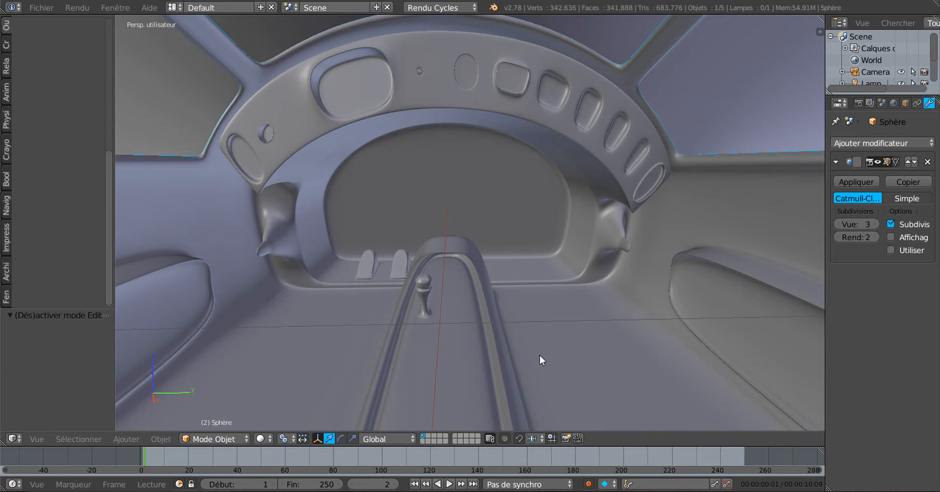
Step: Examine the cockpit interior and the recessed dashboard arch, first as a smooth object and then as a mesh in Edit Mode
scroll(551, 348, down, 4)
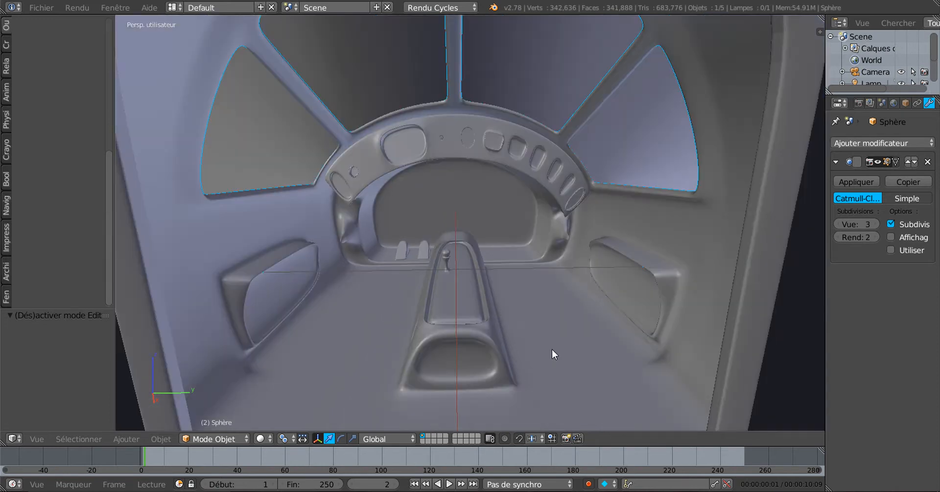
scroll(551, 349, up, 3)
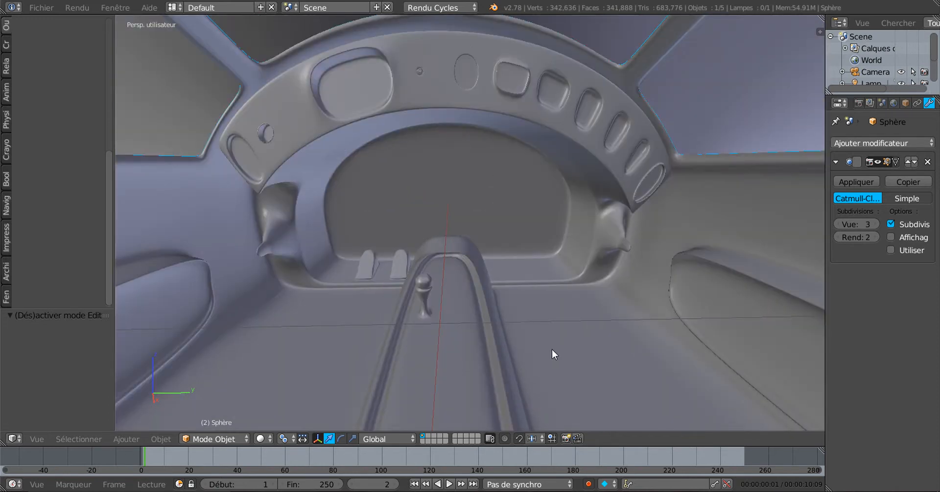
scroll(532, 363, up, 2)
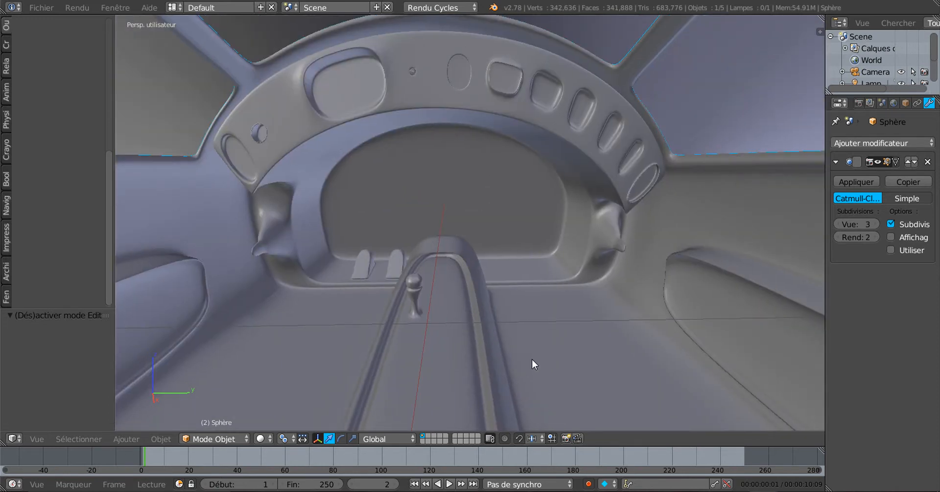
scroll(534, 362, up, 2)
scroll(535, 362, down, 3)
scroll(534, 363, up, 3)
middle_drag(535, 362, 532, 363)
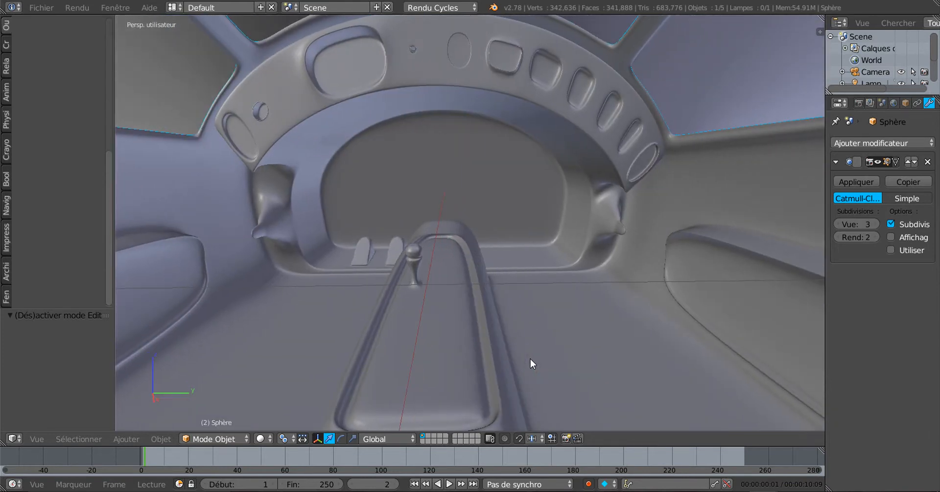
scroll(486, 370, up, 3)
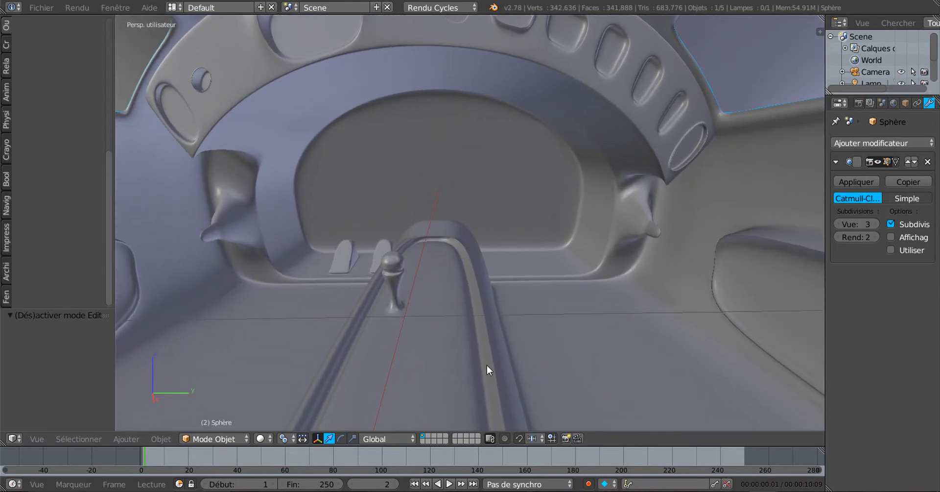
scroll(487, 369, down, 3)
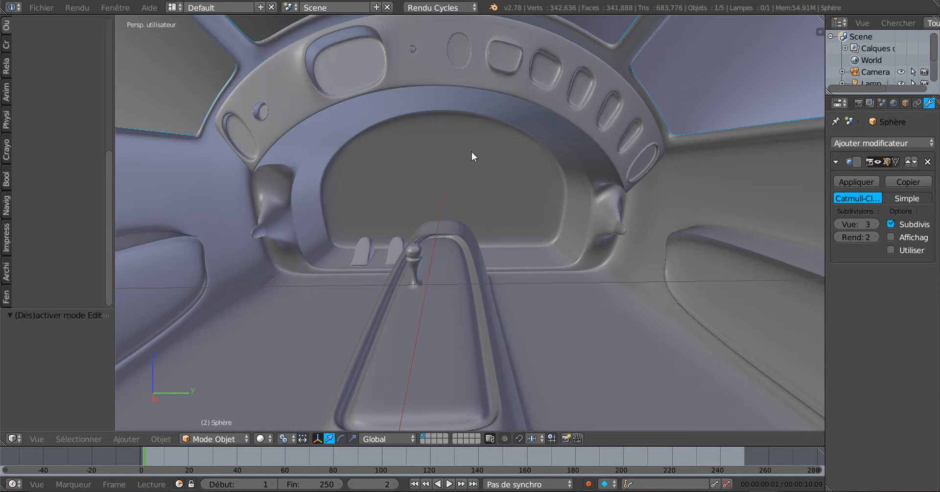
key(Tab)
scroll(499, 143, up, 3)
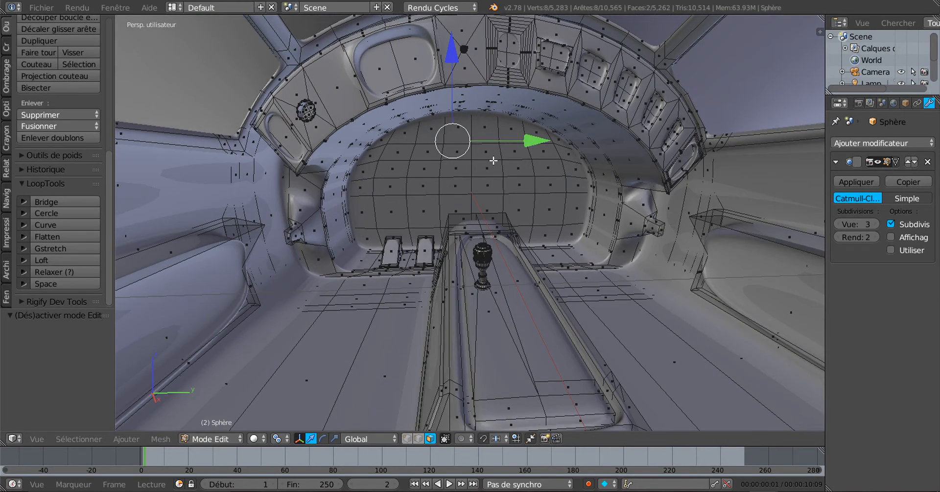
middle_drag(491, 161, 488, 161)
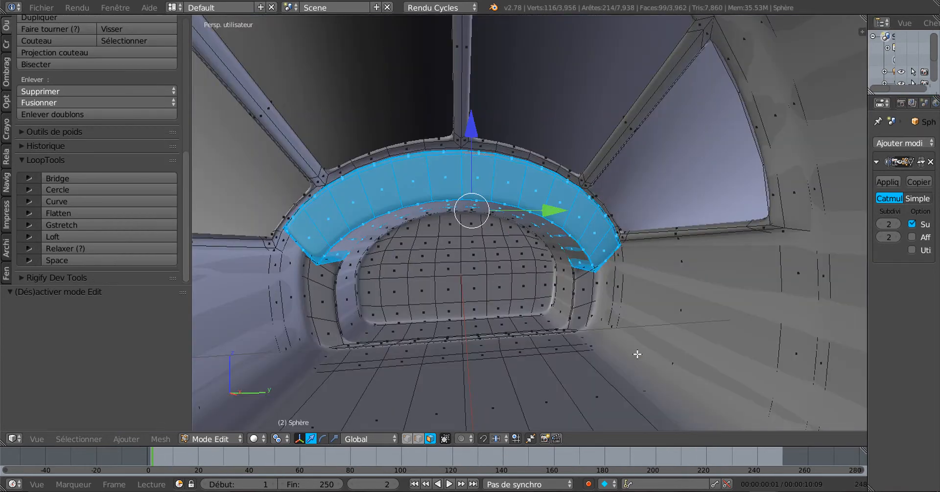
Step: Invert the selection of the dashboard arch faces and hide the rest of the Sphère mesh
scroll(504, 195, down, 1)
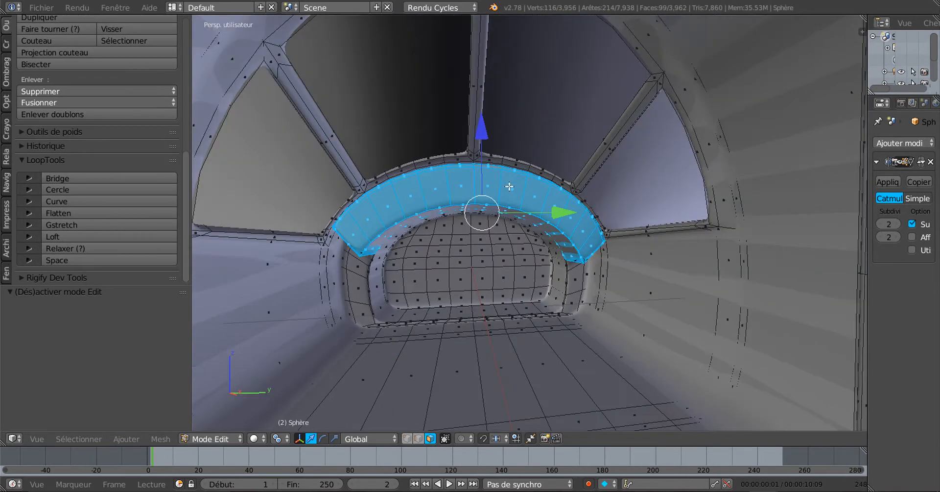
scroll(487, 224, down, 1)
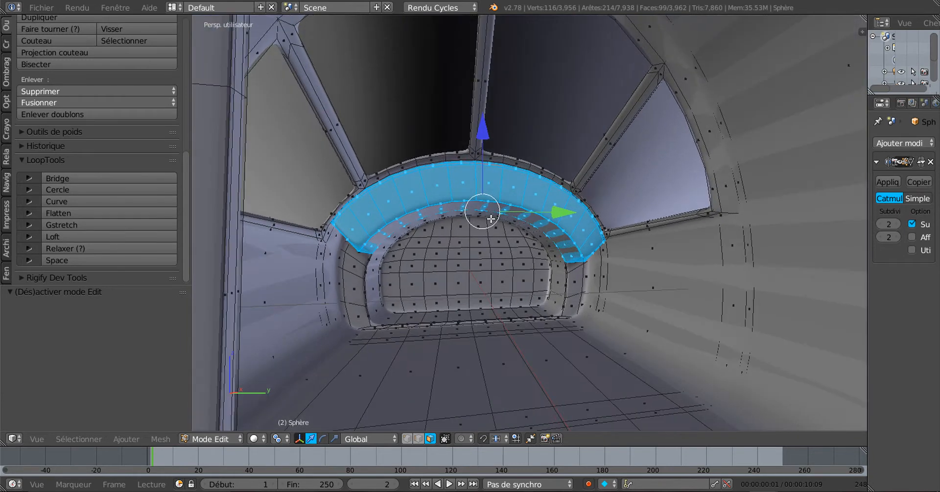
scroll(462, 236, down, 1)
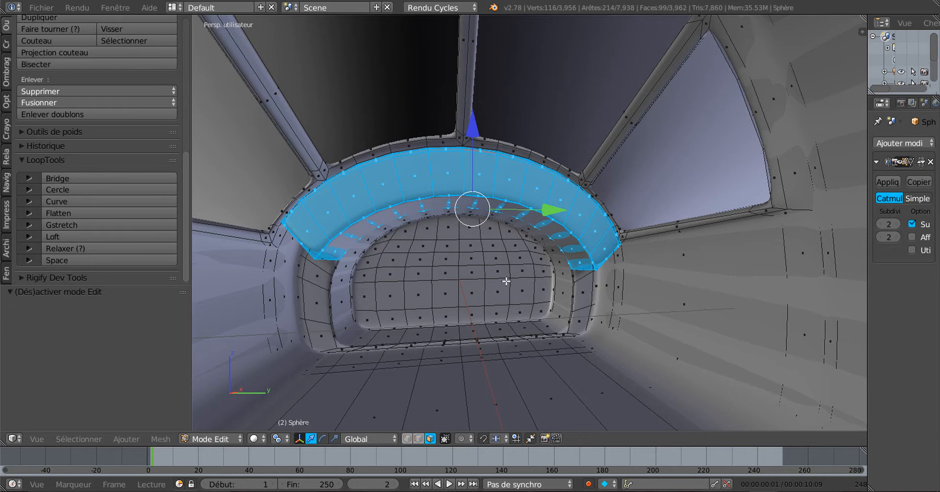
middle_drag(471, 291, 499, 284)
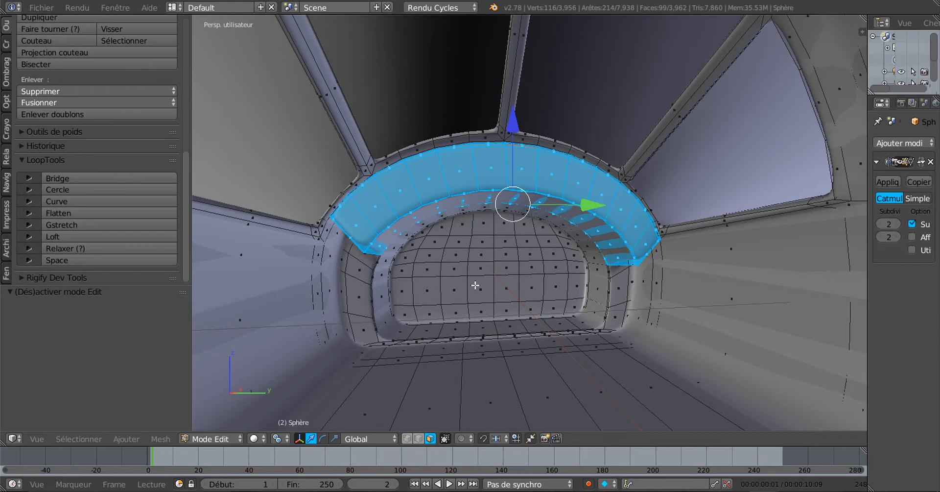
middle_drag(474, 287, 468, 259)
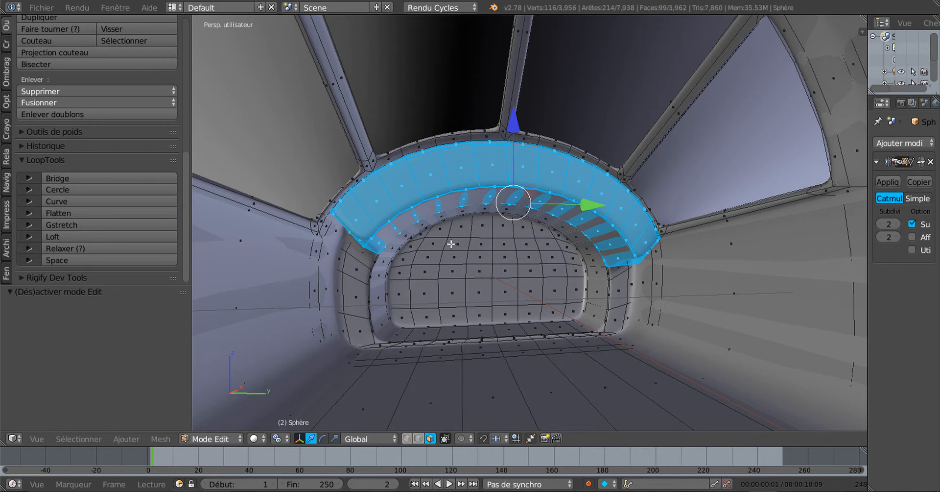
click(87, 438)
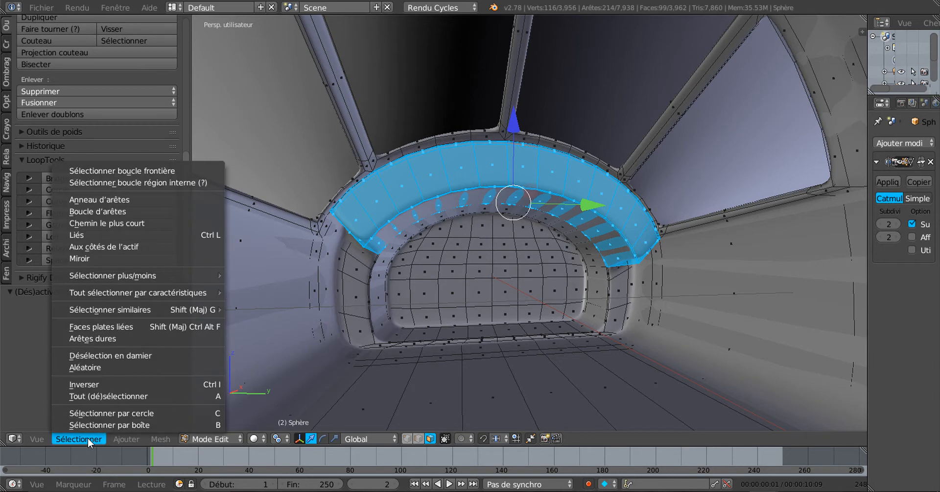
click(81, 384)
key(h)
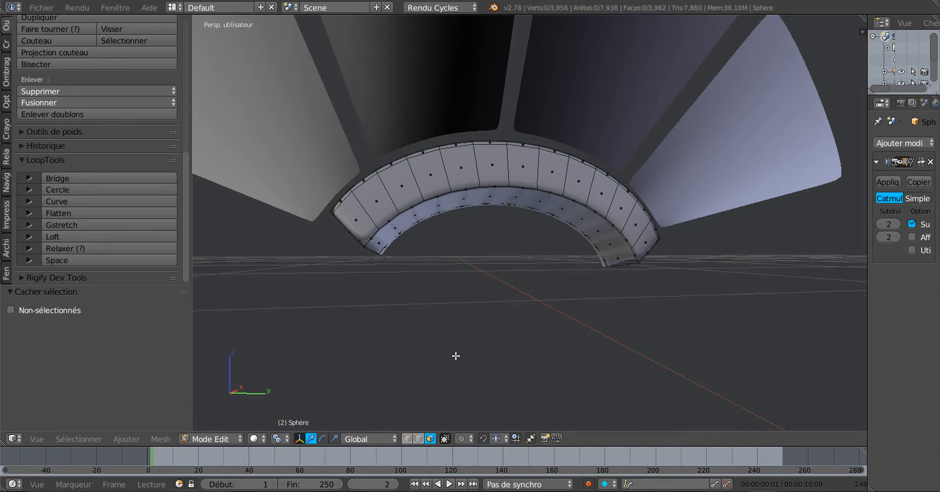
Step: Return to Object Mode and hide the cockpit window panes object
scroll(473, 347, down, 2)
middle_drag(477, 343, 481, 352)
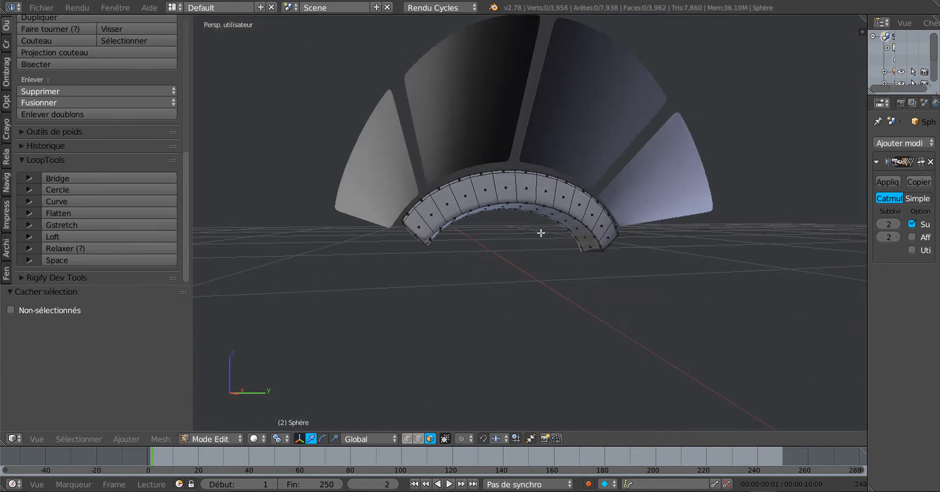
middle_drag(477, 298, 611, 305)
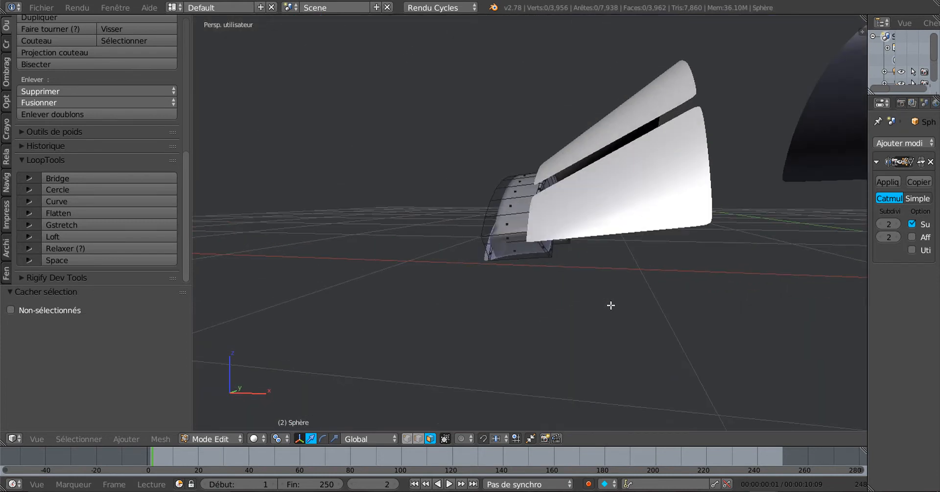
key(Tab)
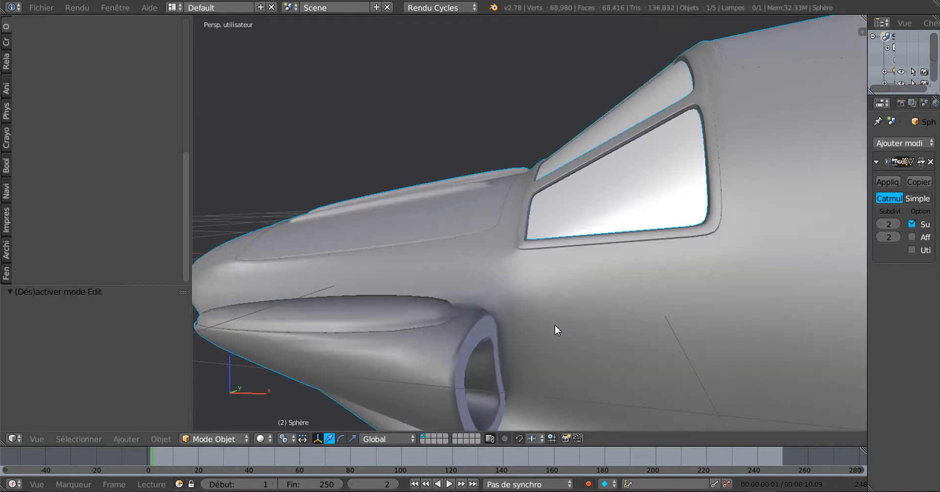
middle_drag(555, 325, 560, 325)
key(Tab)
key(Tab)
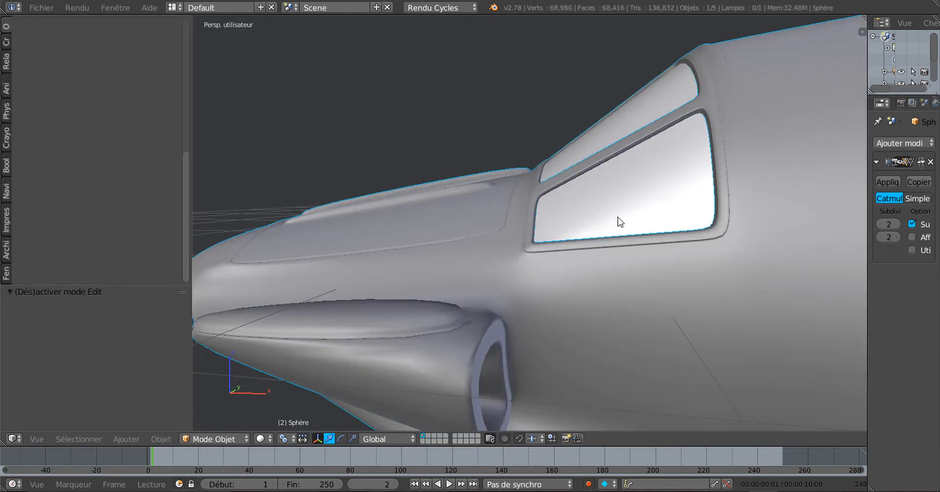
right_click(608, 253)
key(h)
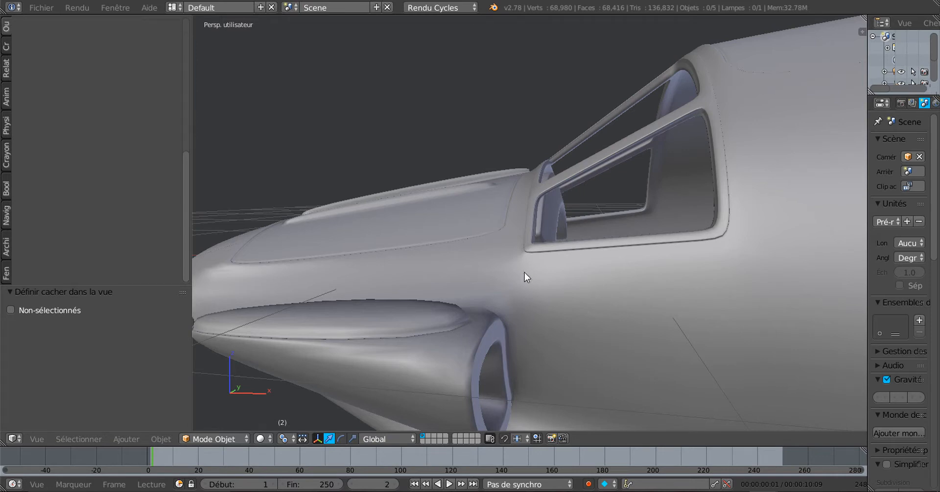
Step: Select the Sphère hull again and reopen it in Edit Mode to inspect the isolated dashboard arch from several sides
right_click(542, 255)
key(Tab)
middle_drag(536, 303, 407, 317)
scroll(417, 309, up, 2)
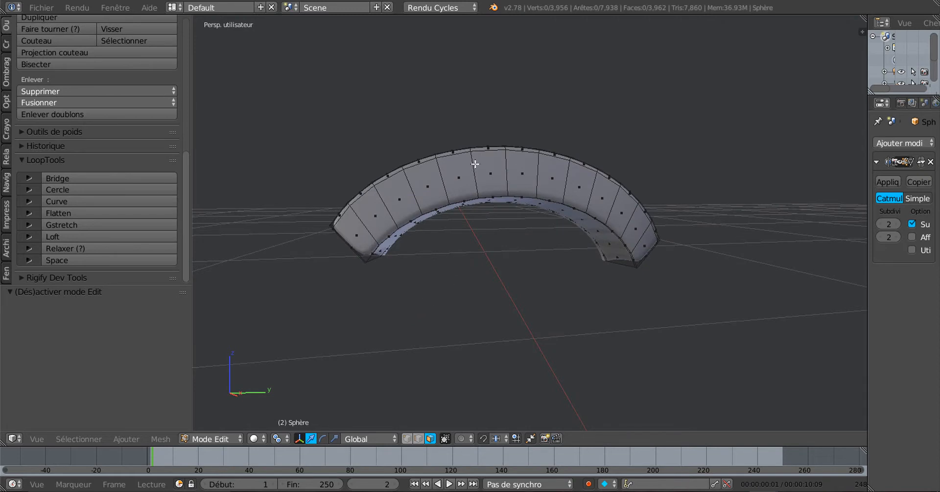
middle_drag(495, 277, 624, 298)
scroll(623, 298, down, 3)
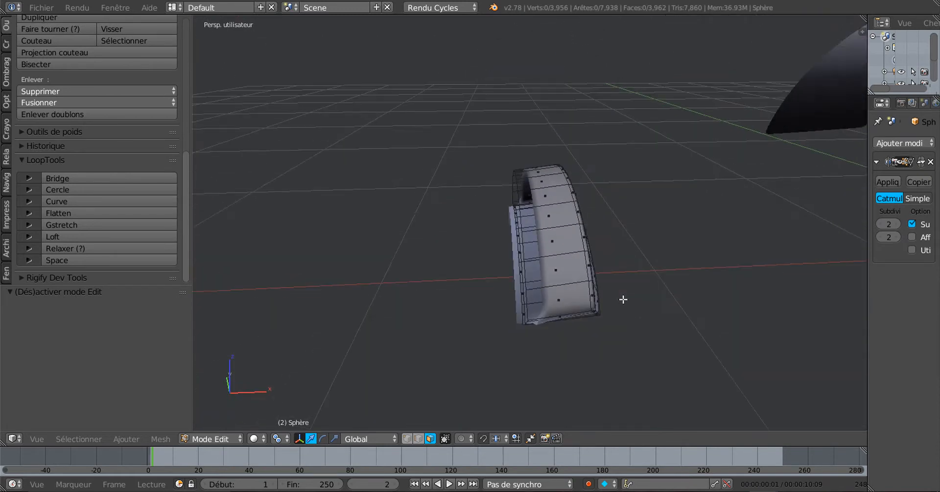
scroll(623, 283, down, 2)
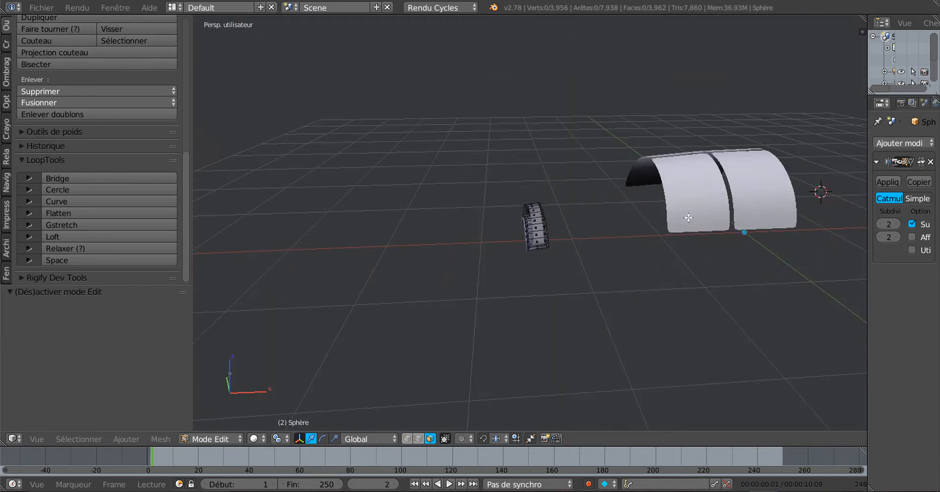
middle_drag(642, 244, 542, 256)
scroll(541, 256, up, 3)
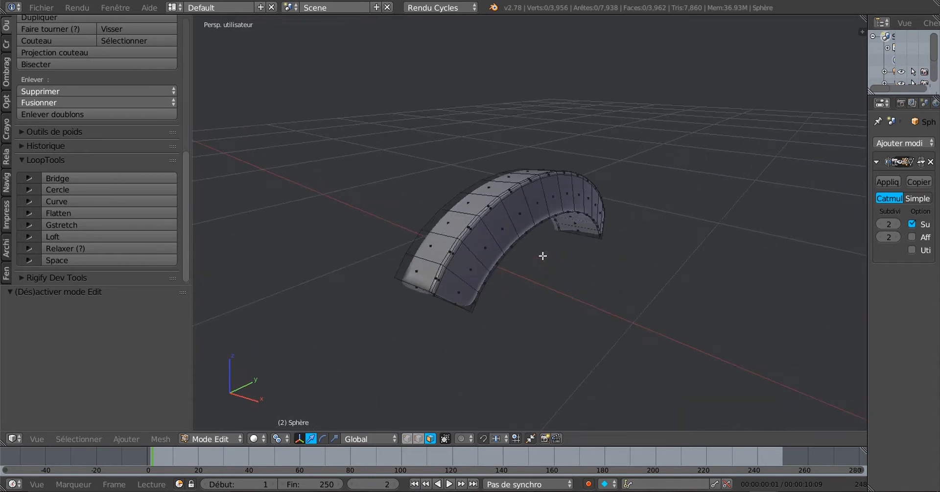
middle_drag(537, 289, 525, 291)
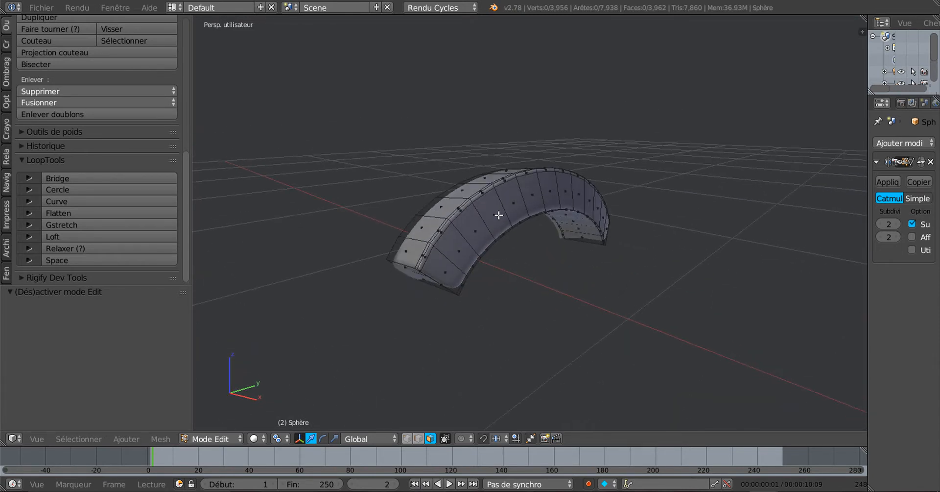
Step: Select all visible faces of the isolated dashboard arch and widen the properties area
key(a)
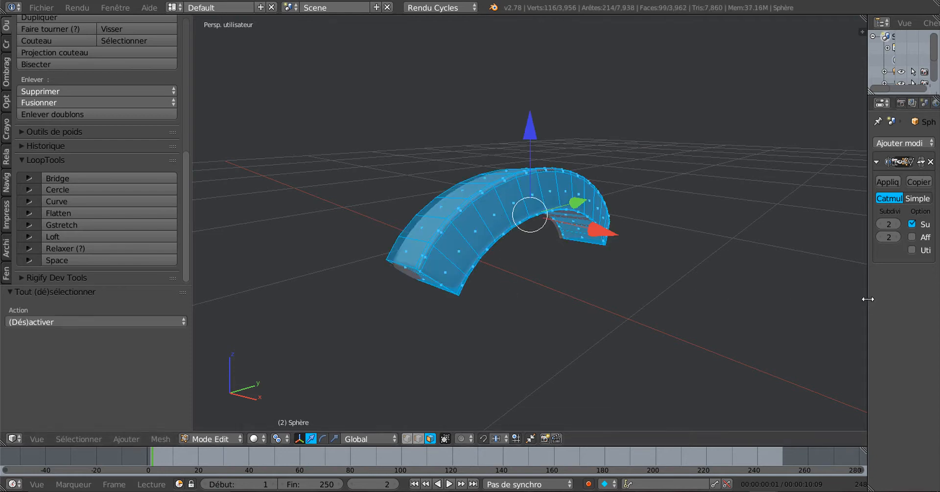
drag(868, 299, 817, 297)
middle_drag(758, 296, 623, 283)
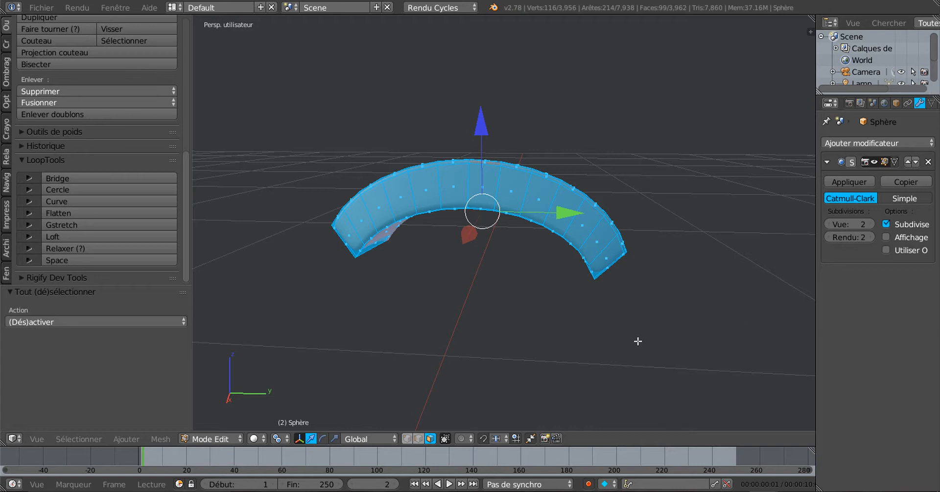
middle_drag(638, 340, 659, 342)
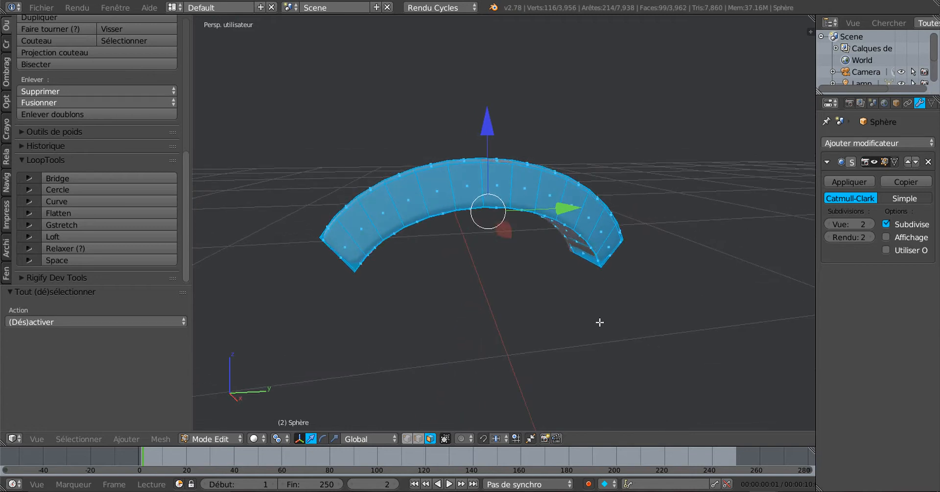
middle_drag(601, 324, 604, 353)
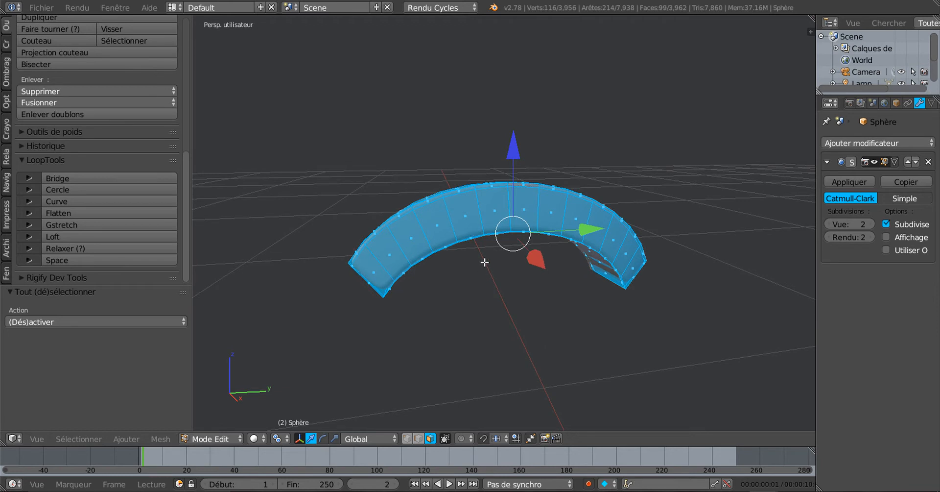
middle_drag(534, 315, 537, 312)
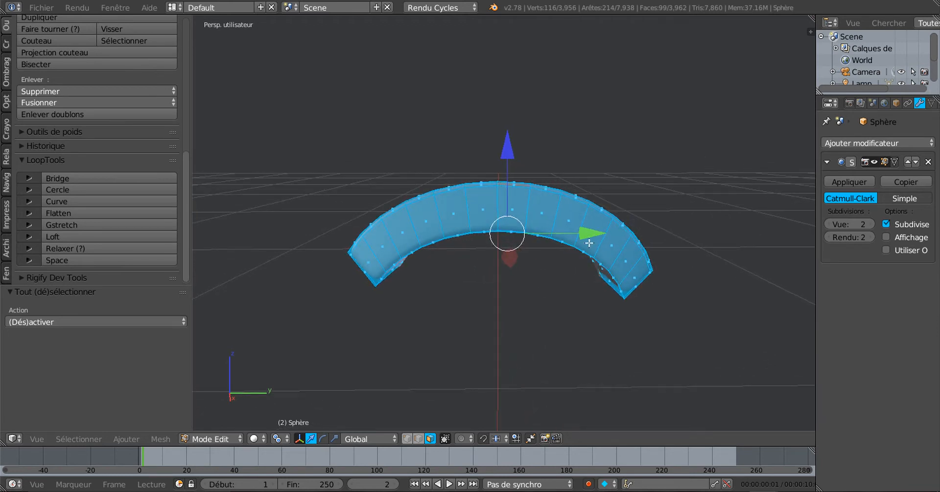
scroll(417, 168, up, 2)
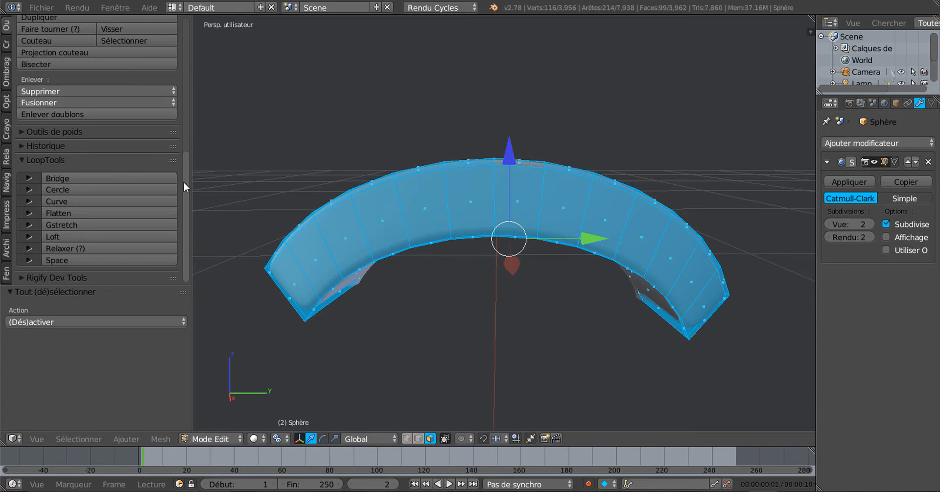
drag(185, 182, 187, 73)
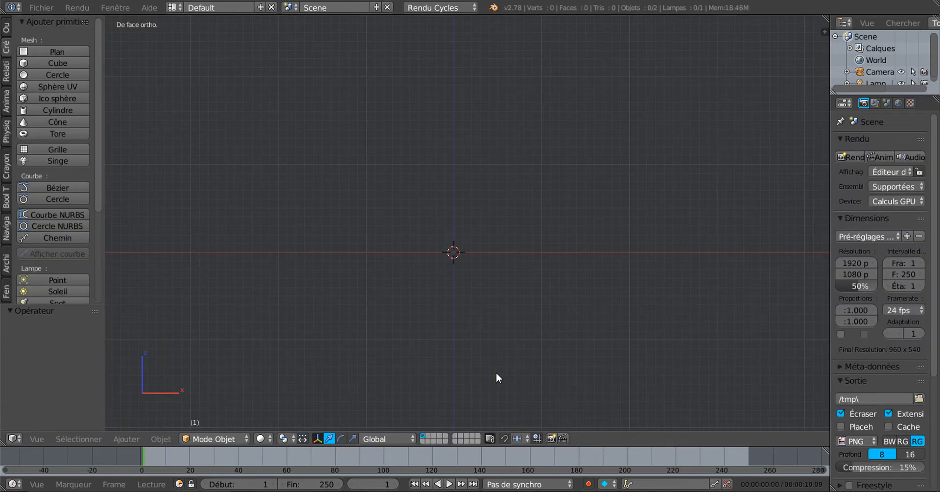
Step: Add a mesh plane at the origin of the empty scene
scroll(401, 156, down, 2)
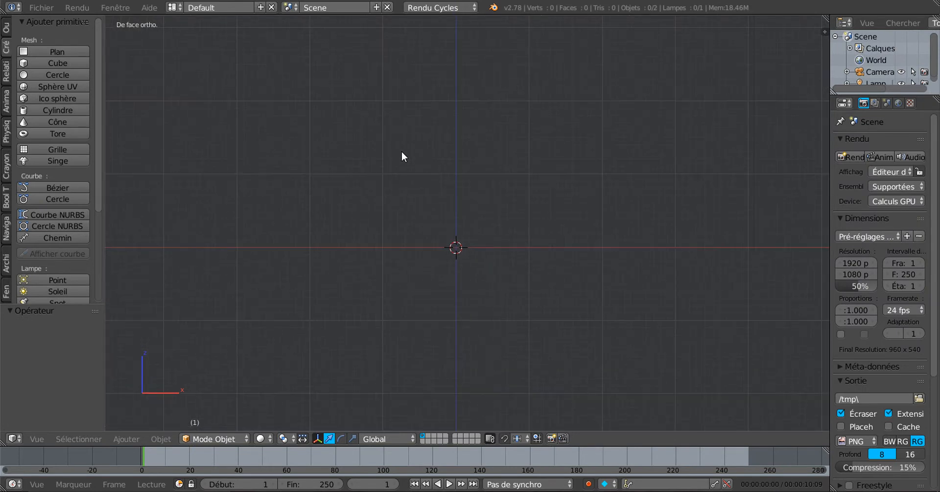
scroll(401, 151, up, 1)
shift+middle_drag(389, 184, 394, 147)
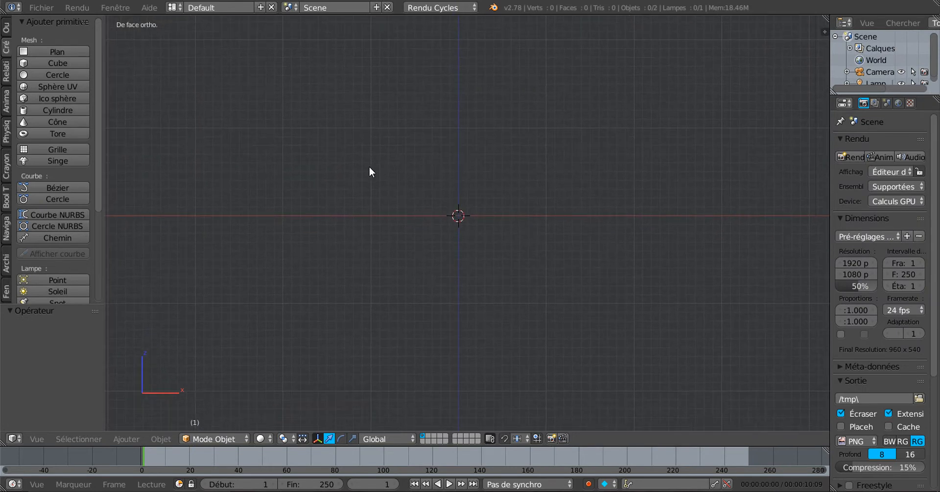
click(33, 51)
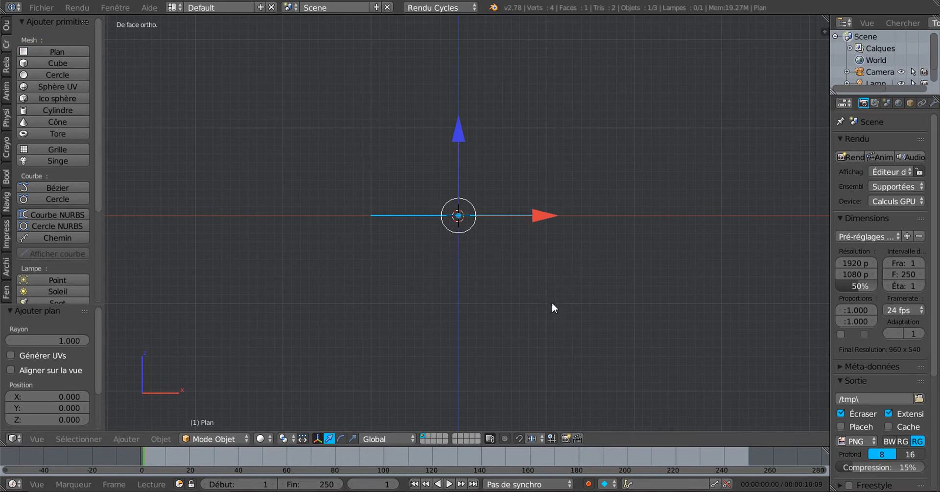
Step: Inspect the new plane in perspective and from above, and open it in Edit Mode
middle_drag(553, 303, 563, 327)
scroll(565, 324, up, 3)
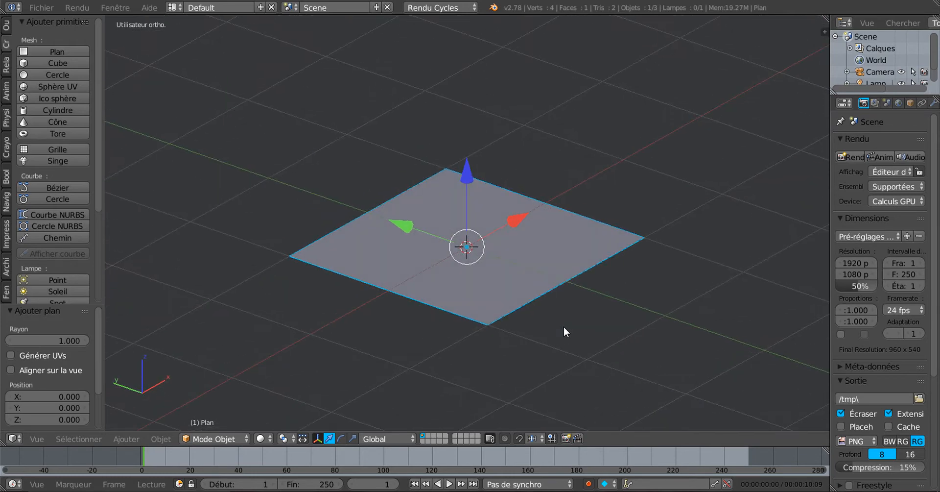
key(KP_1)
key(KP_7)
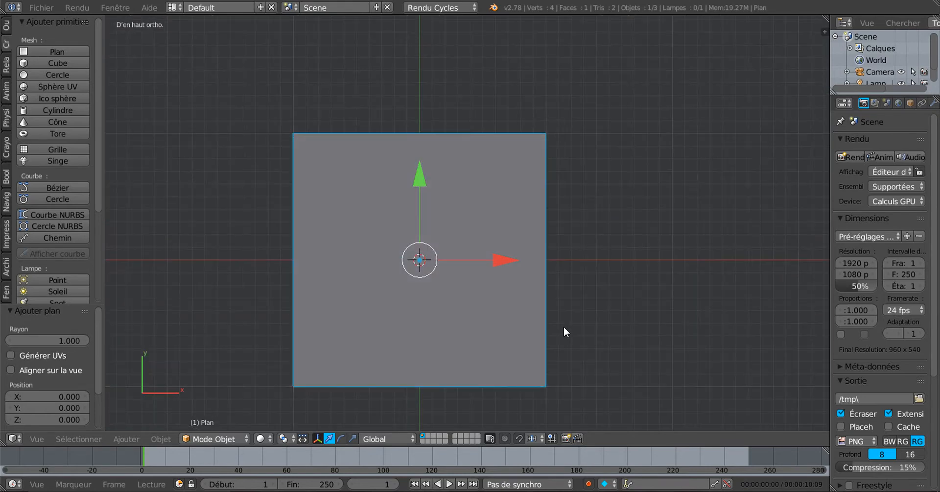
shift+middle_drag(563, 326, 591, 283)
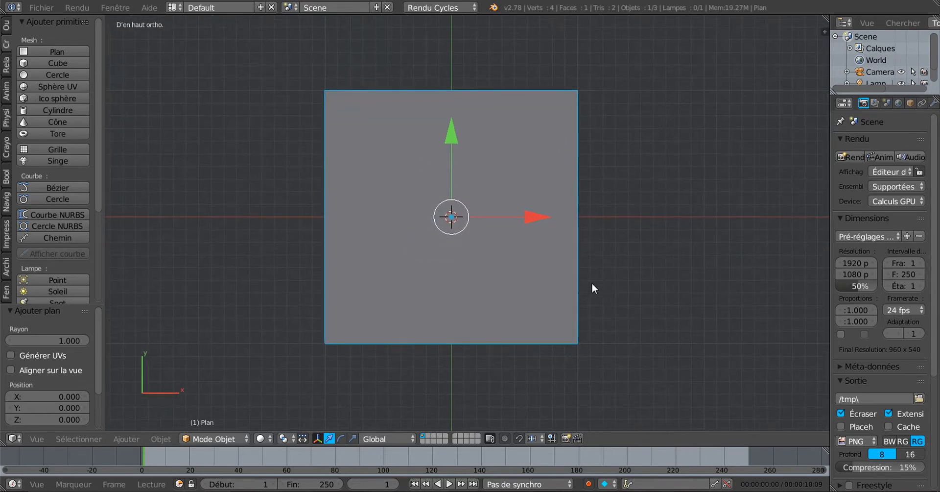
scroll(509, 251, up, 1)
key(Tab)
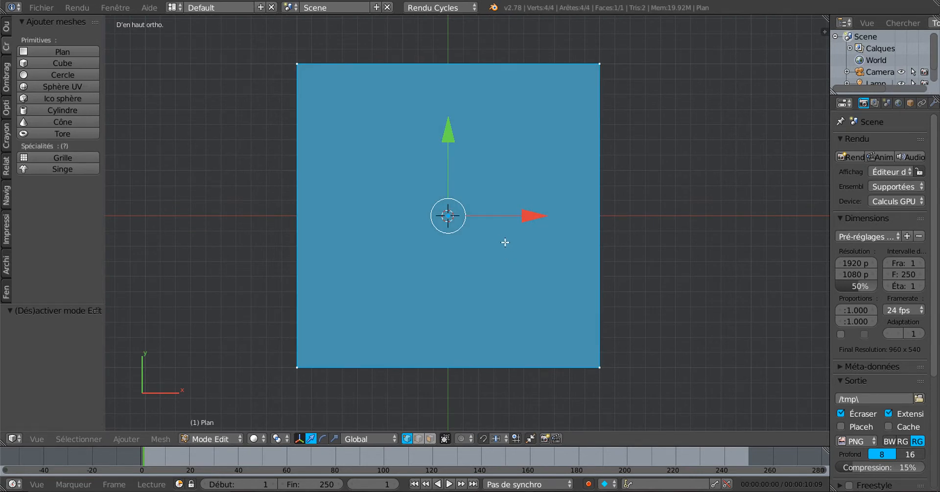
key(Tab)
middle_drag(502, 248, 481, 195)
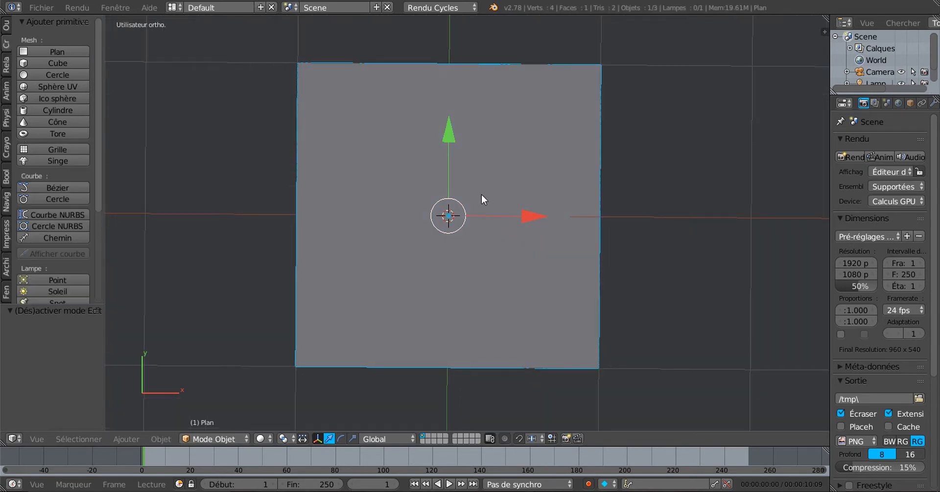
middle_drag(482, 253, 481, 248)
key(Tab)
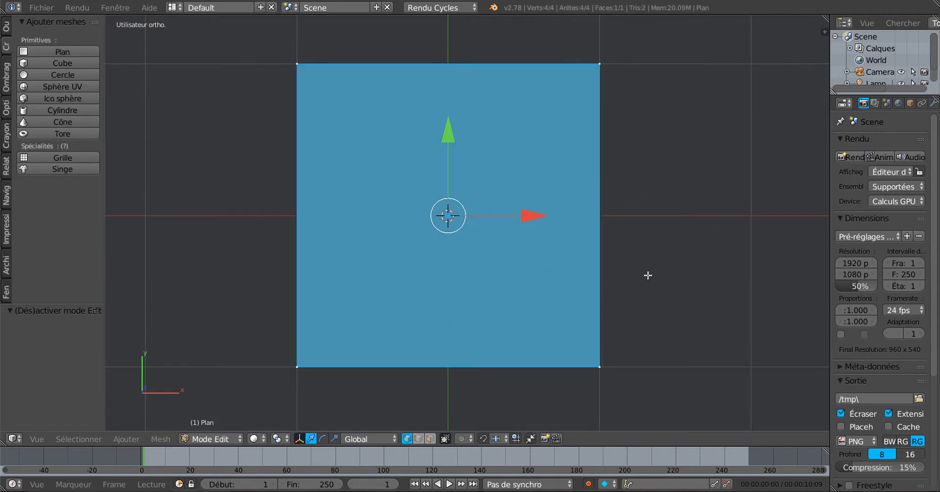
Step: Inset the plane's face by about 0.147 to form a border around a smaller inner square
key(KP_1)
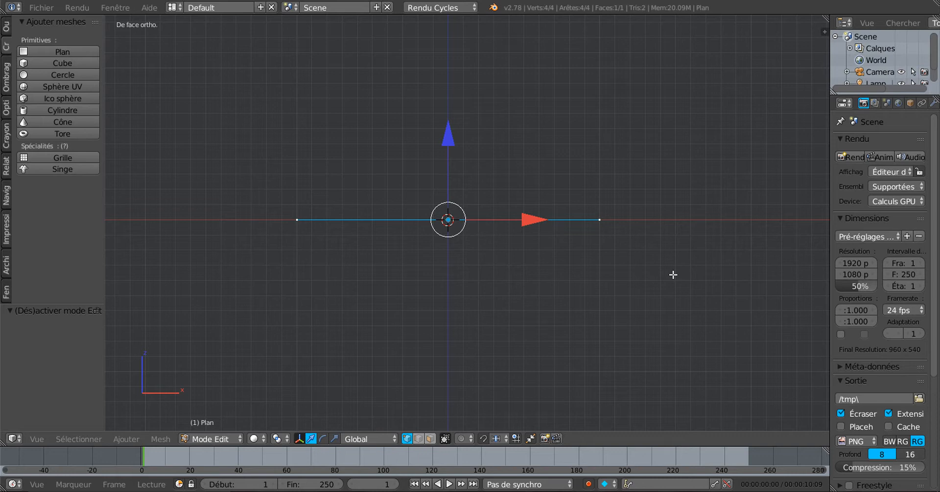
click(673, 275)
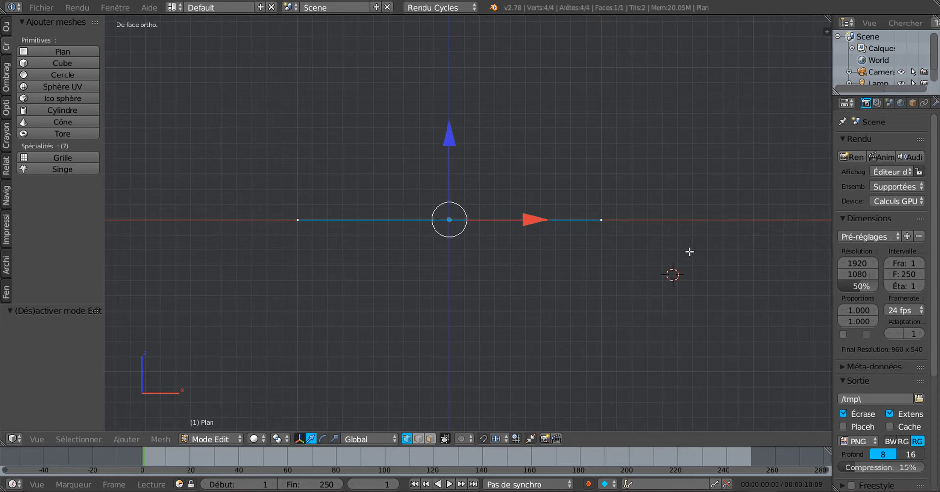
middle_drag(645, 193, 648, 284)
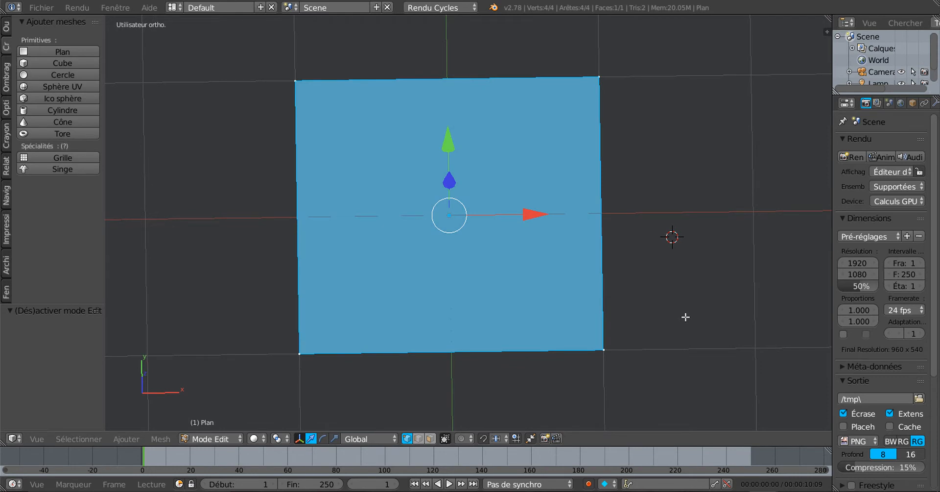
key(KP_7)
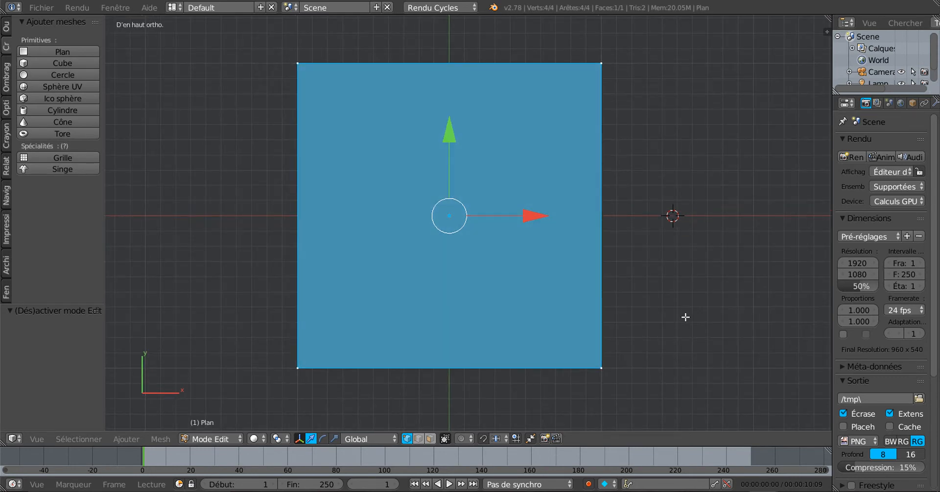
scroll(539, 264, down, 1)
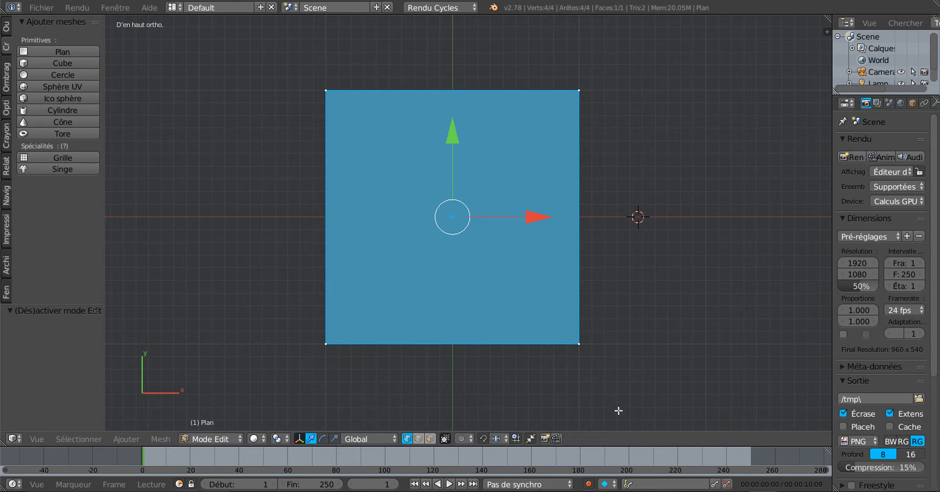
key(i)
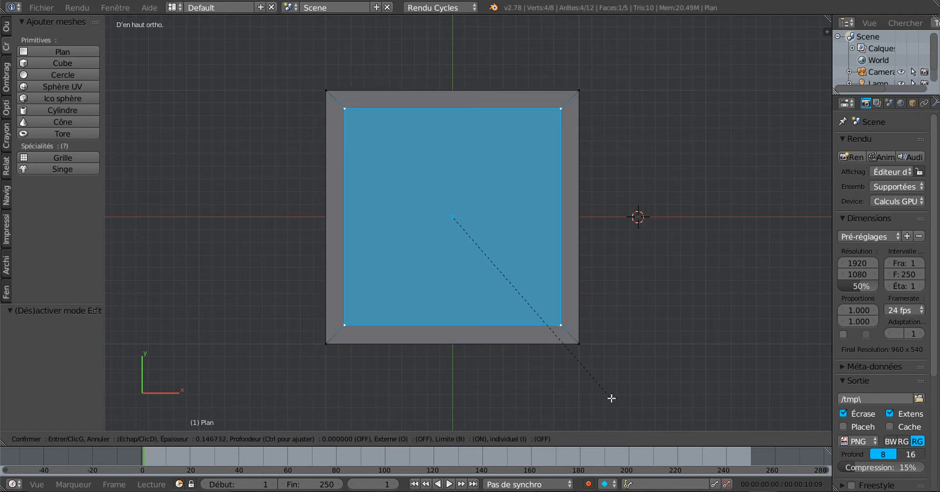
click(611, 398)
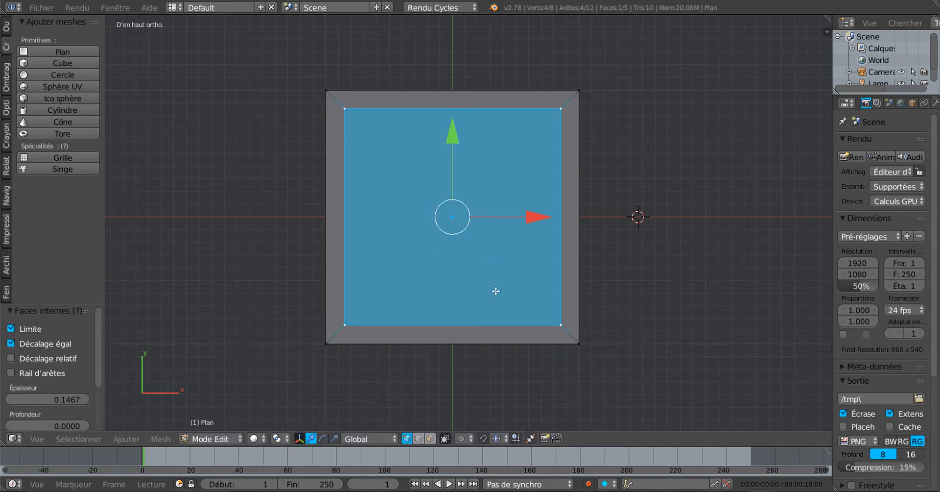
key(i)
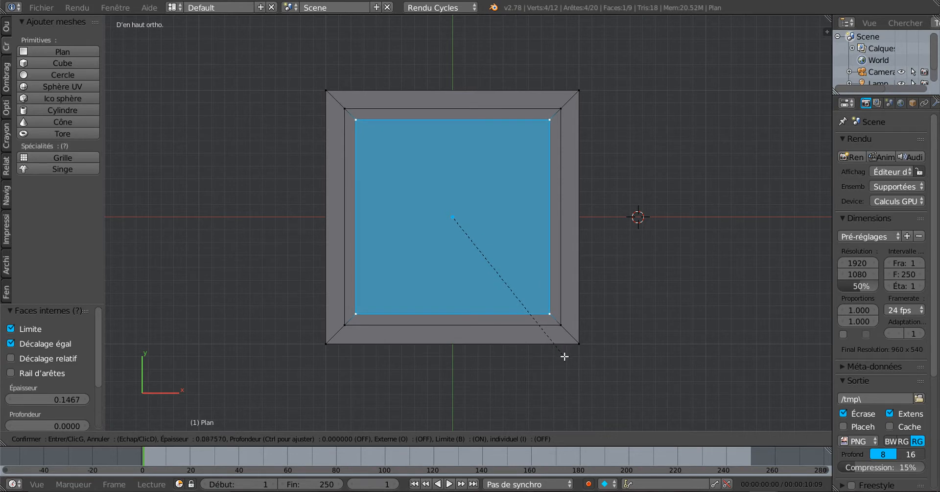
key(Escape)
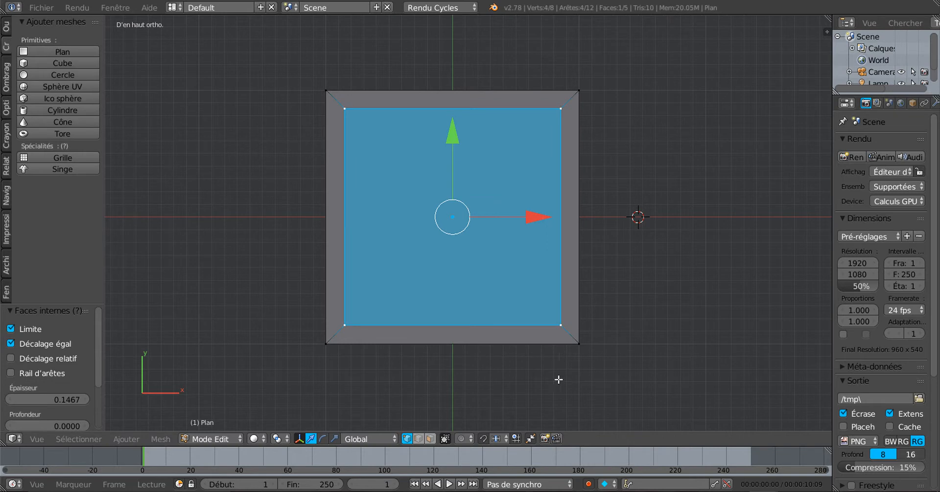
Step: Extrude the inner face in place and lower it about 0.216 along Z to form a recess
middle_drag(552, 384, 510, 326)
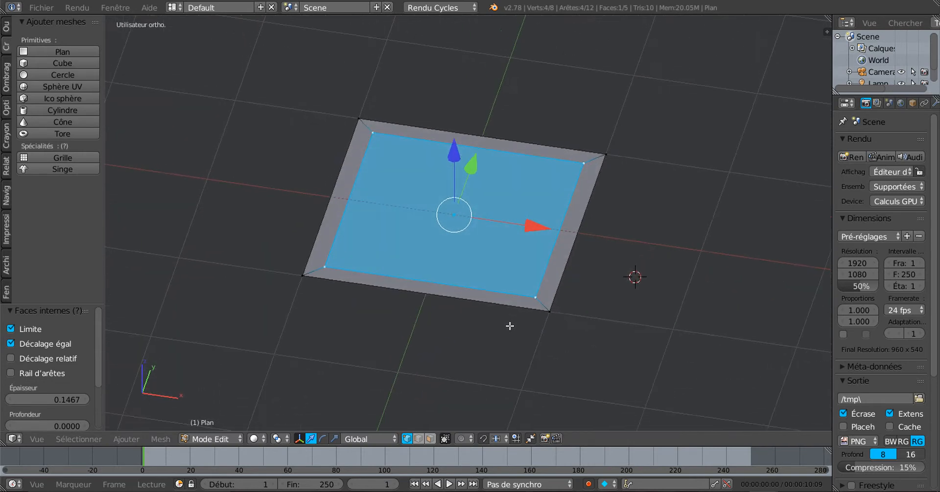
key(e)
key(Escape)
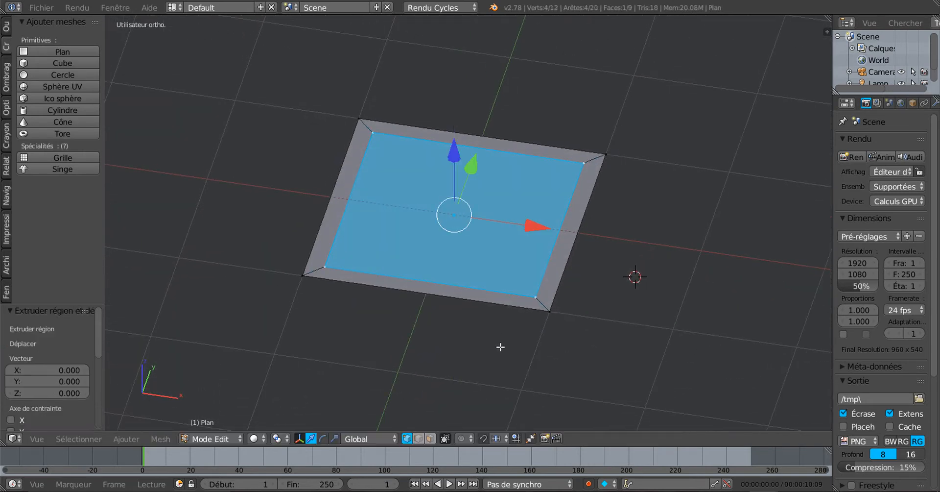
key(g)
key(z)
click(458, 174)
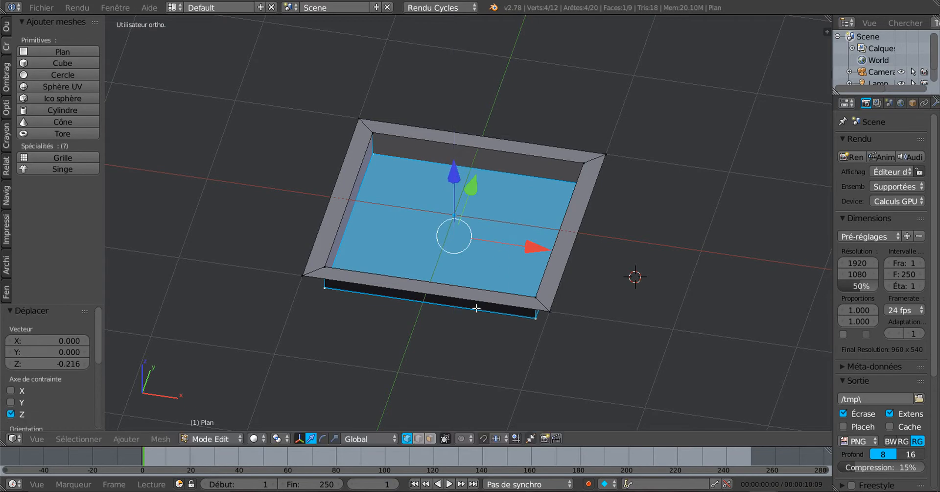
middle_drag(476, 309, 408, 275)
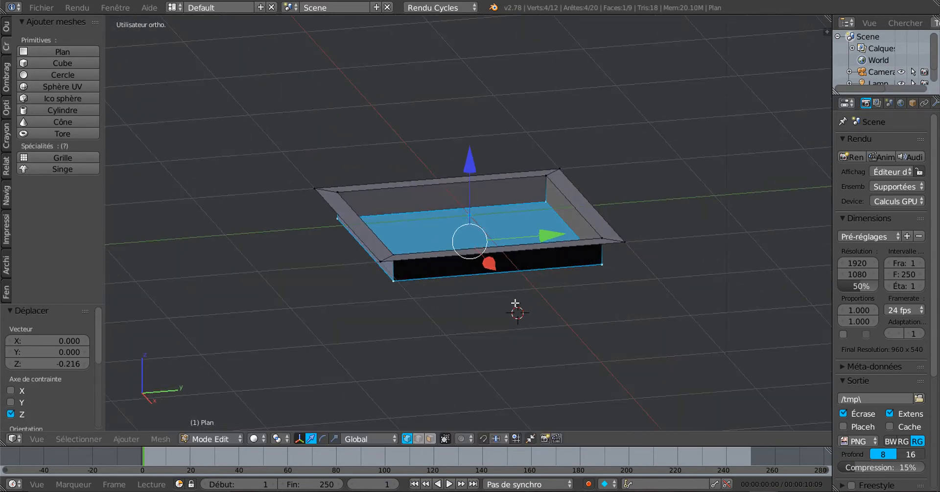
middle_drag(515, 303, 556, 299)
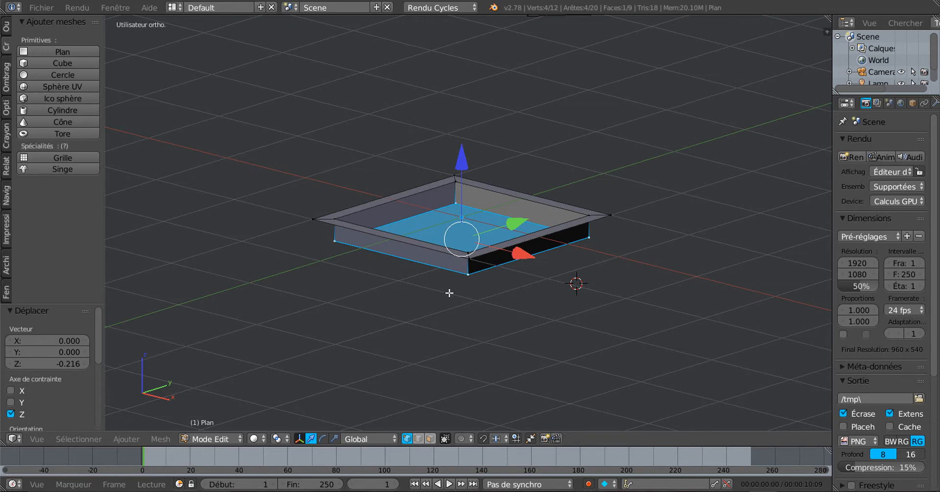
Step: Tilt the recess floor about -10.4° around the X axis and lower it about 0.11 along Z
key(r)
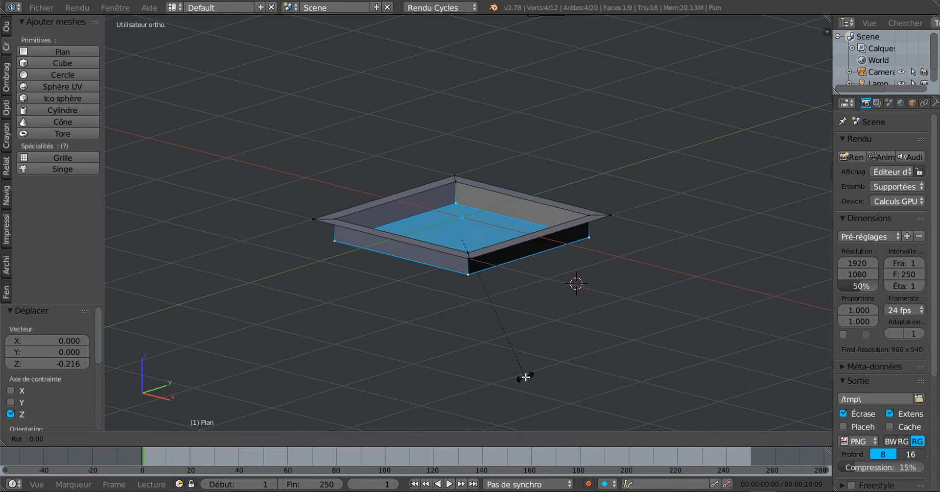
key(x)
click(499, 394)
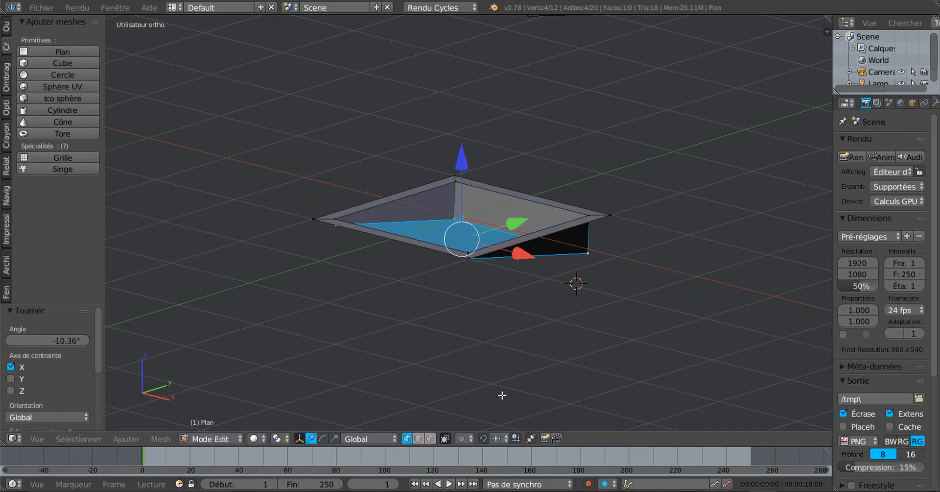
drag(468, 175, 465, 192)
middle_drag(462, 294, 512, 355)
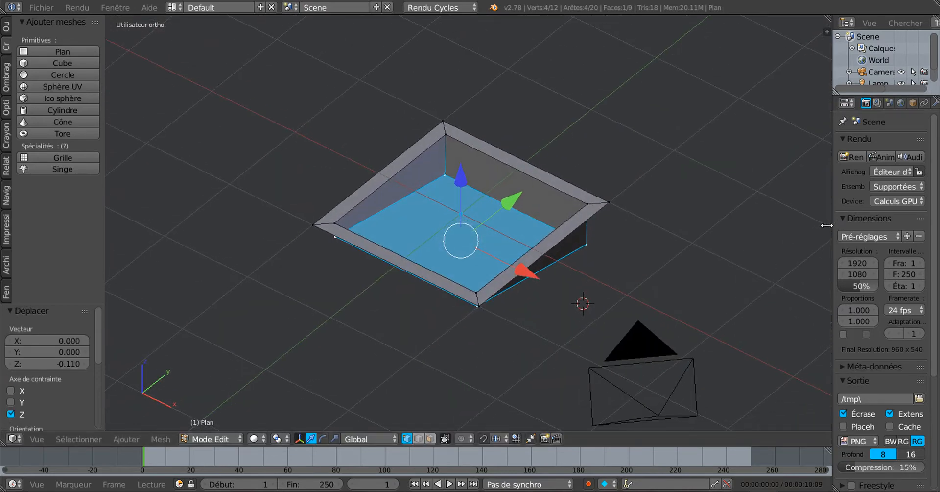
Step: Widen the properties area and add a Subdivision Surface modifier to the plane with a viewport level of 2
drag(832, 223, 739, 215)
click(842, 103)
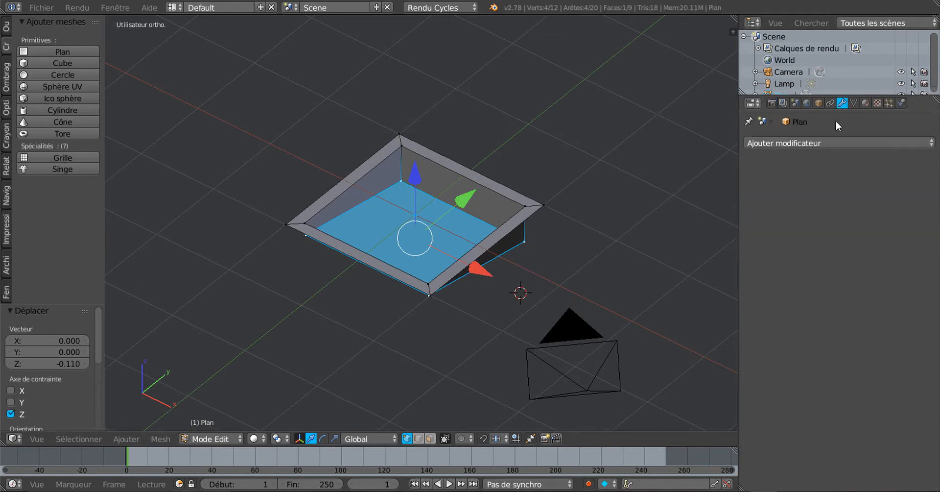
click(831, 142)
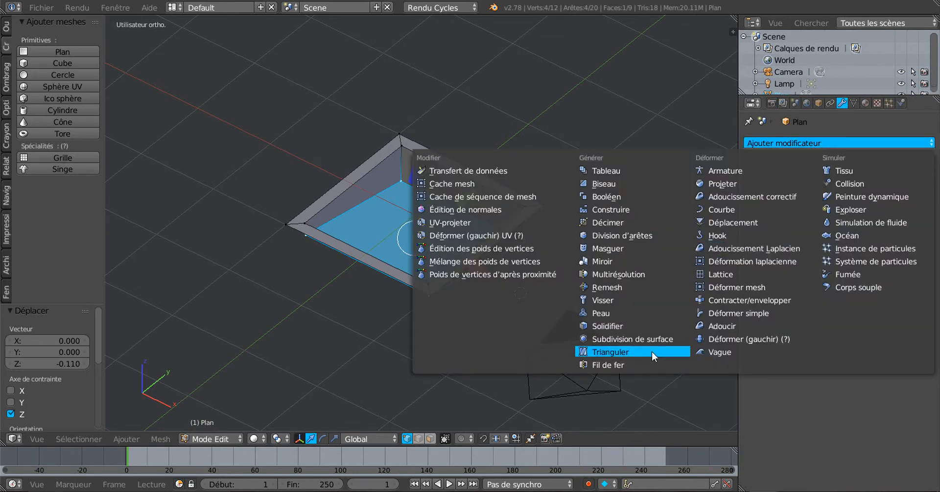
click(646, 339)
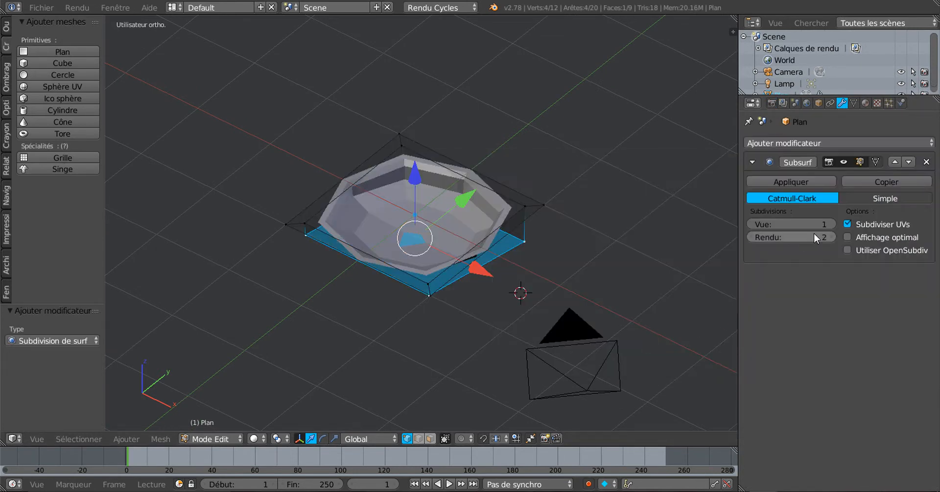
middle_drag(671, 272, 718, 303)
middle_drag(543, 329, 513, 265)
click(828, 224)
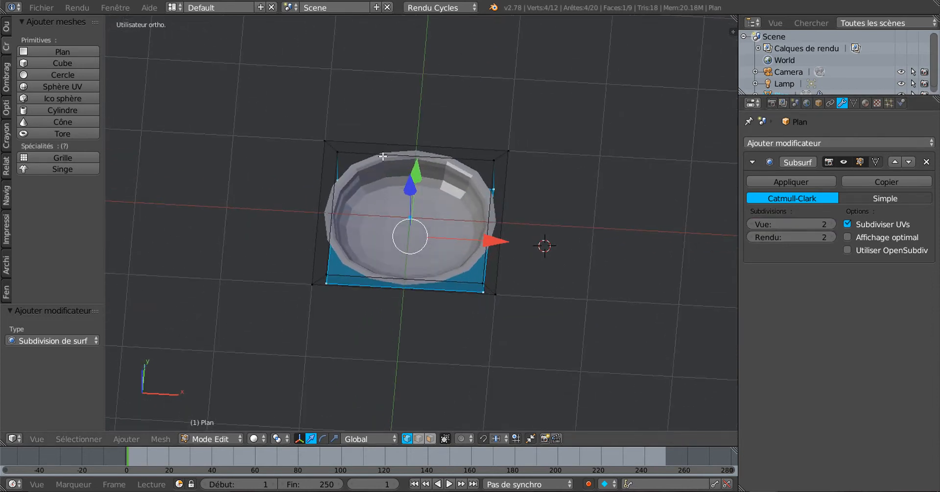
Step: Add two loop cuts across the recessed plane along Y, sliding one close to each X-side edge
key(ctrl+r)
click(428, 159)
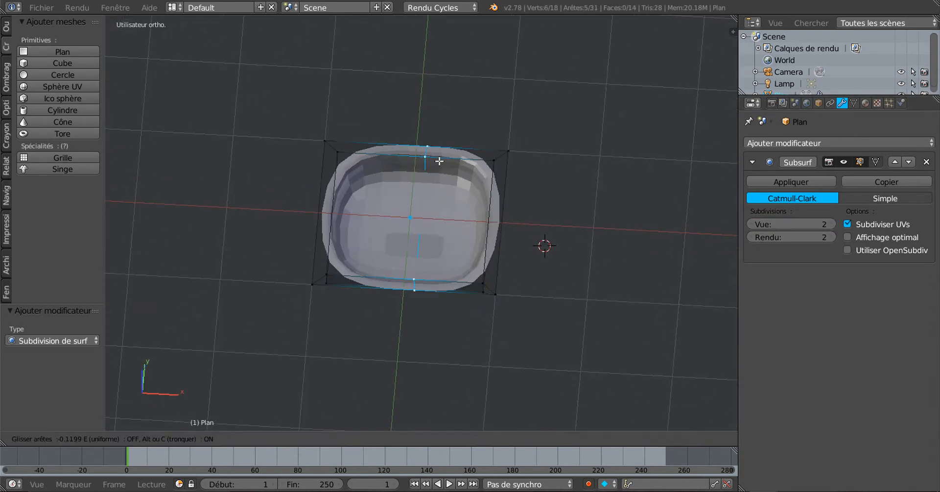
click(491, 165)
key(ctrl+r)
click(362, 150)
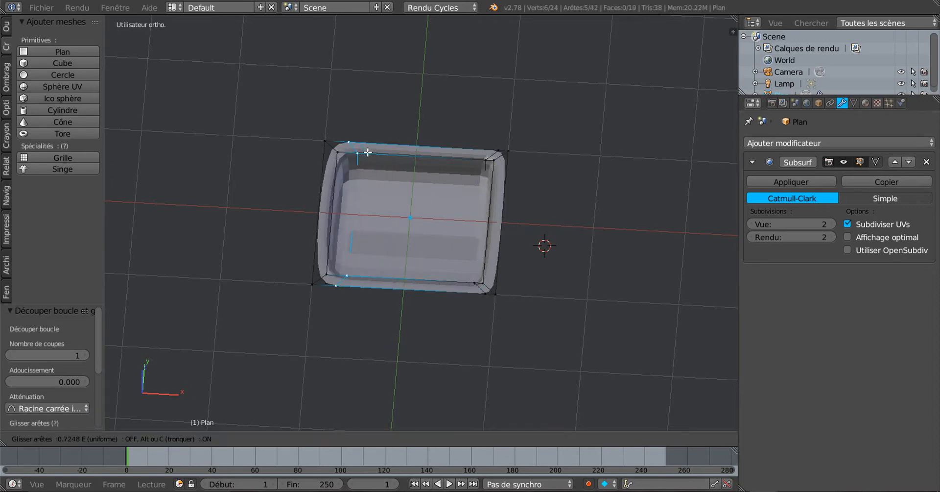
click(340, 162)
middle_drag(340, 162, 431, 258)
Step: Switch to face selection, select the recess floor and inset it by about 0.01
click(424, 405)
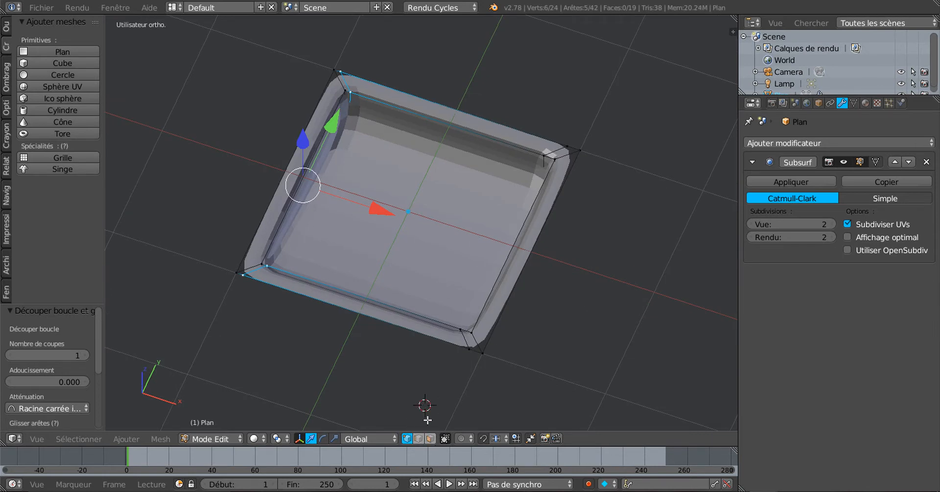
click(430, 439)
right_click(426, 253)
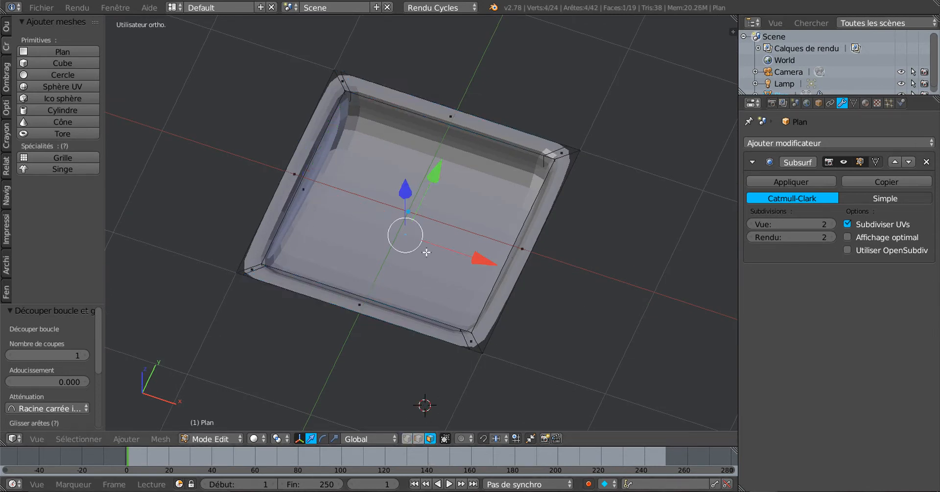
middle_drag(603, 260, 547, 264)
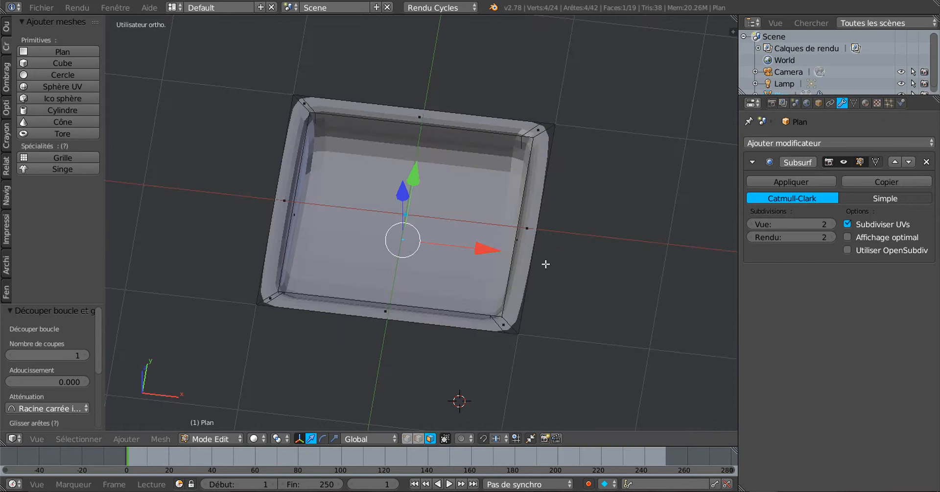
key(i)
click(430, 220)
middle_drag(432, 235, 429, 229)
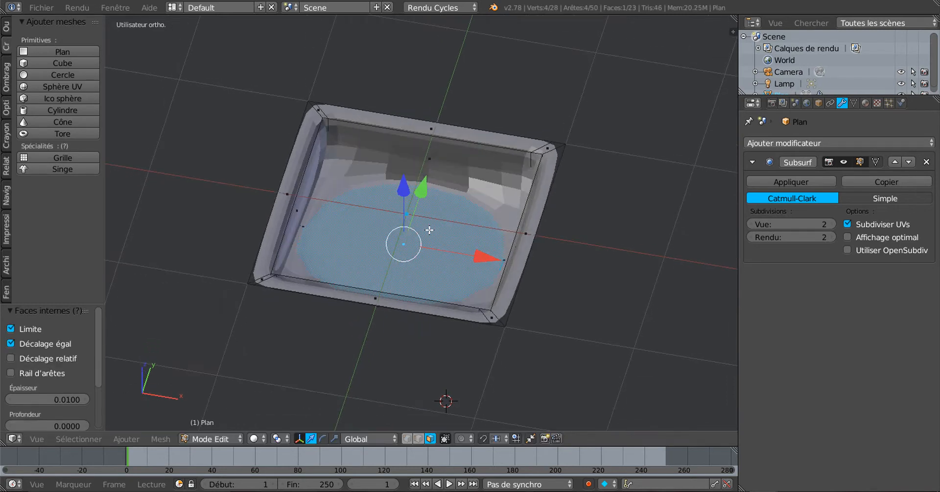
Step: Set the Subdivision Surface viewport level to 0 in Object Mode and reopen the plane in Edit Mode
key(Tab)
click(751, 224)
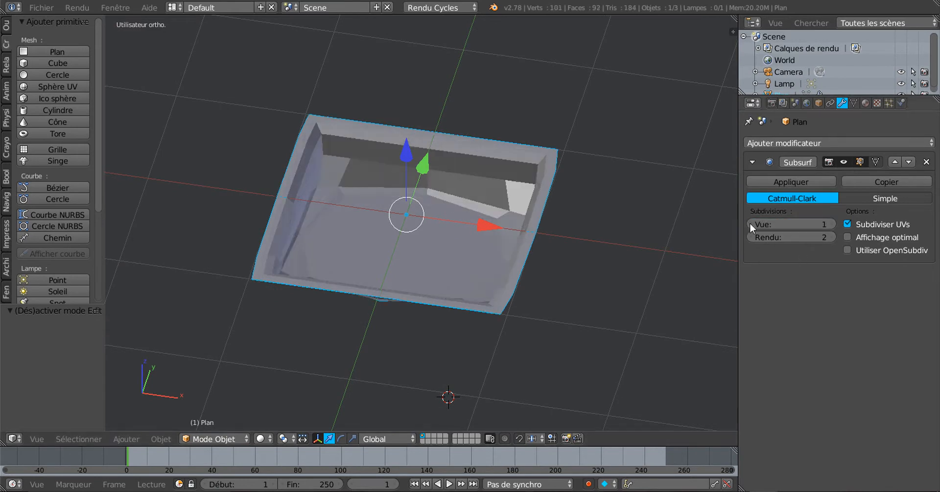
click(750, 224)
middle_drag(718, 242, 607, 321)
key(Tab)
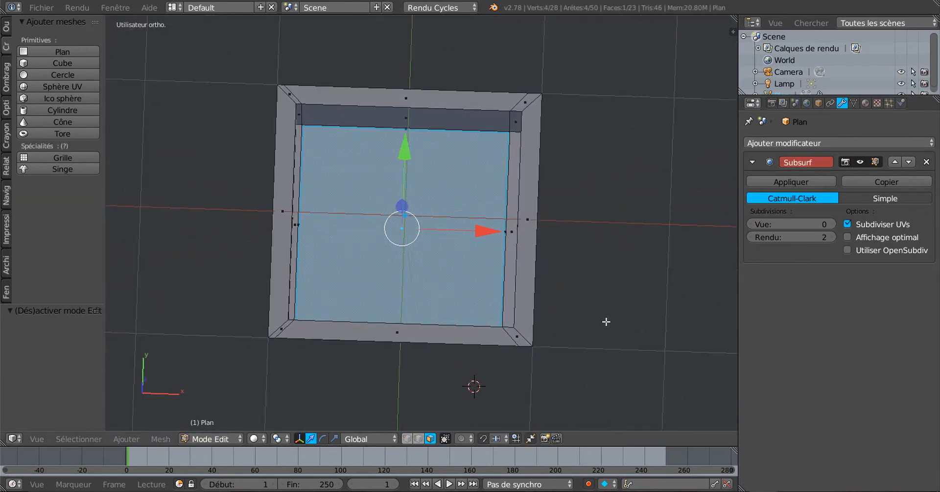
Step: Raise the Subdivision Surface viewport level to 3
middle_drag(487, 285, 405, 255)
scroll(641, 266, up, 1)
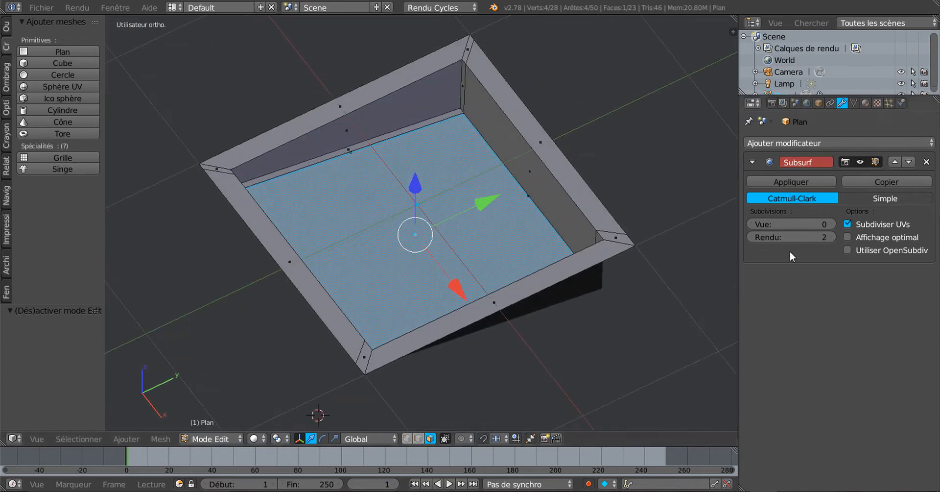
click(831, 225)
click(831, 224)
click(831, 225)
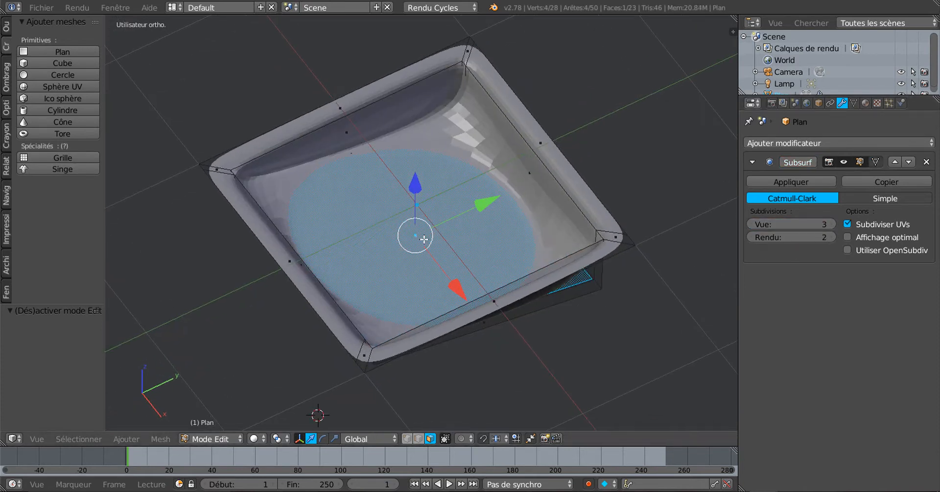
Step: Add two loop cuts across the recessed plane along X, sliding one close to each Y-side edge
key(ctrl+r)
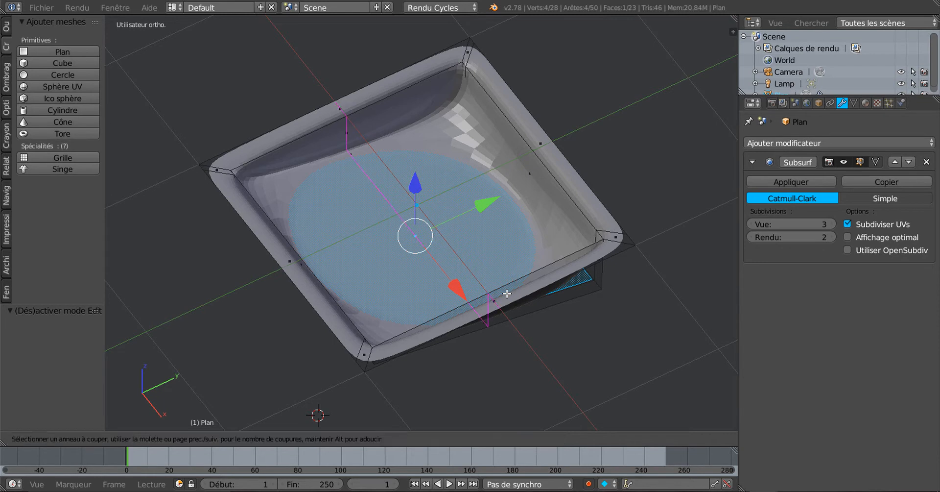
click(506, 293)
click(616, 268)
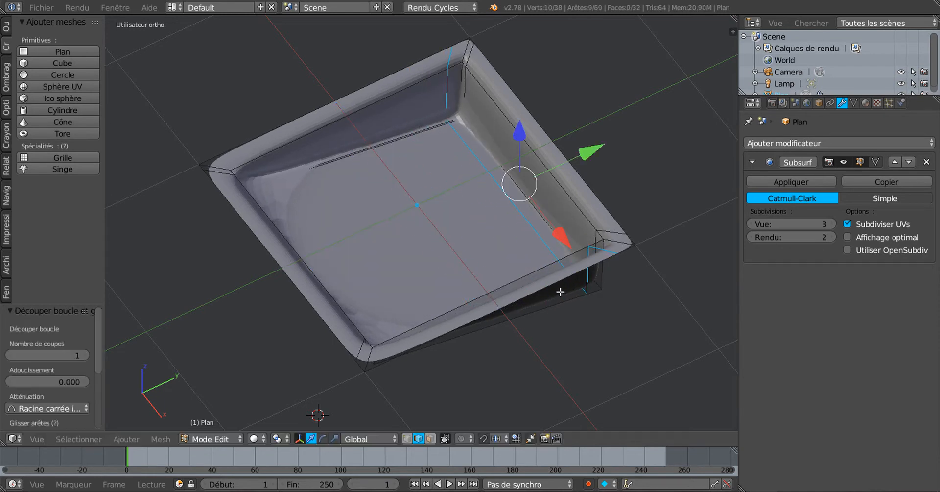
key(ctrl+r)
click(526, 298)
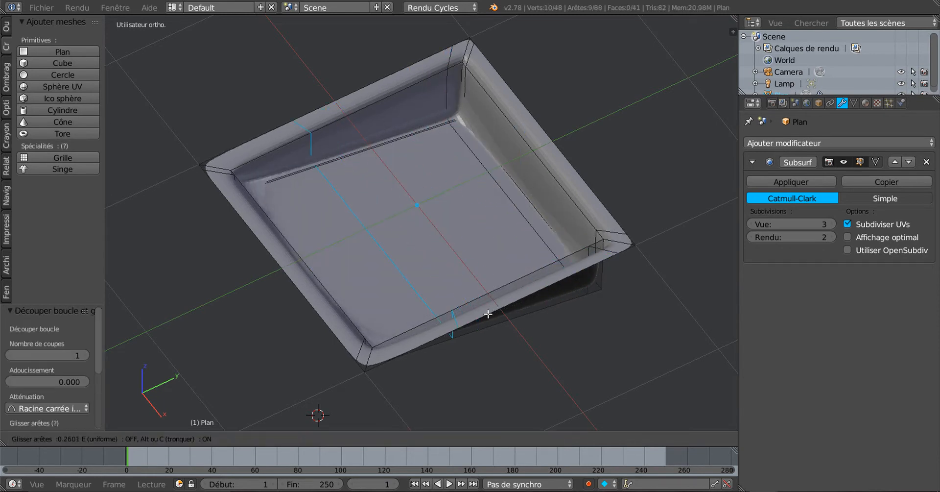
click(426, 360)
Step: Scale the plane by about 1.687 along X in Object Mode and reopen it in Edit Mode
key(Tab)
middle_drag(426, 380, 506, 364)
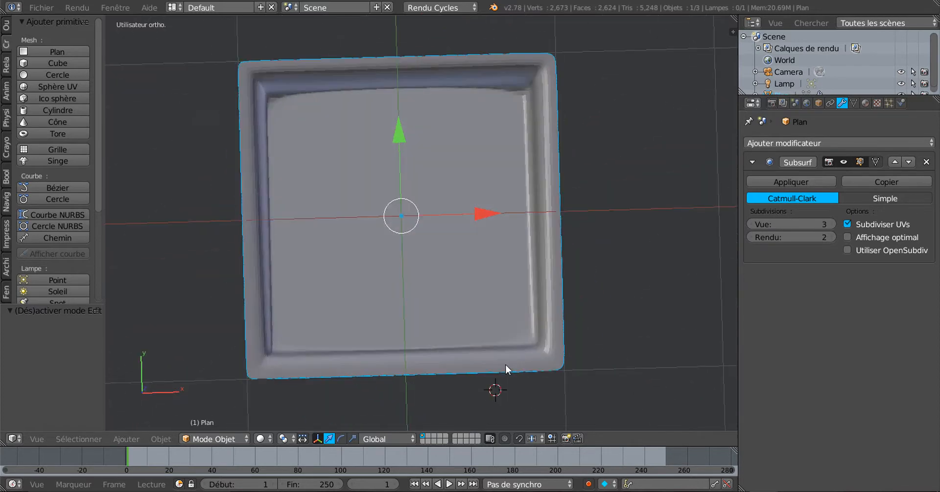
click(353, 438)
drag(488, 216, 549, 206)
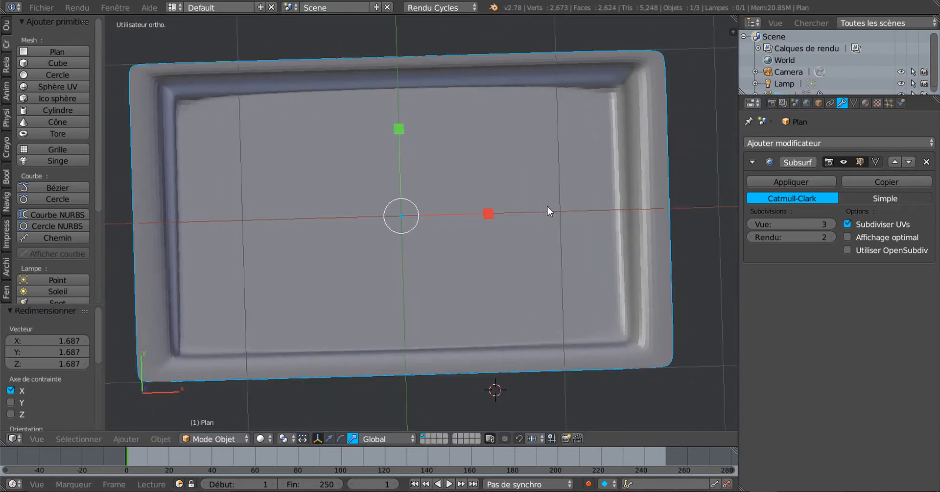
key(Tab)
Step: Add a loop cut around the recess walls and slide it up close to the rim
middle_drag(524, 243, 605, 277)
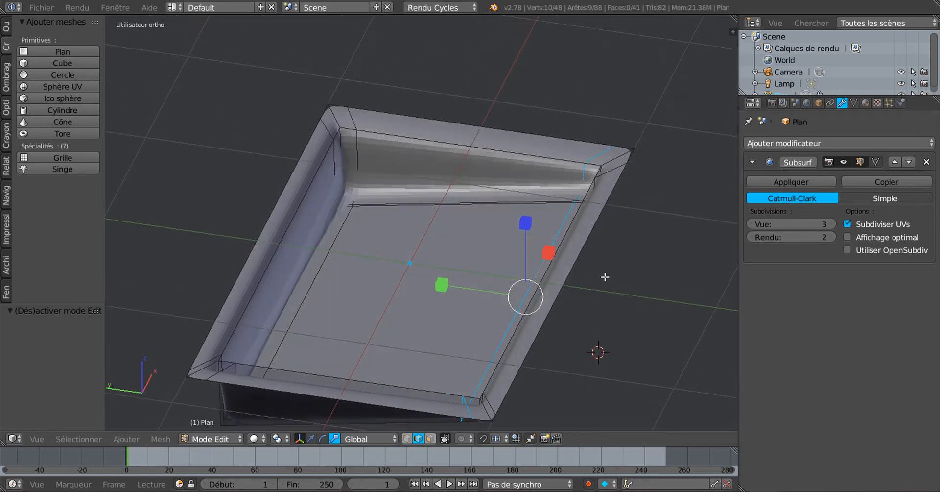
key(ctrl+r)
click(362, 148)
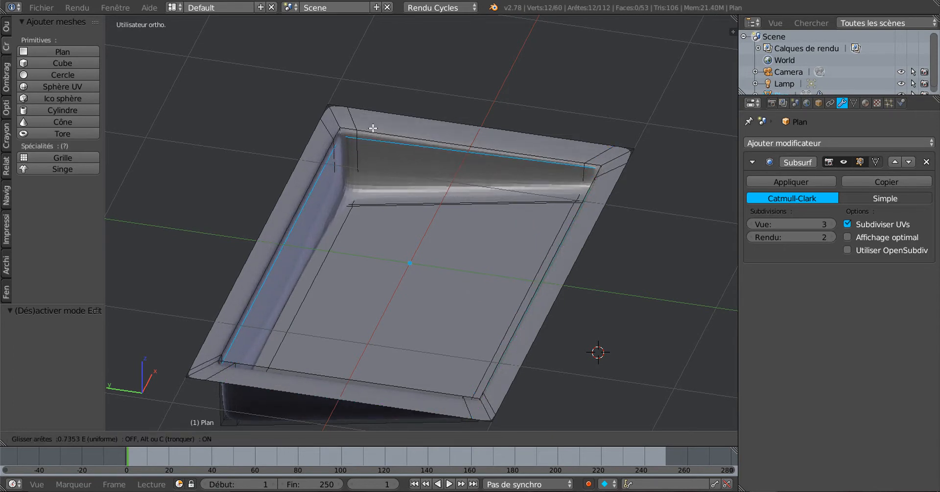
click(373, 127)
middle_drag(394, 232, 474, 225)
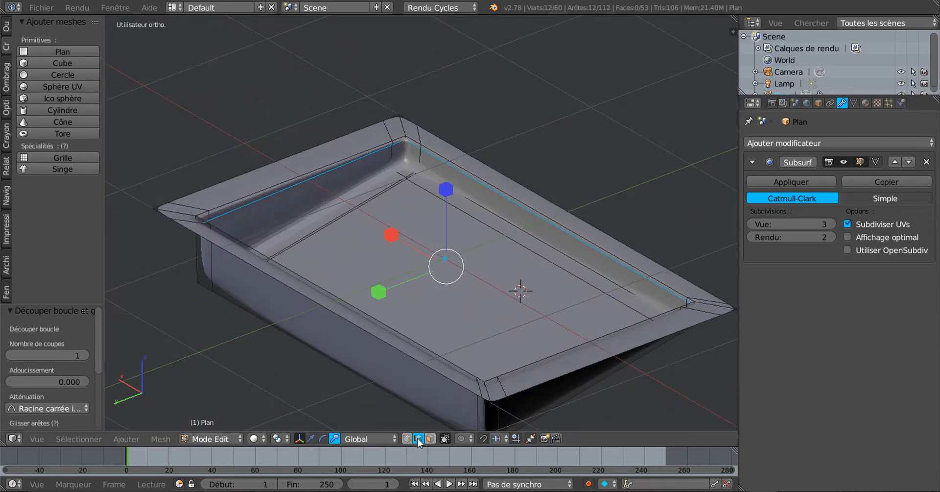
Step: Select the long edge of the upper wall loop on the shallow side and raise it about 0.003 along Z
right_click(539, 215)
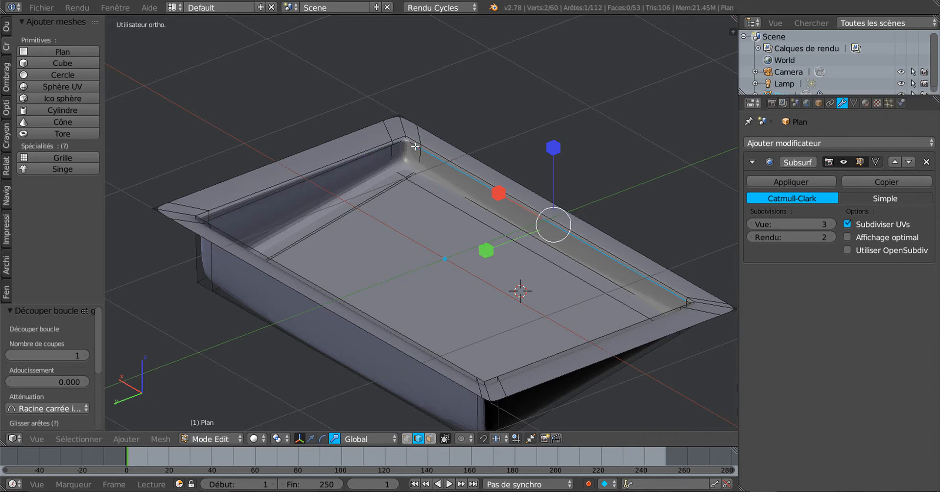
middle_drag(443, 168, 463, 252)
key(ctrl+r)
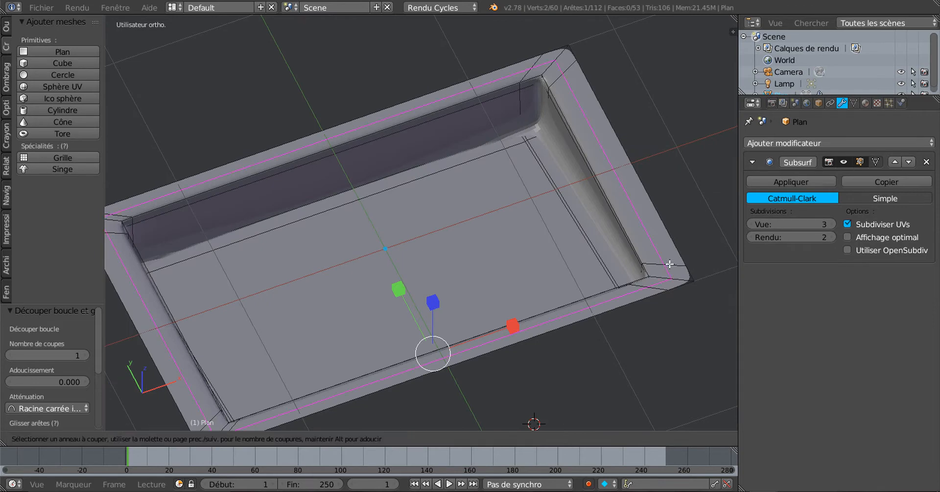
key(Escape)
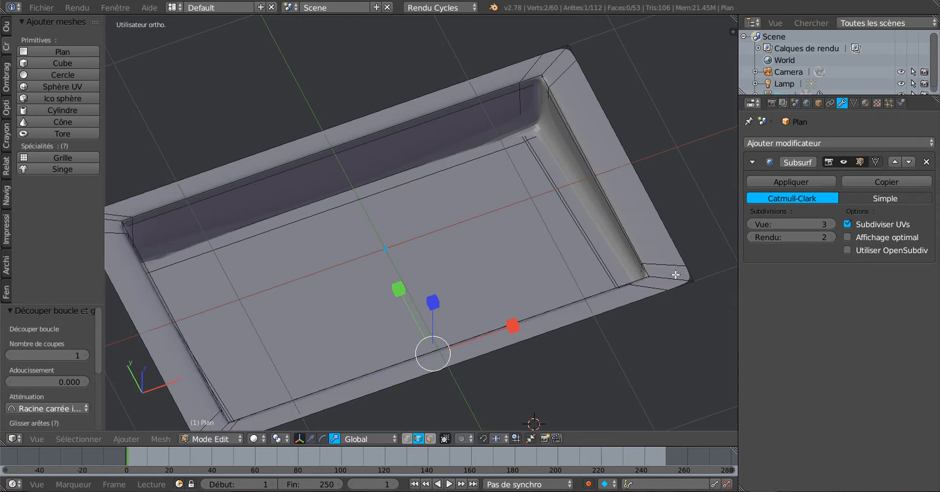
middle_drag(583, 254, 522, 273)
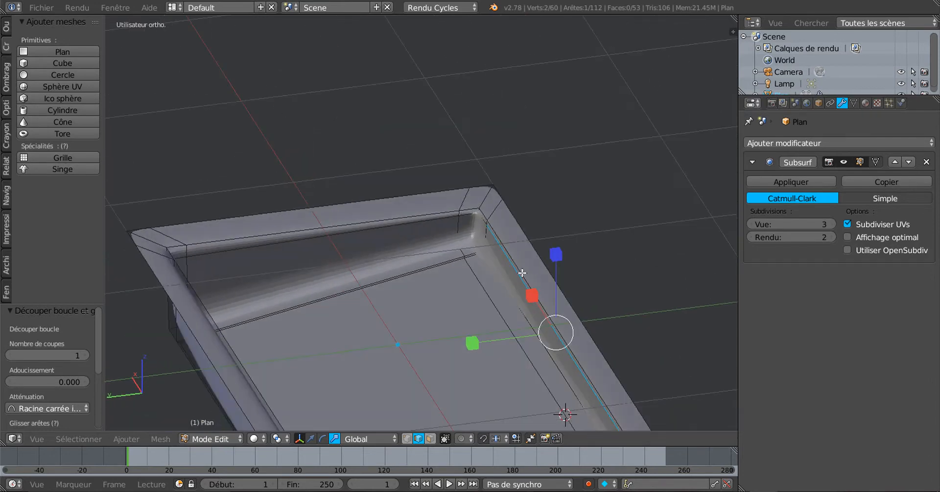
scroll(489, 281, up, 1)
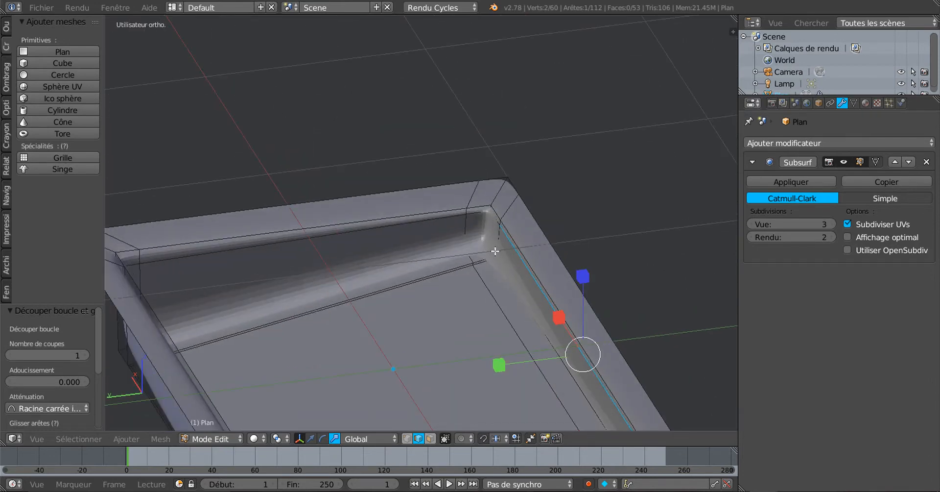
scroll(495, 250, up, 1)
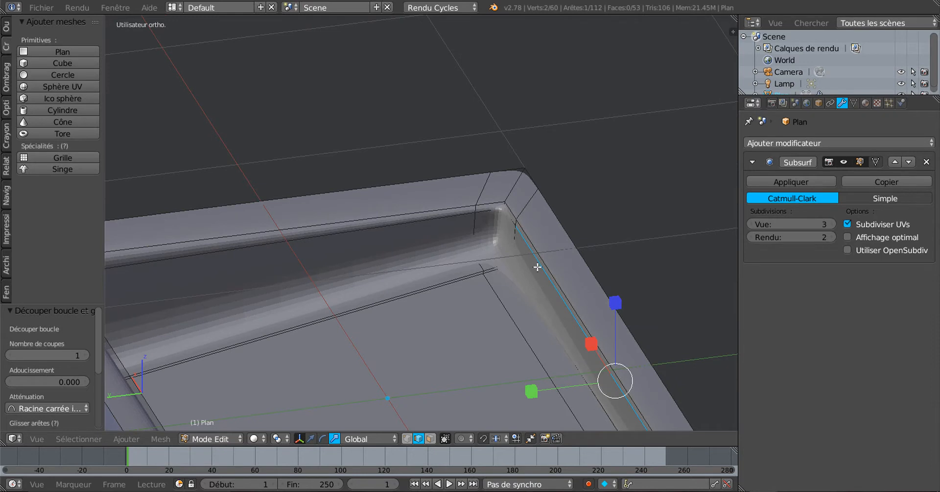
scroll(375, 332, down, 2)
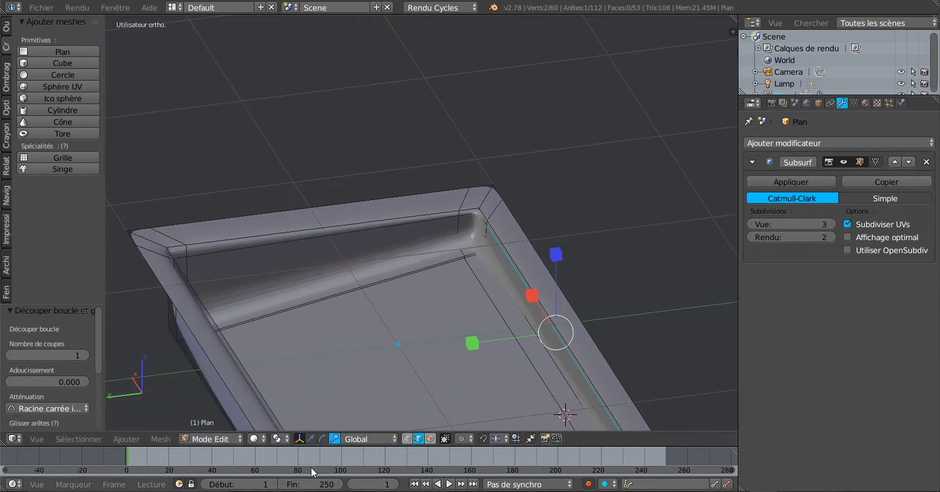
click(311, 439)
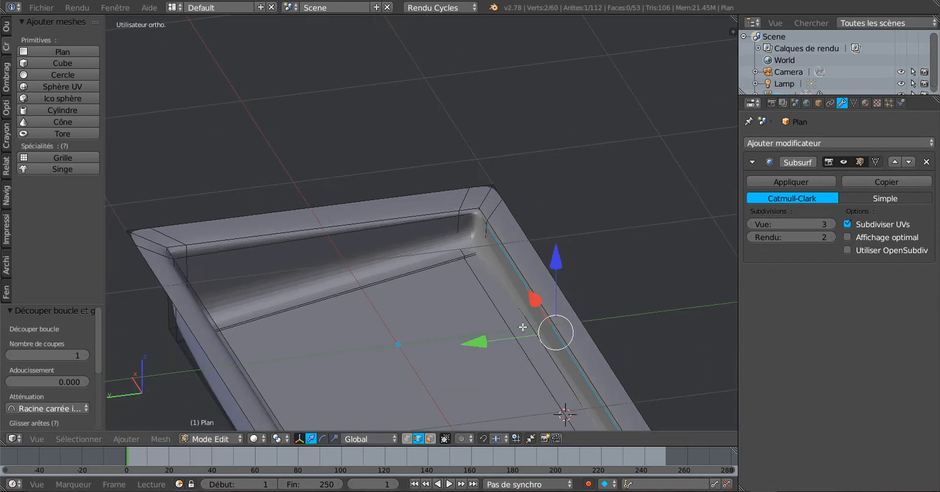
drag(562, 263, 563, 262)
Step: Set the Subdivision Surface viewport level to 0
scroll(521, 274, up, 1)
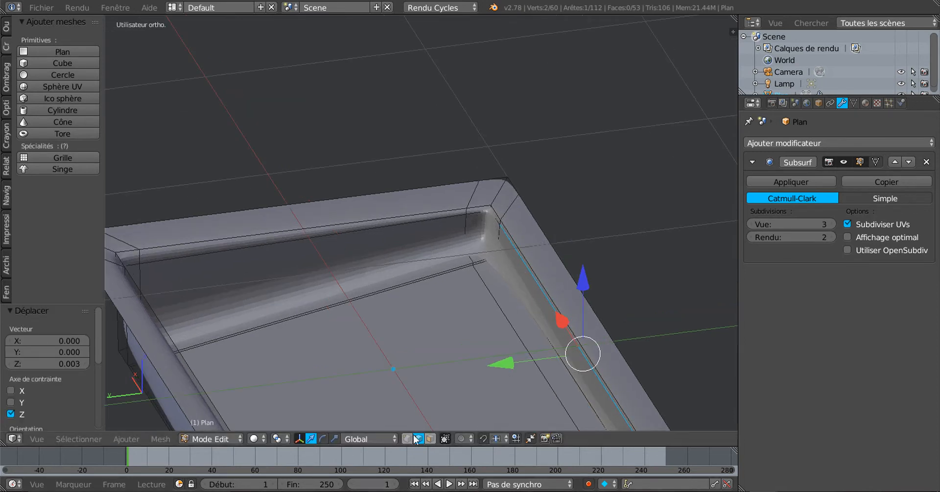
click(755, 226)
click(754, 225)
click(754, 226)
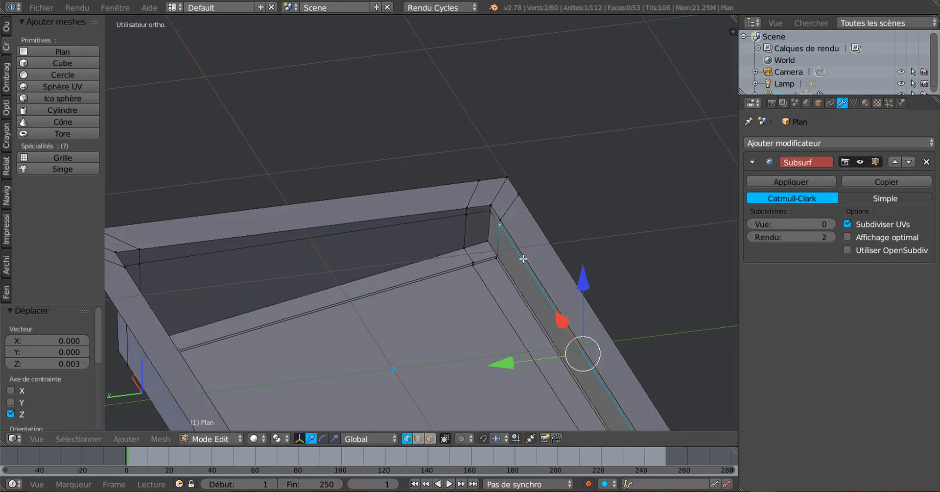
Step: Add the neighbouring corner vertices at both ends of the shallow-side edge to the selection and lower them about 0.05 along Z
shift+right_click(488, 217)
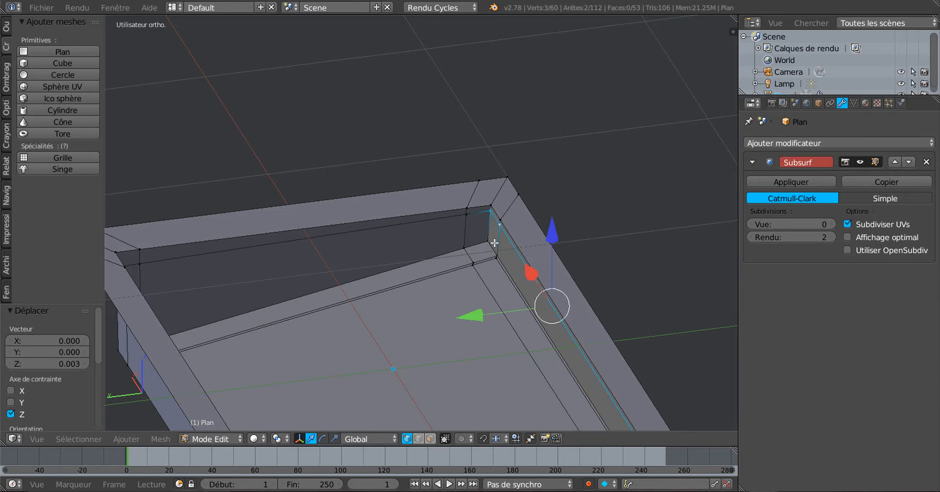
scroll(494, 243, down, 2)
middle_drag(527, 319, 546, 312)
shift+middle_drag(565, 319, 444, 282)
mouse_move(554, 325)
middle_down()
mouse_move(627, 317)
mouse_move(485, 322)
mouse_move(566, 321)
middle_up()
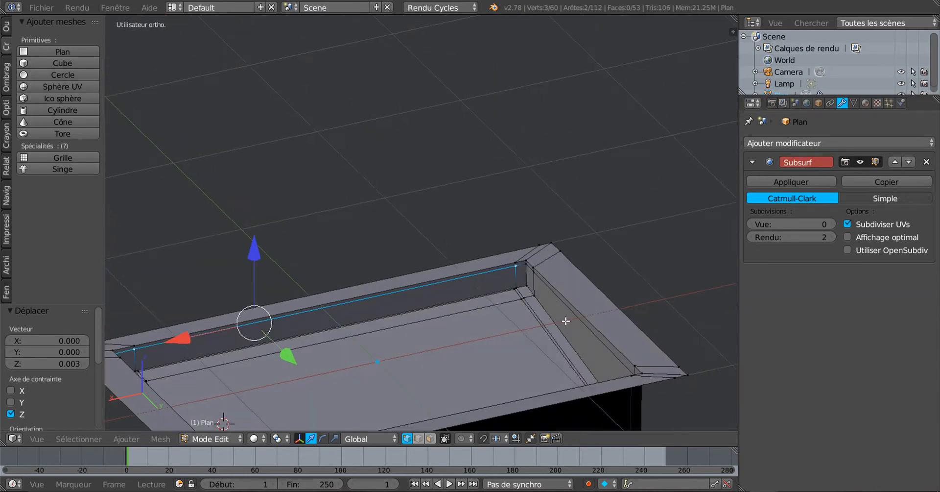
shift+right_click(526, 261)
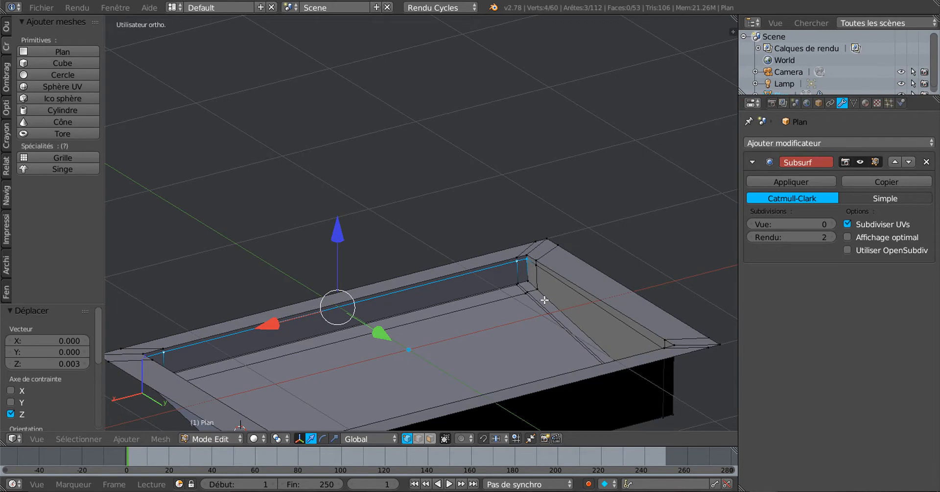
middle_drag(533, 326, 523, 325)
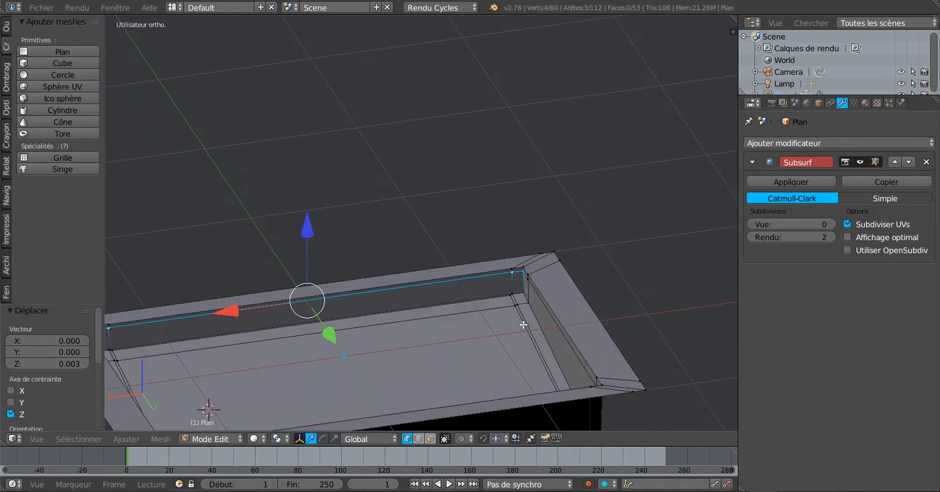
shift+right_click(525, 281)
middle_drag(443, 357, 545, 350)
shift+right_click(224, 230)
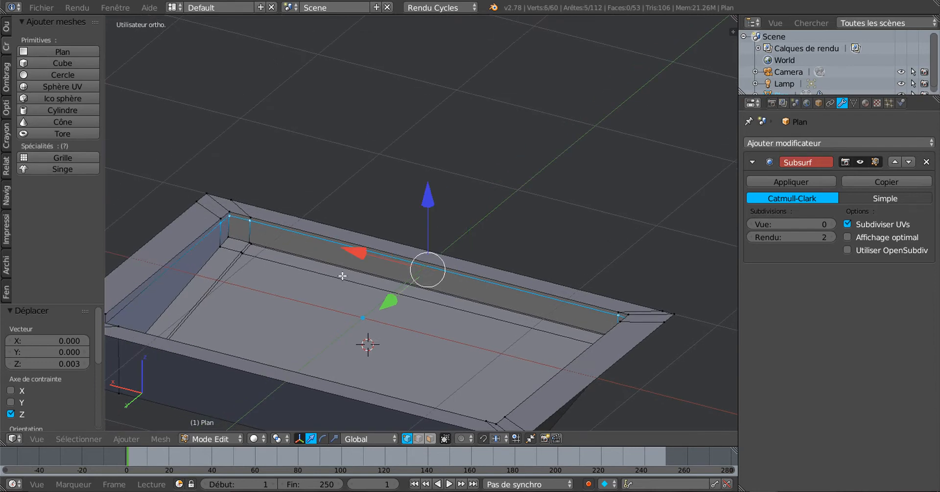
middle_drag(338, 304, 243, 276)
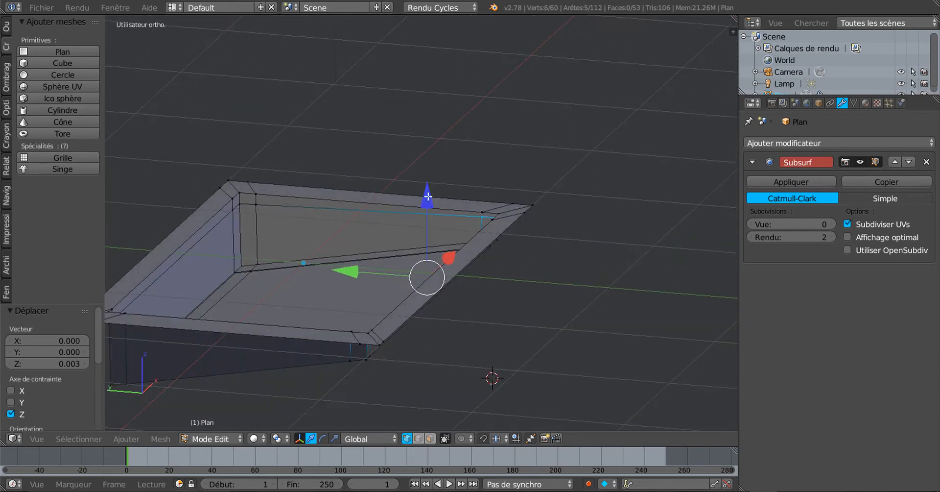
drag(430, 199, 432, 205)
Step: Add another loop cut around the recess walls between the rim and the upper wall loop
middle_drag(432, 205, 401, 220)
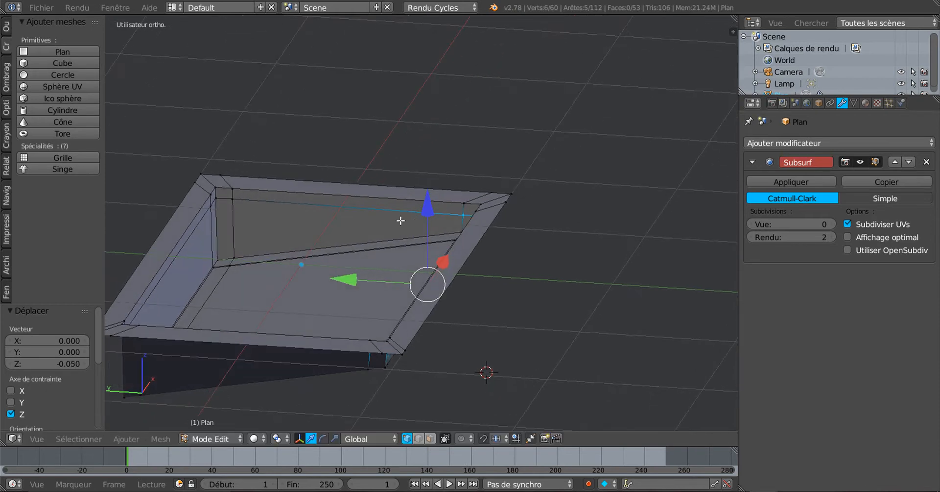
key(ctrl+r)
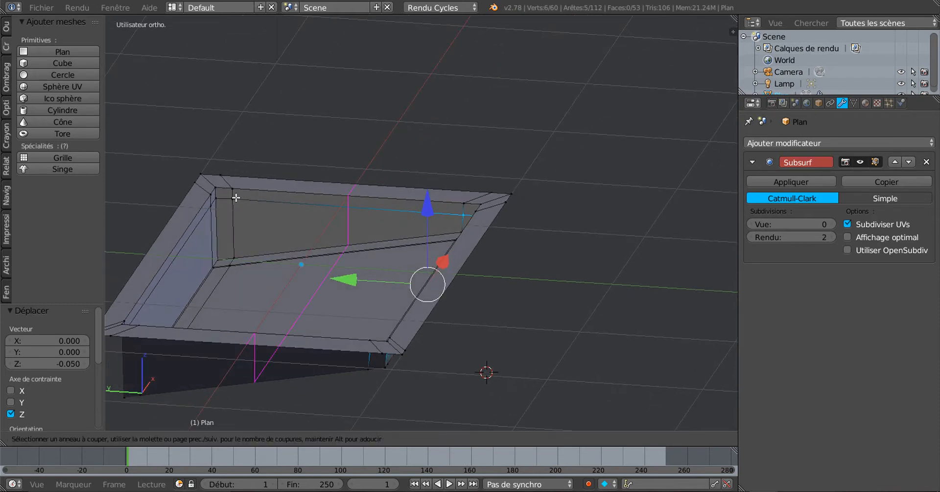
click(231, 196)
click(231, 196)
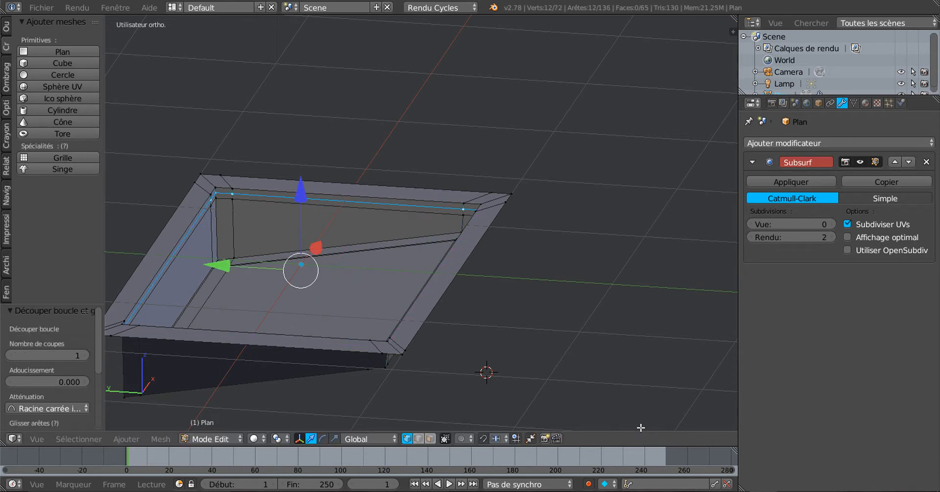
Step: Scale the new wall loop to about 0.954 and raise it about 0.031 along Z
key(s)
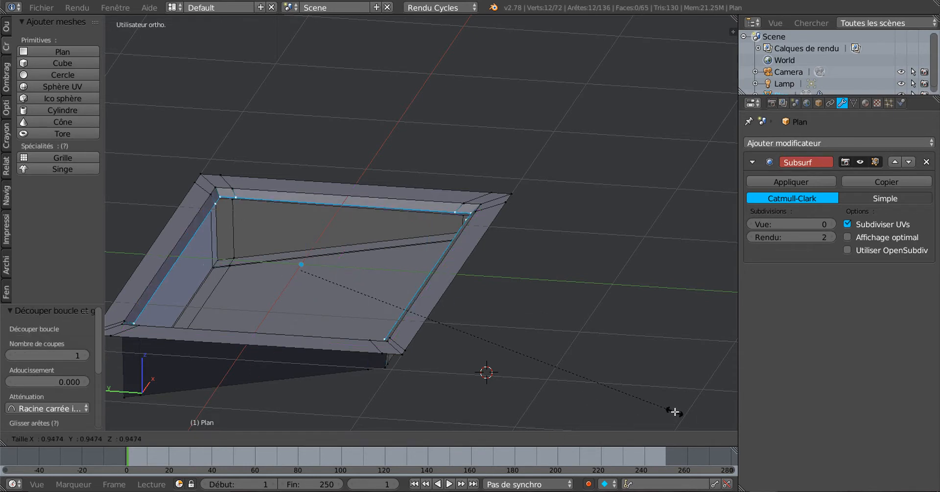
click(678, 412)
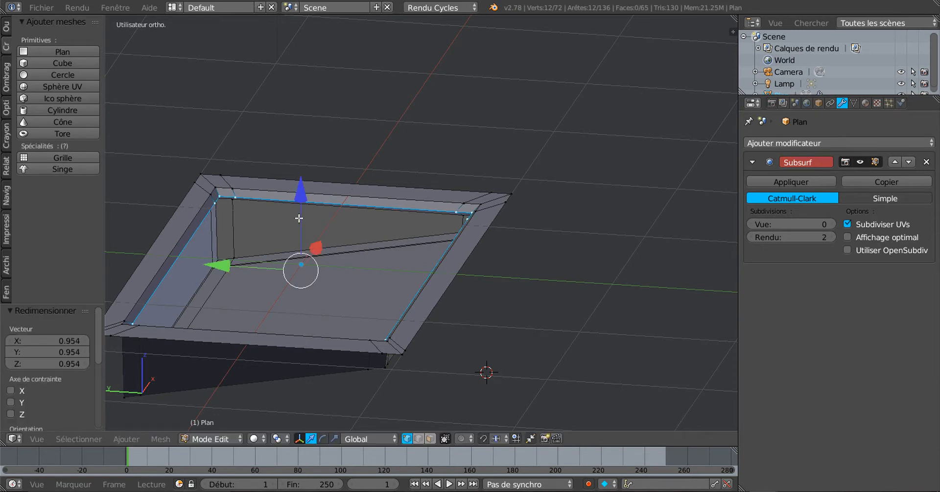
drag(295, 194, 296, 184)
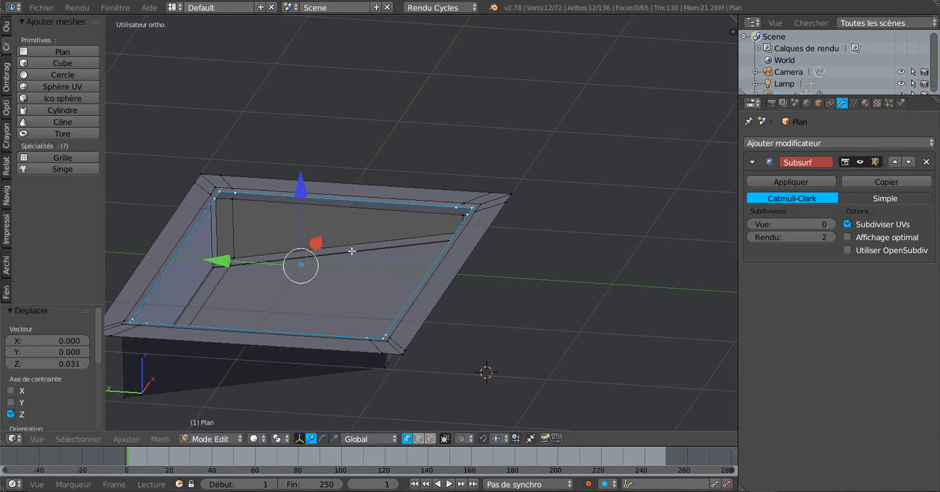
Step: Select the narrow face loop inside the rim in face selection, extrude it and raise it about 0.023 along Z
click(430, 439)
alt+right_click(388, 334)
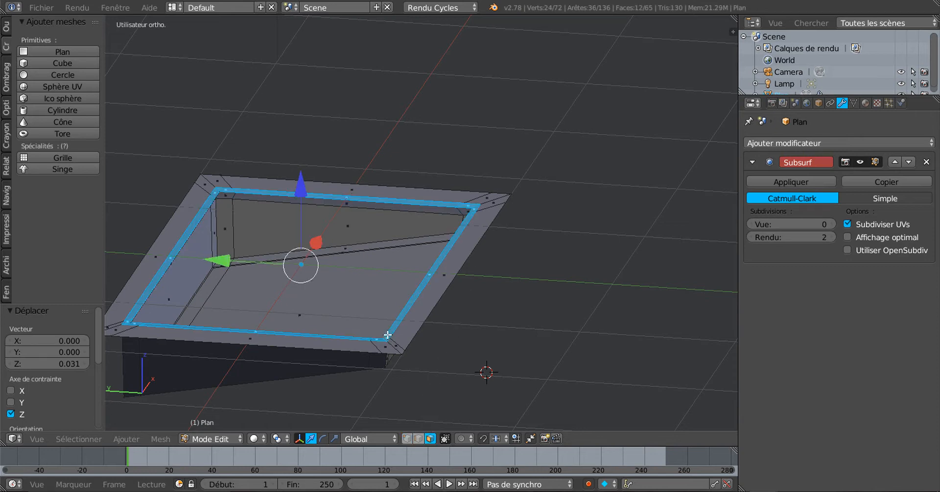
middle_drag(489, 349, 478, 342)
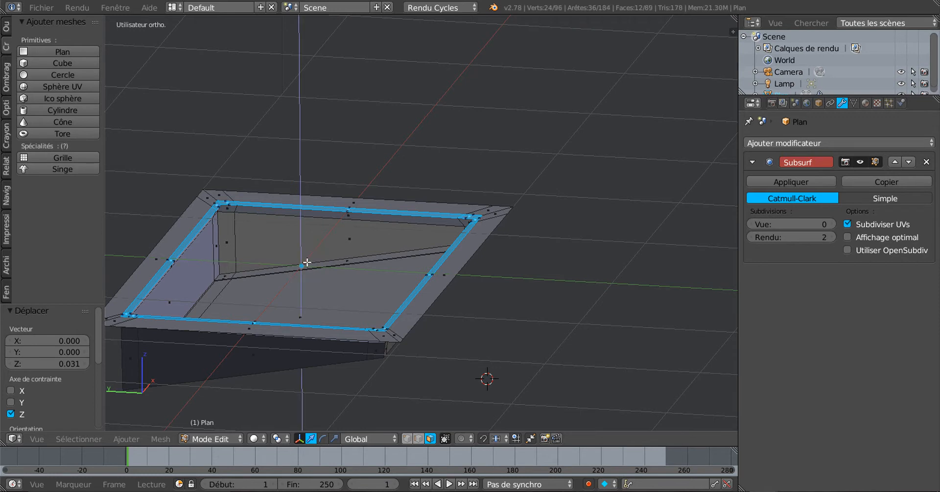
key(e)
right_click(288, 193)
drag(298, 185, 300, 181)
Step: Set the Subsurf modifier's viewport subdivisions to 2 and inspect the panel in Object mode
click(834, 225)
click(833, 224)
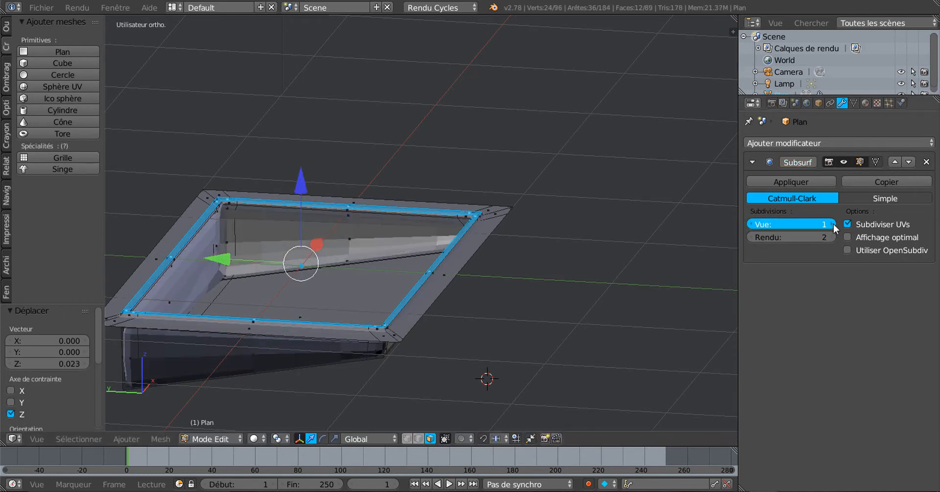
key(Tab)
middle_drag(625, 254, 442, 255)
key(Tab)
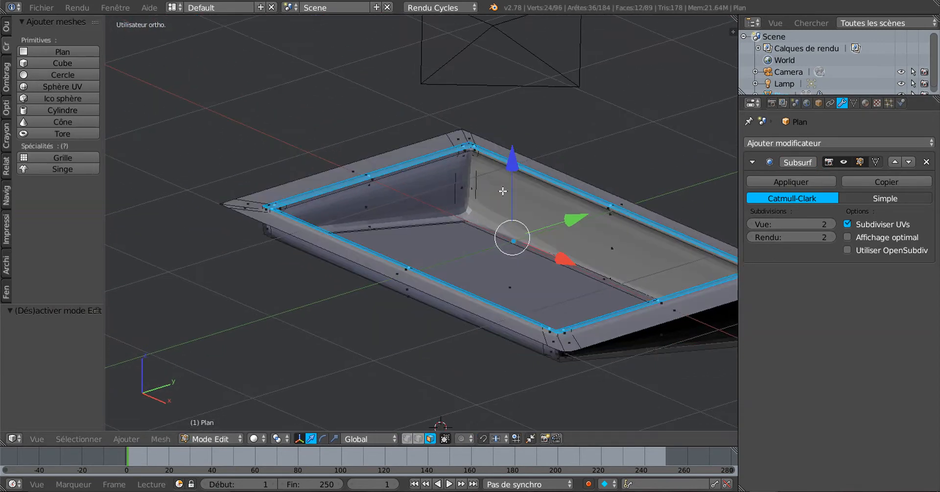
middle_drag(519, 166, 324, 356)
key(Tab)
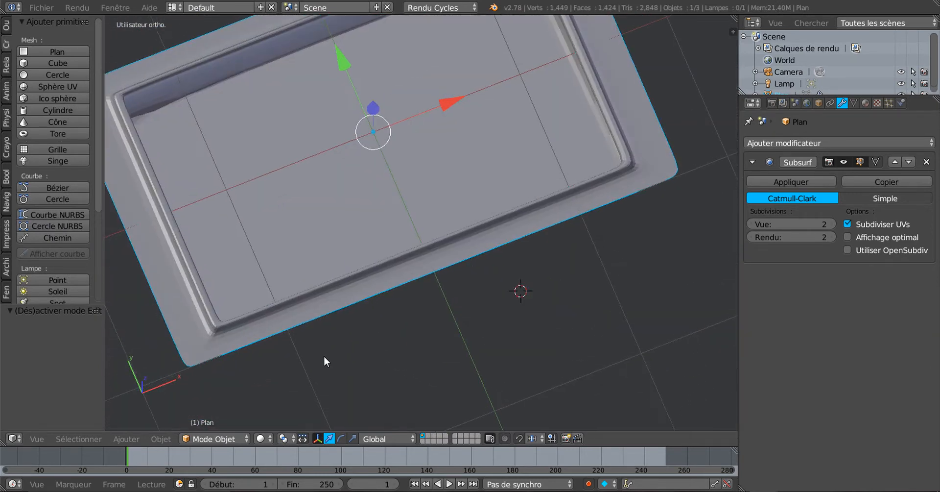
Step: Apply smooth shading to the panel
click(6, 26)
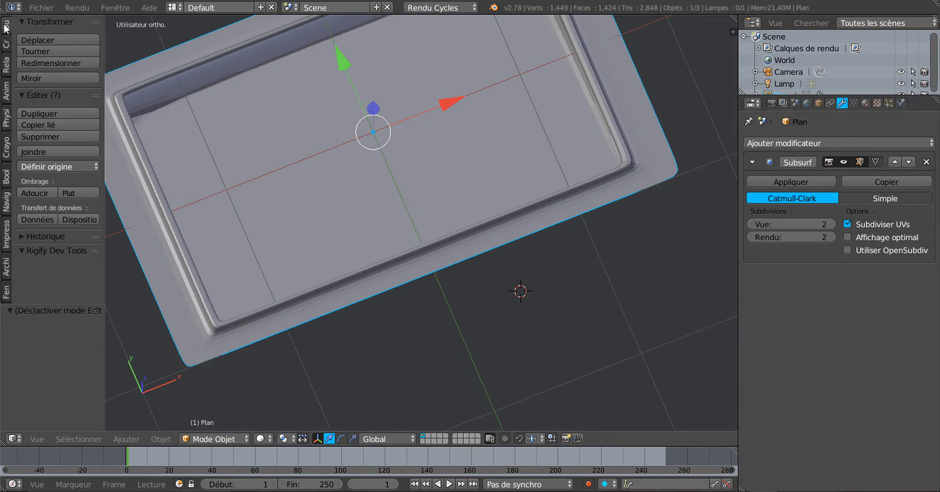
click(29, 187)
middle_drag(430, 313, 504, 240)
Step: Add a loop cut around the recess walls and slide it down close to the recess floor
key(Tab)
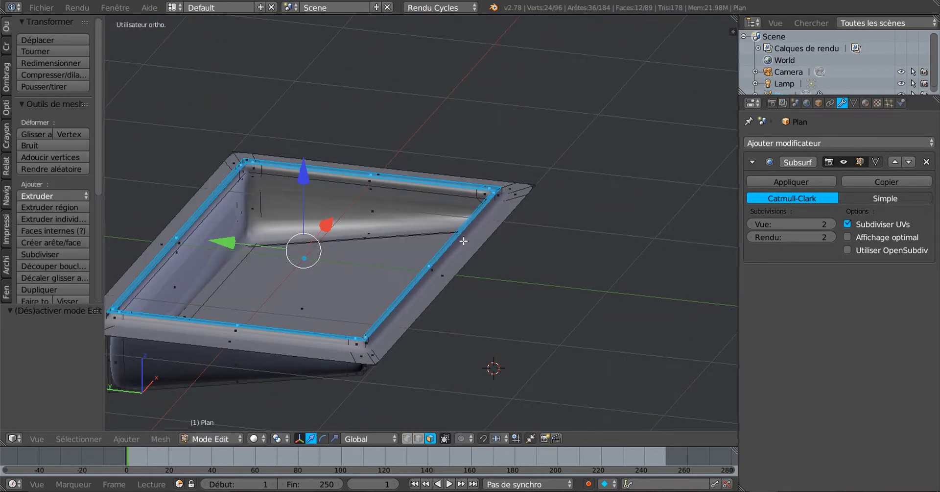
key(ctrl+r)
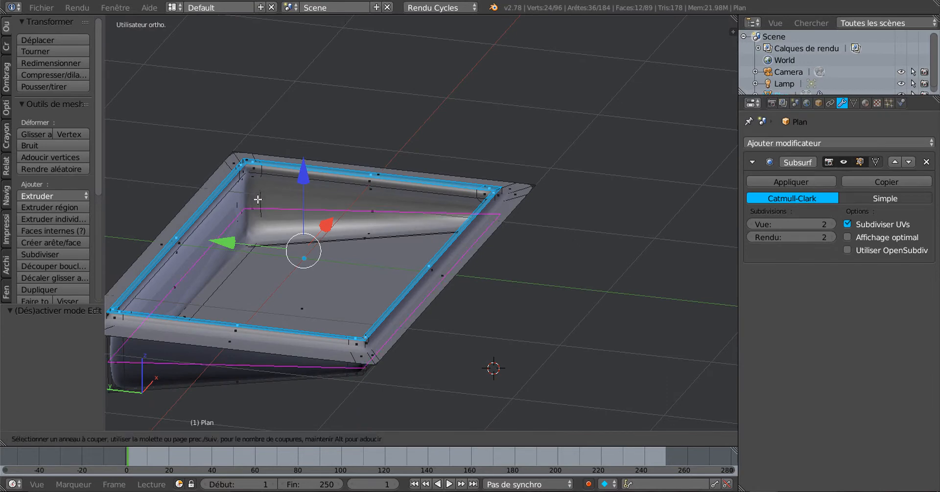
click(260, 203)
click(266, 222)
key(Tab)
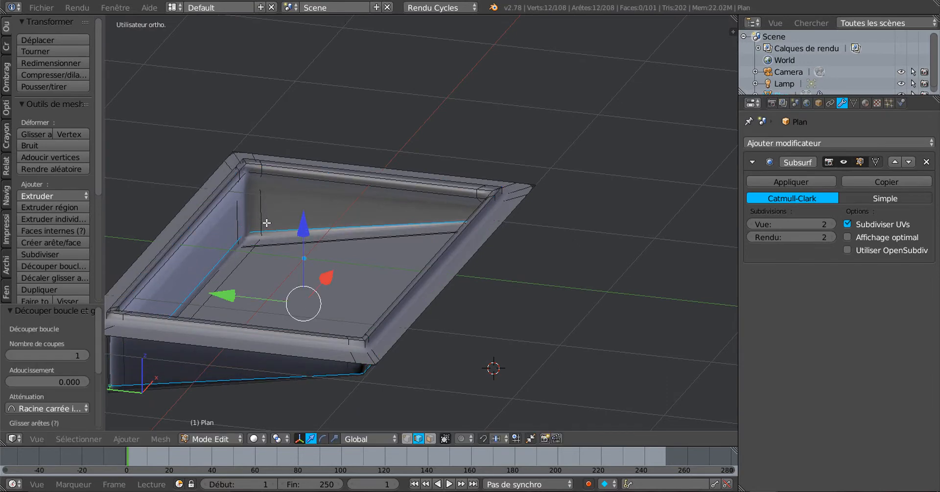
middle_drag(269, 223, 235, 314)
middle_drag(262, 286, 344, 308)
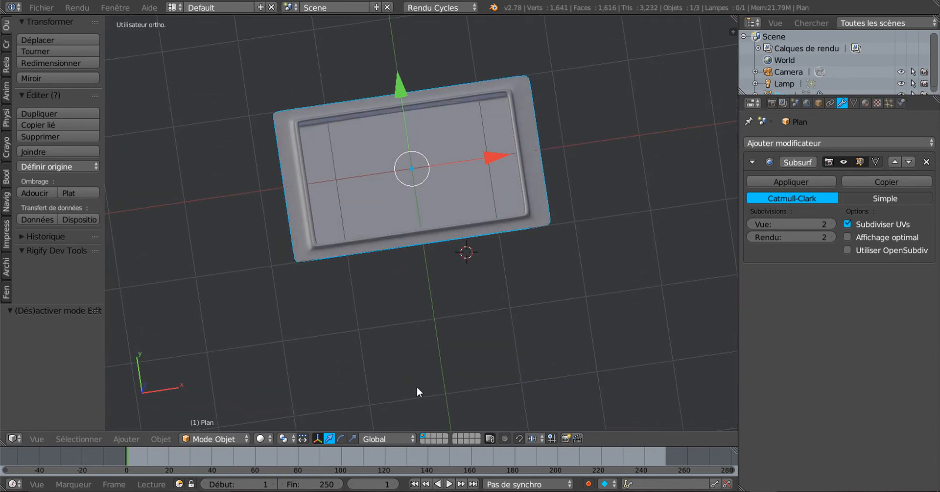
Step: In top-view wireframe, clear the selection and circle-select all vertices along the panel's +Y side, including those of the hidden loops
key(KP_7)
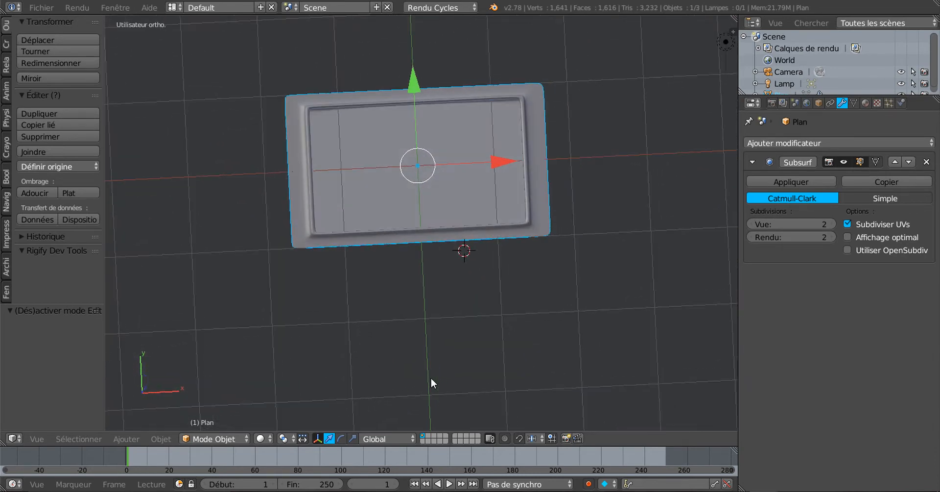
key(Tab)
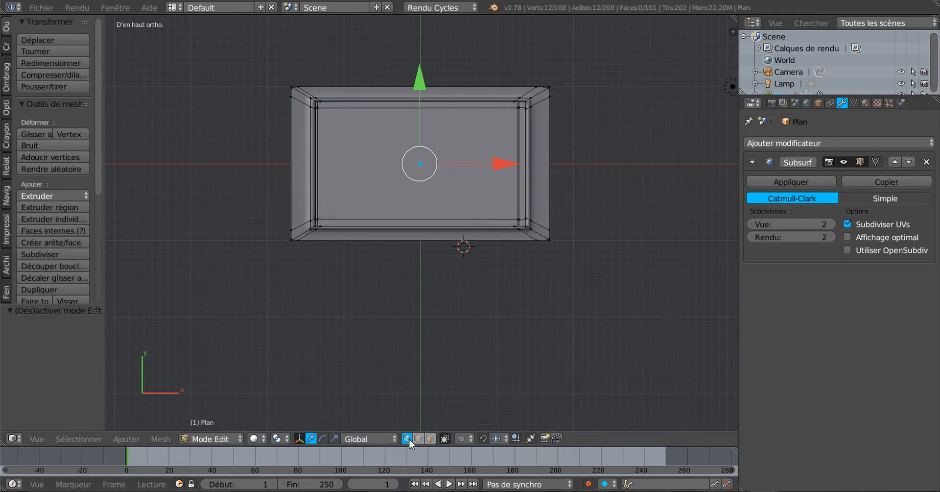
key(z)
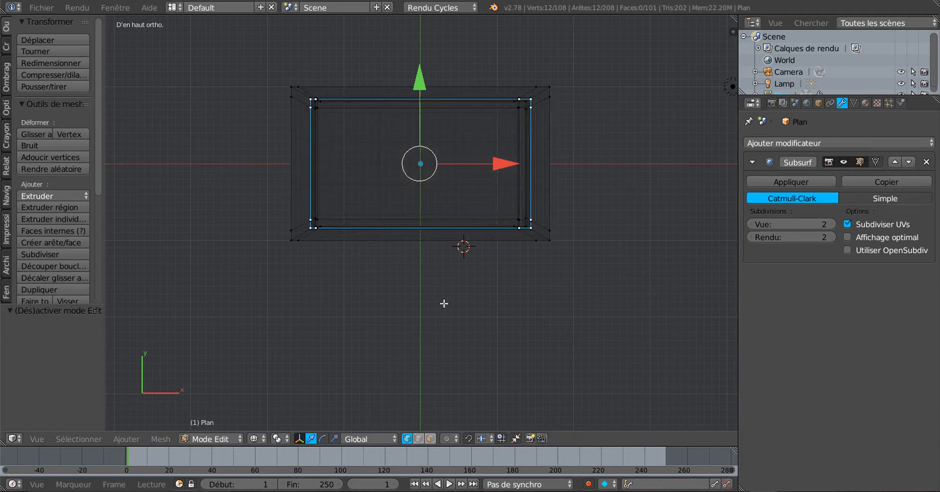
key(c)
click(281, 94)
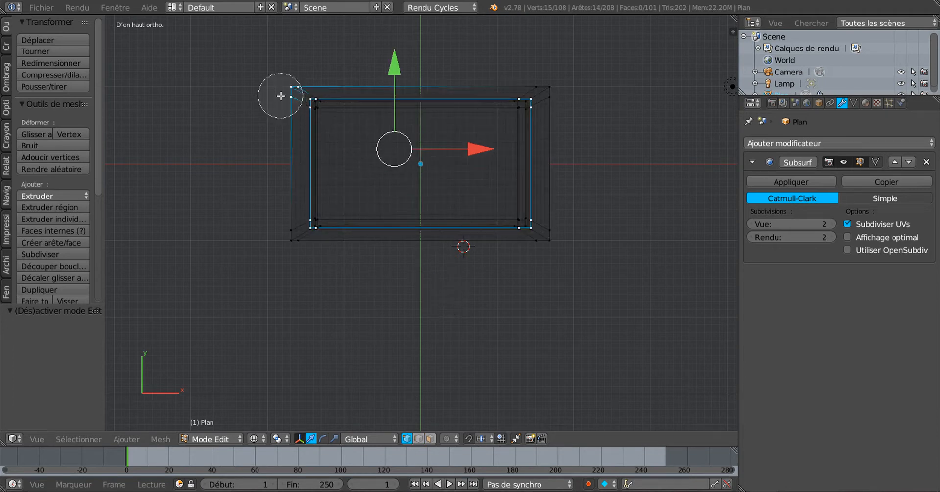
right_click(382, 142)
key(a)
key(c)
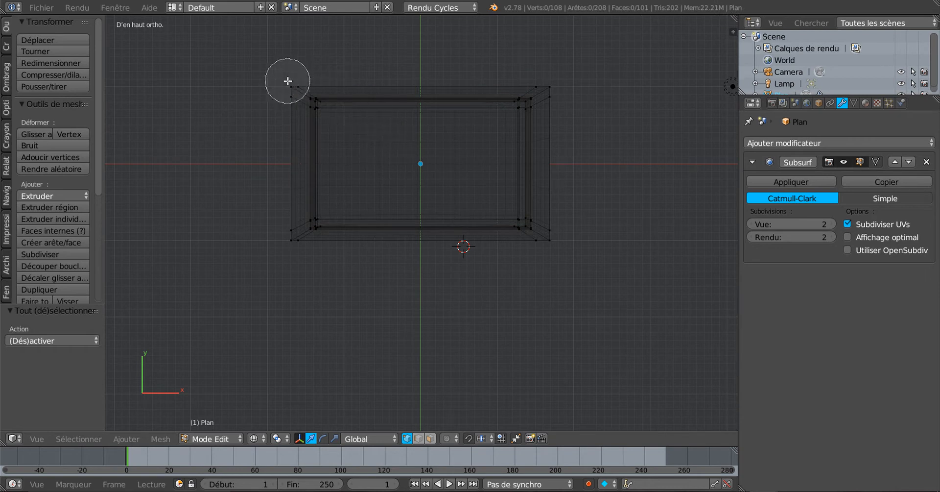
mouse_move(288, 81)
mouse_down()
mouse_move(412, 98)
mouse_move(558, 93)
mouse_up()
right_click(366, 90)
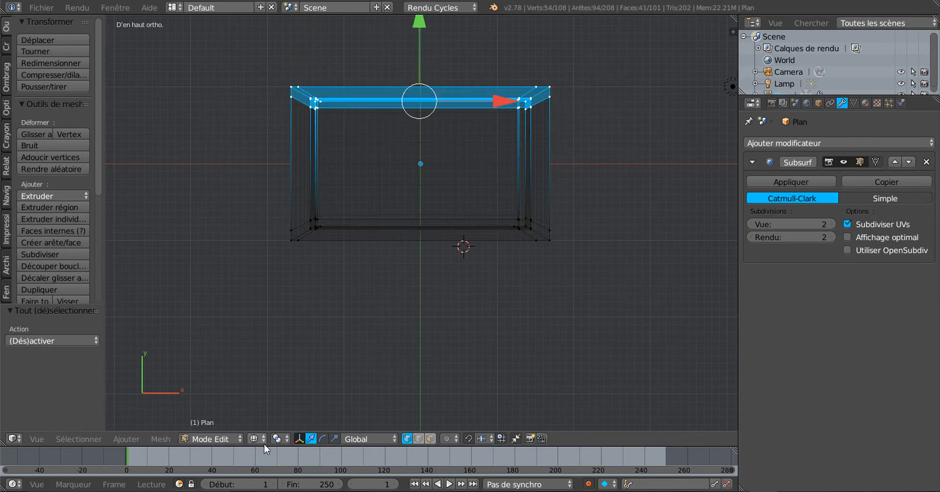
Step: Scale the selected +Y side to about 1.212 along X and return to the solid view in Object mode
click(335, 439)
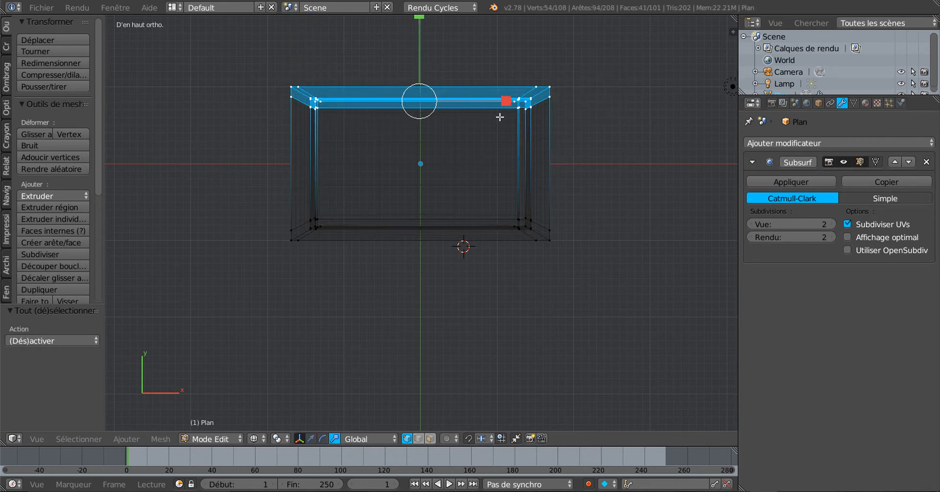
drag(506, 100, 525, 100)
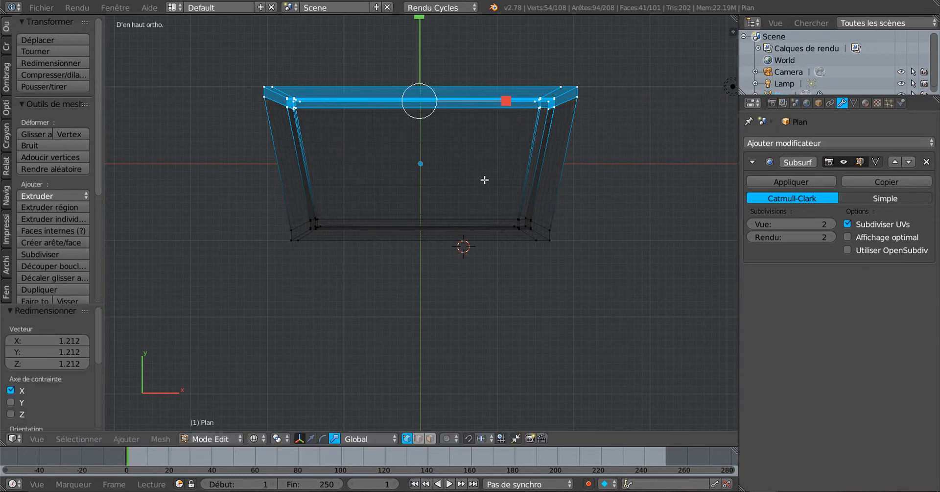
key(Tab)
middle_drag(479, 220, 482, 211)
key(z)
middle_drag(468, 276, 465, 327)
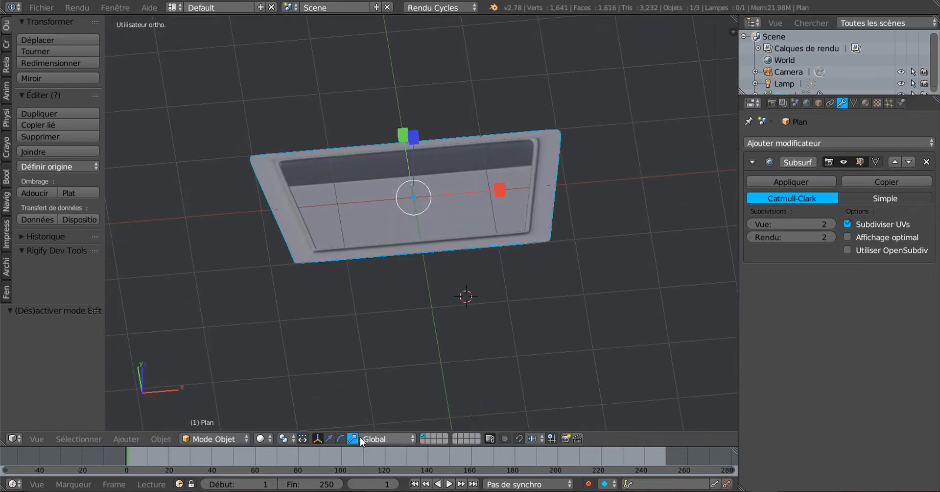
Step: Move the finished panel about -3.398 along X
click(332, 439)
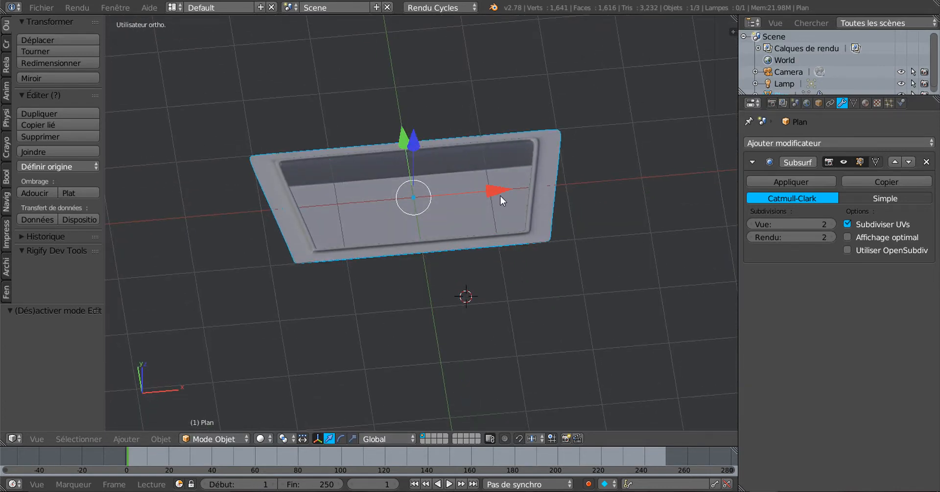
drag(499, 193, 240, 213)
scroll(376, 261, down, 3)
middle_drag(378, 263, 363, 272)
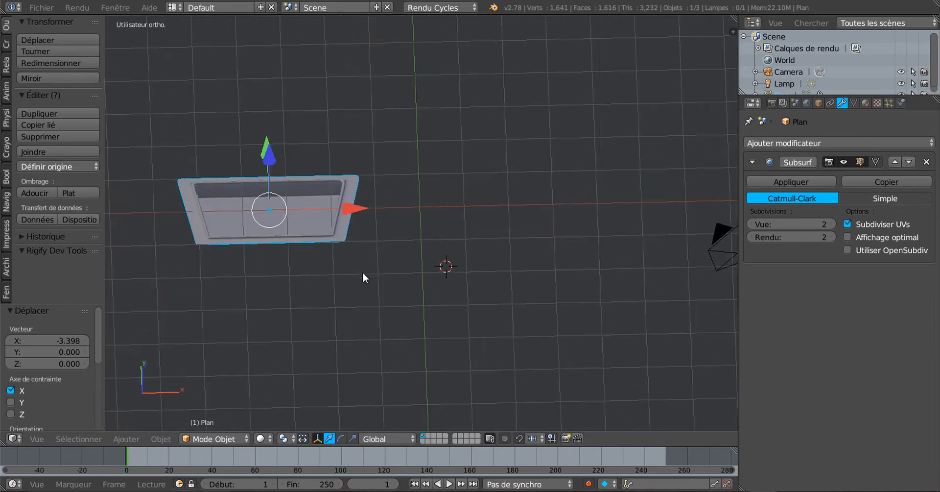
Step: Snap the 3D cursor to the scene centre and move the panel a further -2.772 or so along X
key(shift+s)
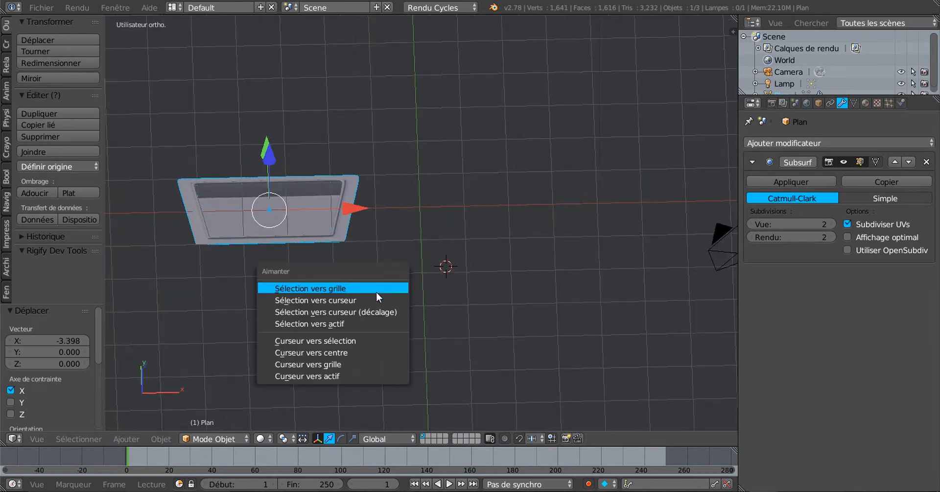
click(362, 349)
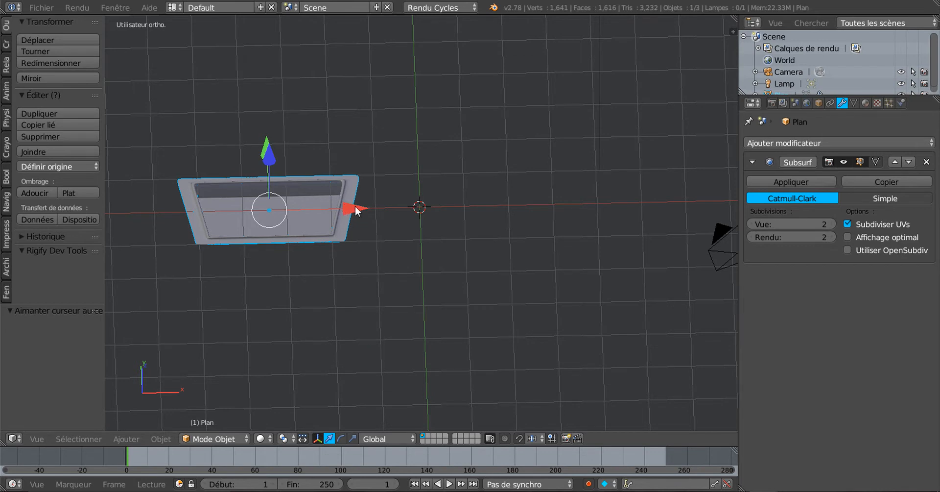
drag(356, 210, 233, 209)
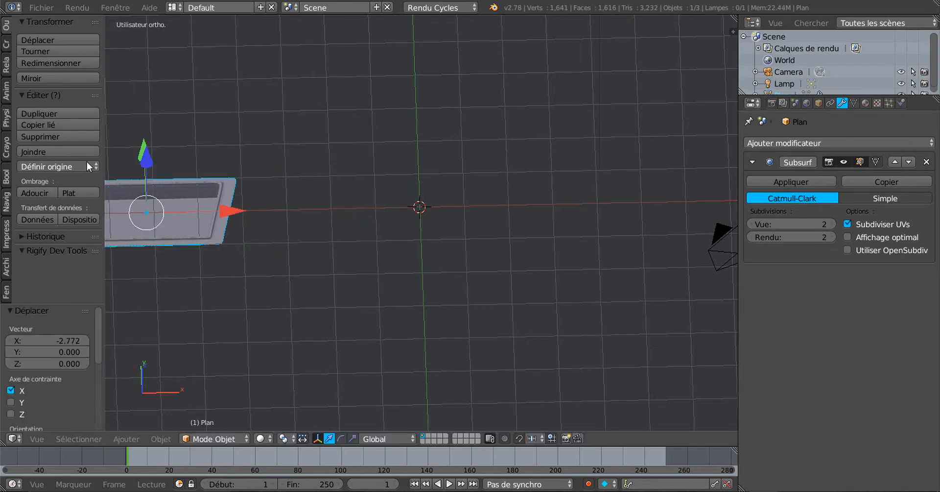
Step: Add a new plane at the 3D cursor and scale its mesh to about 1.429 in Edit mode
click(7, 45)
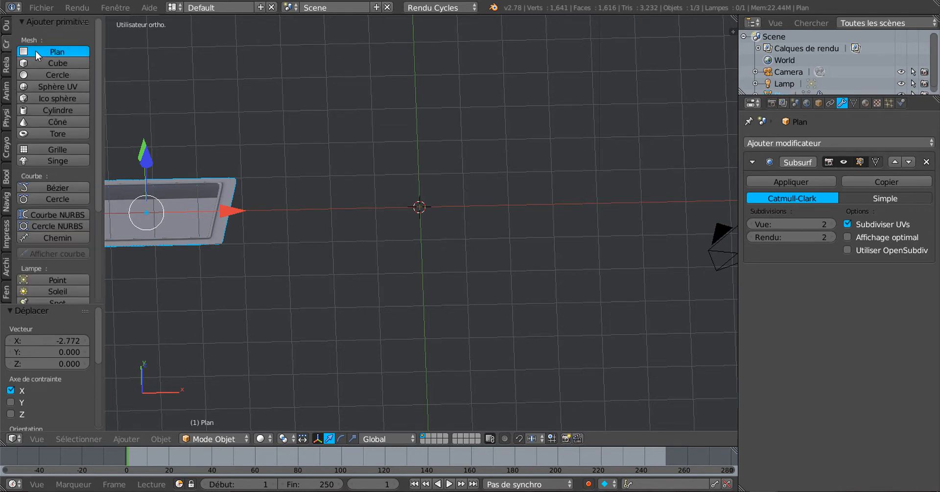
click(35, 50)
key(Tab)
scroll(516, 319, up, 2)
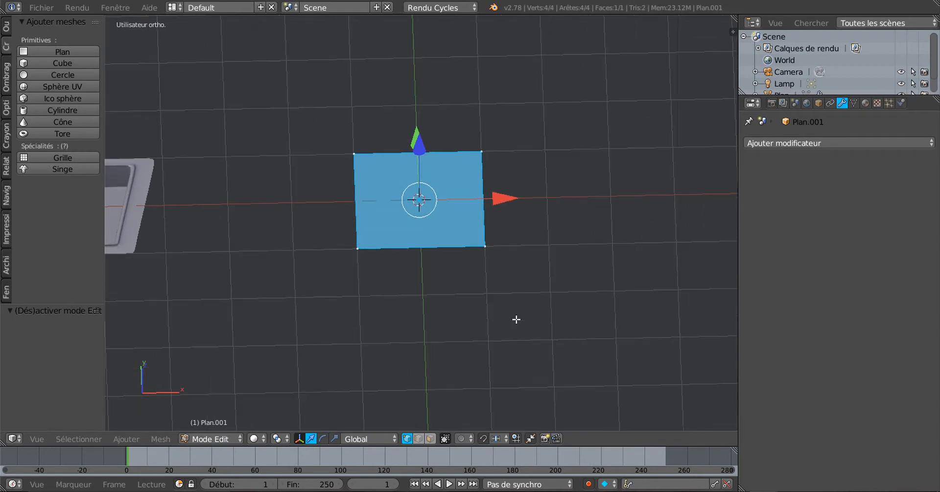
key(KP_7)
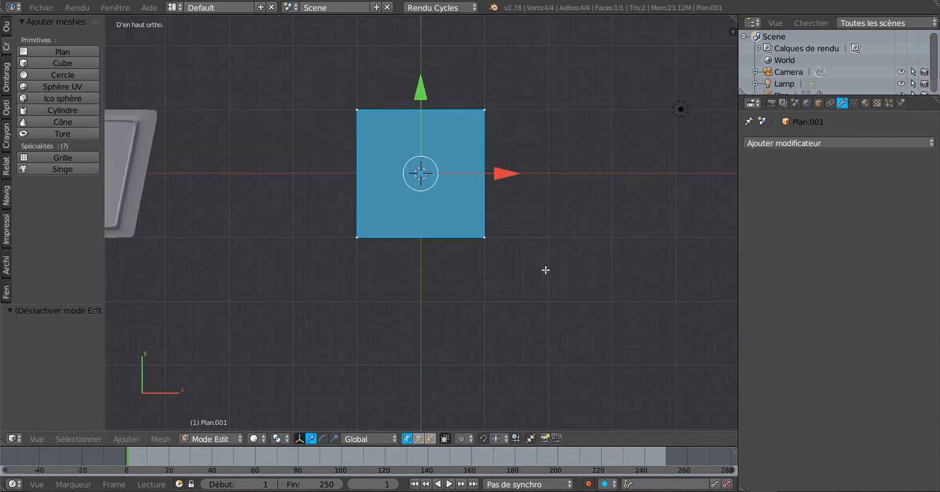
shift+middle_drag(547, 266, 550, 310)
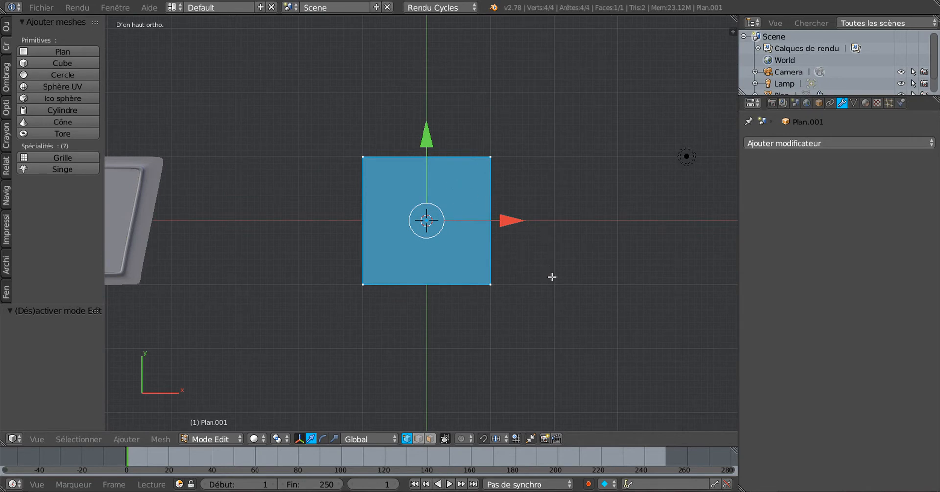
key(s)
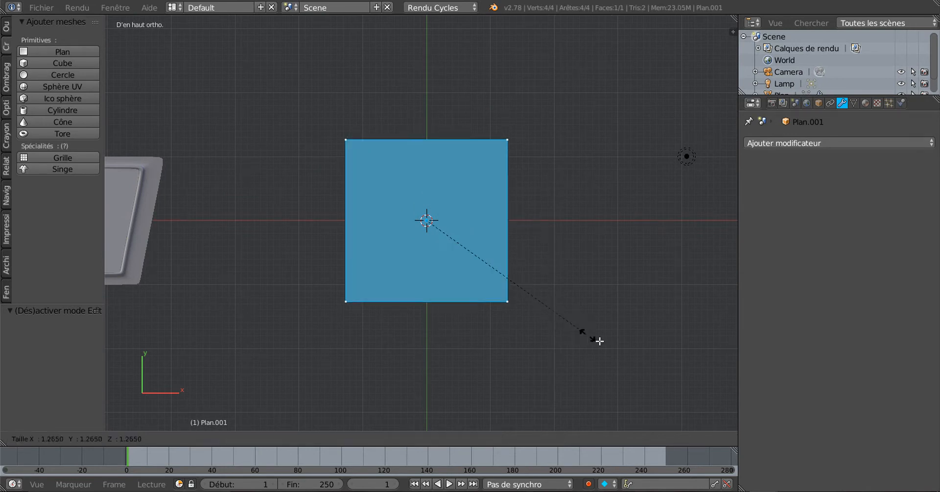
click(598, 345)
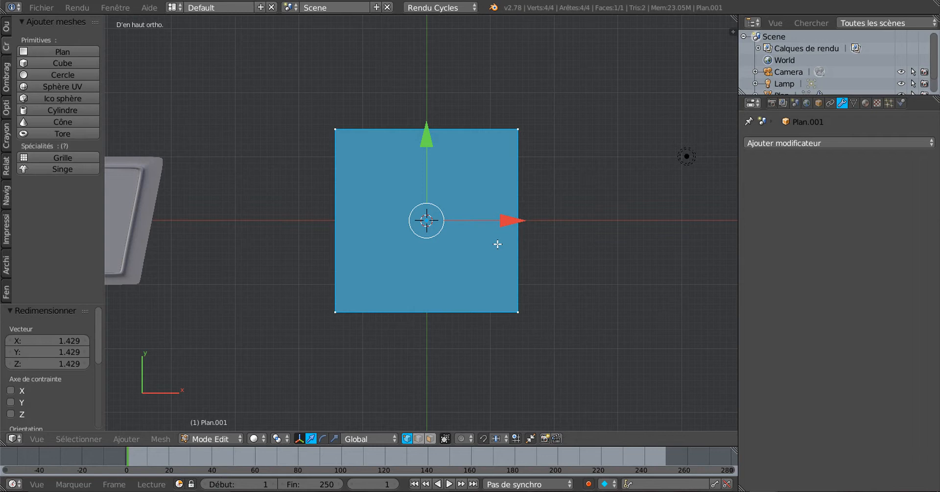
Step: Inset the plane's face by about 0.1682, and inset the resulting inner face by about 0.1596
key(i)
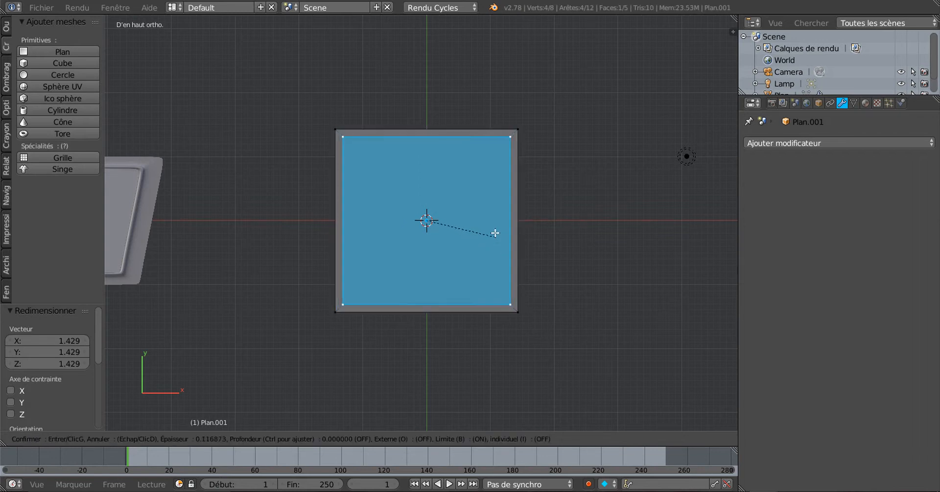
click(495, 232)
key(i)
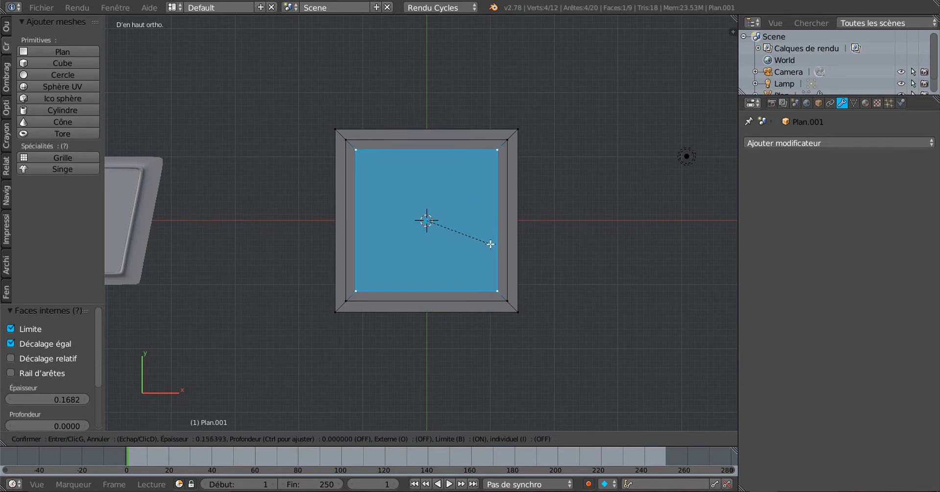
click(485, 240)
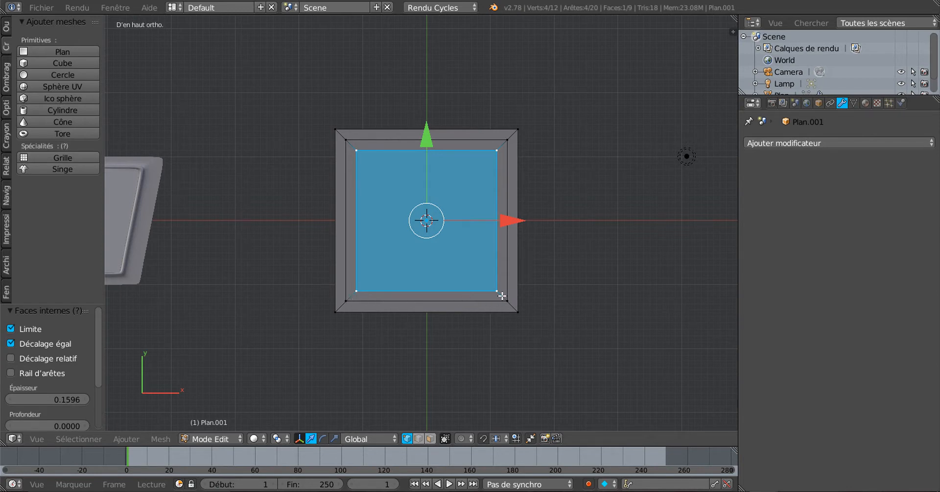
scroll(494, 302, up, 1)
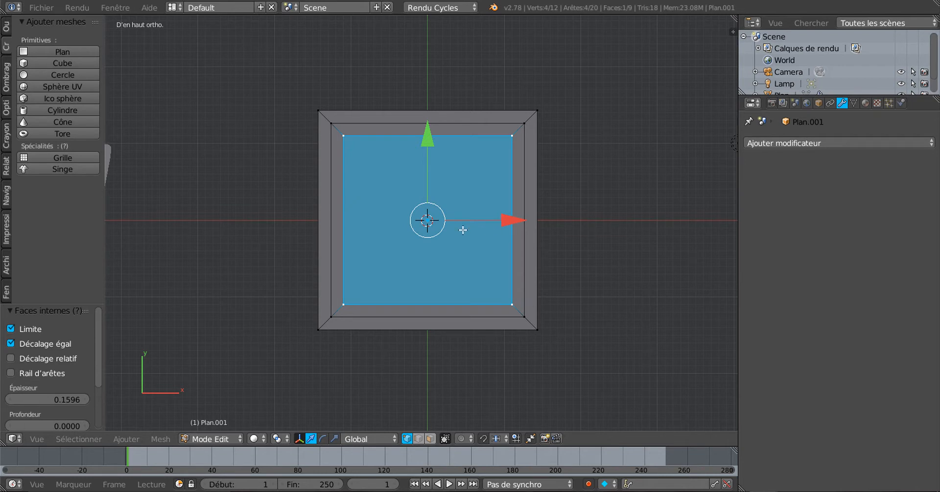
shift+middle_drag(465, 229, 453, 230)
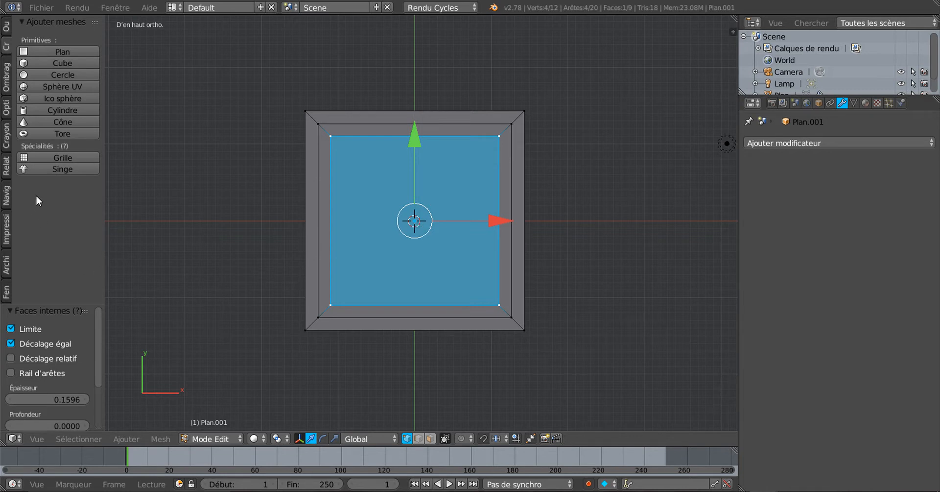
Step: Subdivide the plane's selected innermost face with one cut
click(7, 28)
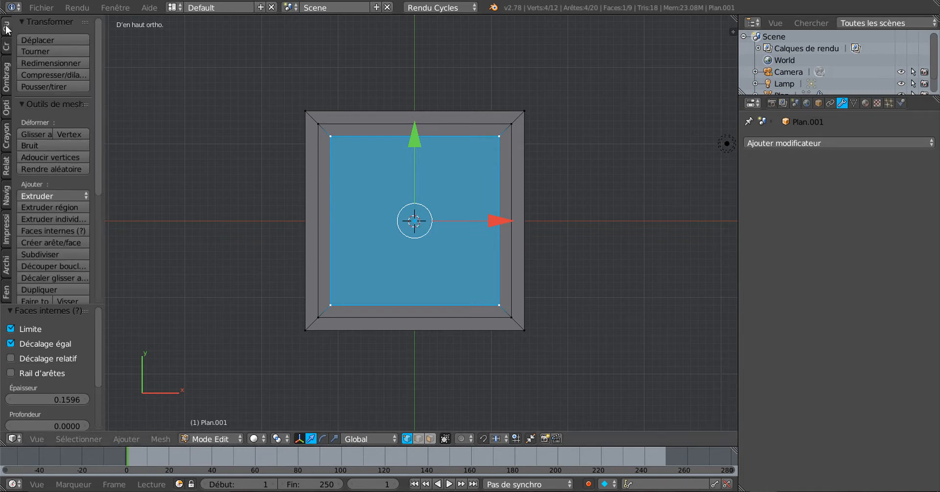
drag(102, 149, 172, 271)
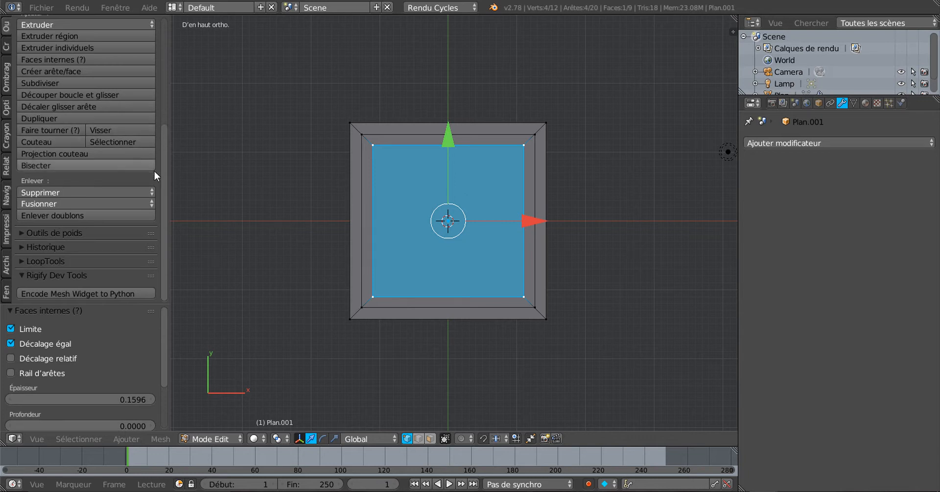
drag(167, 181, 158, 131)
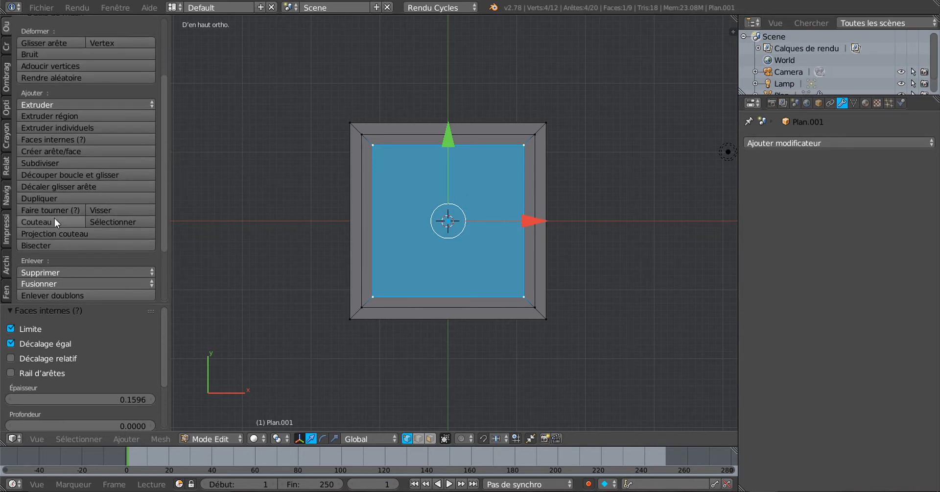
scroll(54, 217, up, 2)
click(43, 185)
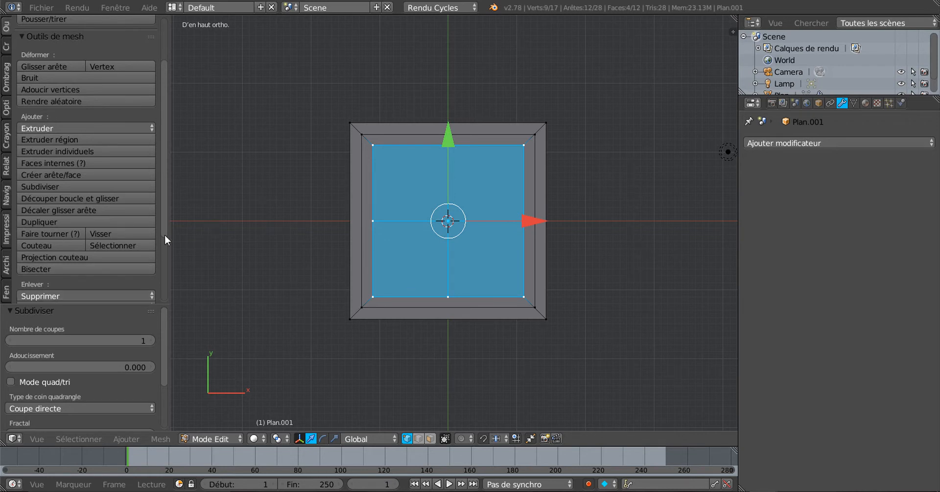
Step: Reshape the subdivided inner face into a circle with LoopTools, and scale it to about 0.832
drag(163, 239, 162, 292)
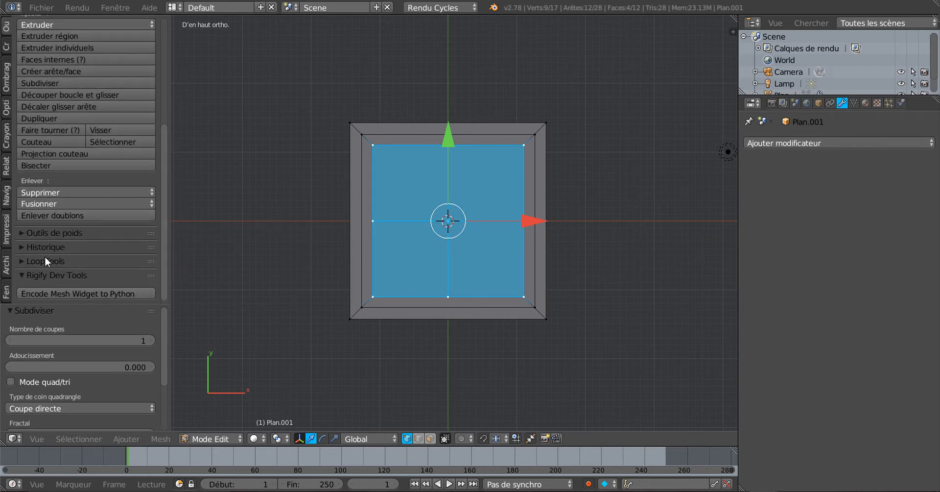
drag(165, 214, 168, 280)
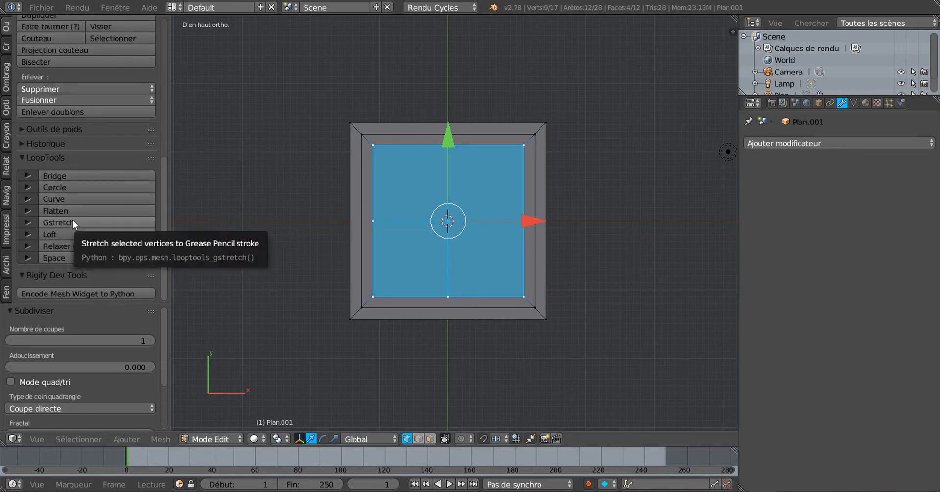
click(72, 187)
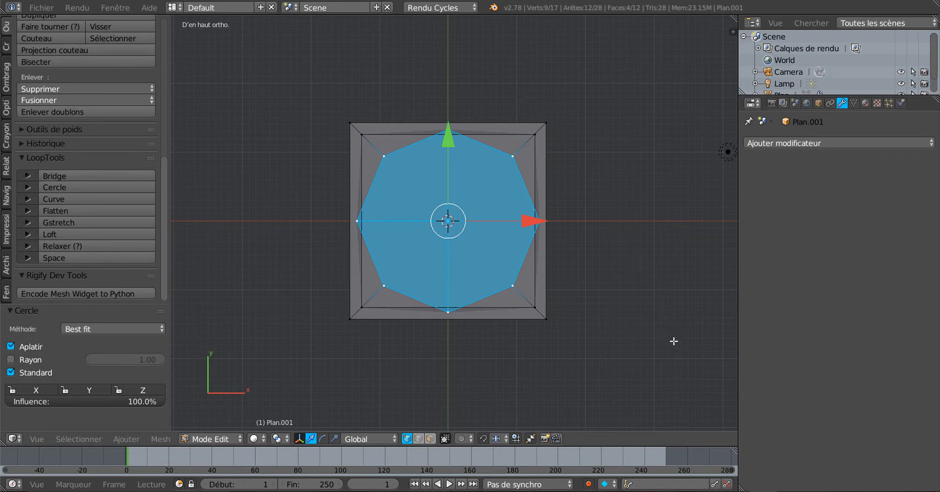
key(s)
click(639, 317)
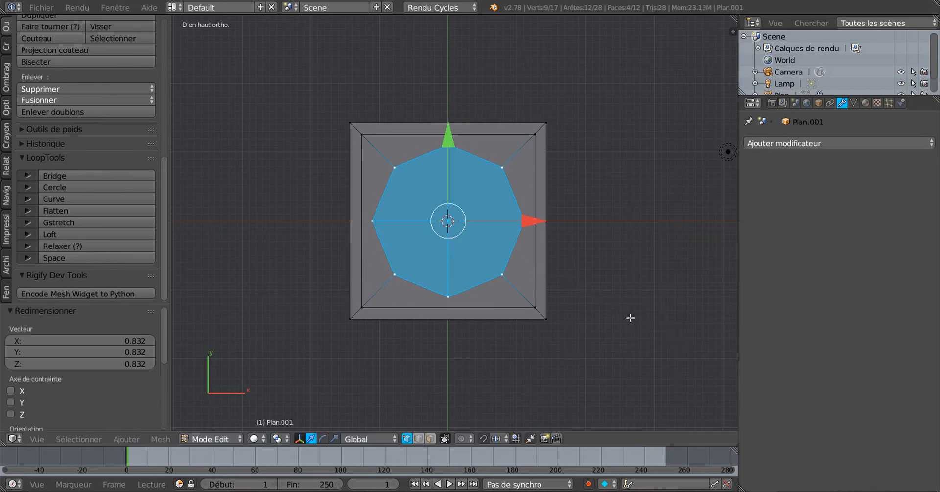
Step: Extrude the circular face and move it about -0.622 along Z to form a recess
middle_drag(630, 317, 582, 212)
key(e)
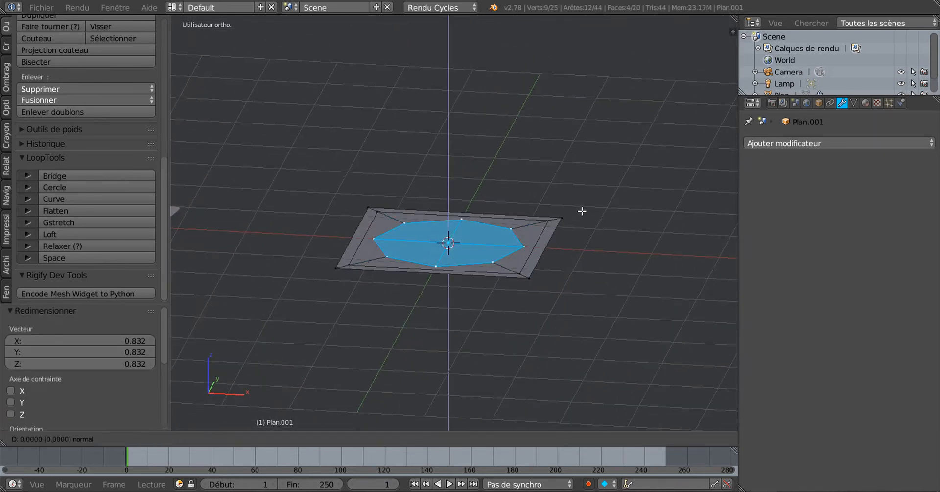
right_click(582, 211)
drag(453, 173, 454, 209)
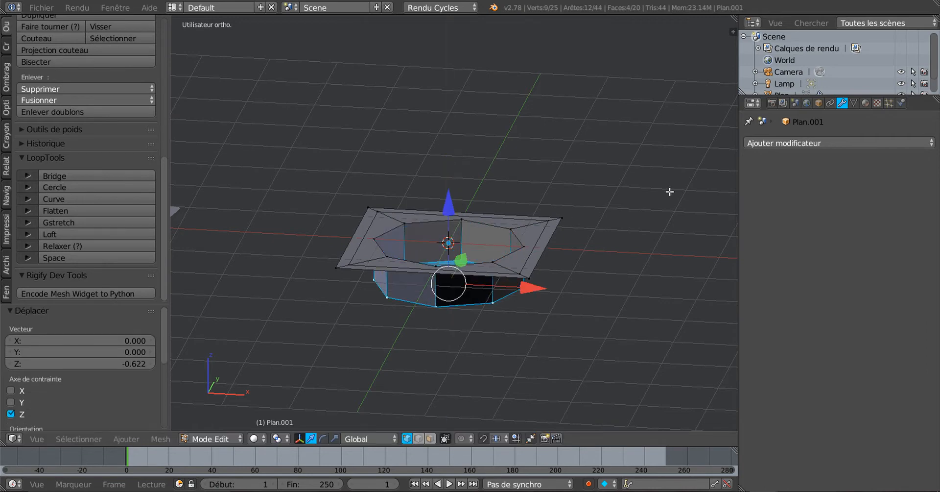
Step: Add a Subdivision Surface modifier with the view subdivisions set to 4, and check the smoothed bowl in Object mode
click(819, 142)
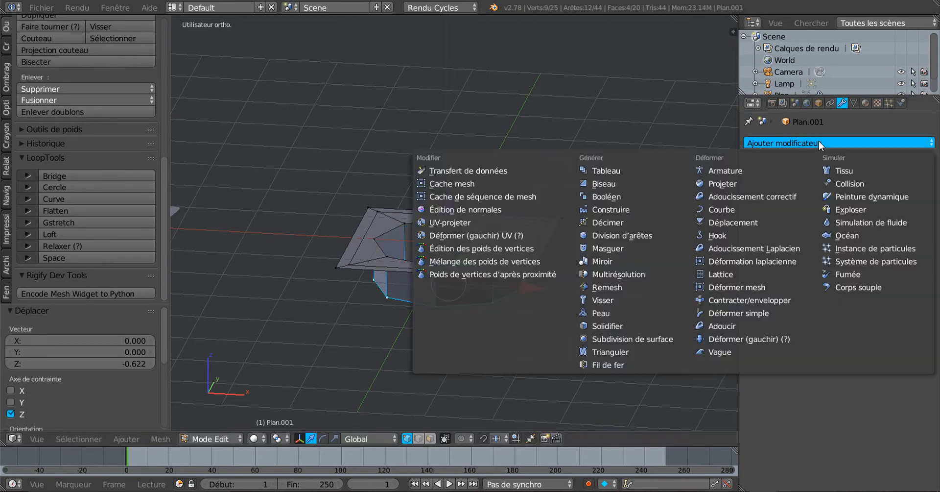
click(655, 339)
click(832, 223)
click(831, 223)
key(KP_7)
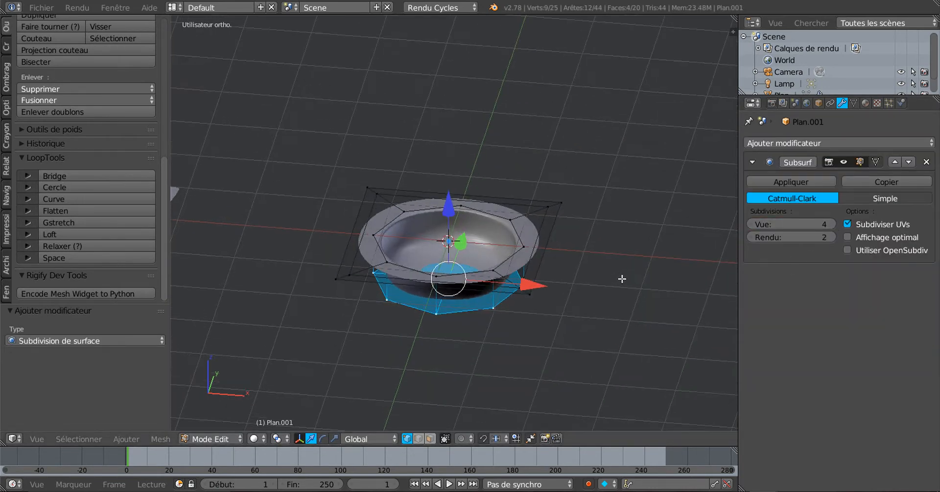
key(Tab)
middle_drag(627, 322, 622, 213)
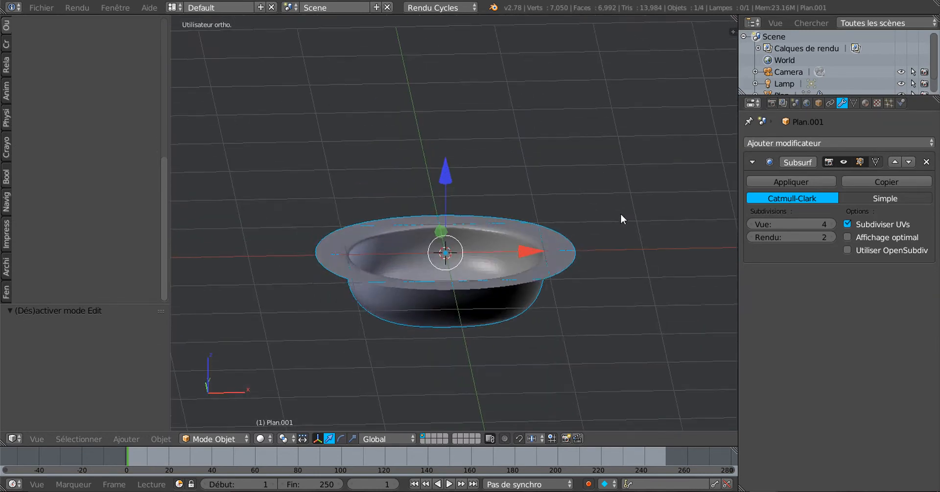
Step: In edge select mode, select the square edge loop around the recess and try sliding it inward
key(Tab)
middle_drag(536, 302, 533, 390)
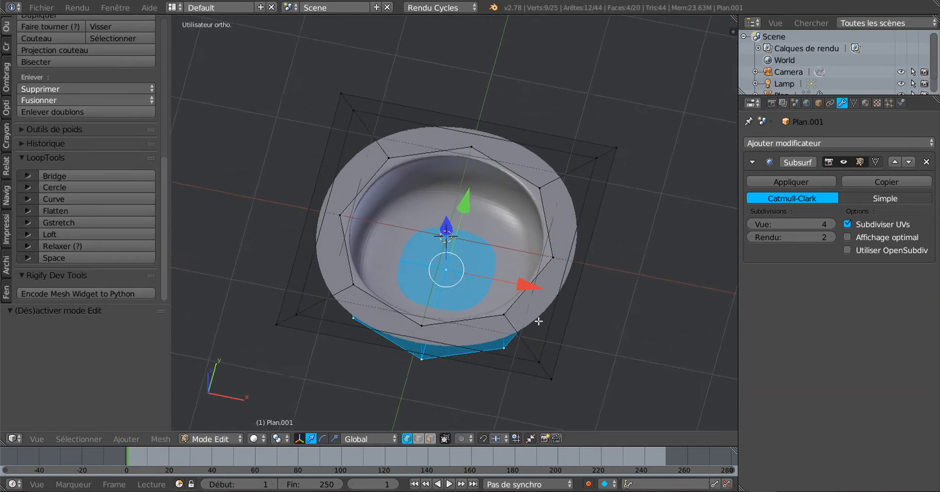
middle_drag(548, 312, 548, 312)
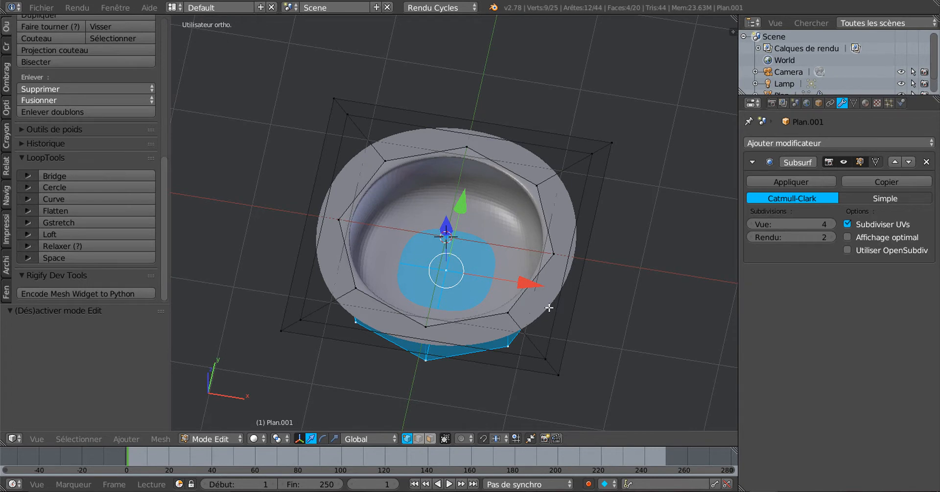
click(418, 438)
alt+right_click(569, 283)
middle_drag(571, 285, 565, 263)
key(KP_1)
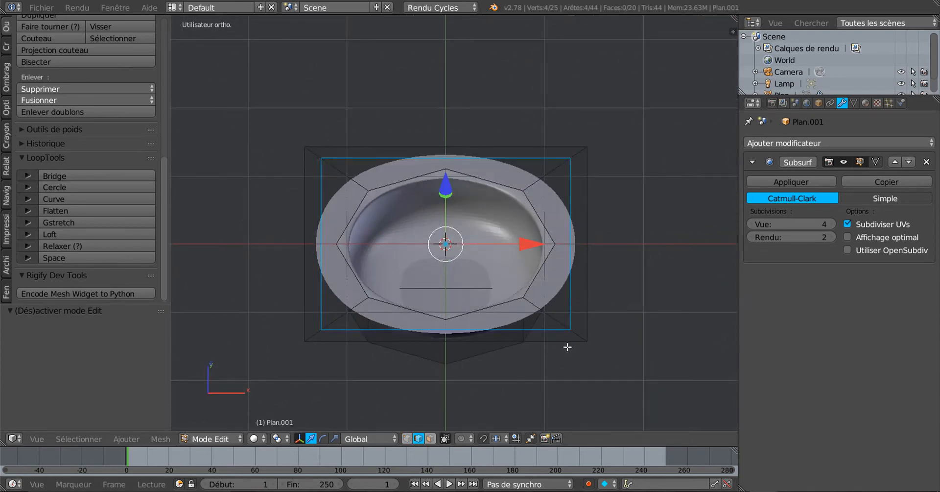
middle_drag(624, 360, 619, 365)
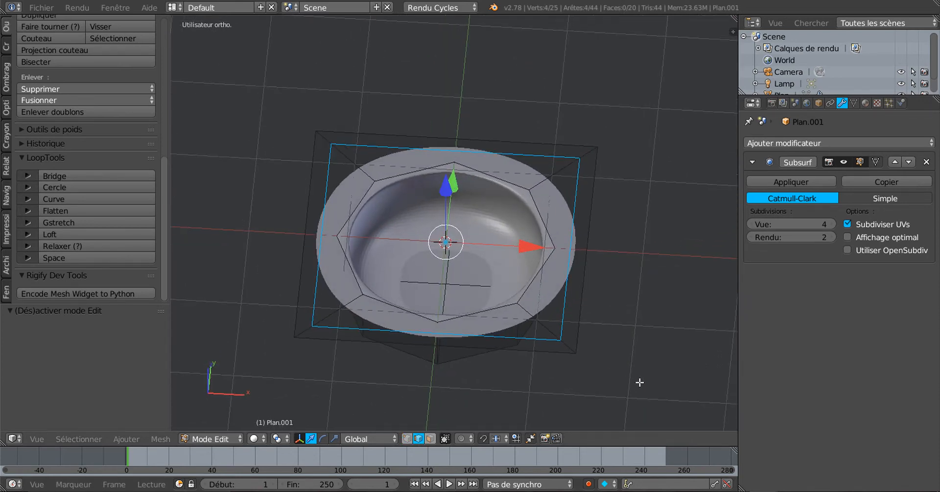
key(g)
key(g)
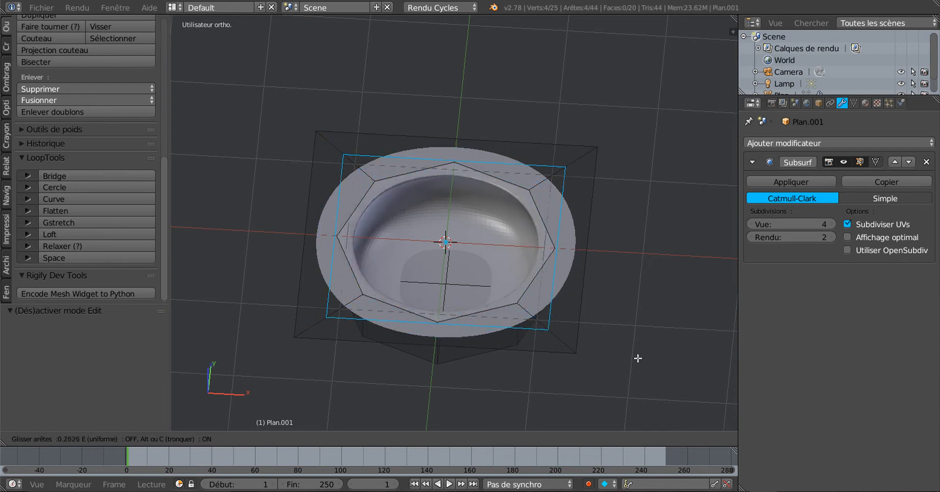
right_click(642, 360)
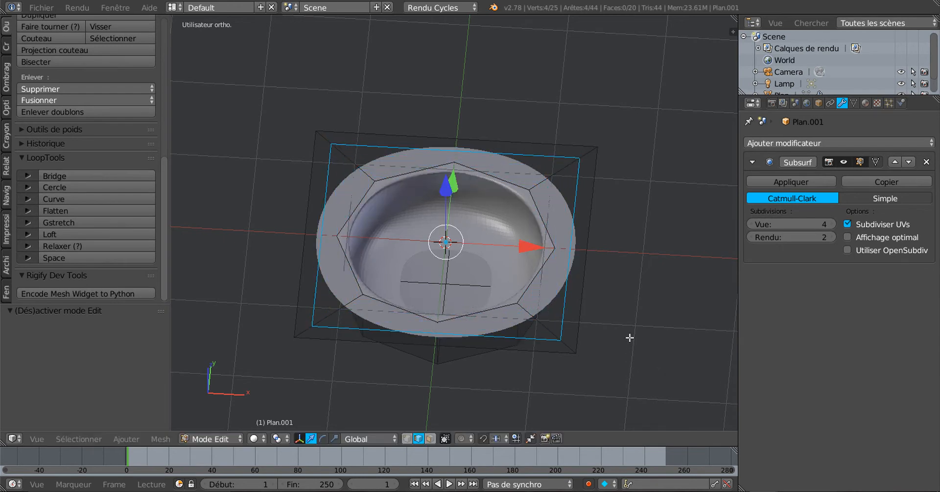
Step: Examine the smoothed round recess and its rim from several angles in Object and Edit modes
middle_drag(632, 354, 633, 388)
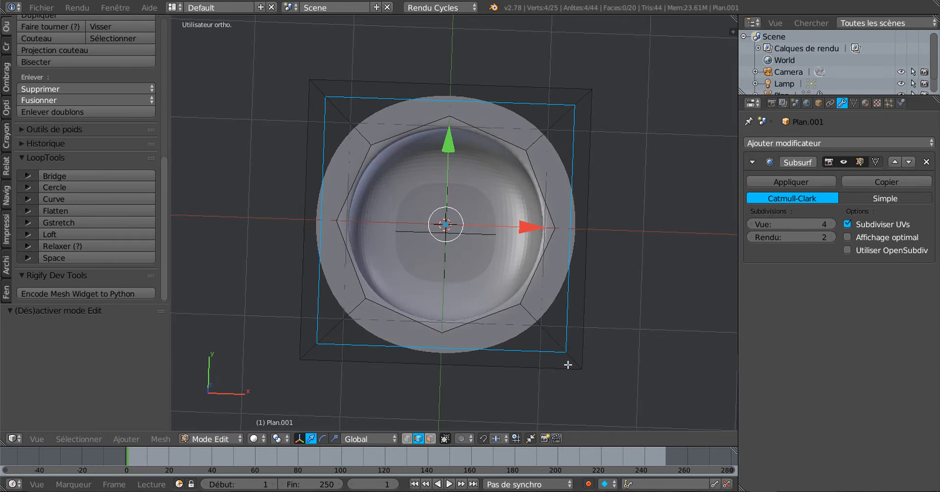
key(Tab)
key(Tab)
middle_drag(571, 359, 551, 282)
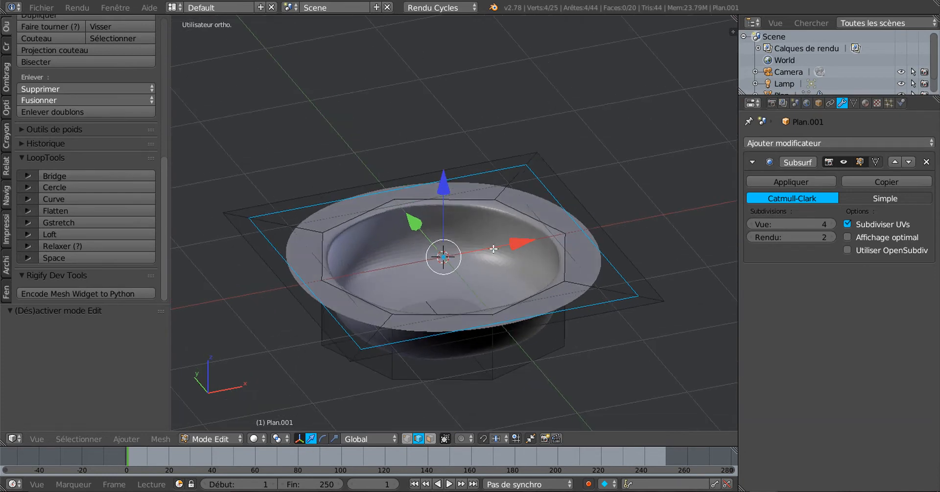
key(Tab)
middle_drag(474, 267, 369, 243)
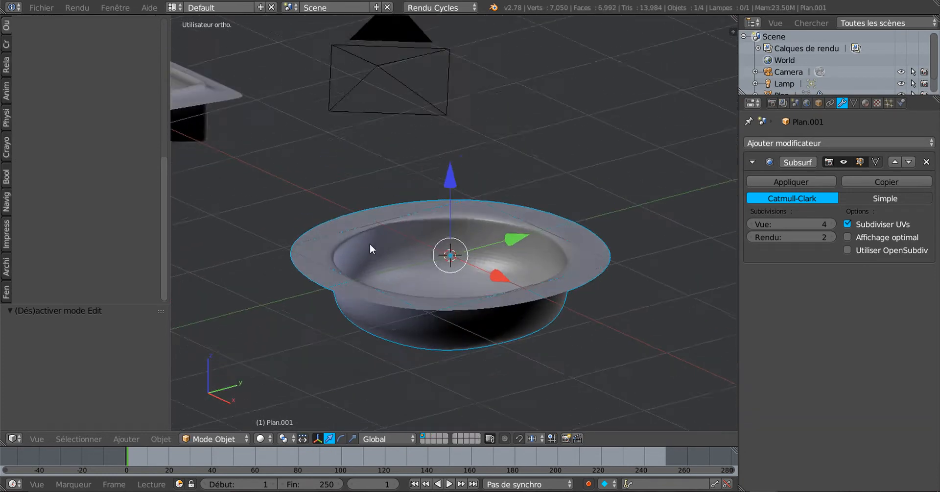
key(Tab)
Step: In wireframe, switch to vertex selection and select all the vertices at the bottom of the recess with circle select
middle_drag(431, 352, 461, 381)
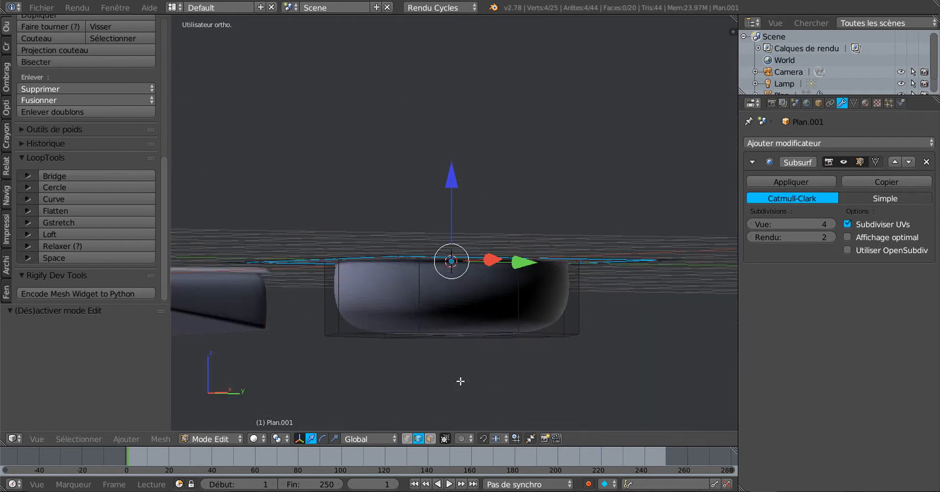
key(z)
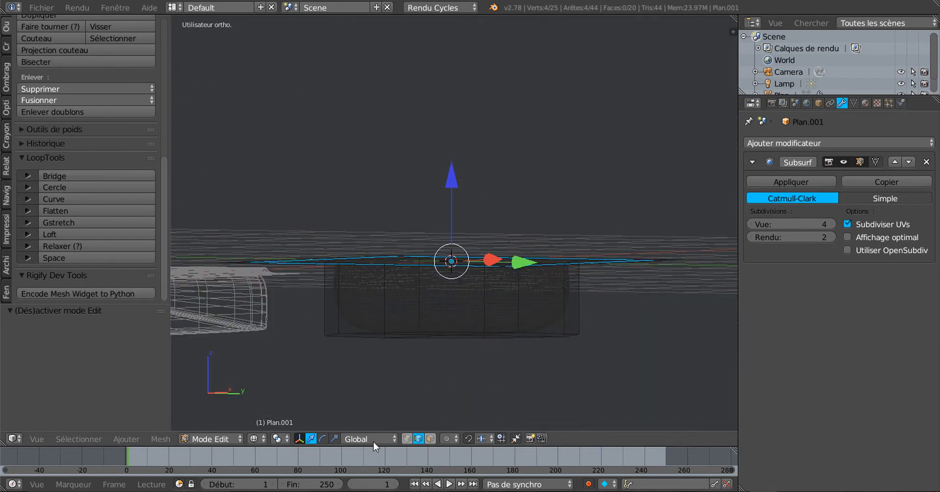
click(406, 438)
key(a)
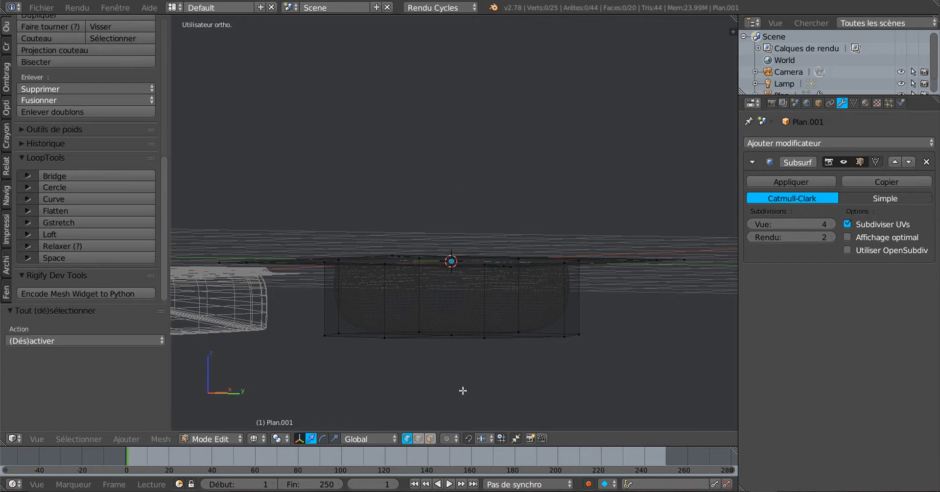
key(c)
scroll(463, 391, down, 3)
drag(333, 341, 589, 342)
right_click(590, 341)
middle_drag(506, 357, 472, 378)
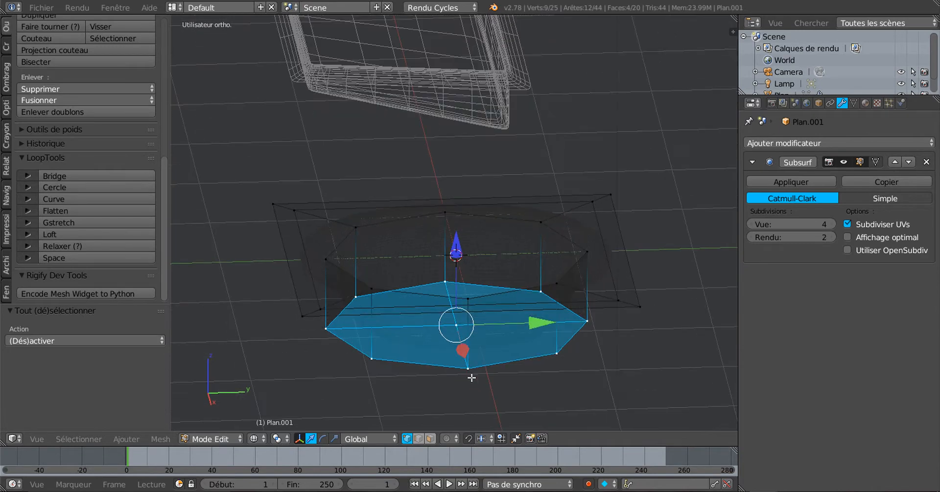
Step: Set the Subsurf modifier's view subdivisions to 2 and return the viewport to solid shading
click(751, 223)
click(750, 224)
middle_drag(648, 401, 647, 347)
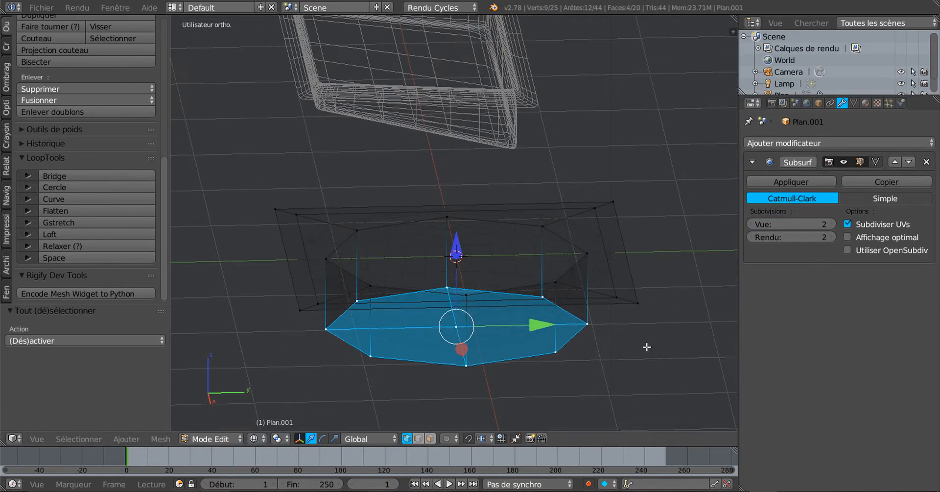
key(z)
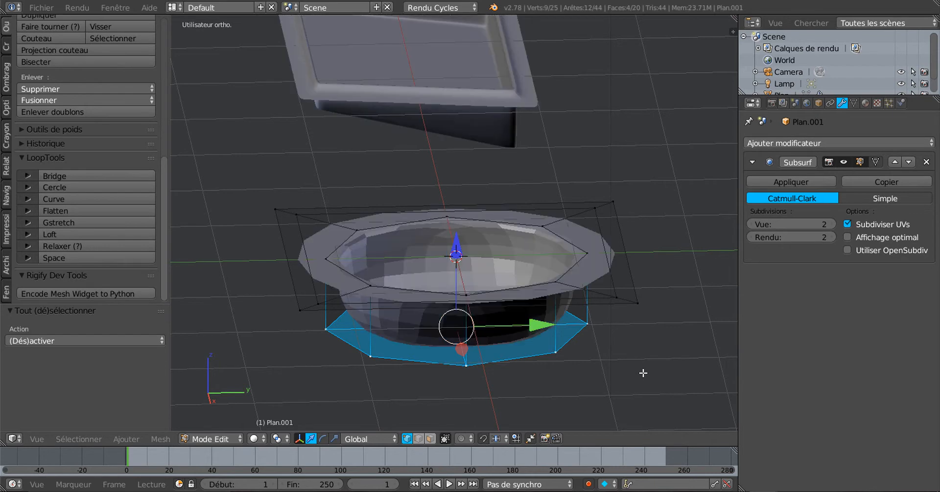
Step: Rotate the bottom of the recess about -18.967° around the global X axis
middle_drag(634, 380, 594, 394)
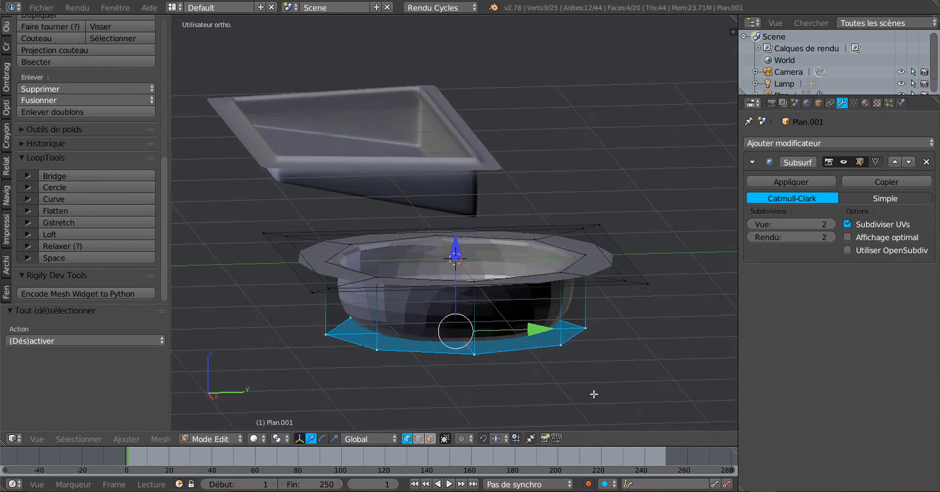
key(r)
key(x)
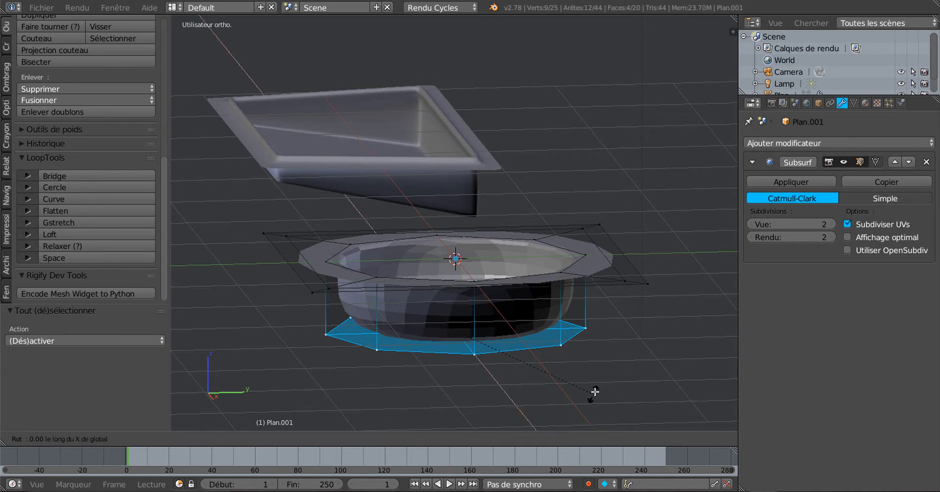
click(552, 423)
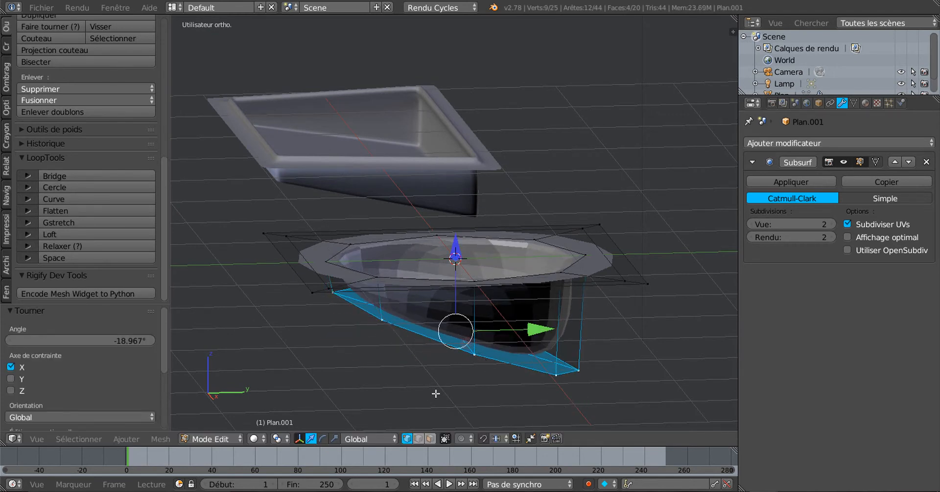
Step: Check the slanted recess in Object mode, set the Subsurf view subdivisions to 3, and return to Edit mode
middle_drag(436, 393, 520, 391)
key(Tab)
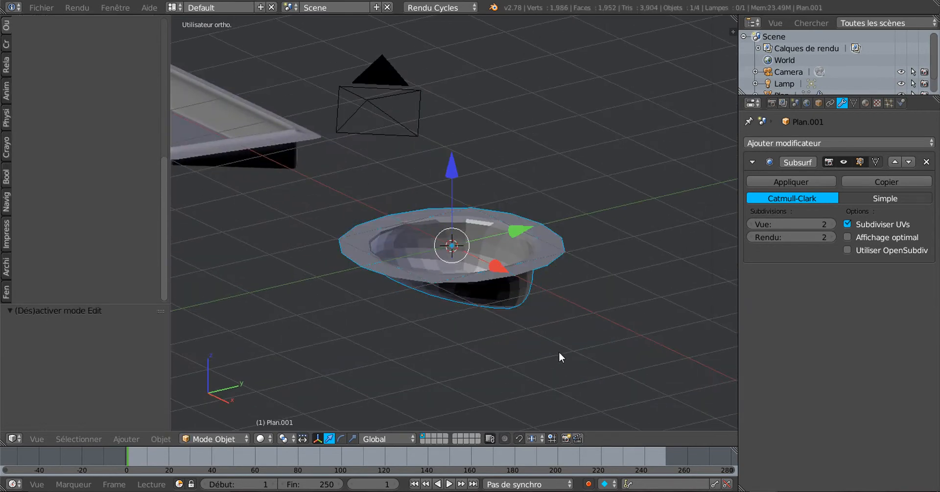
middle_drag(559, 351, 637, 358)
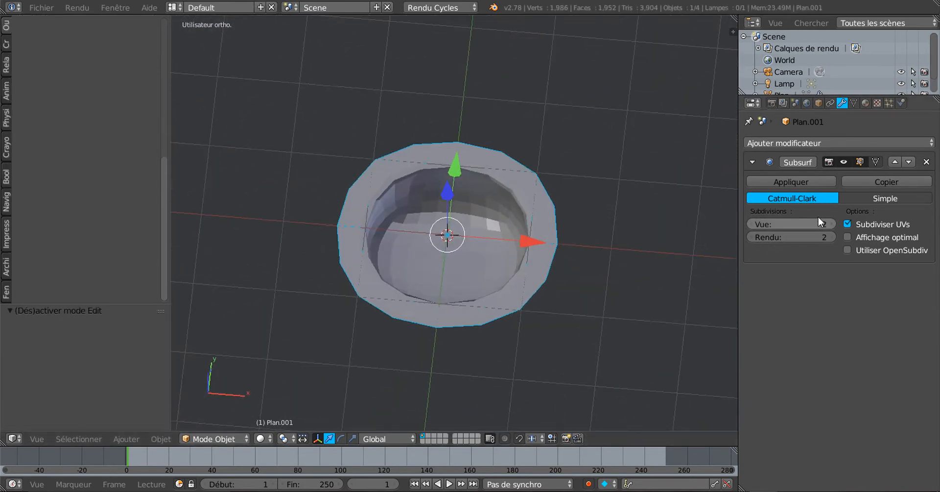
click(831, 223)
middle_drag(624, 303, 554, 290)
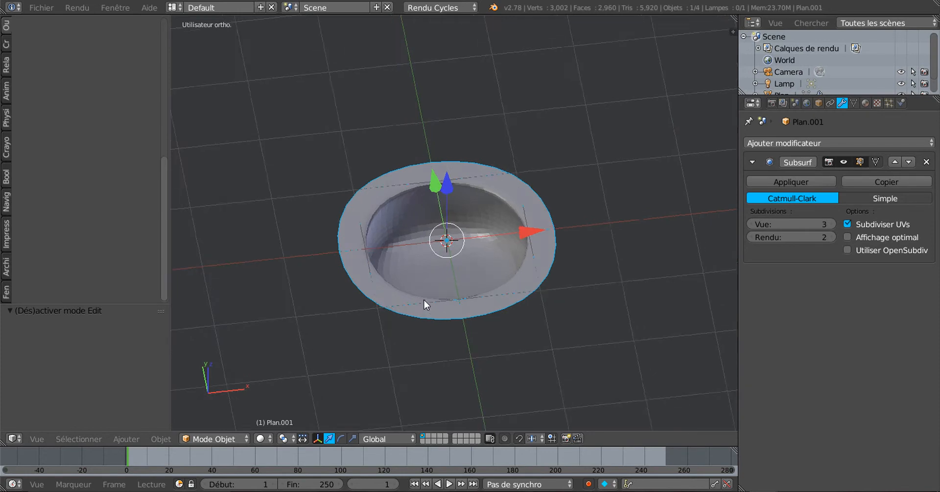
key(Tab)
middle_drag(472, 277, 479, 240)
scroll(481, 234, up, 3)
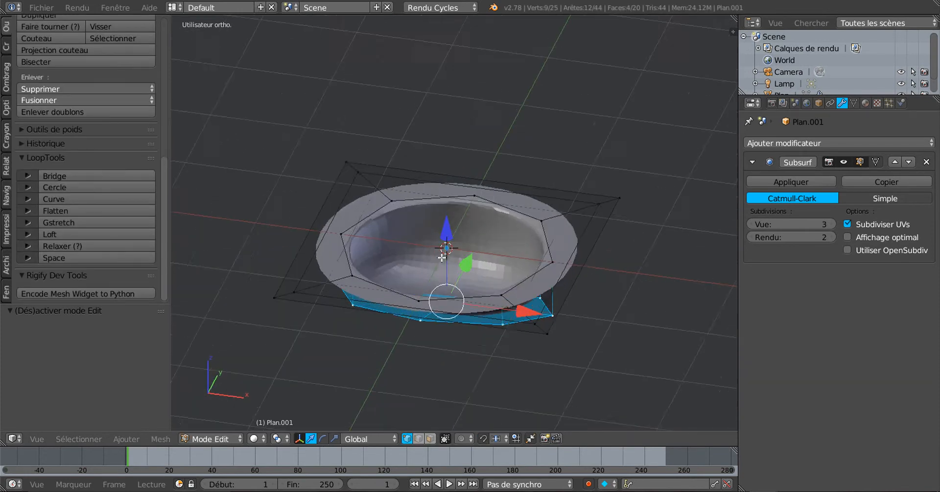
Step: Add a loop cut around the recess wall and slide it down close to the slanted bottom
key(ctrl+r)
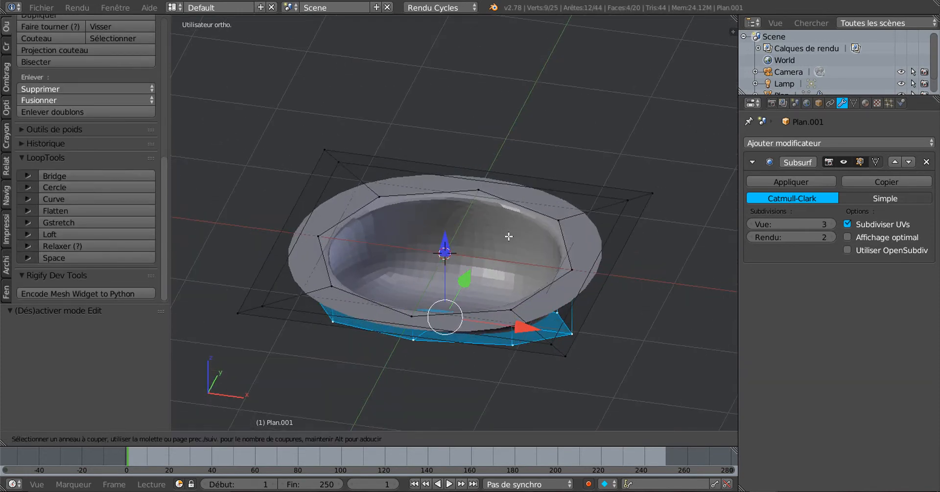
key(Escape)
middle_drag(502, 334, 516, 283)
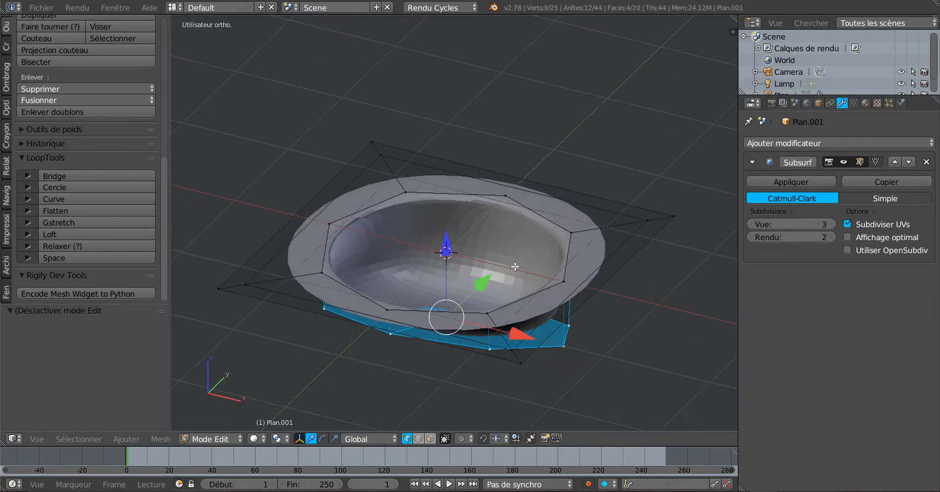
key(ctrl+r)
click(517, 272)
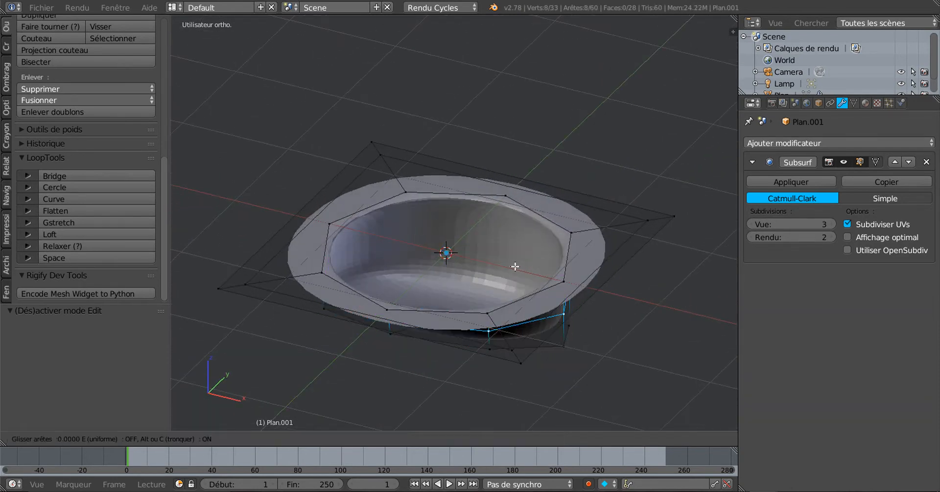
click(521, 297)
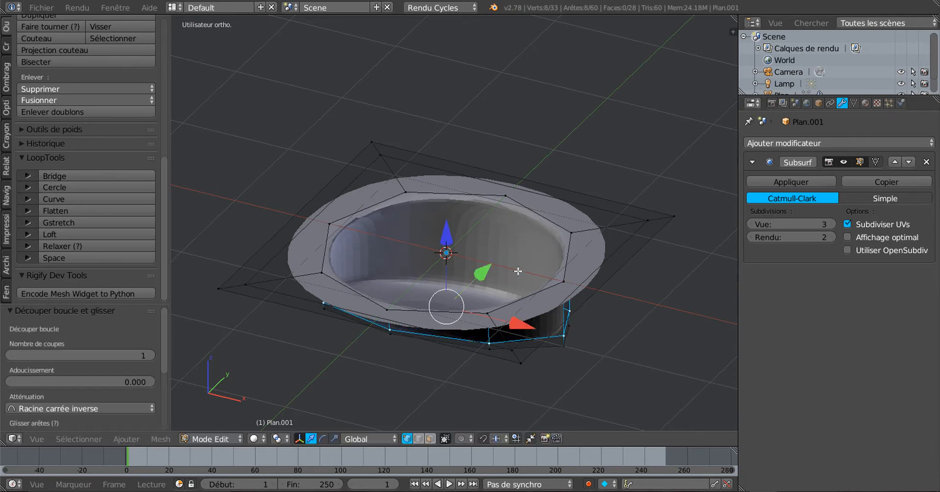
Step: Add a second loop cut around the recess wall above the first one and reposition it with edge slide
key(ctrl+r)
click(512, 261)
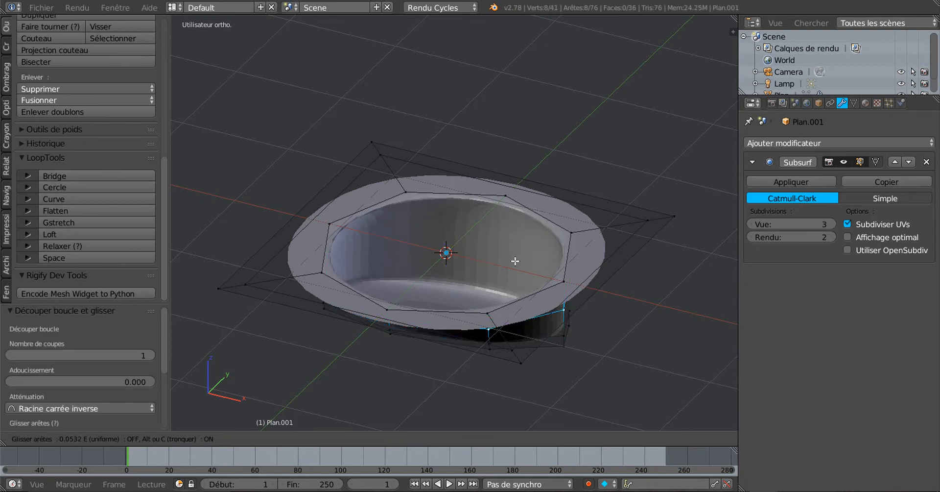
click(515, 261)
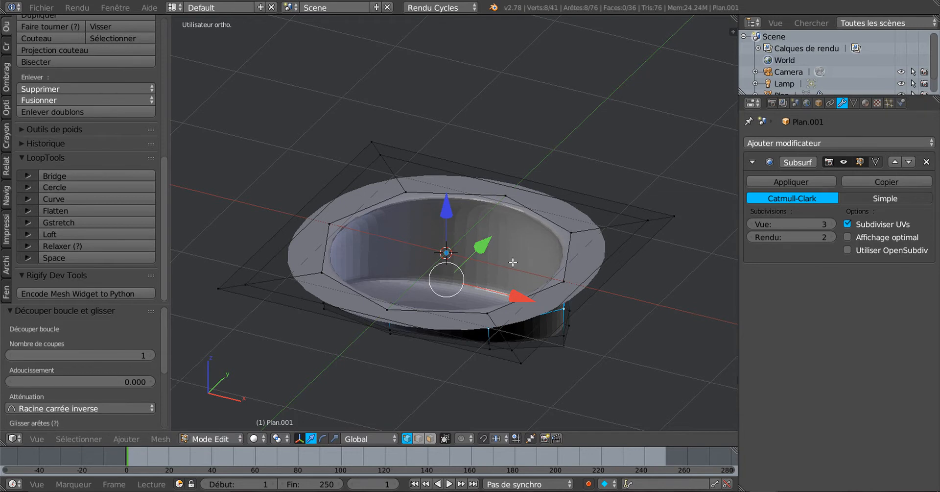
key(g)
key(g)
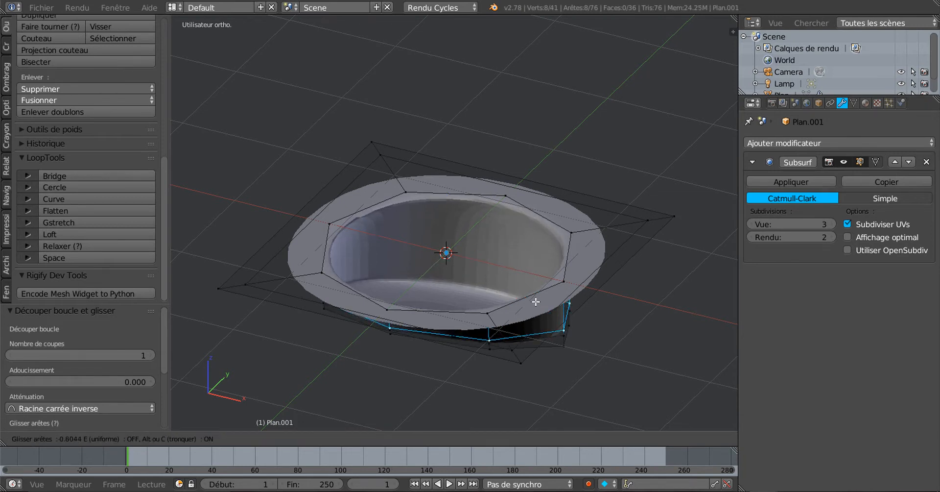
click(535, 265)
Step: Apply smooth shading to the recess object in Object mode and return to Edit mode
key(Tab)
middle_drag(536, 266, 278, 216)
click(6, 27)
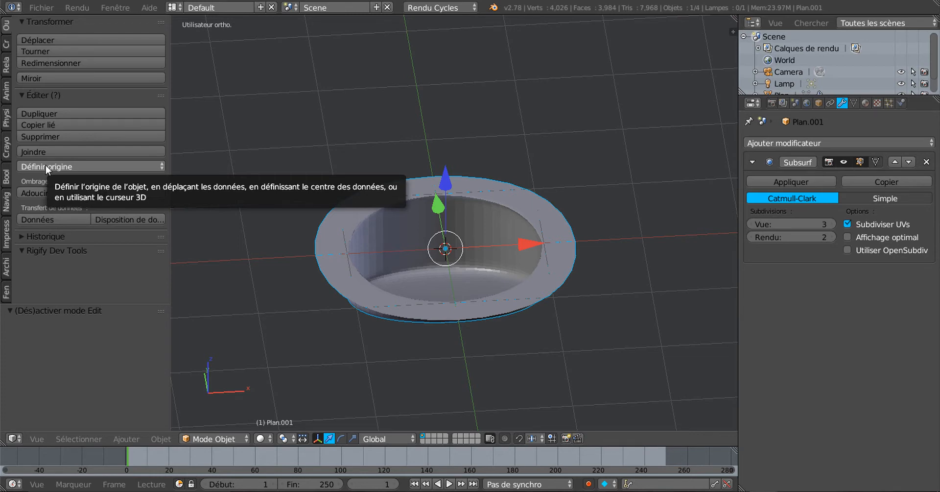
key(Tab)
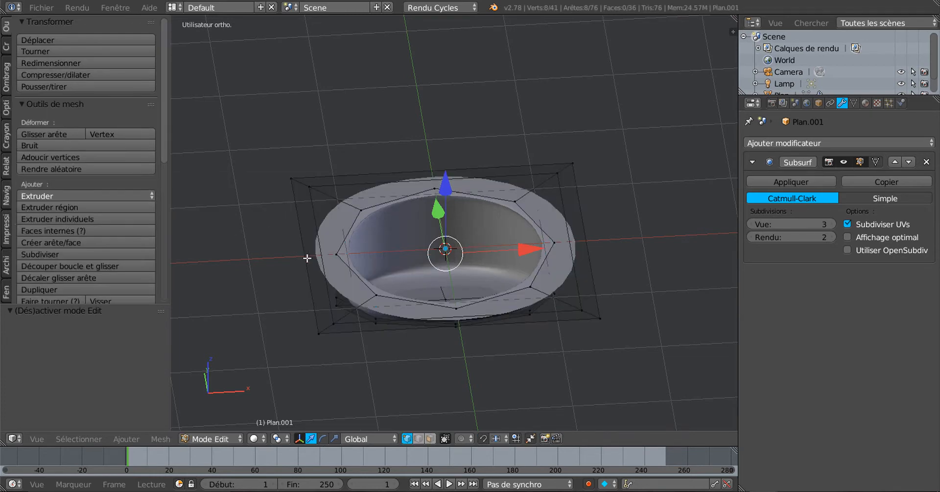
Step: In edge selection, raise two adjacent inner rim edges of the recess along Z and check the shape in Object mode
middle_drag(307, 258, 302, 390)
middle_drag(422, 288, 417, 421)
click(419, 439)
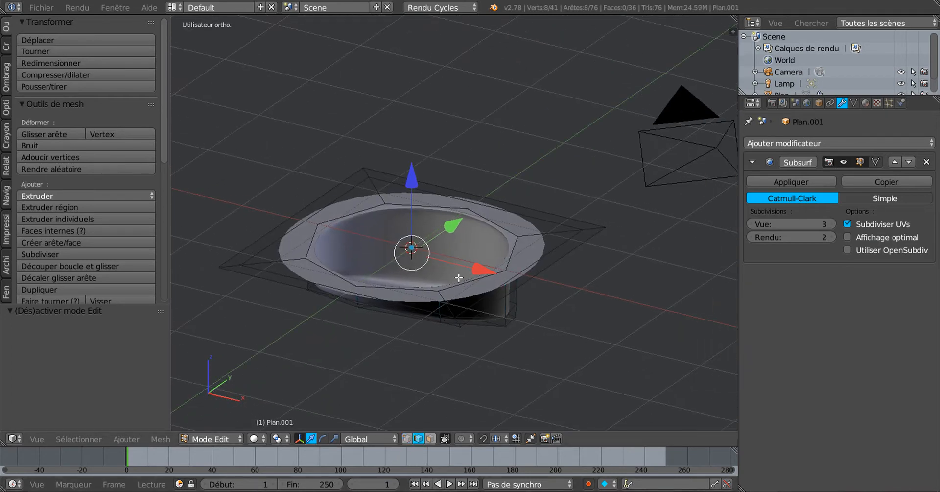
right_click(417, 209)
shift+right_click(491, 220)
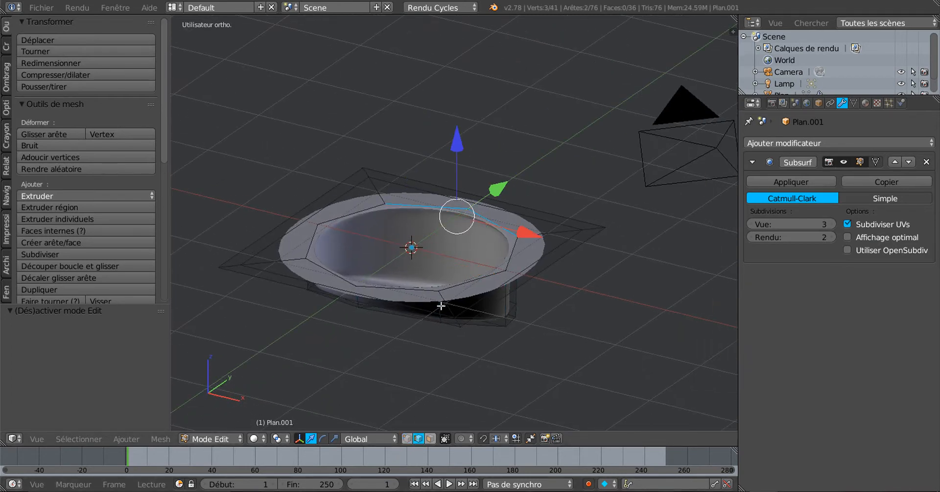
middle_drag(441, 306, 487, 214)
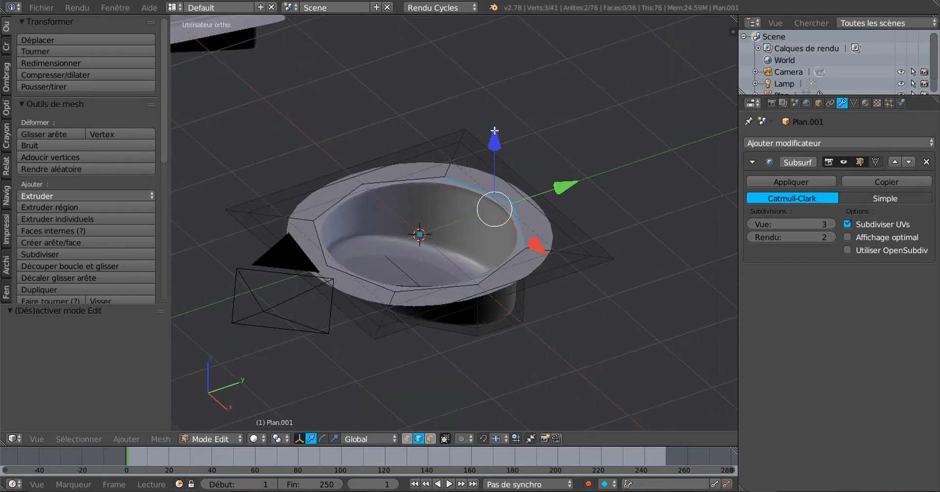
drag(495, 130, 495, 63)
key(Tab)
middle_drag(436, 251, 407, 240)
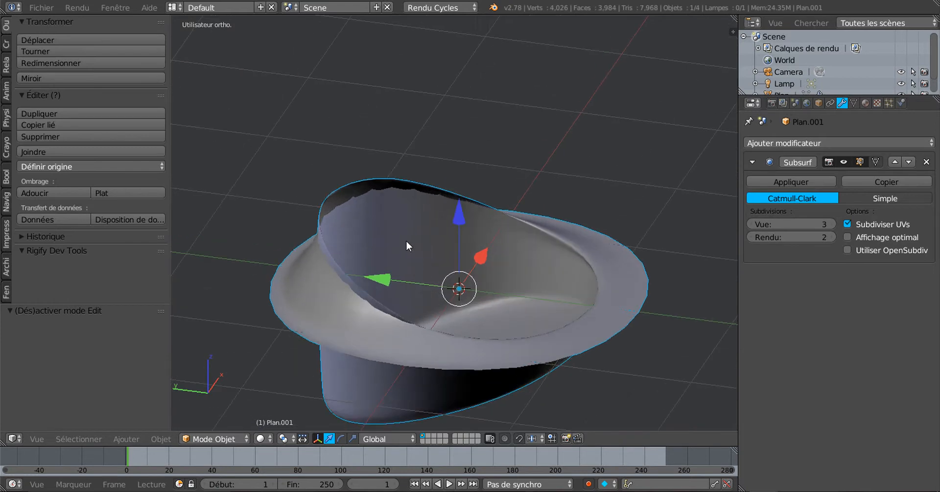
middle_drag(405, 280, 462, 289)
key(Tab)
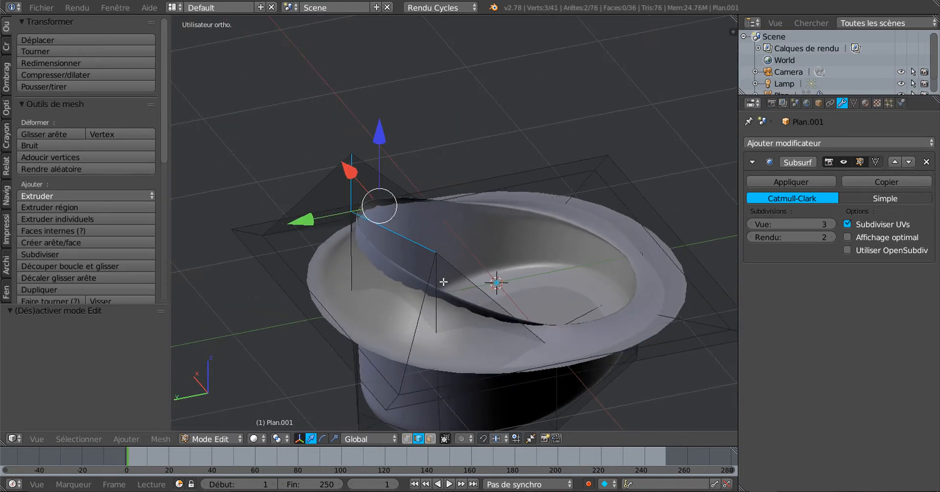
key(ctrl+r)
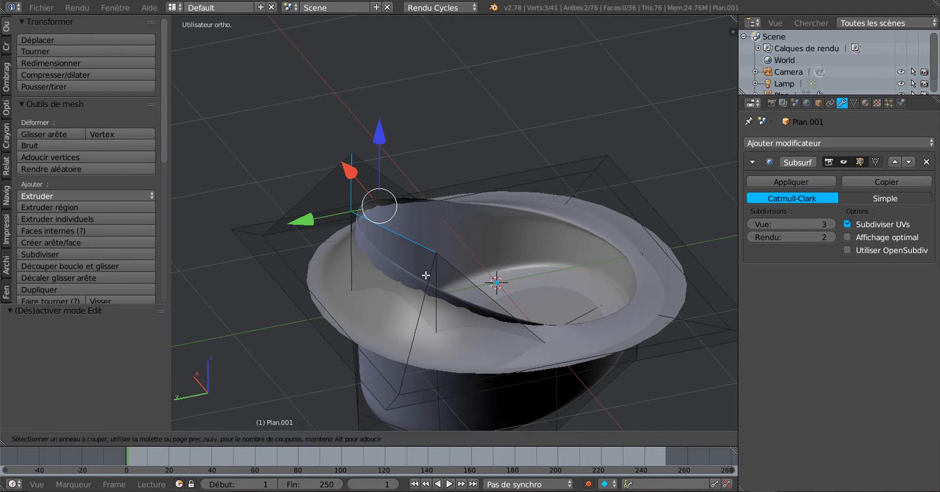
click(651, 278)
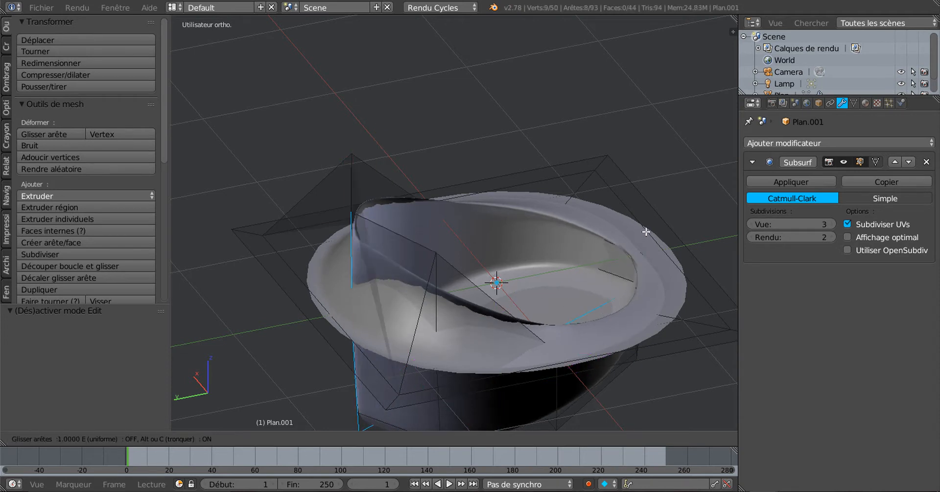
right_click(645, 263)
key(ctrl+z)
Step: Add another loop cut around the recess wall and try to edge-slide it in wireframe
middle_drag(552, 340, 454, 344)
key(ctrl+r)
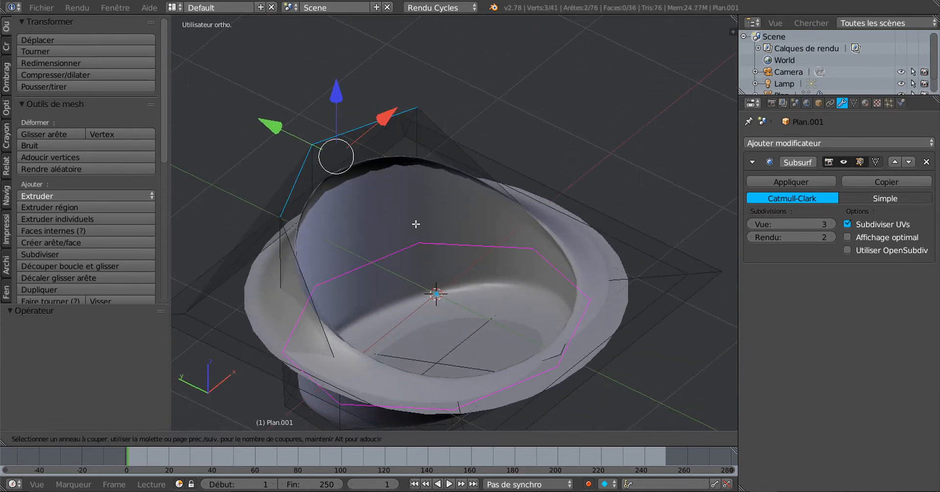
click(416, 224)
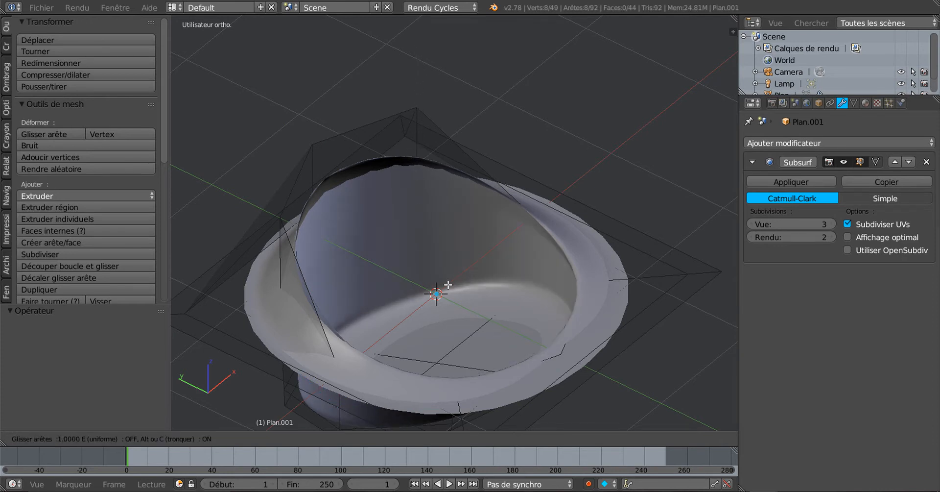
click(466, 218)
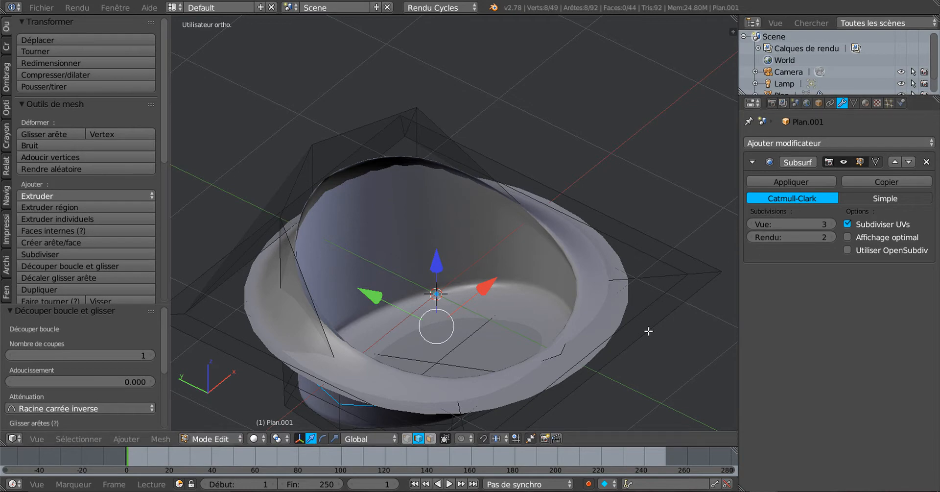
key(z)
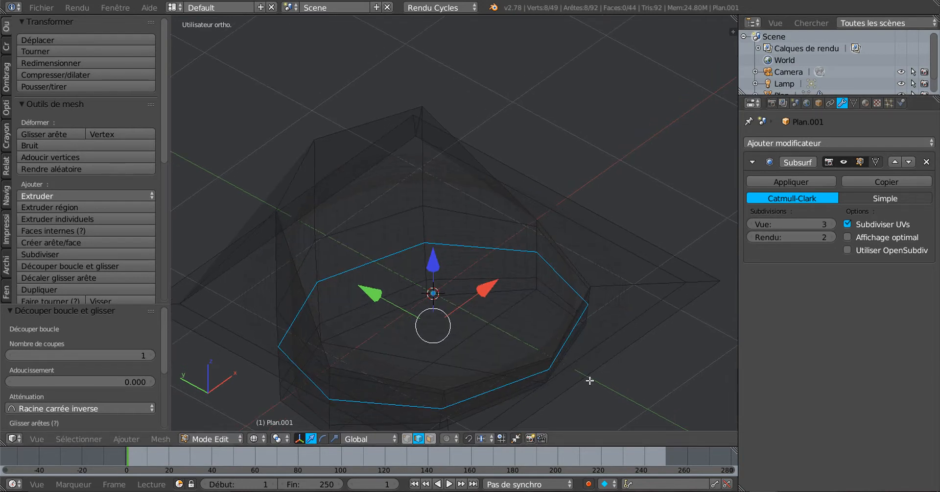
key(g)
key(g)
right_click(589, 378)
Step: Select the two adjacent loop edges beneath the raised rim and move them 0.634 along Z, -0.425 along Y, and another 0.062 along Z
right_click(397, 219)
shift+right_click(300, 273)
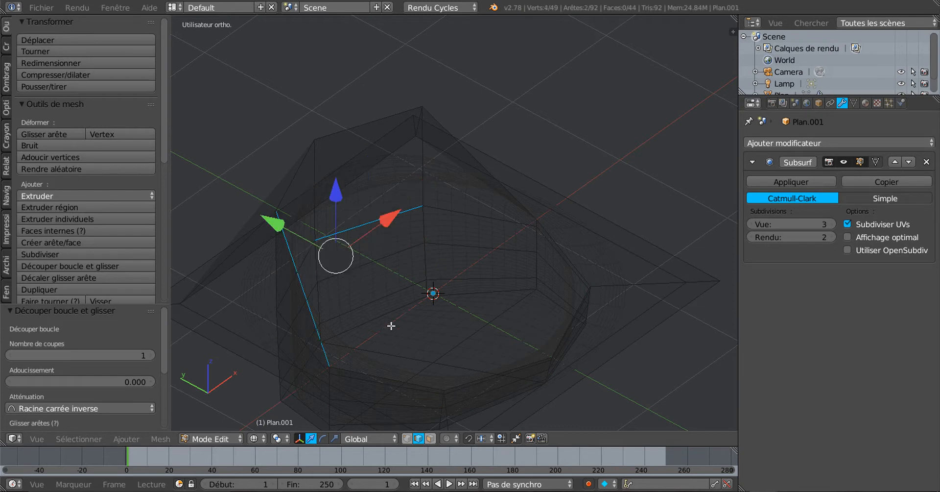
key(ctrl+z)
shift+right_click(313, 258)
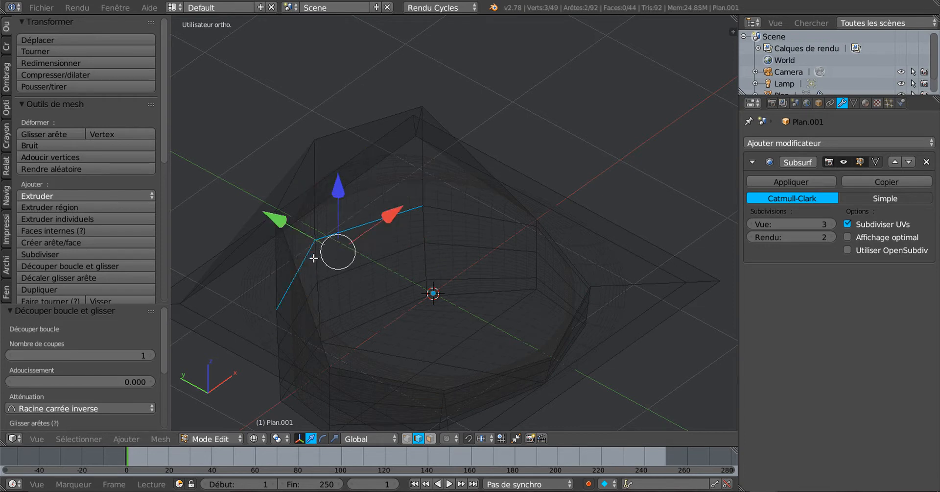
key(z)
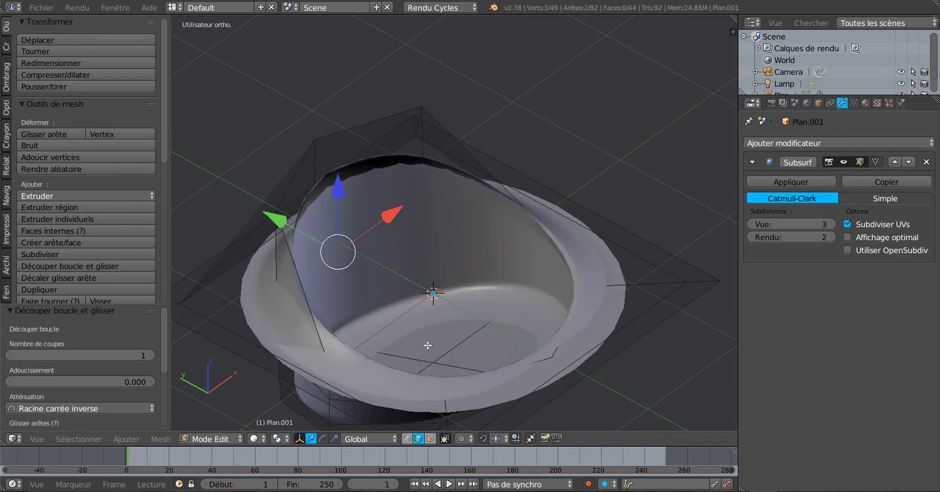
middle_drag(428, 346, 432, 320)
drag(339, 190, 353, 117)
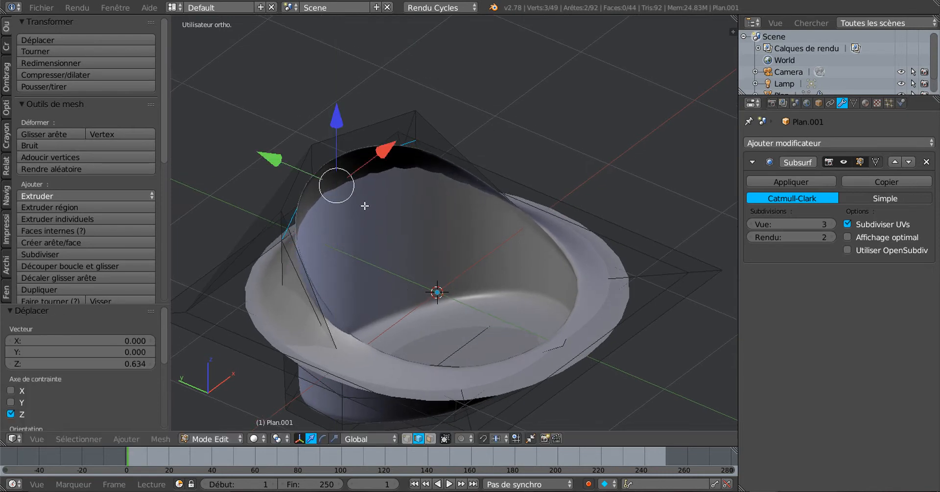
drag(283, 164, 321, 189)
middle_drag(381, 283, 359, 264)
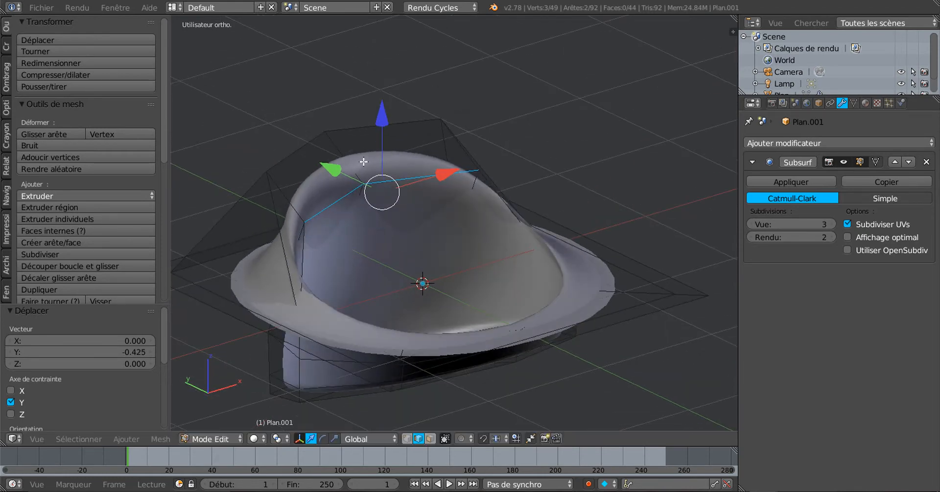
drag(381, 120, 384, 109)
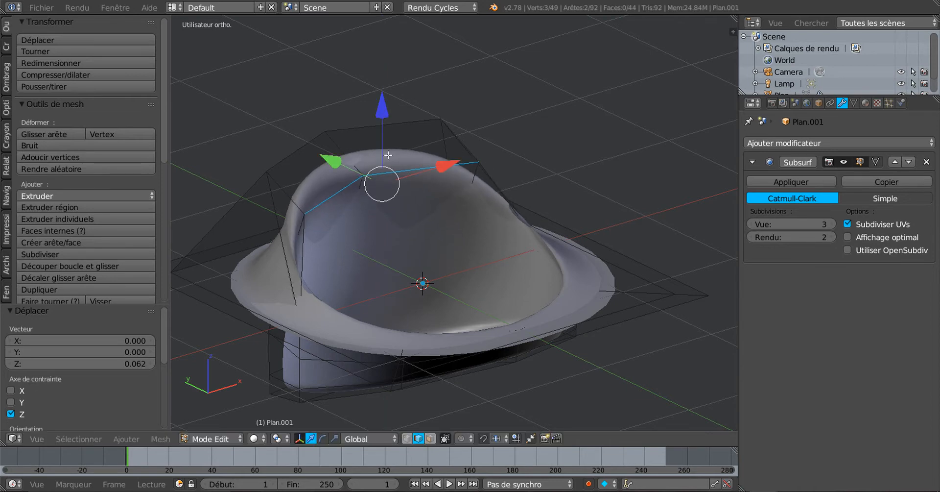
Step: Examine the raised hood from other angles in Object mode and return to Edit mode
key(Tab)
middle_drag(489, 306, 420, 316)
key(Tab)
scroll(407, 314, up, 1)
middle_drag(494, 304, 510, 313)
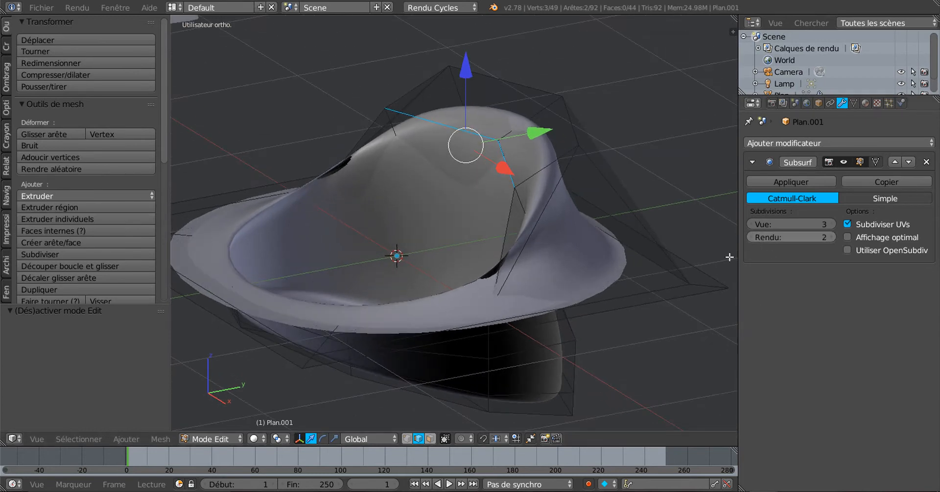
Step: Set the Subsurf modifier's view subdivisions to 0 and show the mesh in solid shading in Edit mode
key(z)
middle_drag(597, 329, 534, 332)
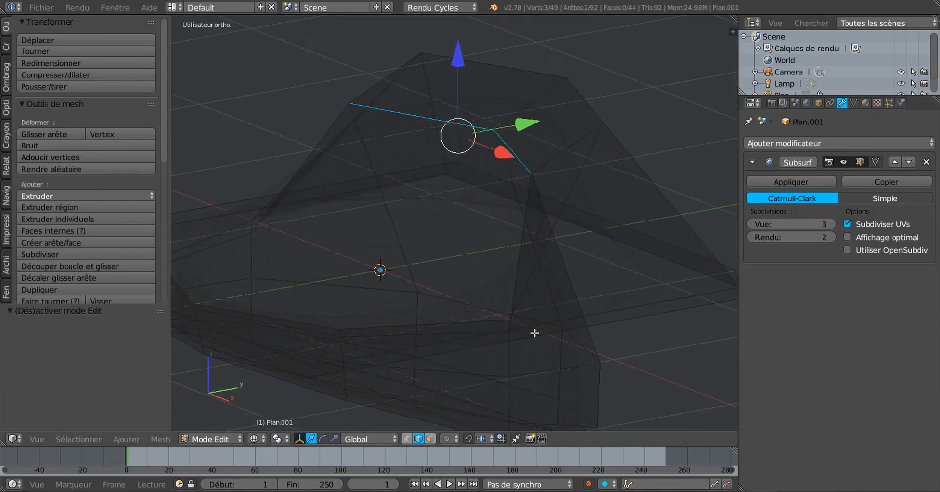
click(756, 226)
text(0)
key(Return)
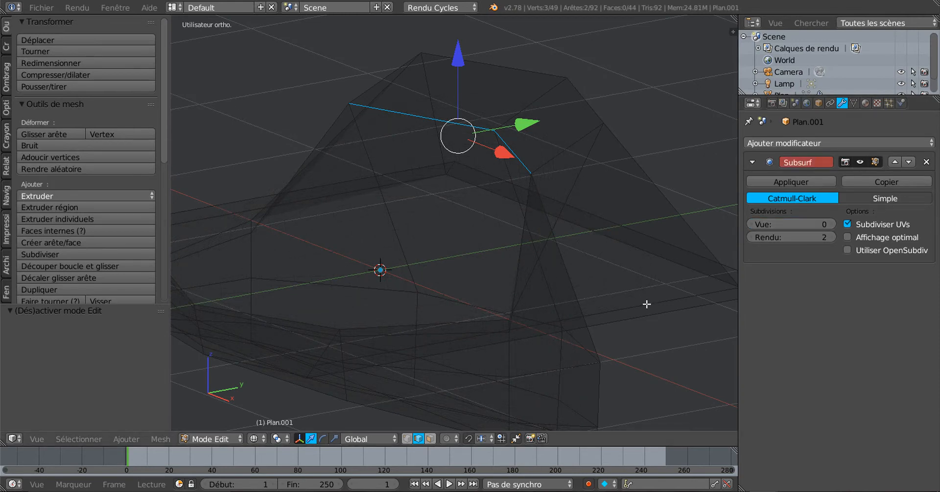
key(Tab)
key(z)
key(Tab)
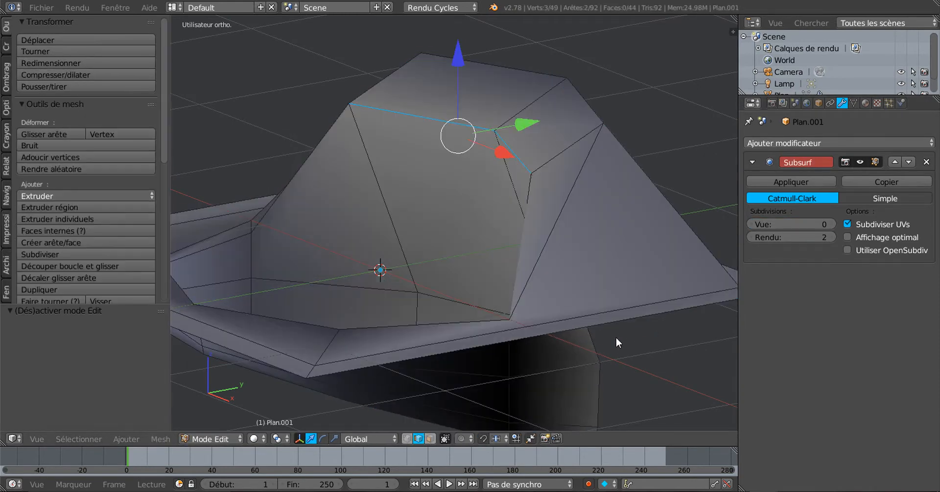
Step: In vertex selection, move the inner vertex at one lower side of the hood -0.049 along X
scroll(683, 397, up, 5)
middle_drag(683, 398, 536, 363)
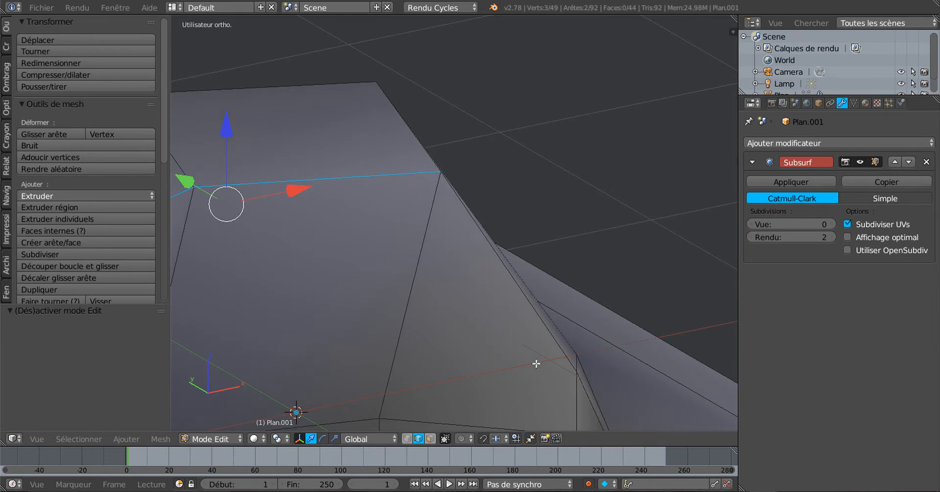
click(406, 439)
right_click(578, 376)
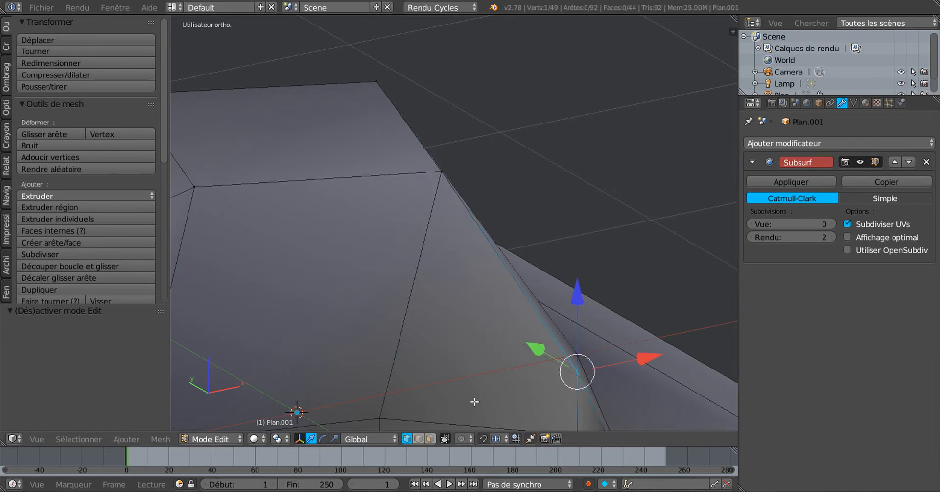
shift+middle_drag(475, 399, 503, 397)
drag(682, 356, 670, 362)
middle_drag(613, 377, 569, 322)
scroll(481, 203, down, 3)
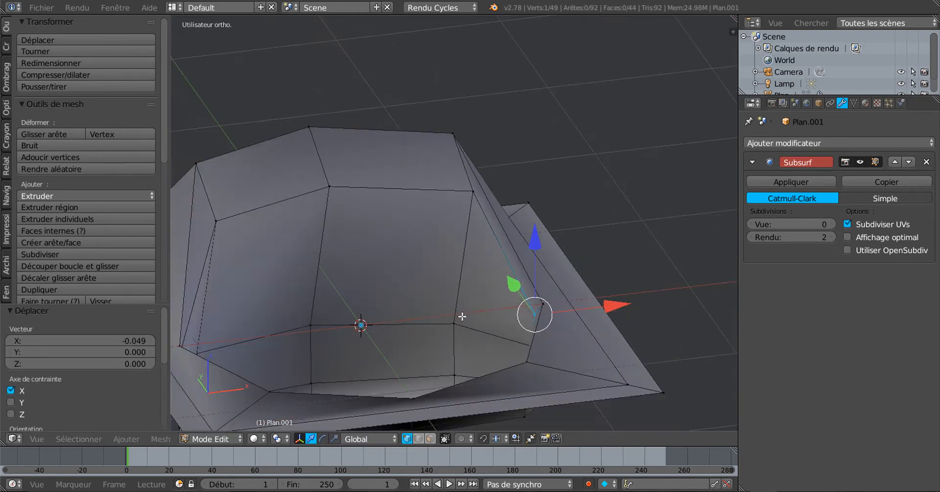
Step: Add the matching vertex on the hood's opposite side to the selection and check the mesh in Object mode
shift+middle_drag(393, 337, 476, 344)
middle_drag(422, 359, 355, 380)
shift+right_click(244, 268)
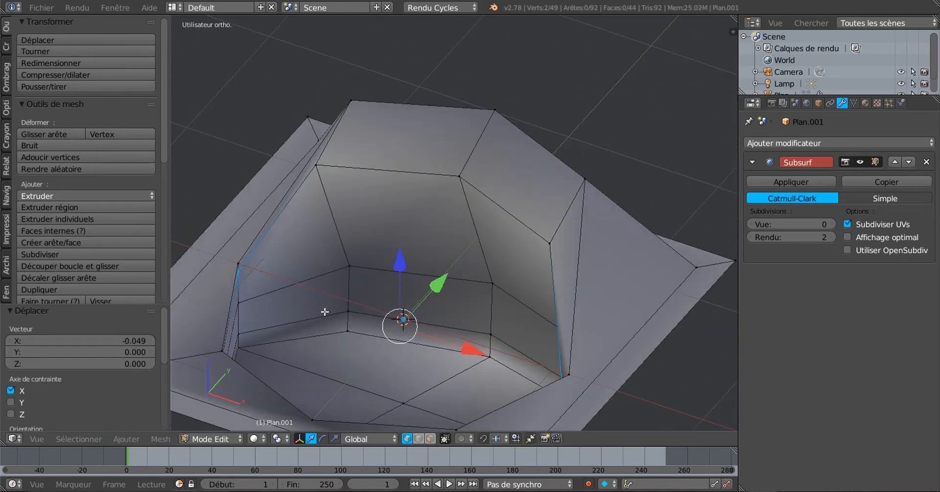
key(Tab)
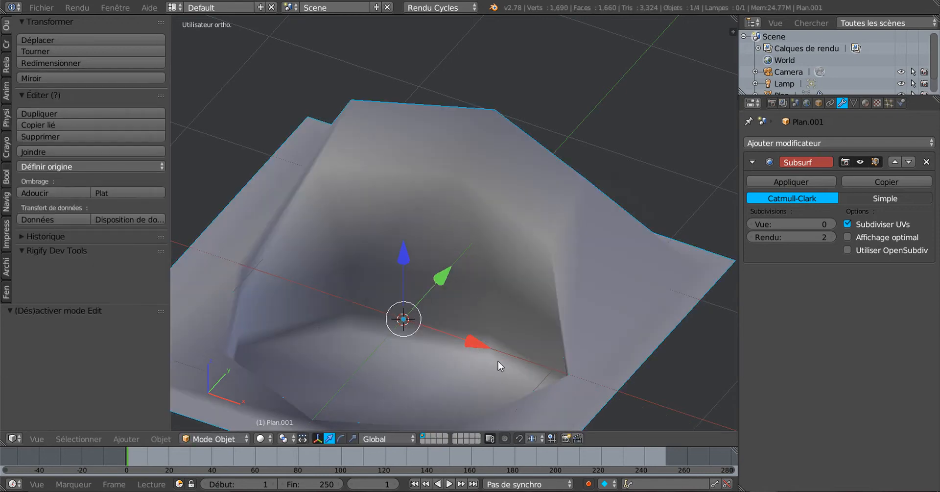
Step: Set the Subsurf view subdivisions to 3 and examine the smoothed hood from another angle in Object mode
click(833, 225)
click(832, 225)
click(832, 225)
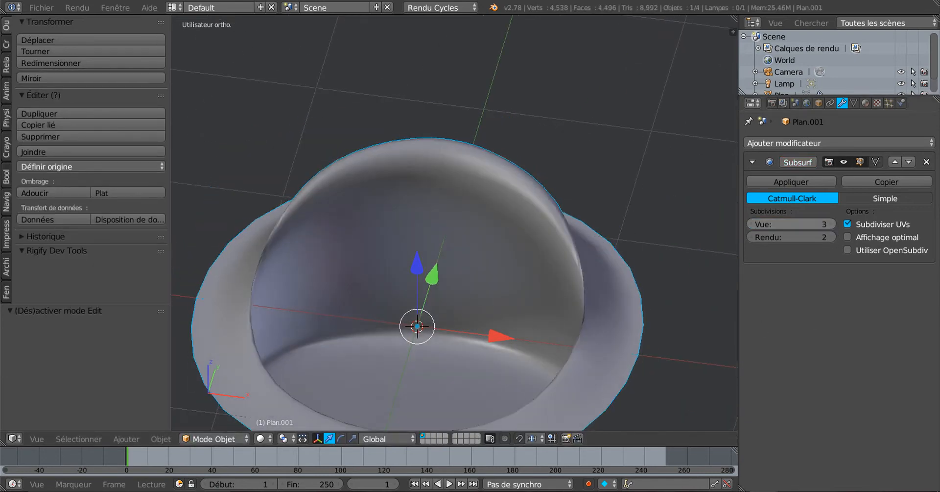
middle_drag(590, 361, 665, 346)
key(Tab)
key(Tab)
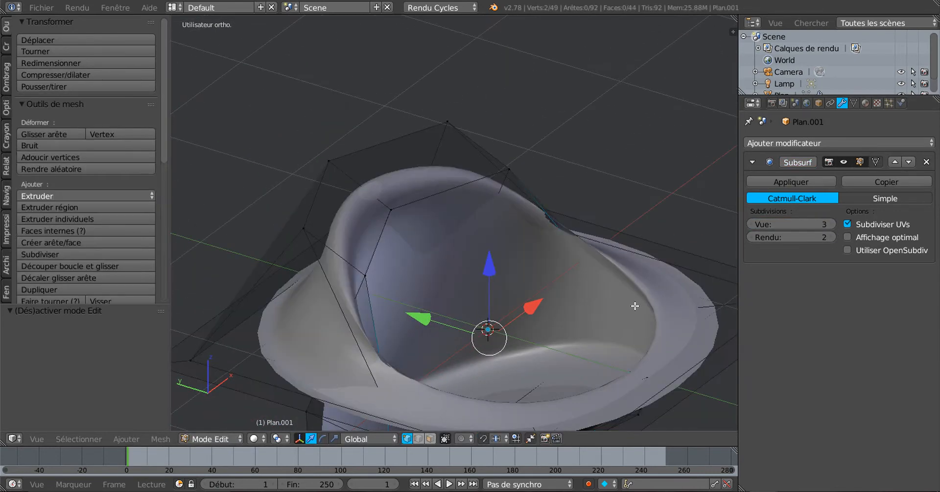
Step: Set the Subsurf view subdivisions to 0 and inspect the hood's lower side vertices in Edit mode
click(753, 224)
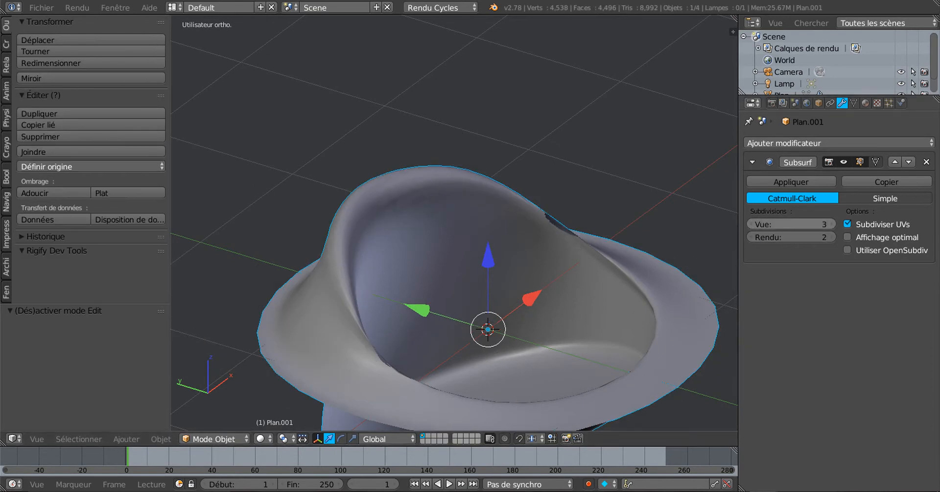
click(753, 224)
click(753, 224)
key(Tab)
middle_drag(560, 271, 468, 313)
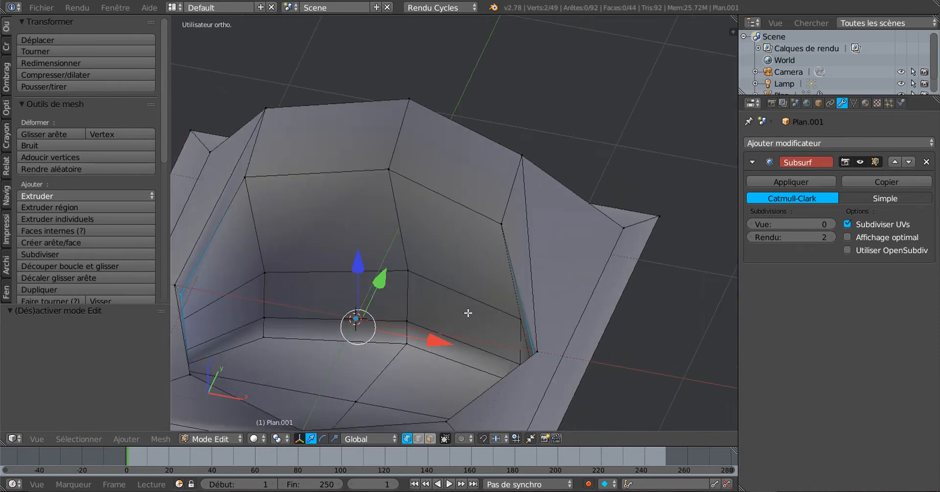
middle_drag(552, 320, 587, 321)
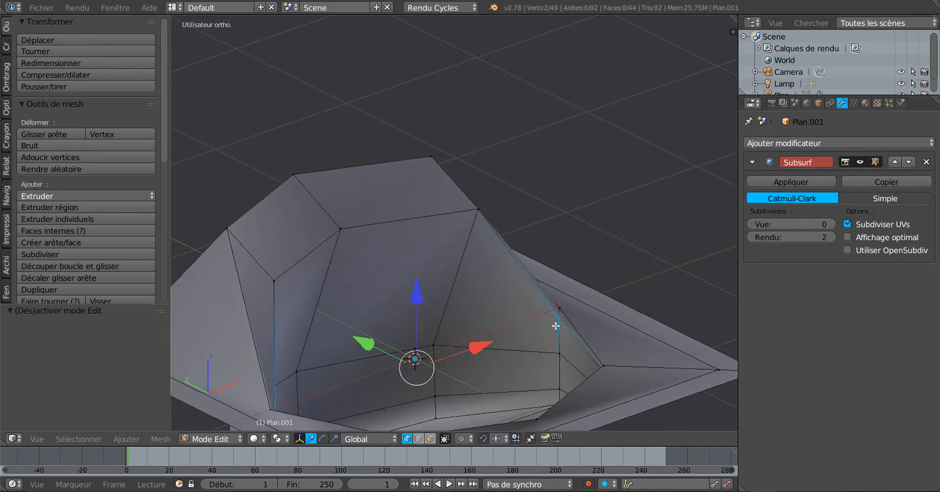
middle_drag(560, 326, 466, 302)
shift+middle_drag(467, 351, 590, 392)
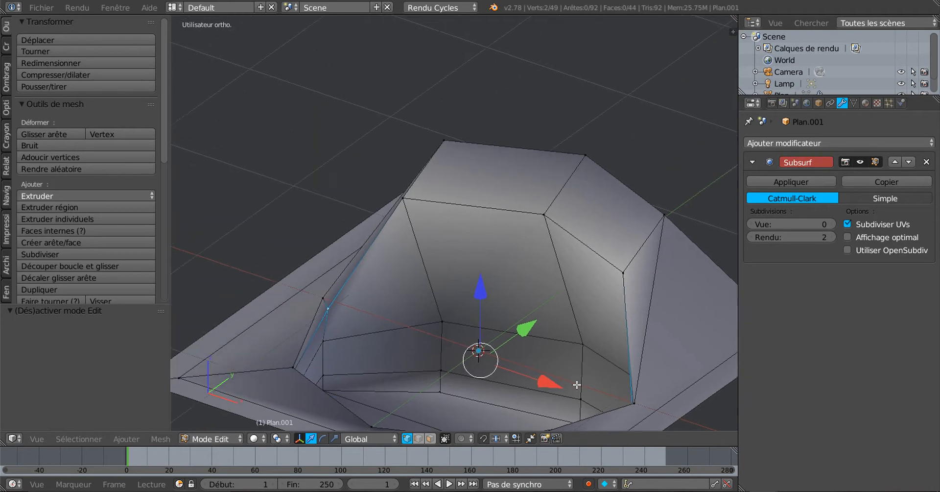
Step: Select the matching inner vertices on both lower sides of the hood and scale them to 0.896 along X
shift+right_click(329, 314)
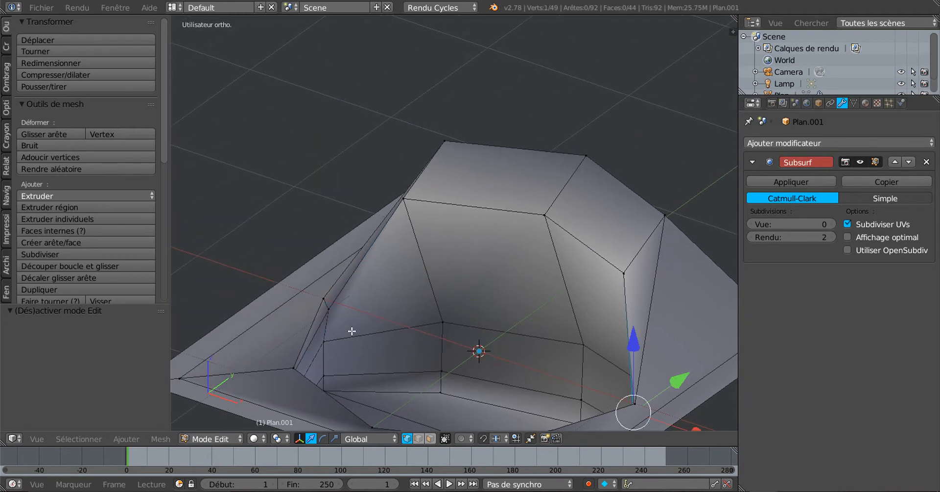
shift+right_click(327, 309)
middle_drag(444, 347, 378, 392)
click(335, 438)
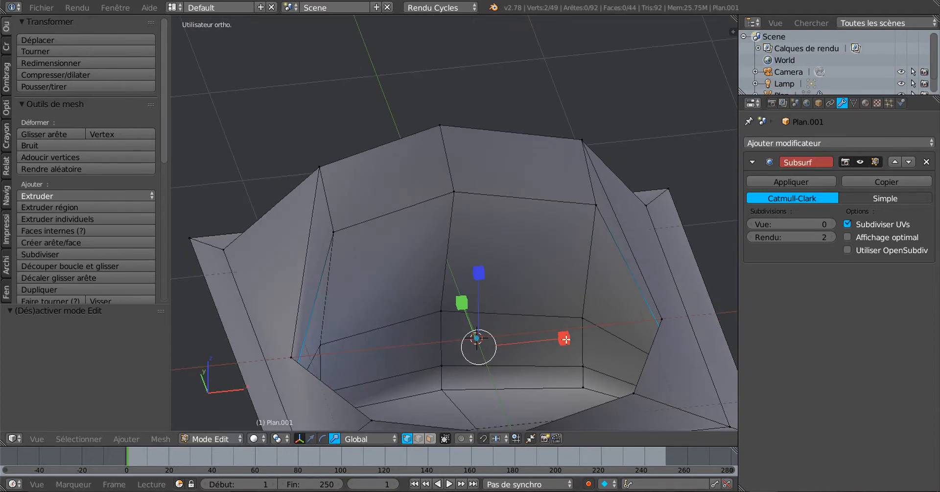
drag(565, 339, 556, 340)
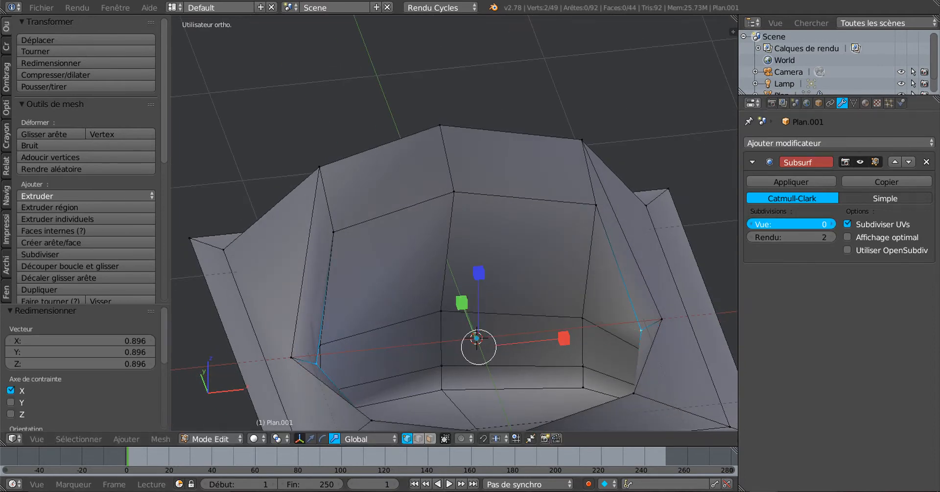
Step: Raise the Subsurf view subdivisions to 4 and examine the hood's narrowed sides in Object mode
drag(791, 224, 808, 223)
key(Tab)
middle_drag(530, 332, 563, 387)
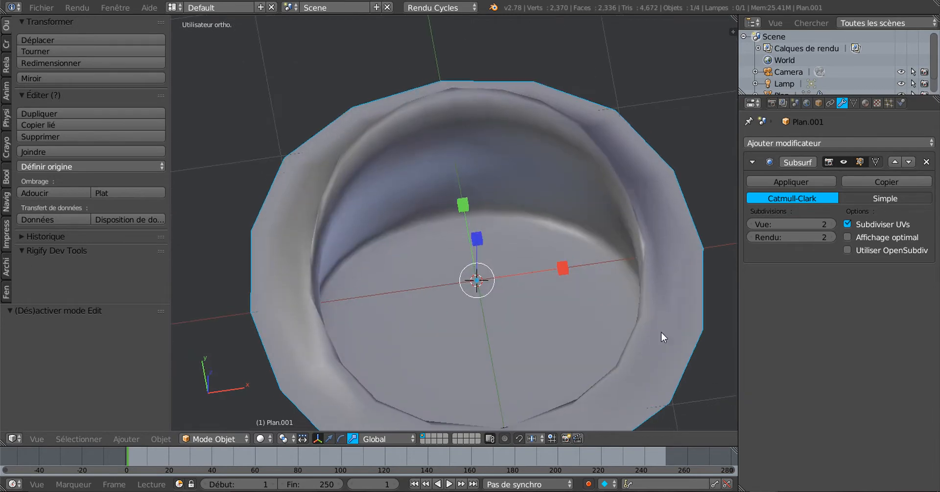
click(830, 225)
click(829, 225)
middle_drag(695, 284, 592, 305)
Step: In Edit mode, undo the hood edits back to before its inner loop cut
key(Tab)
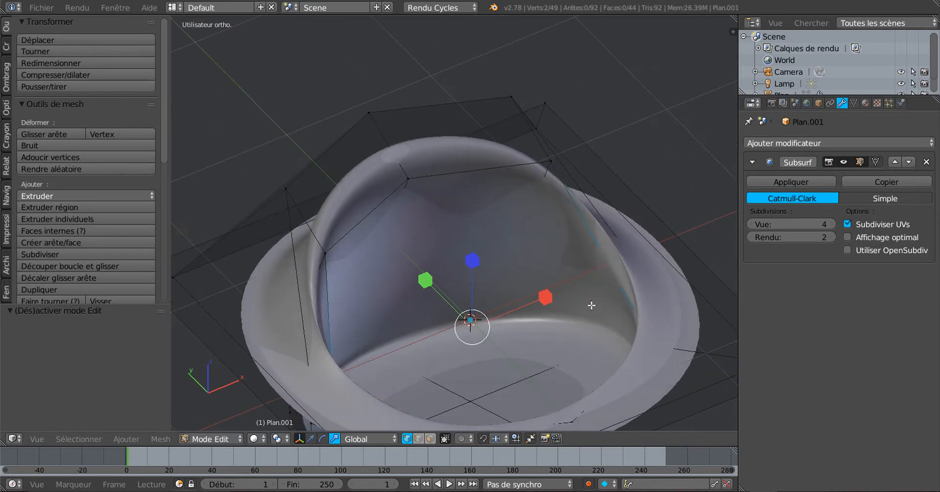
key(ctrl+z)
key(ctrl+z)
key(ctrl+z)
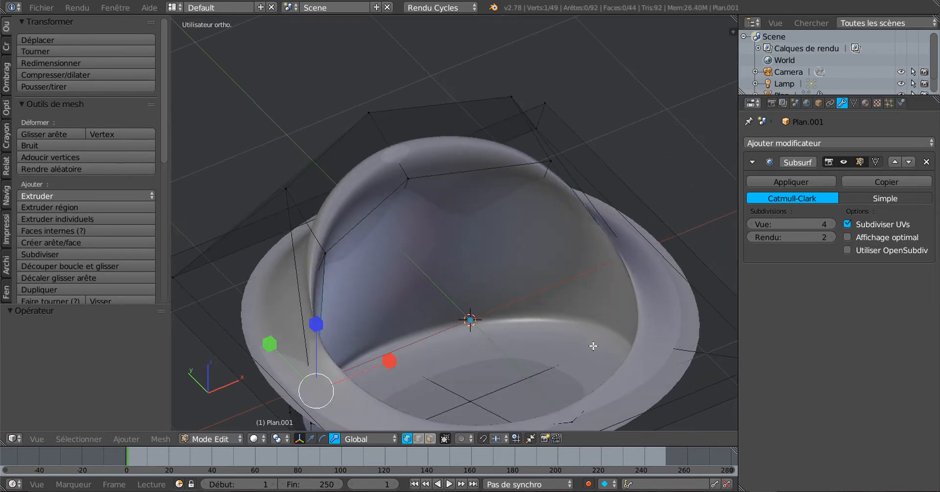
key(ctrl+shift+z)
key(ctrl+z)
key(ctrl+z)
key(ctrl+z)
key(ctrl+z)
key(ctrl+z)
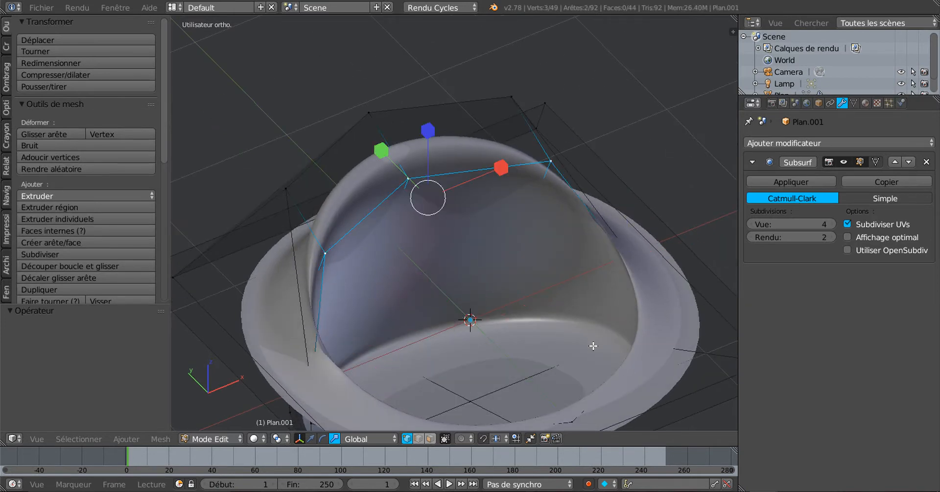
key(ctrl+z)
key(ctrl+z)
key(ctrl+z)
key(ctrl+z)
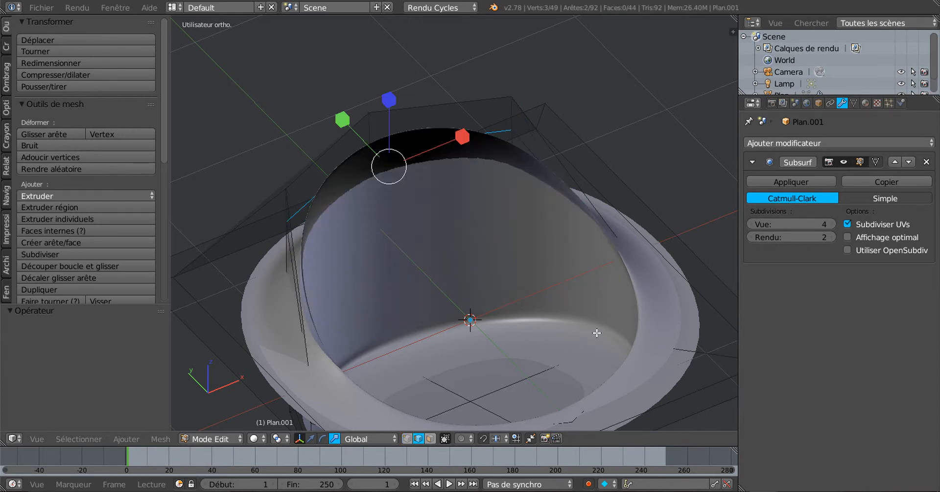
key(ctrl+z)
key(ctrl+z)
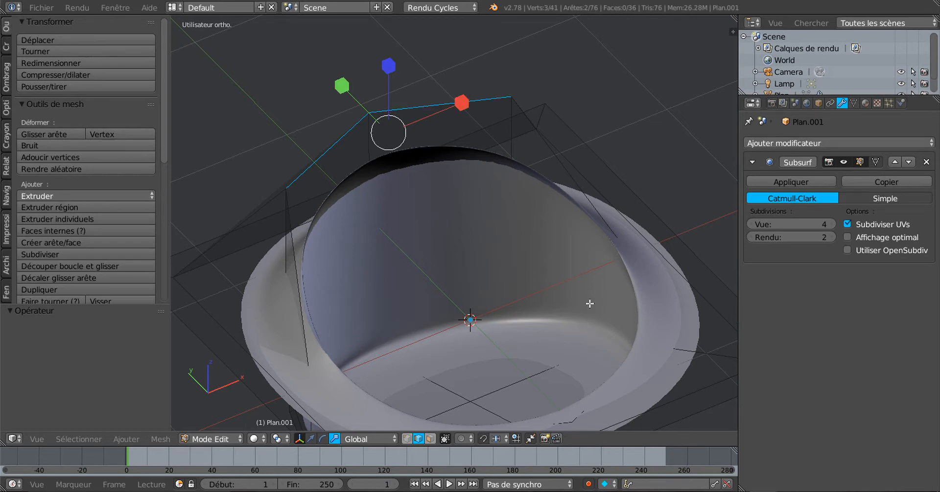
Step: In Object mode, undo the hood shaping back to the recess with a flat rim and 3 view subdivisions
middle_drag(579, 326, 565, 316)
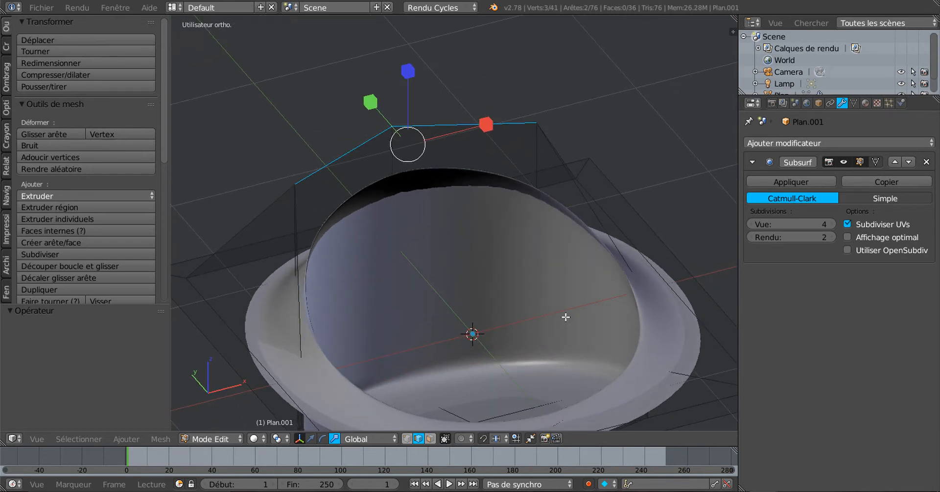
key(Tab)
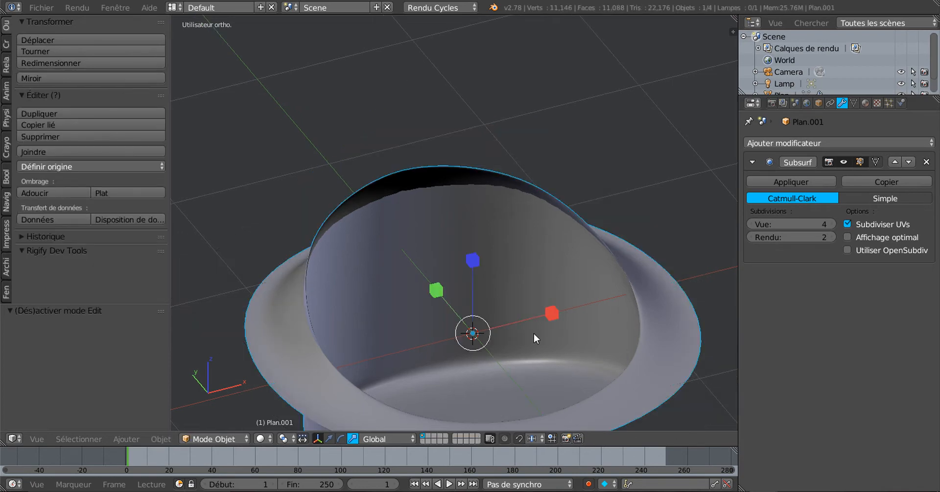
key(ctrl+2)
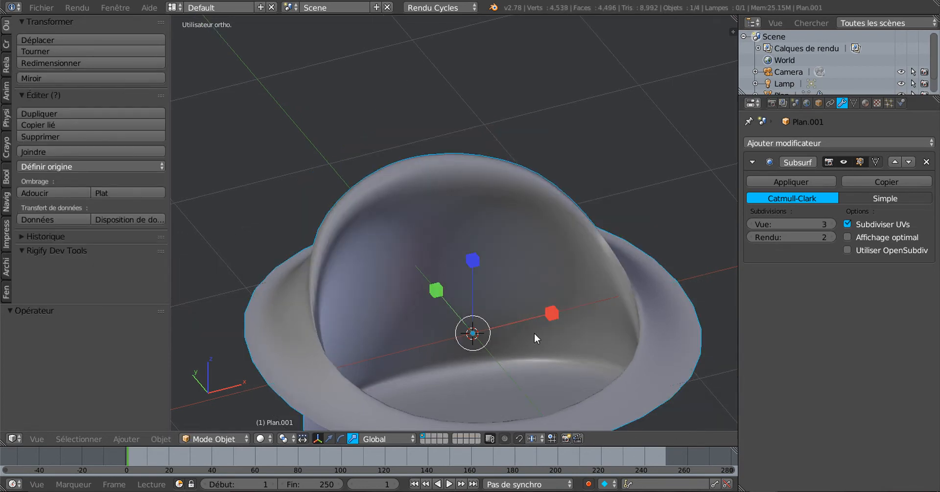
key(ctrl+0)
key(ctrl+1)
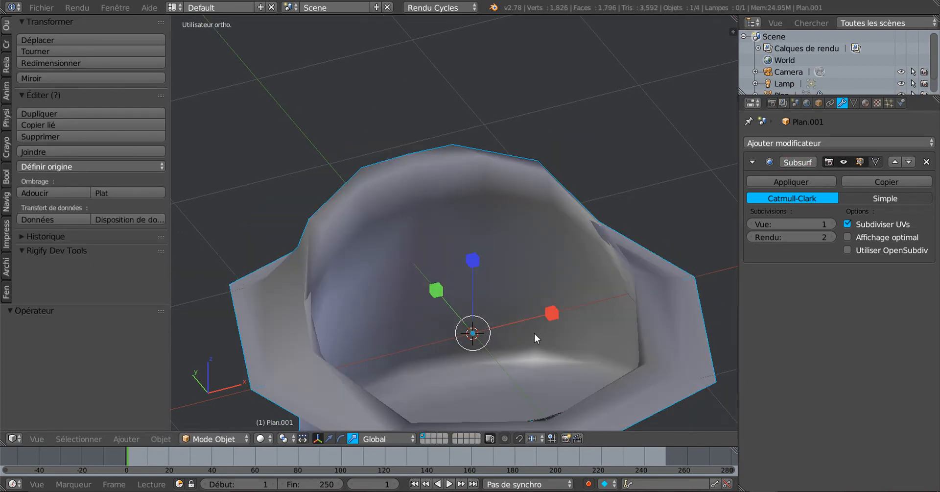
key(ctrl+2)
key(ctrl+3)
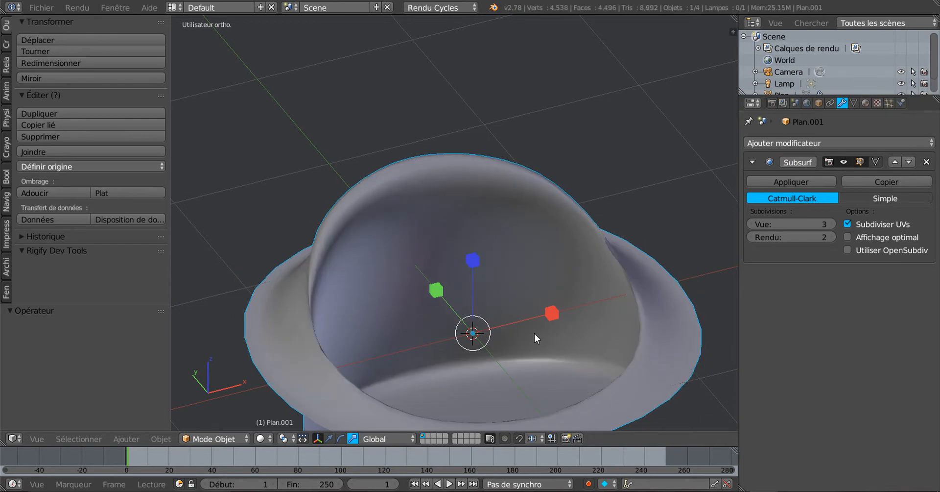
key(ctrl+2)
key(ctrl+0)
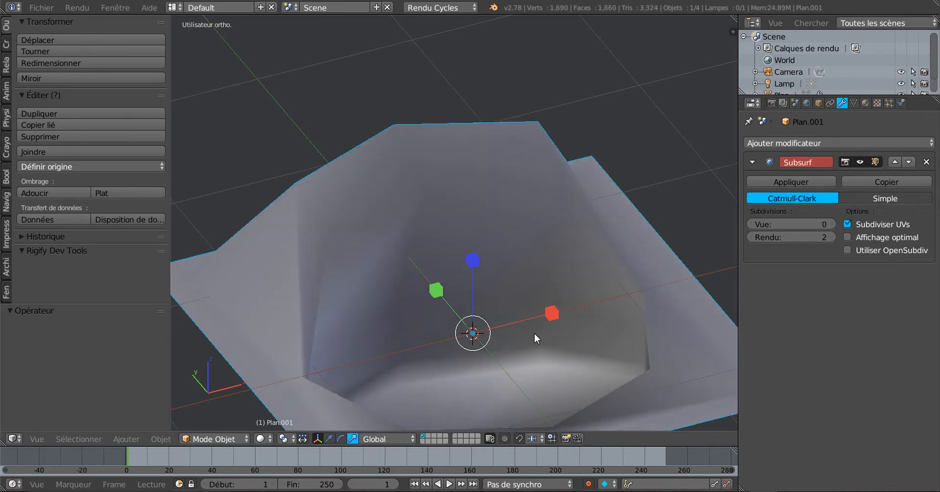
key(ctrl+3)
key(ctrl+z)
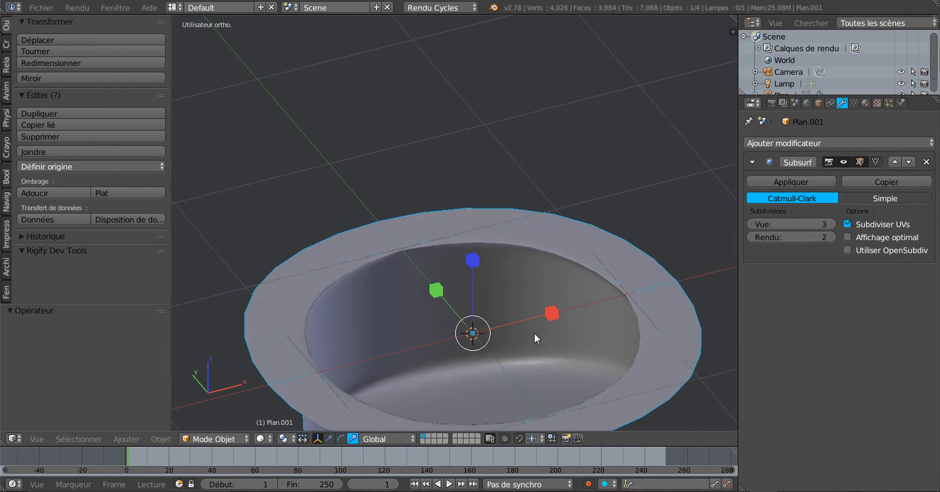
Step: Return the recess to Edit mode and set the Subsurf view subdivisions to 0
key(Tab)
middle_drag(534, 333, 509, 323)
click(752, 225)
click(753, 225)
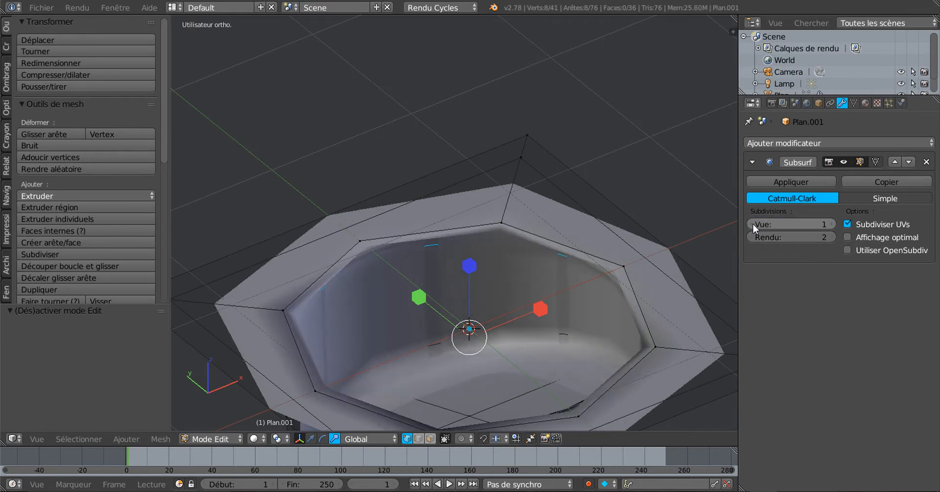
click(753, 226)
middle_drag(627, 294, 619, 291)
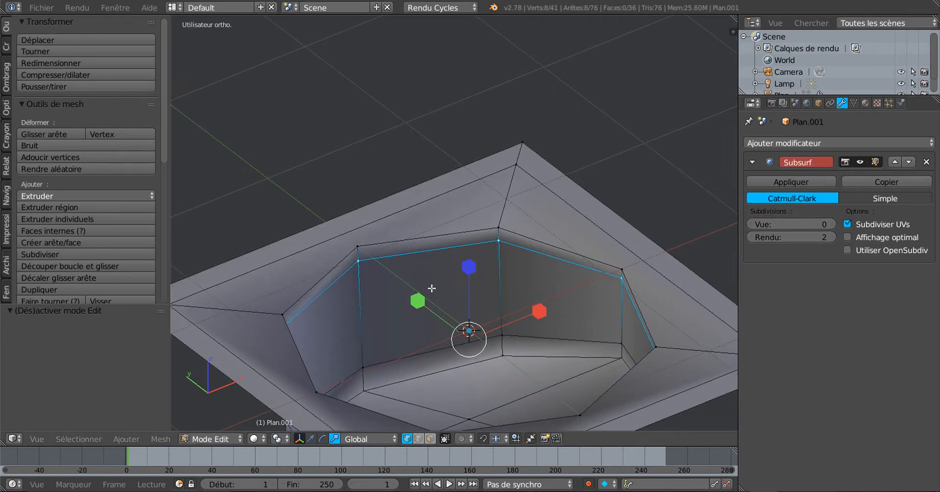
middle_drag(430, 304, 424, 300)
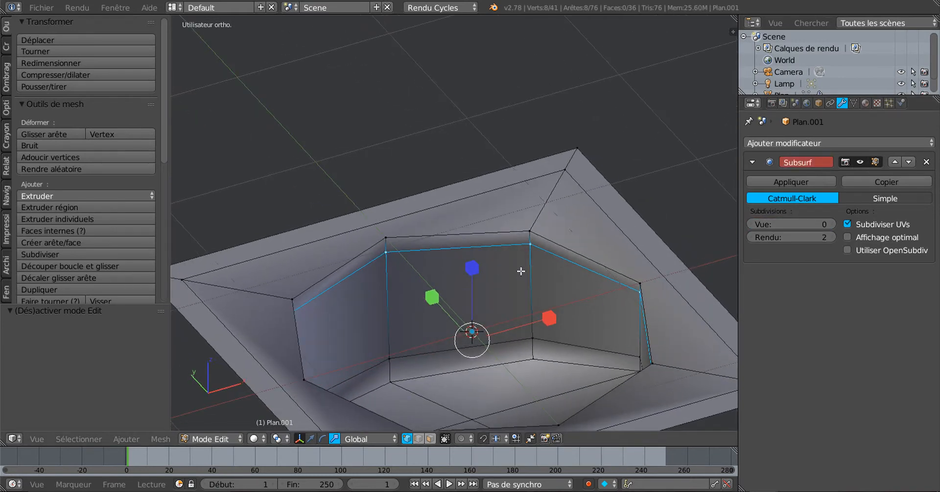
Step: Cut one edge loop just inside the recess rim, above the existing support loop, and scale it to 0.911
key(ctrl+r)
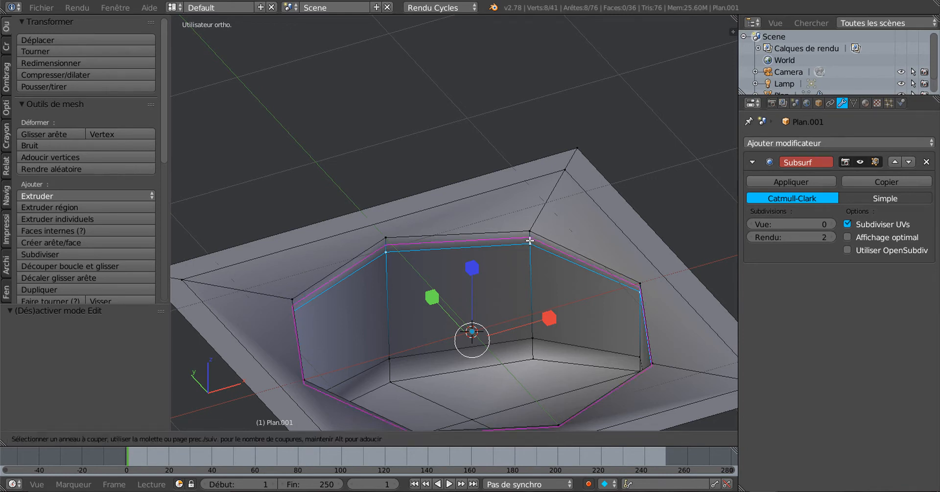
click(530, 240)
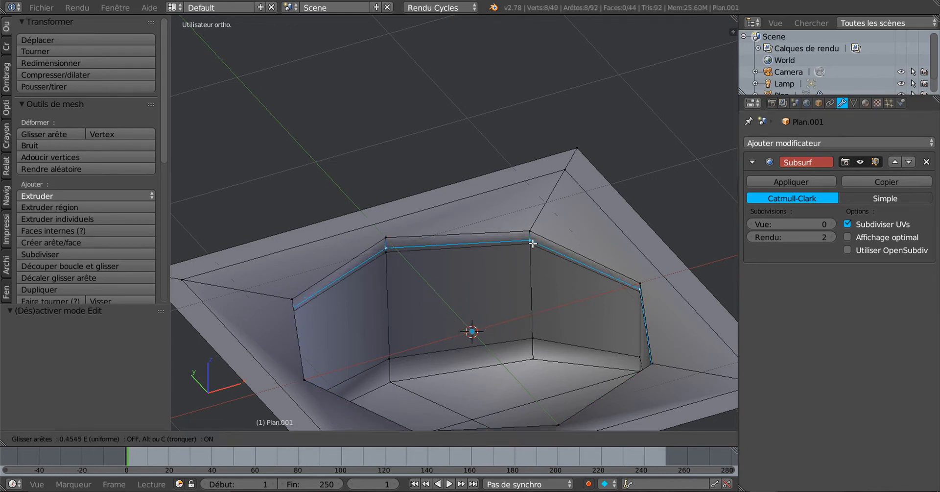
click(534, 242)
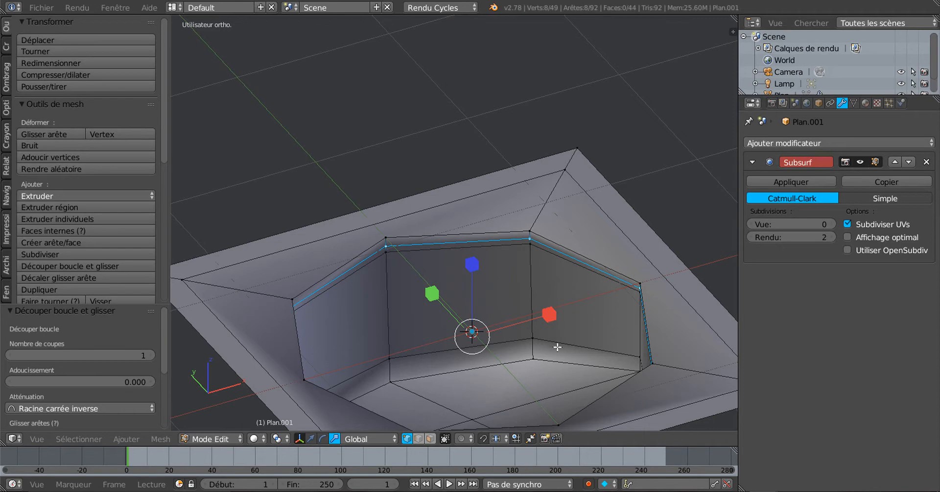
key(s)
click(535, 303)
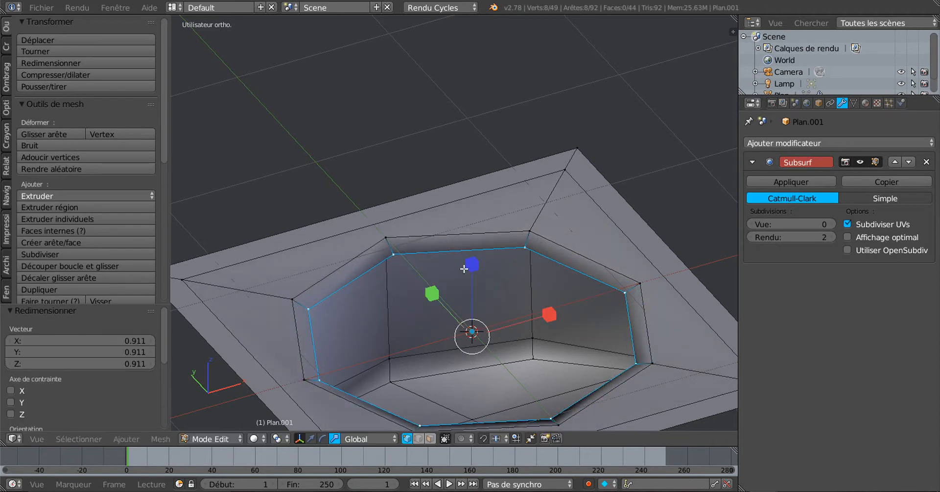
Step: Move the new inner rim loop 0.048 up along Z
middle_drag(442, 343, 403, 373)
click(312, 436)
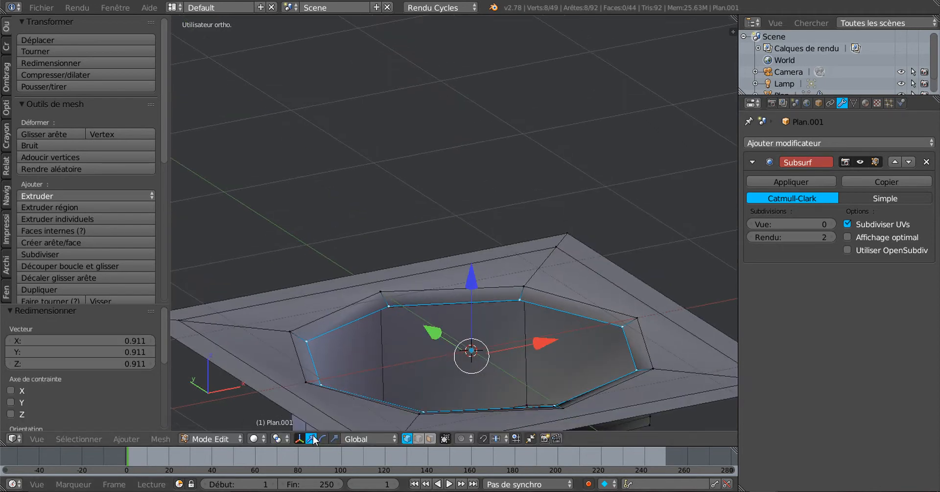
drag(470, 279, 477, 270)
middle_drag(472, 262, 428, 378)
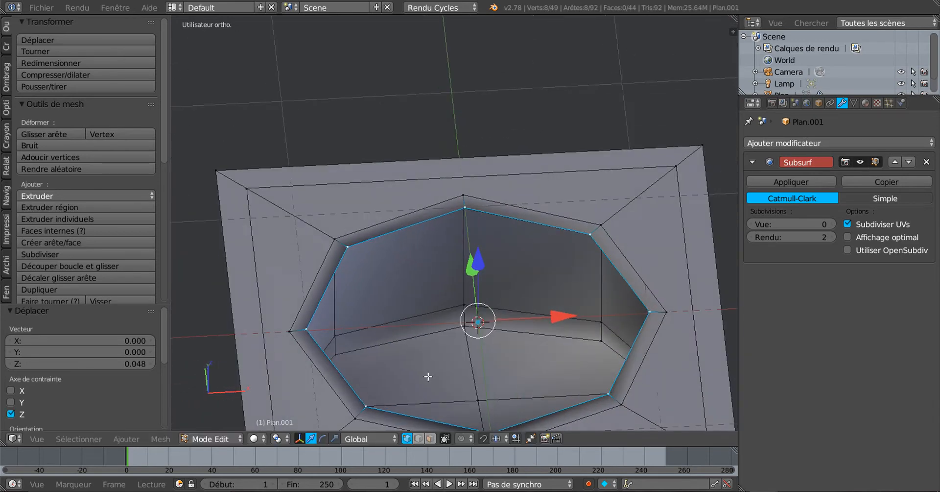
Step: In face selection, select the two narrow rim faces at the back of the recess and raise them 0.423 along Z
click(419, 439)
click(431, 439)
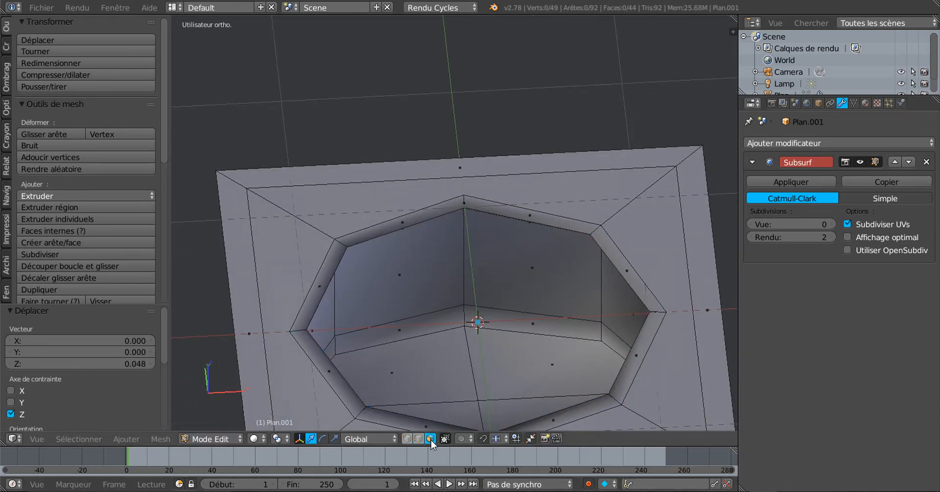
right_click(417, 220)
shift+right_click(493, 209)
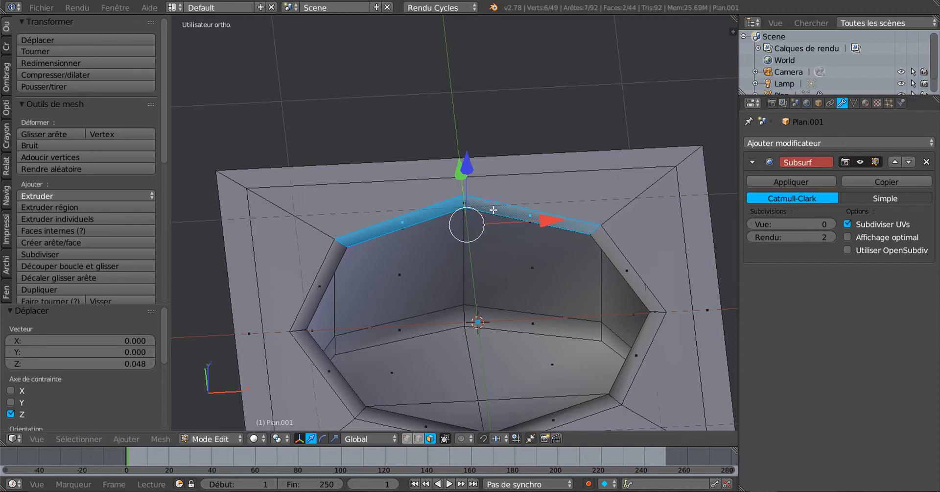
middle_drag(478, 322, 475, 279)
drag(547, 265, 571, 193)
Step: Set the Subsurf view subdivisions to 3 and check the new raised hood from above in Object mode
double_click(831, 224)
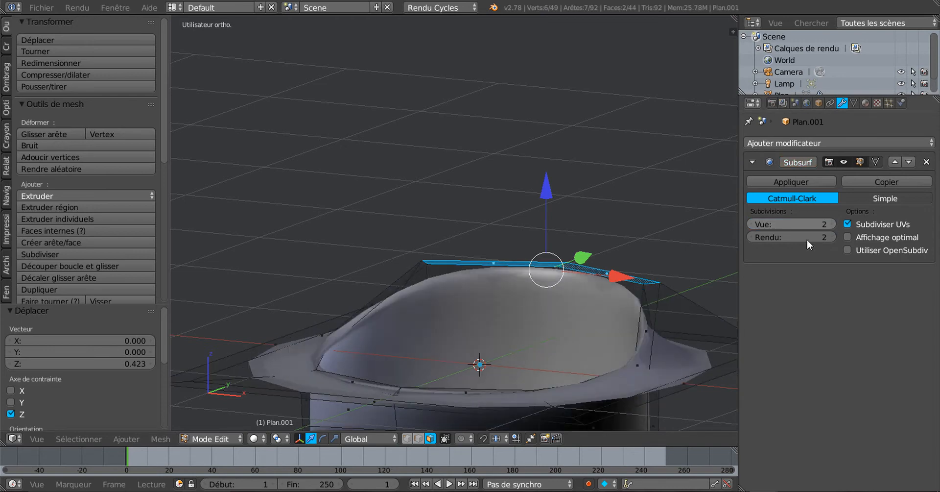
key(Tab)
middle_drag(647, 278, 686, 362)
click(829, 224)
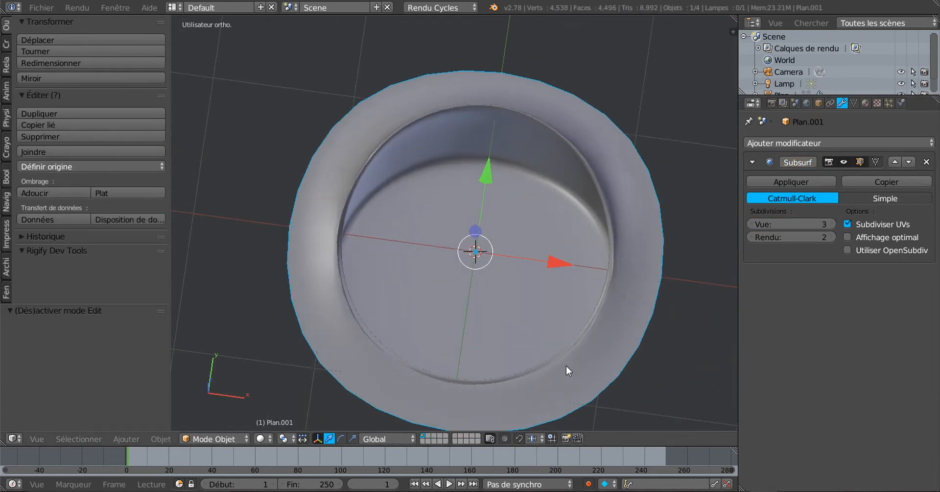
Step: Raise the two selected back rim faces further along Z and check the smoothed hood in Object mode
middle_drag(566, 365, 552, 353)
key(Tab)
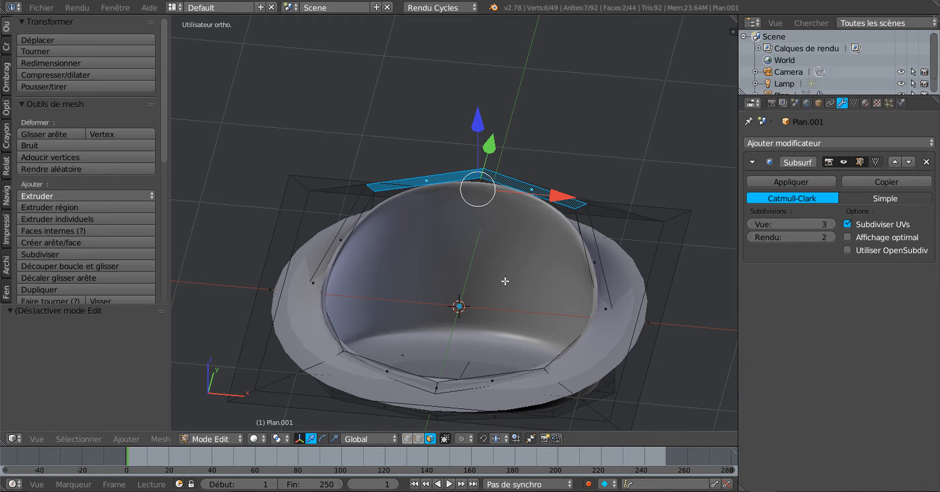
middle_drag(508, 283, 614, 265)
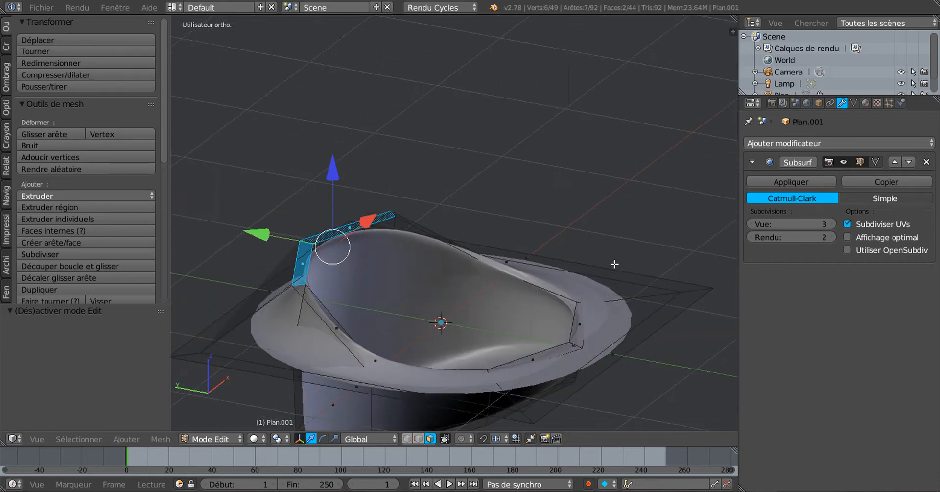
drag(335, 176, 342, 143)
key(Tab)
middle_drag(496, 244, 443, 268)
key(Tab)
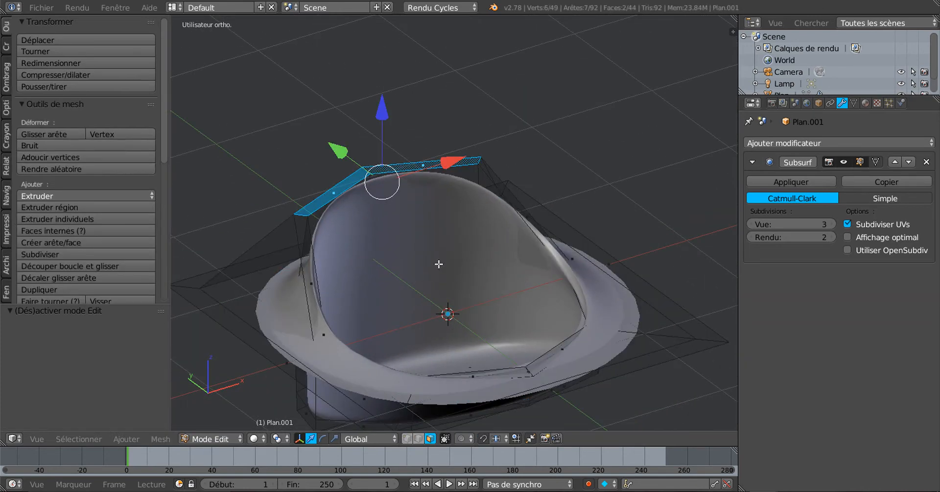
Step: Lower the two selected faces 0.623 along Z to rim level and extrude them in place
drag(384, 116, 455, 194)
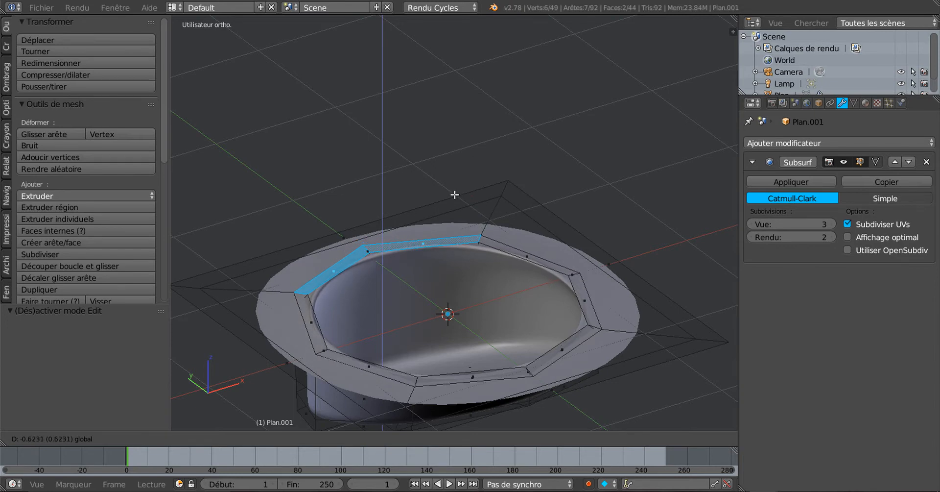
click(455, 195)
key(e)
right_click(454, 194)
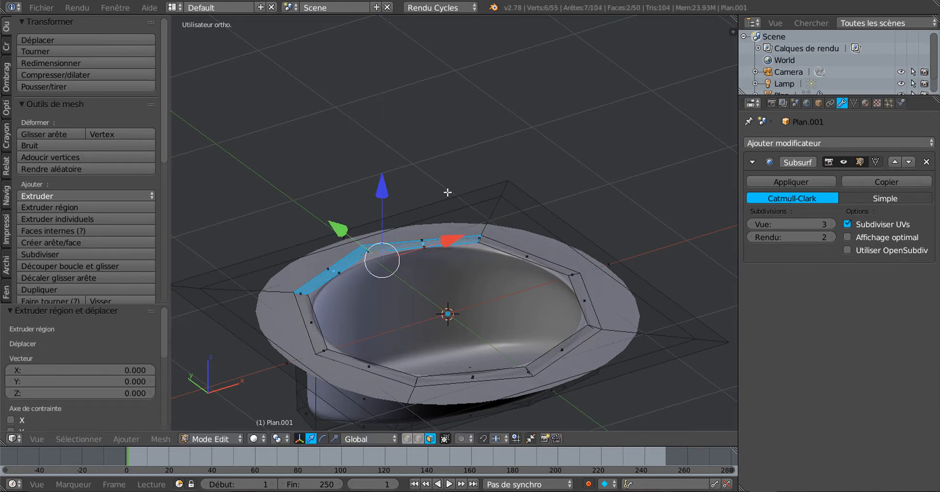
Step: Raise the extruded back faces along Z into a tall hood and inspect it in Object mode
drag(384, 175, 387, 79)
key(Tab)
middle_drag(545, 250, 478, 275)
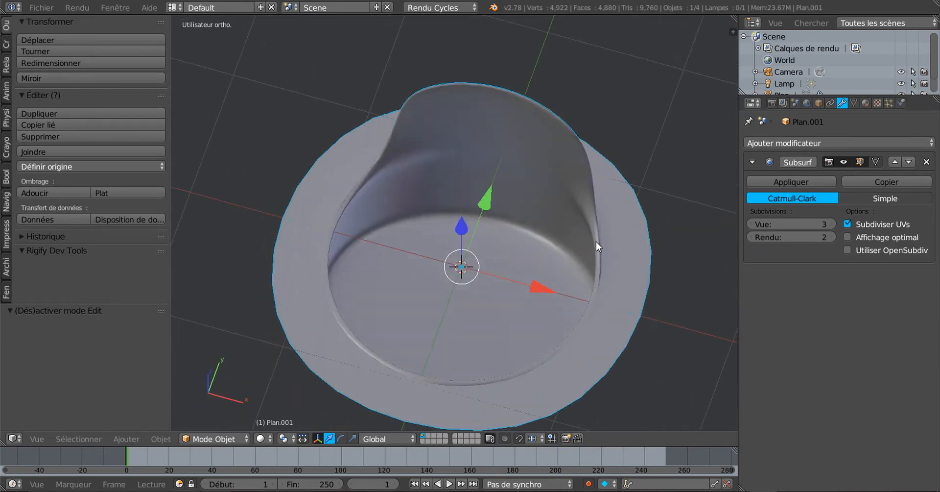
middle_drag(595, 242, 638, 225)
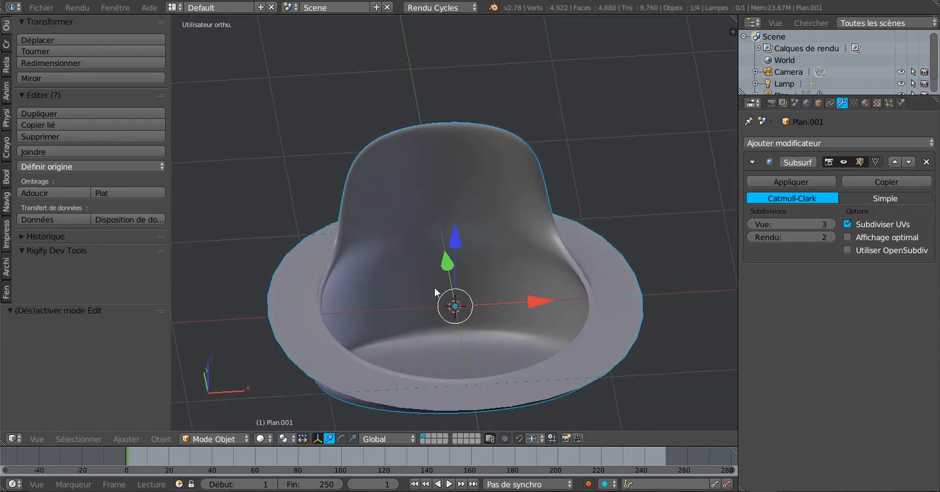
Step: Lower the tall hood's top faces along Z and check the shape from the front in Object mode
middle_drag(433, 289, 508, 262)
key(Tab)
drag(327, 136, 328, 173)
key(Tab)
middle_drag(533, 277, 603, 271)
key(Tab)
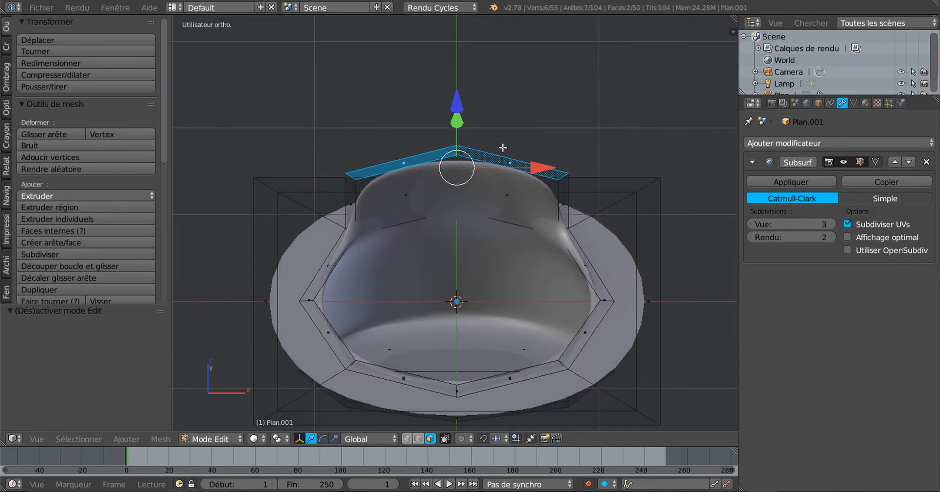
Step: Lower the hood's top faces a further 0.234 along Z, check the result in Object mode, and lower them slightly more
middle_drag(524, 176, 518, 152)
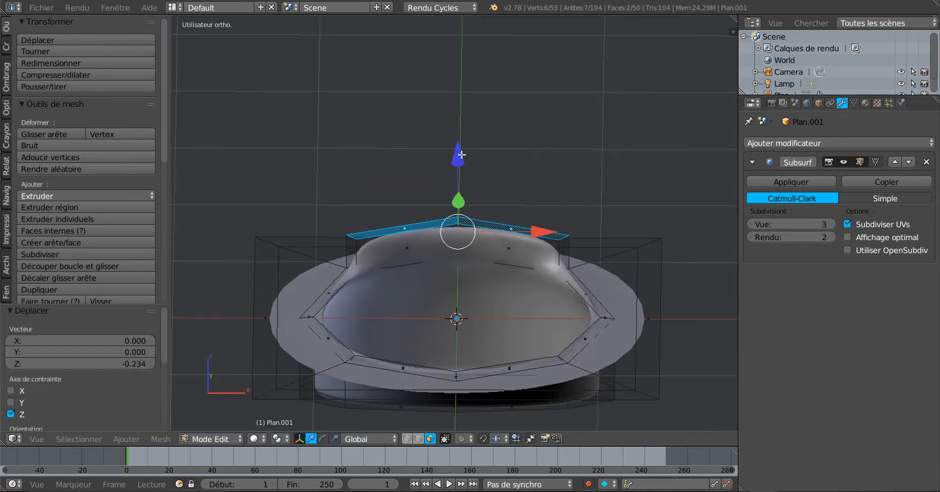
key(Tab)
middle_drag(582, 178, 568, 341)
middle_drag(578, 297, 623, 277)
key(Tab)
middle_drag(442, 304, 421, 282)
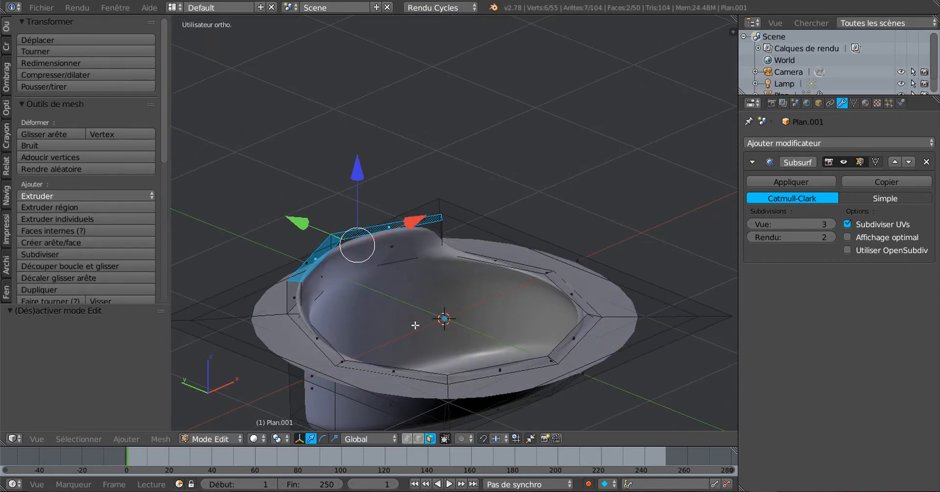
middle_drag(419, 322, 403, 205)
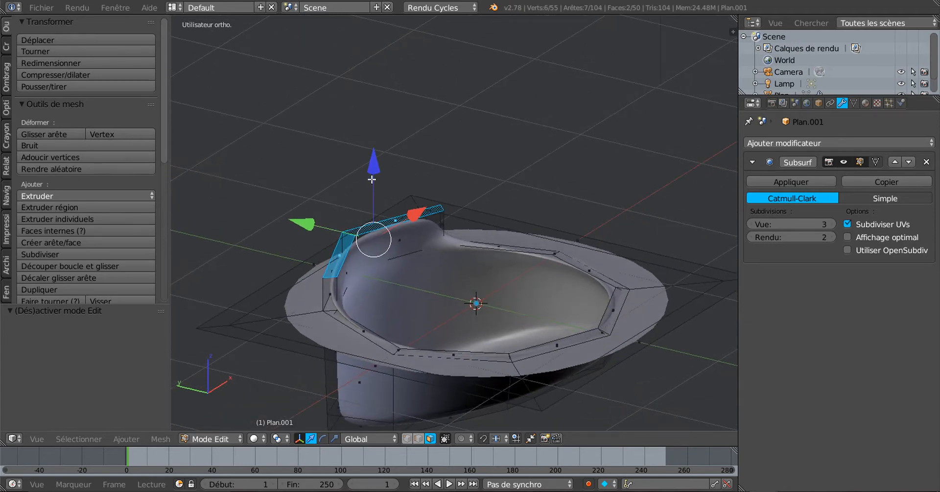
drag(372, 179, 374, 190)
Step: Undo the moves that lowered the hood's top faces
key(ctrl+z)
key(ctrl+z)
key(ctrl+z)
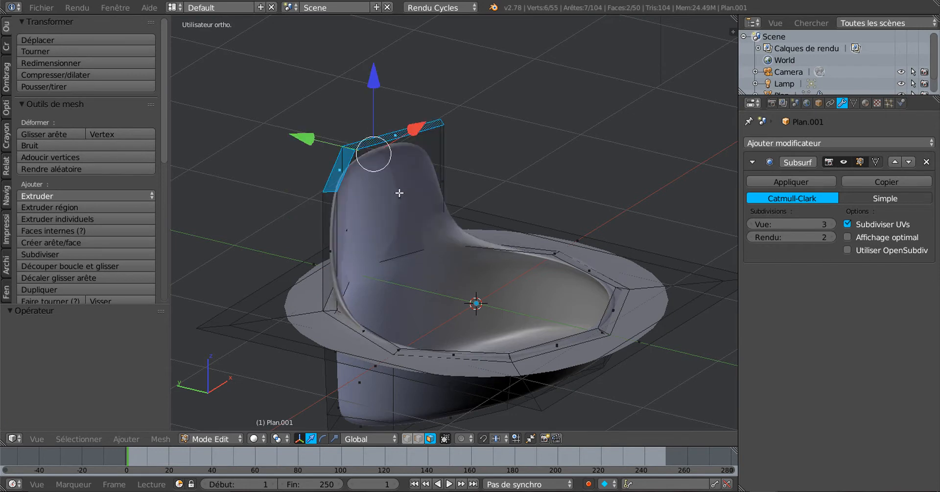
Step: Try an edge loop around the base of the tall hood, and undo both the loop and the hood's raise
key(ctrl+r)
click(433, 196)
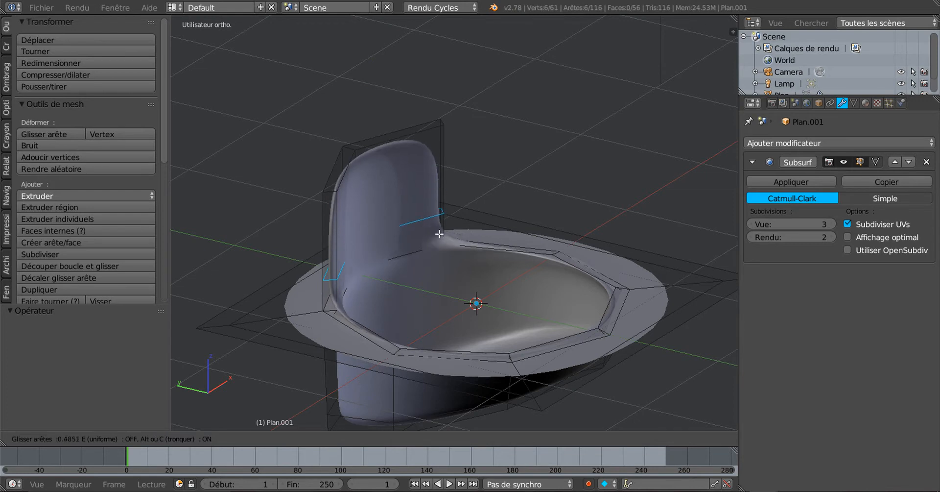
click(446, 205)
key(ctrl+z)
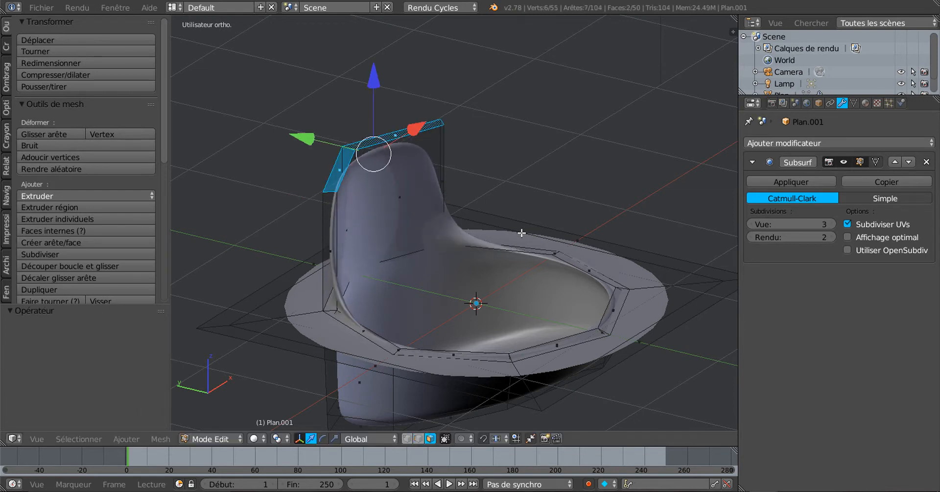
key(ctrl+z)
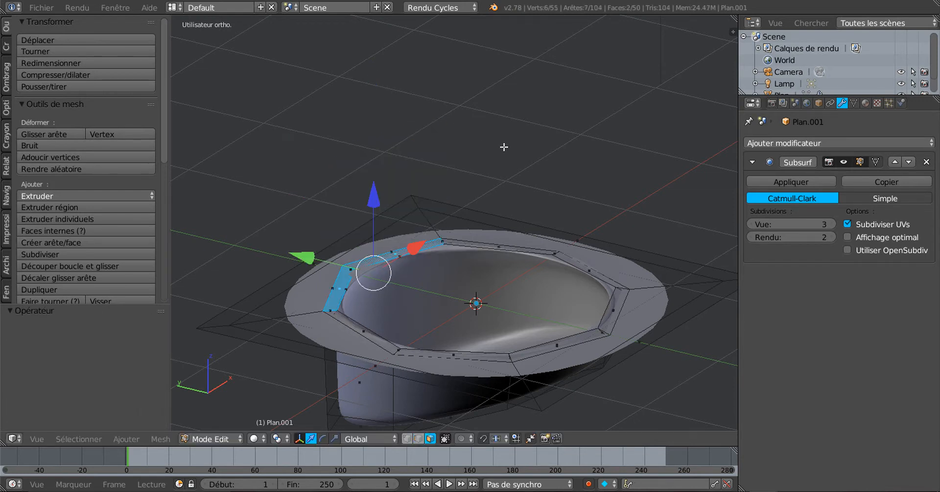
Step: Extrude the two back rim faces again in place and raise them 0.013 along Z for a tight base
middle_drag(424, 308, 434, 265)
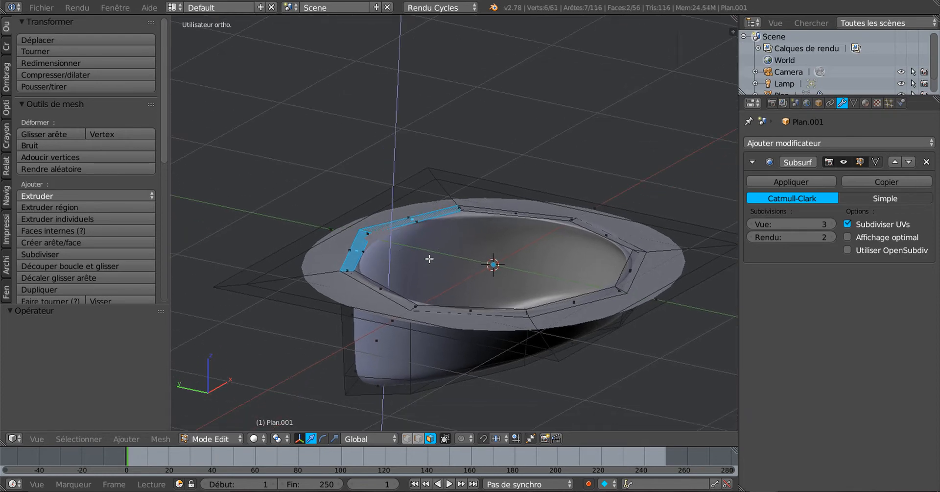
key(e)
right_click(395, 216)
drag(391, 171, 393, 169)
Step: Extrude the two back faces once more, raise them 0.605 along Z, and check the hood in Object mode
scroll(342, 294, up, 1)
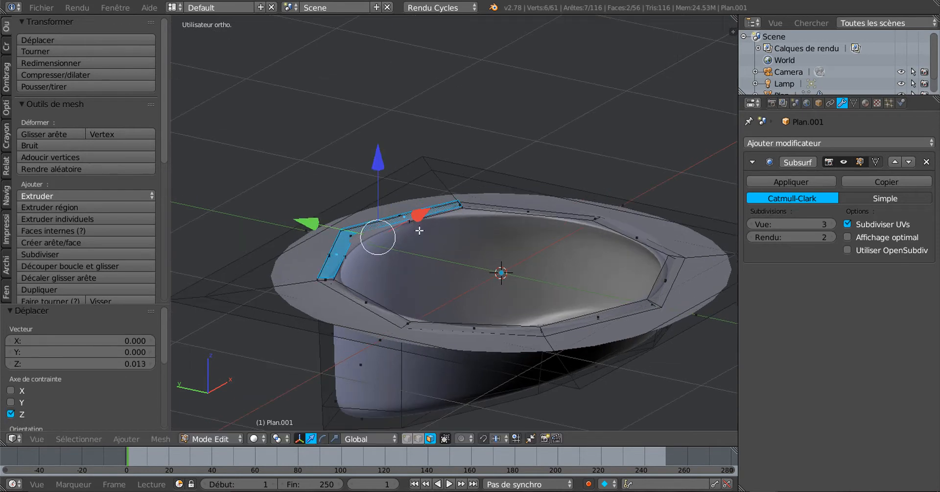
key(e)
right_click(385, 205)
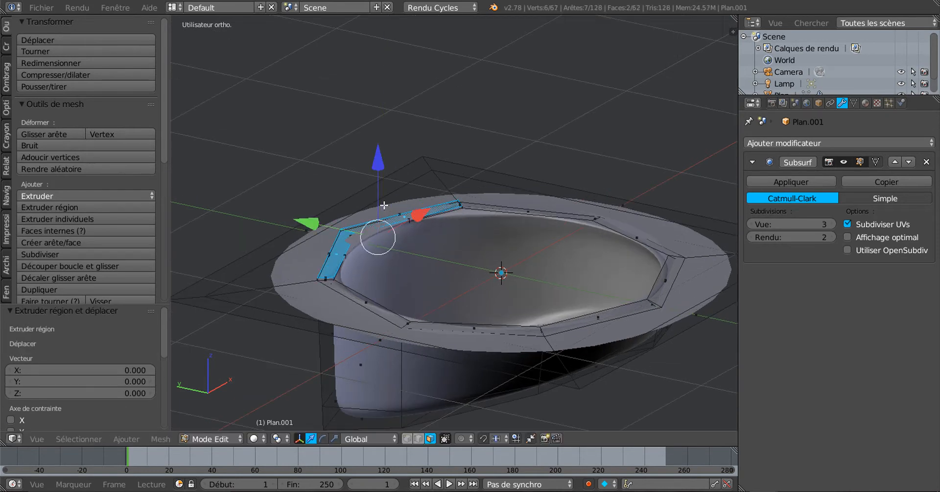
drag(377, 171, 387, 90)
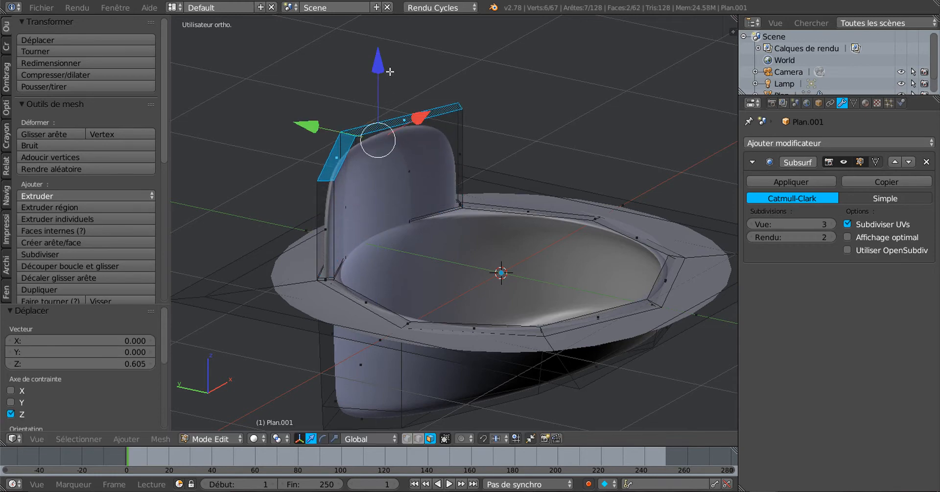
key(Tab)
middle_drag(411, 232, 444, 298)
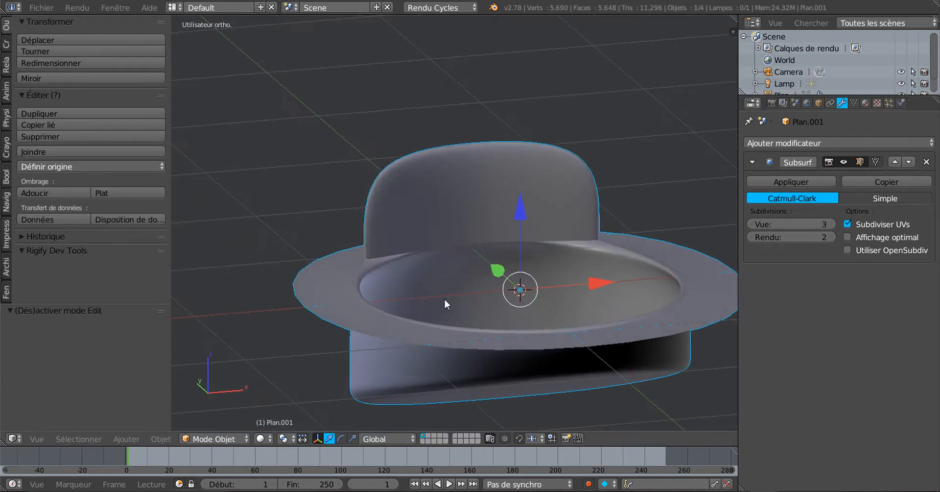
Step: Extrude the hood's top faces, raise them slightly along Z to sharpen the top edge, and check it in Object mode
key(Tab)
scroll(466, 276, up, 2)
middle_drag(468, 251, 496, 200)
key(e)
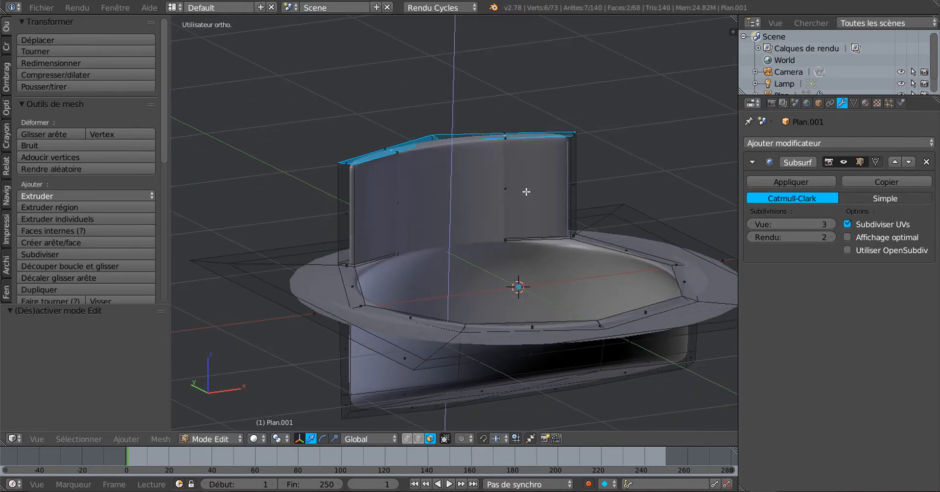
right_click(515, 165)
drag(454, 73, 456, 60)
key(Tab)
middle_drag(500, 169, 569, 206)
Step: Lower the newly extruded top faces slightly along Z and view the hood from above in Object mode
key(Tab)
drag(468, 64, 468, 69)
key(Tab)
middle_drag(485, 181, 484, 222)
key(Tab)
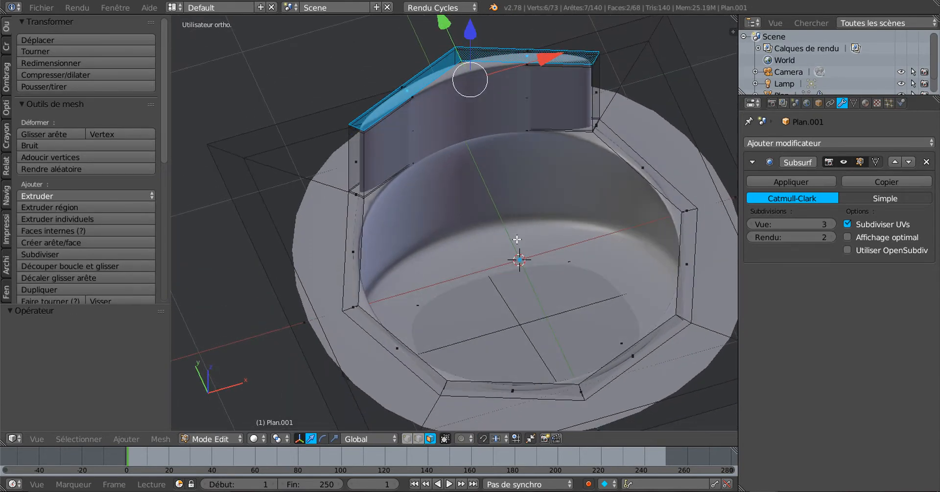
Step: Undo the extra extrusion on the hood's top faces together with its moves
key(ctrl+z)
key(ctrl+z)
key(ctrl+z)
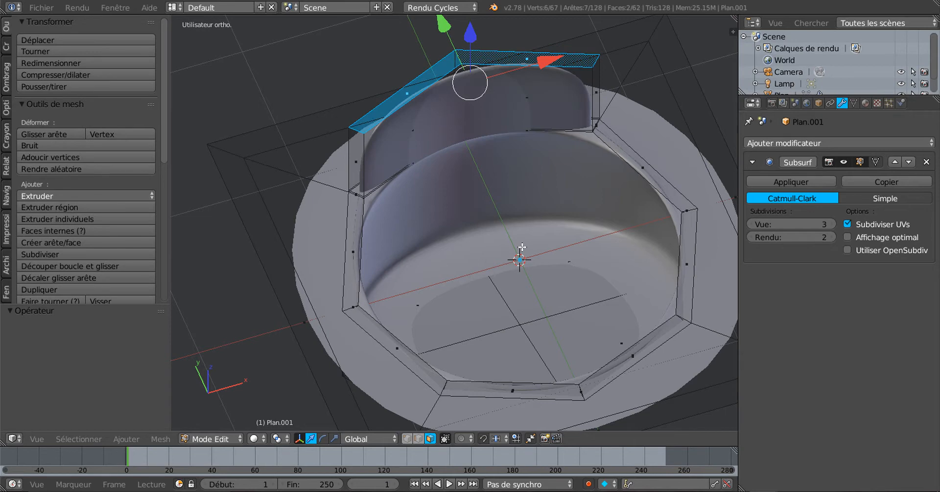
Step: Lower the hood's two top faces 0.106 along Z
middle_drag(522, 247, 514, 185)
drag(458, 42, 459, 51)
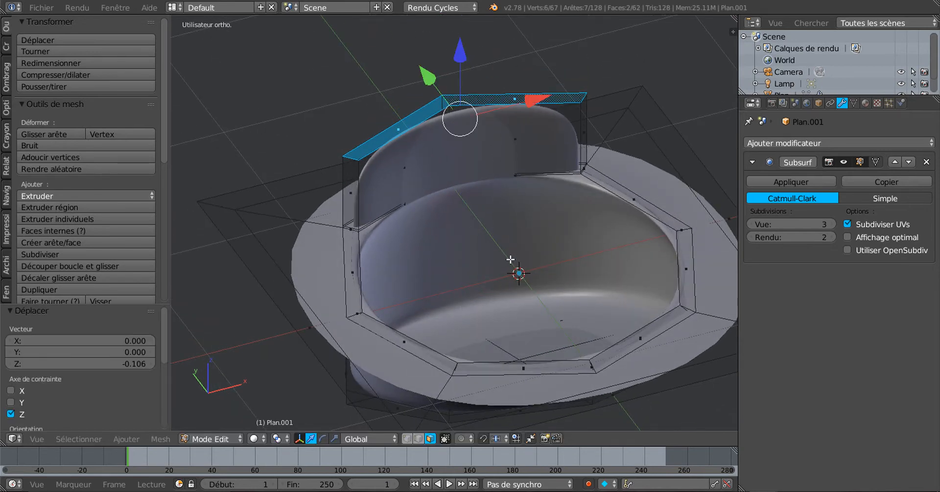
middle_drag(509, 263, 483, 285)
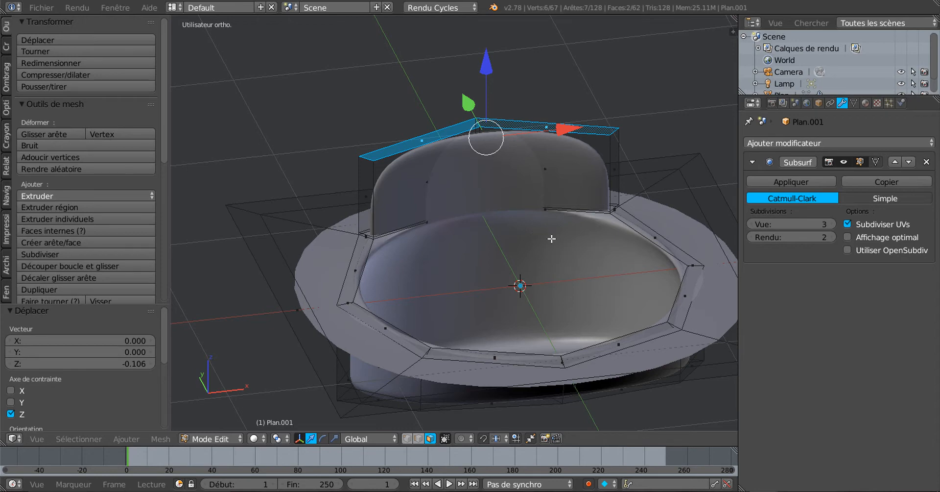
Step: Scale the hood's top faces down to about half so the hood tapers, and inspect it in Object mode
key(s)
click(556, 198)
key(Tab)
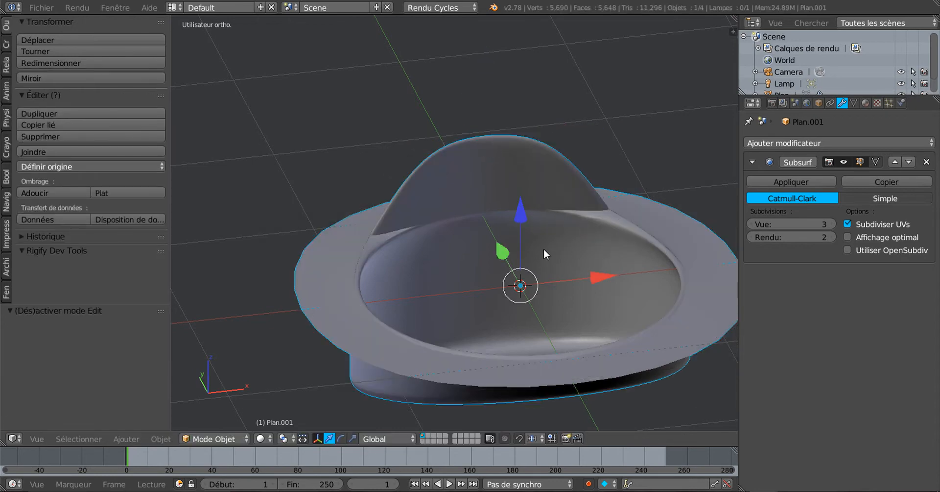
middle_drag(544, 249, 590, 180)
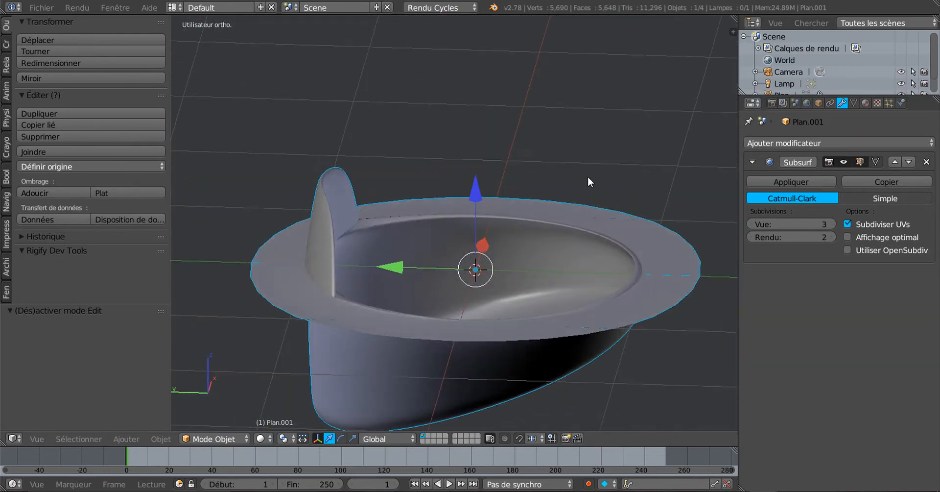
Step: Scale the hood's top faces up about threefold so the hood flares outward, and inspect it from several sides in Object mode
key(Tab)
middle_drag(504, 262, 414, 264)
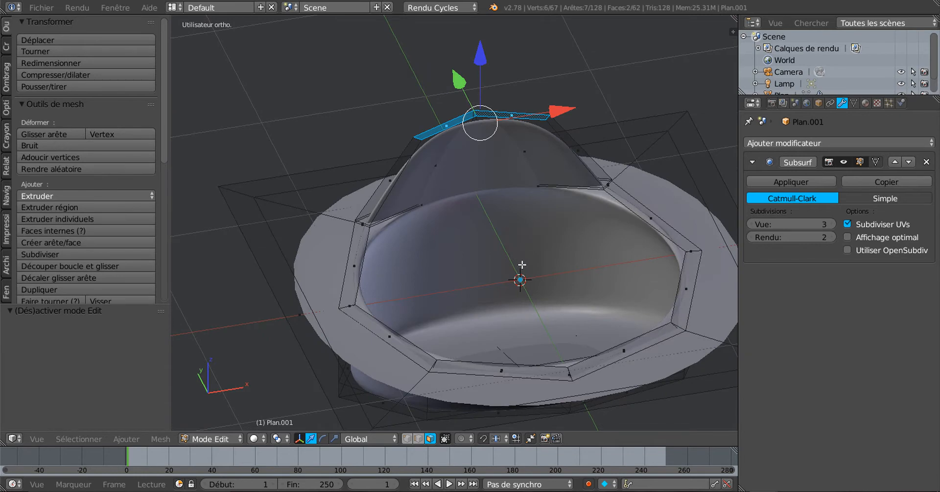
middle_drag(524, 236, 581, 221)
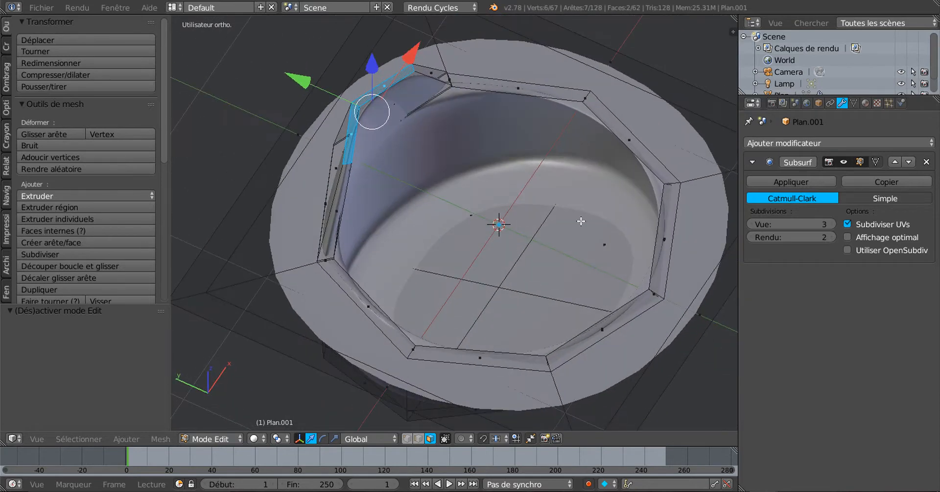
middle_drag(519, 234, 429, 237)
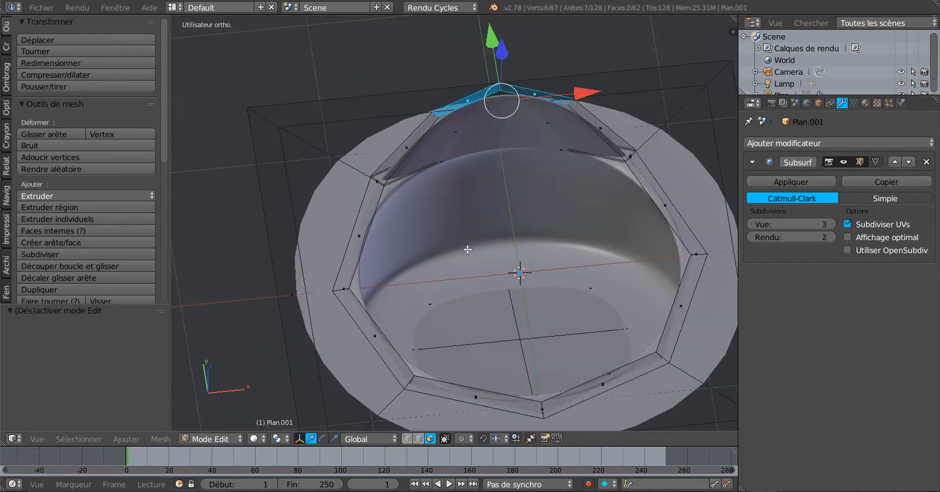
key(s)
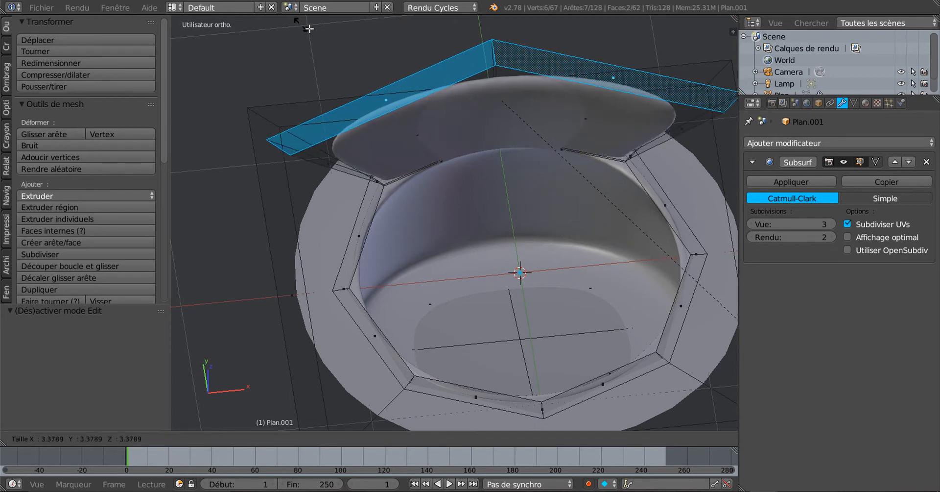
click(326, 40)
key(Tab)
middle_drag(433, 105, 532, 66)
scroll(503, 126, down, 4)
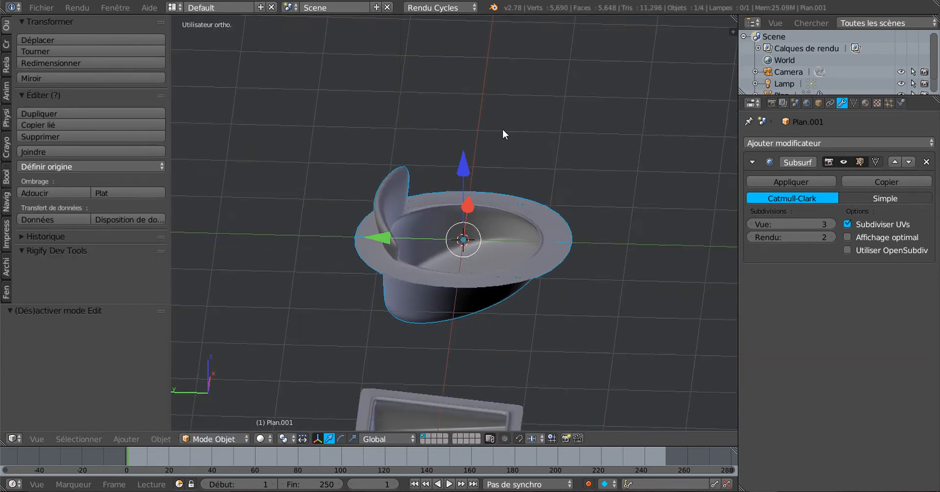
middle_drag(502, 128, 611, 120)
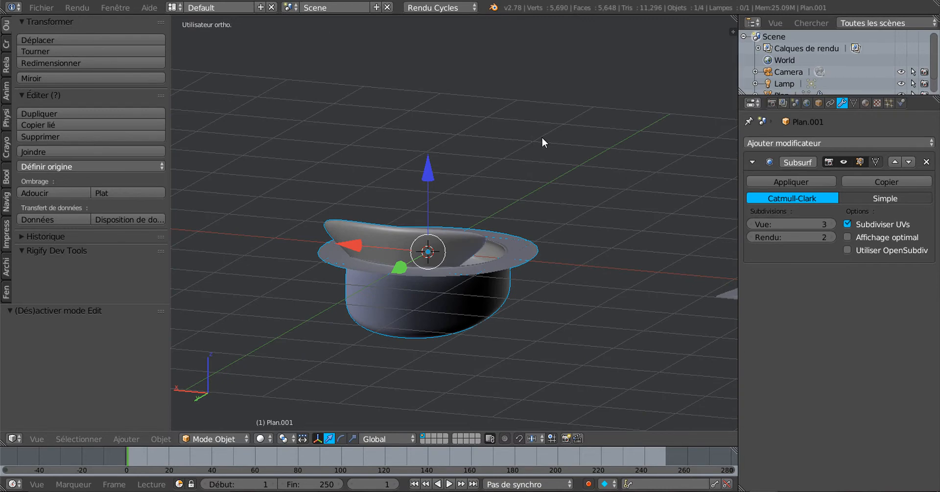
middle_drag(542, 138, 433, 245)
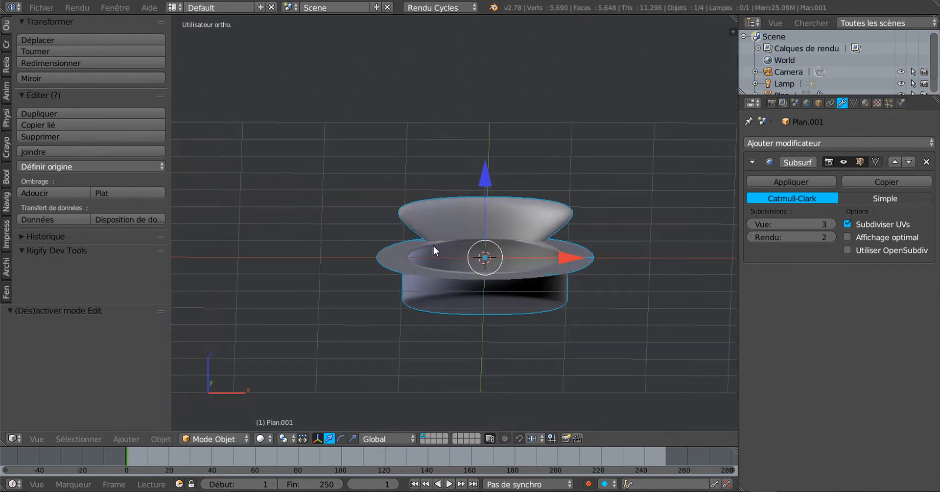
Step: Scale the hood's two top faces uniformly to 0.097 in Edit mode so the hood narrows to a point
key(Tab)
key(s)
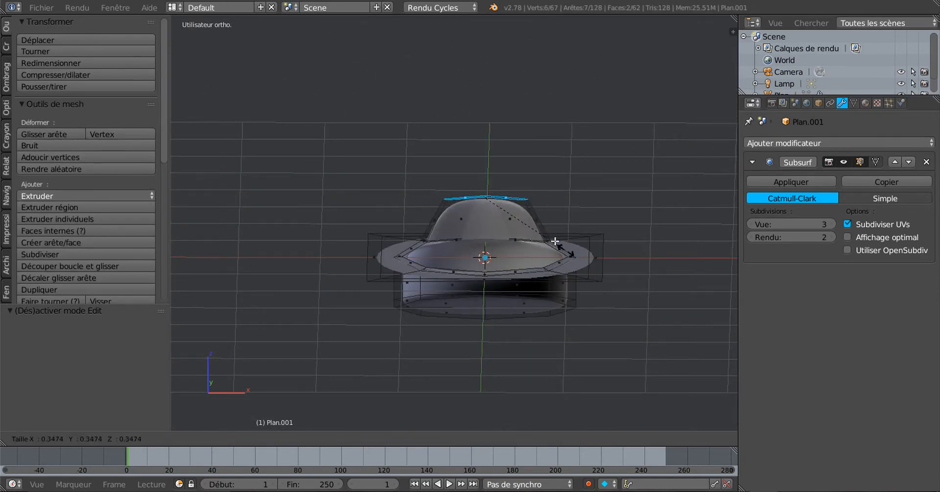
click(510, 211)
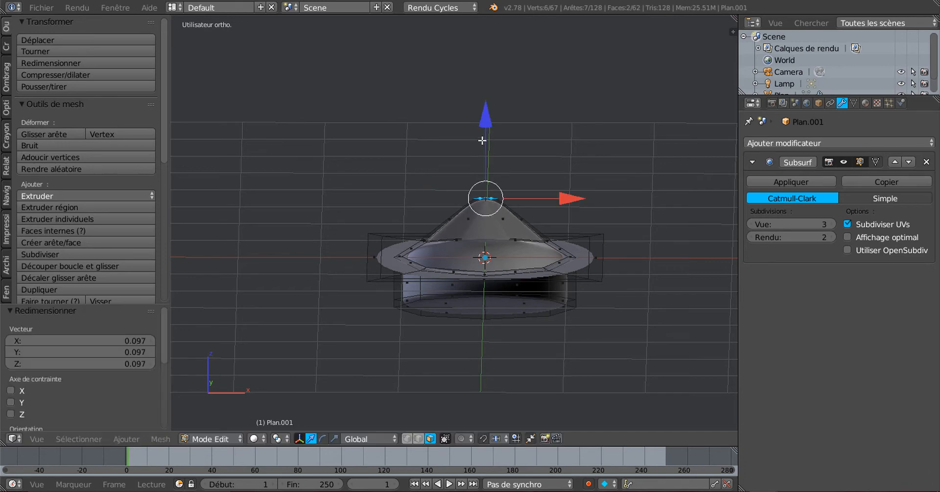
Step: Raise the hood's tip along Z into a tall cone and inspect it in Object mode
drag(492, 124, 493, 42)
key(Tab)
middle_drag(546, 291, 530, 204)
key(Tab)
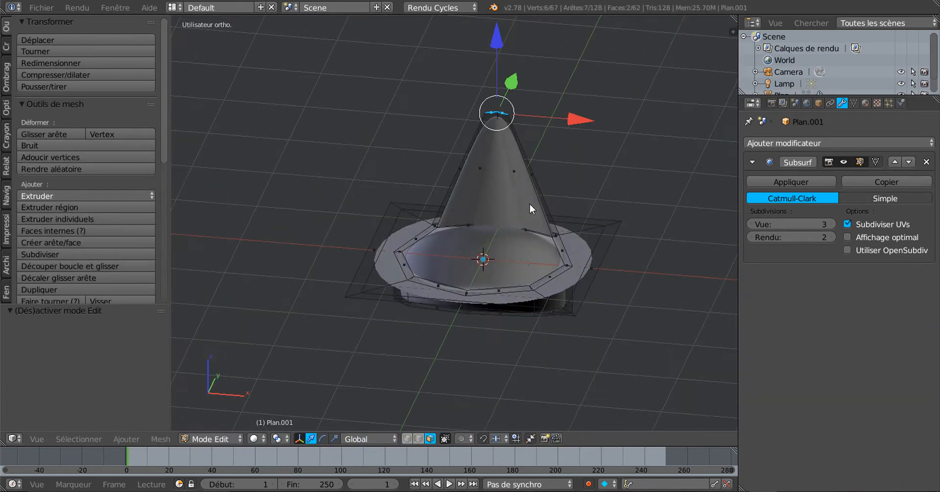
Step: Lower the hood's tip 1.228 along Z and widen it about fourfold along X only
drag(497, 48, 517, 138)
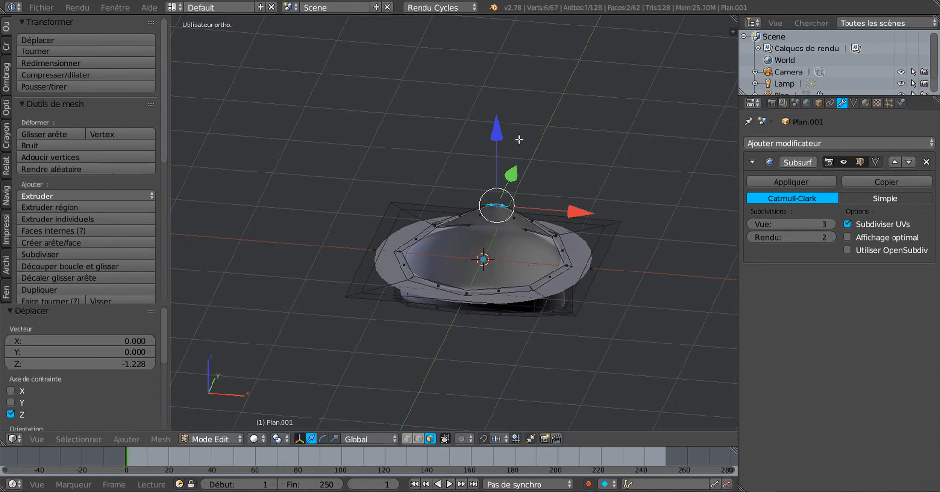
middle_drag(517, 139, 382, 406)
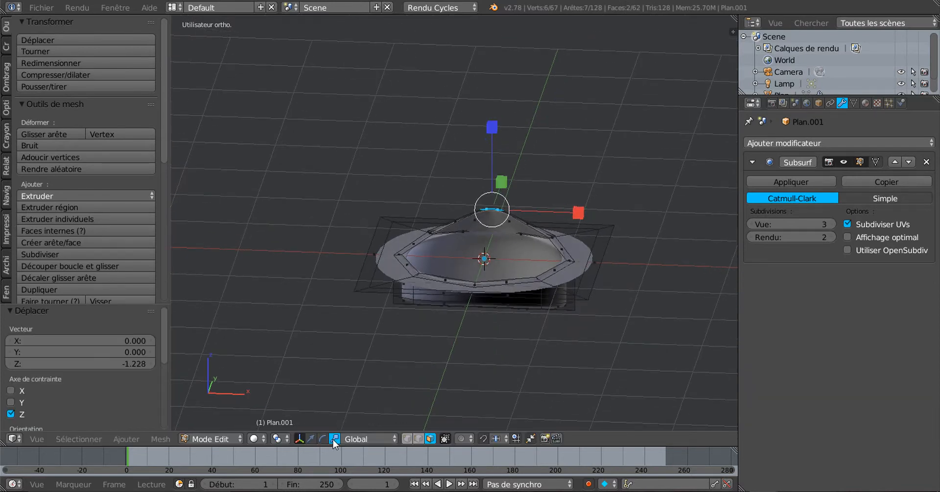
drag(581, 206, 717, 214)
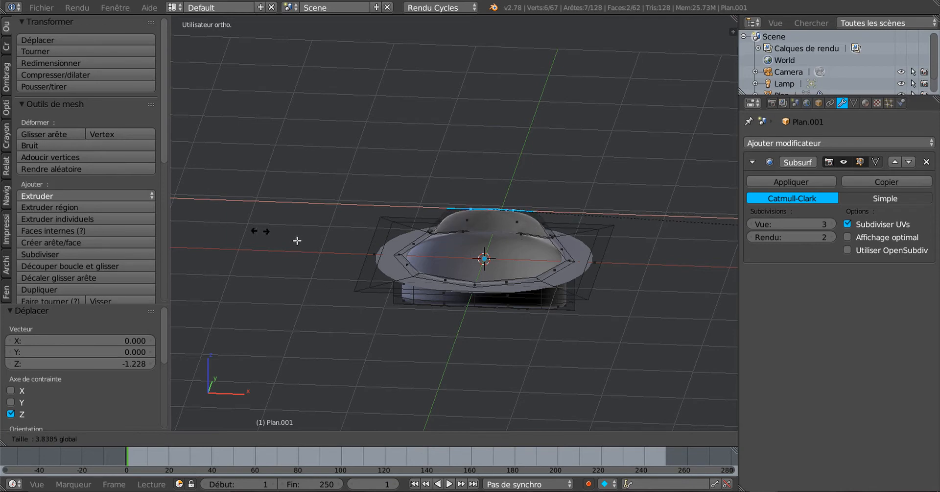
drag(282, 238, 278, 238)
Step: Examine the low widened hood from the side and from above in Object mode and Edit mode
middle_drag(455, 216, 311, 255)
key(Tab)
key(Tab)
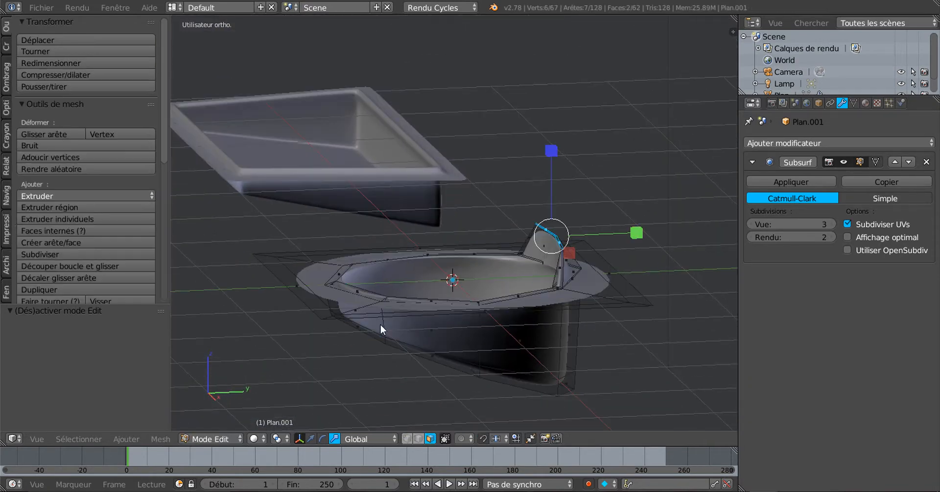
middle_drag(479, 357, 486, 381)
middle_drag(500, 346, 571, 378)
key(Tab)
scroll(550, 339, down, 1)
middle_drag(568, 310, 613, 259)
key(Tab)
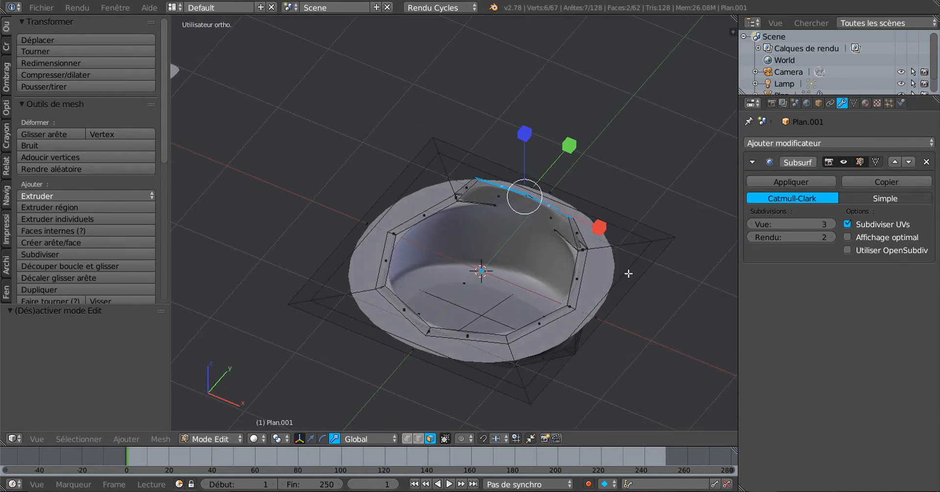
Step: Edge-slide the support loop just inside the rim's outer border fully inward, with a factor of 1.000
click(419, 438)
alt+right_click(618, 276)
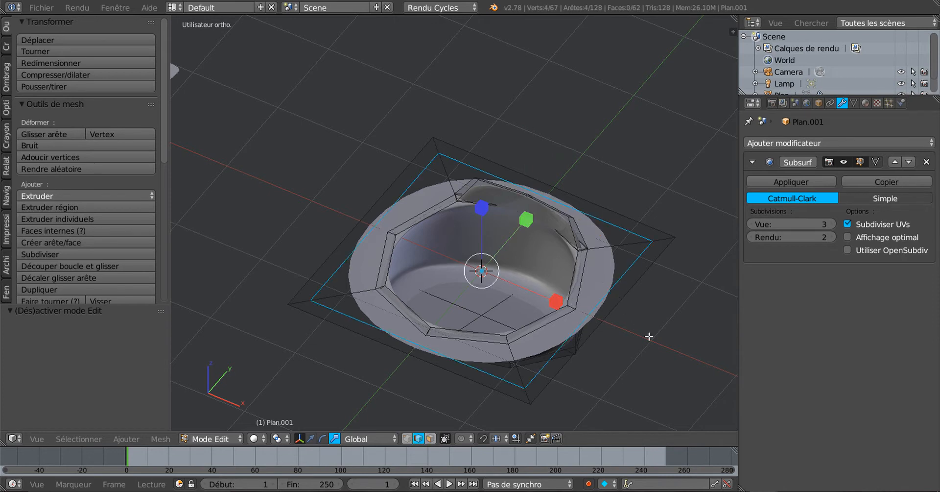
key(s)
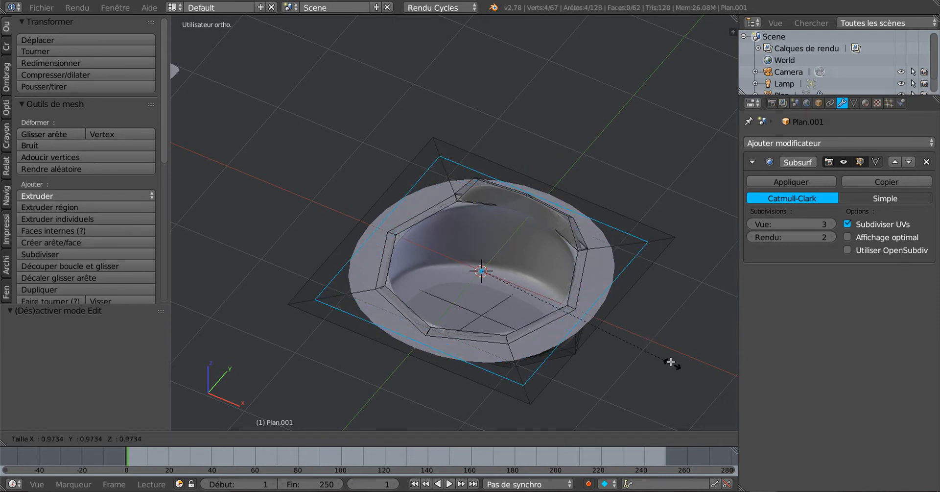
right_click(674, 366)
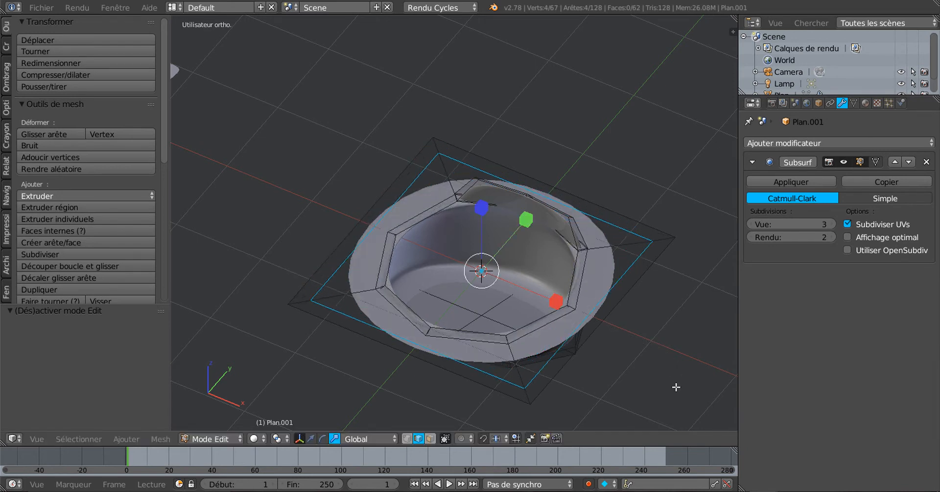
key(g)
key(g)
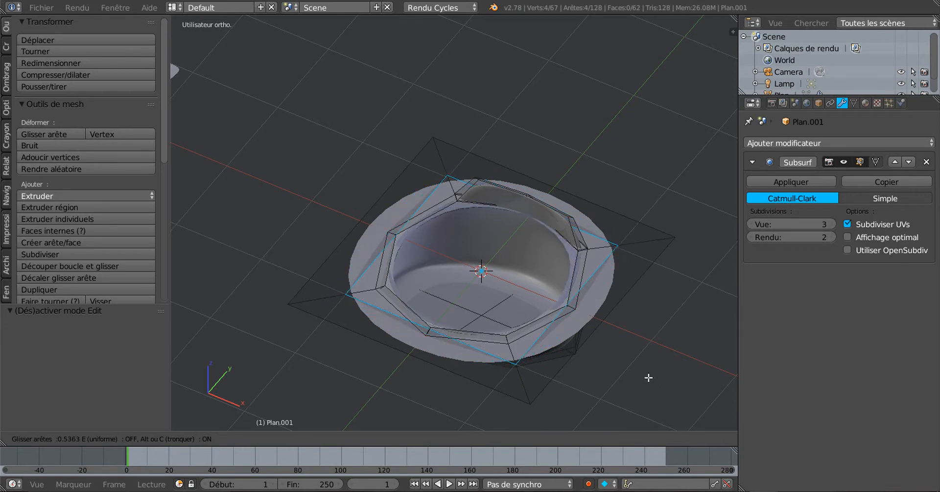
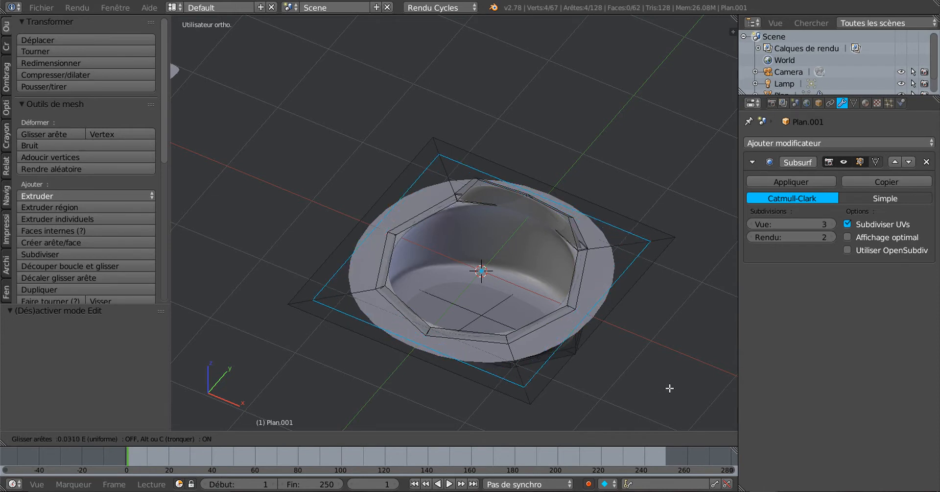
click(589, 370)
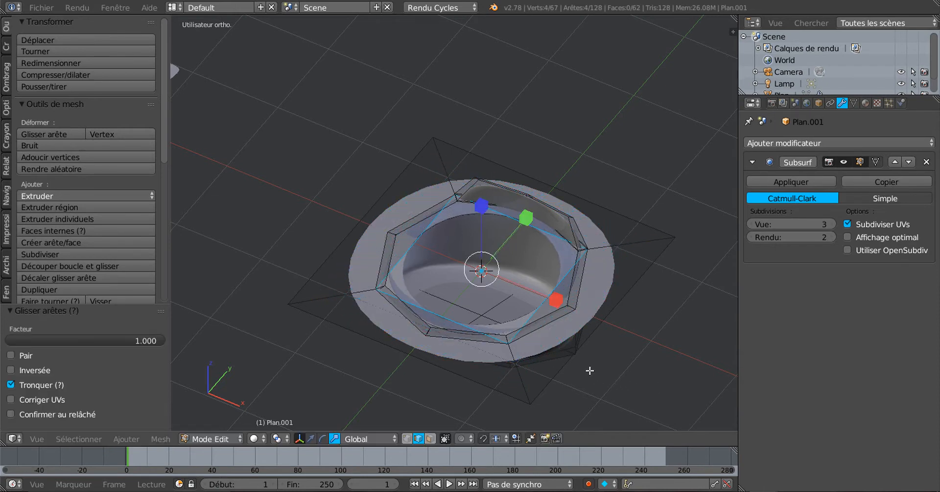
Step: Examine how the slid edge loop affects the smoothed rim and recess, comparing Object mode with Edit mode
key(Tab)
middle_drag(595, 414, 543, 349)
scroll(552, 388, up, 3)
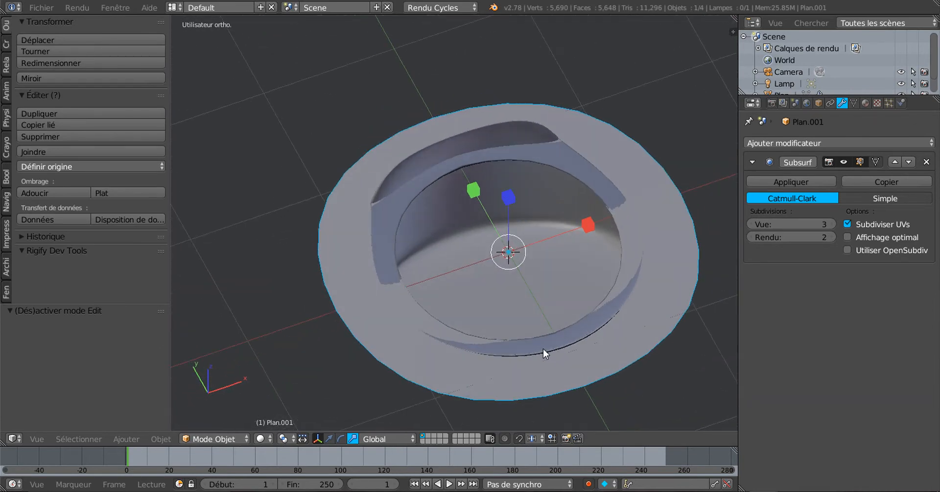
key(Tab)
key(Tab)
key(Tab)
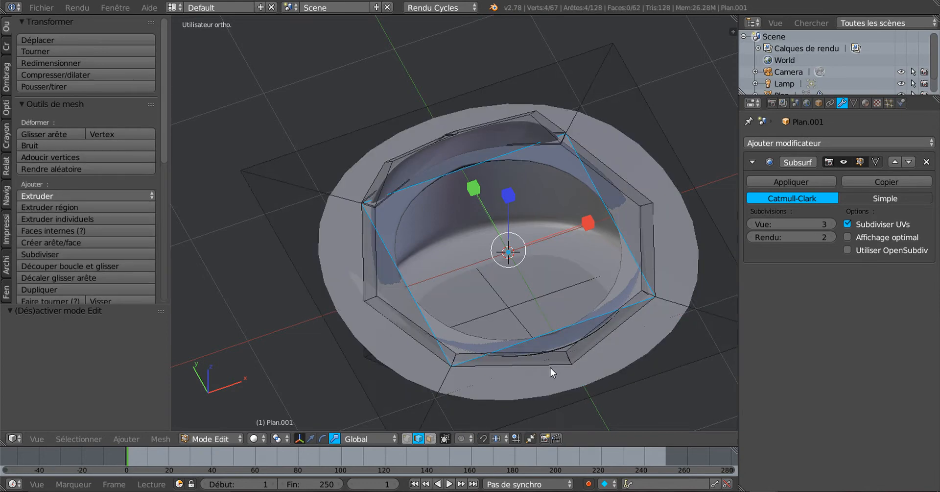
Step: Undo the edge slide and the edge loop selection on the rim
key(s)
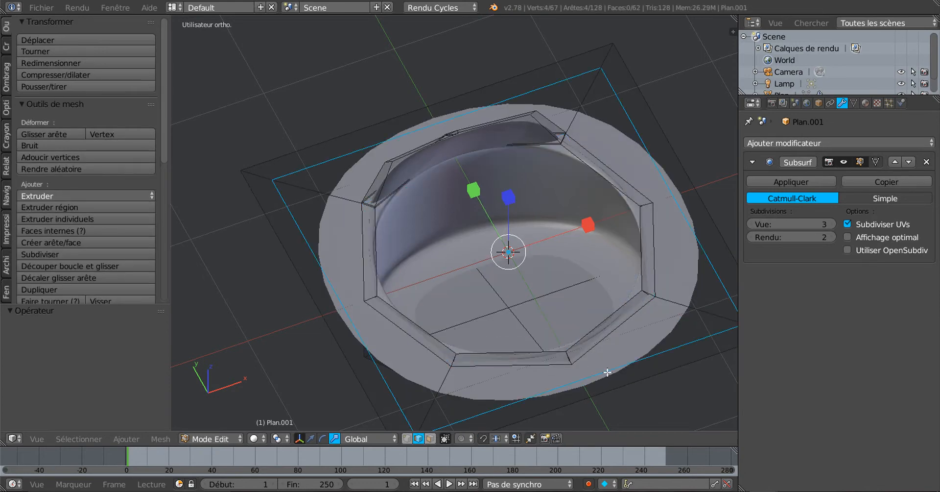
scroll(608, 373, down, 2)
key(ctrl+z)
Step: In Object mode, move the round recess -5.786 along X and 4.225 along Y, beside the trapezoidal recess
scroll(607, 372, down, 4)
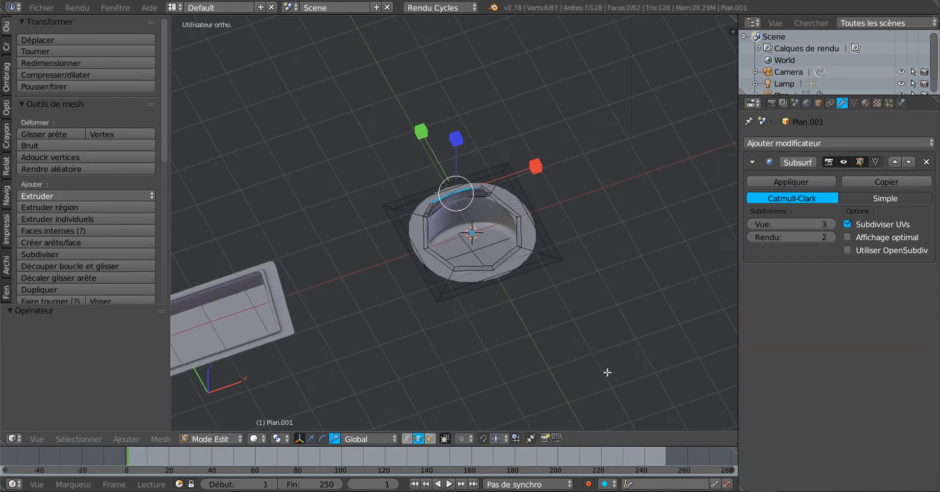
middle_drag(607, 372, 552, 358)
key(Tab)
scroll(545, 336, down, 4)
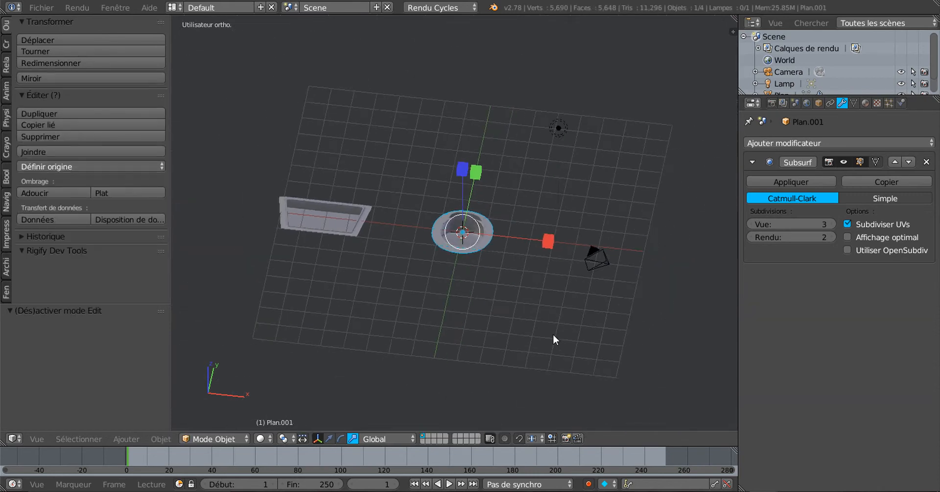
scroll(554, 338, up, 2)
click(331, 438)
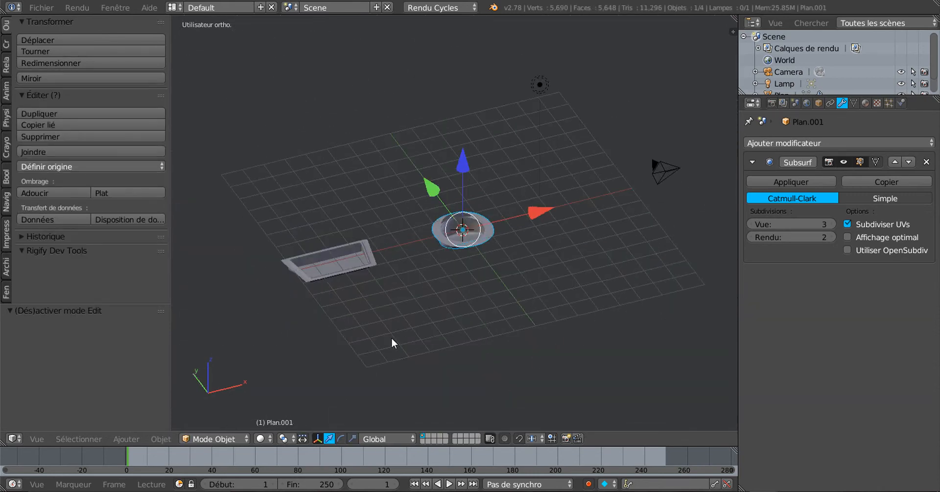
drag(559, 200, 424, 266)
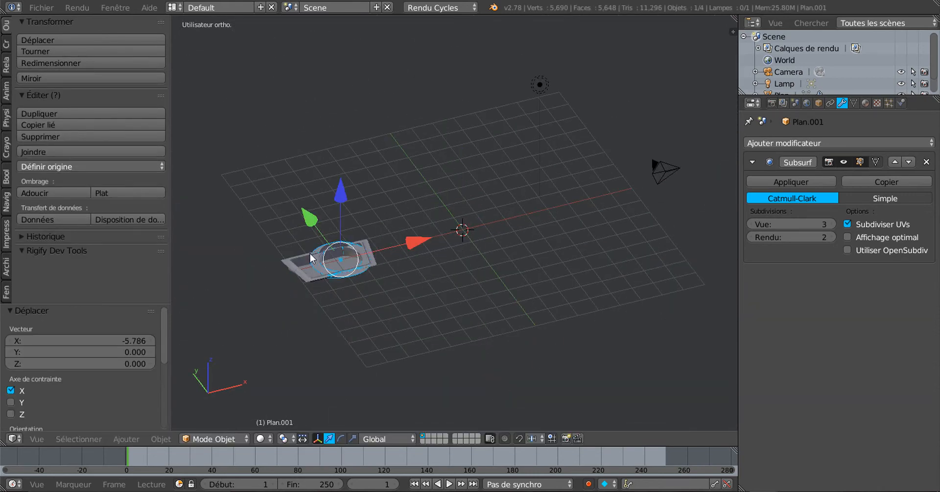
drag(303, 215, 256, 170)
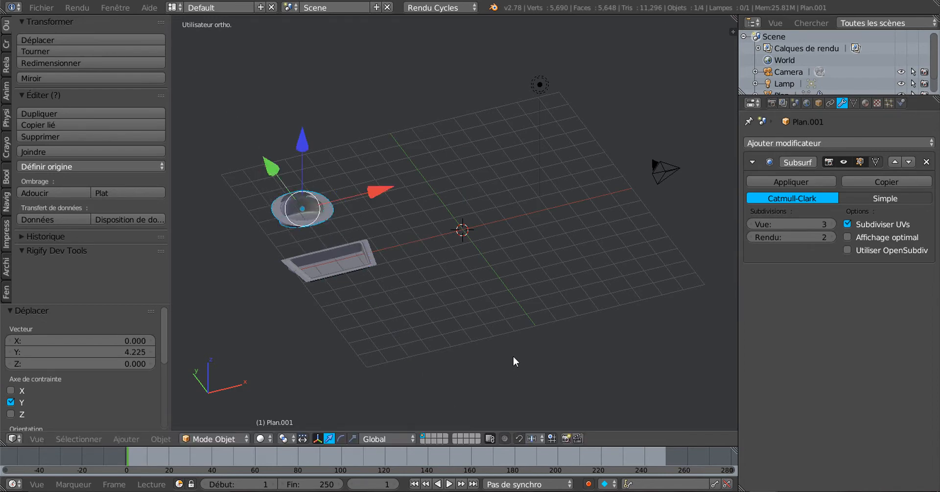
middle_drag(514, 356, 456, 318)
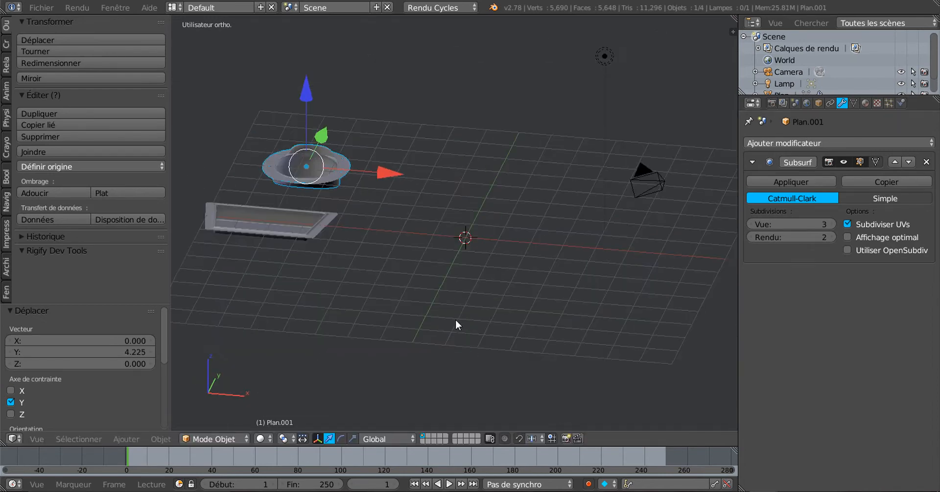
Step: Add a new mesh plane with radius 1.000 at the scene origin
click(7, 44)
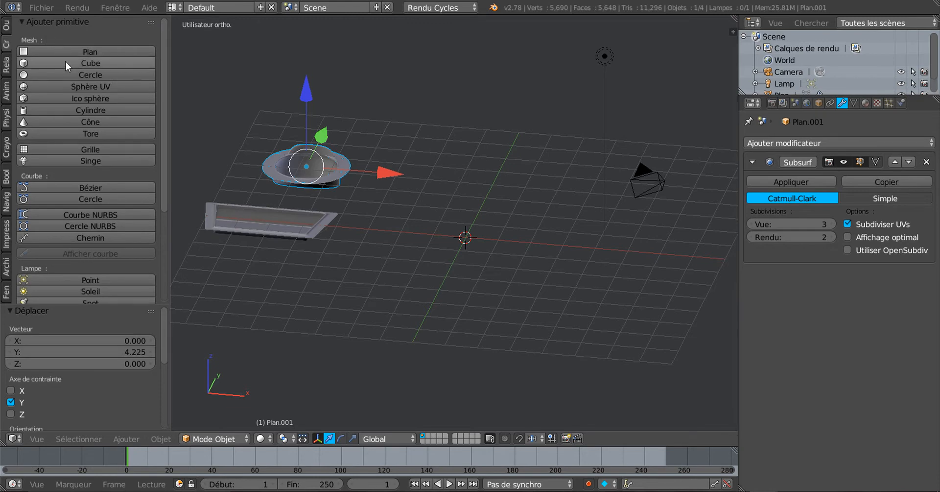
click(81, 50)
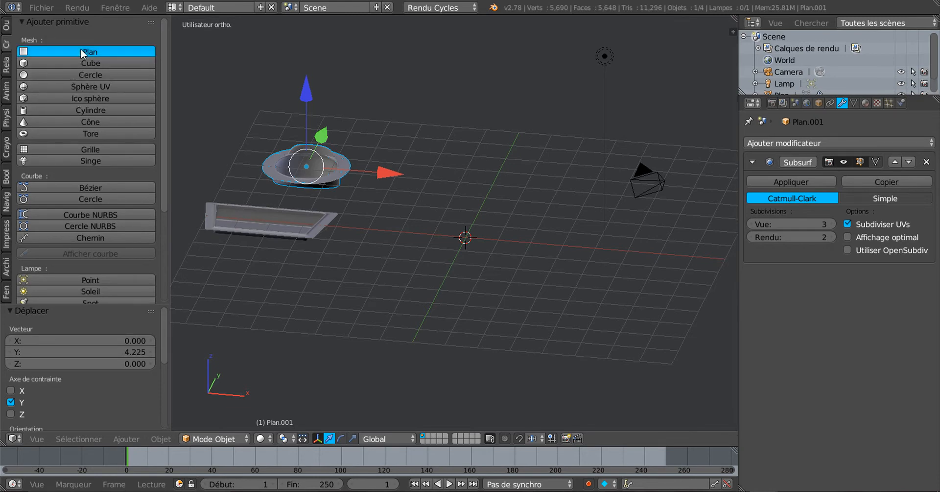
middle_drag(566, 305, 556, 326)
scroll(582, 378, up, 1)
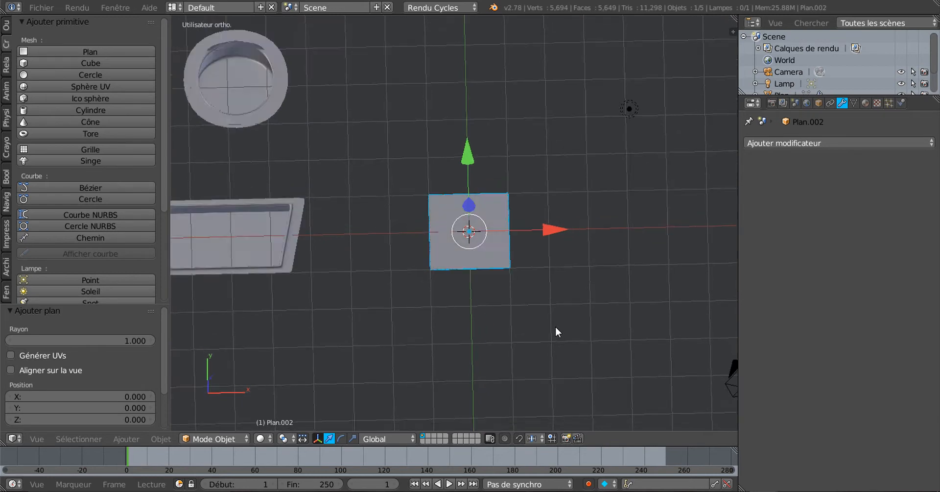
Step: Scale the new plane's front edge to 0.784 in Edit mode from the top view, making a trapezoid
key(KP_1)
key(KP_7)
key(Tab)
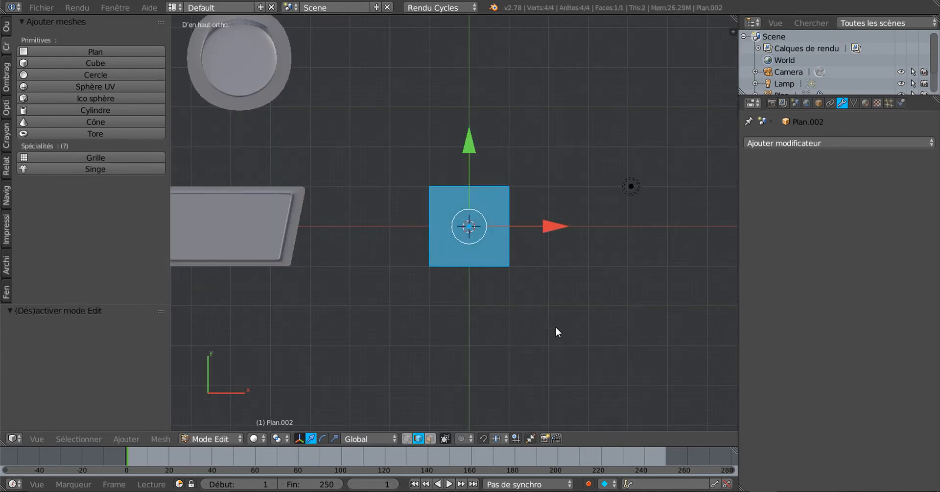
right_click(459, 268)
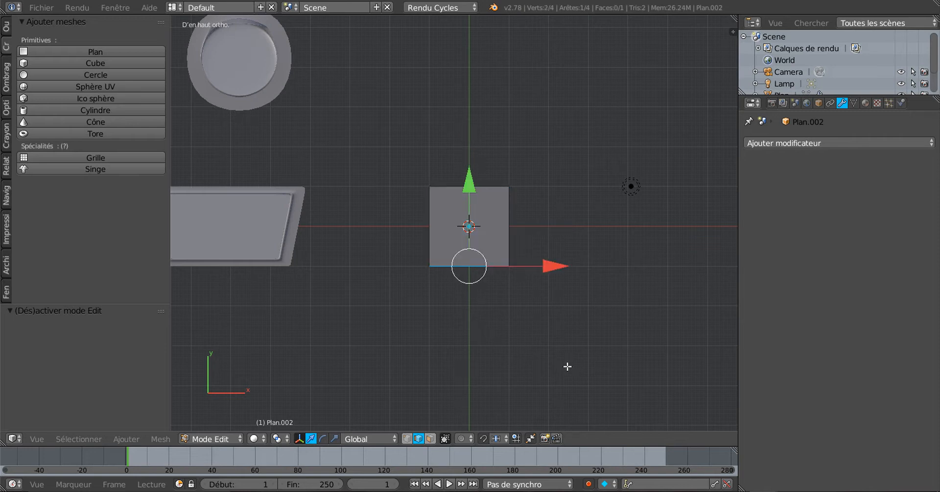
key(s)
click(554, 353)
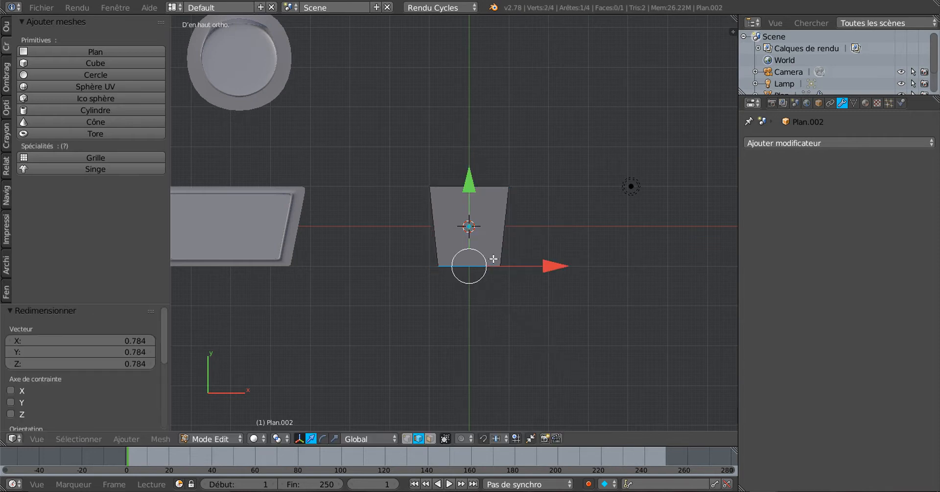
scroll(494, 258, up, 2)
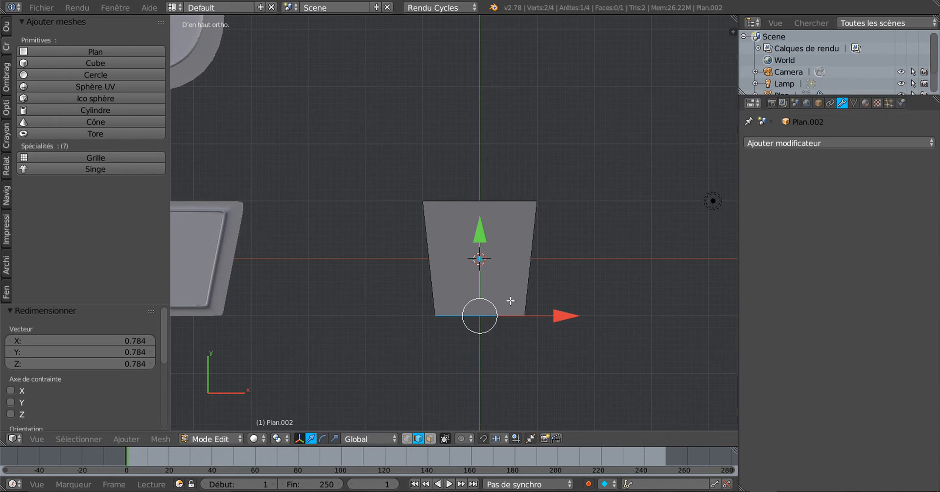
scroll(509, 294, up, 1)
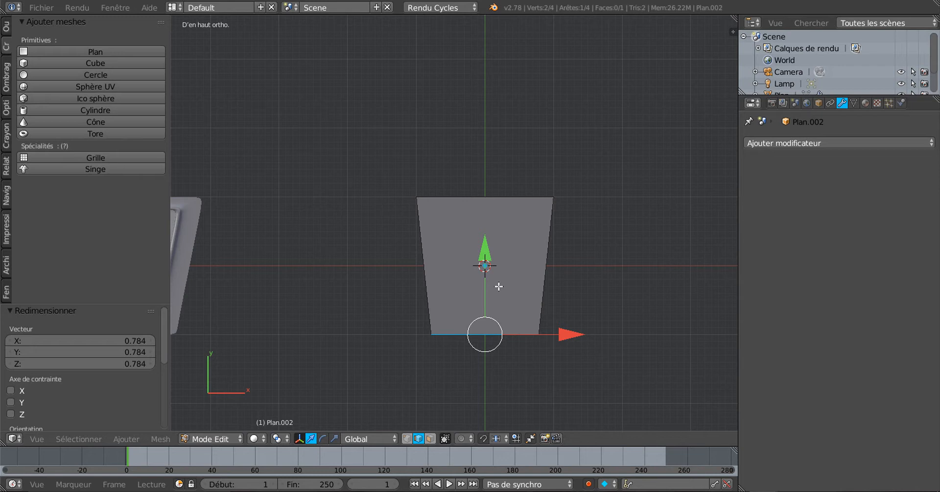
scroll(500, 275, up, 1)
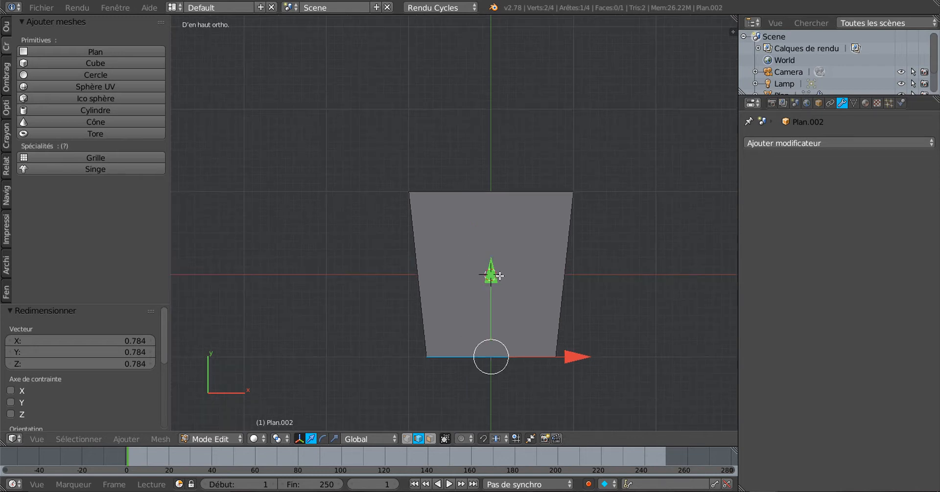
scroll(500, 275, down, 1)
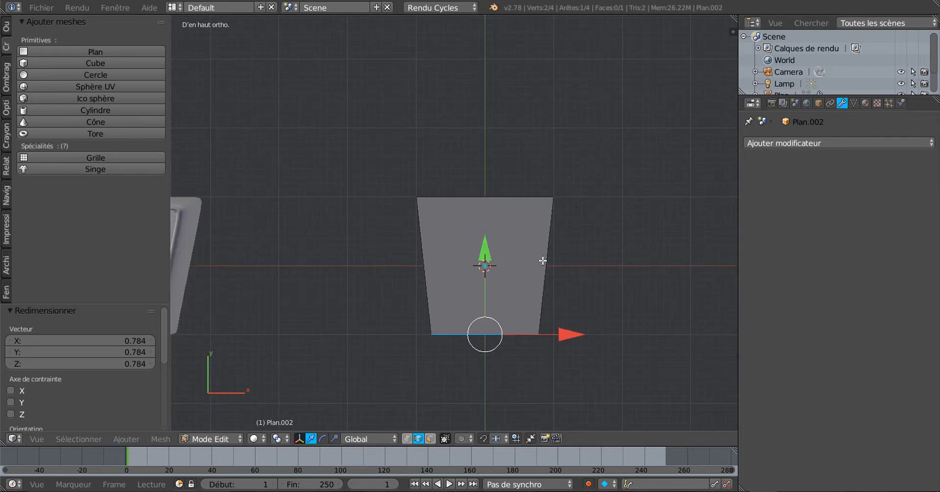
scroll(522, 264, up, 1)
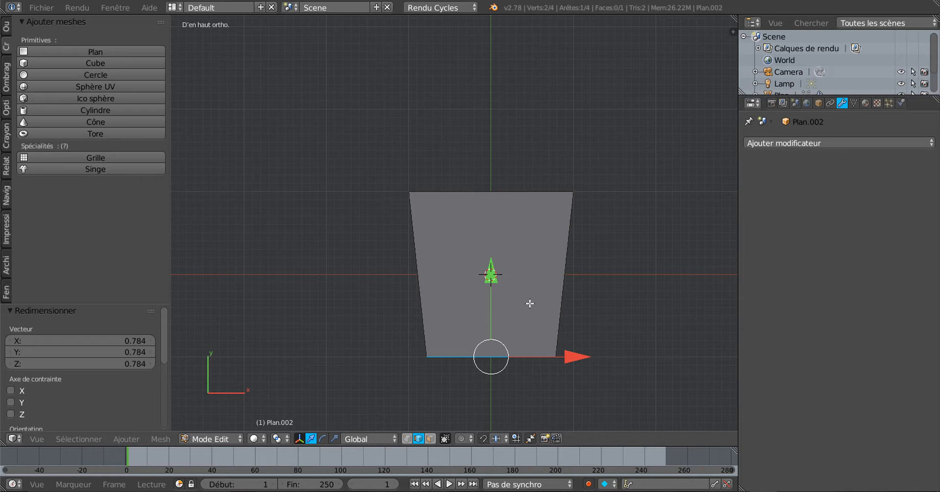
scroll(496, 301, up, 8)
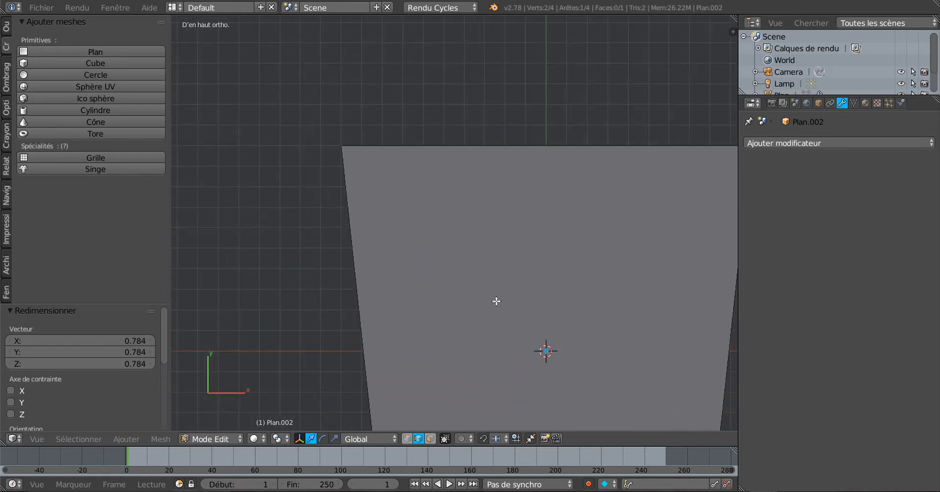
Step: Inset the trapezoid's face with a thickness of 0.1865, and inset the resulting inner face by 0.4913
scroll(496, 301, down, 6)
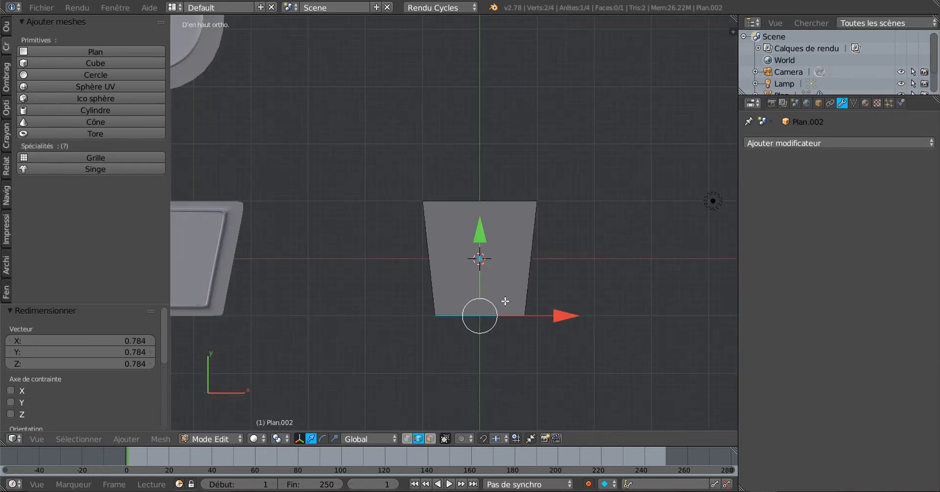
click(431, 439)
right_click(462, 266)
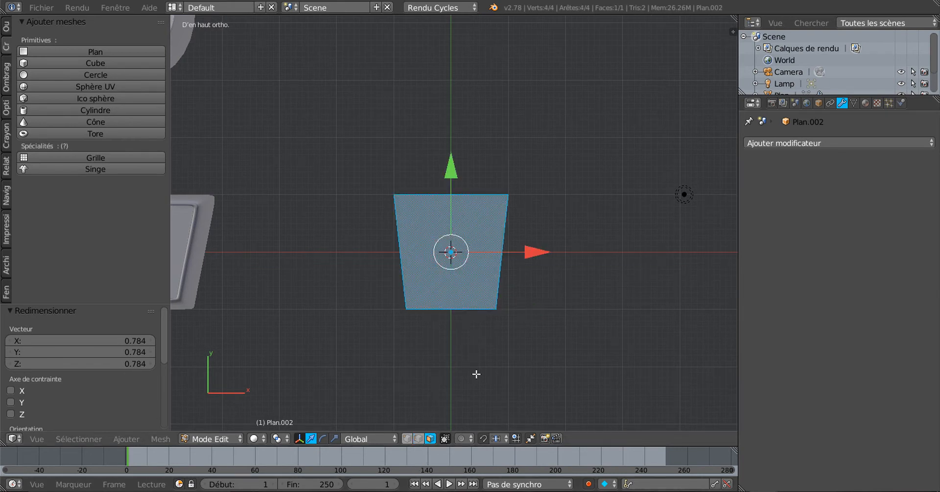
key(i)
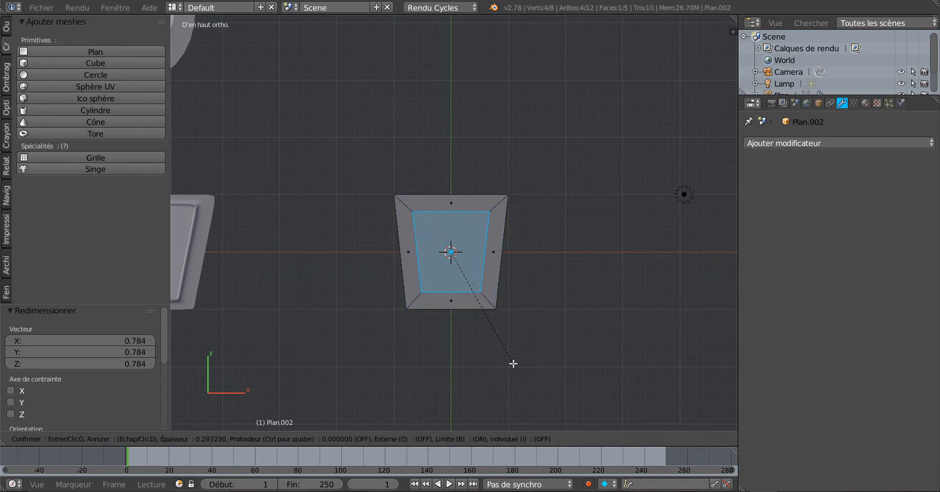
click(516, 368)
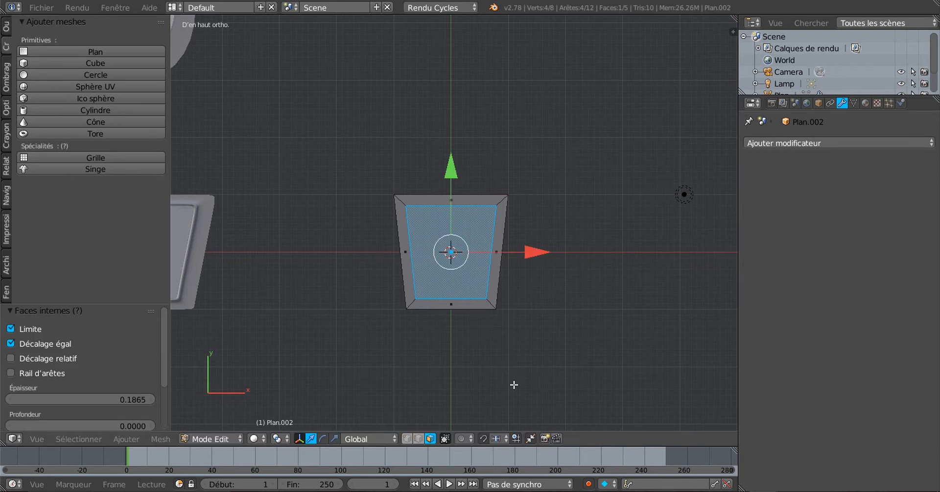
key(i)
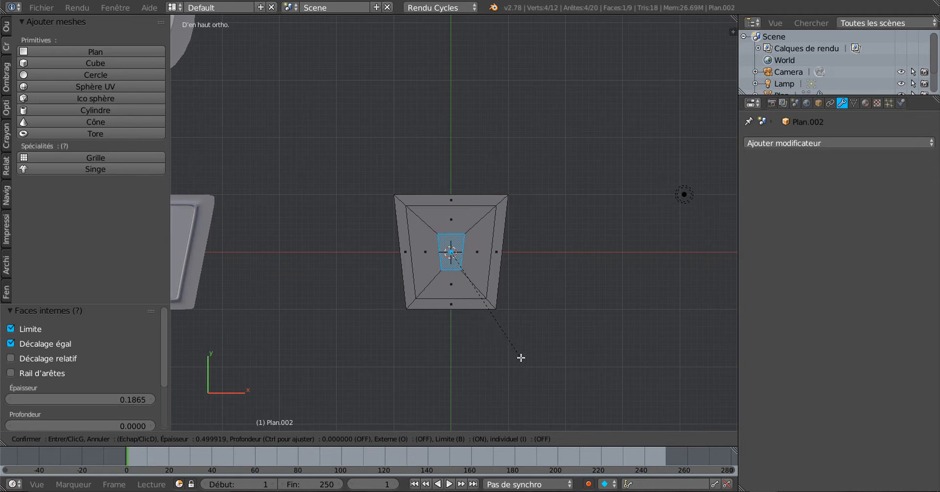
click(522, 358)
Step: Subdivide the small central face twice with one cut each time
scroll(463, 326, up, 2)
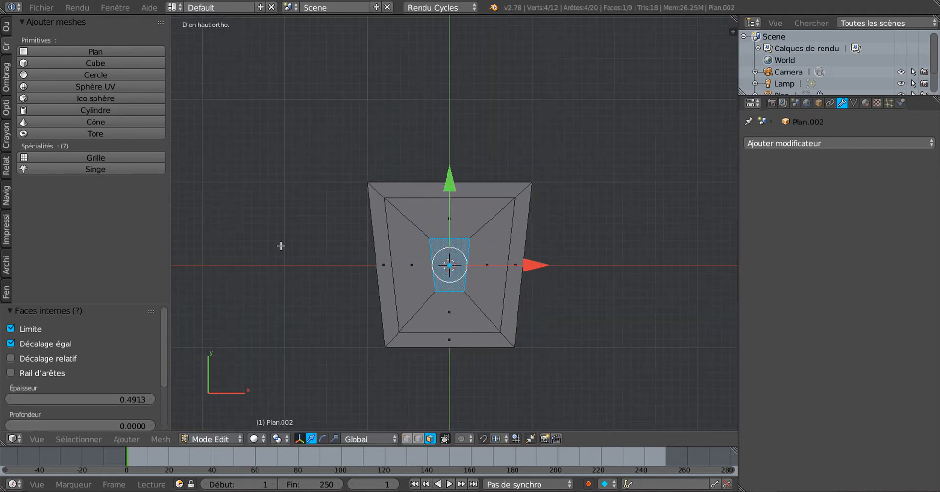
click(6, 28)
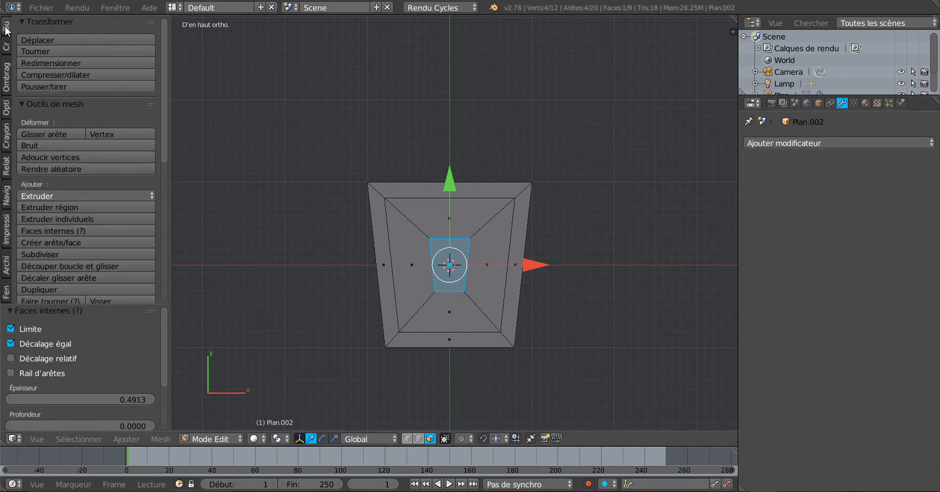
scroll(39, 229, down, 2)
click(42, 206)
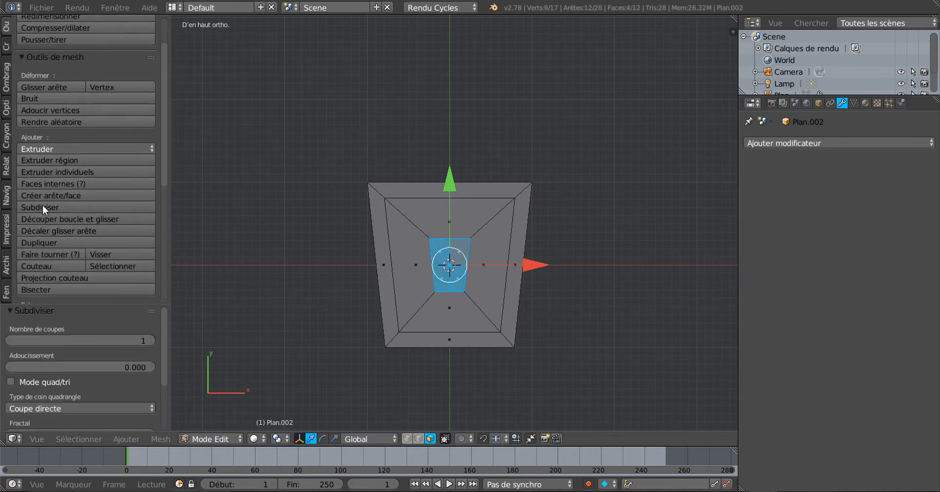
click(43, 205)
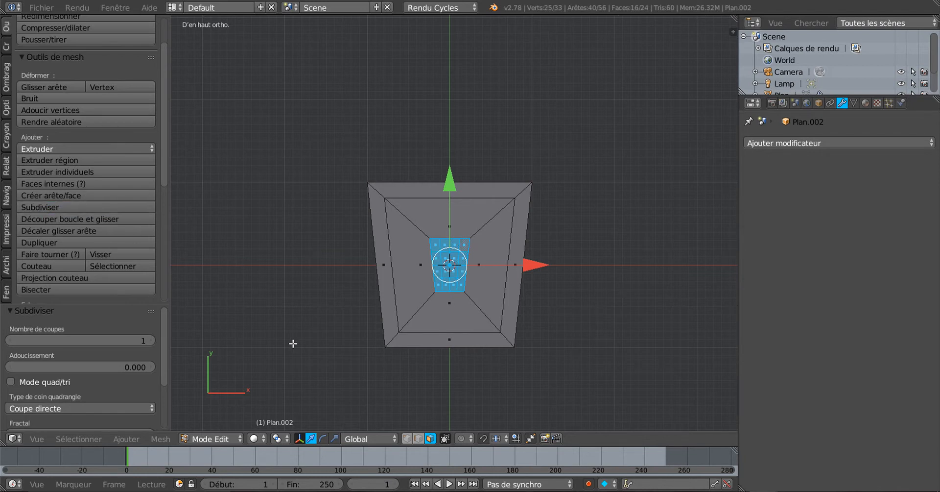
Step: Reshape the subdivided central faces into a circle with the LoopTools Circle command, using the Best fit method
scroll(365, 368, up, 1)
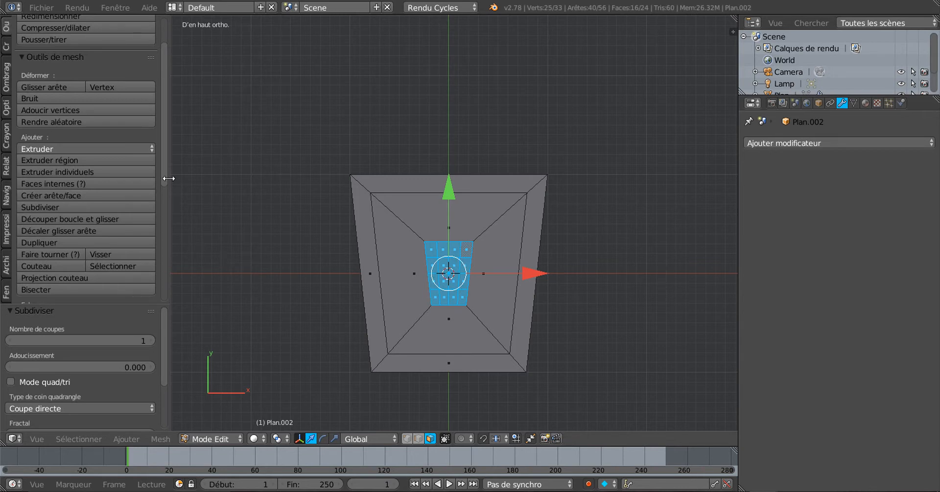
drag(166, 169, 166, 260)
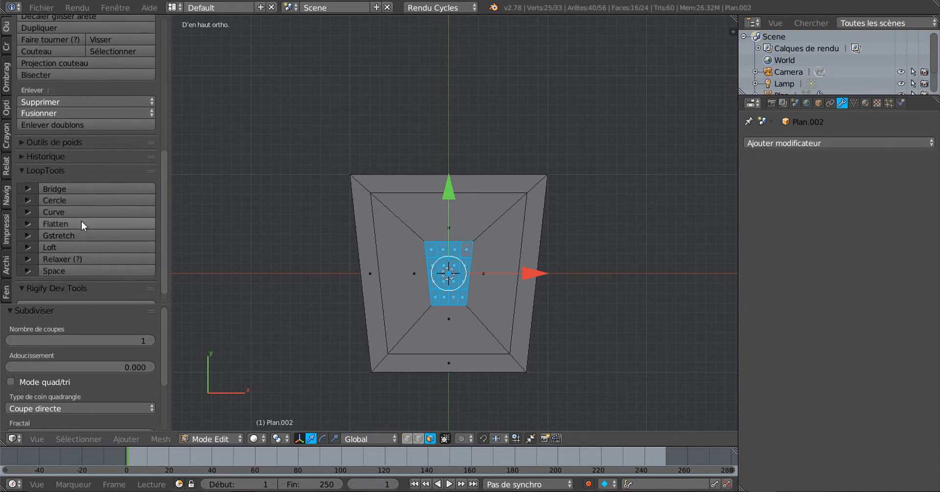
click(66, 201)
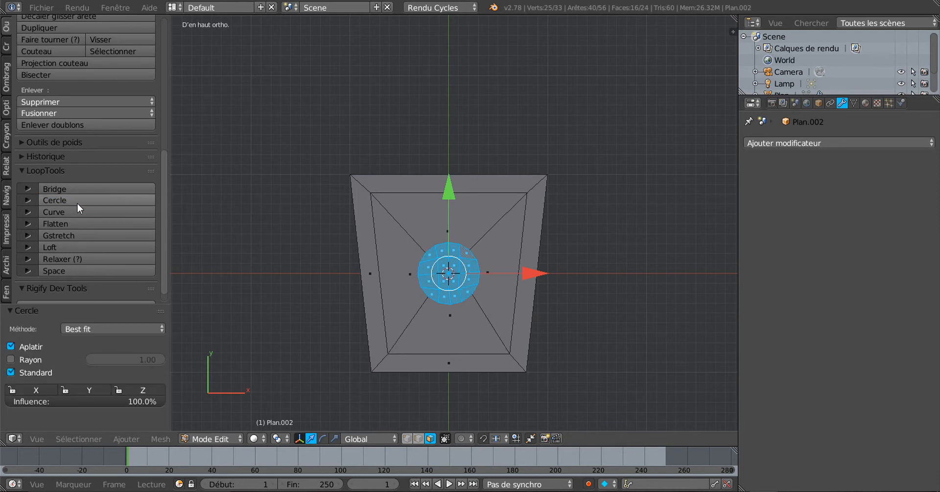
Step: Scale the central circle to 0.960 along the X axis
scroll(547, 341, up, 2)
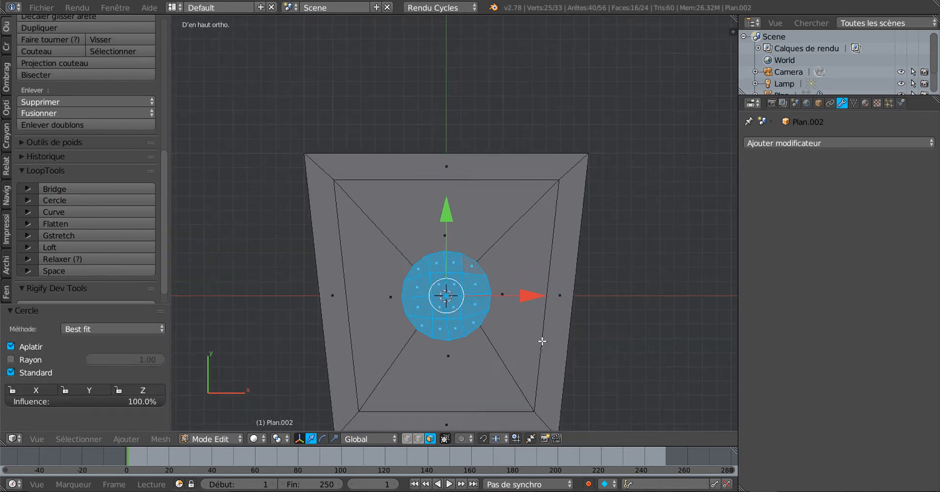
click(335, 439)
mouse_move(533, 295)
mouse_down()
mouse_move(520, 295)
mouse_move(532, 296)
mouse_up()
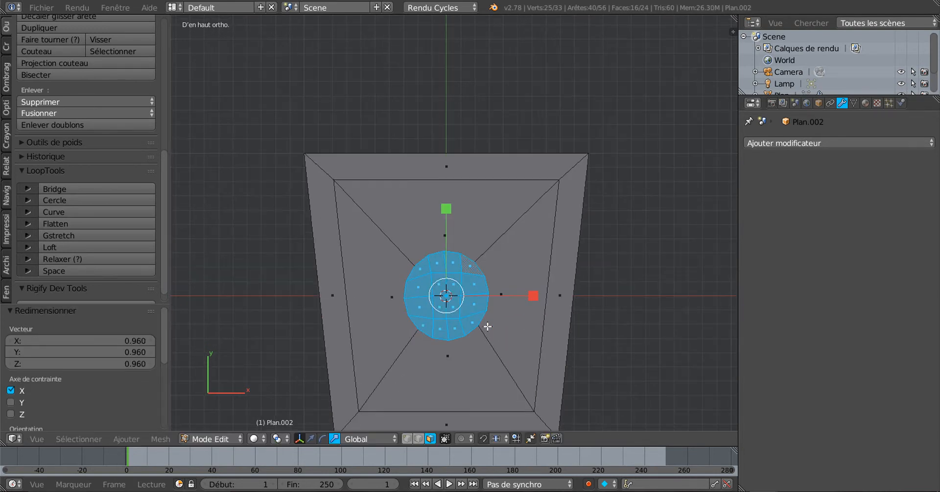
Step: Shrink the central circle uniformly by a factor of 0.326 and again by 0.576
key(s)
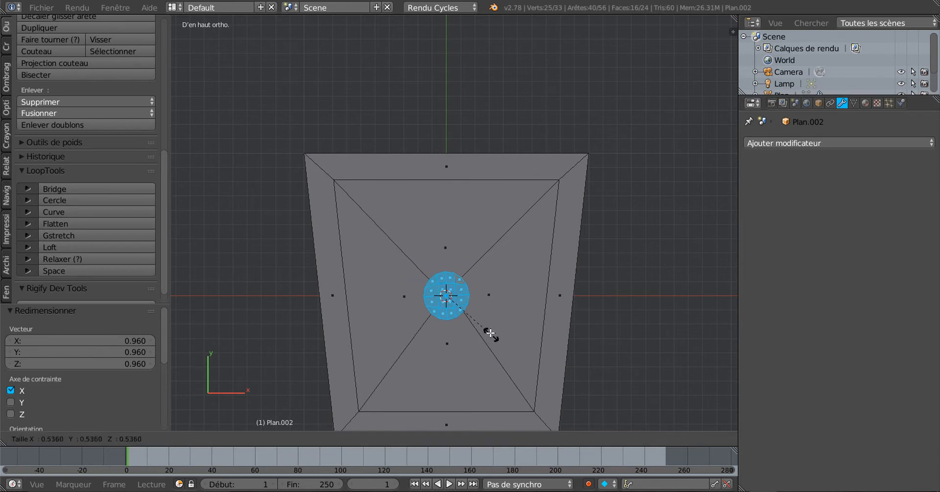
click(476, 316)
middle_drag(425, 372, 512, 291)
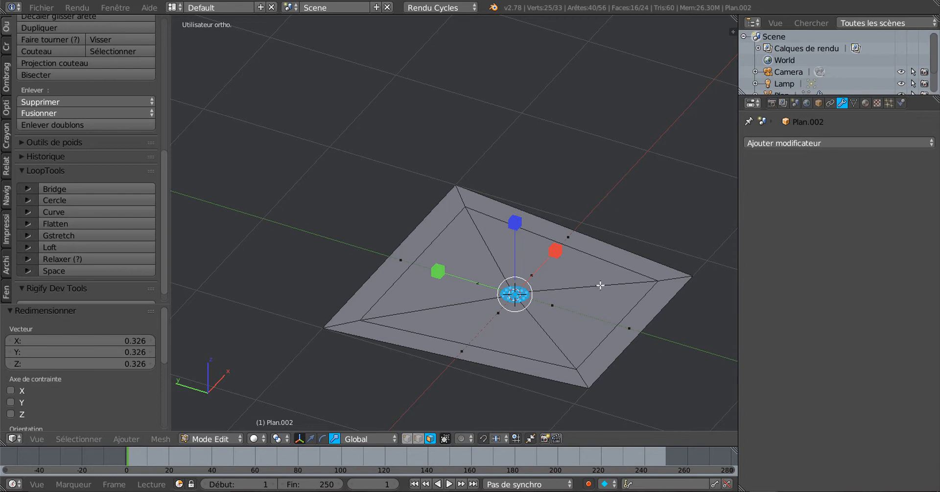
key(s)
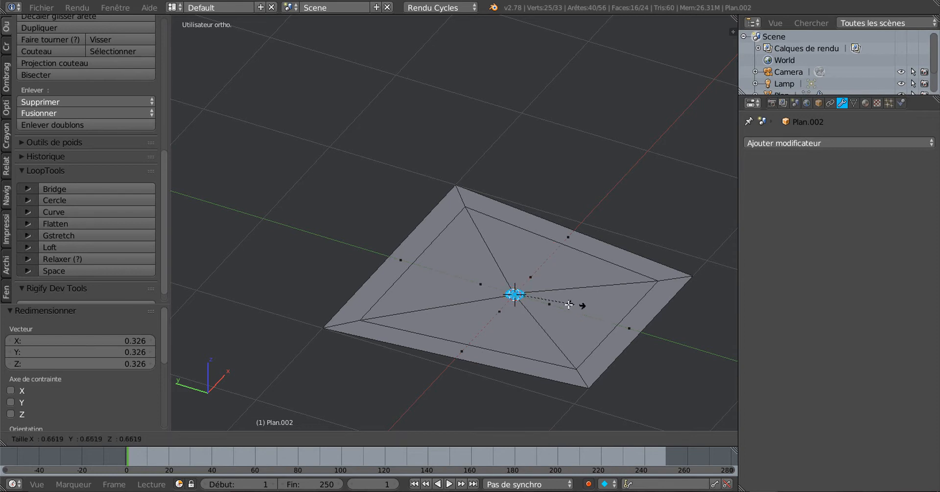
click(569, 304)
Step: Enlarge the central circle uniformly by a factor of 7.865, with the manipulator set to translation
scroll(561, 300, up, 6)
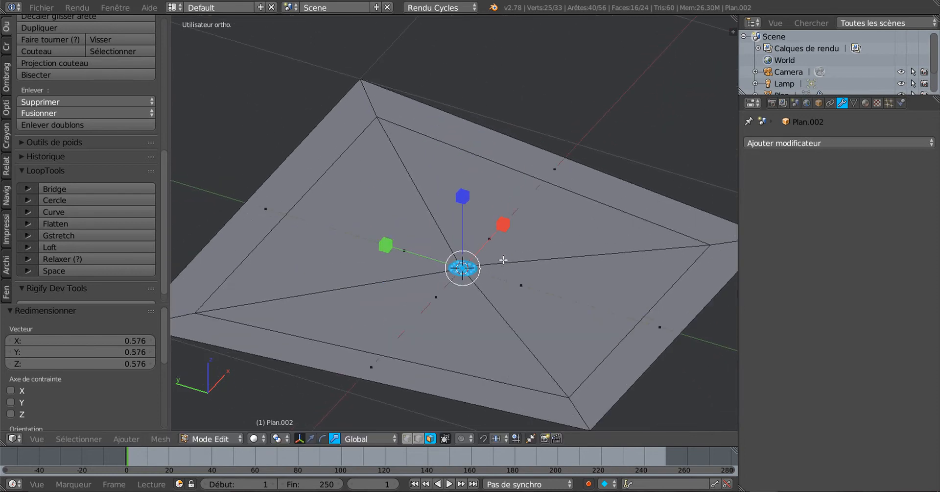
middle_drag(515, 262, 453, 329)
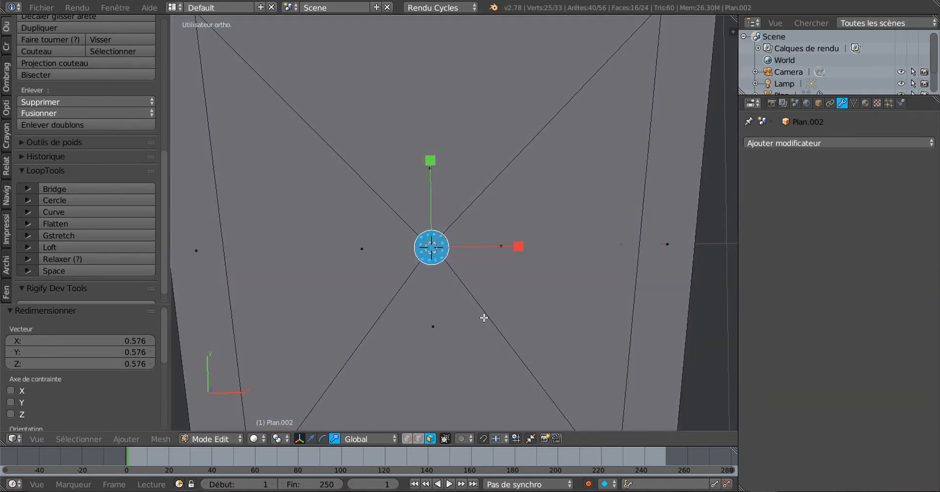
middle_drag(444, 307, 443, 286)
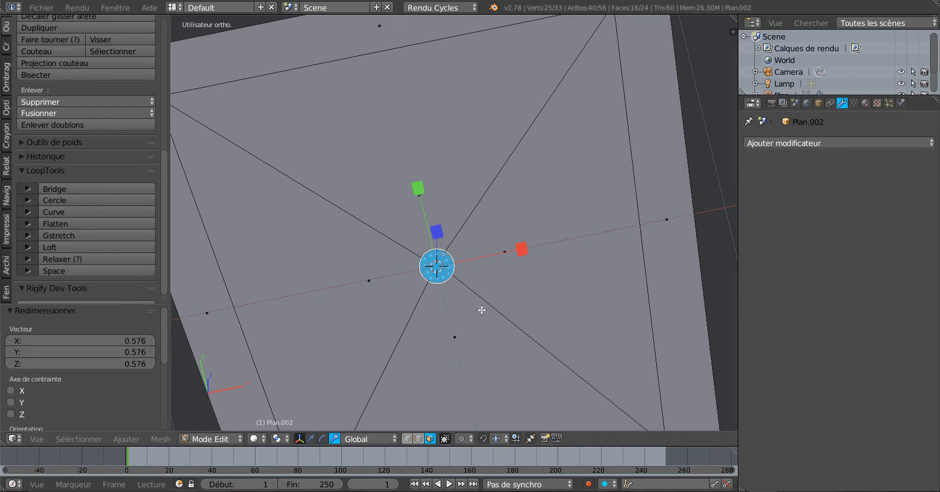
middle_drag(504, 317, 480, 294)
scroll(485, 295, down, 2)
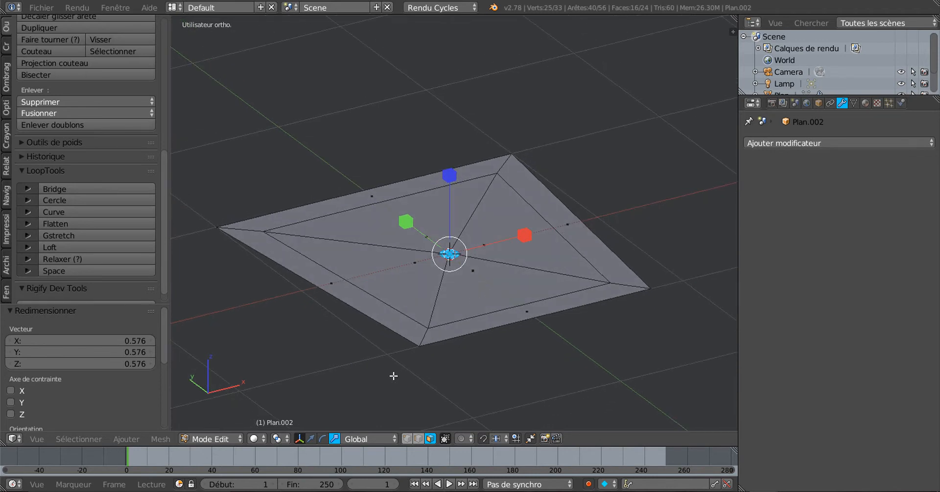
click(311, 439)
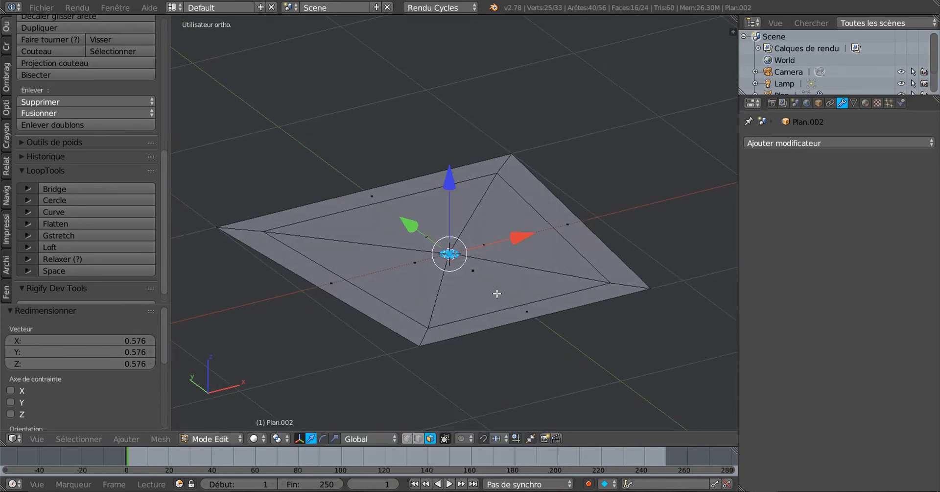
key(s)
click(441, 421)
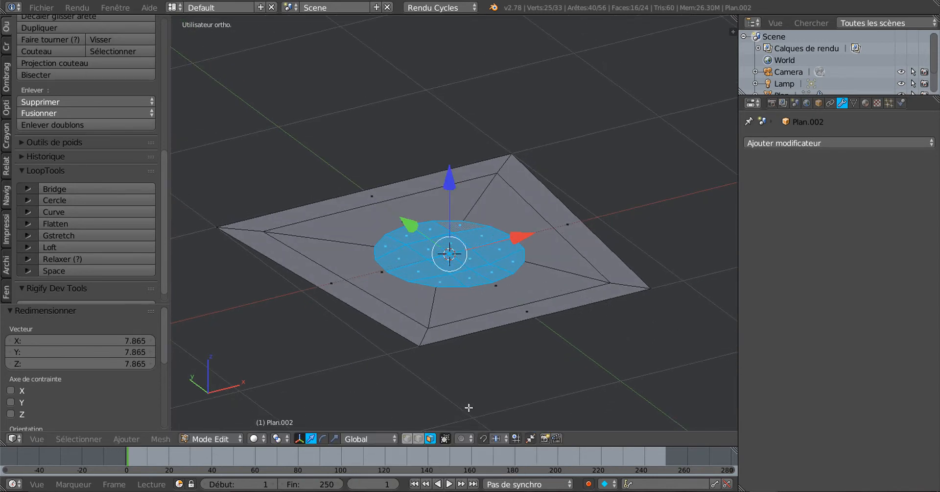
Step: Extrude the circular faces and raise them 0.978 along Z to form a cylinder on the trapezoid
middle_drag(469, 408, 483, 388)
scroll(484, 388, down, 2)
key(e)
right_click(534, 329)
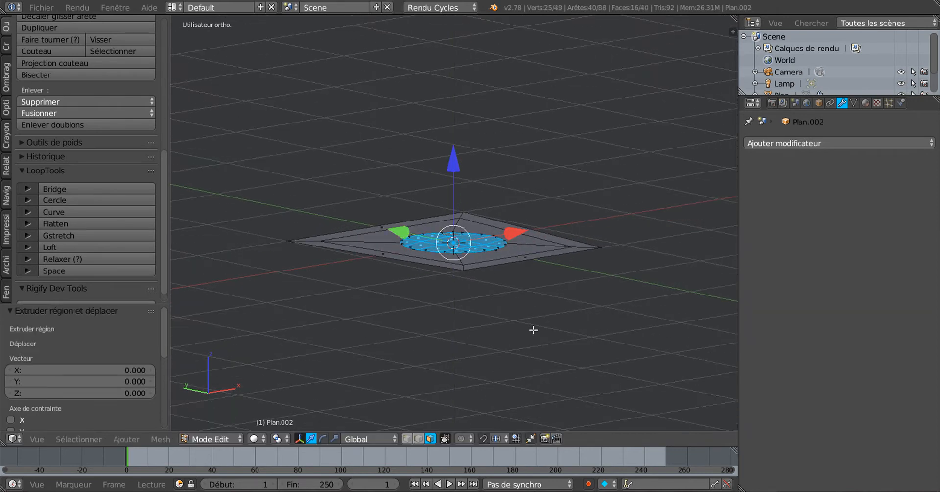
drag(455, 154, 446, 53)
Step: Select an inner edge on the cylinder's top cap in edge selection mode
middle_drag(446, 53, 440, 304)
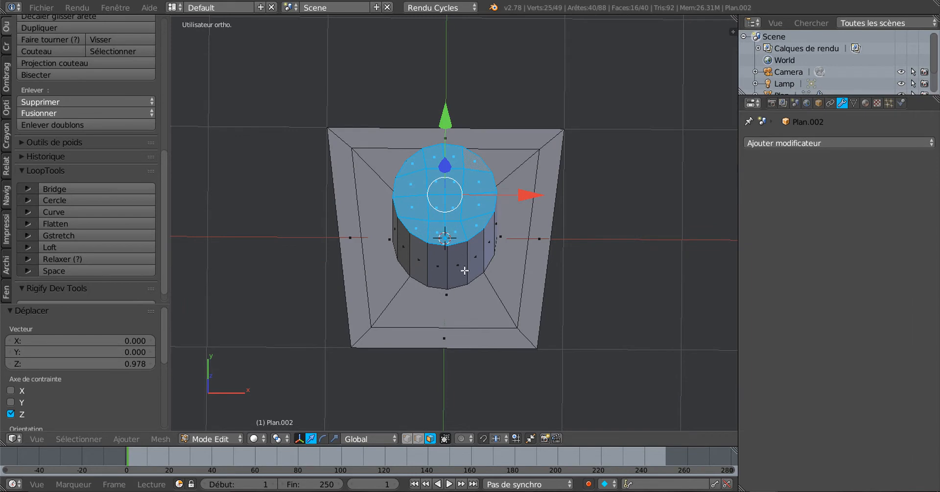
click(422, 439)
right_click(477, 185)
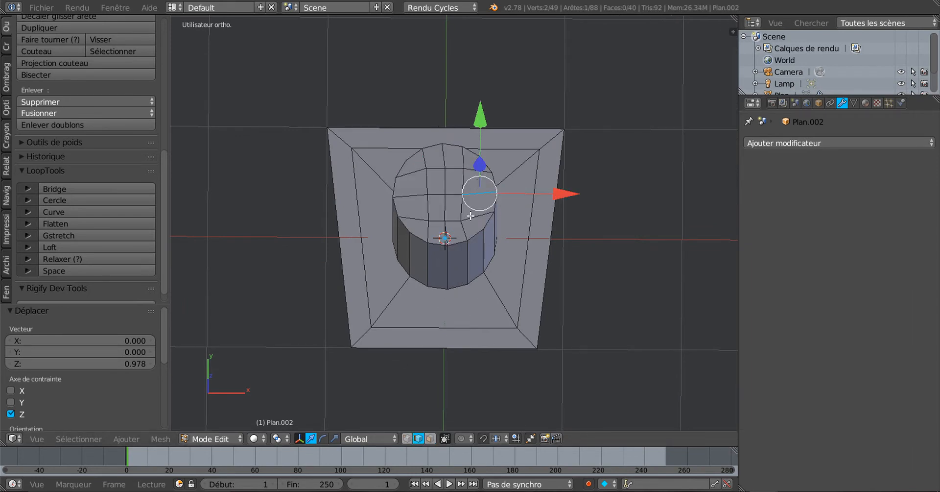
Step: Extrude the eight central faces of the cylinder's top cap upward along Z by about 0.38
click(430, 439)
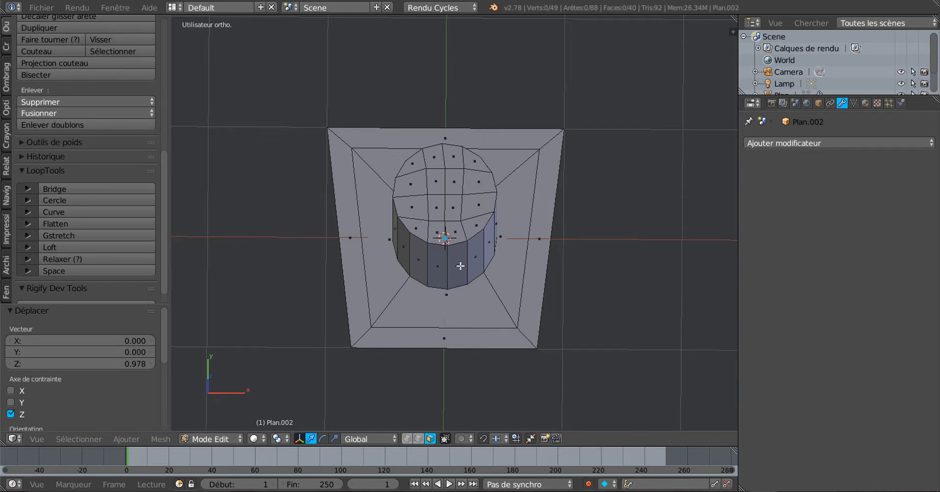
right_click(475, 187)
shift+right_click(474, 198)
shift+right_click(455, 207)
shift+right_click(435, 207)
shift+right_click(419, 207)
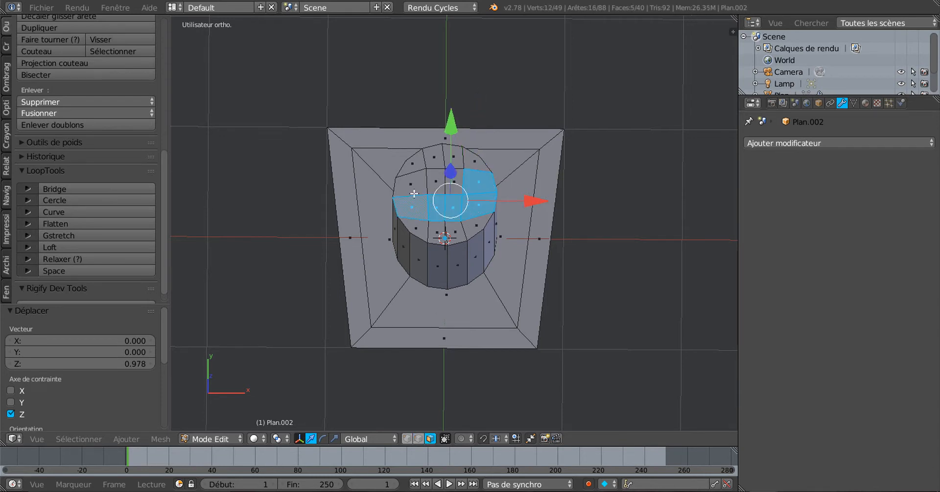
shift+right_click(412, 189)
shift+right_click(439, 183)
shift+right_click(446, 182)
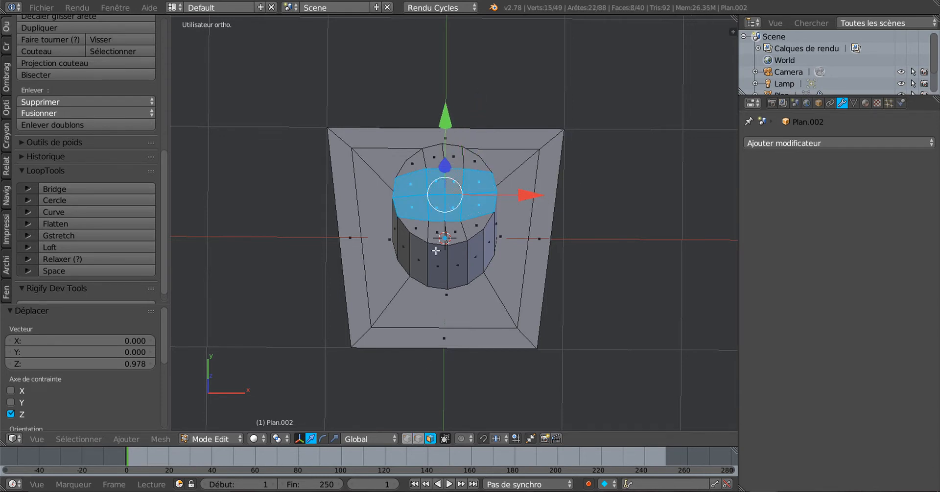
middle_drag(451, 183, 527, 224)
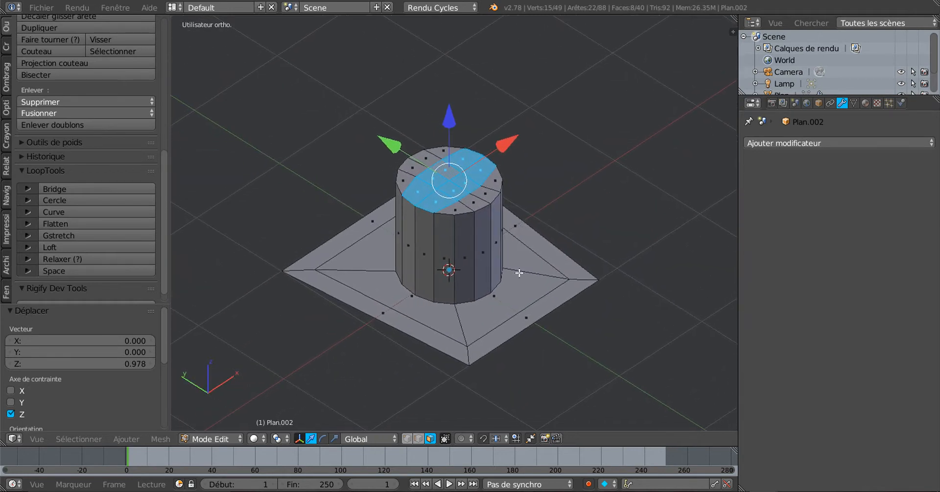
key(e)
right_click(520, 269)
drag(450, 121, 450, 86)
middle_drag(524, 275, 521, 246)
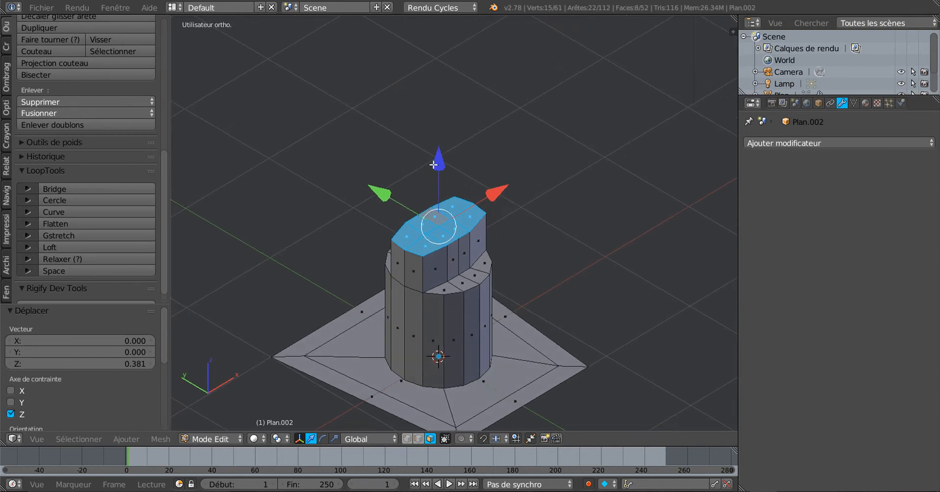
Step: Raise the extruded top faces further along Z and narrow them along Y by a factor of about 0.233
drag(442, 159, 450, 116)
middle_drag(576, 229, 630, 326)
drag(495, 151, 502, 112)
middle_drag(582, 198, 575, 205)
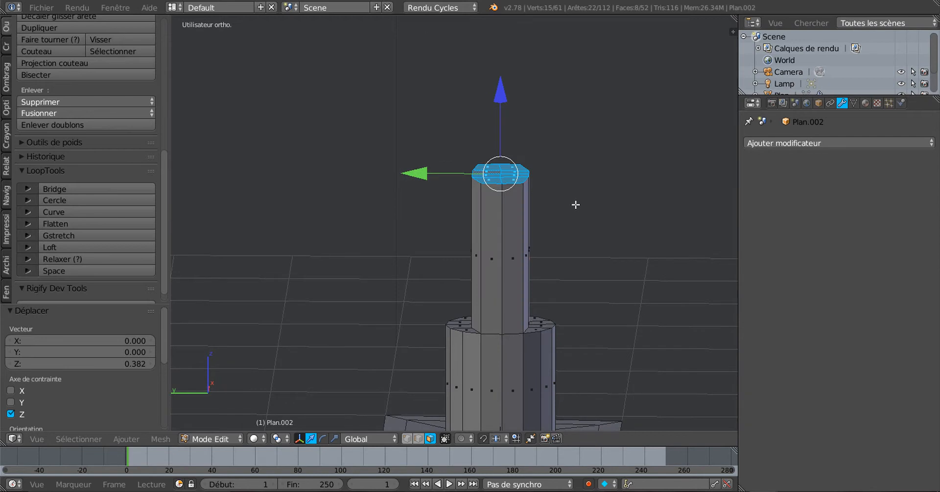
click(335, 438)
drag(420, 174, 486, 176)
Step: Add a loop cut near the base of the tapered blade and scale it along Y by about 0.495
key(ctrl+r)
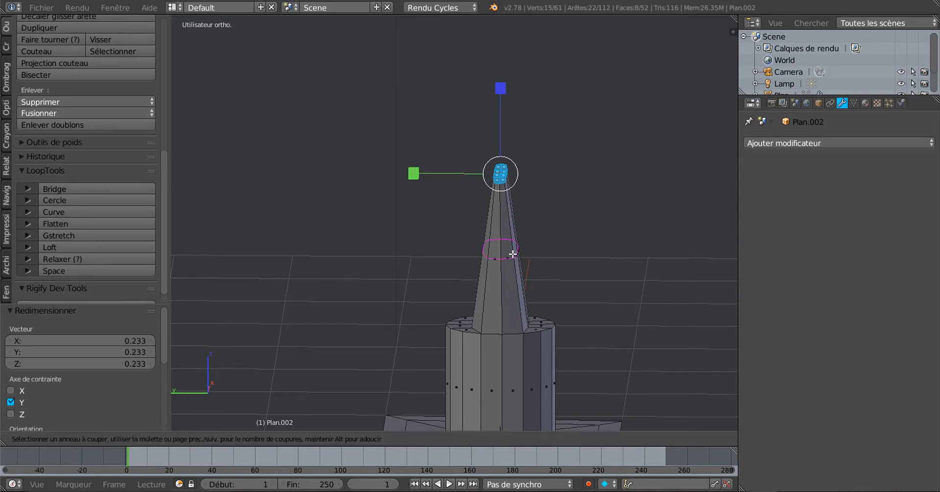
click(514, 252)
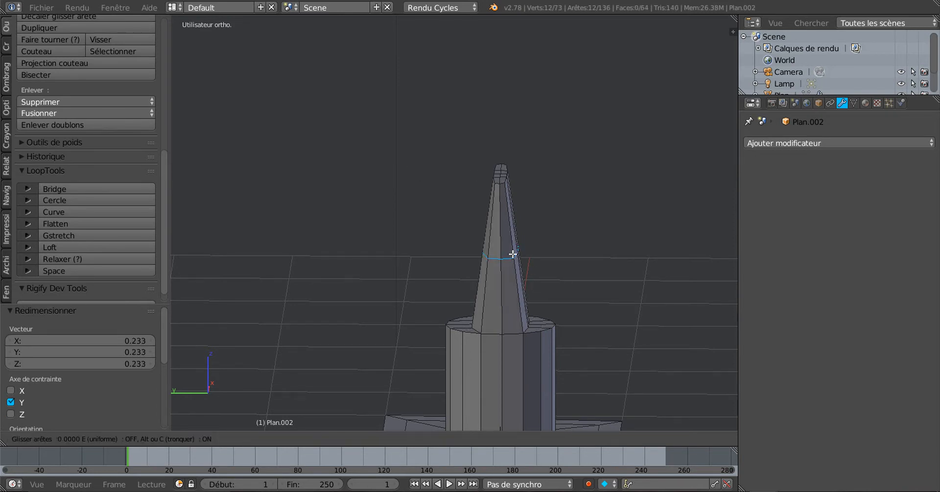
click(518, 324)
drag(423, 321, 458, 319)
Step: In wireframe display, select all the blade's top vertices and widen them along X by a factor of about 1.871
mouse_move(497, 309)
middle_down()
mouse_move(433, 269)
mouse_move(443, 265)
middle_up()
key(z)
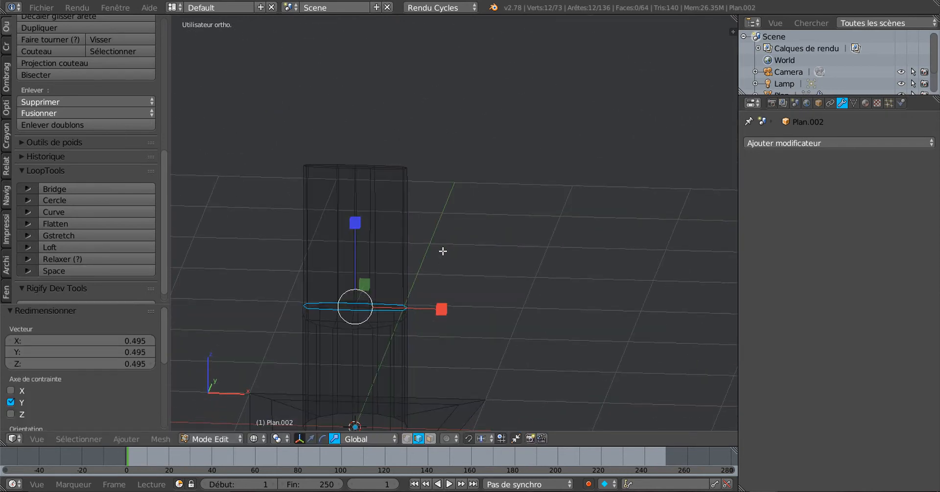
key(a)
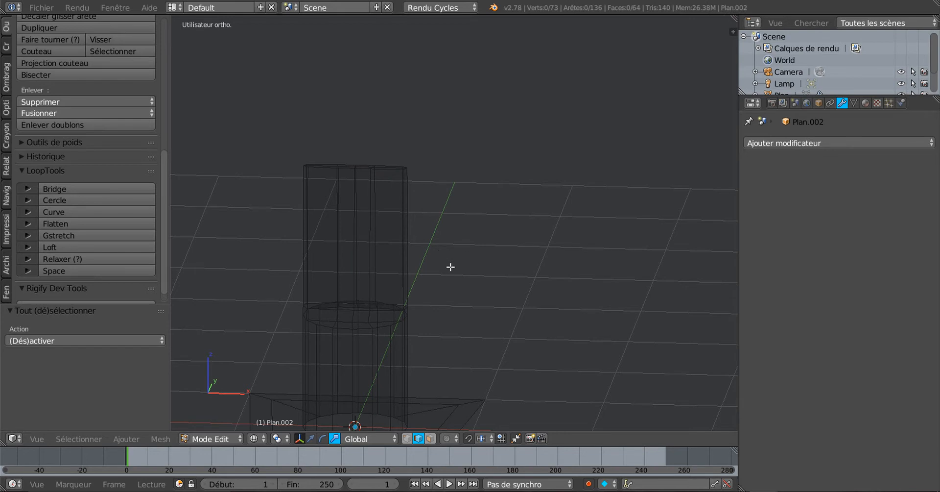
right_click(444, 198)
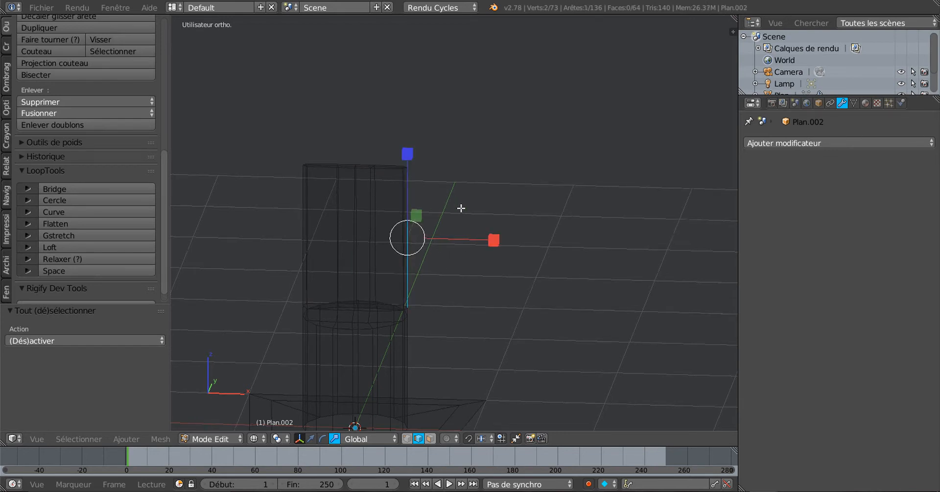
key(KP_Decimal)
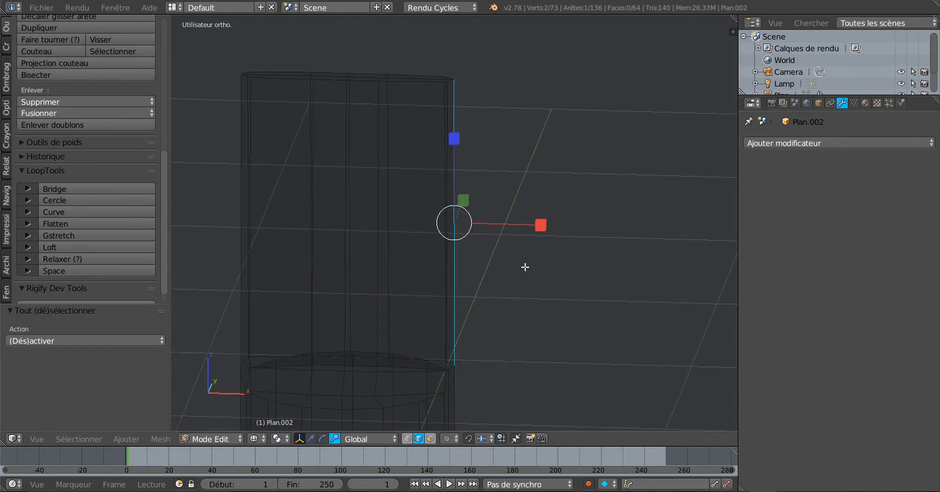
click(407, 438)
key(a)
scroll(563, 269, down, 2)
key(c)
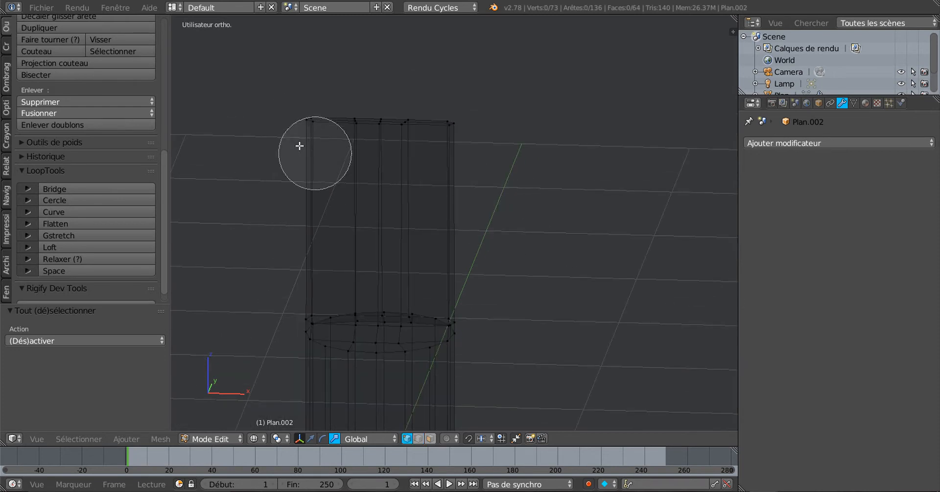
mouse_move(299, 146)
mouse_down()
mouse_move(420, 110)
mouse_move(536, 126)
mouse_up()
key(Escape)
middle_drag(539, 203, 555, 219)
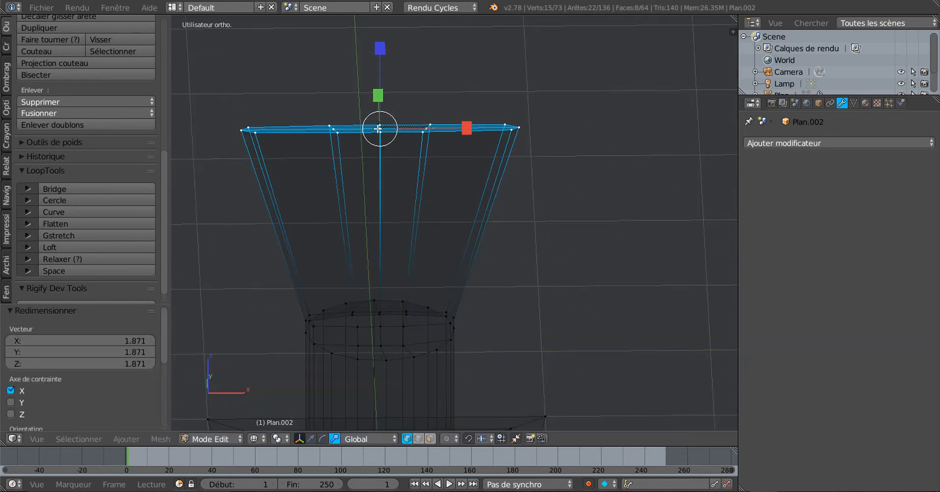
Step: Select only the central vertices of the blade's top edge and raise them about 0.2 along Z
right_click(379, 125)
shift+right_click(380, 133)
key(c)
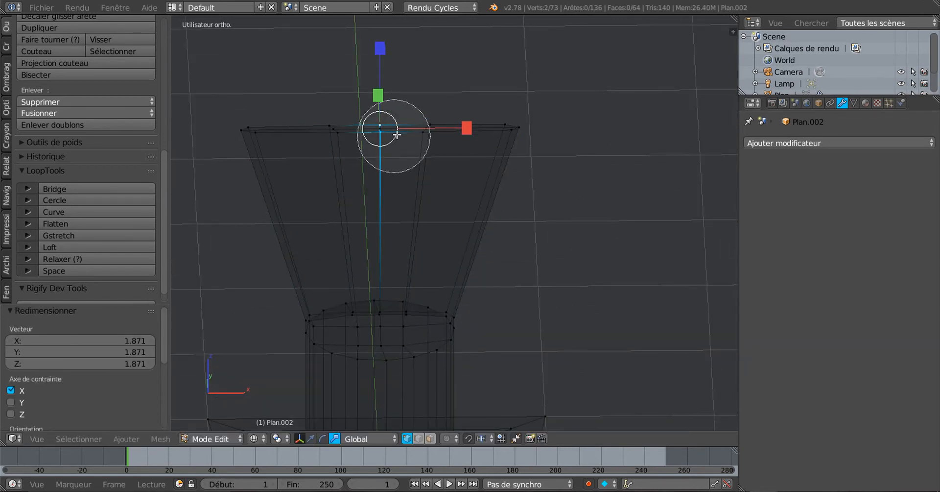
click(405, 132)
click(346, 128)
key(Escape)
scroll(408, 150, down, 3)
middle_drag(464, 132, 511, 115)
click(313, 436)
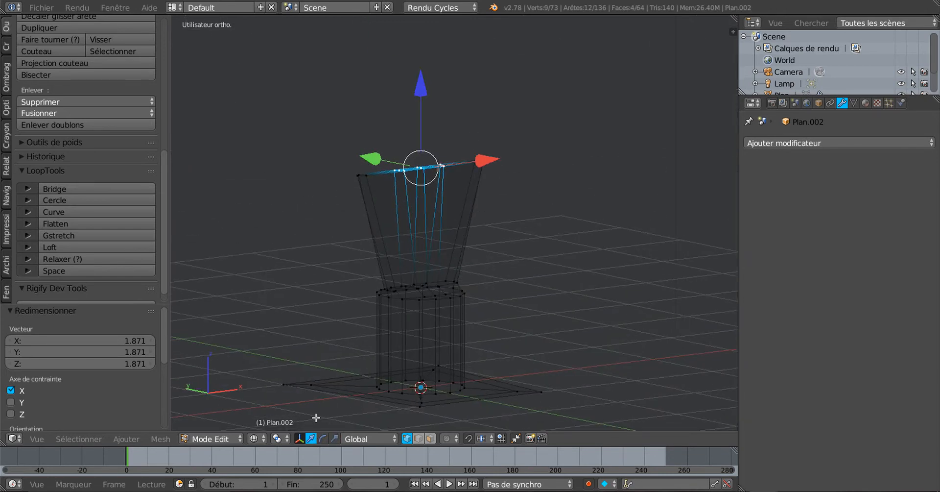
drag(417, 93, 427, 72)
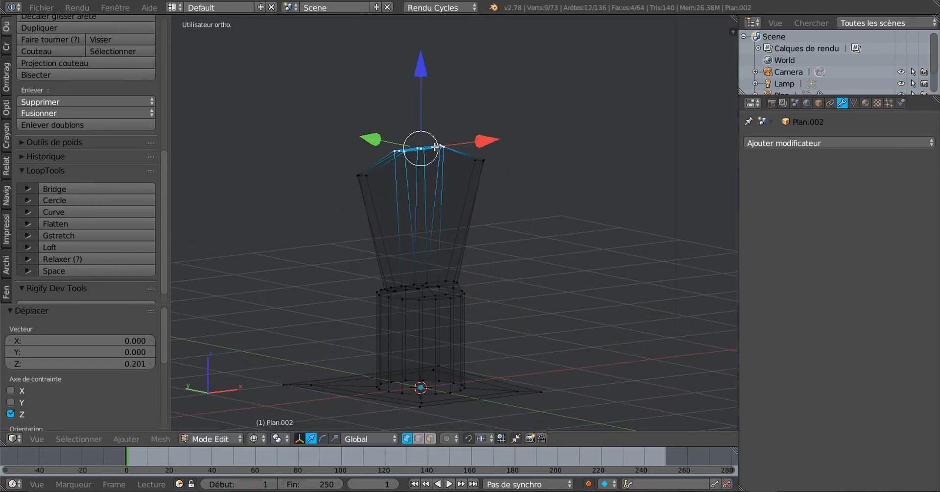
Step: Return to Object Mode with solid shading and add a Subdivision Surface modifier with a view level of 2
key(Tab)
mouse_move(441, 178)
middle_down()
mouse_move(512, 166)
mouse_move(510, 238)
mouse_move(601, 229)
mouse_move(592, 219)
middle_up()
key(z)
middle_drag(567, 268, 571, 238)
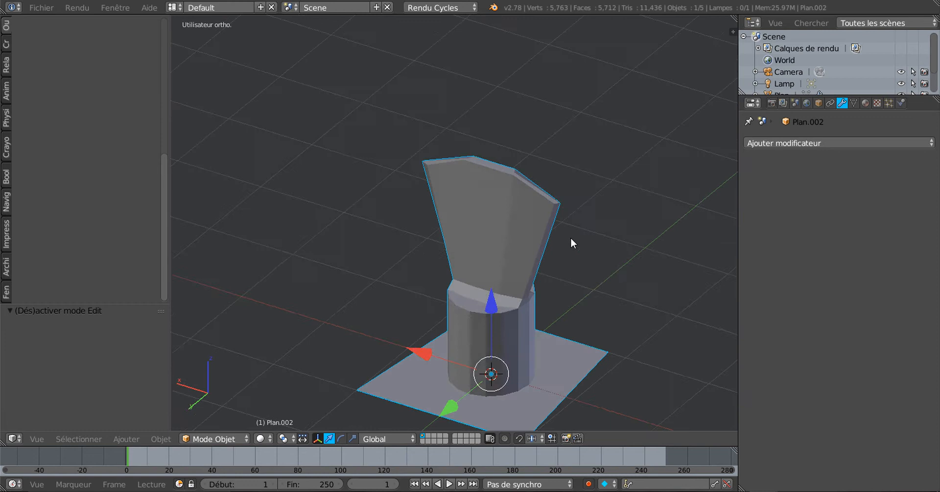
click(767, 144)
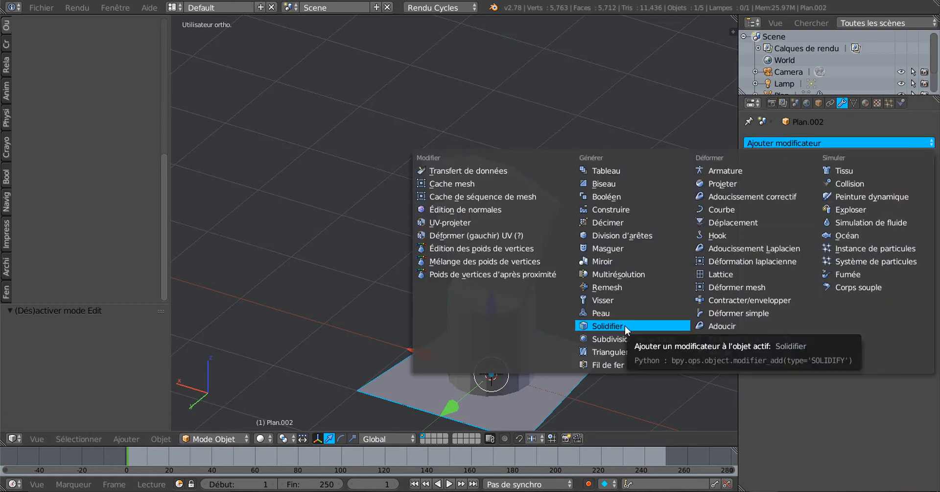
click(630, 338)
click(830, 224)
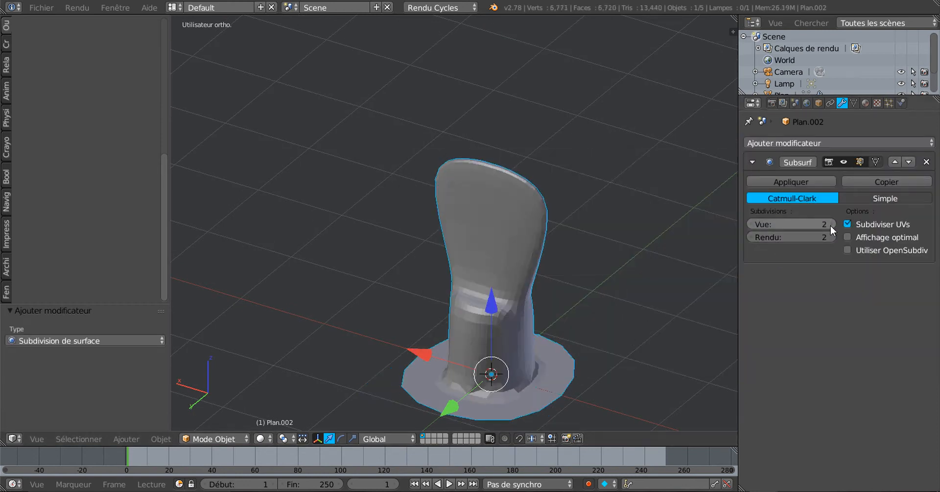
Step: Apply smooth shading to all faces of the mesh and return to Object Mode
middle_drag(660, 268, 400, 323)
key(Tab)
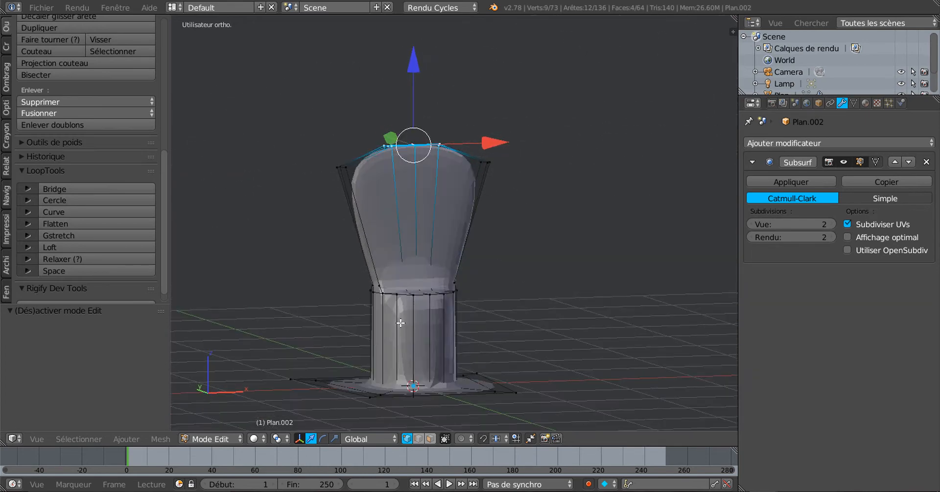
scroll(34, 211, up, 10)
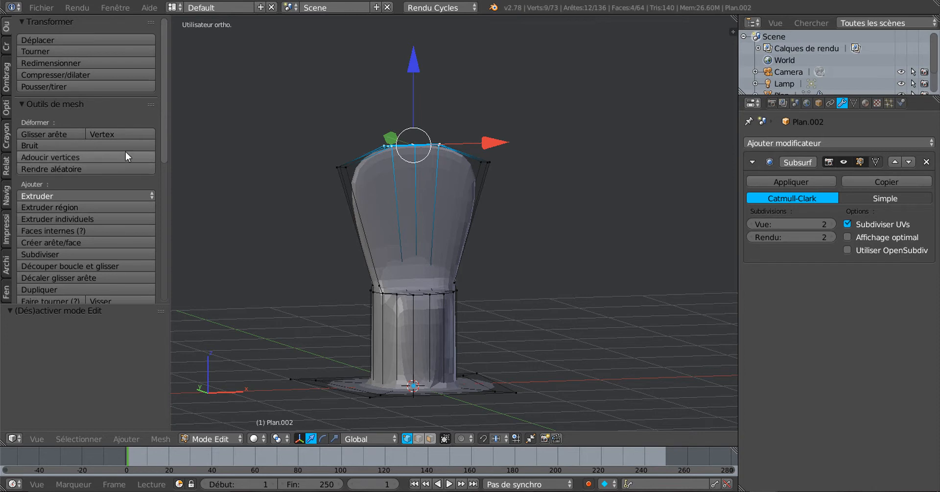
key(a)
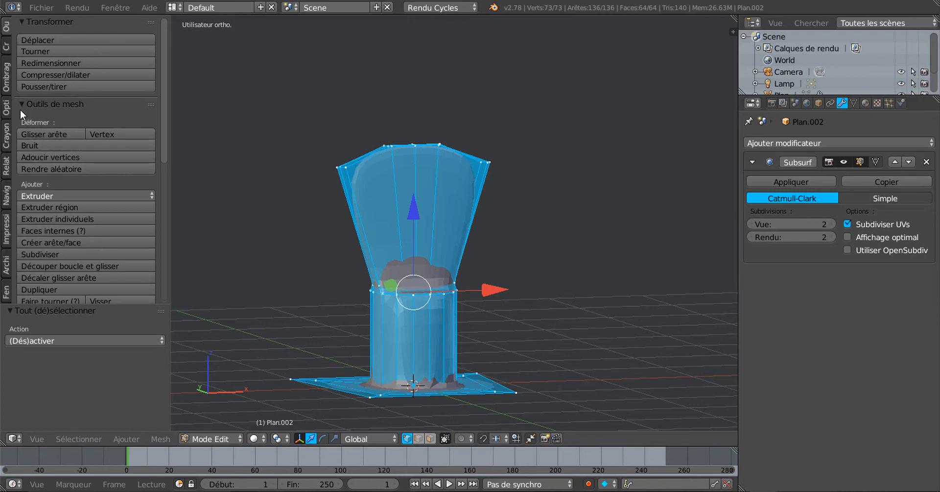
click(6, 77)
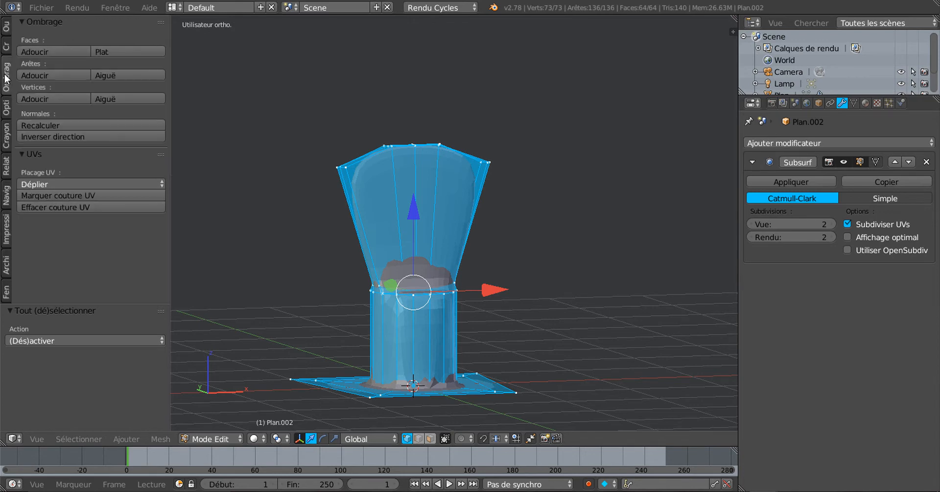
click(50, 52)
key(Tab)
mouse_move(545, 287)
middle_down()
mouse_move(641, 308)
mouse_move(646, 284)
mouse_move(437, 409)
mouse_move(462, 330)
middle_up()
scroll(459, 309, up, 1)
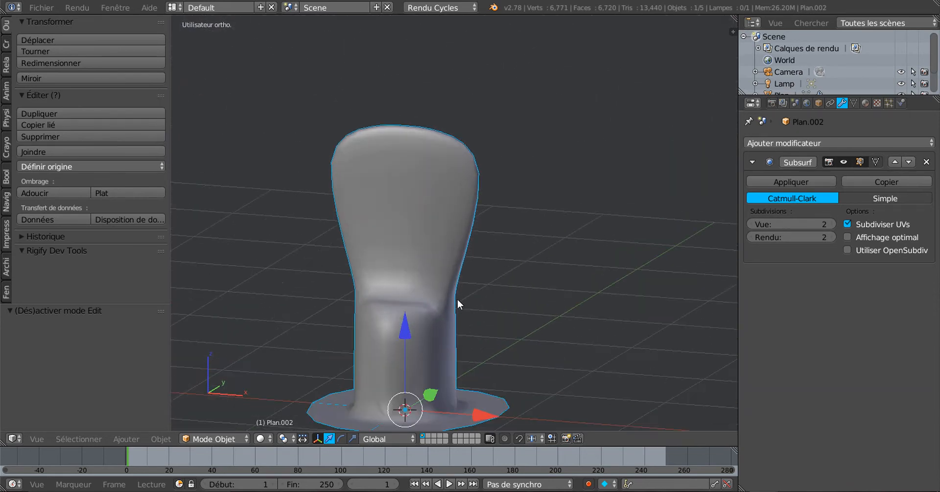
Step: Add a loop cut across the middle of the blade and narrow it along X by a factor of about 0.725
key(Tab)
key(ctrl+r)
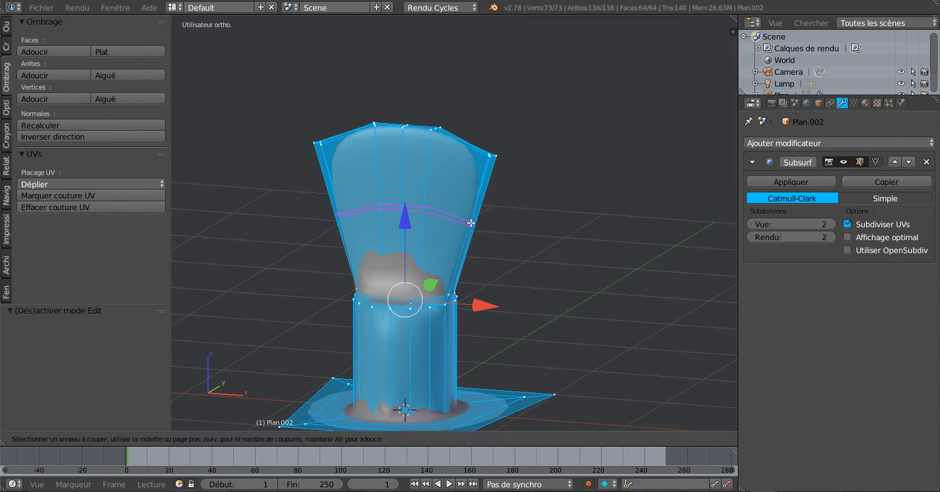
click(472, 225)
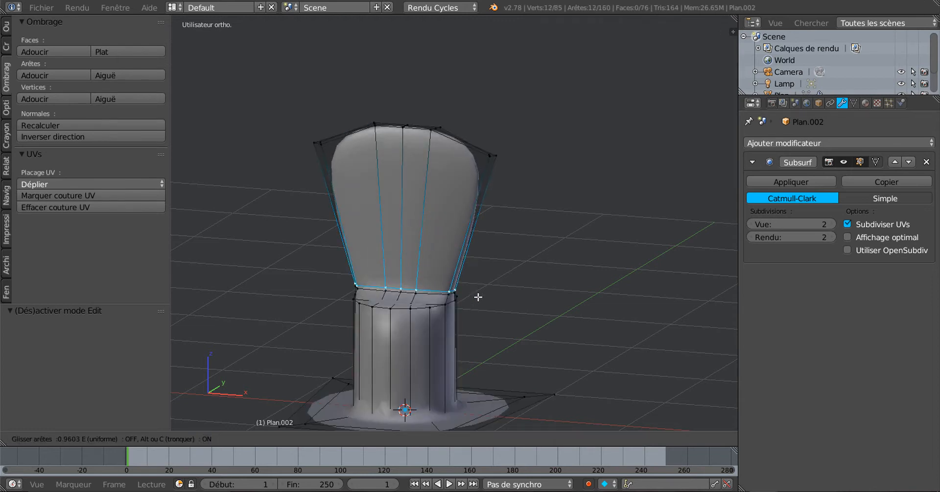
click(495, 234)
middle_drag(539, 256, 538, 302)
click(335, 439)
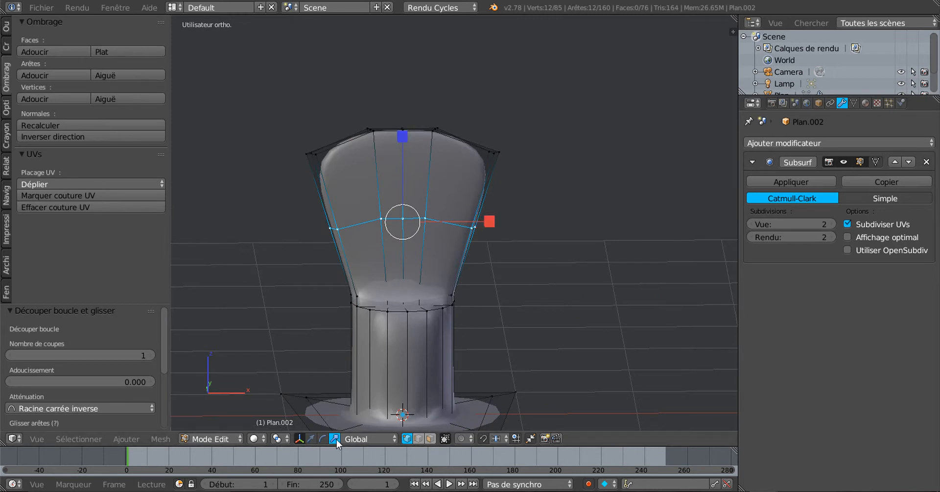
drag(488, 221, 472, 218)
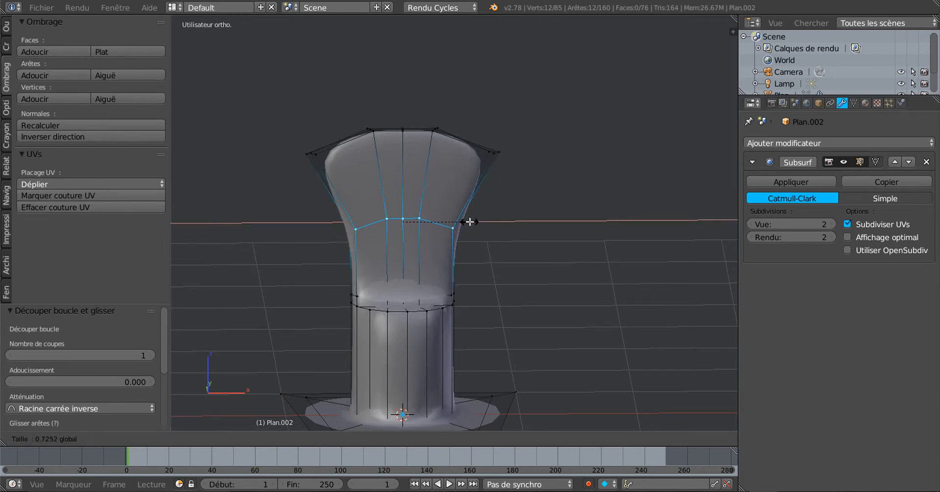
middle_drag(481, 275, 466, 290)
Step: Add a loop cut just above the blade's base and narrow it along X to form a neck
key(ctrl+r)
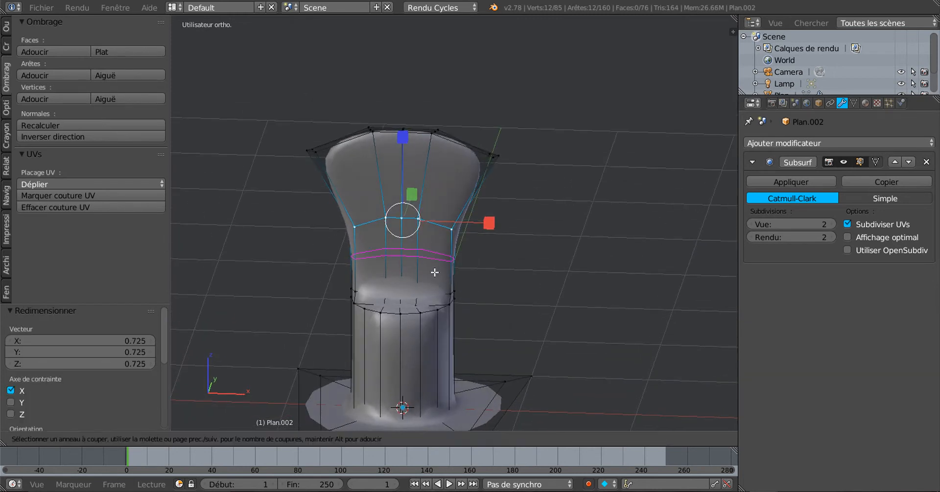
click(435, 273)
click(440, 299)
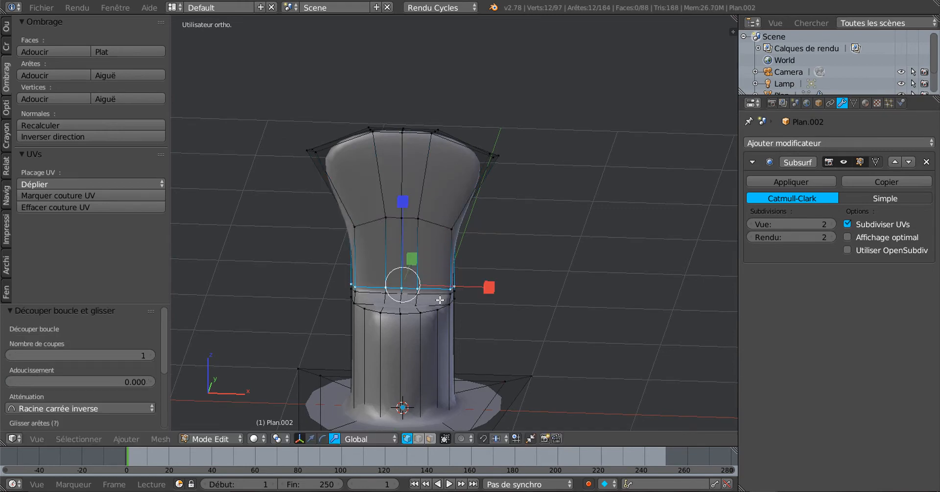
drag(487, 290, 453, 288)
key(Tab)
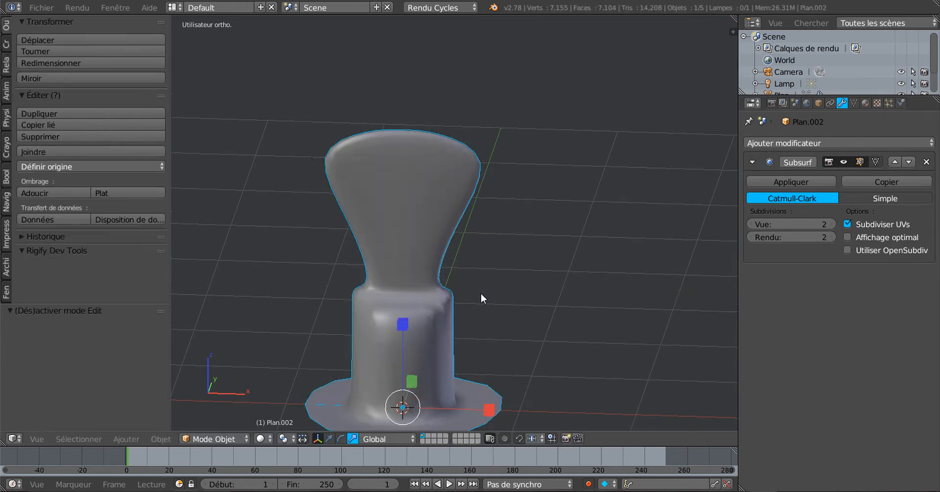
Step: Add a loop cut around the cylinder close to its upper rim to sharpen the edge, and return to Object Mode
middle_drag(481, 295, 437, 347)
scroll(422, 320, up, 1)
key(Tab)
key(ctrl+r)
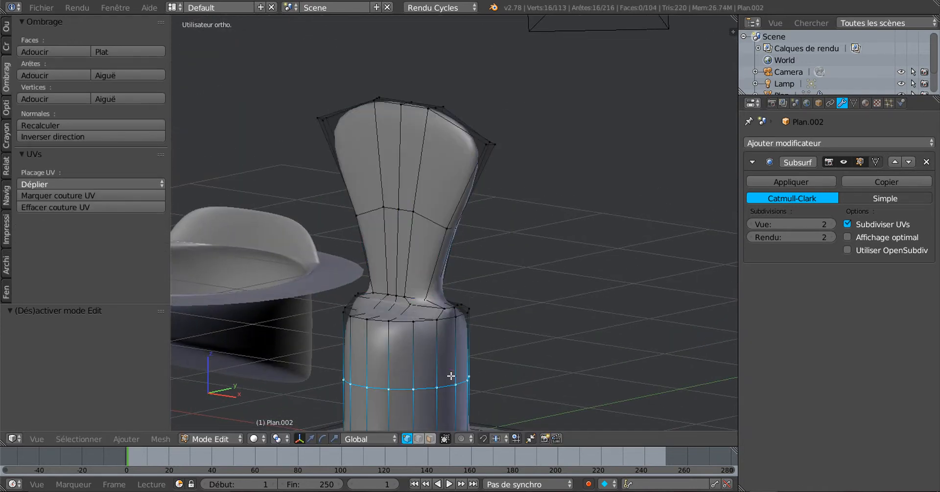
click(454, 371)
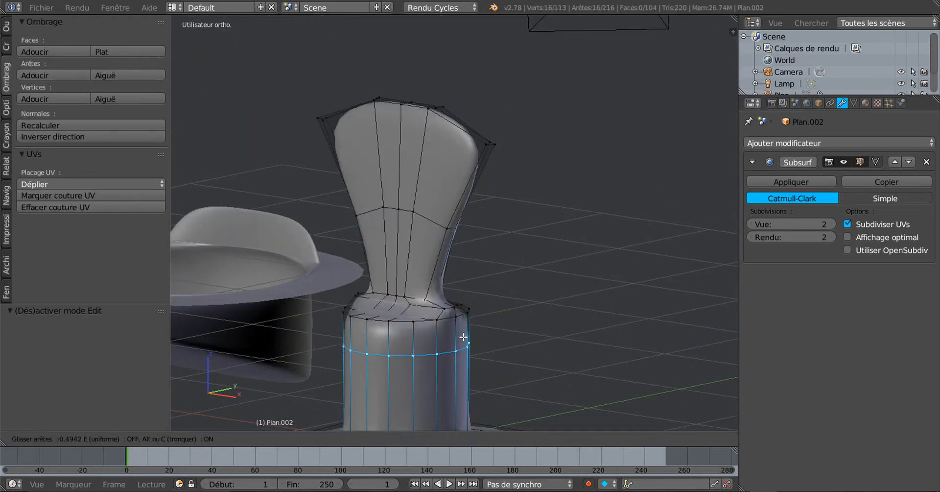
click(469, 312)
middle_drag(470, 312, 581, 291)
key(Tab)
scroll(446, 311, up, 4)
scroll(523, 300, down, 3)
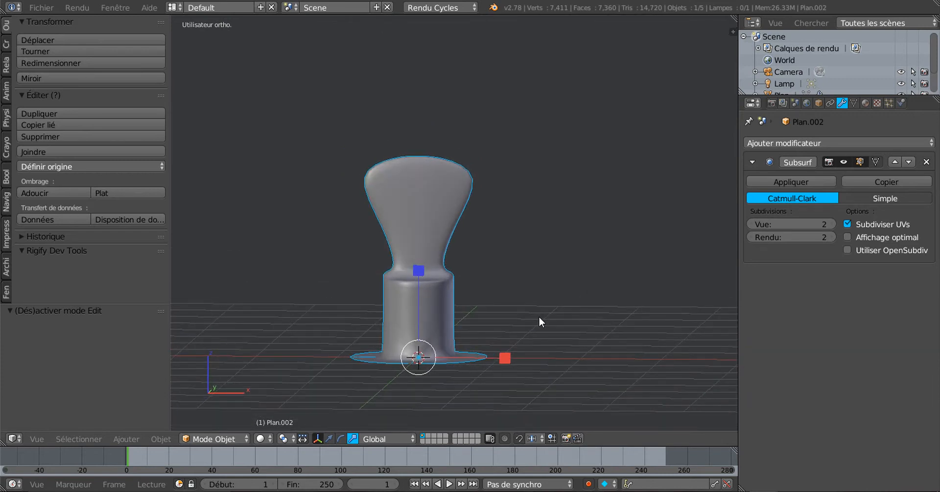
Step: Select the blade and the cylinder's upper rings in wireframe and lower them along Z to shorten the cylinder
key(Tab)
middle_drag(539, 318, 543, 312)
key(z)
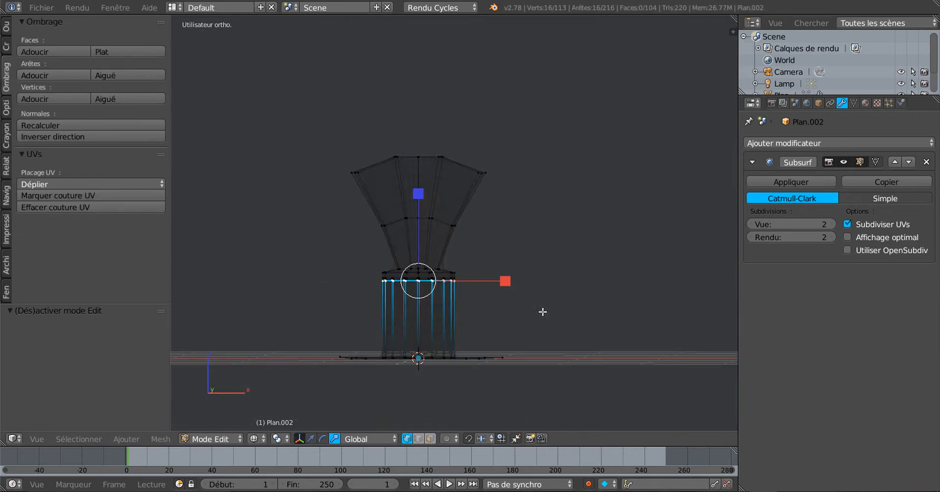
key(c)
scroll(540, 308, down, 5)
mouse_move(390, 190)
mouse_down()
mouse_move(450, 194)
mouse_move(422, 237)
mouse_up()
right_click(402, 238)
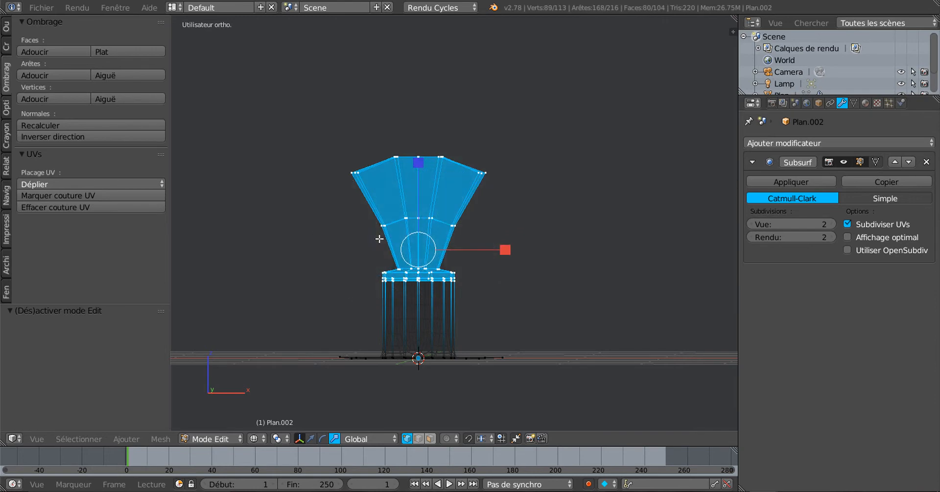
click(311, 439)
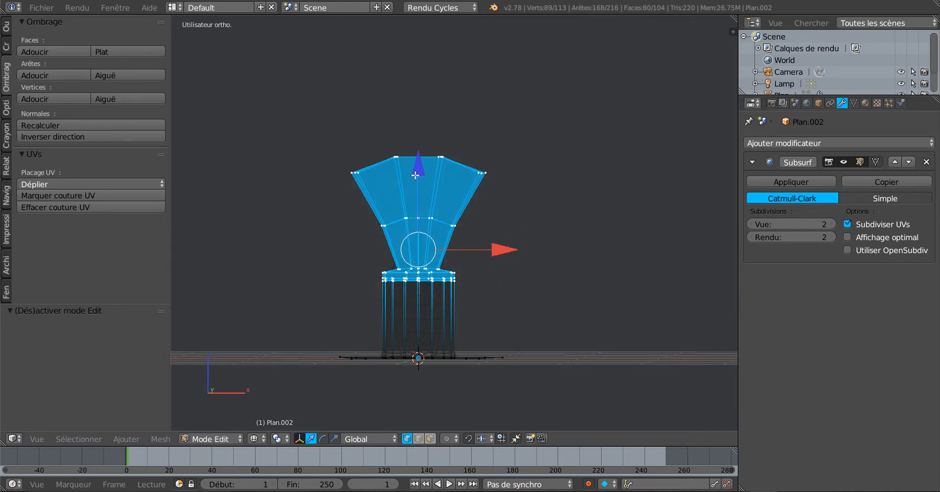
drag(416, 175, 416, 212)
key(Tab)
middle_drag(504, 239, 472, 349)
key(Tab)
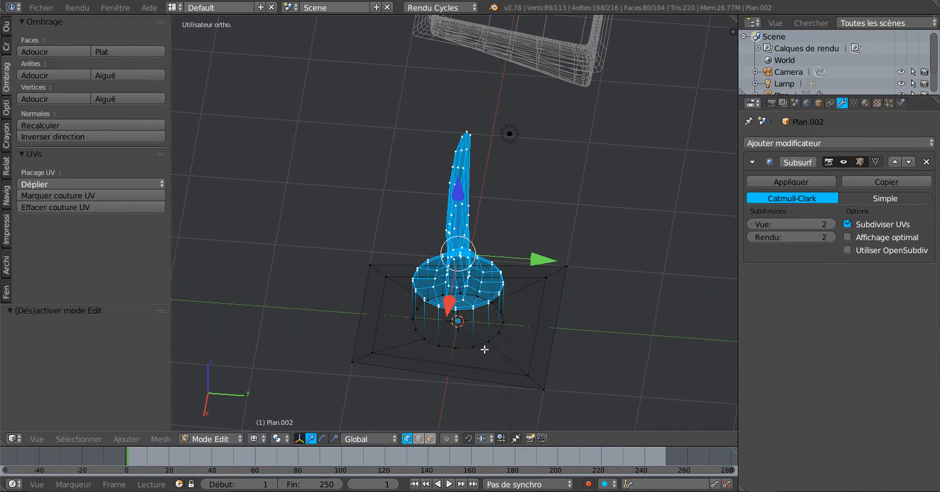
Step: Extend the selection to the cylinder's bottom ring, leaving out the plate's corner vertices, and scale the whole handle uniformly by 0.156
alt+shift+right_click(487, 337)
alt+shift+right_click(483, 343)
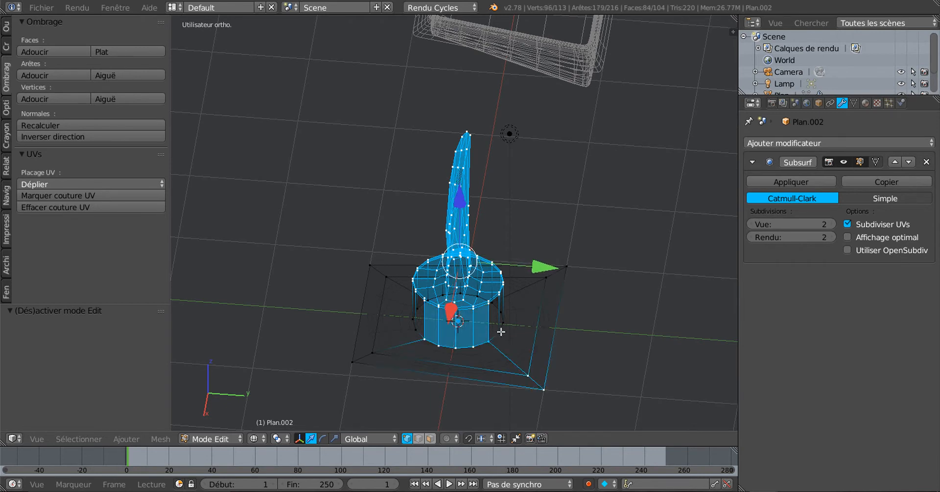
key(c)
scroll(483, 343, up, 3)
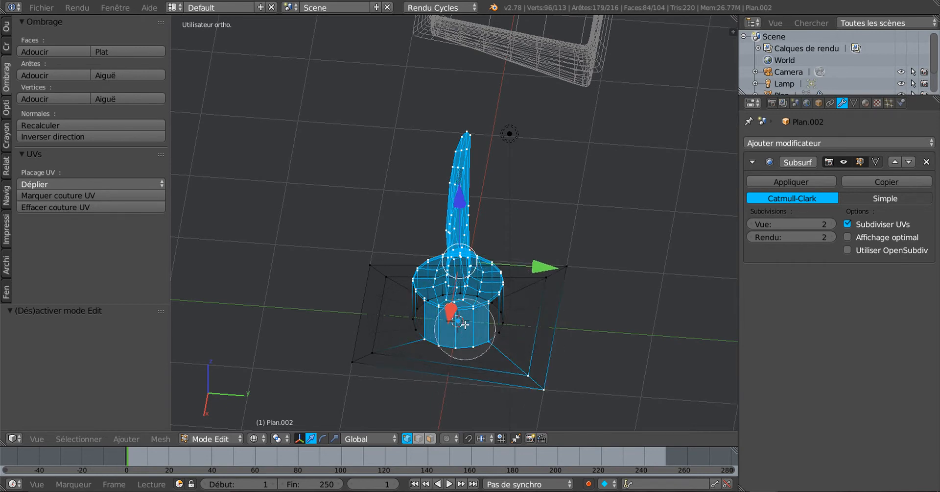
mouse_move(478, 322)
mouse_down()
mouse_move(486, 317)
mouse_move(437, 324)
mouse_up()
right_click(437, 326)
scroll(513, 383, down, 1)
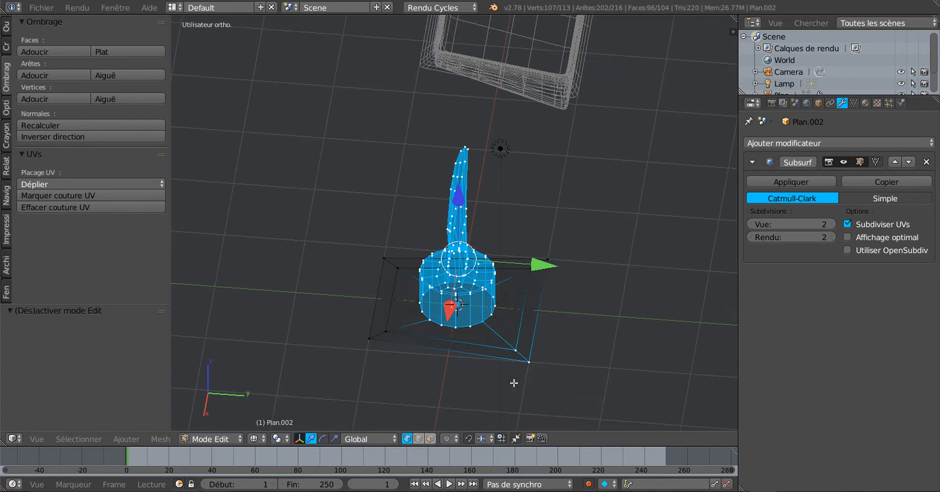
key(c)
middle_click(531, 367)
right_click(532, 365)
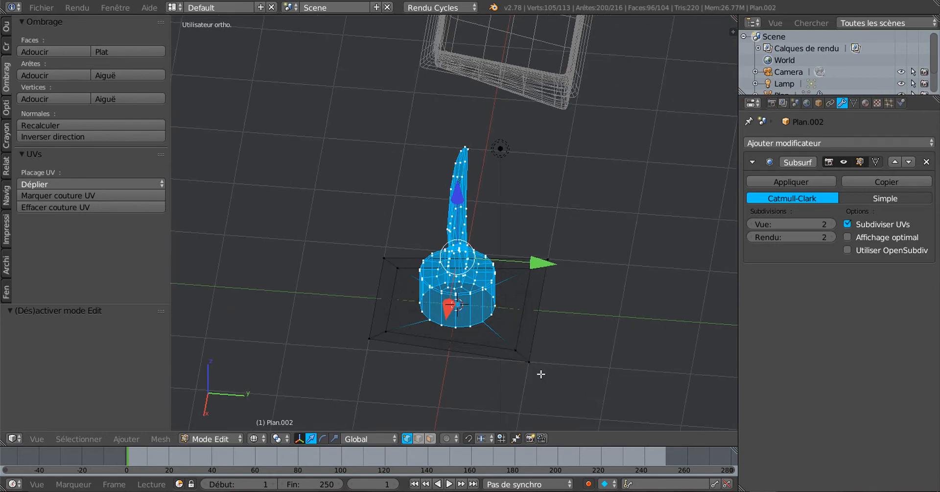
middle_drag(541, 374, 518, 331)
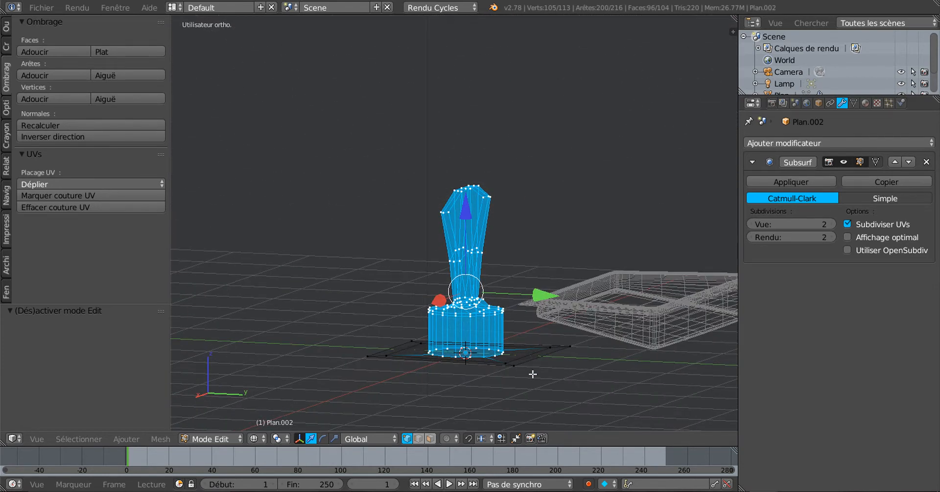
middle_drag(533, 374, 588, 408)
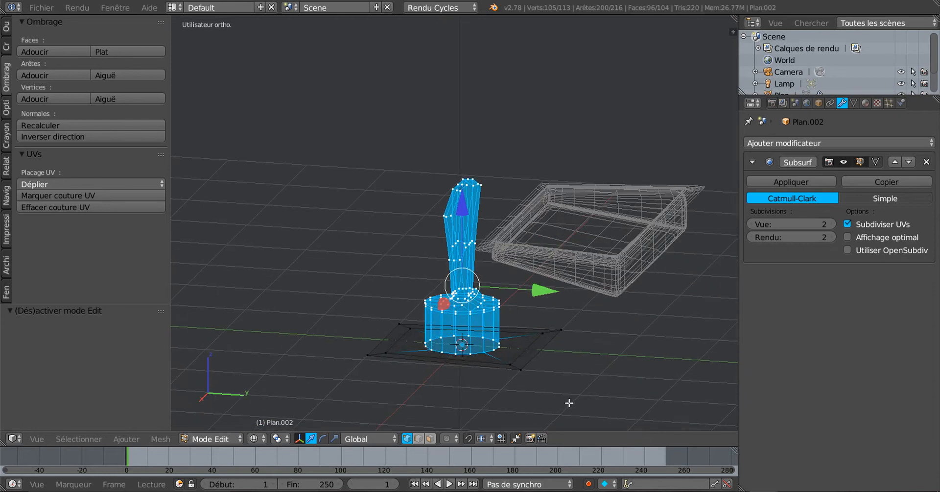
key(z)
key(s)
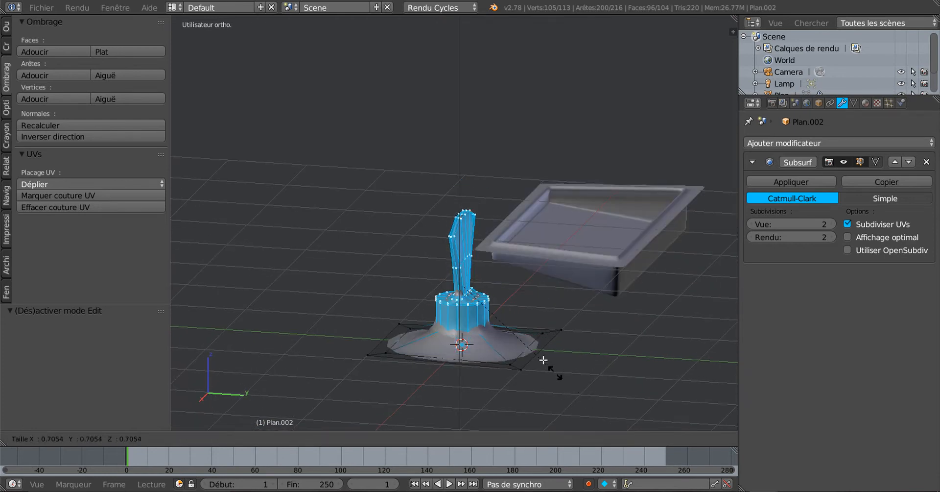
click(484, 284)
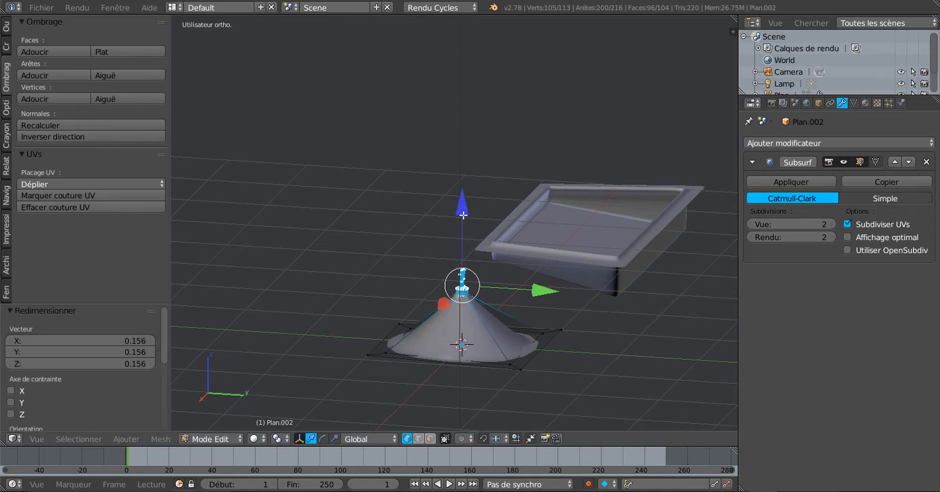
Step: Lower the scaled handle along Z by about 0.626 toward the base plate
drag(463, 214, 468, 258)
scroll(468, 258, up, 3)
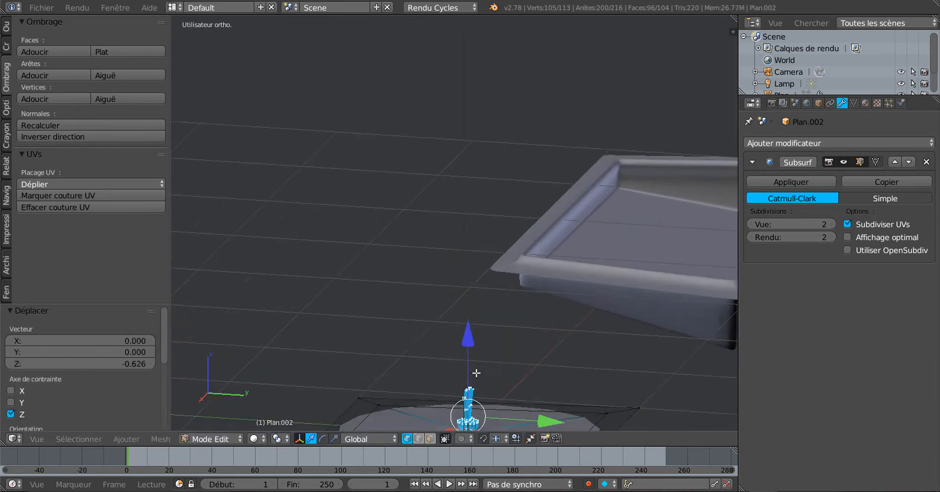
ctrl+scroll(489, 258, down, 4)
scroll(467, 265, up, 2)
middle_drag(466, 265, 529, 300)
scroll(522, 300, up, 2)
scroll(523, 300, up, 2)
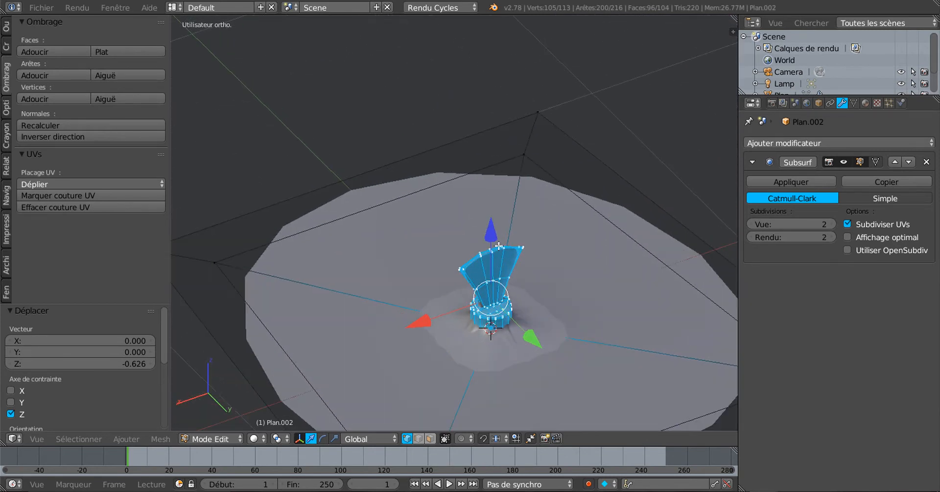
Step: Fine-tune the handle's height with small moves along Z so it rests on the plate, ending with a 0.094 raise
drag(480, 226, 505, 235)
middle_drag(519, 255, 464, 324)
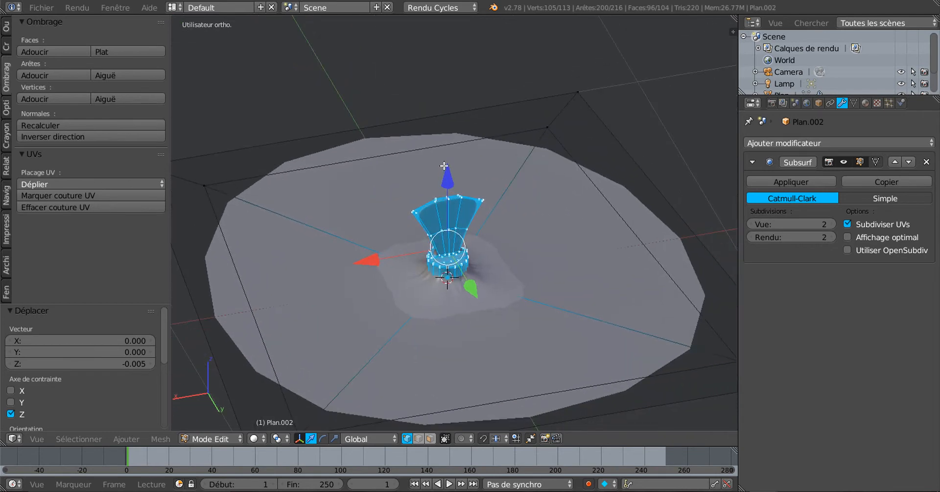
drag(444, 176, 454, 182)
scroll(455, 245, down, 1)
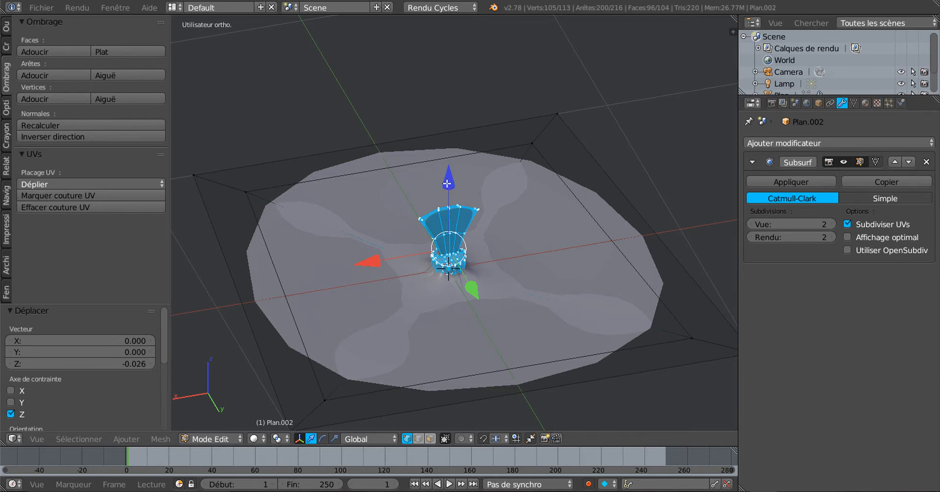
drag(447, 183, 449, 181)
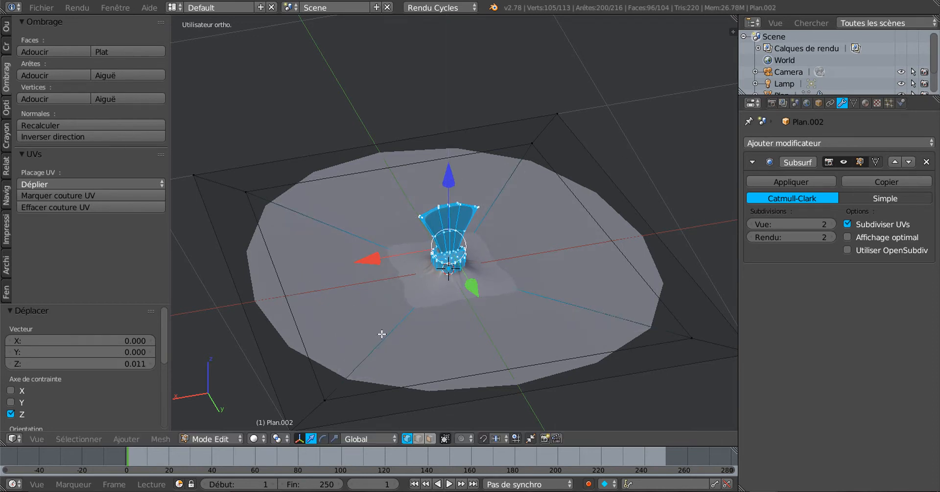
drag(449, 176, 394, 346)
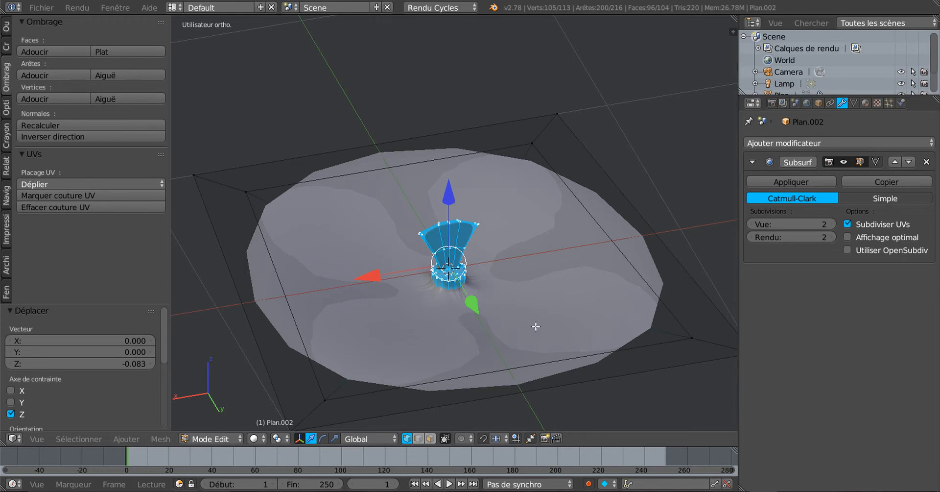
middle_drag(504, 283, 447, 252)
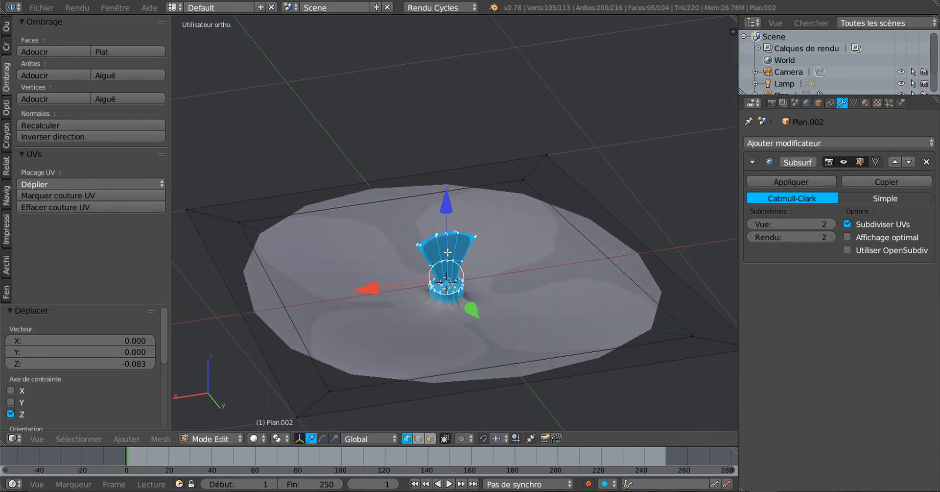
drag(448, 207, 459, 191)
middle_drag(505, 329, 462, 330)
scroll(470, 329, down, 1)
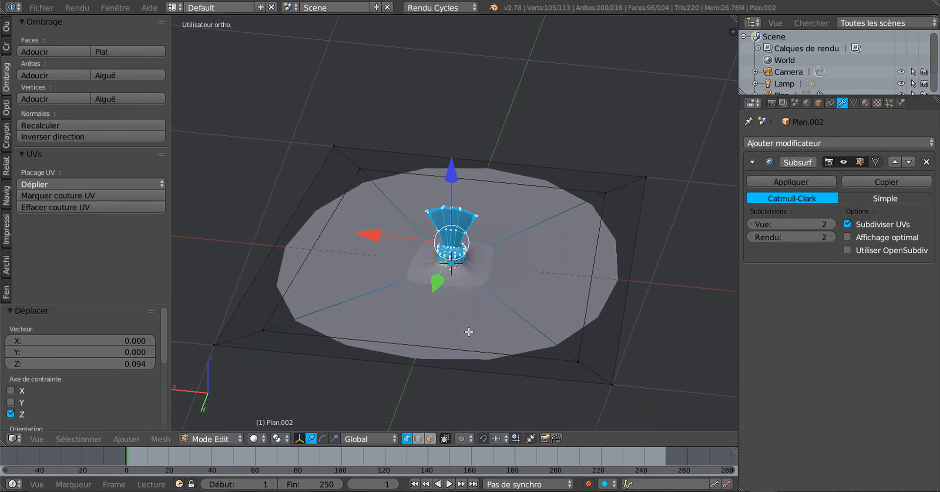
Step: Slide the plate's inner square edge loop inward close to the handle's base and check the smoothed result in Object Mode
scroll(476, 335, up, 3)
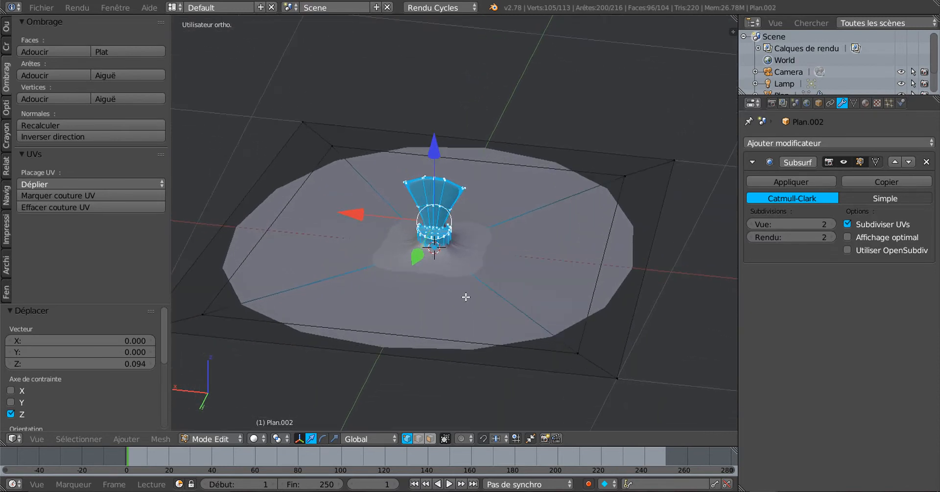
click(584, 324)
alt+right_click(602, 288)
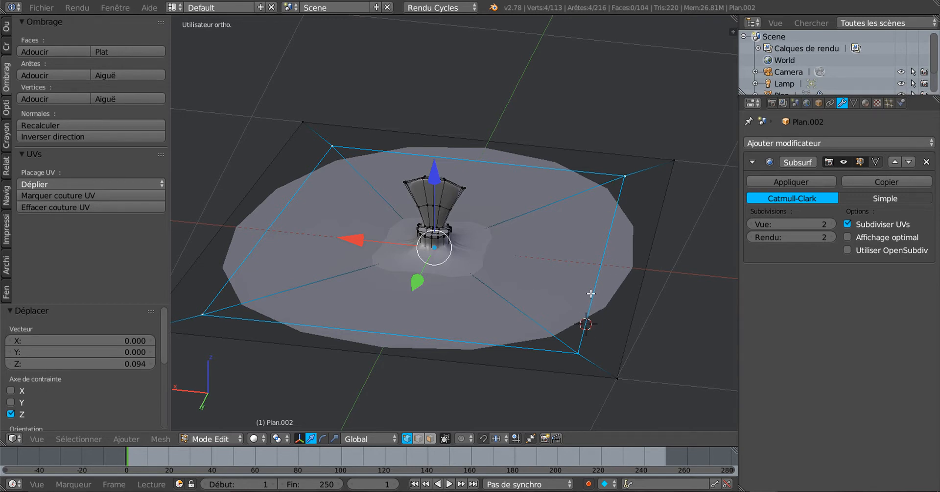
key(g)
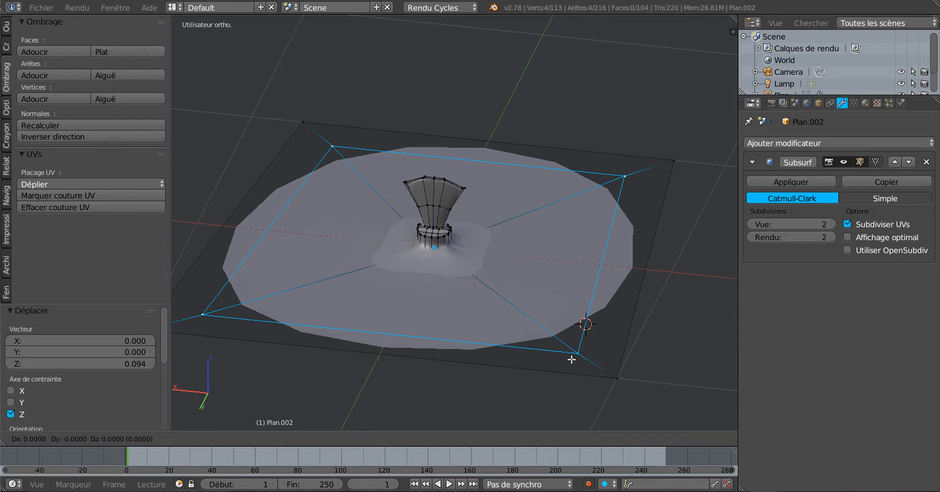
right_click(568, 361)
key(g)
key(g)
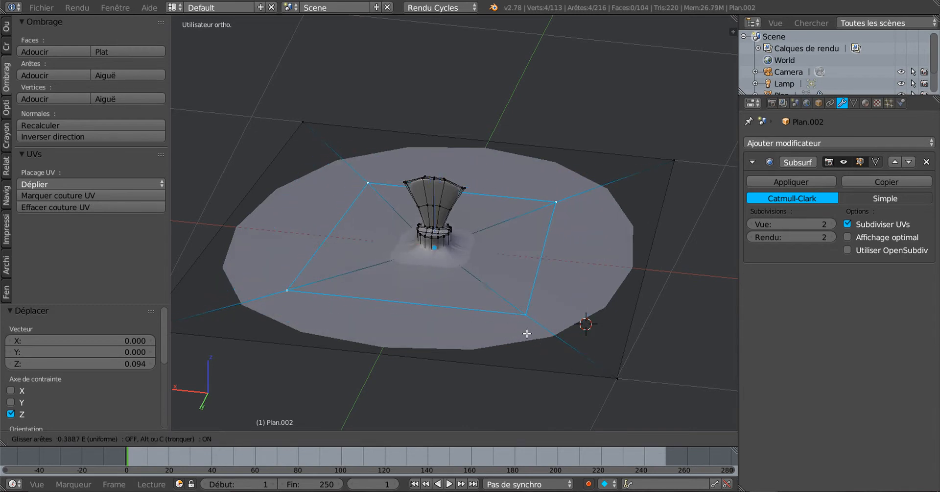
click(489, 303)
key(Tab)
scroll(495, 337, up, 6)
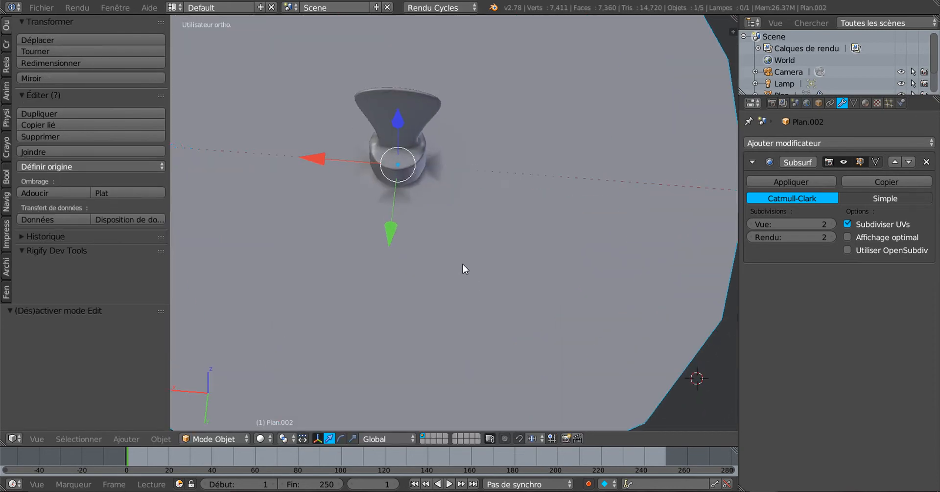
middle_drag(463, 264, 456, 262)
scroll(456, 263, down, 1)
scroll(456, 267, up, 3)
Step: In face selection mode, select the plate's large outer faces together with the small faces around the handle's base
key(Tab)
middle_drag(458, 294, 481, 311)
scroll(466, 308, down, 1)
scroll(467, 308, down, 1)
scroll(468, 292, down, 2)
click(431, 439)
right_click(441, 298)
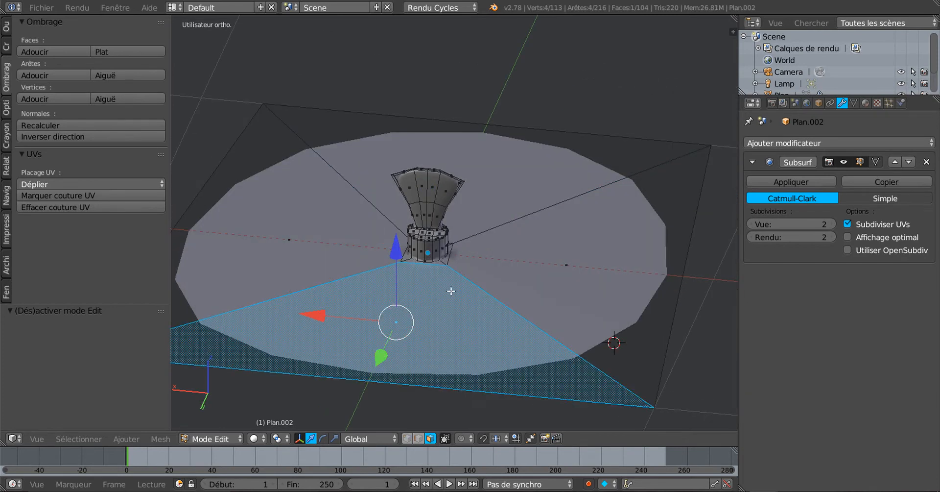
right_click(496, 267)
shift+right_click(447, 312)
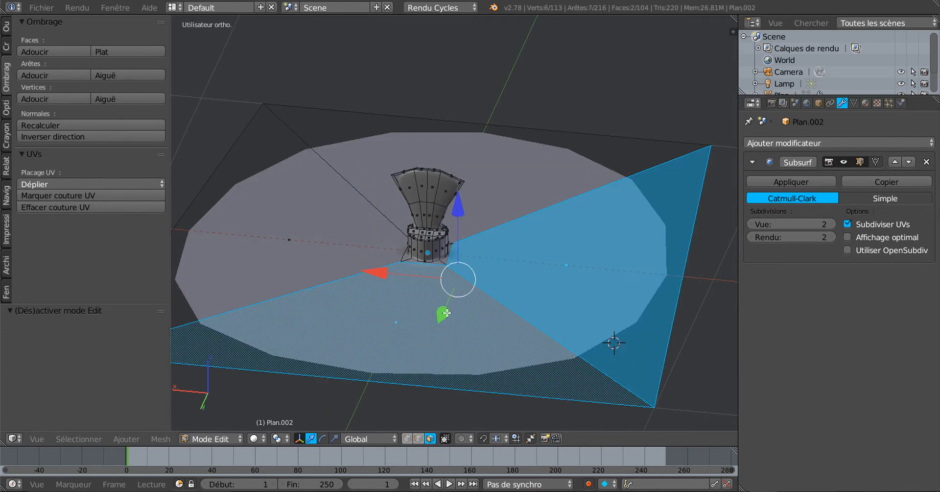
scroll(442, 303, up, 2)
shift+right_click(435, 287)
shift+right_click(441, 278)
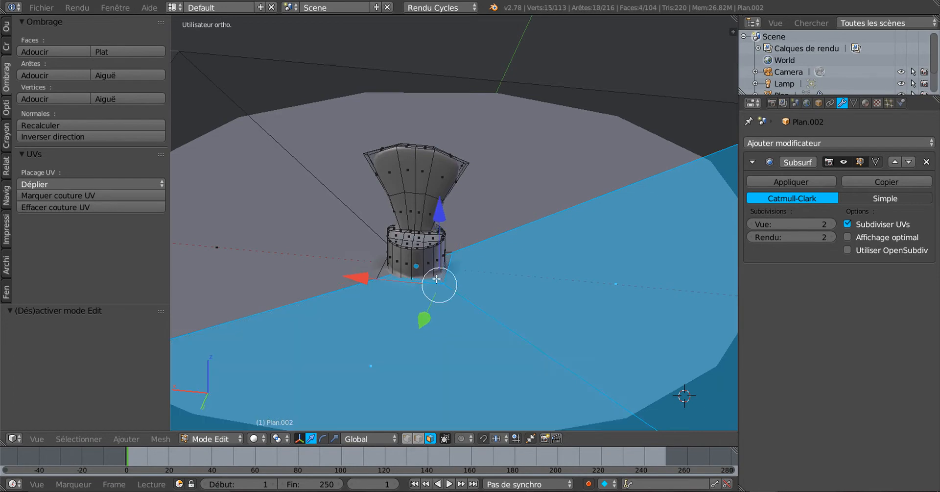
shift+right_click(332, 265)
shift+right_click(349, 166)
middle_drag(563, 181, 643, 343)
shift+right_click(648, 346)
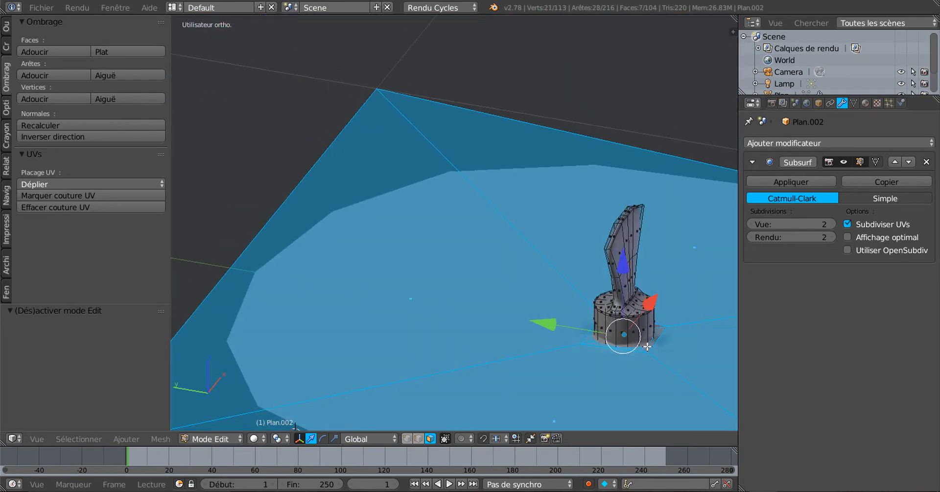
middle_drag(504, 365, 171, 264)
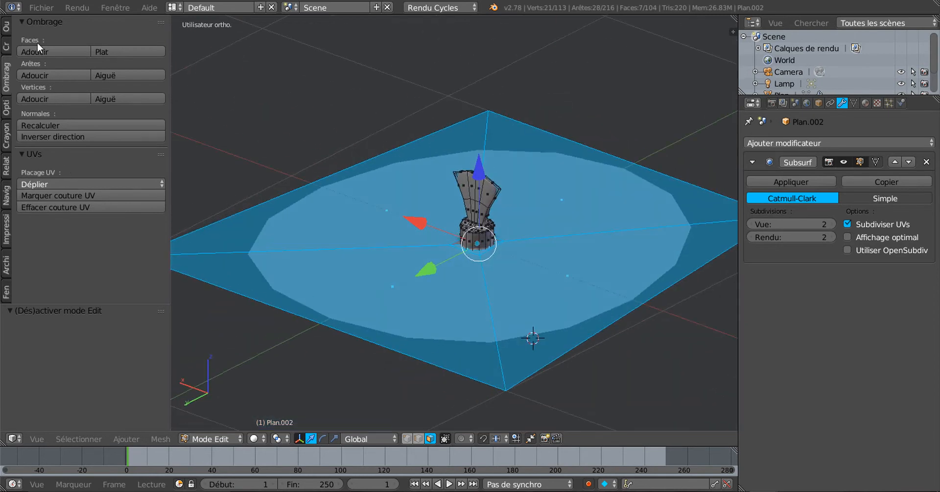
Step: Flatten the selected plate faces with the LoopTools Flatten operation and inspect the handle's base in Object Mode
click(6, 28)
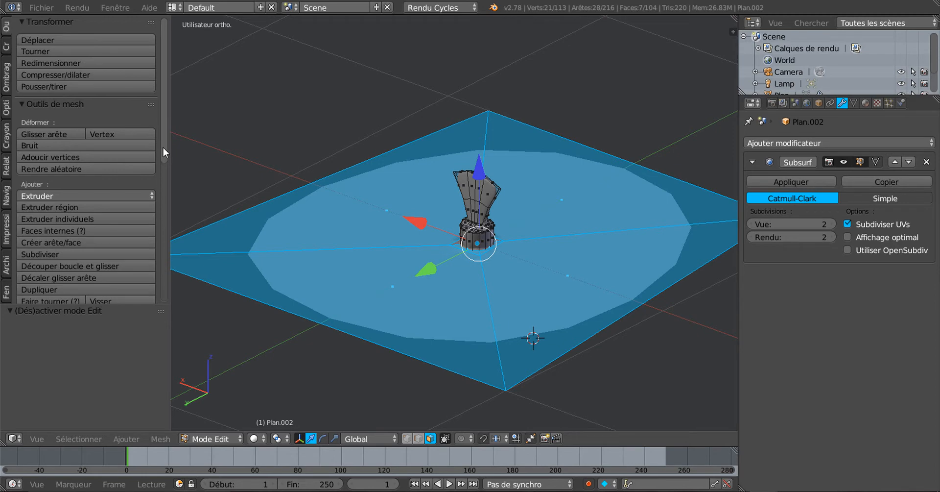
drag(163, 148, 170, 283)
click(54, 214)
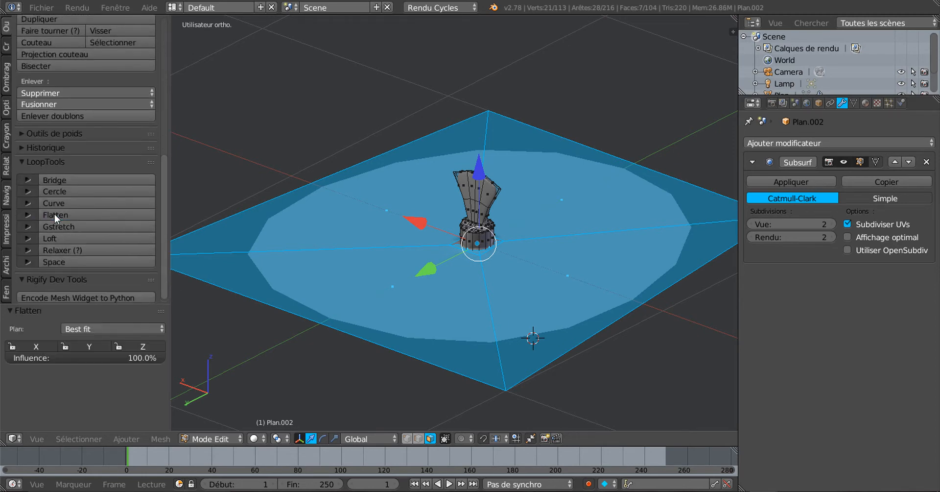
key(Tab)
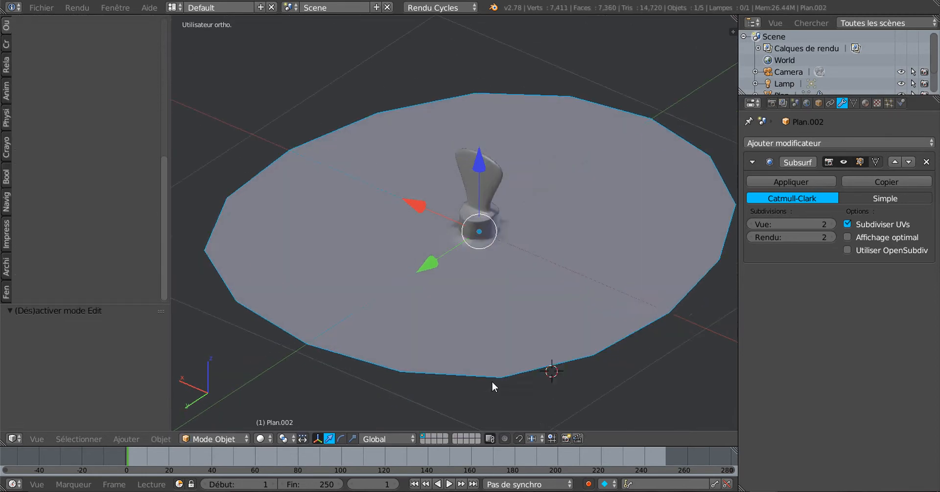
scroll(492, 380, up, 2)
middle_drag(502, 373, 463, 360)
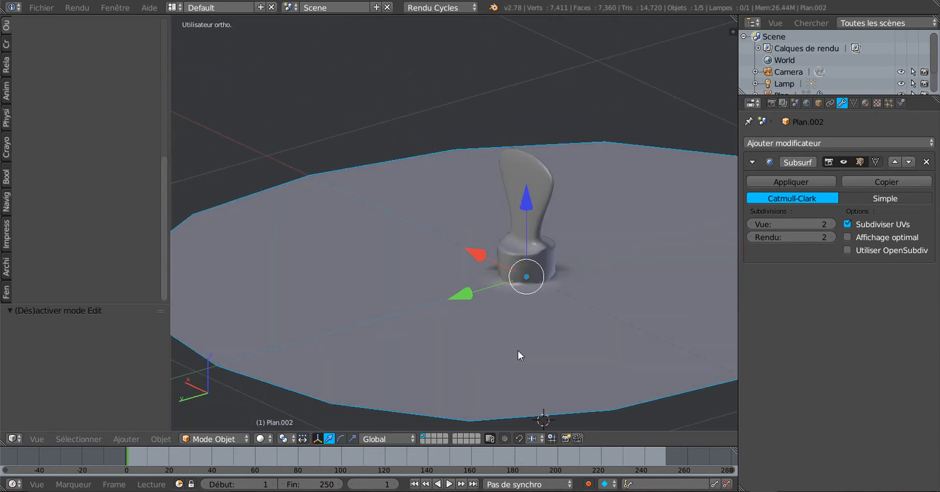
scroll(518, 349, up, 3)
middle_drag(518, 350, 572, 382)
scroll(573, 381, down, 1)
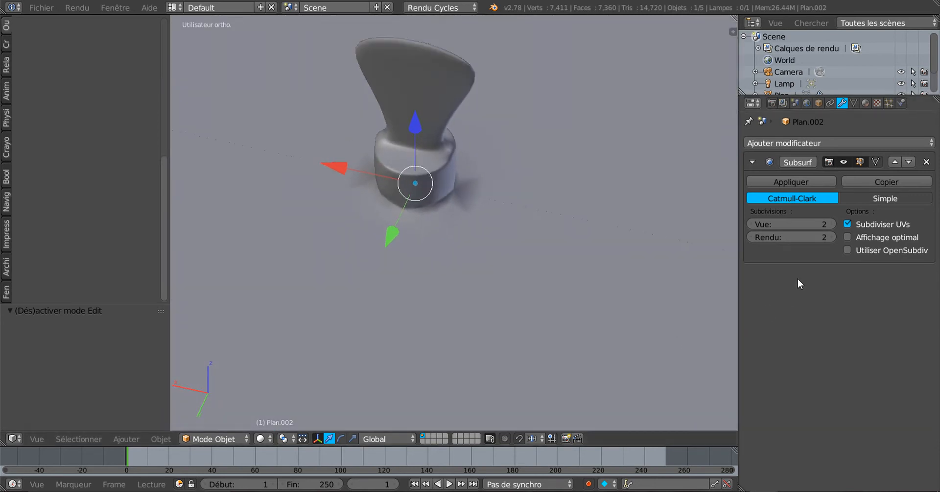
Step: Set the Subdivision Surface viewport level to 3 and inspect the handle and plate in Object Mode
click(830, 224)
key(Tab)
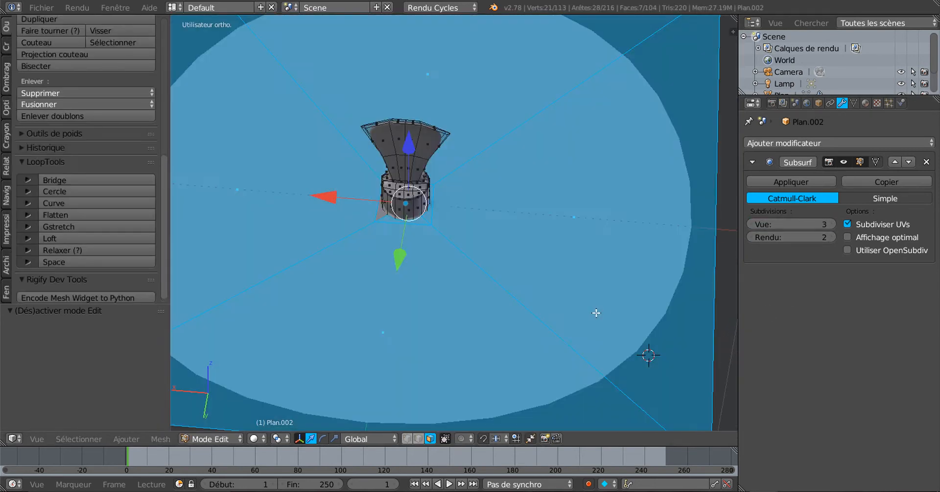
middle_drag(596, 312, 636, 284)
key(Tab)
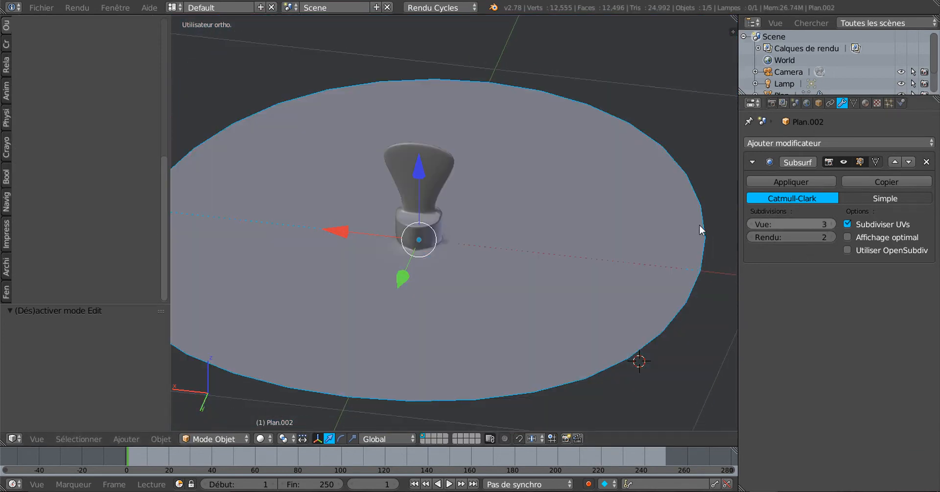
middle_drag(646, 233, 593, 287)
scroll(581, 271, up, 1)
scroll(580, 267, up, 1)
scroll(592, 241, down, 3)
key(Tab)
key(Tab)
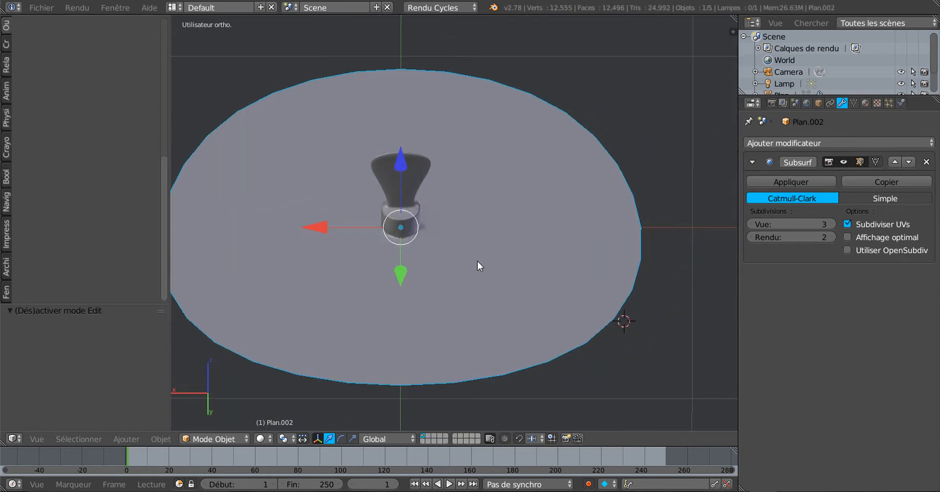
scroll(455, 247, up, 1)
middle_drag(447, 244, 430, 237)
scroll(405, 244, up, 2)
key(Tab)
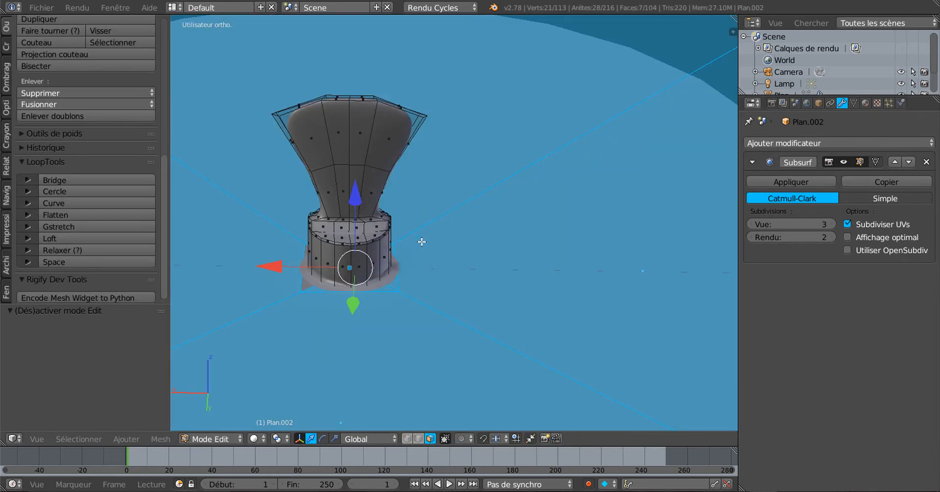
Step: Set the Subdivision Surface viewport level to 0 and add an edge loop low on the handle's neck, just above the cylindrical base
click(758, 224)
text(0)
key(Return)
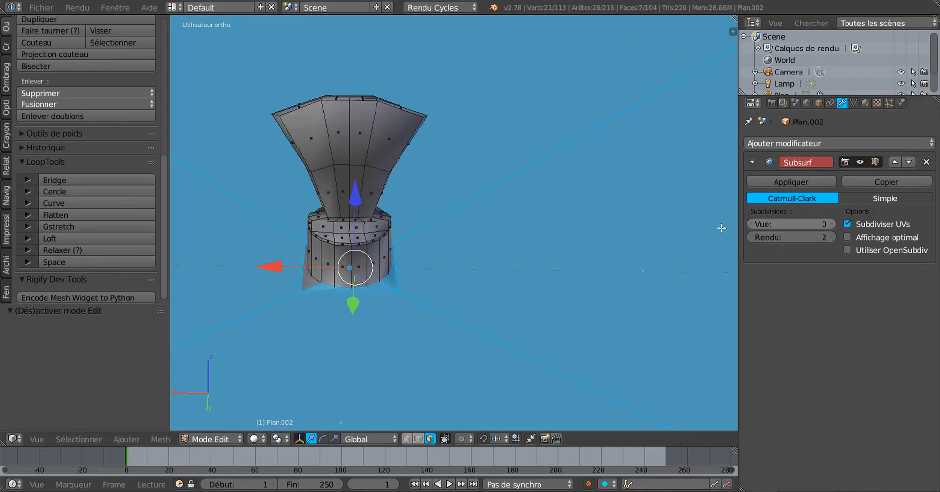
middle_drag(511, 279, 557, 286)
middle_drag(493, 292, 465, 274)
scroll(466, 274, up, 2)
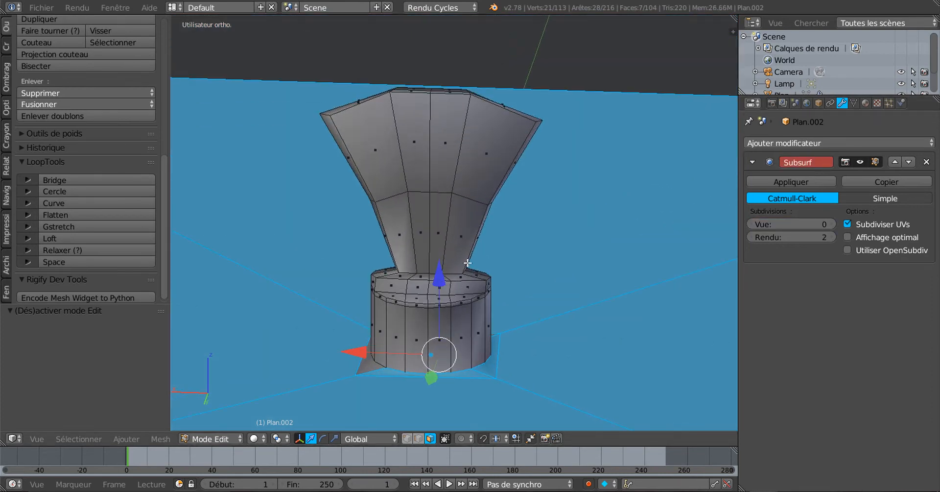
key(ctrl+r)
click(475, 245)
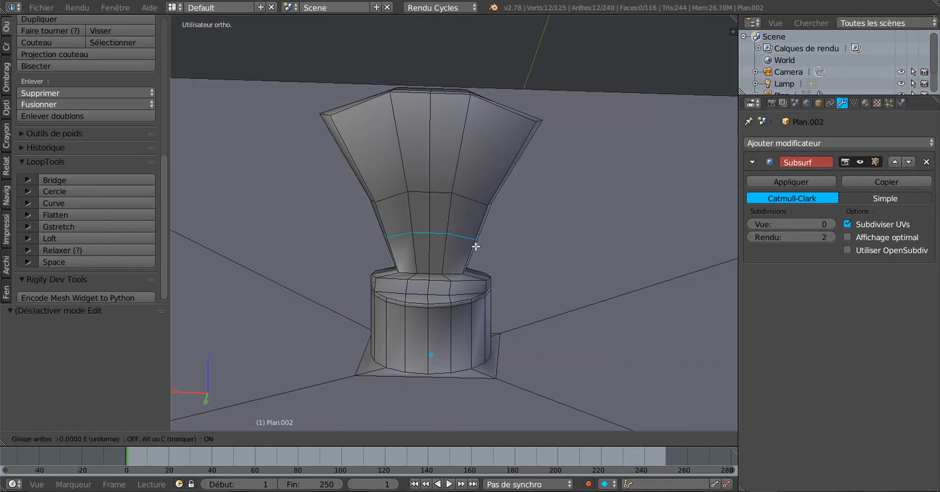
click(477, 274)
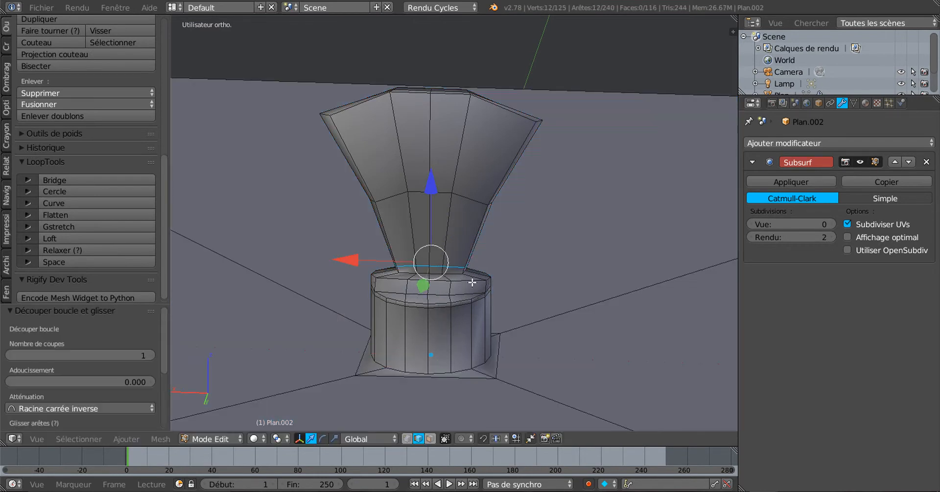
Step: Add two centred edge loops in the narrow band between the new loop and the cylindrical base
scroll(456, 302, up, 2)
key(ctrl+r)
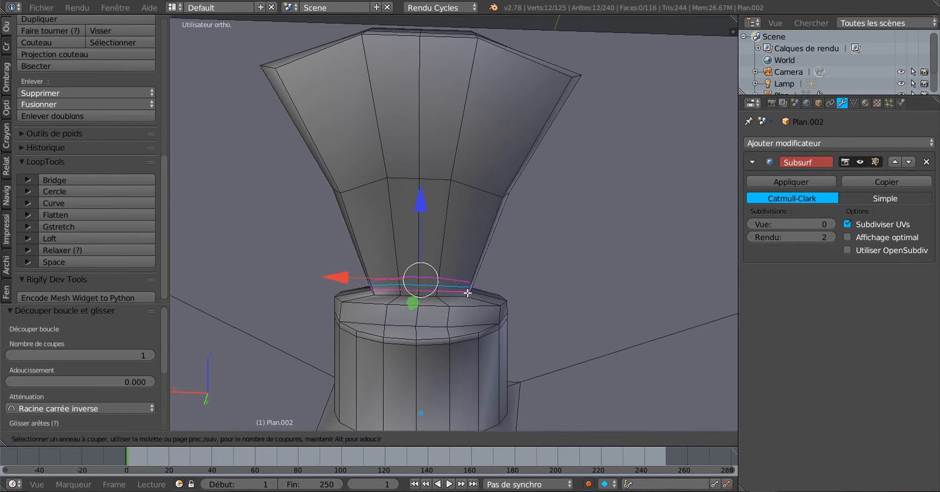
scroll(467, 292, up, 1)
click(467, 293)
right_click(467, 292)
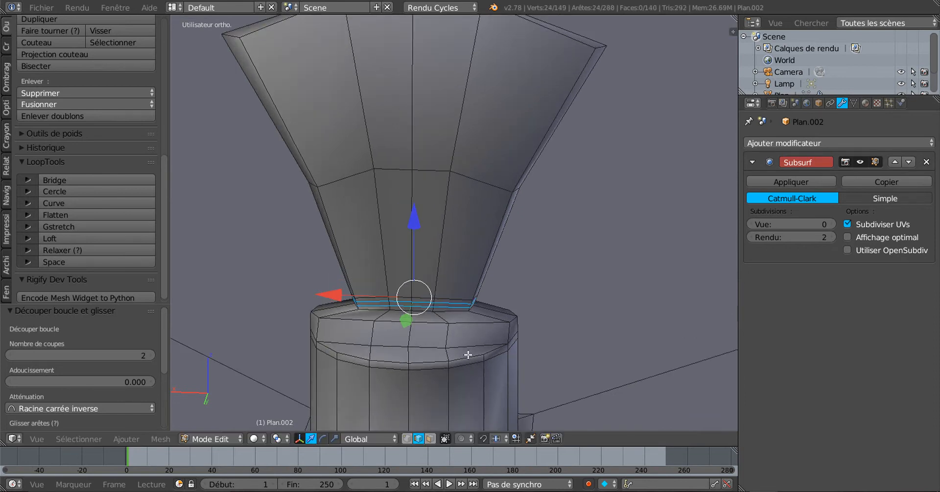
Step: In face selection mode, select the thin ring of faces between the two neck loops and scale it to 0.775
click(431, 438)
scroll(437, 407, up, 1)
scroll(450, 371, up, 1)
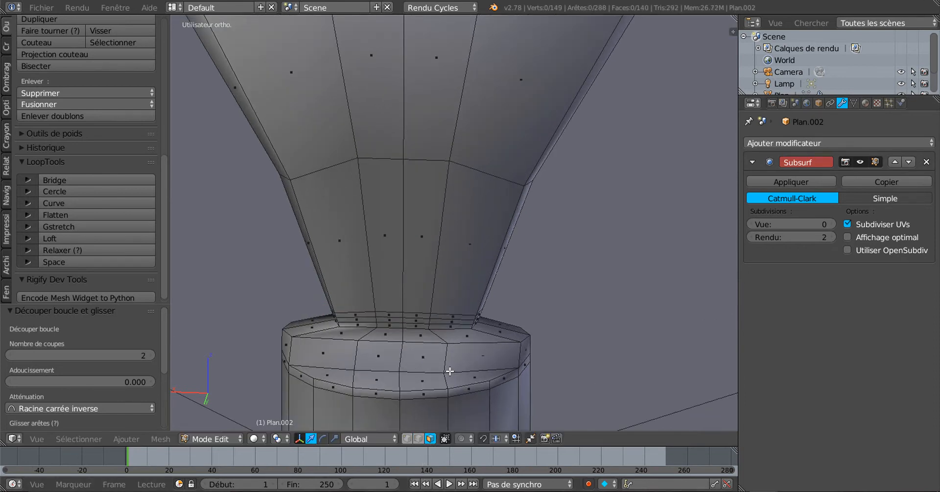
alt+right_click(474, 322)
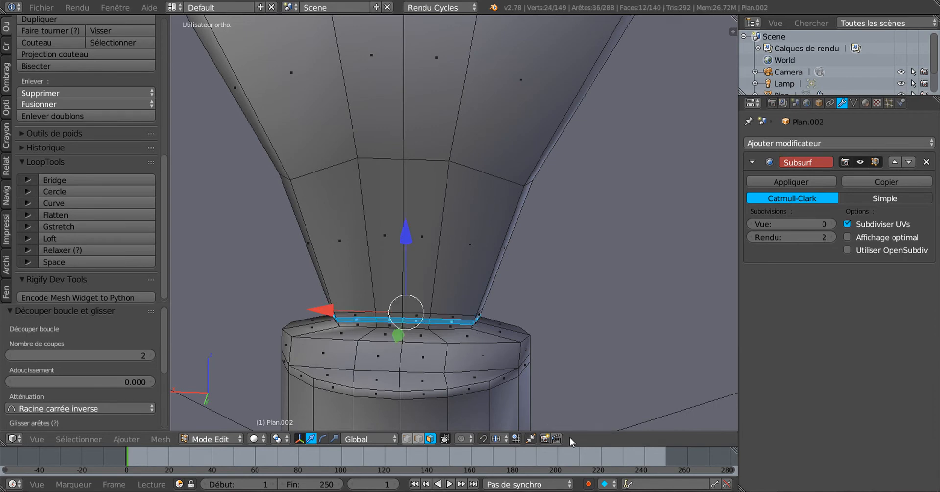
key(s)
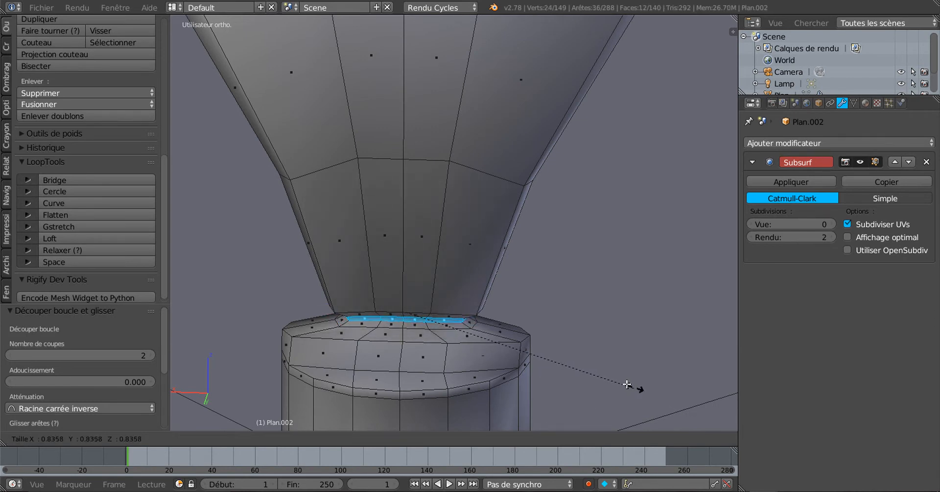
click(618, 381)
Step: Set the Subdivision Surface viewport level to 2, check the smoothed neck, and undo the face ring's scaling
click(789, 224)
text(2)
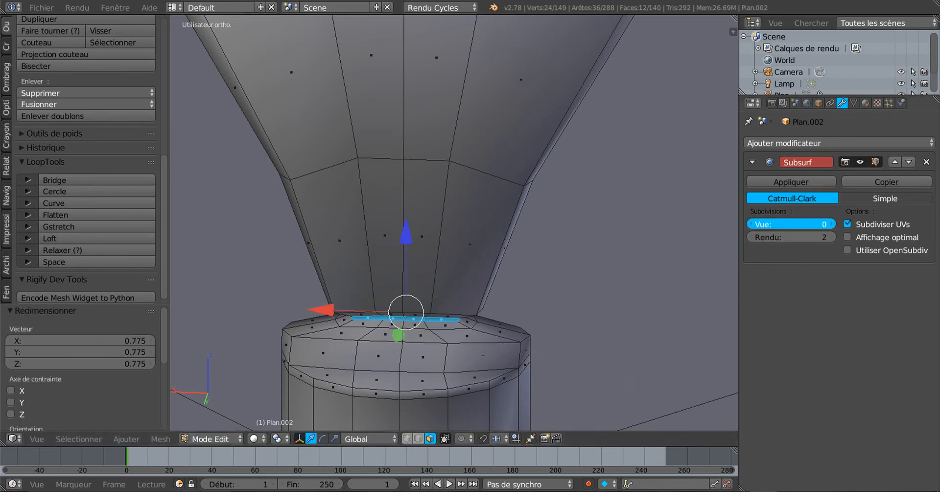
key(Return)
key(Tab)
key(Tab)
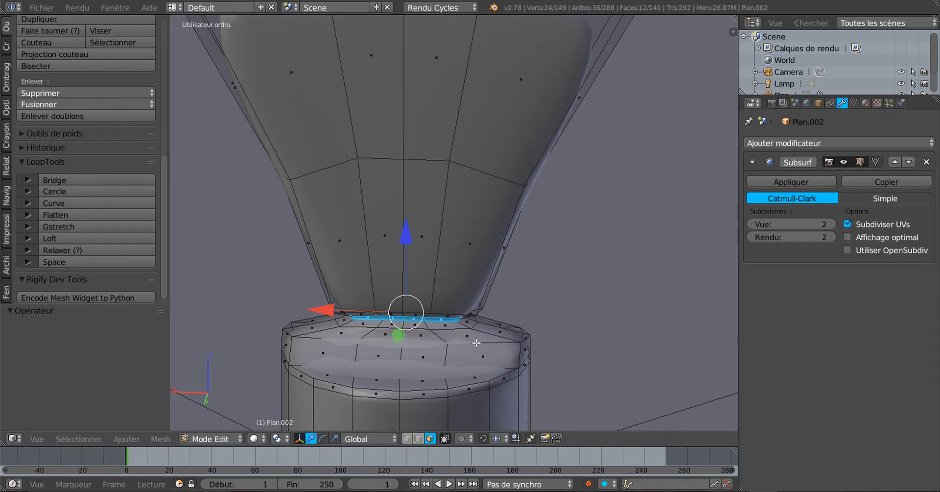
key(ctrl+z)
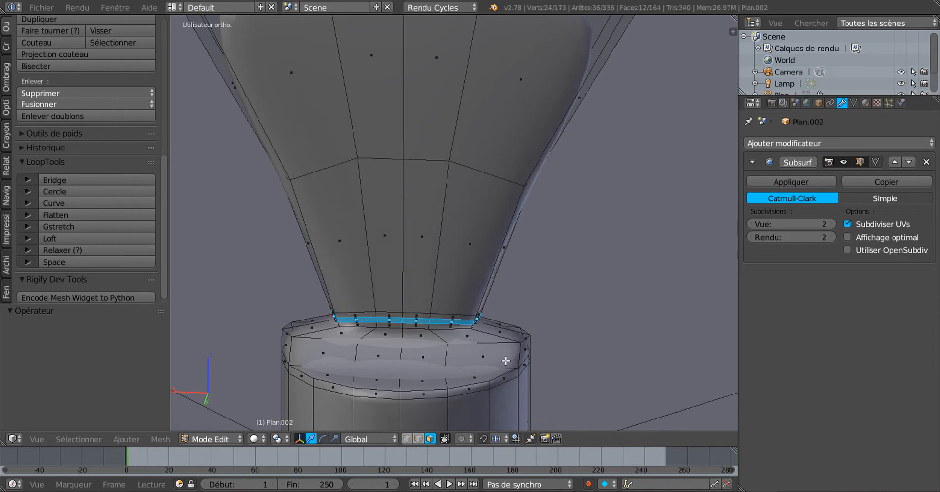
Step: Extrude the selected ring of neck faces, scale it inward to form a groove, and check it in Object Mode
key(e)
key(s)
click(493, 348)
key(Tab)
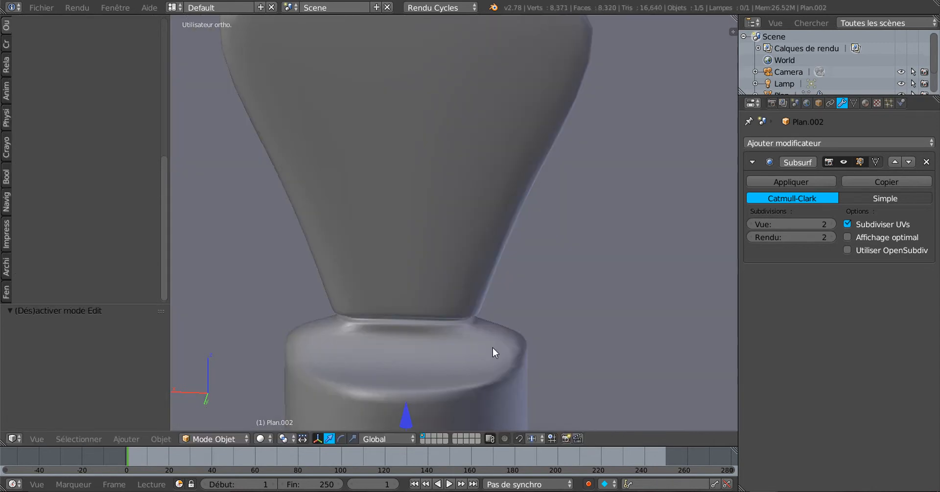
key(Tab)
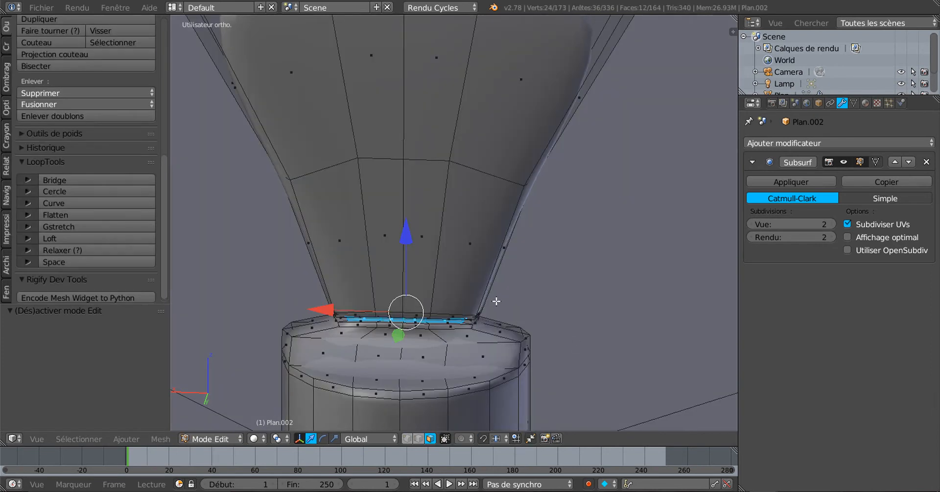
Step: Add an edge loop on the handle just above the neck groove and two more supporting loops at the groove
key(ctrl+r)
click(489, 284)
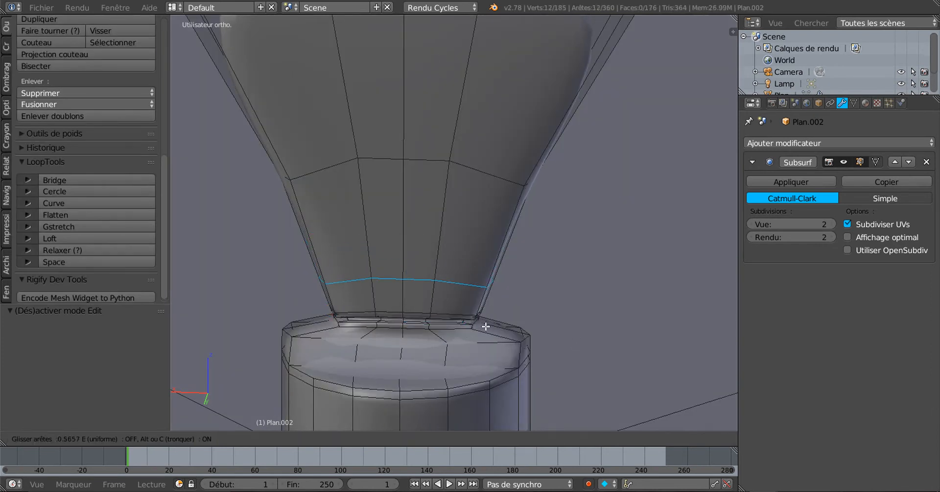
click(487, 356)
scroll(488, 354, up, 1)
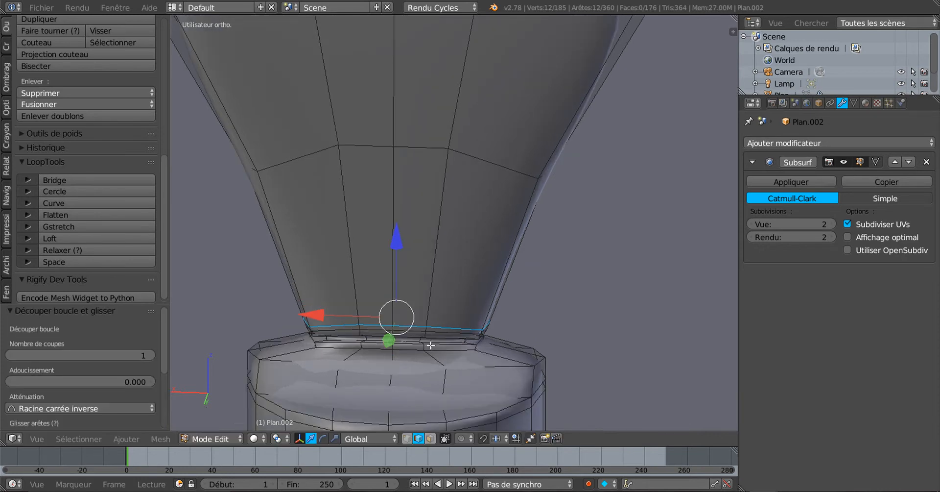
key(ctrl+r)
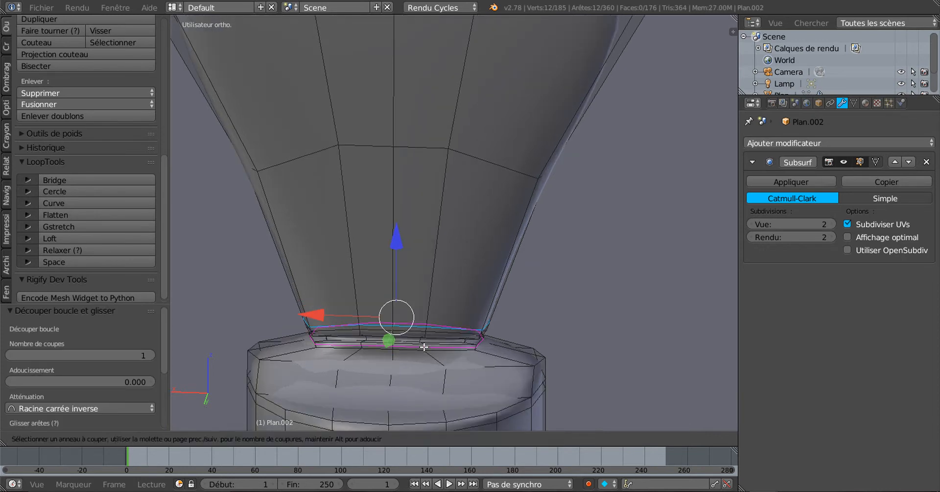
right_click(424, 347)
Step: Inspect the smoothed neck groove and the handle's base from several angles in Object Mode
key(Tab)
scroll(425, 347, down, 2)
middle_drag(461, 349, 507, 354)
scroll(507, 354, down, 4)
middle_drag(475, 315, 311, 327)
scroll(513, 332, up, 3)
key(Tab)
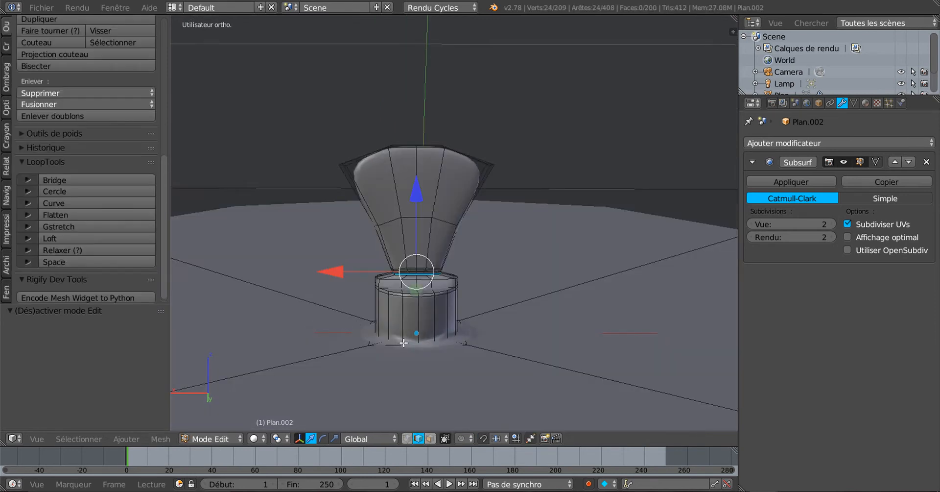
Step: In face selection mode, select the two upper central faces on both the front and the back of the paddle
middle_drag(403, 342, 493, 361)
scroll(493, 361, up, 2)
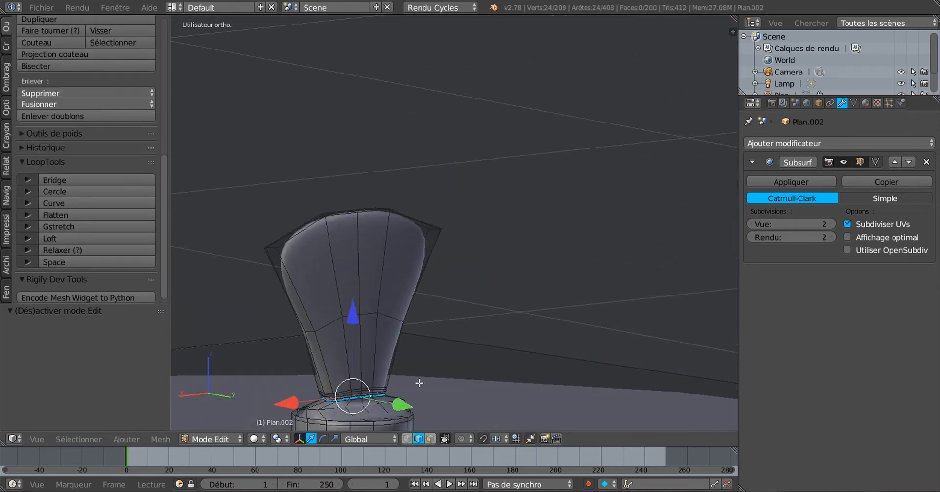
click(430, 439)
right_click(346, 280)
shift+right_click(366, 263)
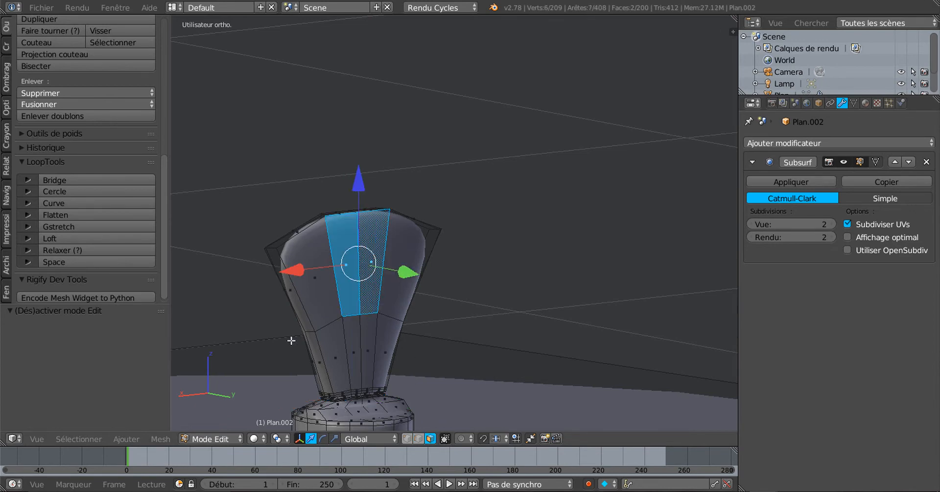
middle_drag(282, 369, 413, 357)
shift+right_click(261, 299)
shift+right_click(248, 295)
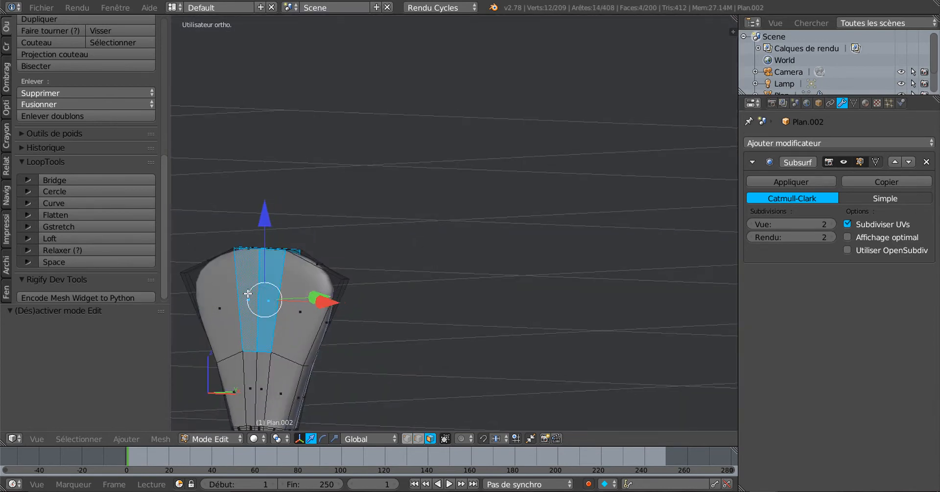
Step: Inset the four selected paddle faces by 0.01 and delete the inner faces to open a hole
middle_drag(444, 315, 282, 352)
middle_drag(477, 341, 451, 327)
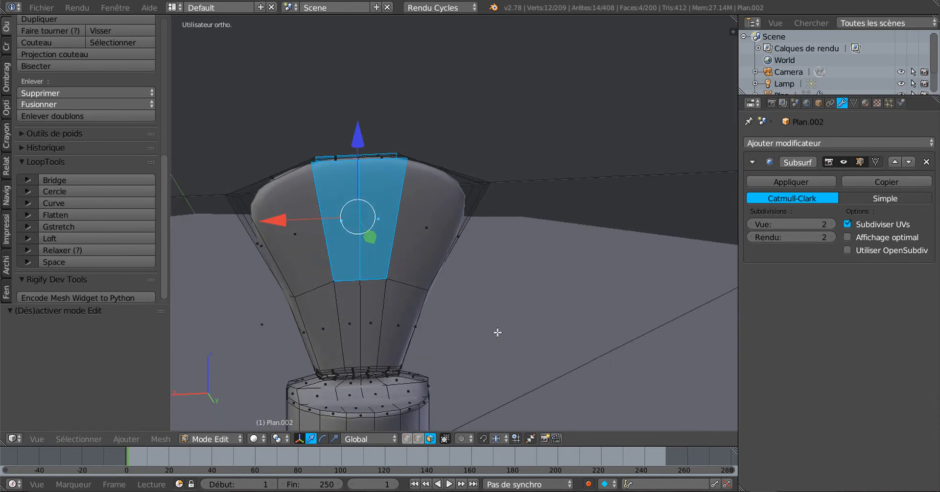
key(i)
click(498, 332)
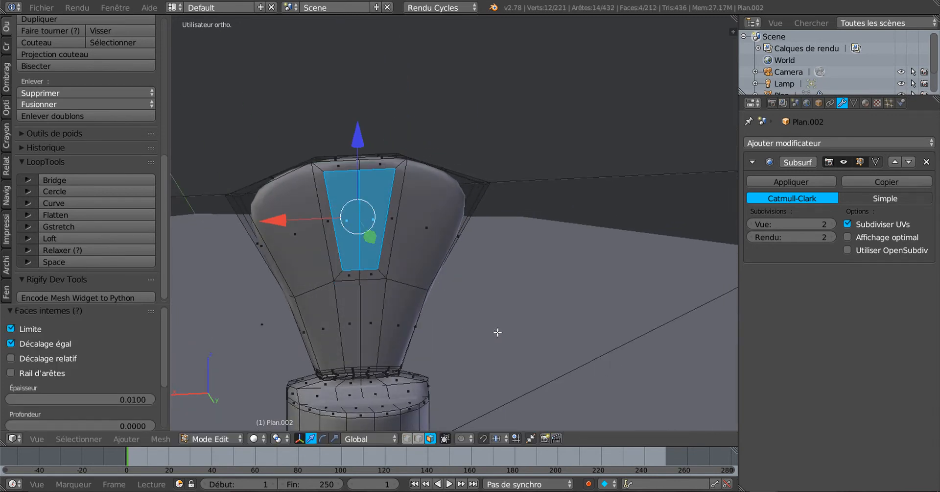
key(x)
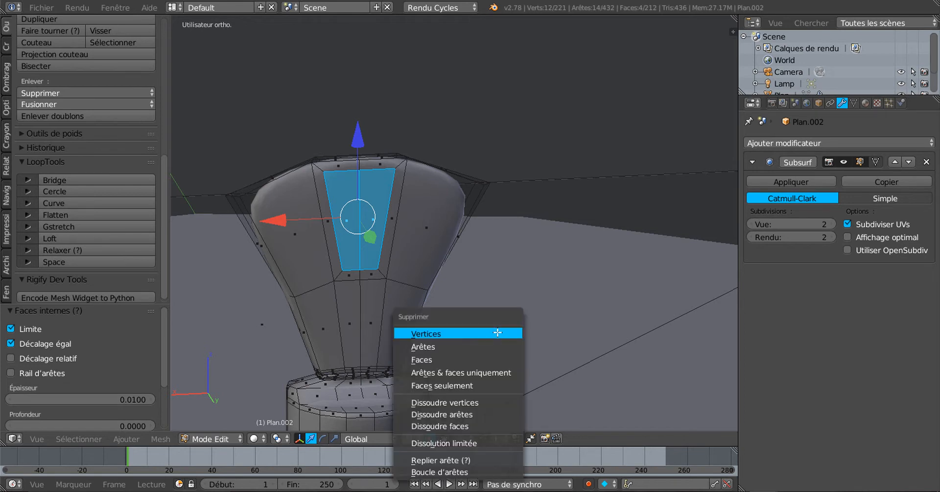
click(484, 360)
middle_drag(483, 359, 560, 348)
Step: Select the hole's edge loops on both sides of the paddle, join them with LoopTools Bridge, and check the result
click(418, 438)
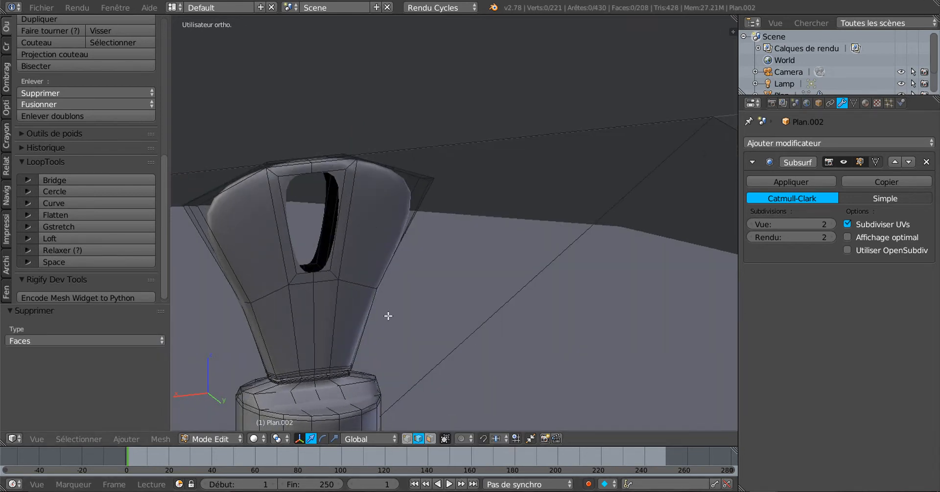
alt+right_click(337, 212)
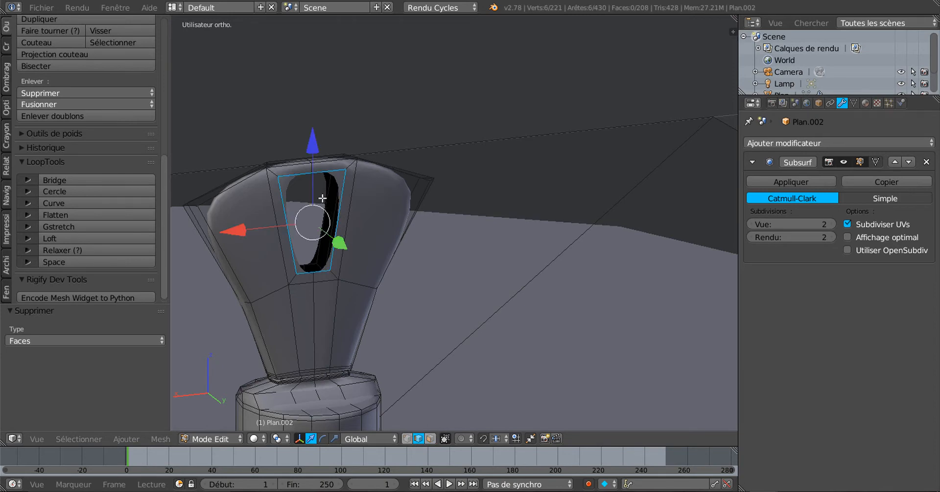
alt+shift+right_click(326, 196)
middle_drag(326, 196, 496, 288)
middle_drag(442, 311, 402, 321)
middle_drag(473, 324, 303, 321)
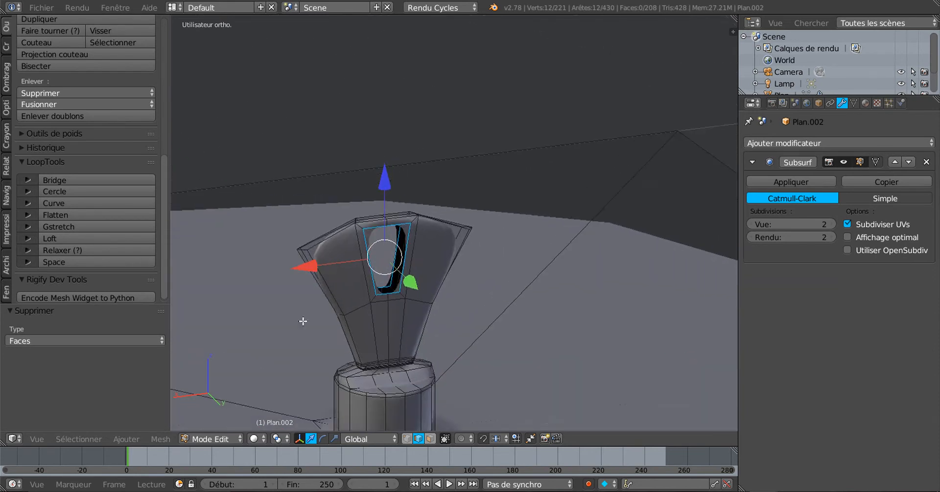
click(64, 179)
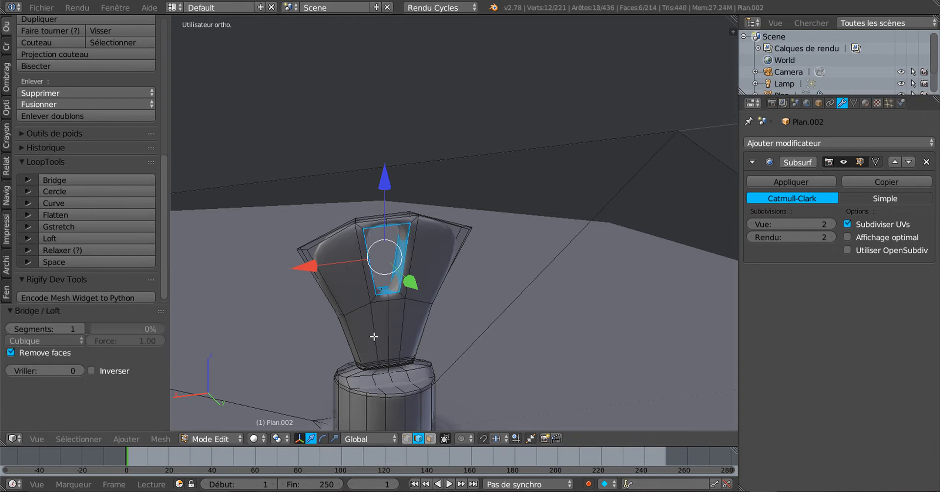
key(Tab)
key(Tab)
Step: Add the edges of the small faces just below the hole, on both sides of the paddle, to the selection
scroll(373, 363, up, 2)
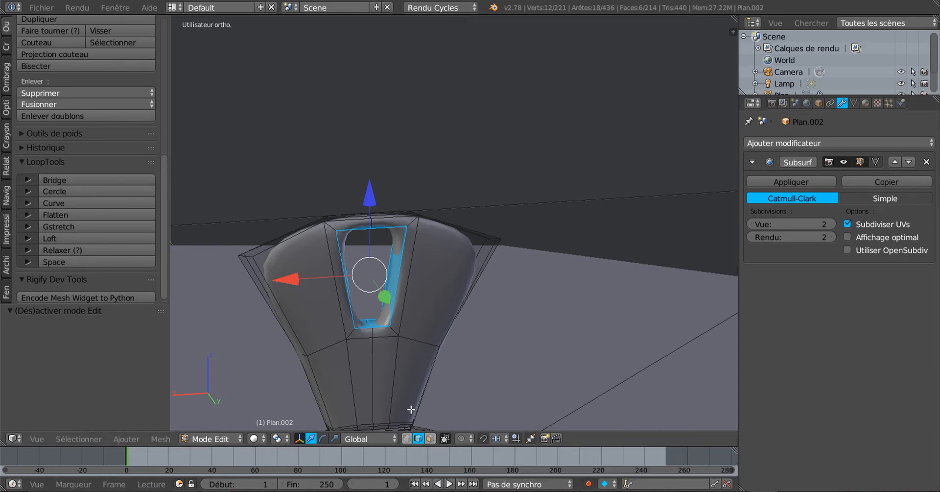
shift+right_click(381, 338)
shift+right_click(360, 338)
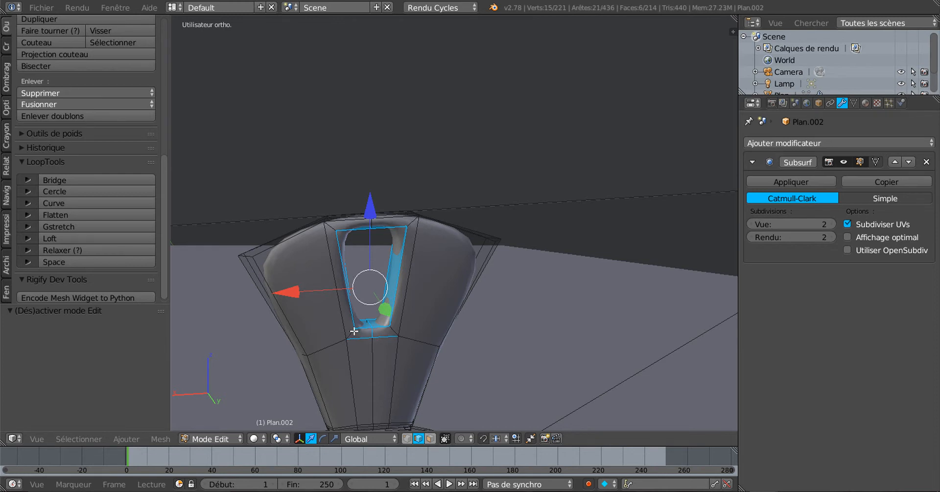
shift+right_click(364, 331)
shift+right_click(389, 331)
middle_drag(314, 386, 501, 369)
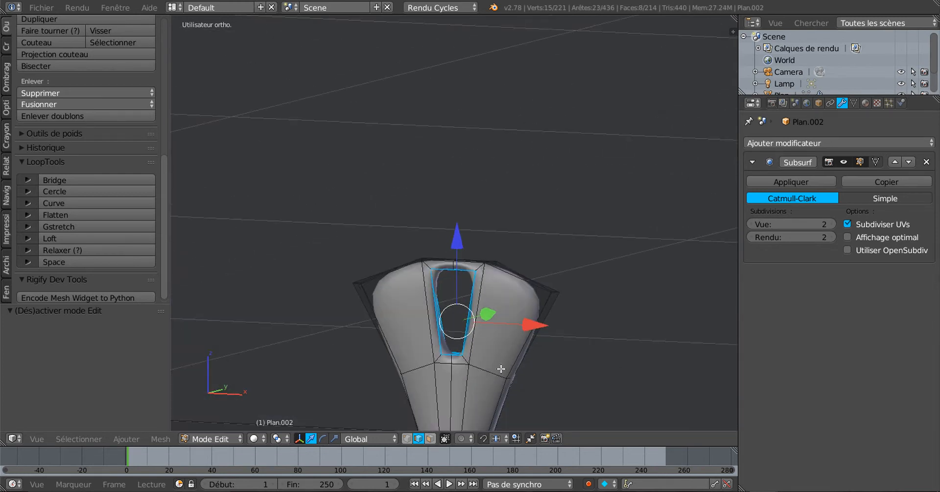
scroll(466, 377, up, 1)
shift+right_click(467, 386)
shift+right_click(462, 394)
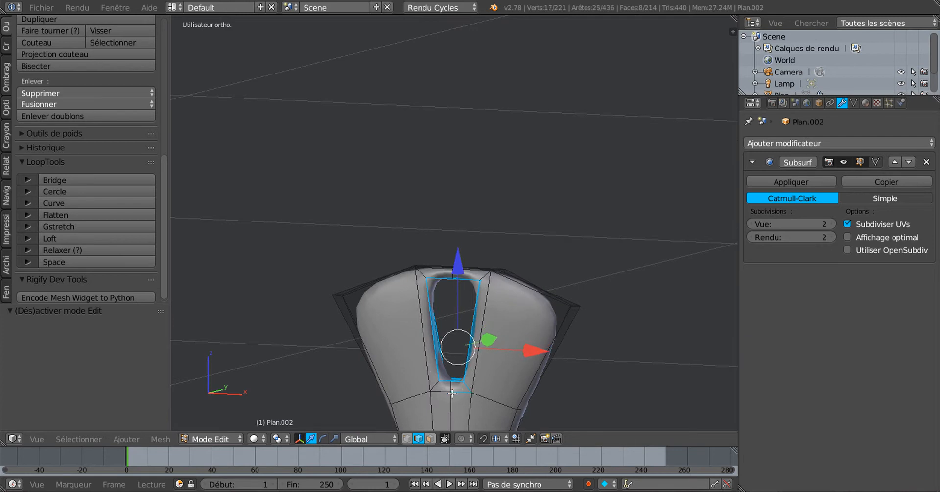
shift+right_click(443, 394)
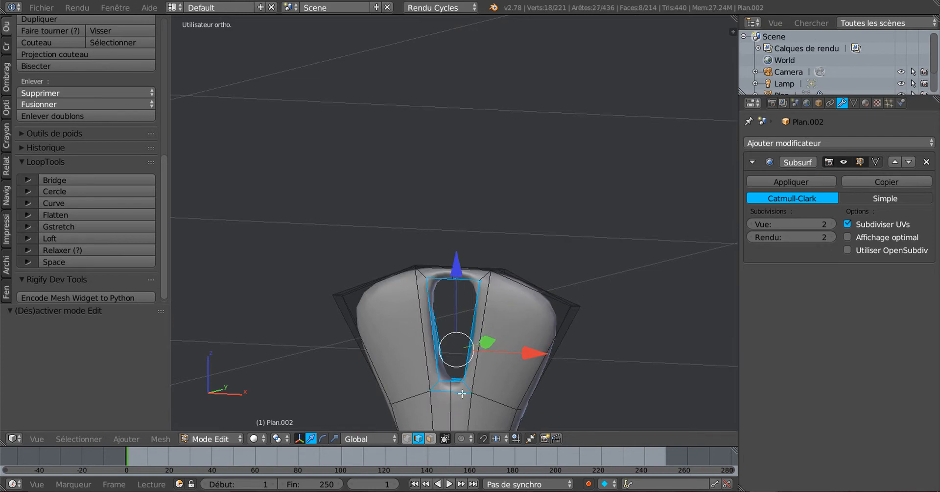
Step: Lower the hole's selected edges along Z by 0.028 and 0.017, scale them up uniformly to about 1.2, and check the result
drag(457, 264, 464, 329)
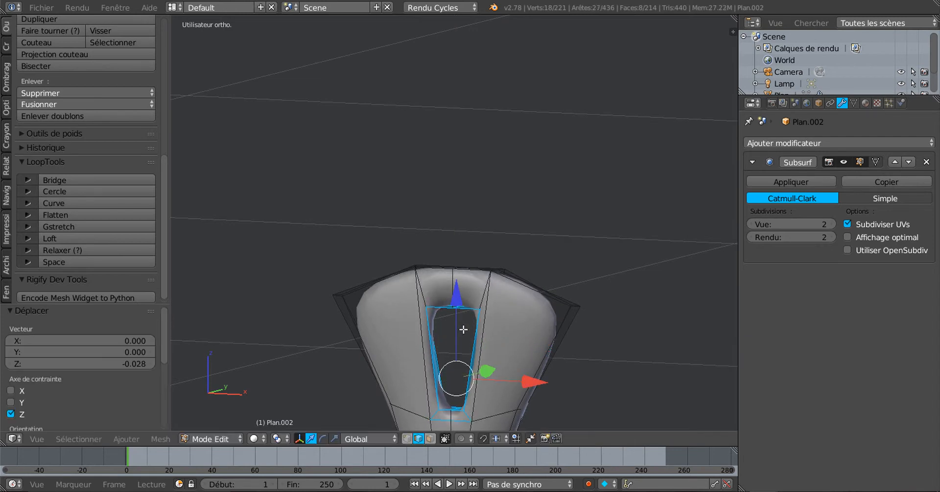
scroll(464, 329, down, 3)
middle_drag(463, 329, 303, 335)
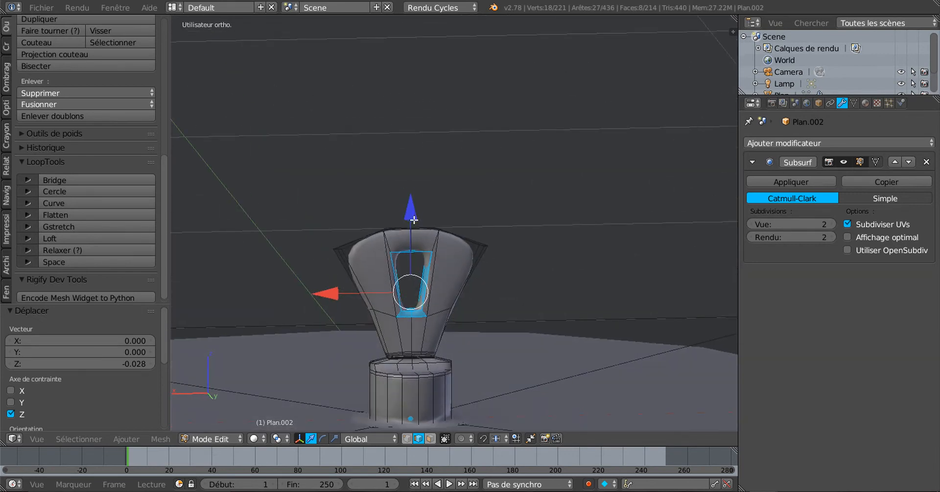
drag(414, 220, 416, 227)
key(s)
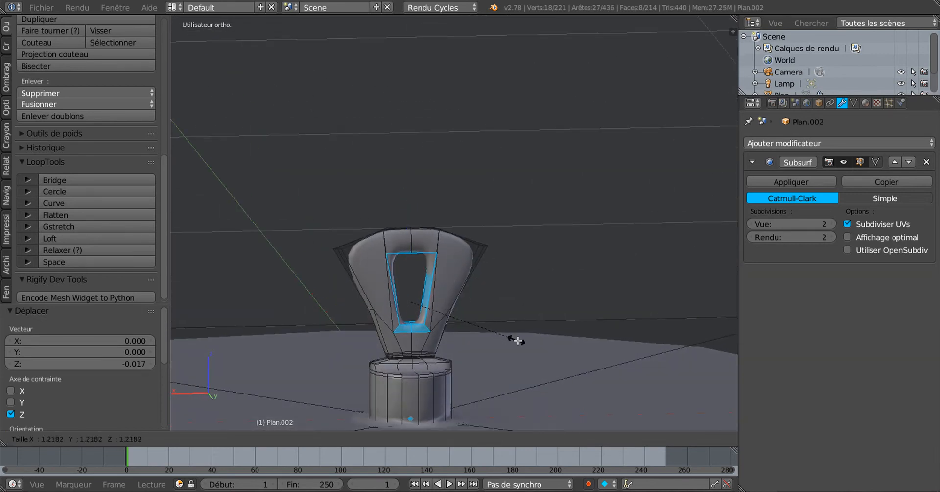
click(524, 345)
key(Tab)
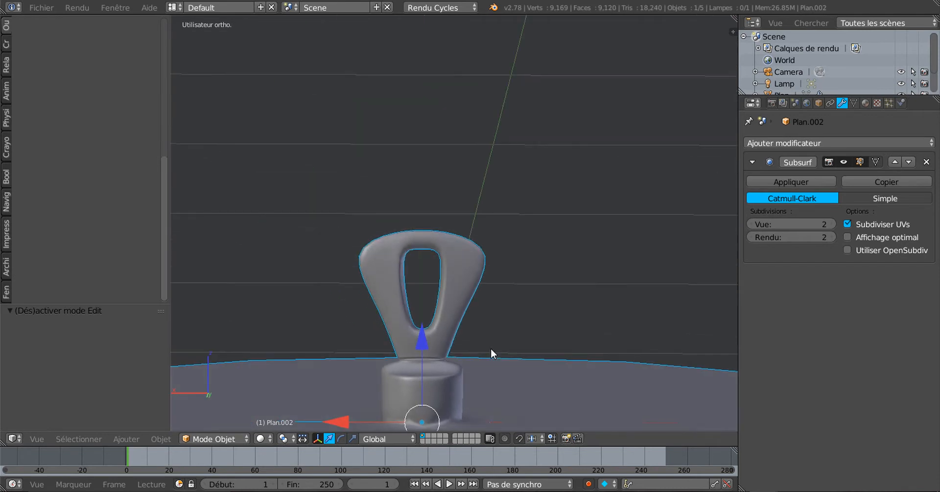
Step: Narrow the hole's selected edges along X by a scale factor of 0.834 and check the smoothed handle
key(Tab)
middle_drag(443, 269, 435, 293)
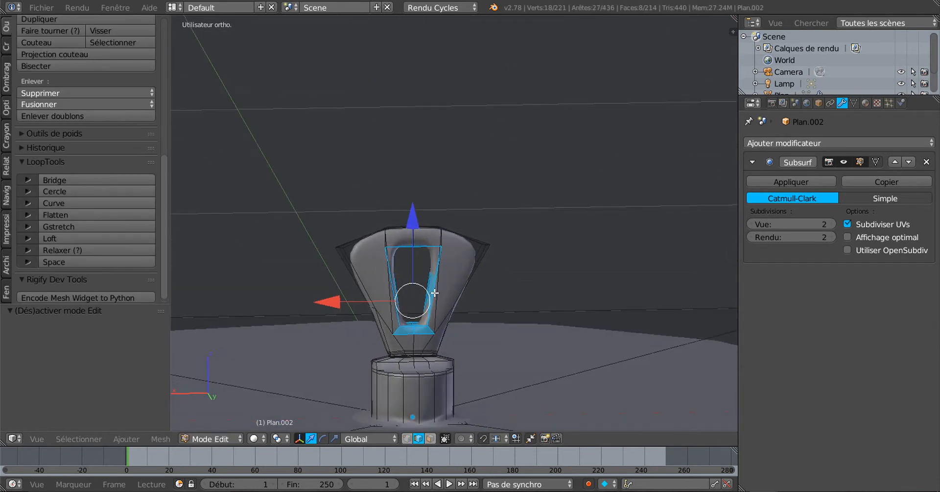
click(335, 439)
drag(325, 302, 346, 317)
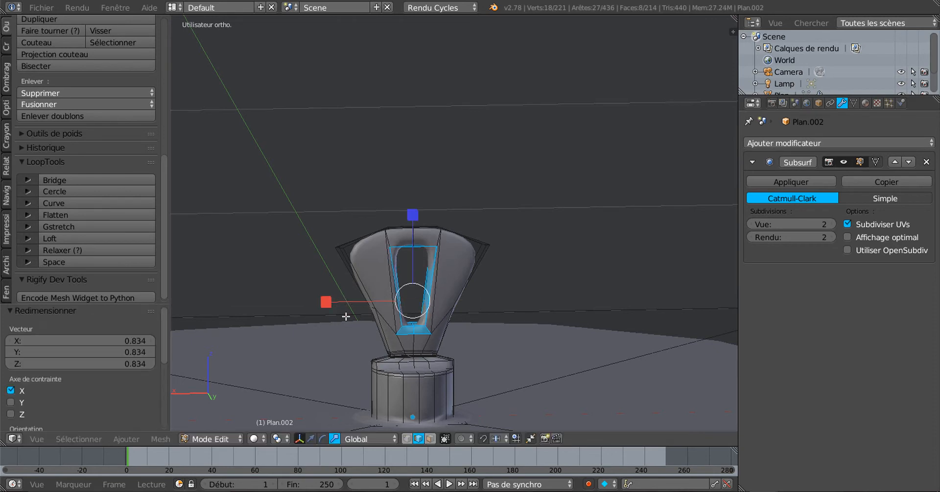
key(Tab)
middle_drag(392, 332, 484, 263)
scroll(484, 265, up, 3)
key(Tab)
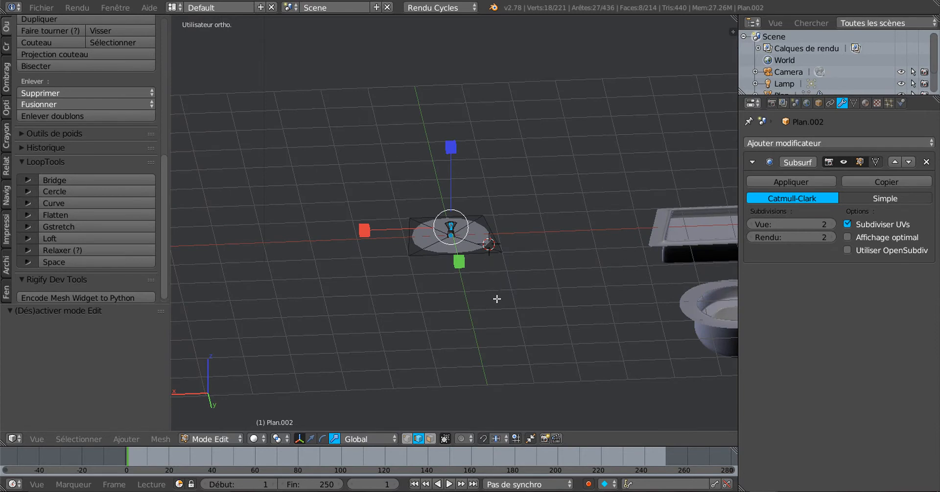
Step: In Object Mode, move the round plate with its handle along X by 1.898 and by -5.204, beside the rectangular tray
shift+middle_drag(498, 298, 442, 341)
key(Tab)
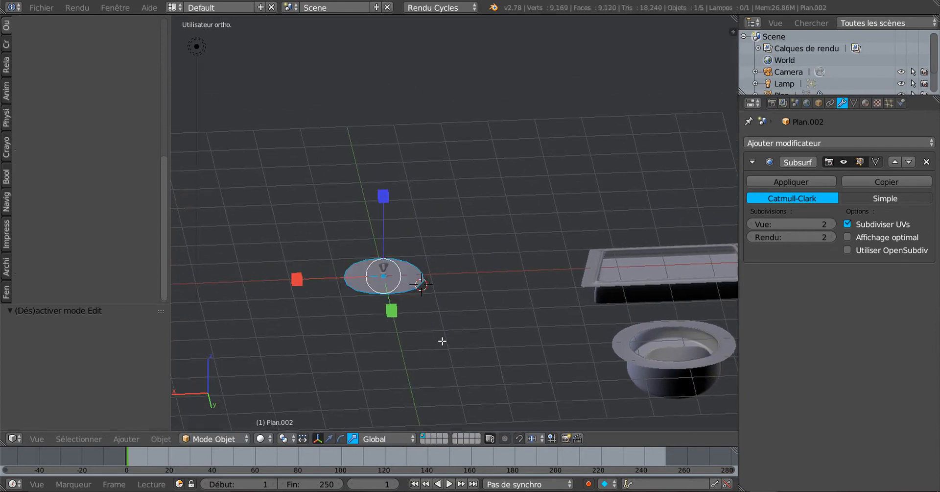
click(329, 438)
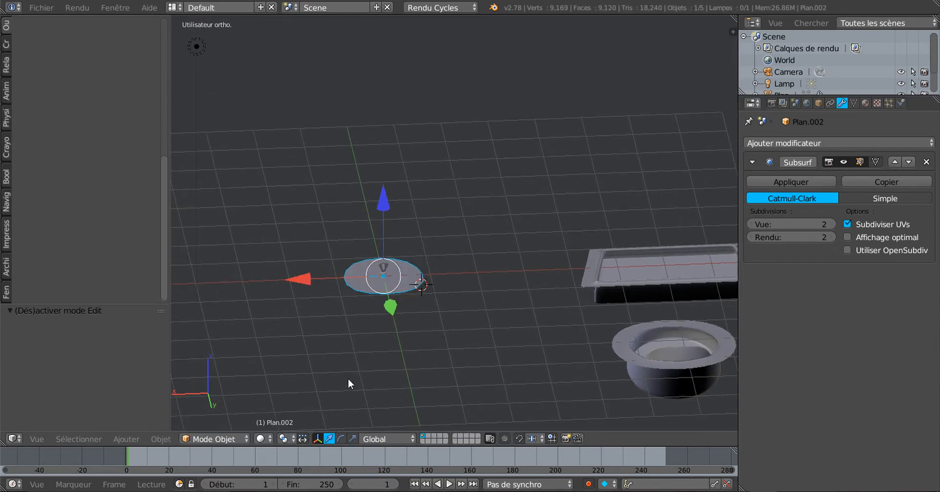
drag(307, 280, 209, 289)
scroll(615, 319, down, 2)
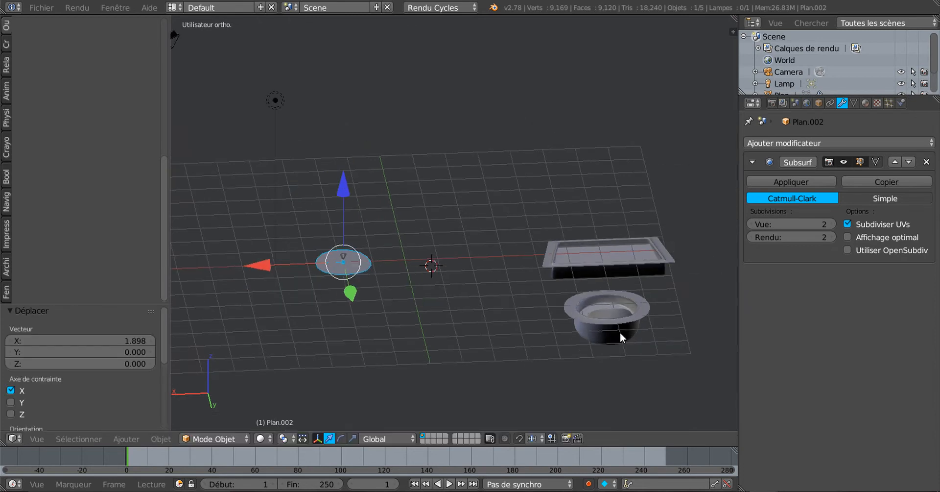
drag(260, 265, 423, 263)
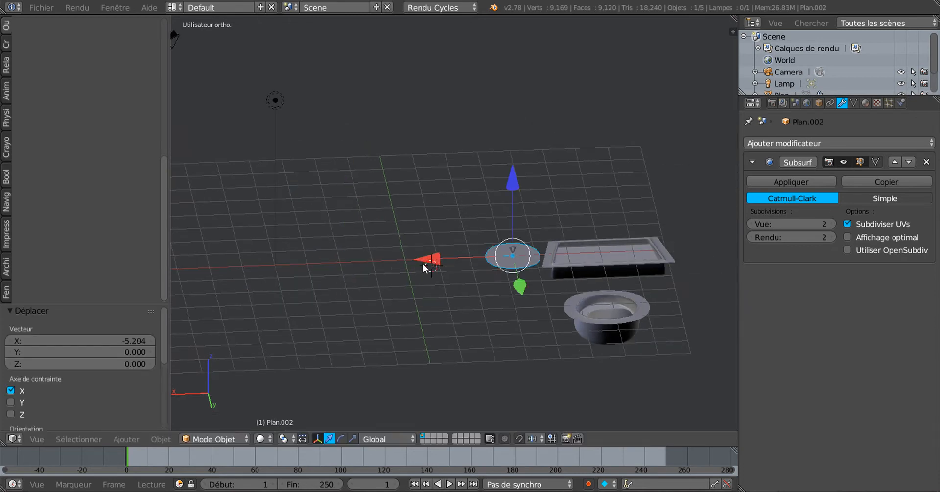
middle_drag(422, 263, 415, 350)
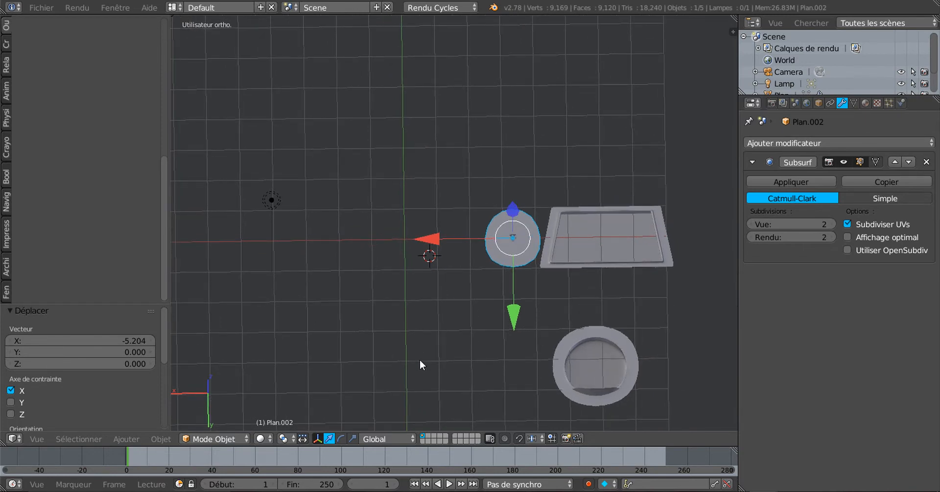
Step: Edit the rectangular tray using the Normal transform orientation and select the large sloped face on its underside
key(F9)
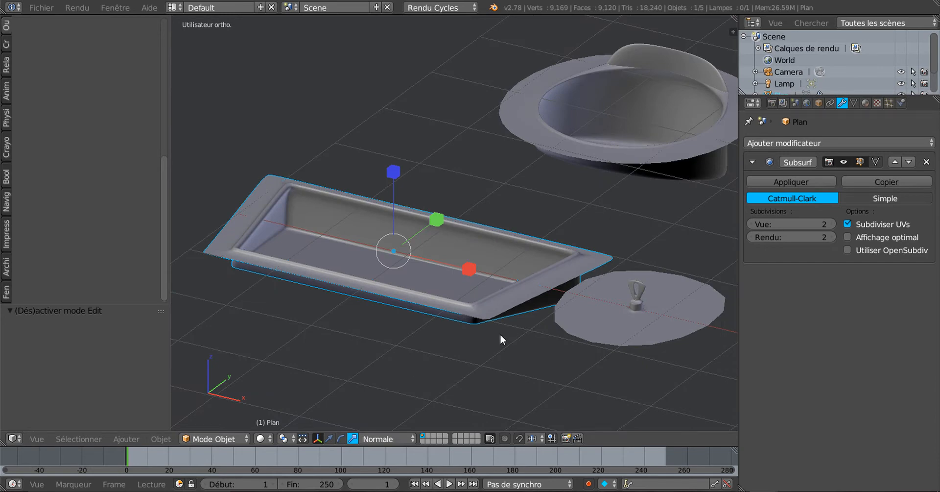
scroll(343, 358, down, 3)
middle_drag(383, 342, 460, 359)
scroll(515, 335, up, 2)
scroll(484, 340, up, 2)
key(Tab)
middle_drag(514, 367, 515, 317)
click(363, 438)
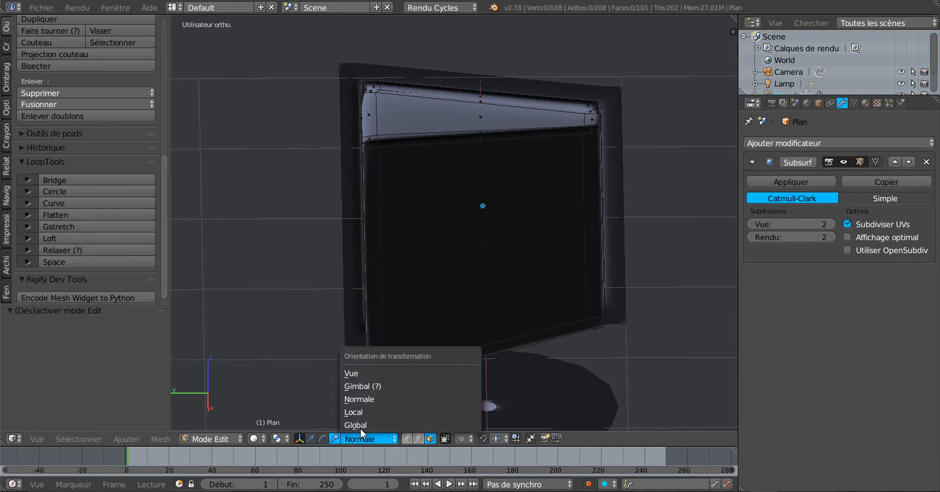
click(372, 402)
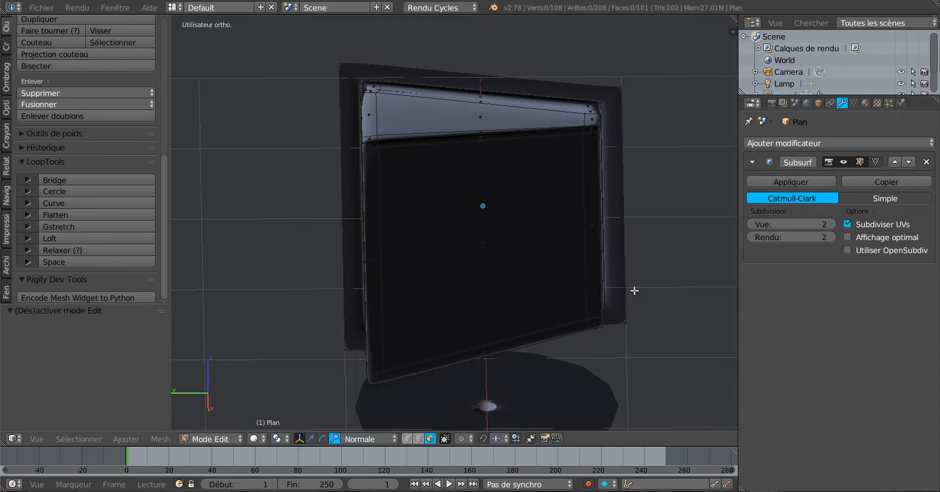
right_click(505, 259)
middle_drag(649, 245, 523, 355)
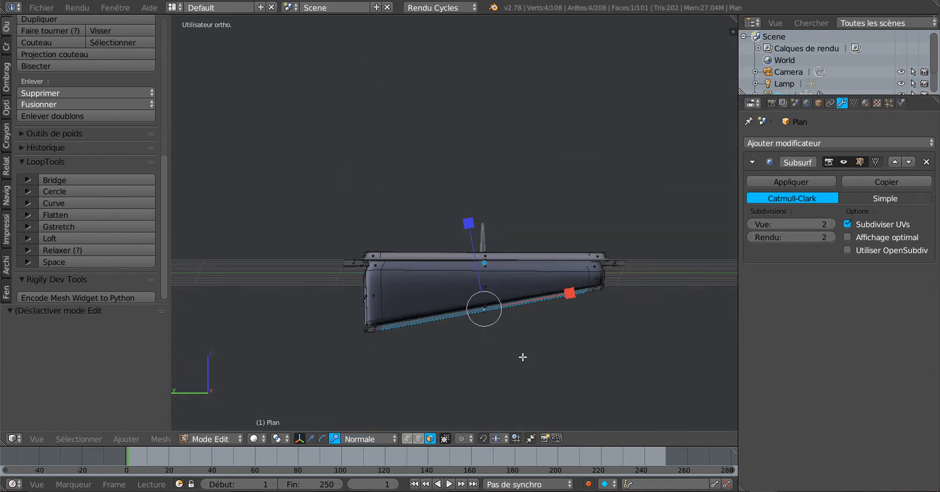
Step: Set the transform orientation to Global and scale the sloped bottom face to 0.440 along Y in a right-side wireframe view
click(365, 439)
click(367, 425)
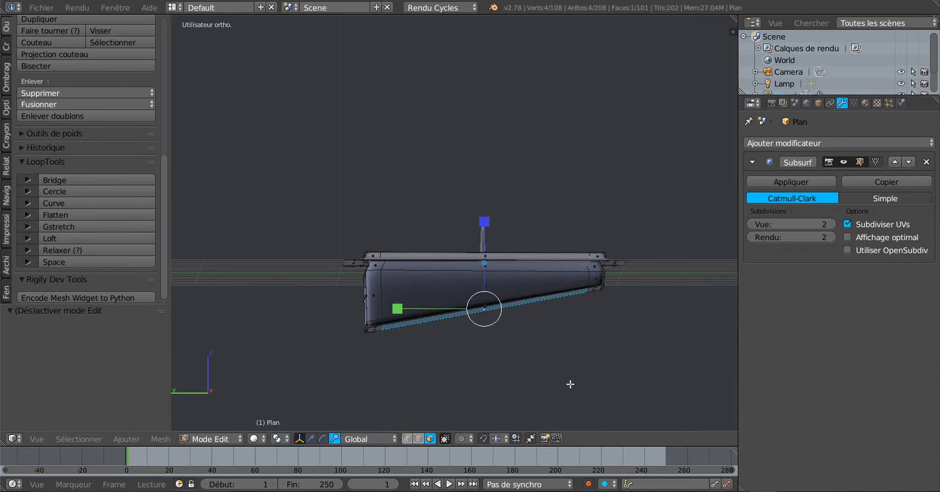
key(KP_1)
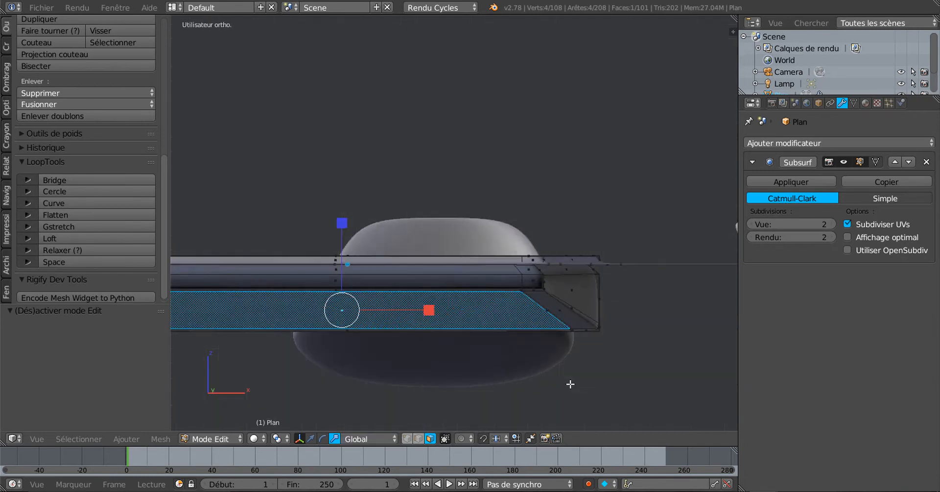
key(KP_3)
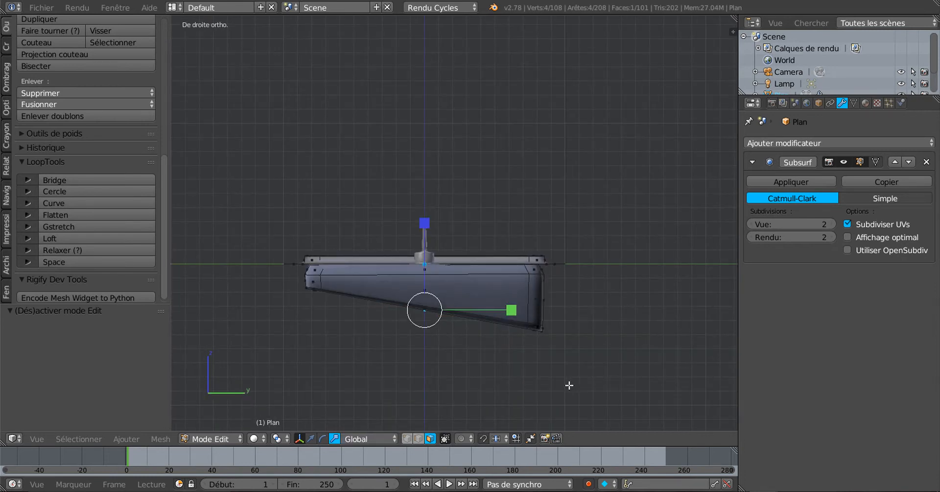
key(z)
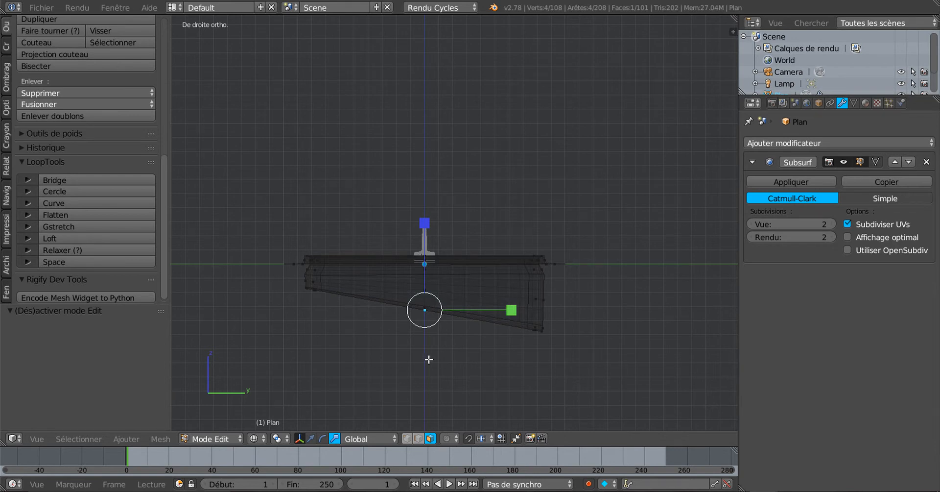
shift+middle_drag(429, 359, 467, 341)
scroll(468, 342, up, 1)
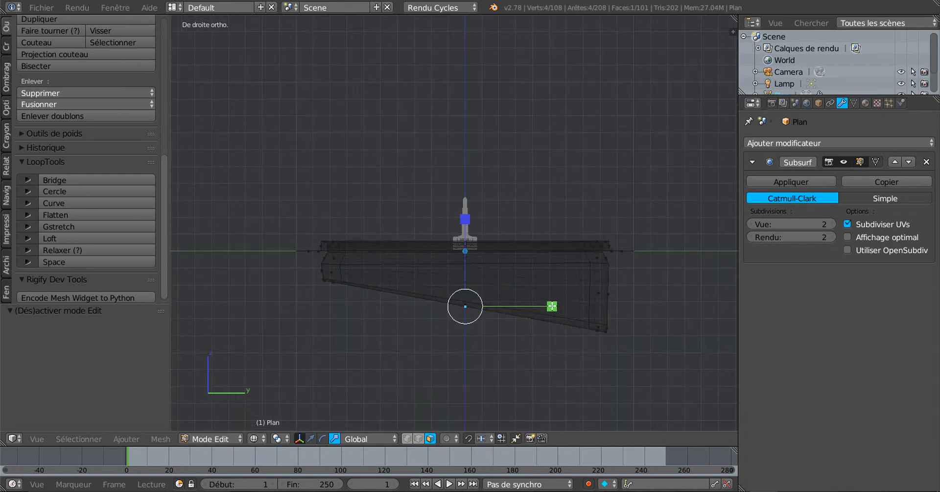
drag(552, 306, 503, 301)
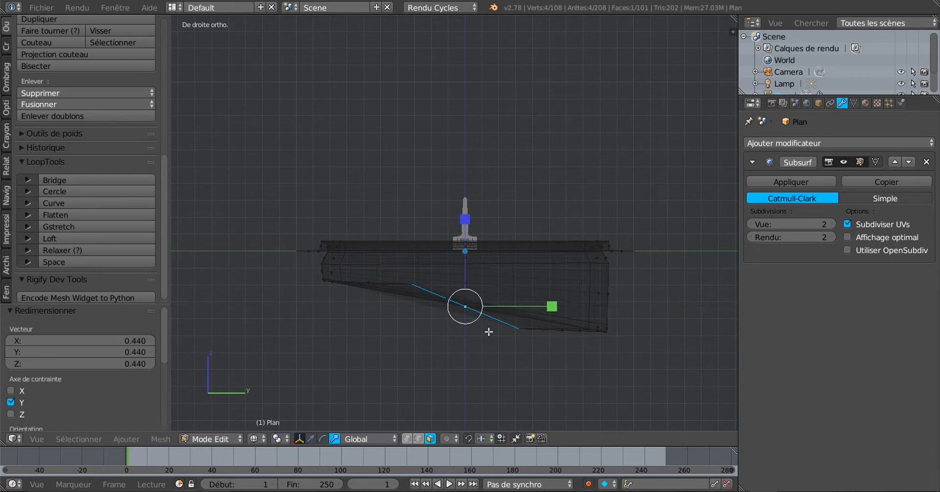
Step: Restore solid shading and inspect the tray's floor and underside from inside, below and the side
mouse_move(487, 346)
middle_down()
mouse_move(496, 386)
mouse_move(486, 347)
middle_up()
key(Tab)
key(z)
key(Tab)
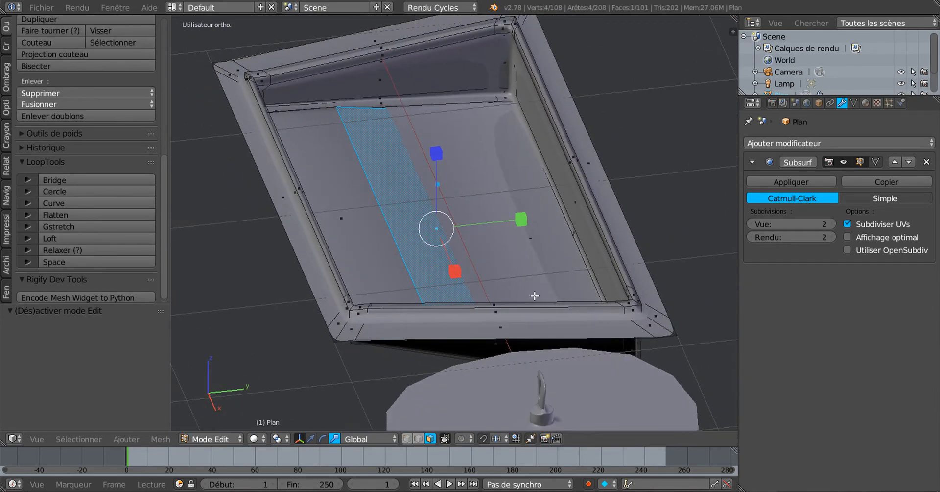
middle_drag(405, 352, 583, 321)
key(Tab)
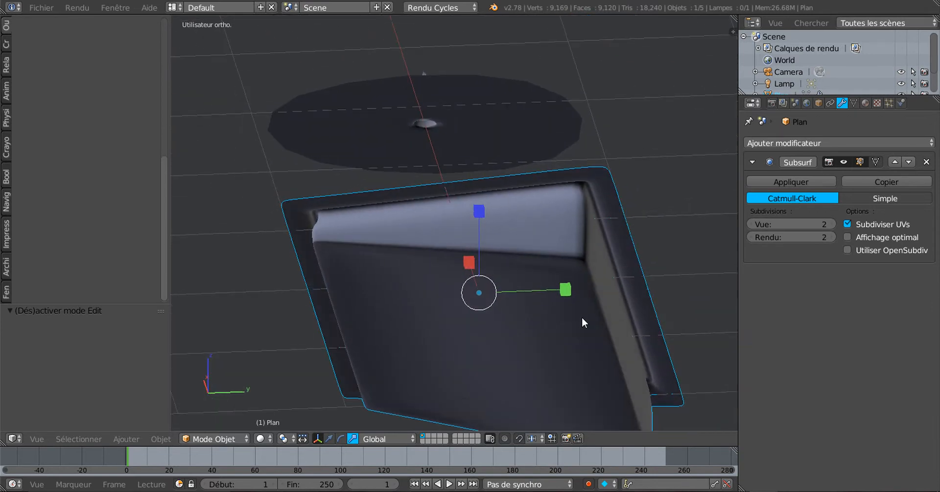
middle_drag(354, 277, 470, 218)
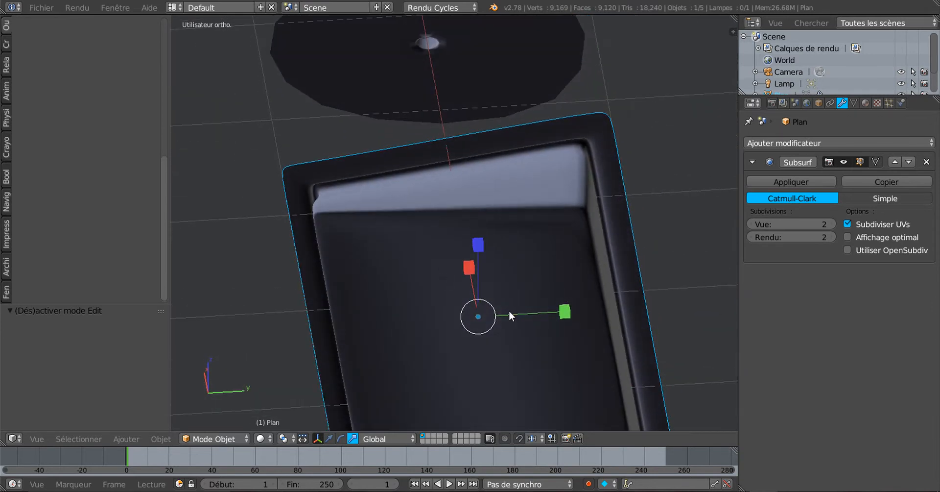
middle_drag(510, 310, 481, 329)
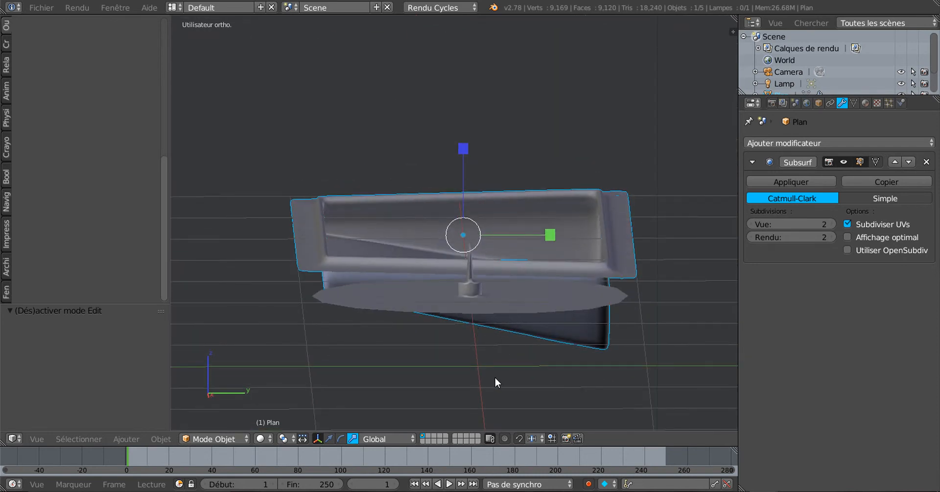
middle_drag(496, 382, 494, 373)
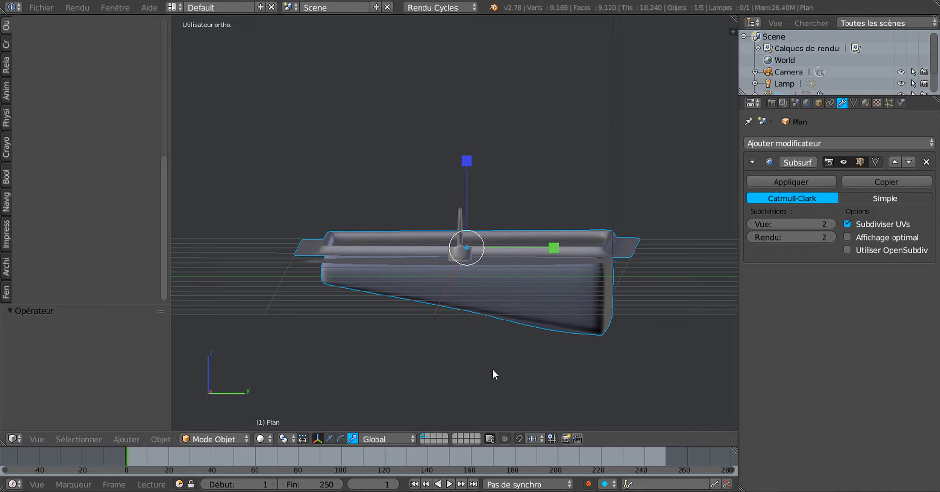
Step: Undo the last operation on the tray and check its sloped underside from the side in Object Mode
key(Tab)
middle_drag(494, 370, 605, 386)
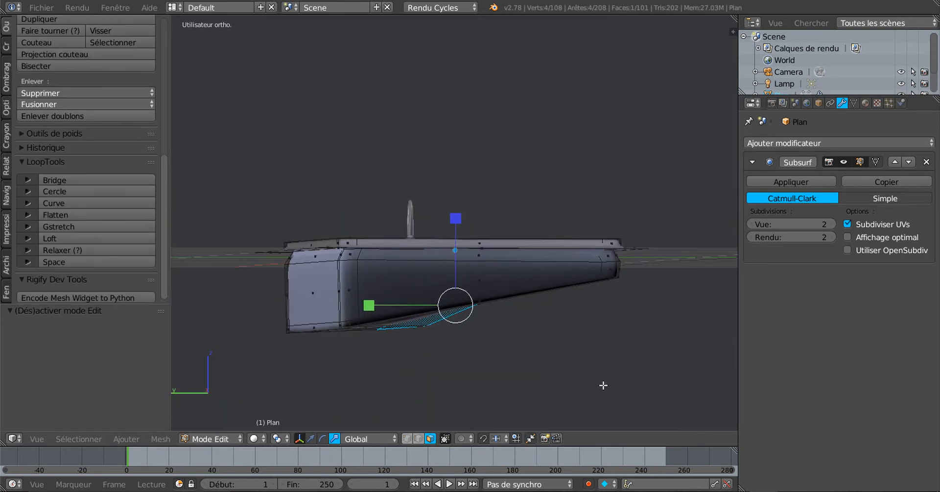
key(ctrl+z)
middle_drag(558, 393, 545, 393)
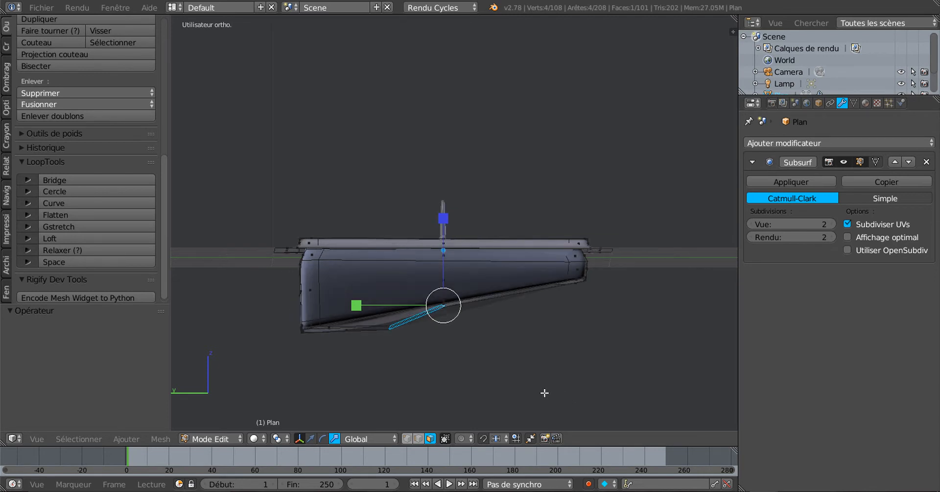
key(Tab)
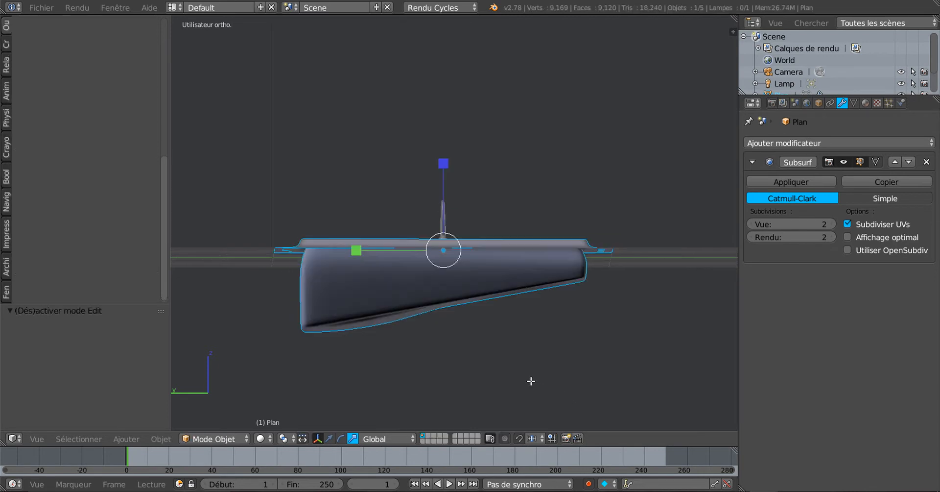
Step: Undo the last scaling of the tray's sloped bottom and return to Edit Mode
middle_drag(513, 356, 524, 370)
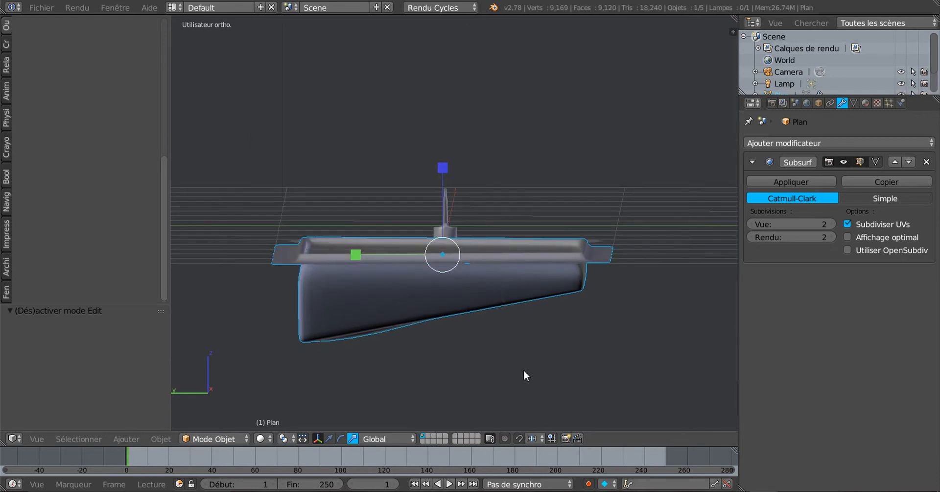
key(ctrl+z)
key(ctrl+z)
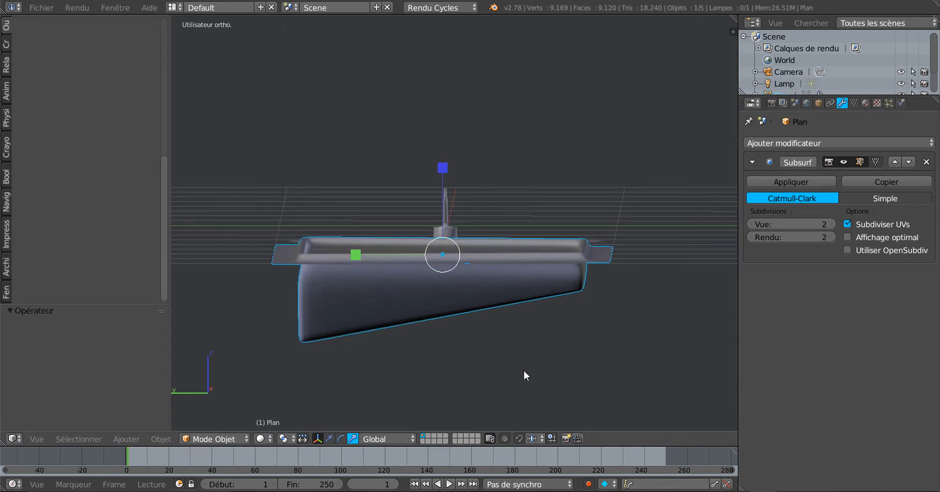
key(Tab)
Step: Select the large sloped face on the tray's underside and show it in the right orthographic view
middle_drag(524, 371, 529, 373)
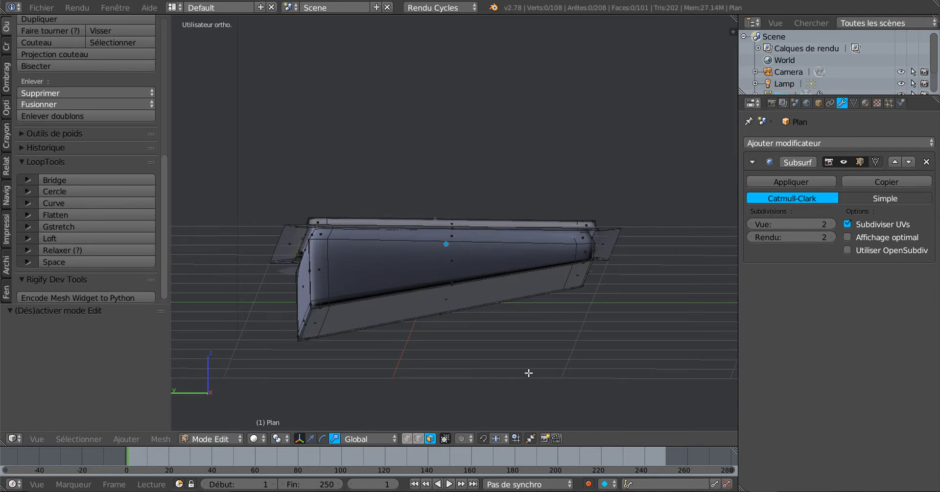
key(KP_3)
scroll(529, 373, up, 2)
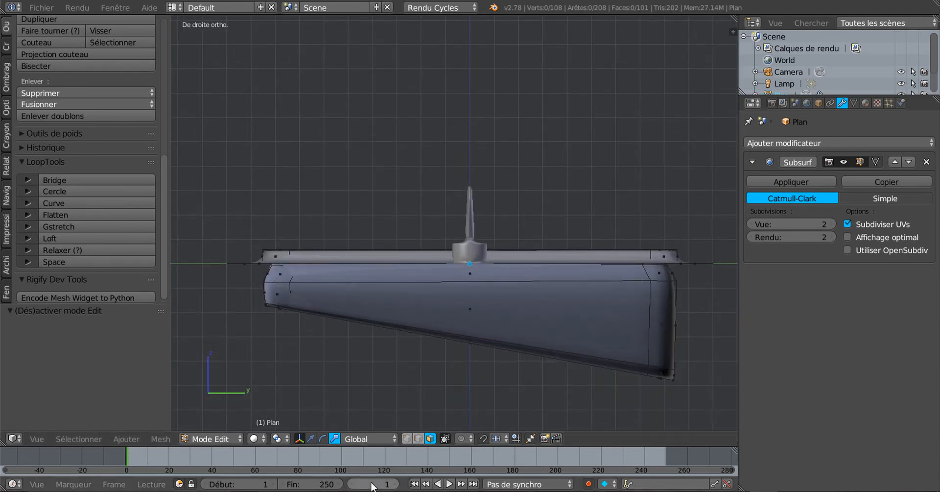
middle_drag(329, 387, 422, 377)
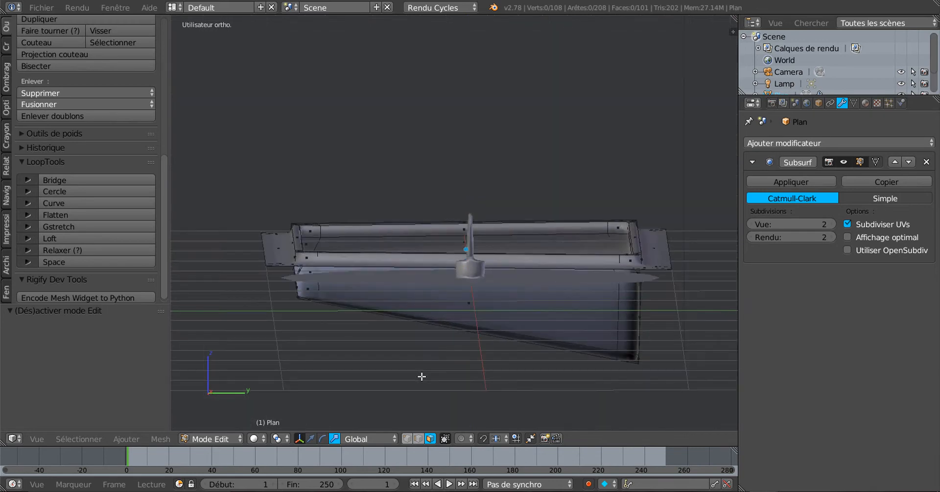
middle_drag(487, 342, 500, 309)
right_click(500, 310)
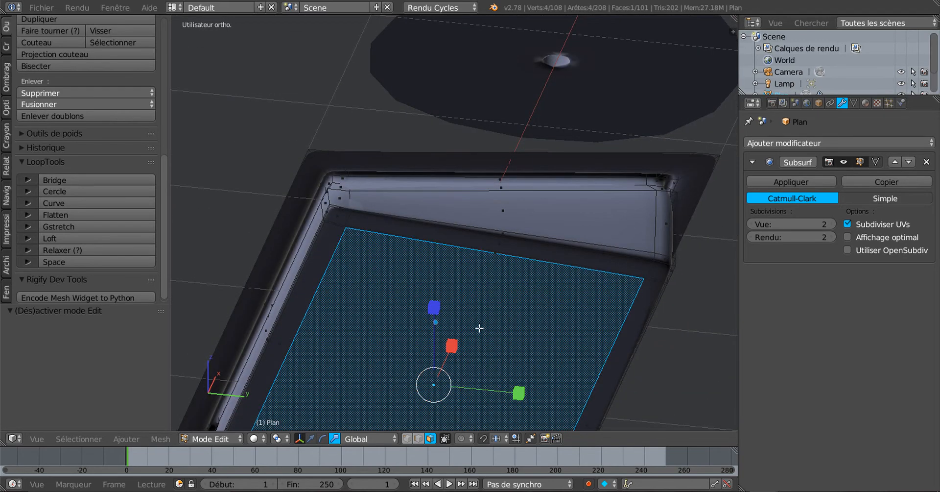
middle_drag(296, 191, 297, 191)
key(KP_3)
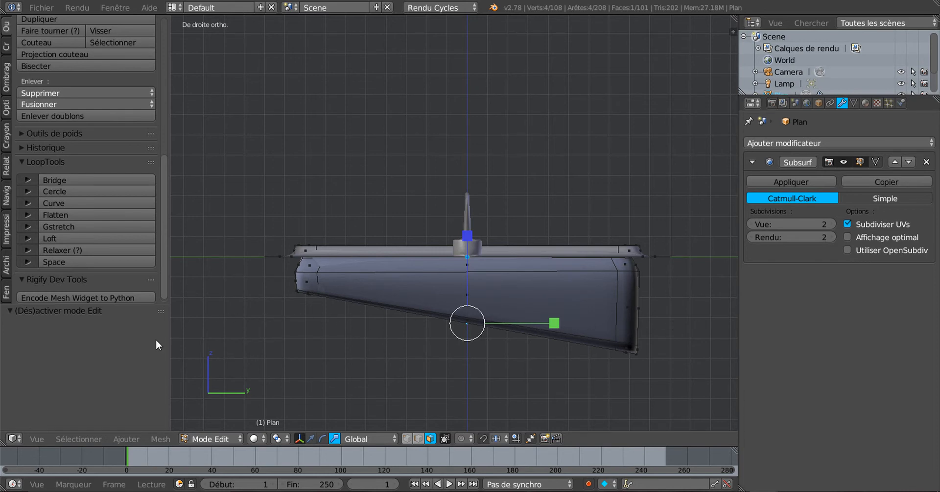
Step: Enlarge the 3D viewport by narrowing both side areas, and check the Global axes on the sloped face from below, front and right
drag(740, 303, 878, 303)
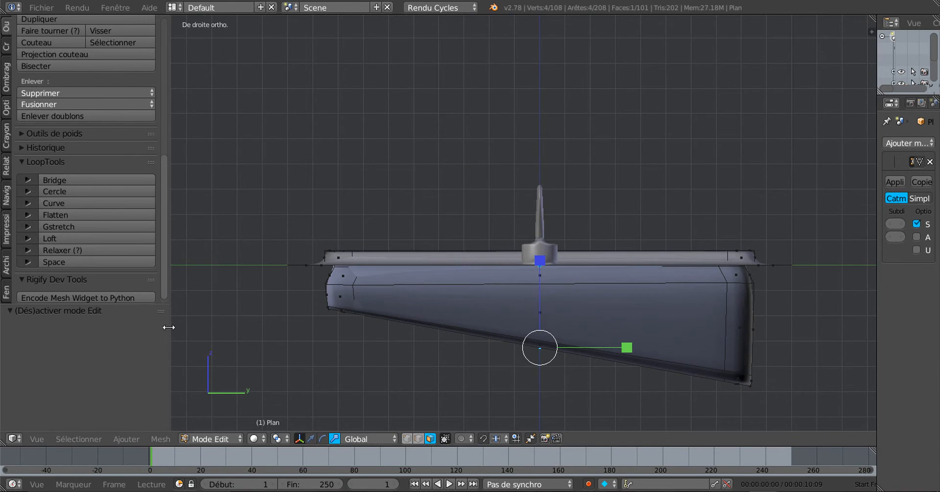
drag(168, 329, 90, 328)
shift+middle_drag(262, 289, 257, 279)
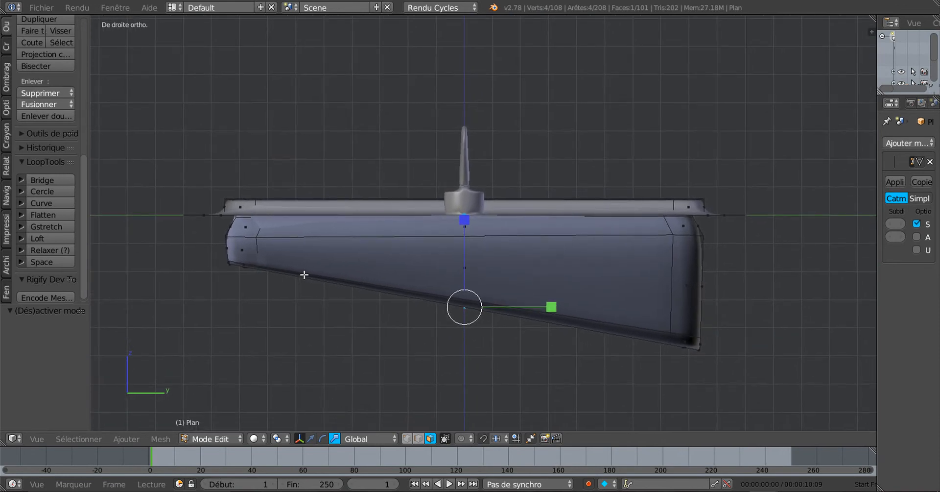
middle_drag(389, 252, 393, 261)
scroll(392, 260, up, 3)
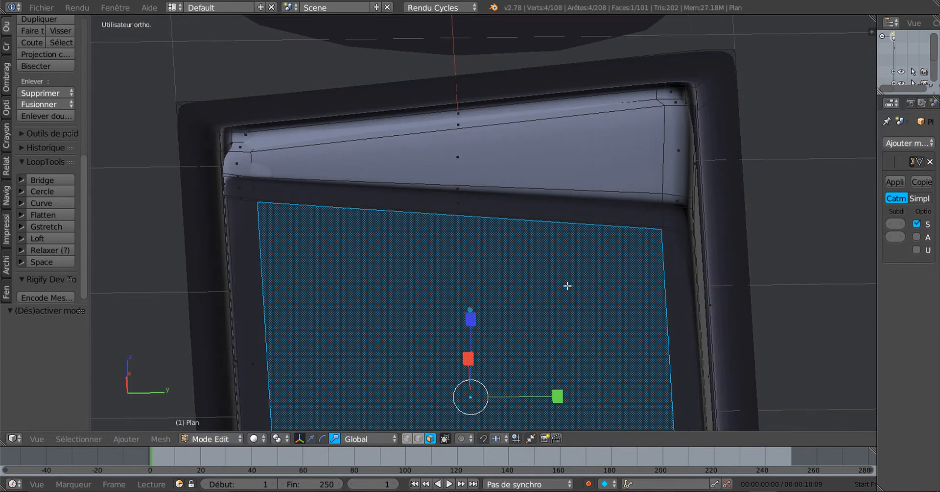
key(KP_1)
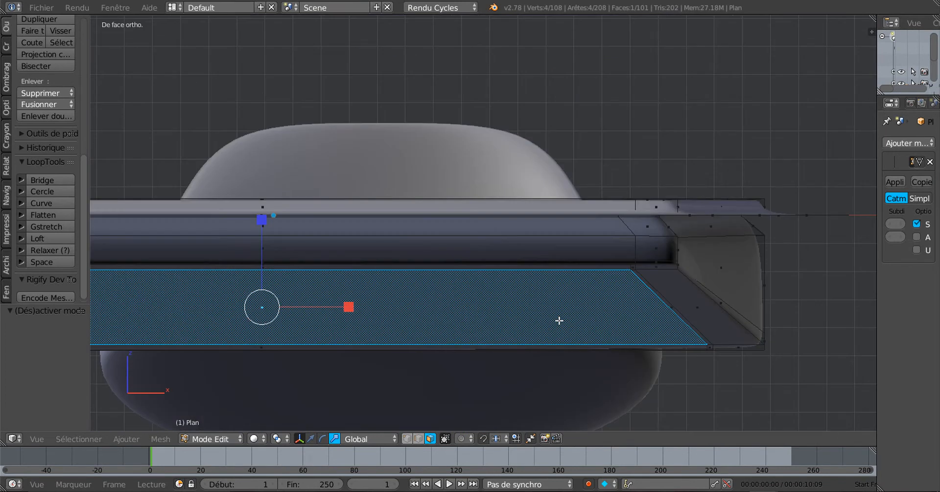
key(KP_3)
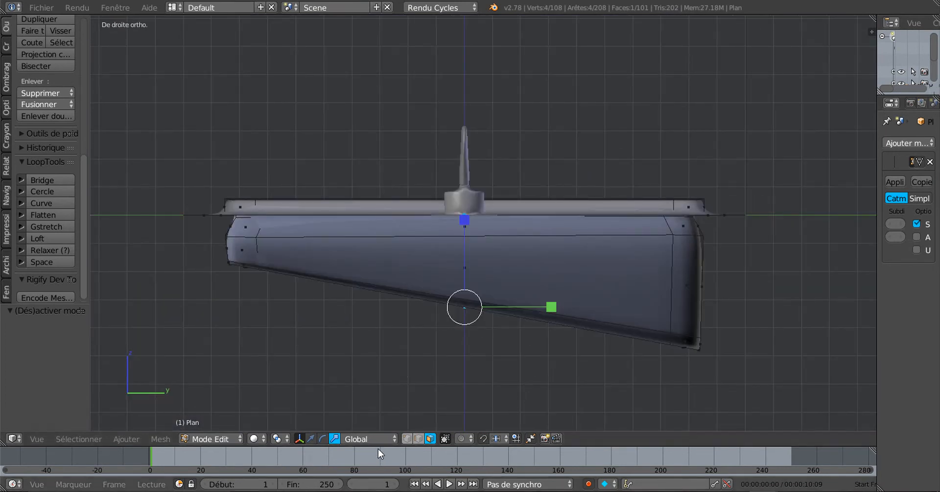
Step: Set the transform orientation to Normal and compare its axes on the sloped face from below, the front and the right
click(363, 437)
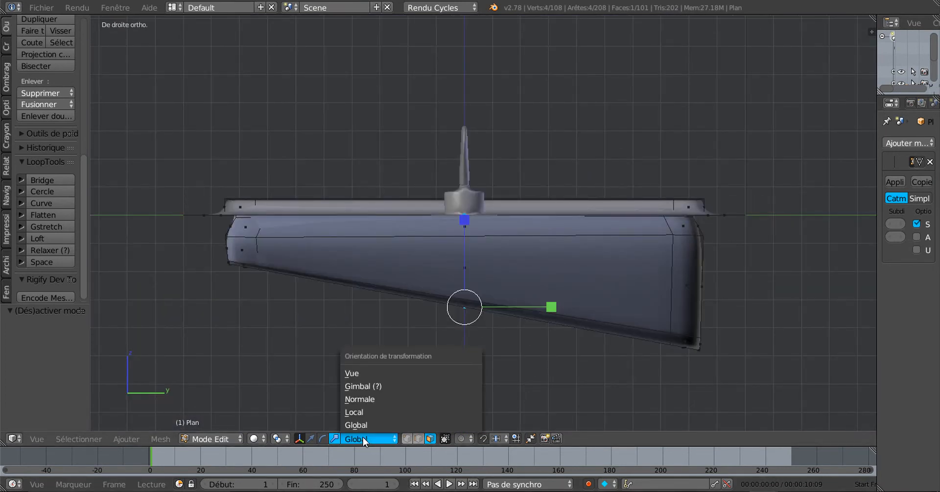
click(363, 398)
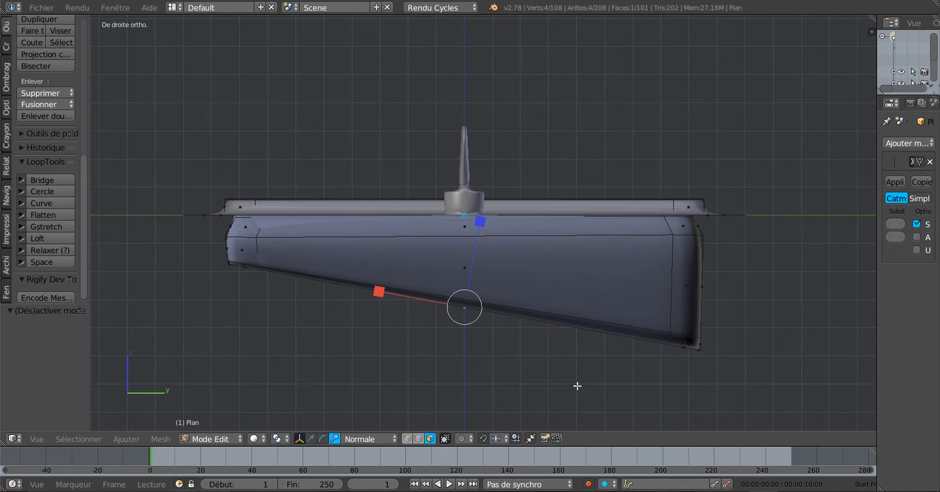
middle_drag(578, 386, 577, 356)
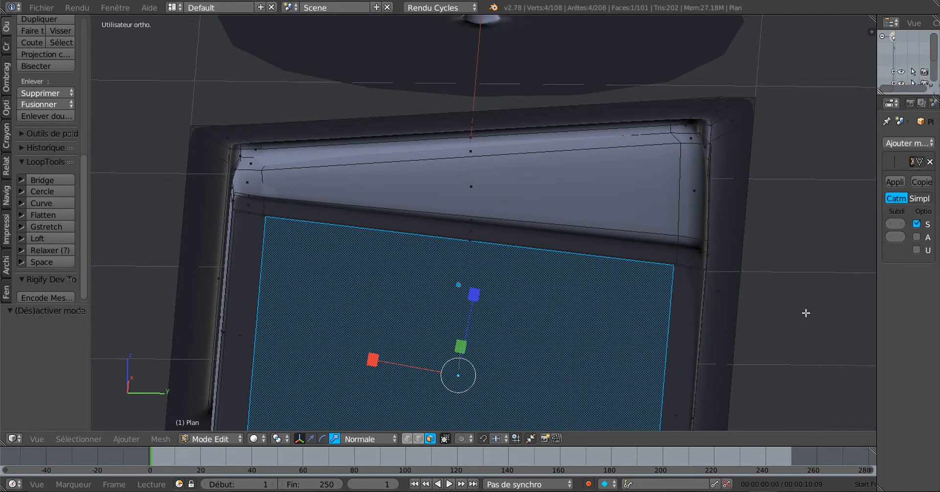
key(KP_1)
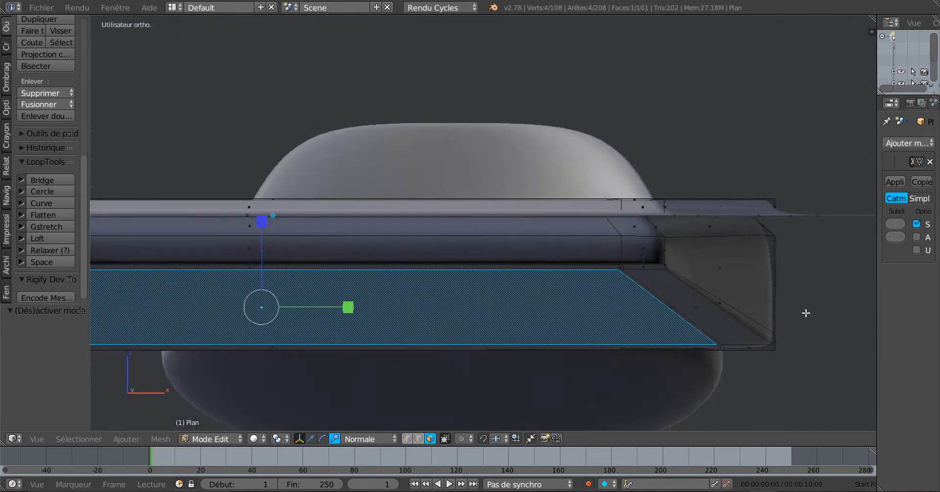
key(KP_3)
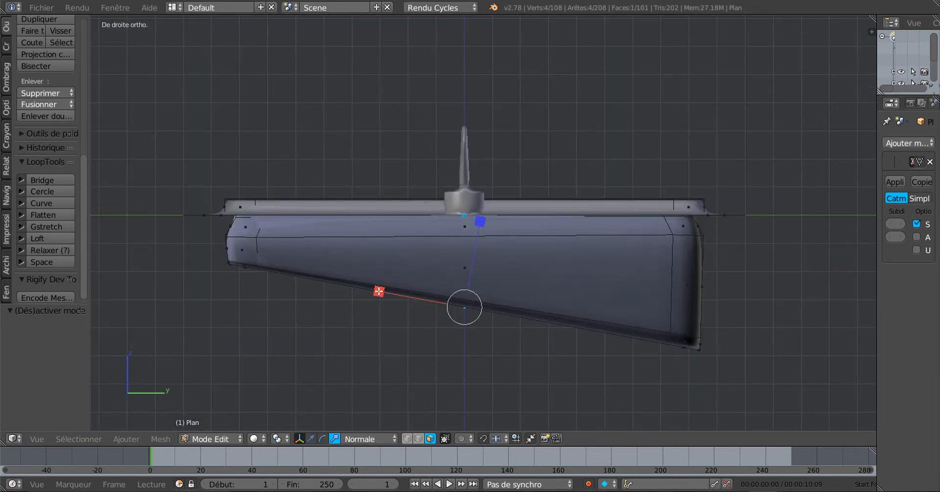
Step: Scale the sloped bottom face to 0.597 along its Normal X axis and check the slope from below
drag(379, 291, 419, 300)
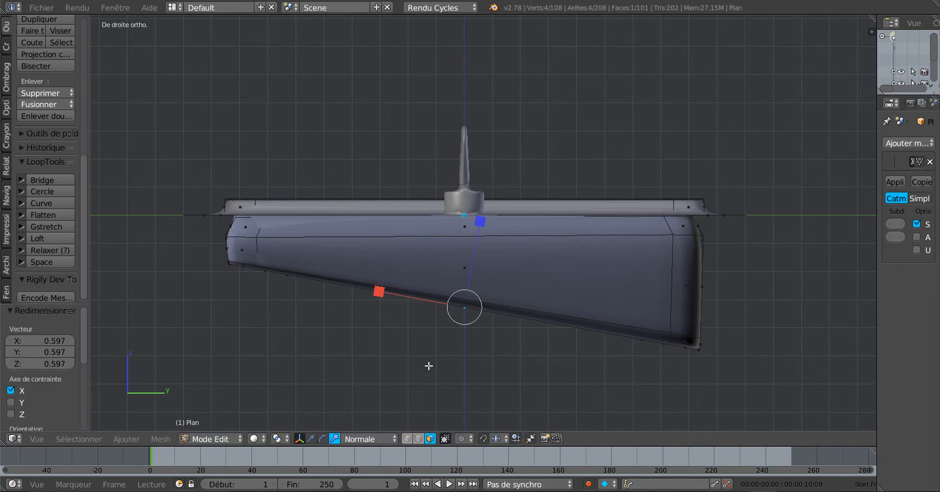
middle_drag(429, 366, 705, 171)
key(Tab)
key(Tab)
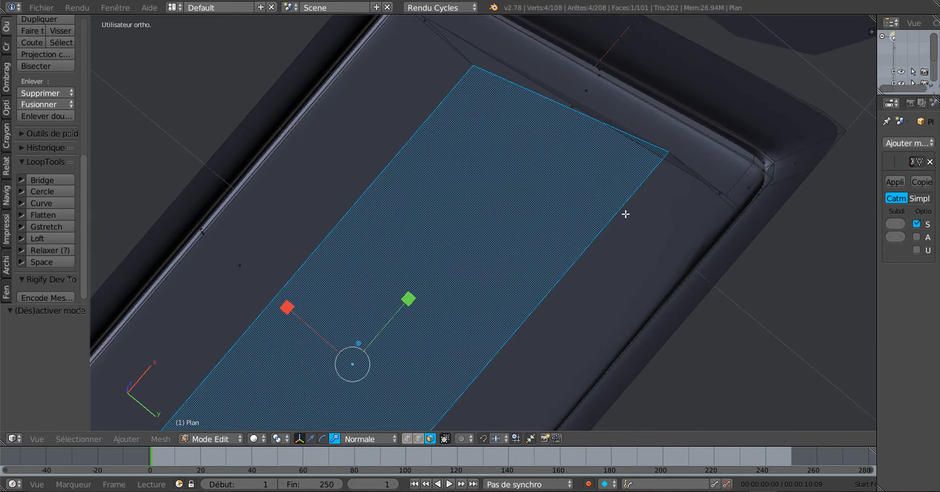
middle_drag(542, 290, 593, 218)
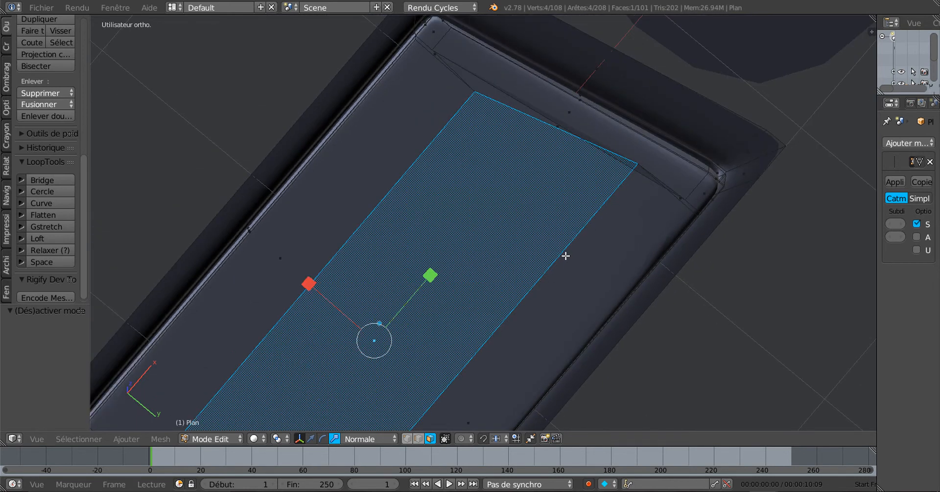
middle_drag(574, 252, 506, 245)
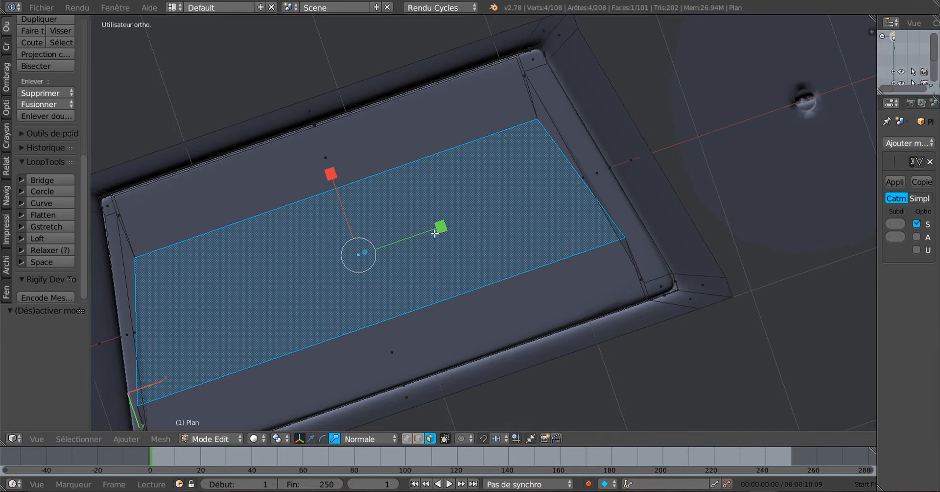
Step: Shrink the sloped bottom face along its Normal Y axis, readjust it on the same axis, and check the tray in Object Mode
drag(439, 226, 426, 241)
key(Tab)
middle_drag(426, 241, 473, 208)
key(Tab)
key(s)
key(y)
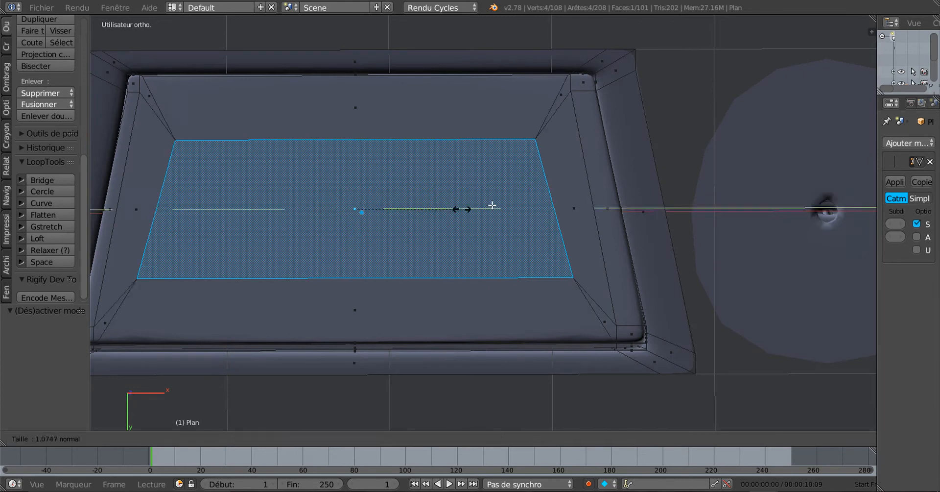
click(466, 321)
key(Tab)
middle_drag(478, 203, 485, 274)
key(Tab)
Step: Scale the sloped face once more along its Normal Y axis and check the tray's slope from the right in Object Mode
middle_drag(479, 305, 707, 327)
key(s)
key(y)
click(413, 256)
key(Tab)
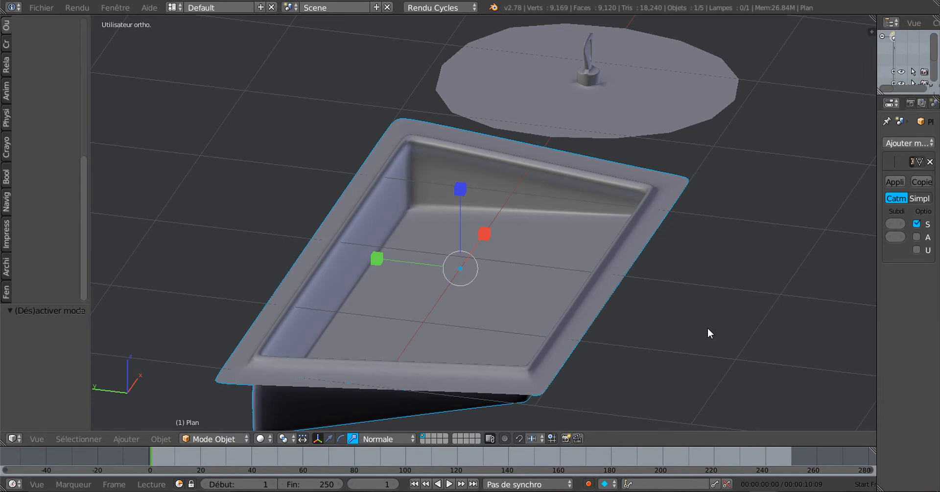
key(KP_3)
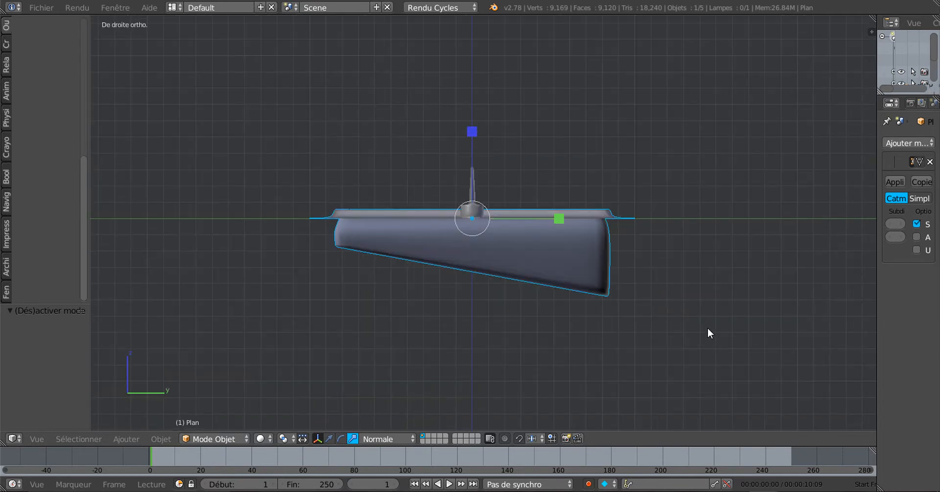
Step: Return the tray to Edit Mode and set the transform orientation to View
key(Tab)
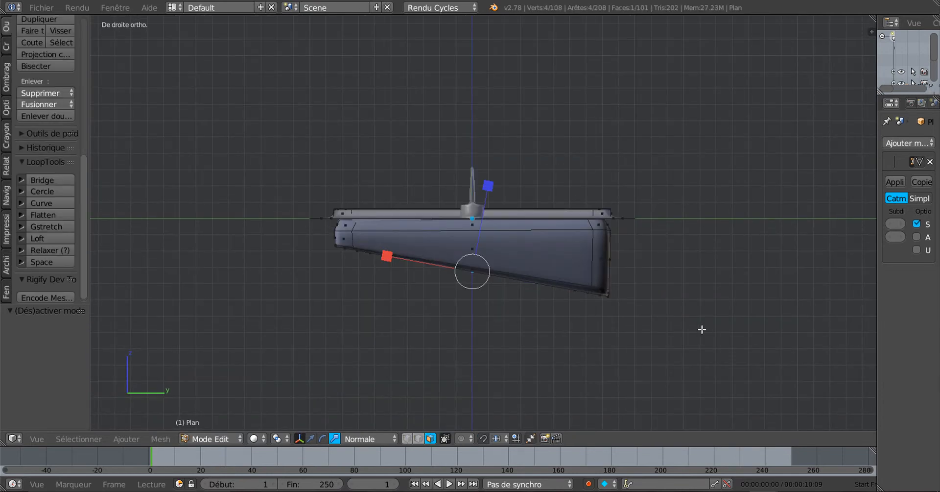
scroll(703, 327, up, 2)
click(368, 438)
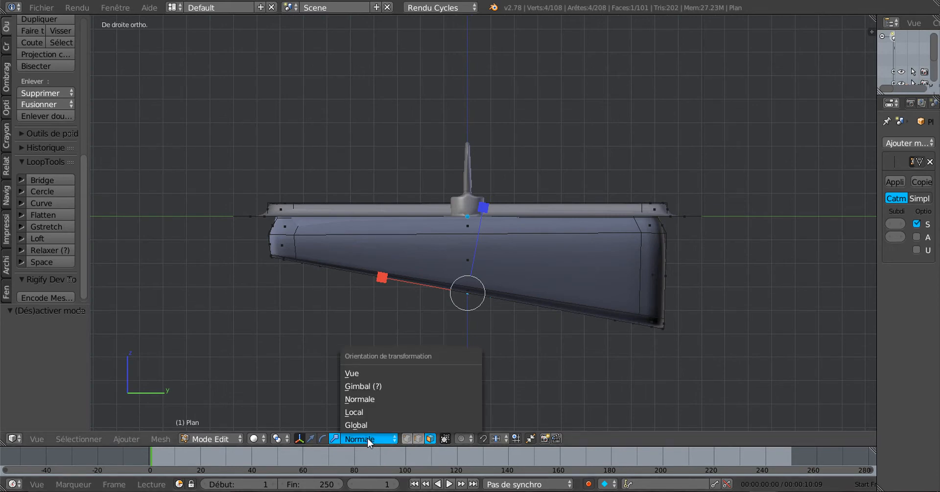
click(358, 375)
Step: Examine how the View-oriented axes on the sloped face follow the viewpoint when orbiting, turning stepwise, and in front and top views
middle_drag(519, 389, 540, 370)
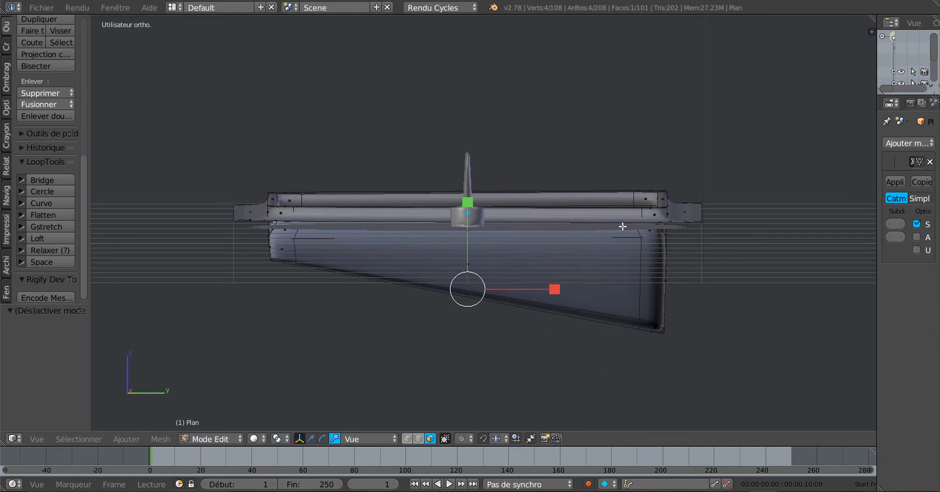
middle_drag(600, 348, 605, 341)
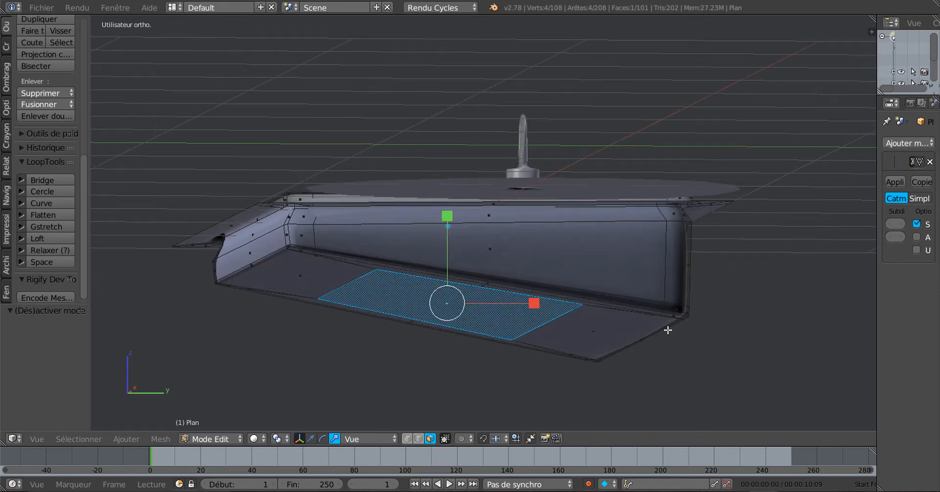
middle_drag(668, 331, 731, 351)
middle_drag(659, 363, 585, 351)
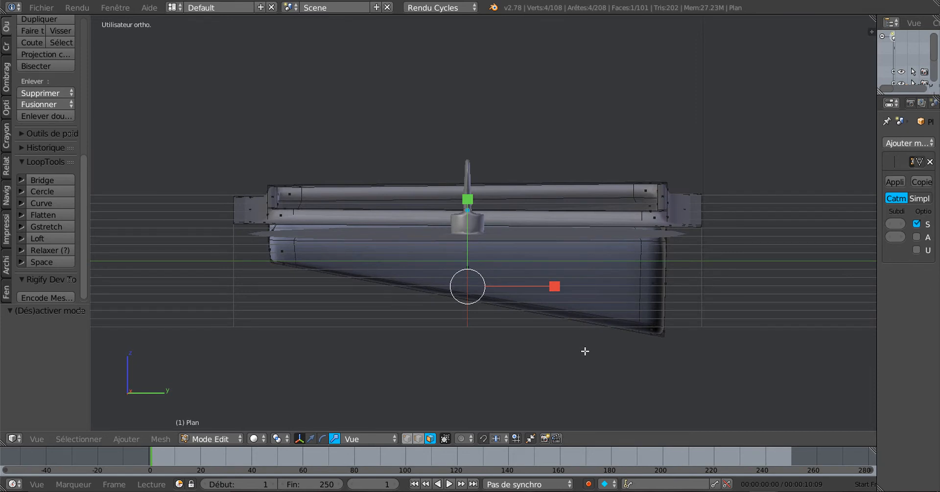
scroll(585, 350, down, 2)
scroll(586, 351, up, 1)
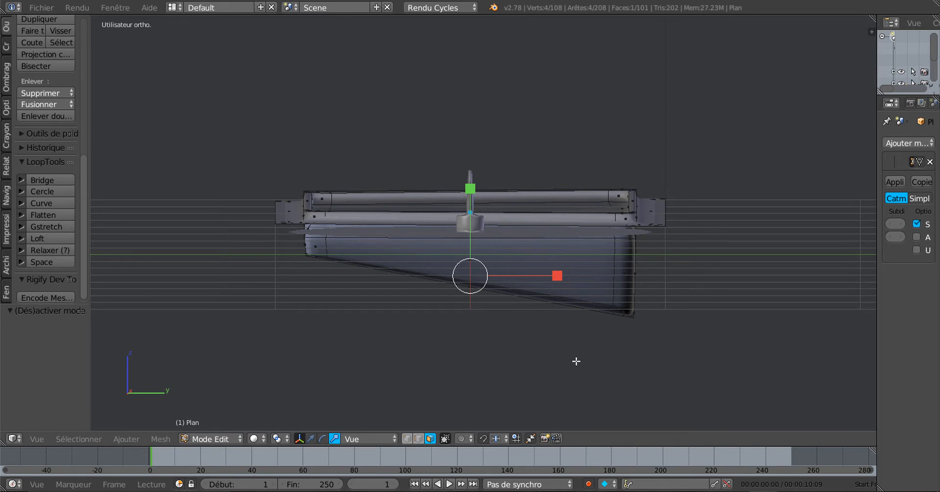
key(KP_4)
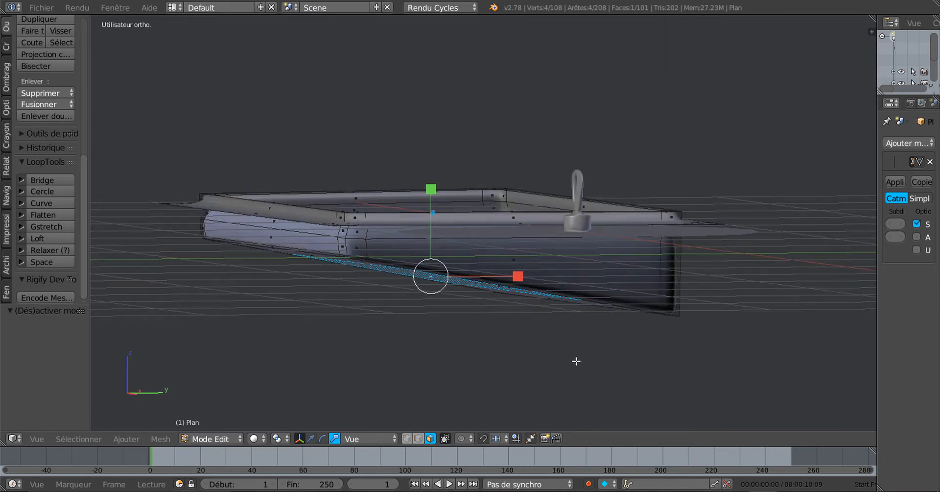
key(KP_6)
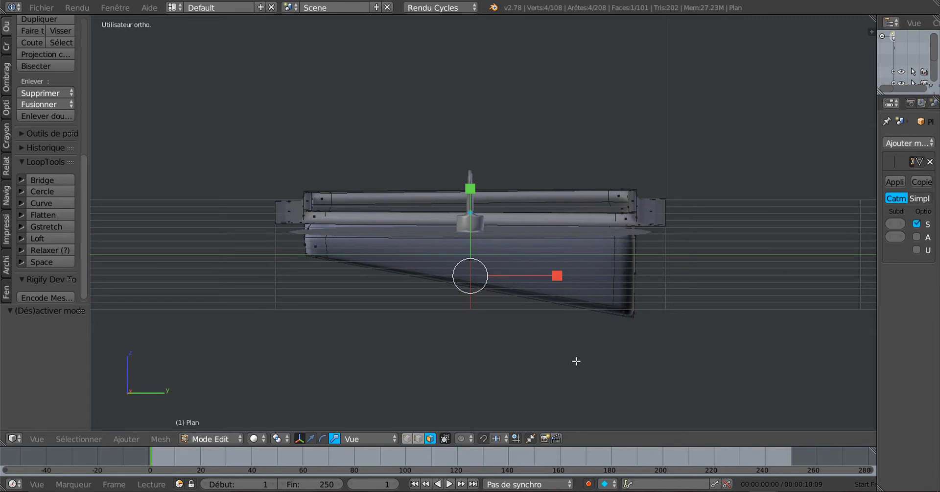
key(KP_8)
key(KP_2)
key(KP_4)
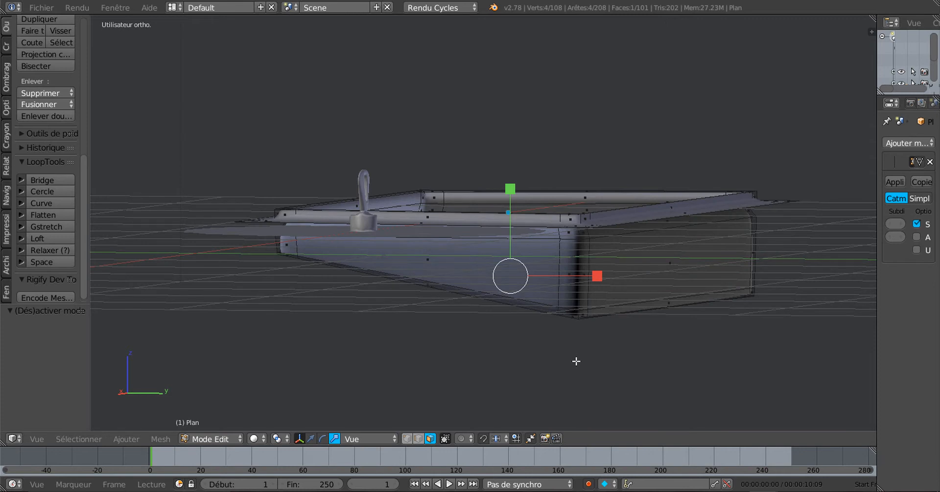
key(KP_4)
key(KP_1)
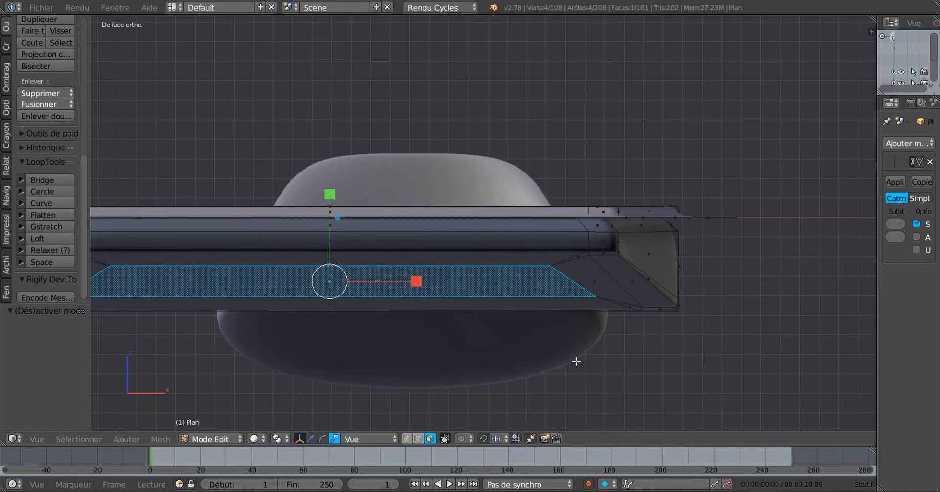
key(KP_7)
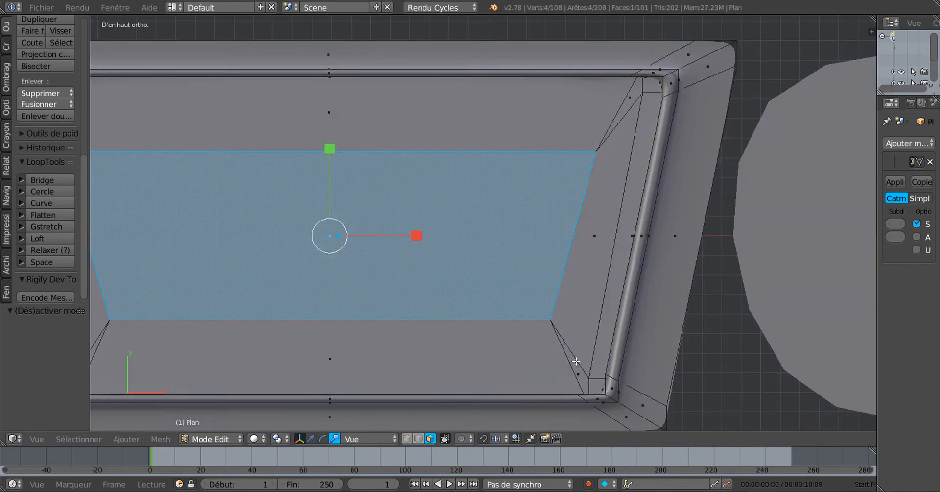
Step: Check the tray in Object Mode from the right, front, below, obliquely from above and from the top with View-oriented axes
key(KP_3)
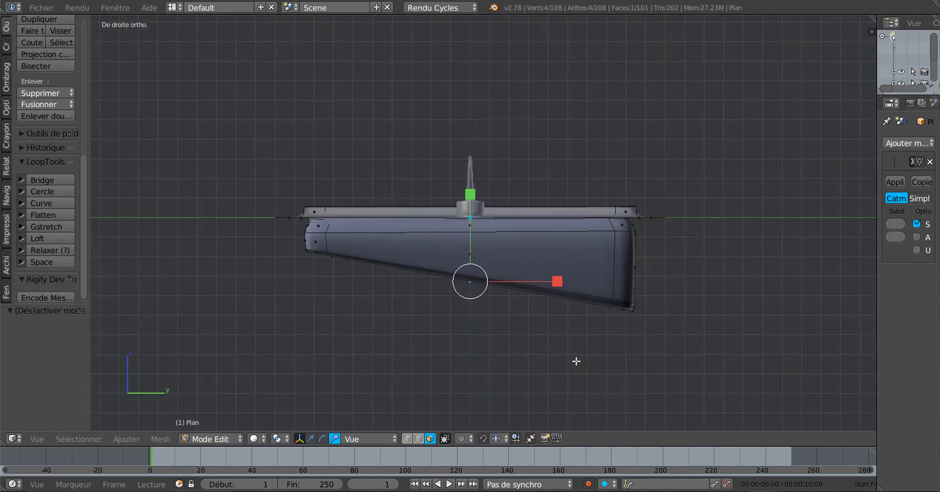
key(Tab)
scroll(643, 353, down, 3)
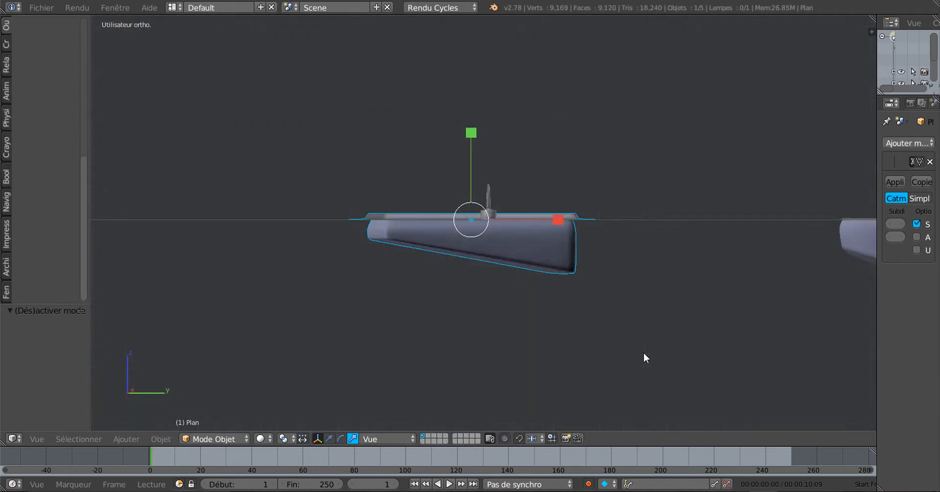
key(KP_1)
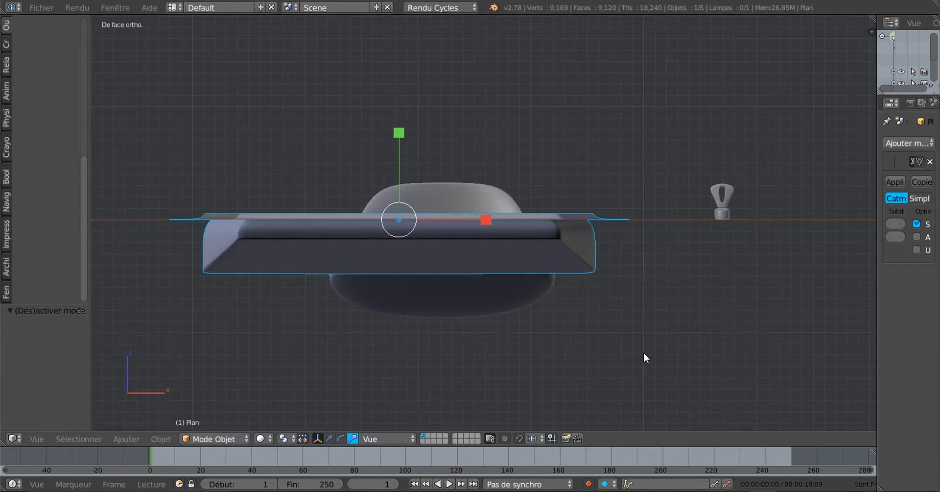
key(KP_8)
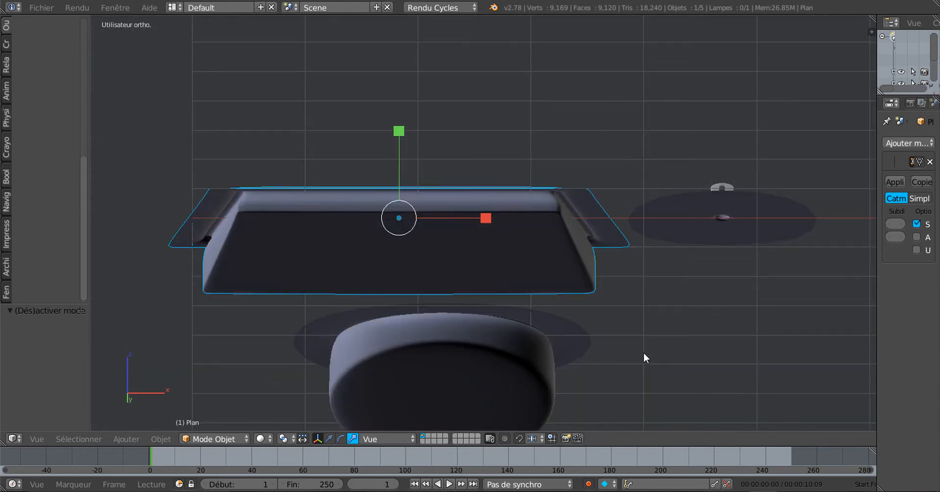
key(KP_2)
key(KP_2)
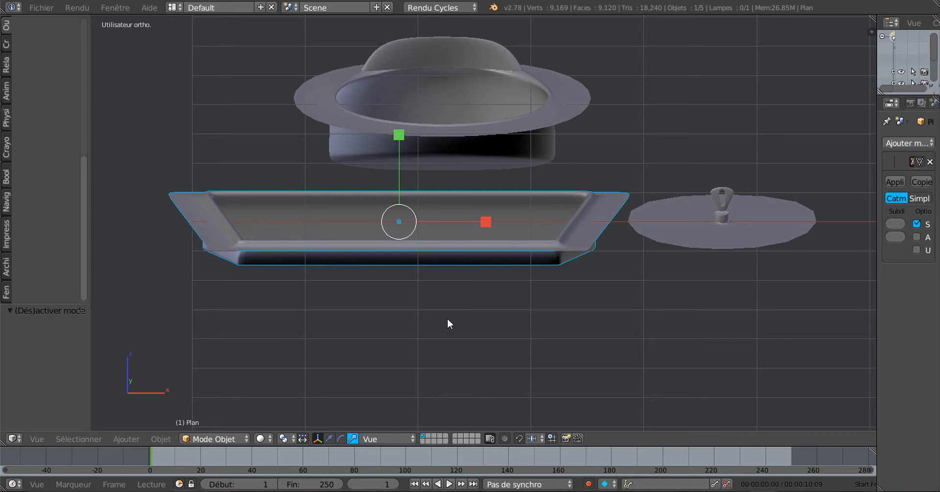
key(KP_7)
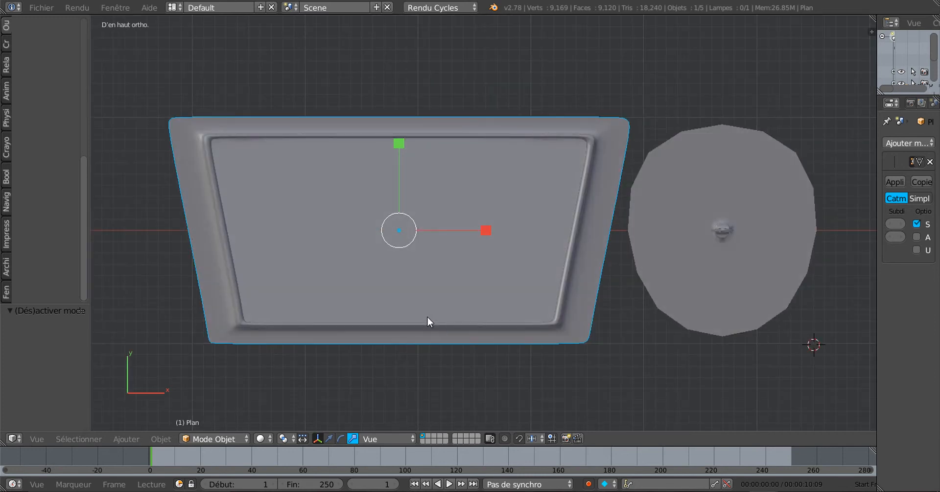
Step: Scale the tray's bottom face along the View Y axis from the top in Edit Mode and check the shape in Object Mode
key(Tab)
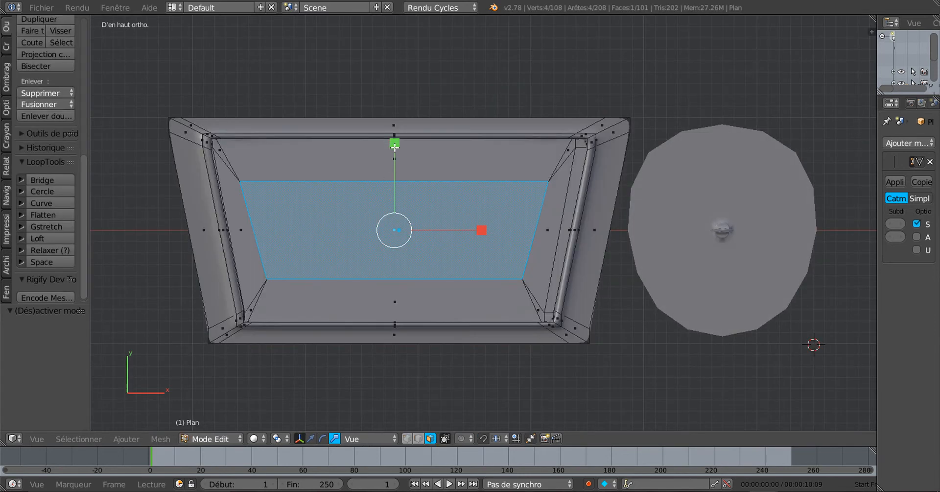
key(s)
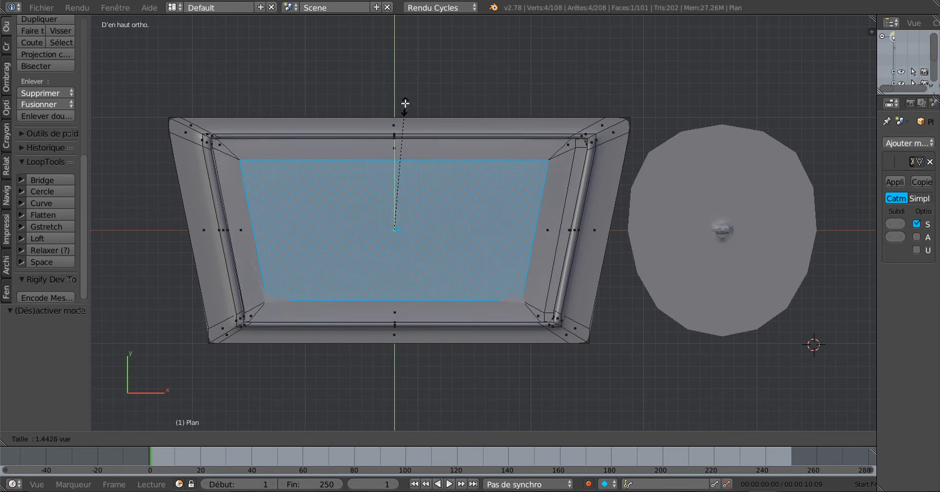
click(411, 176)
key(Tab)
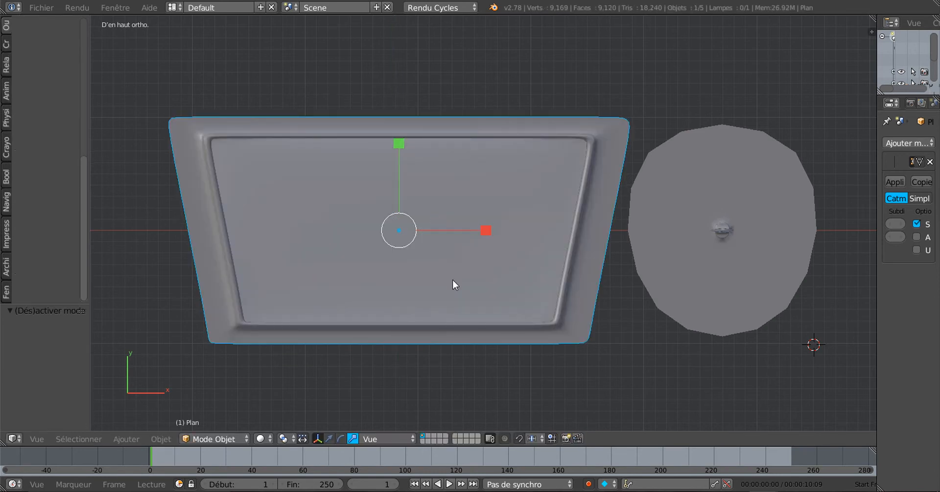
middle_drag(445, 309, 553, 185)
Step: Return the tray to Edit Mode and set the transform orientation to Global
key(Tab)
middle_drag(494, 252, 397, 117)
scroll(545, 254, up, 3)
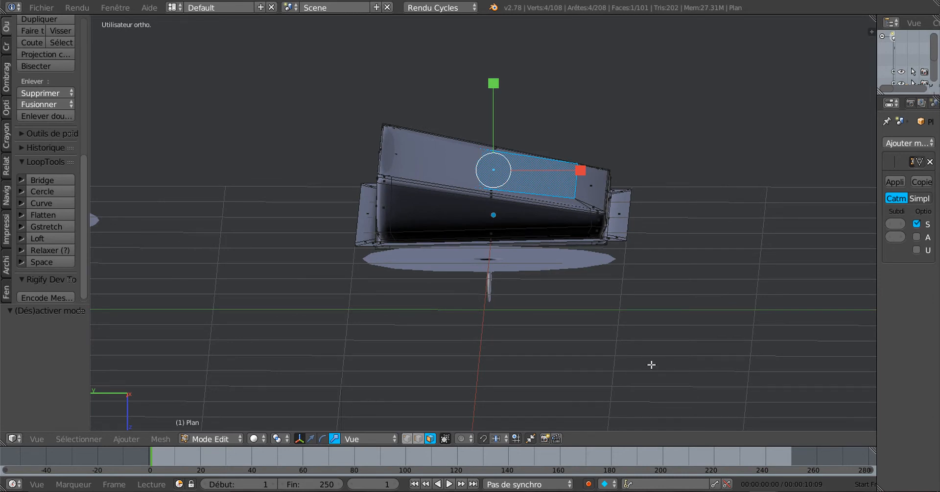
click(369, 439)
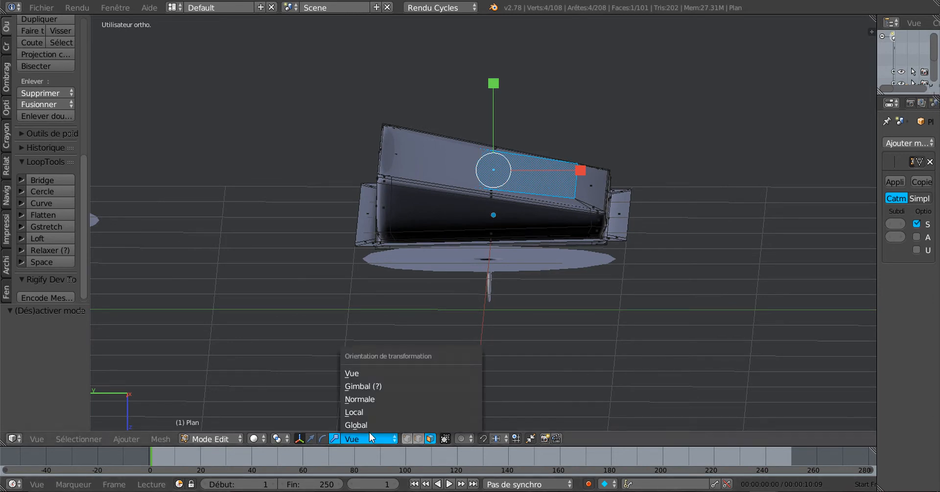
click(381, 424)
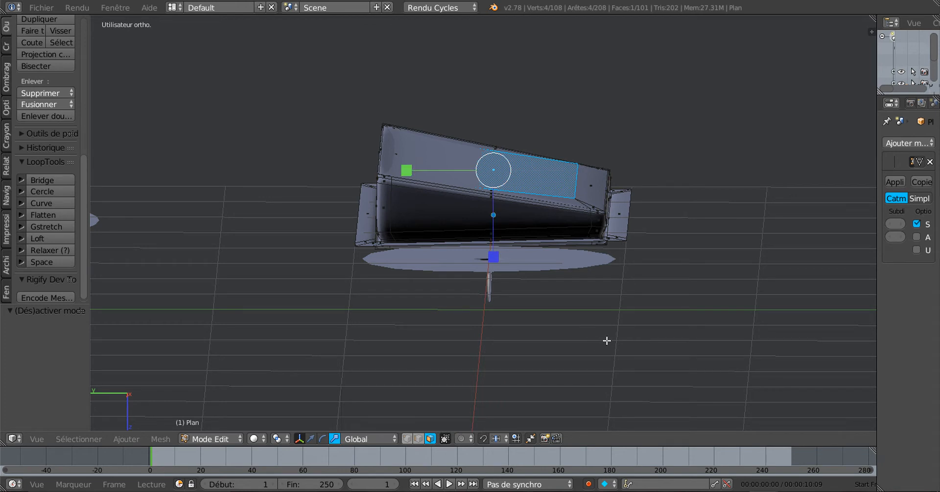
Step: Rotate the sloped bottom face freely by about 2.229° and check its tilt from below
key(r)
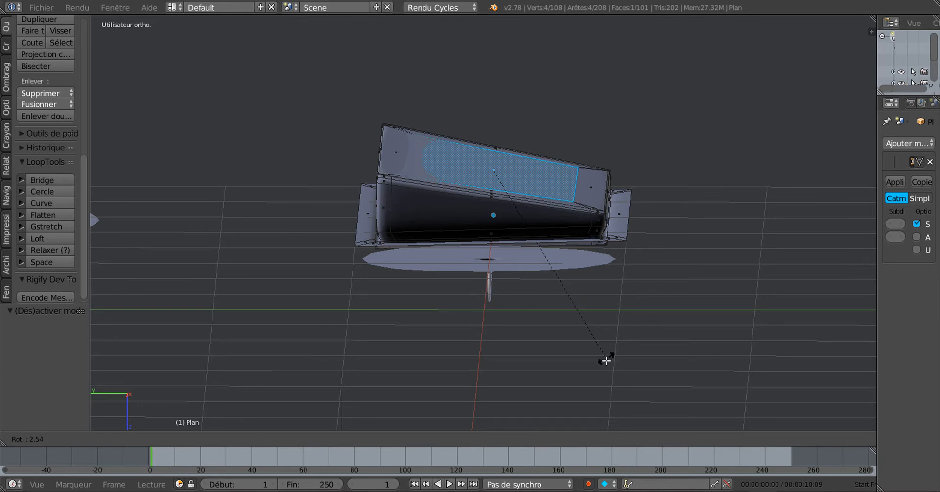
click(609, 359)
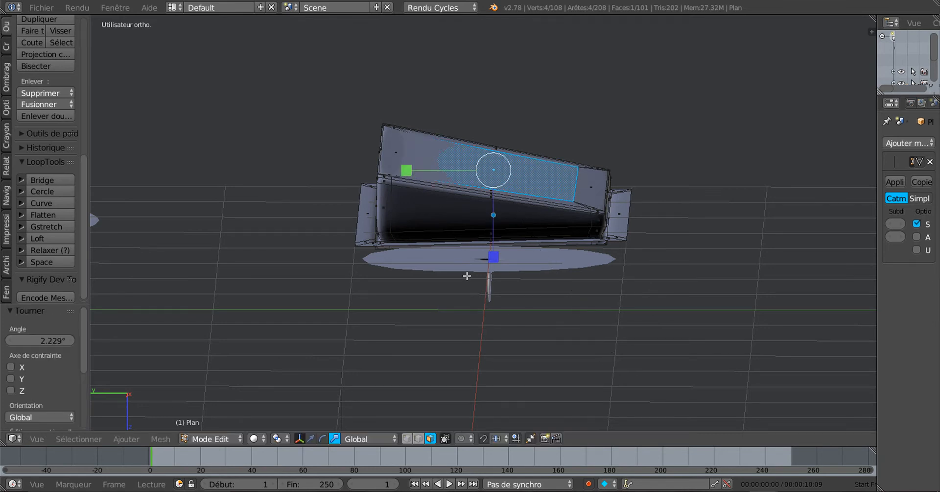
scroll(412, 195, up, 1)
scroll(419, 206, up, 2)
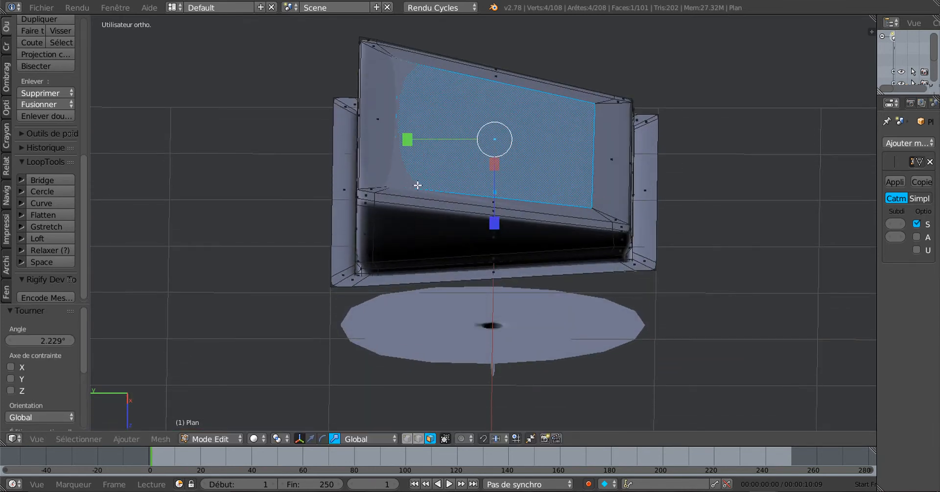
middle_drag(434, 225, 444, 260)
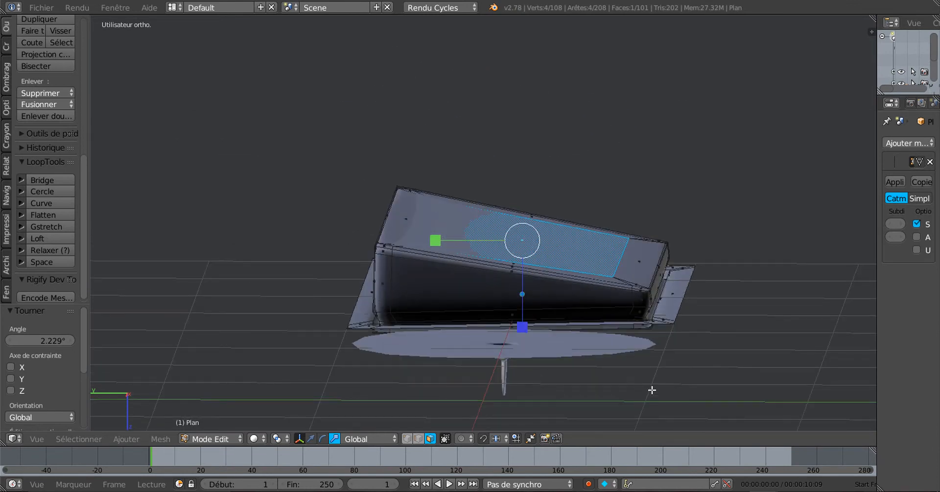
middle_drag(730, 383, 735, 380)
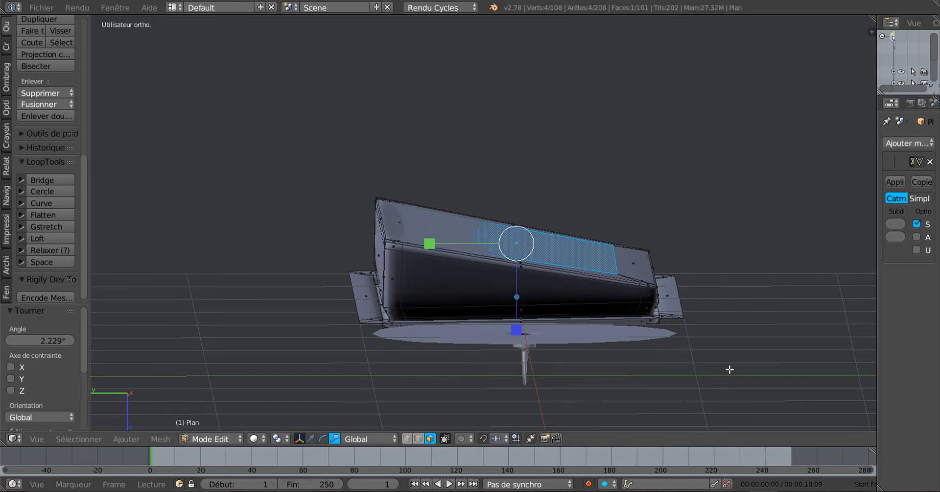
Step: Rotate the sloped bottom face about the Global X axis by about -0.875°
scroll(729, 370, down, 1)
middle_drag(735, 357, 730, 377)
mouse_move(730, 304)
middle_down()
mouse_move(730, 368)
mouse_move(682, 388)
mouse_move(639, 384)
middle_up()
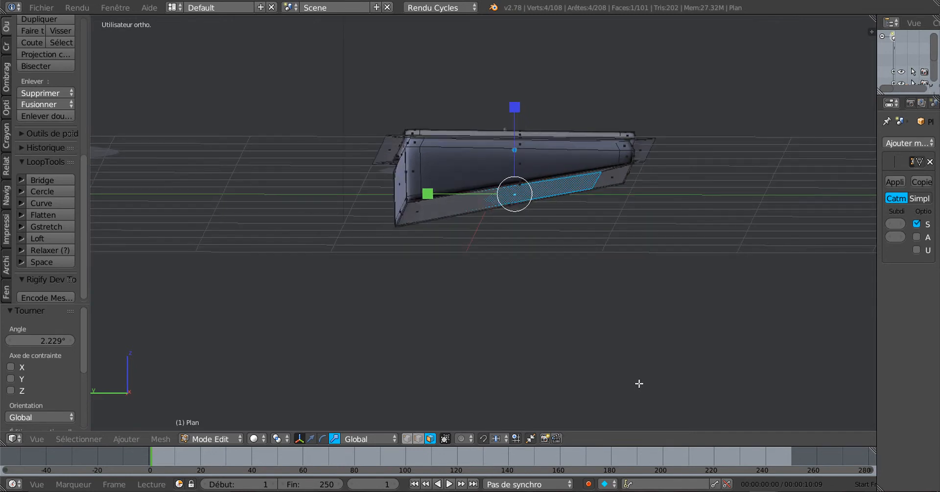
key(r)
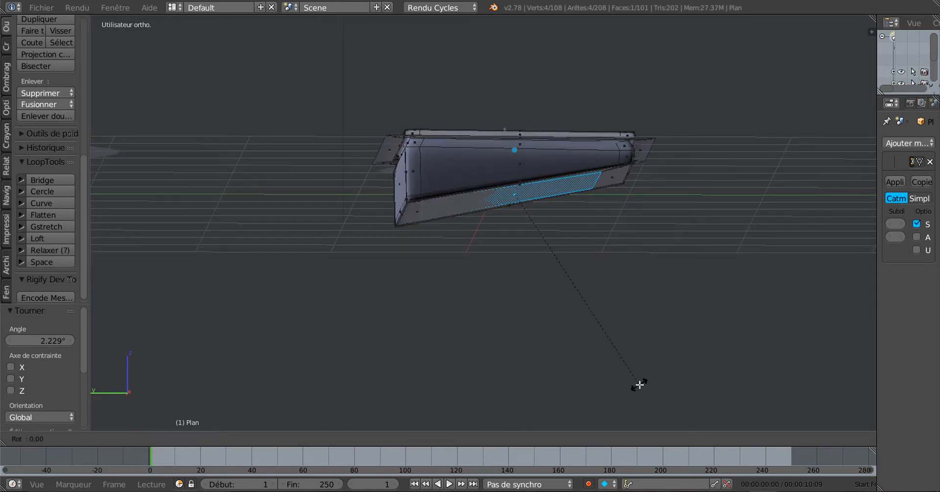
key(x)
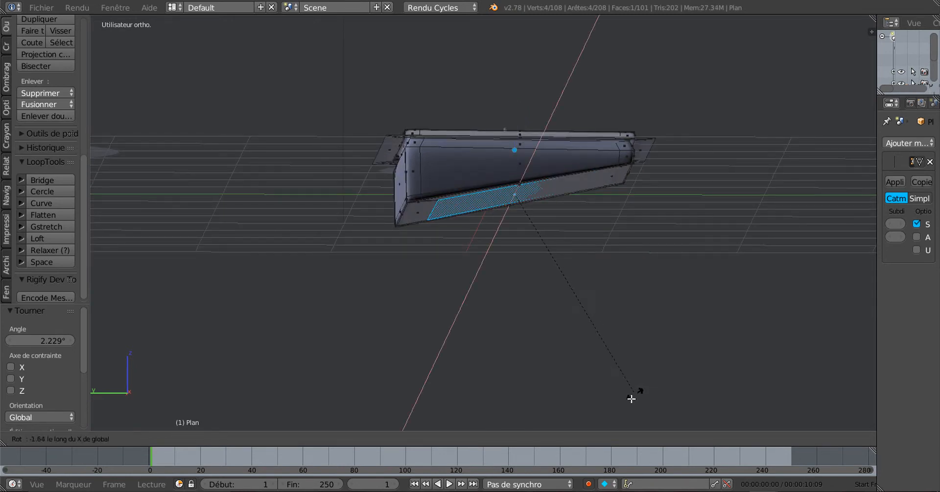
click(560, 94)
Step: Examine the tray from below, above and the front, alternating between Object and Edit Mode, ending in Object Mode with all objects in view
scroll(560, 93, down, 2)
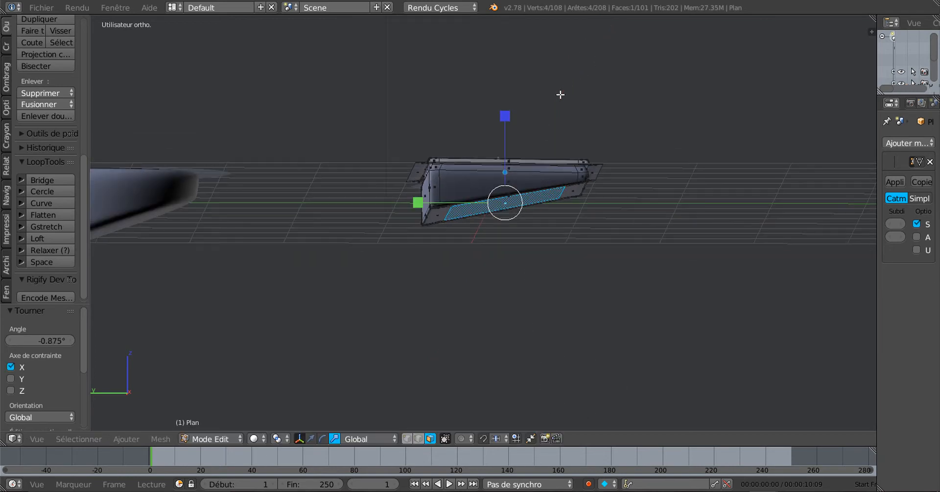
key(Tab)
middle_drag(561, 93, 510, 260)
key(Tab)
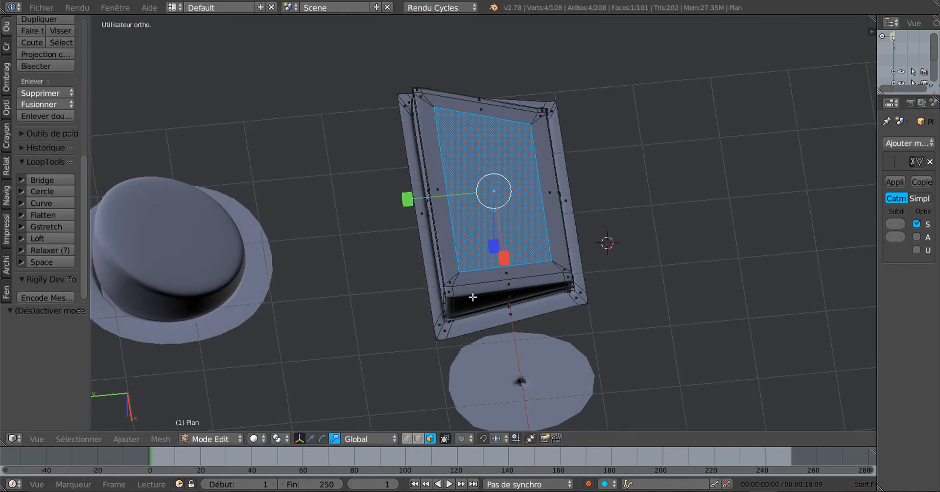
middle_drag(512, 305, 544, 305)
key(Tab)
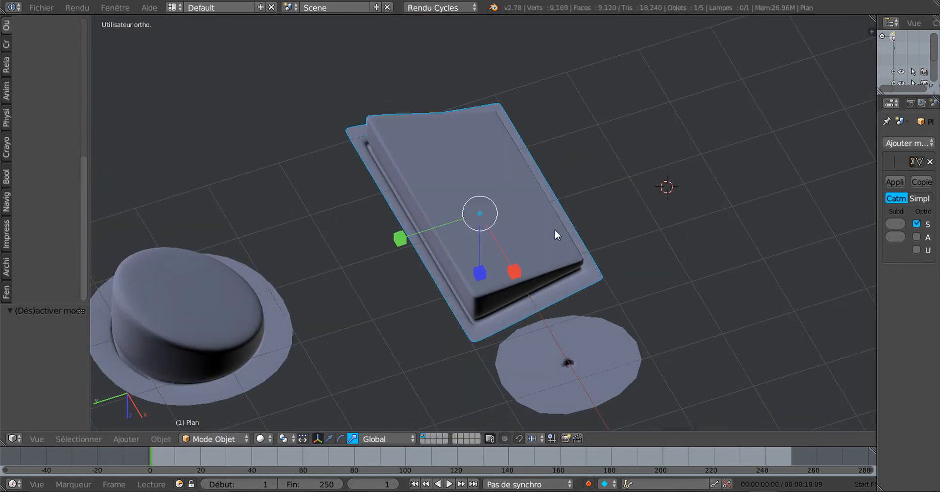
middle_drag(555, 230, 466, 370)
key(Tab)
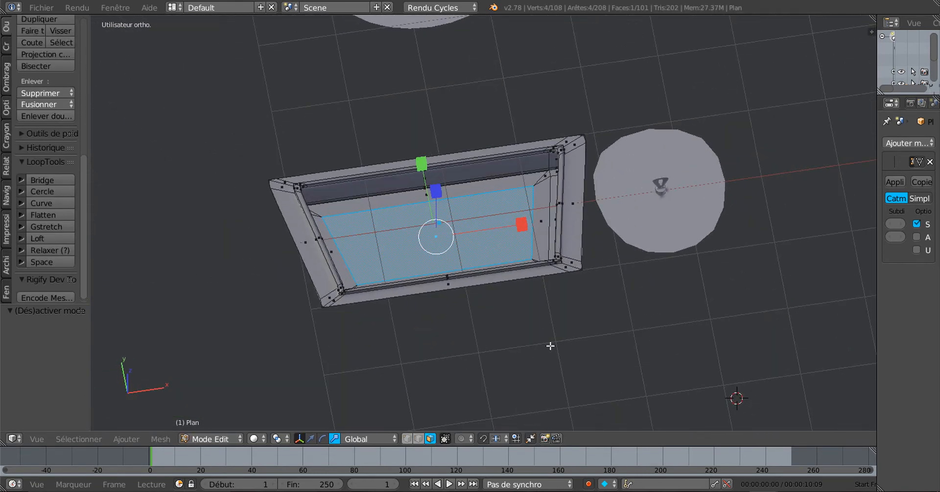
middle_drag(551, 346, 619, 317)
key(Tab)
scroll(620, 317, down, 3)
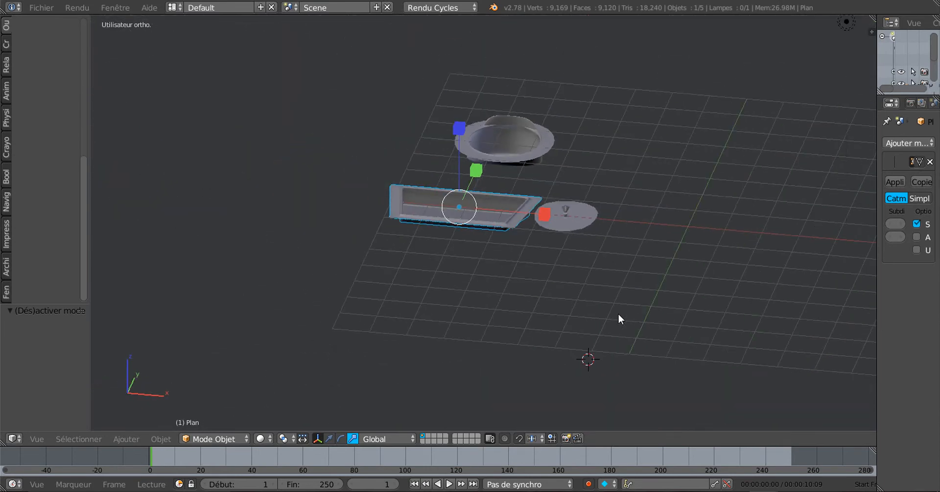
key(KP_1)
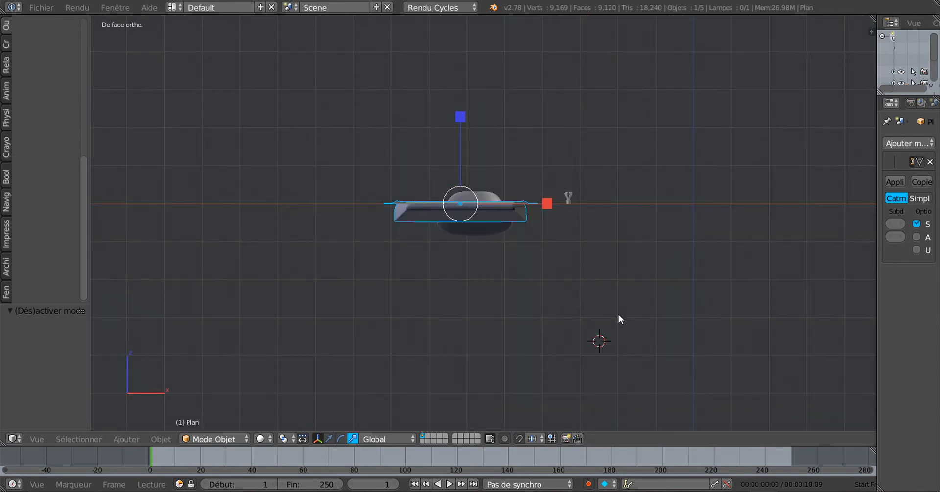
middle_drag(672, 267, 517, 319)
scroll(507, 300, up, 2)
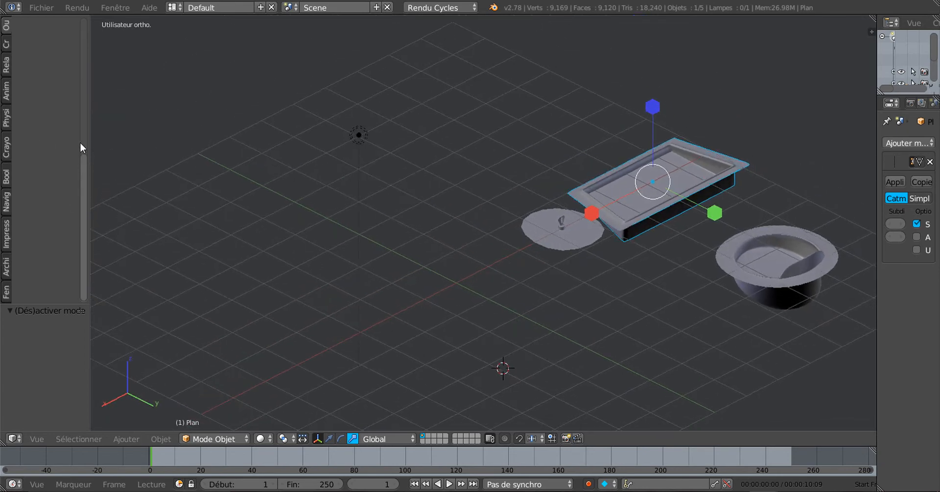
Step: Add a plane mesh at the 3D cursor
drag(81, 143, 73, 45)
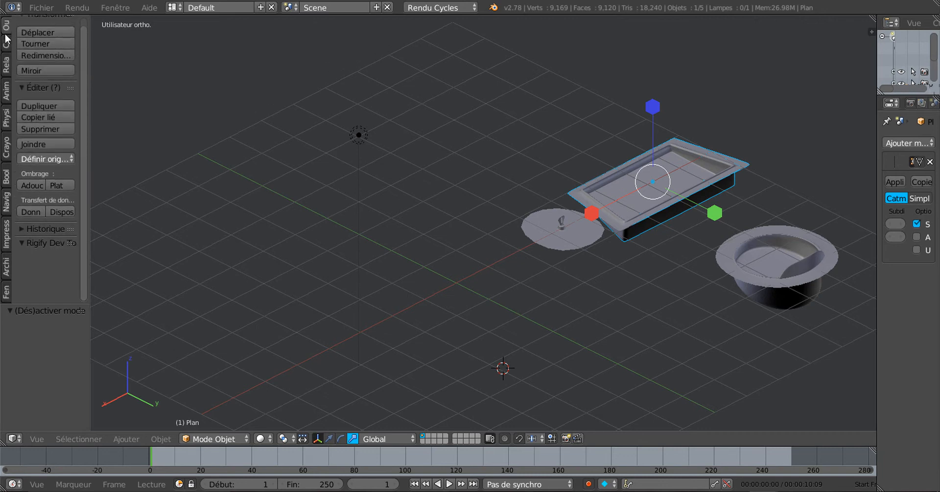
scroll(79, 57, up, 1)
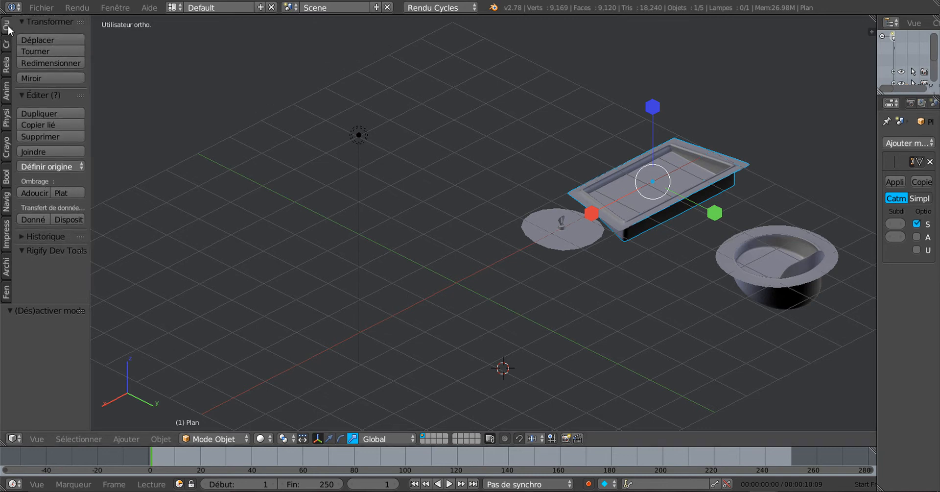
click(6, 45)
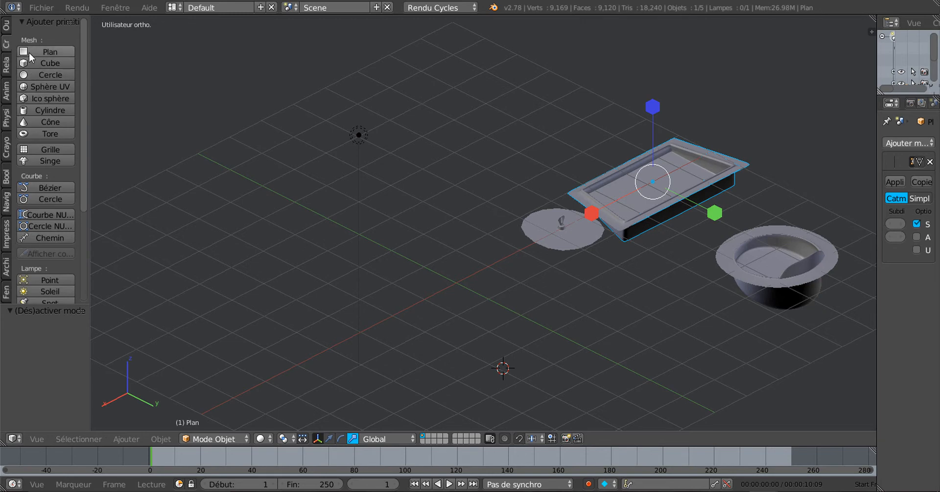
click(35, 51)
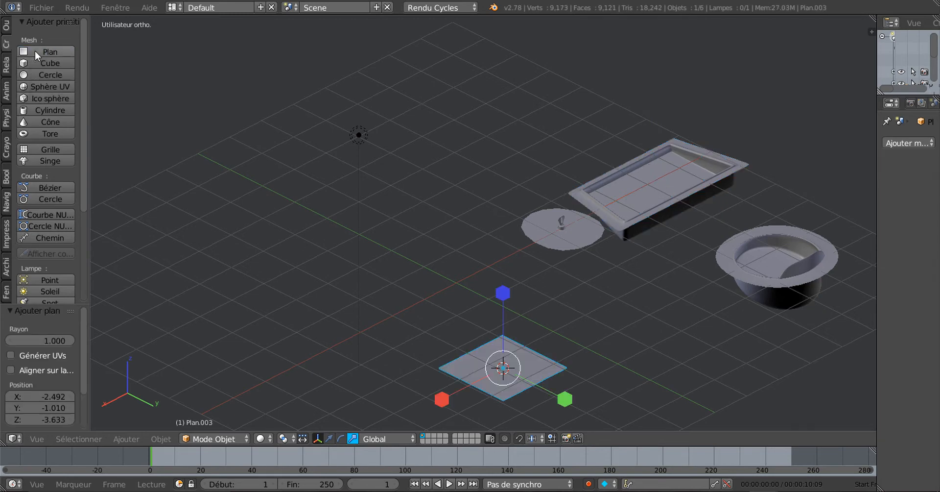
Step: Move the plane up about 2.994 along Z, and about 2.284 along X
middle_drag(156, 121, 473, 247)
click(330, 439)
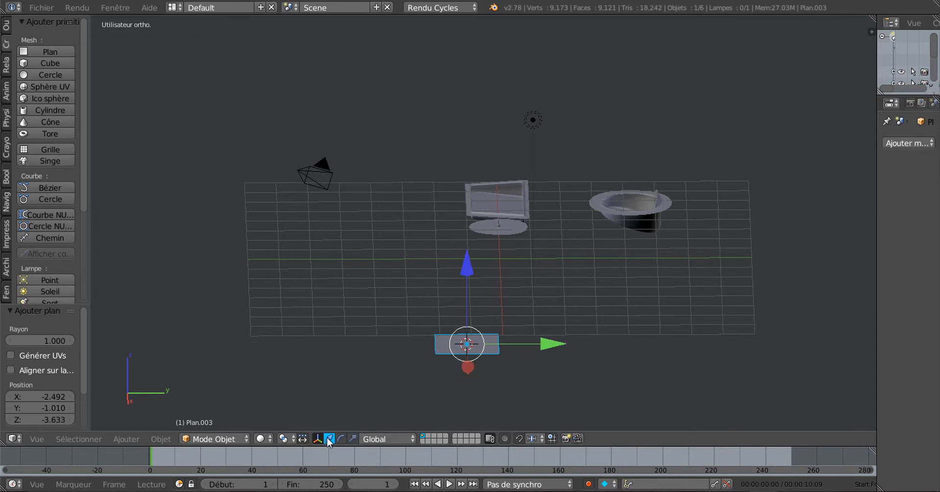
drag(455, 286, 473, 181)
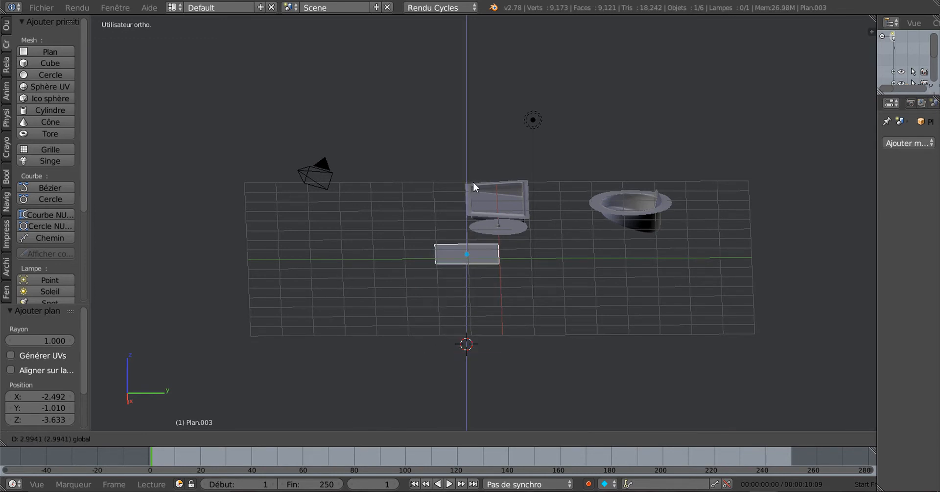
middle_drag(473, 181, 555, 274)
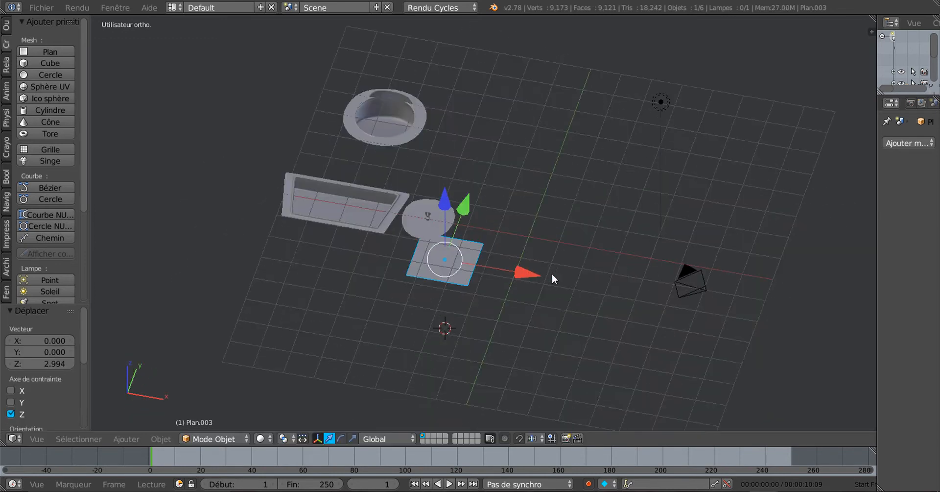
drag(538, 276, 596, 283)
middle_drag(596, 283, 565, 274)
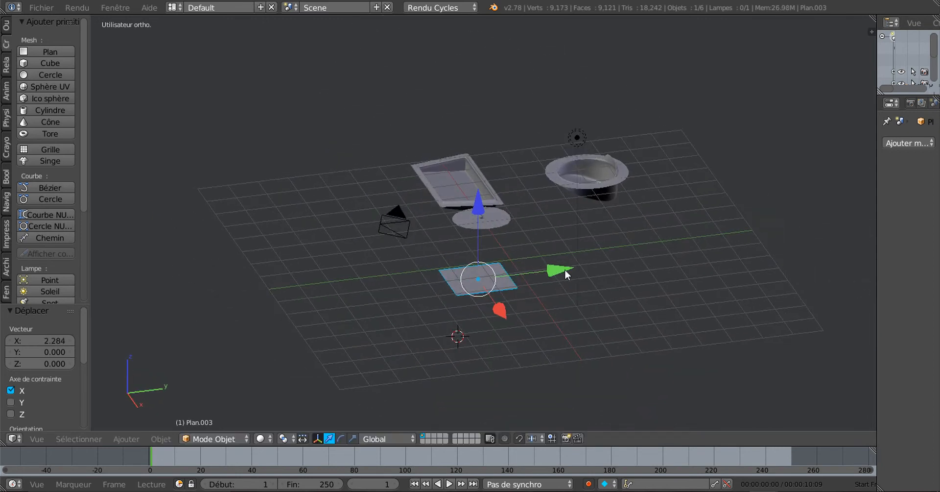
drag(565, 274, 589, 263)
right_click(589, 262)
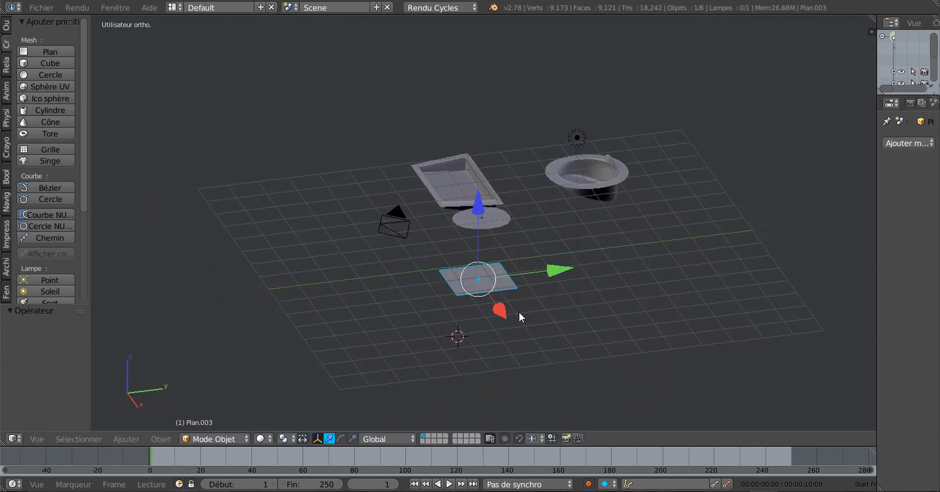
Step: Undo the plane's last move along X
key(ctrl+z)
key(ctrl+s)
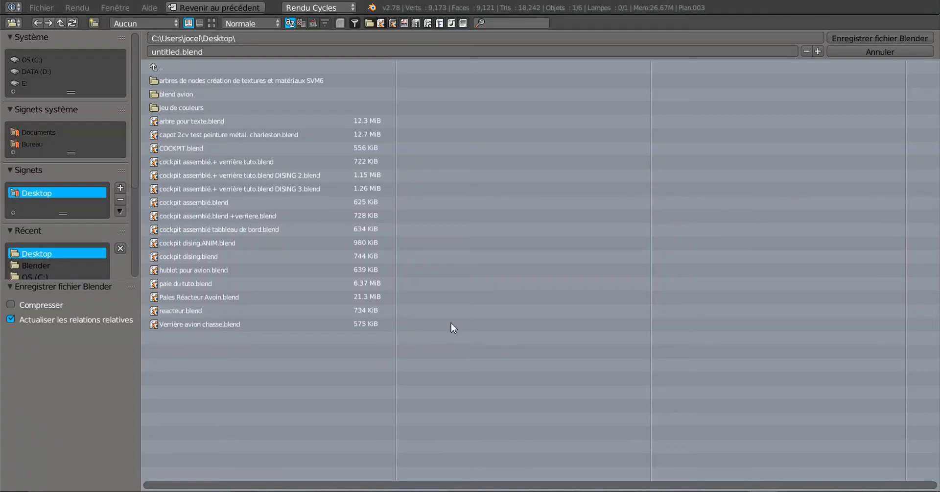
click(860, 53)
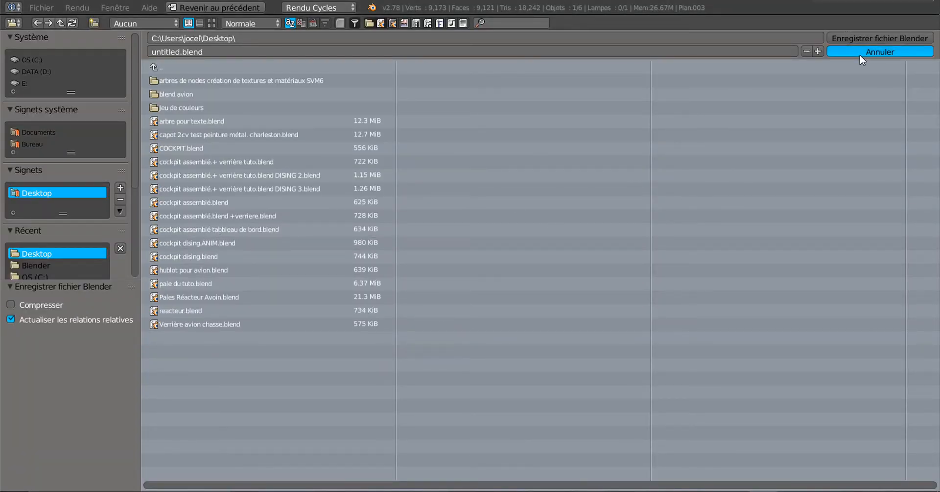
Step: Snap the 3D cursor to the world centre, and snap the plane to the cursor with offset
key(shift+s)
key(shift+s)
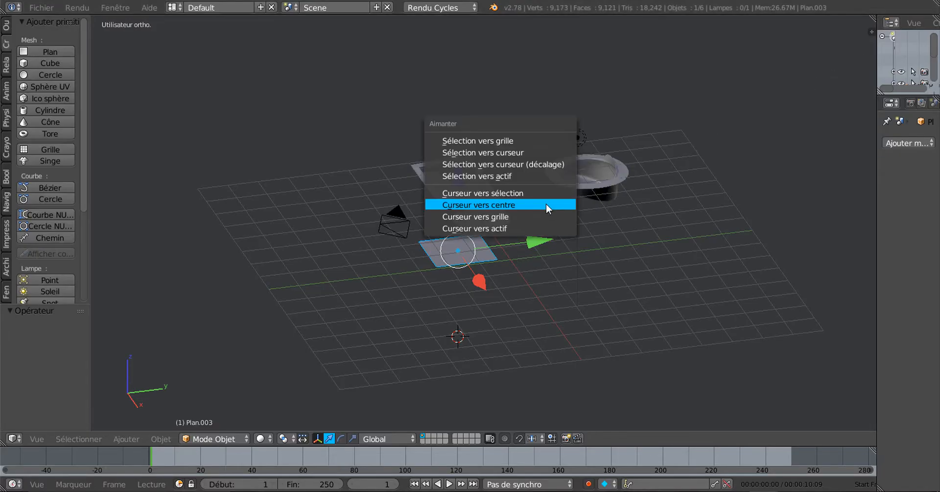
click(540, 204)
key(shift+s)
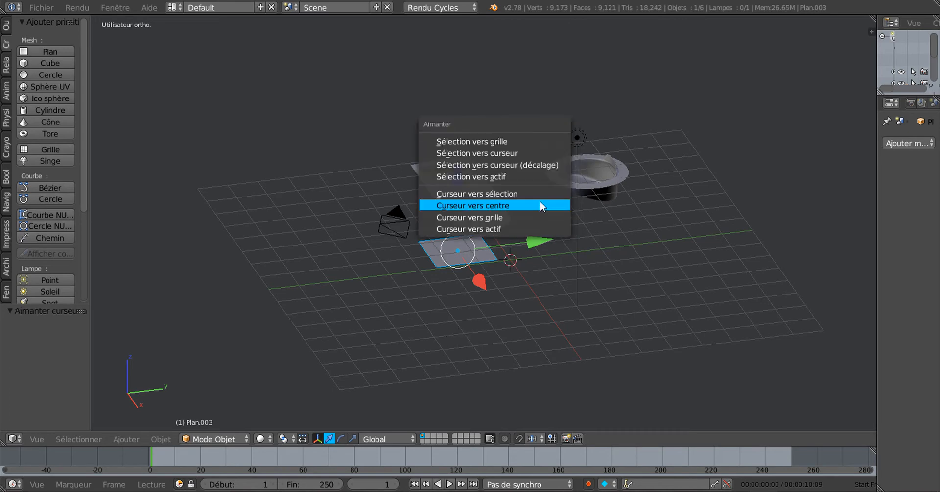
click(540, 170)
Step: In Edit Mode, widen the plane's far edge along the X axis by a factor of about 2.064 to form a trapezoid
middle_drag(543, 174, 502, 285)
scroll(577, 280, up, 5)
click(353, 438)
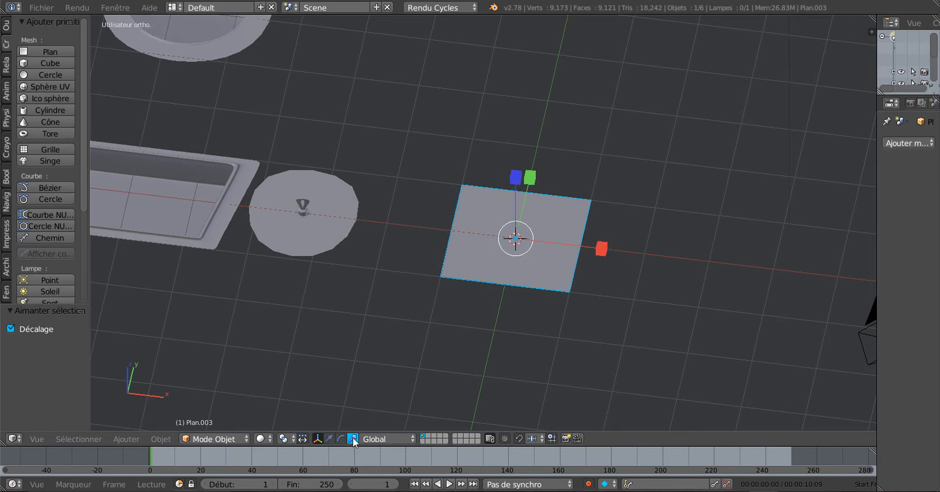
key(Tab)
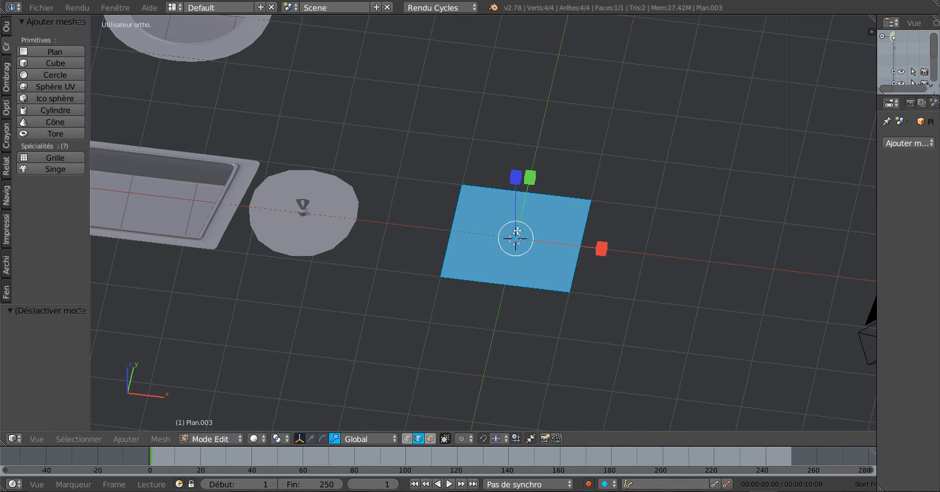
right_click(544, 187)
key(s)
key(x)
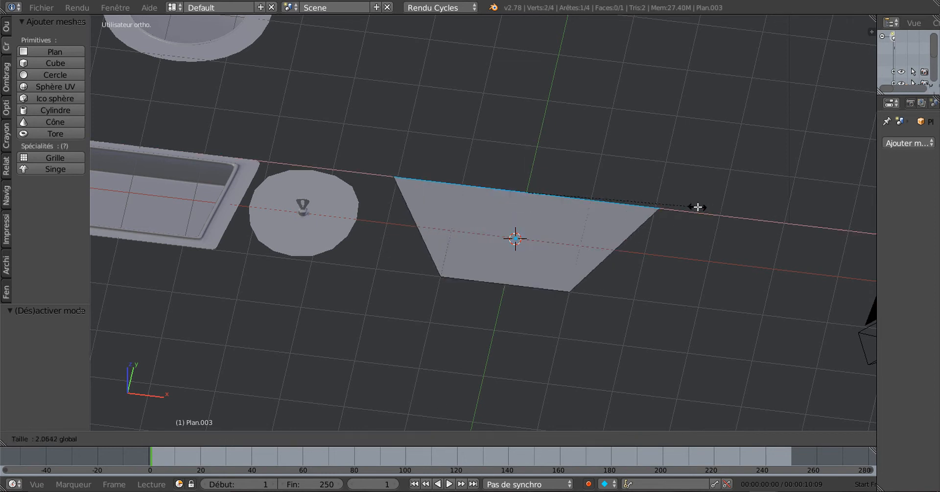
click(698, 207)
middle_drag(640, 248, 628, 262)
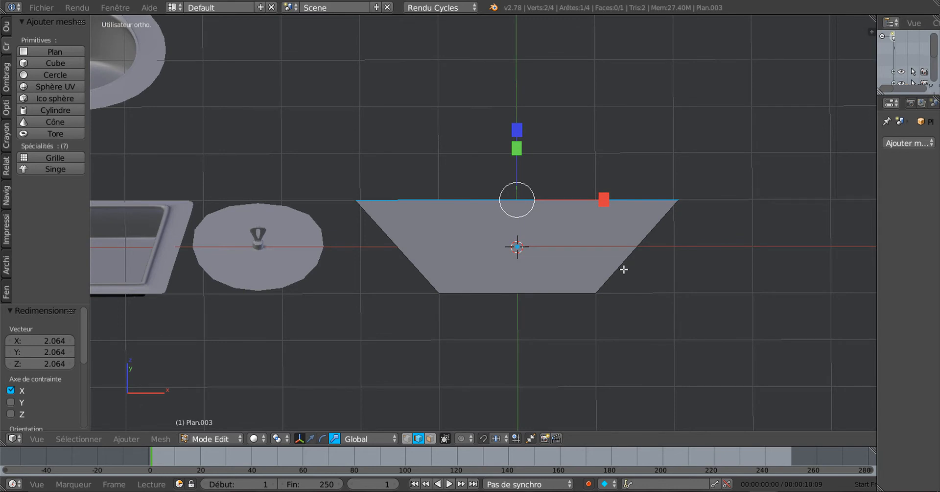
key(a)
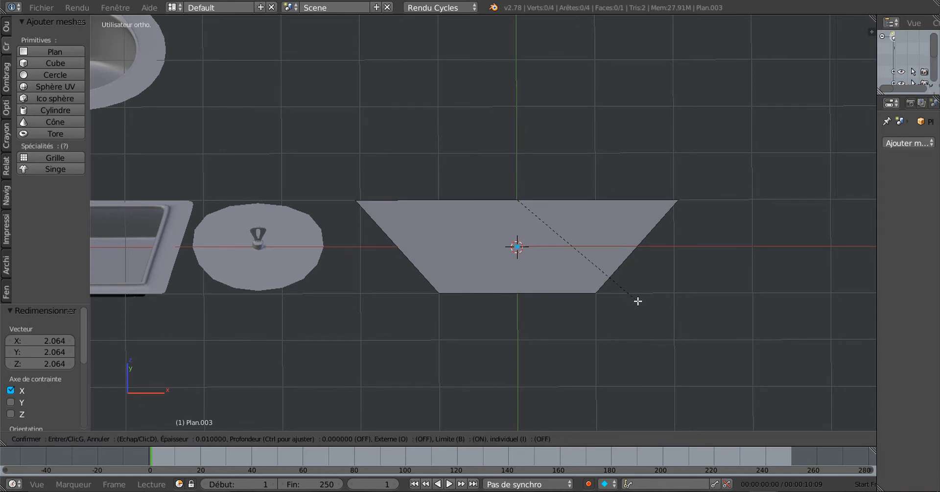
key(i)
key(Tab)
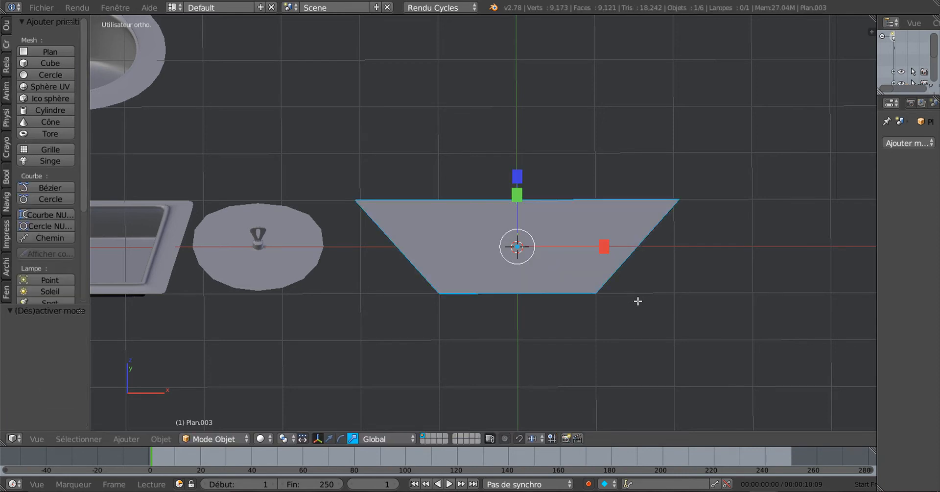
key(Tab)
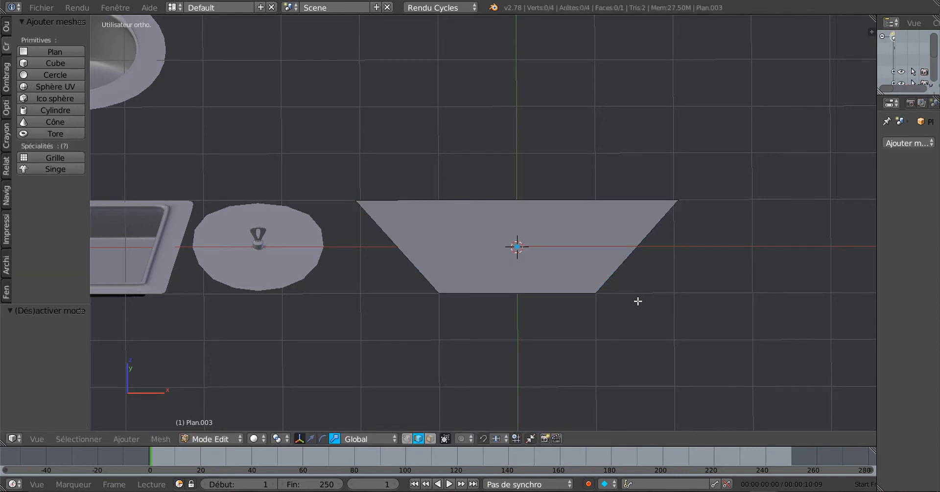
key(Tab)
key(z)
key(z)
key(z)
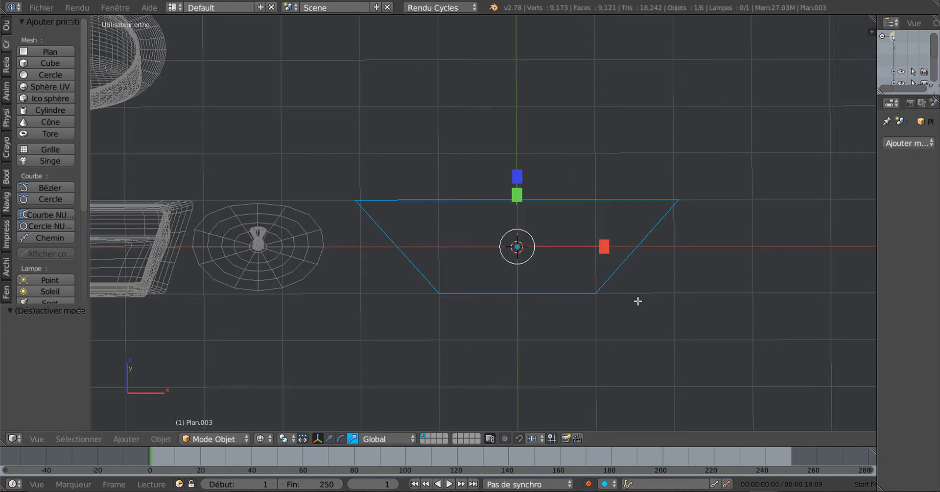
key(z)
key(i)
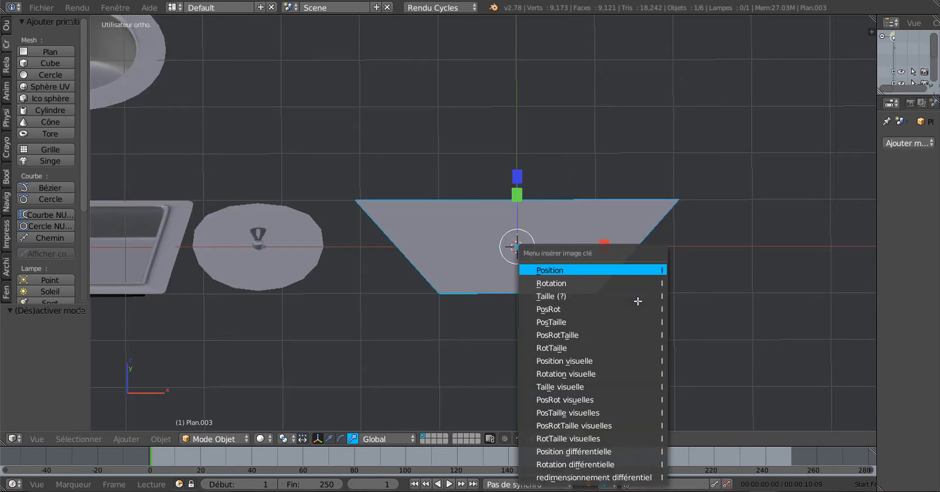
middle_drag(632, 293, 604, 271)
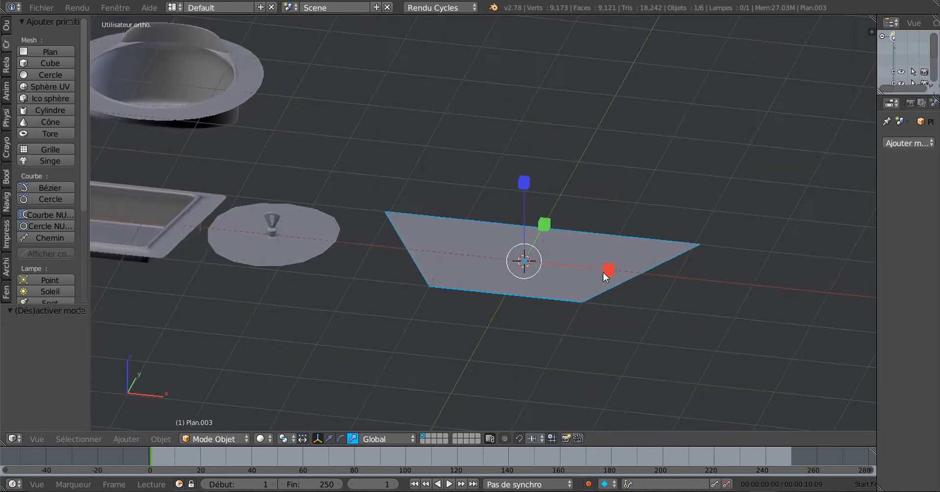
Step: Select the whole trapezoid in Edit Mode and inset its face with a thickness of about 0.152
key(Tab)
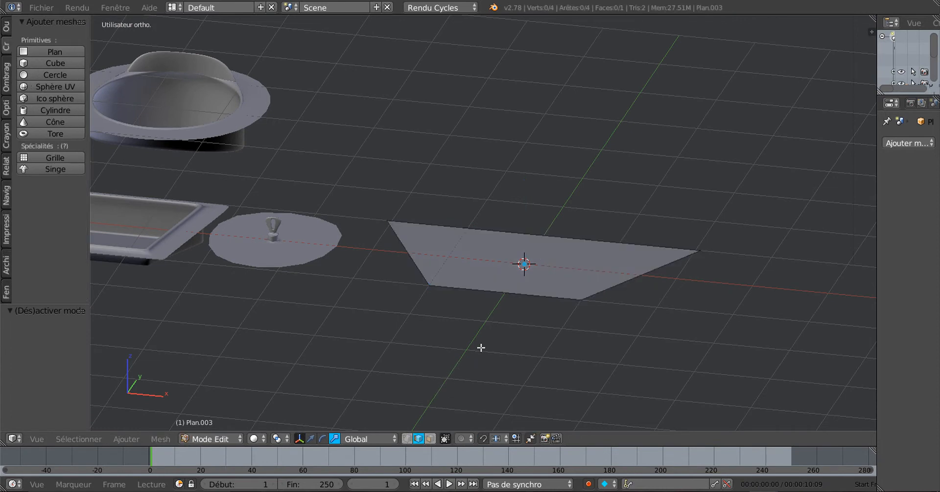
key(a)
scroll(669, 339, up, 1)
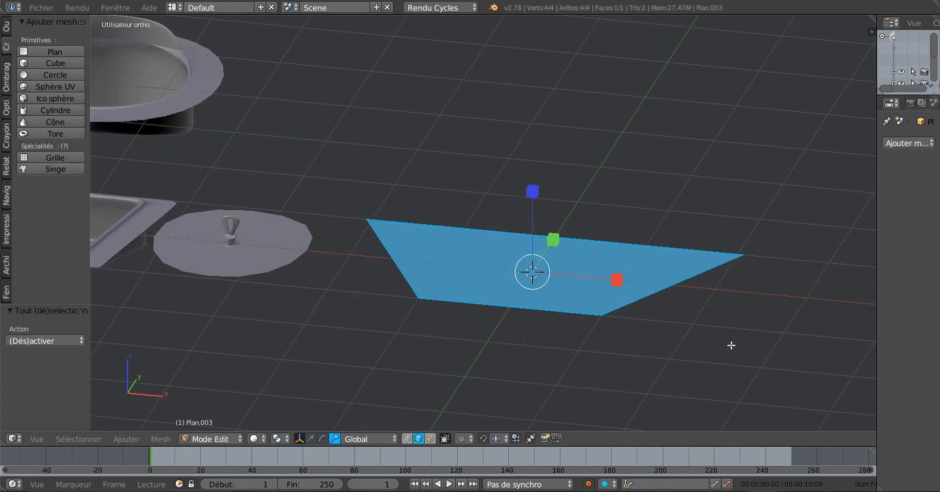
key(y)
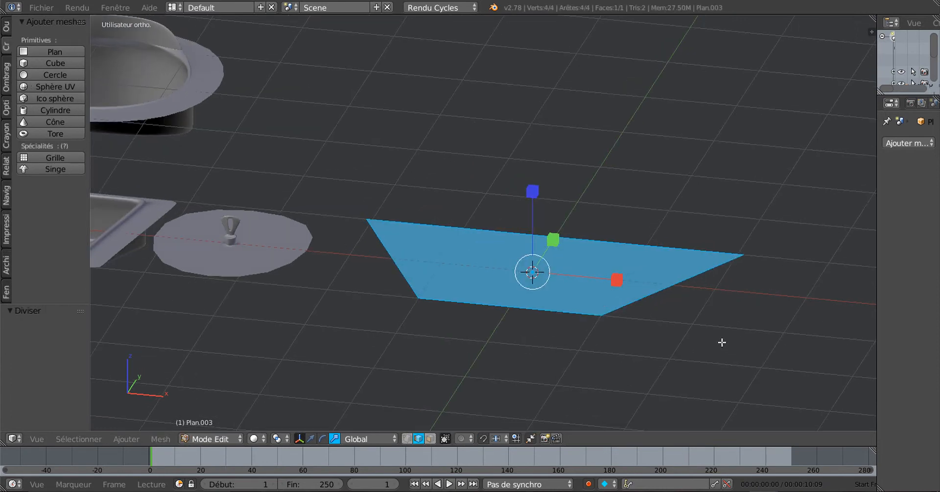
key(i)
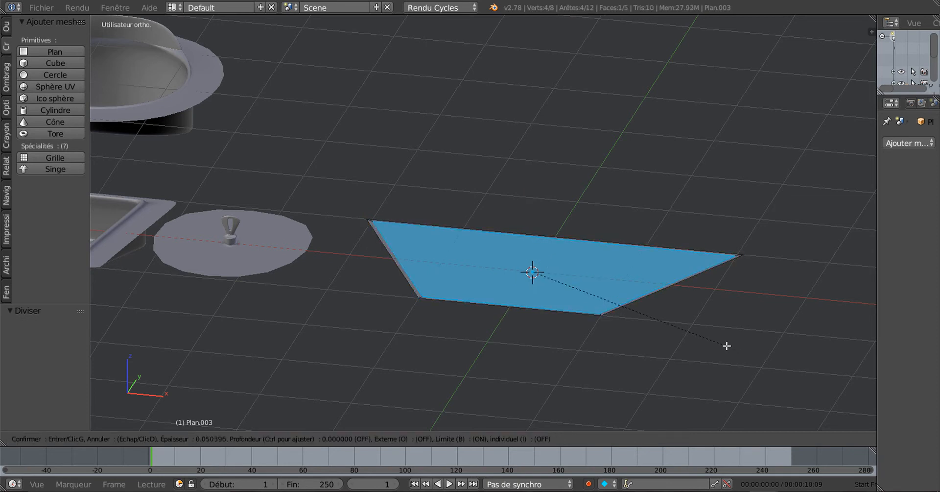
click(722, 341)
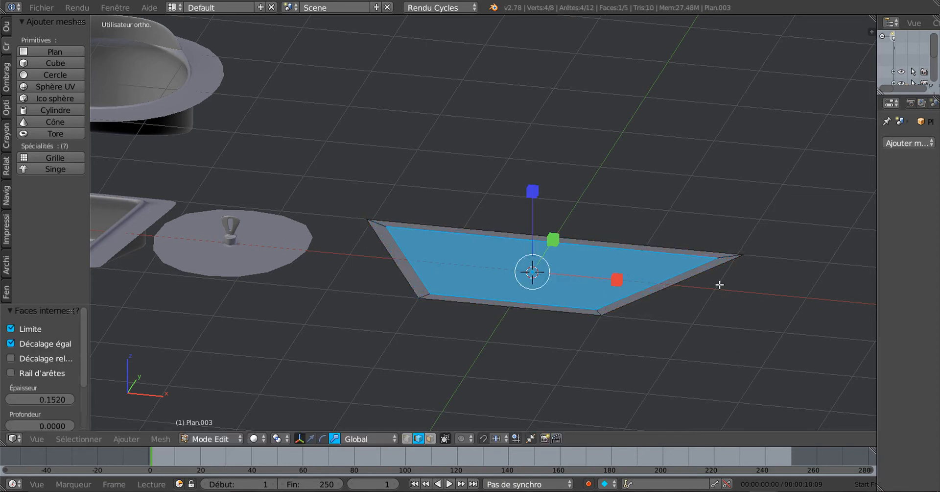
Step: Widen the properties area and add a Subdivision Surface modifier to the trapezoid
middle_drag(720, 285, 740, 312)
scroll(740, 311, up, 3)
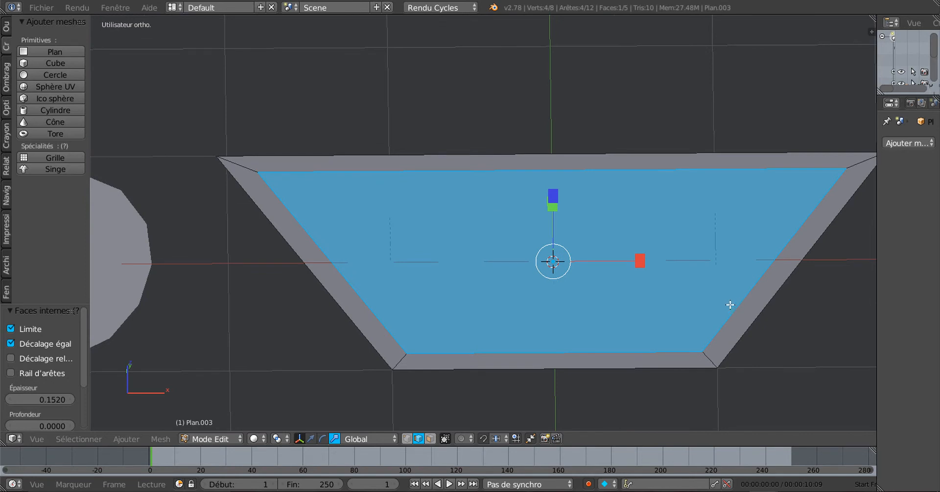
shift+middle_drag(730, 305, 647, 282)
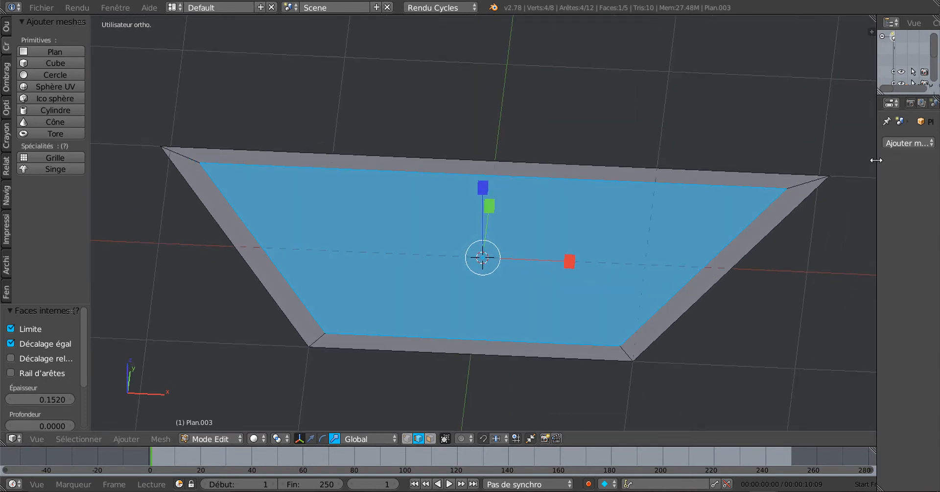
drag(876, 160, 809, 160)
click(846, 143)
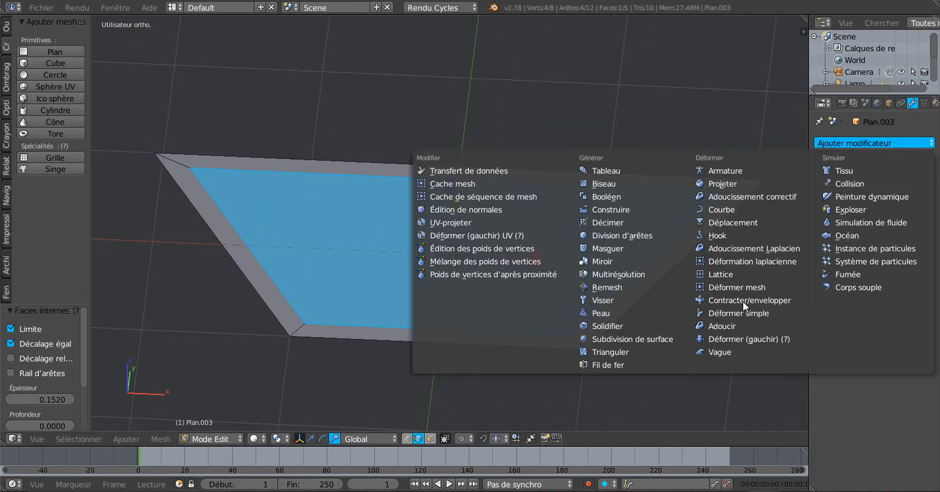
click(637, 339)
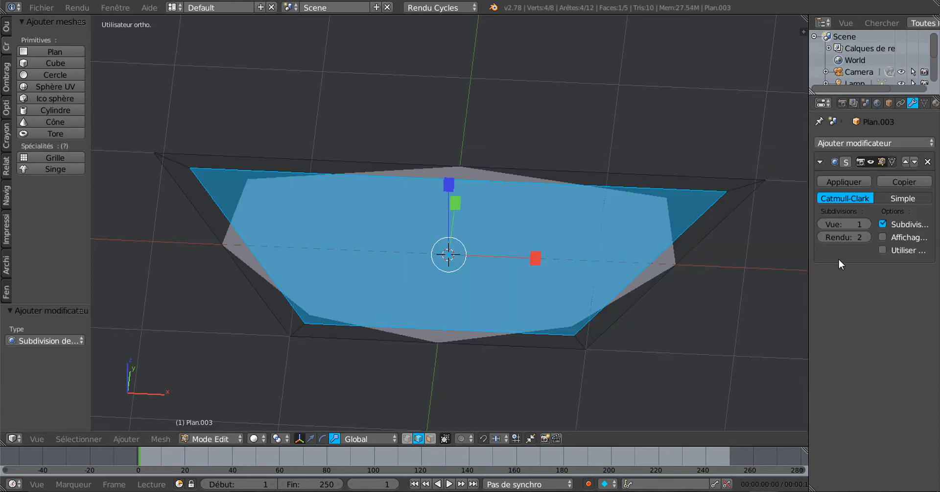
Step: Try to add a loop cut across the trapezoid's inset face
middle_drag(741, 252, 745, 254)
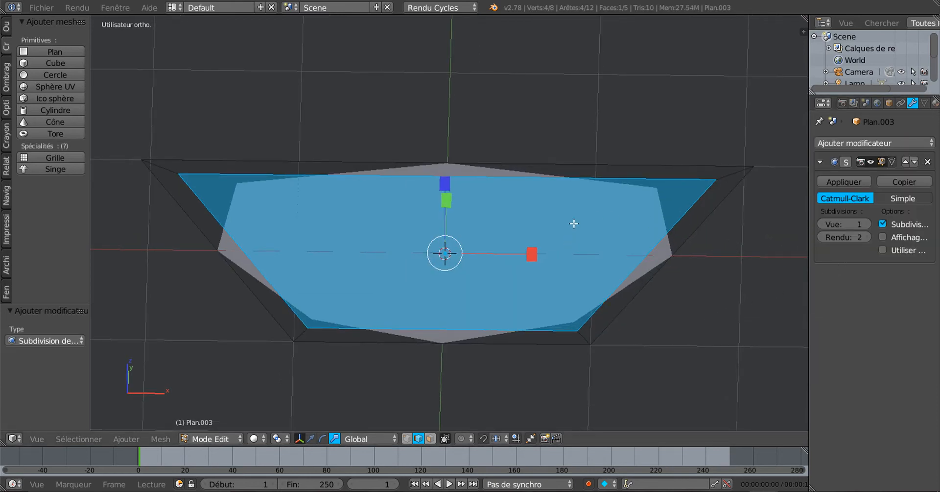
key(ctrl+r)
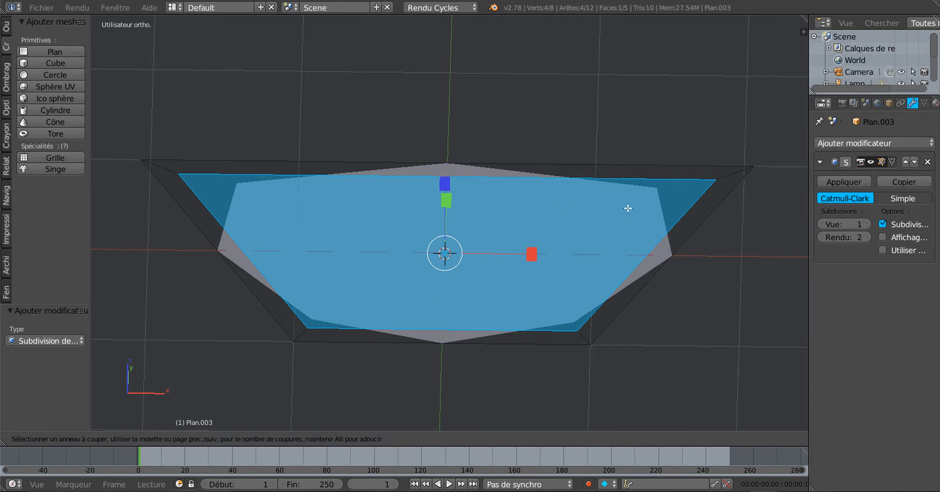
key(Escape)
key(ctrl+r)
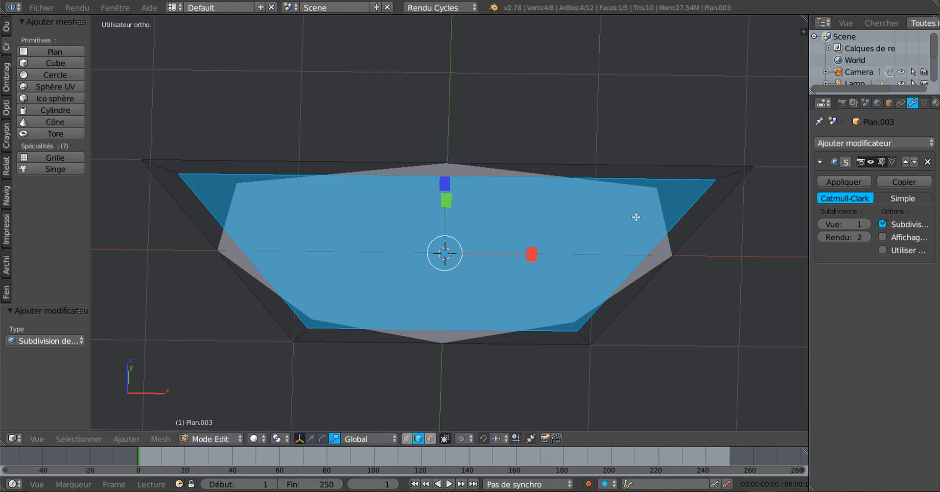
click(613, 223)
click(615, 221)
Step: Enlarge the trapezoid's inner face uniformly by a factor of about 1.070
mouse_move(623, 227)
middle_down()
mouse_move(626, 214)
mouse_move(625, 238)
middle_up()
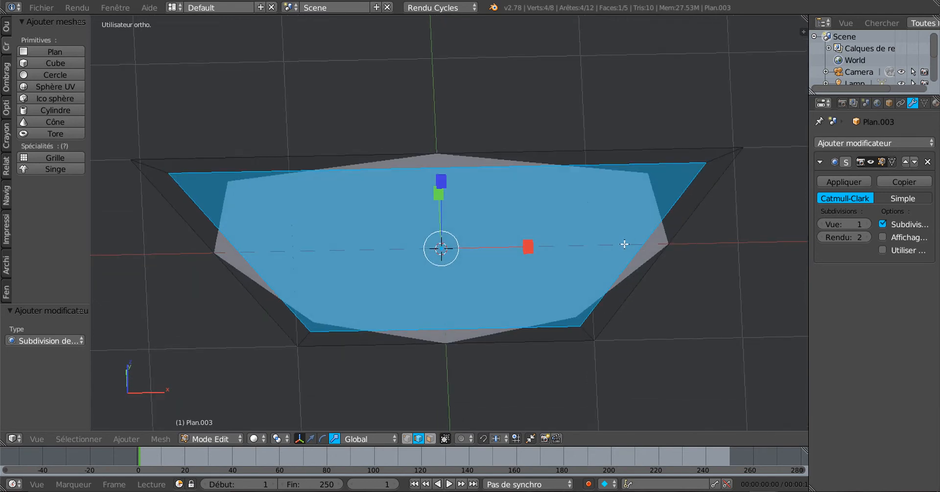
key(s)
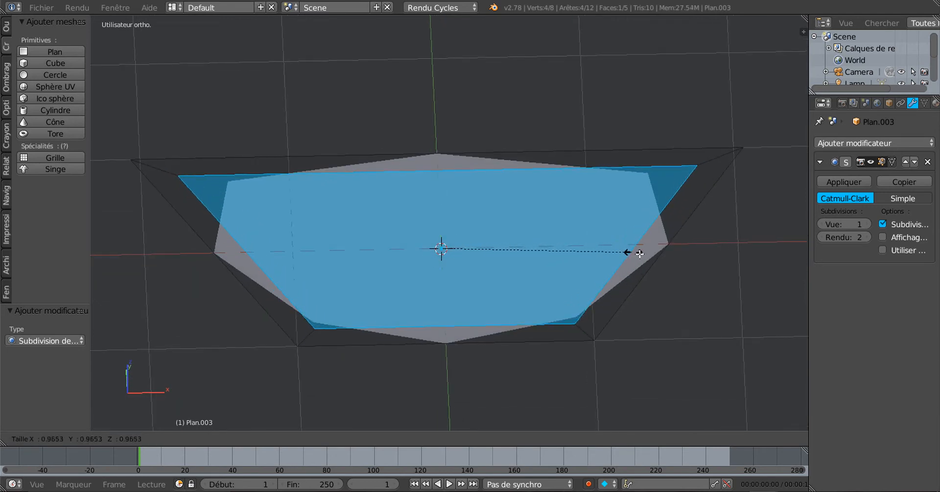
click(654, 258)
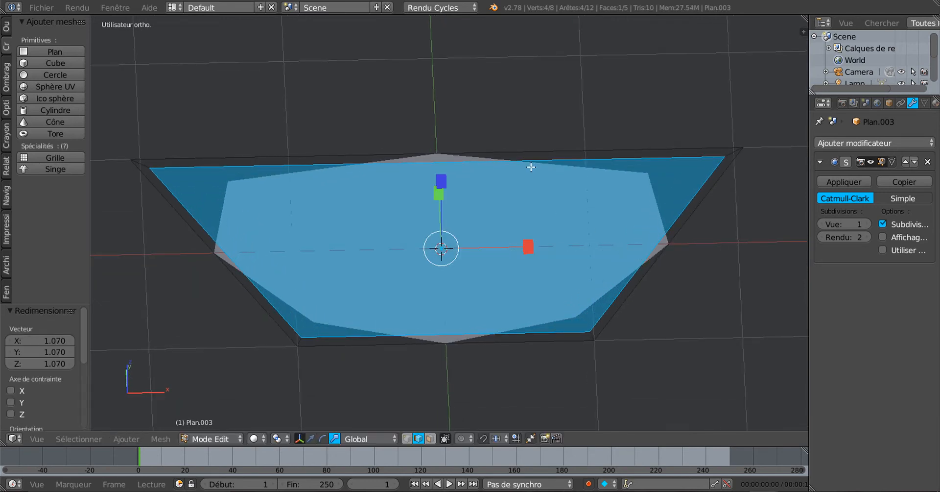
Step: Add two loop cuts across the trapezoid and slide each one close to a slanted side, right and left
key(ctrl+r)
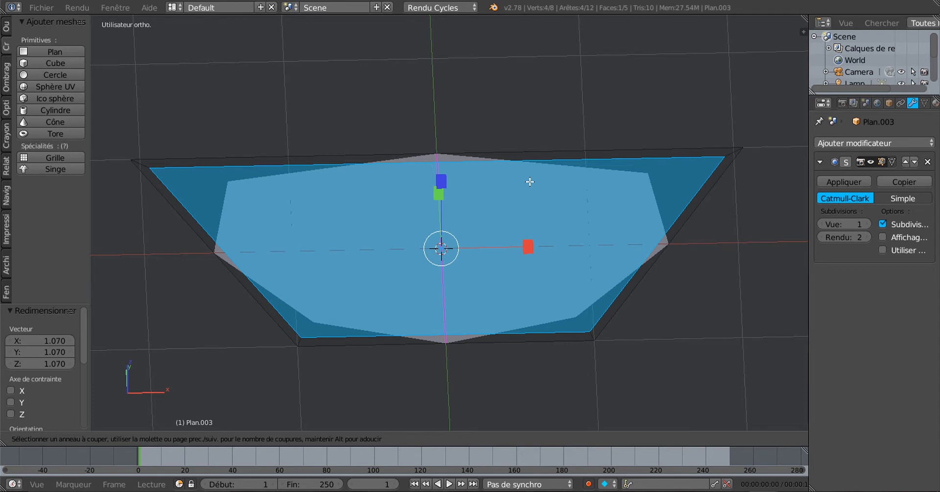
click(530, 181)
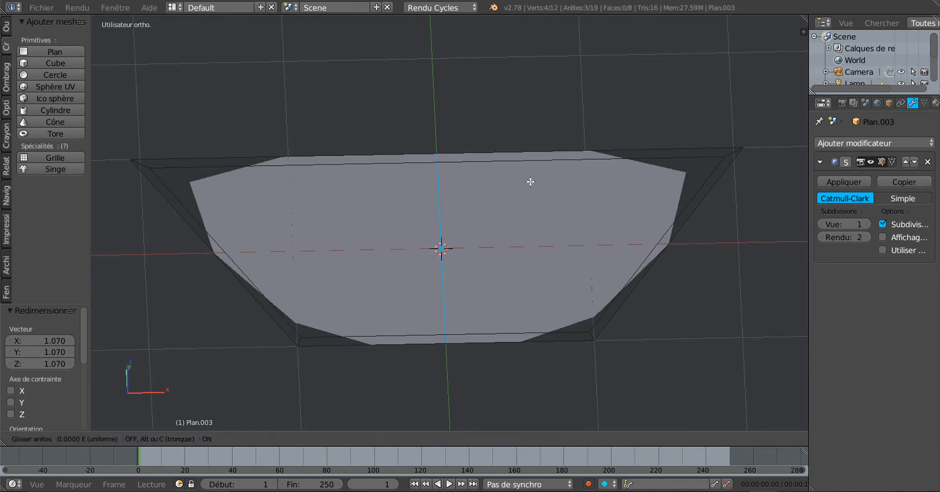
click(94, 182)
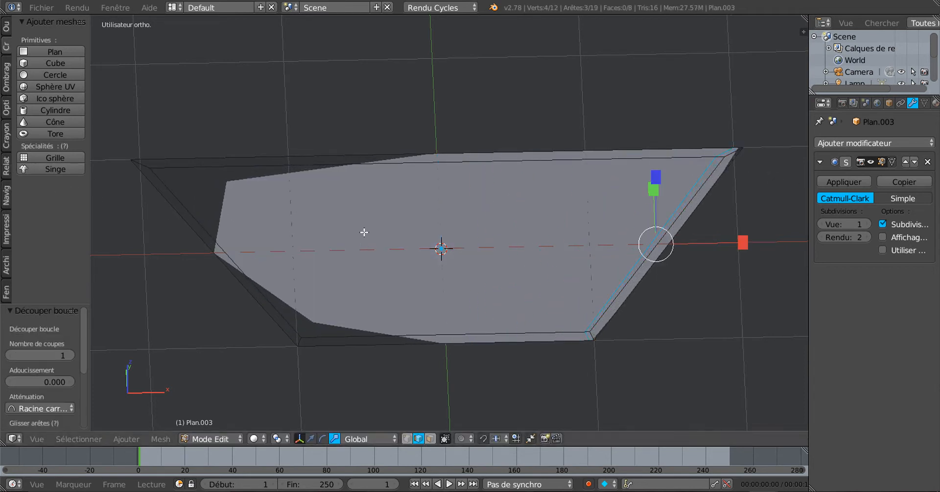
key(ctrl+r)
click(456, 183)
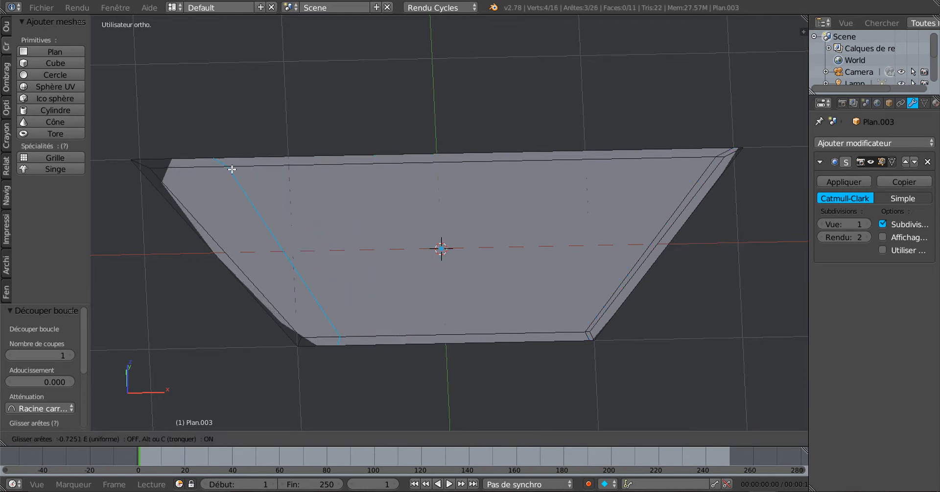
click(183, 158)
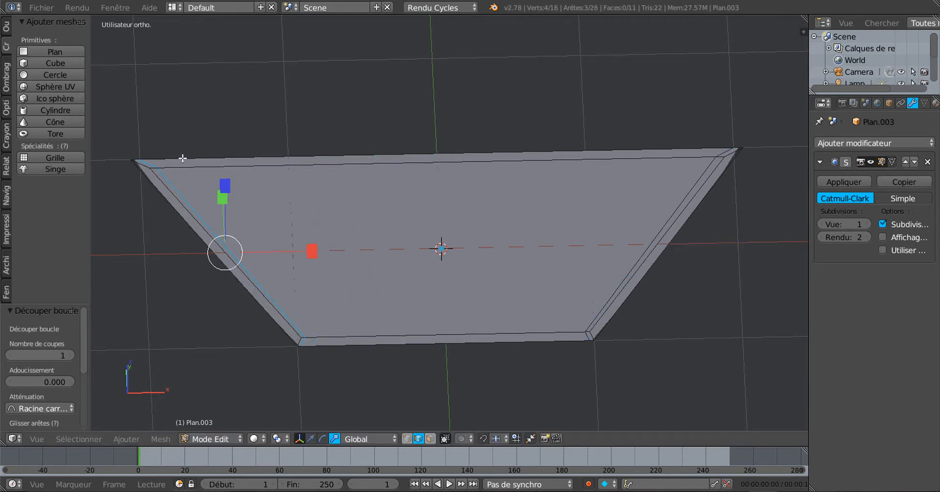
scroll(441, 250, down, 1)
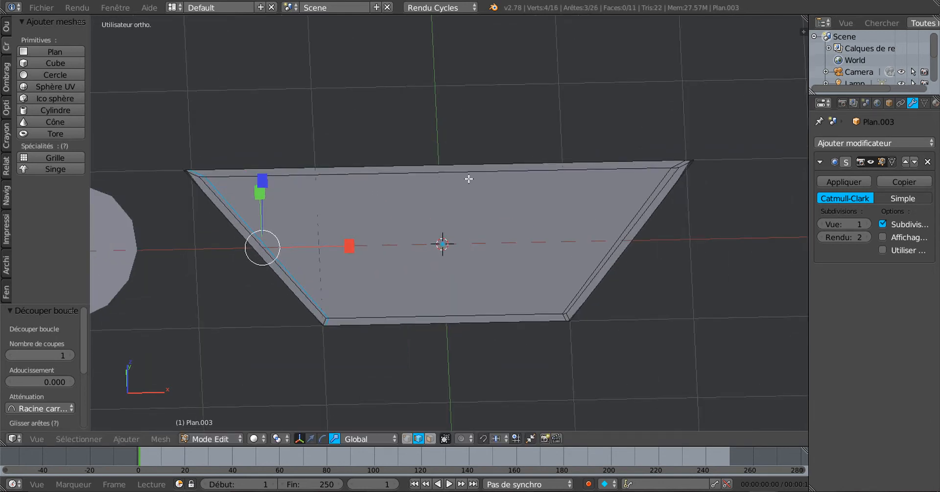
middle_drag(413, 239, 403, 227)
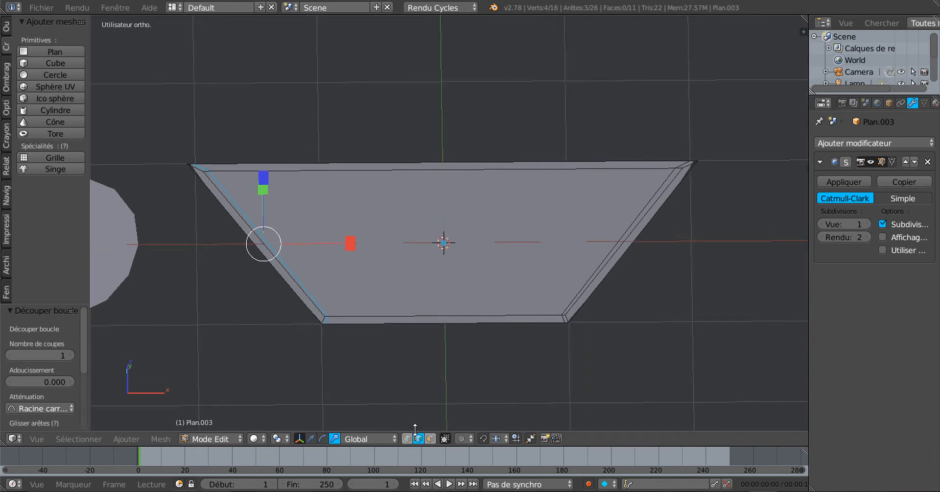
Step: Select the large central face in face select mode and inset it with a thickness of 0.01
click(430, 439)
right_click(441, 247)
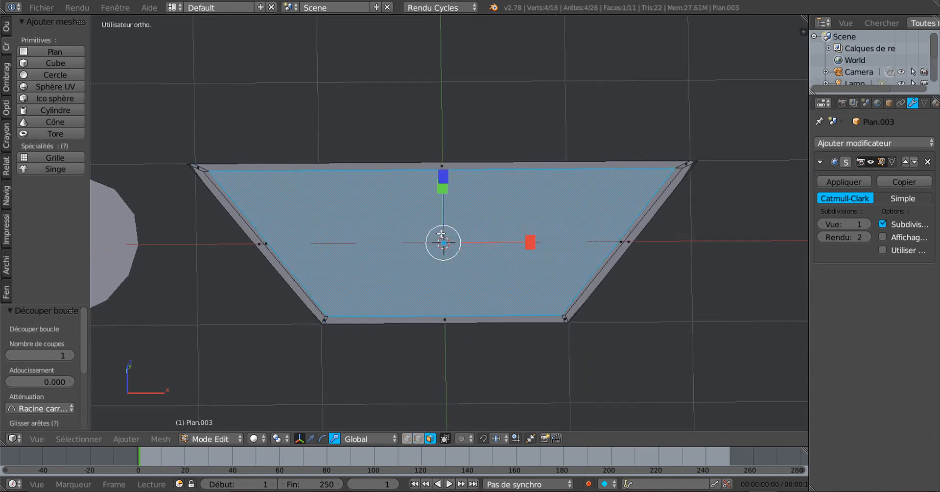
middle_drag(415, 356, 405, 338)
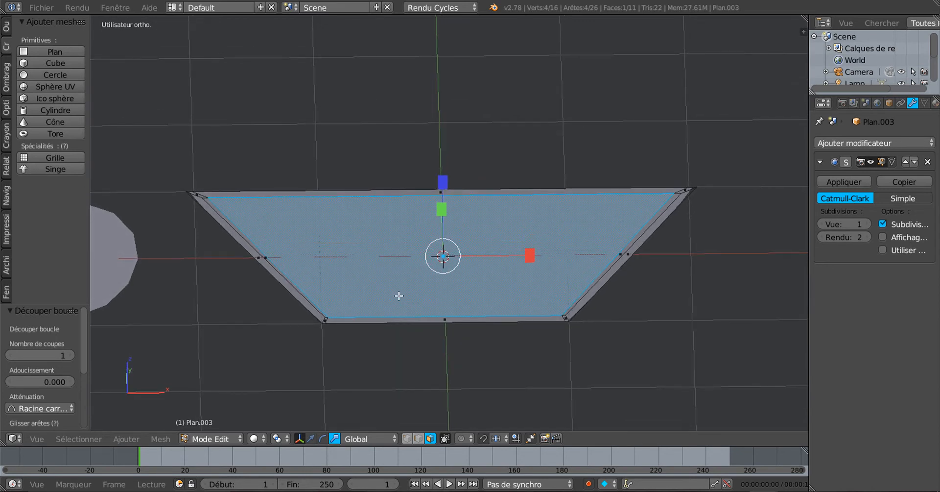
scroll(399, 296, up, 1)
middle_drag(399, 296, 400, 303)
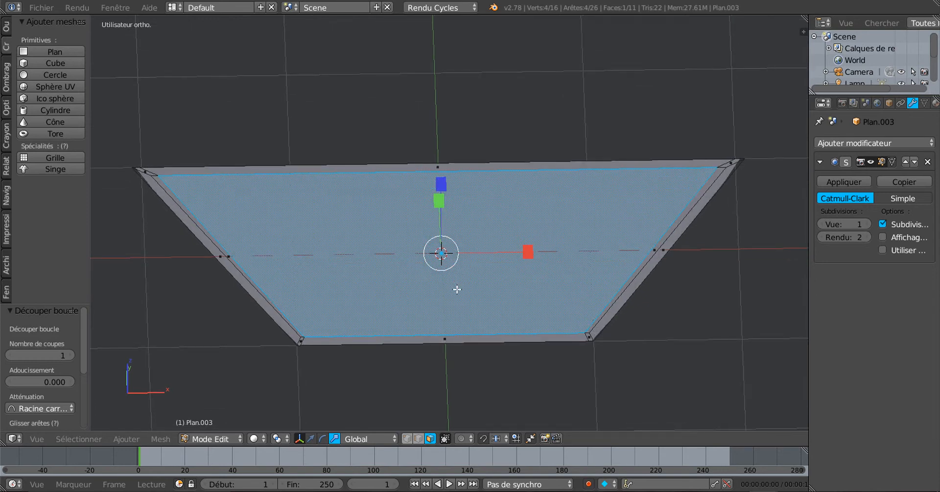
middle_drag(454, 298, 449, 296)
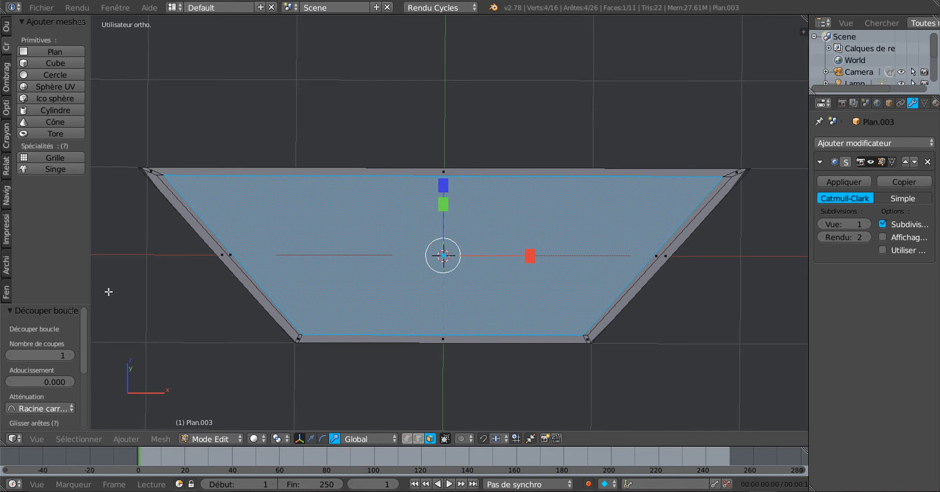
key(i)
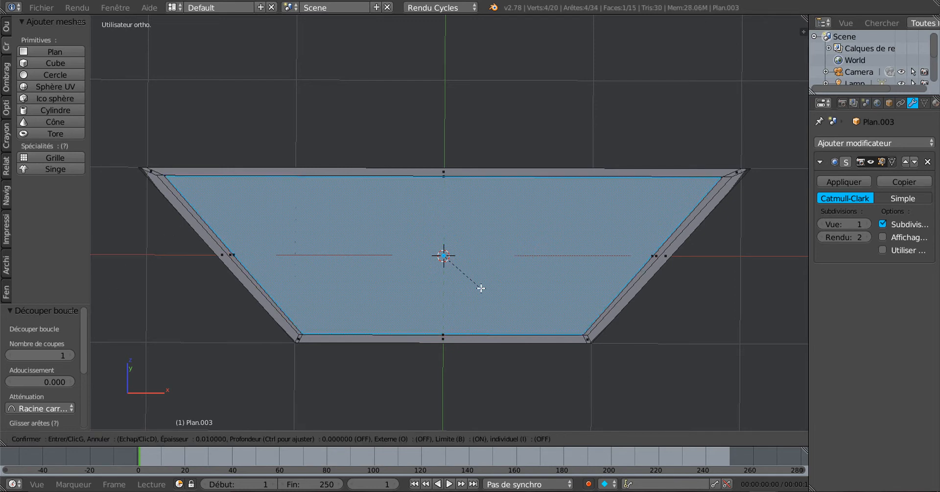
click(481, 288)
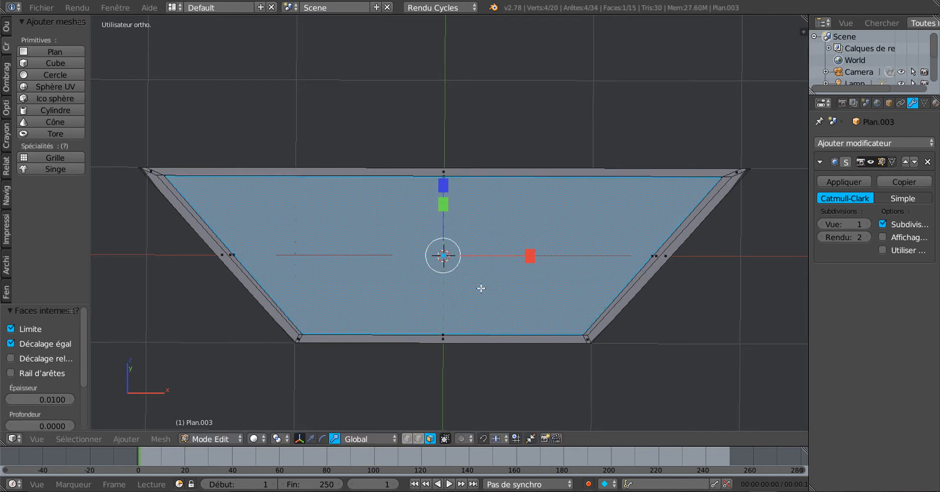
Step: Switch to the translate manipulator, extrude the central face in place and move it about -0.013 along Z
scroll(451, 332, up, 2)
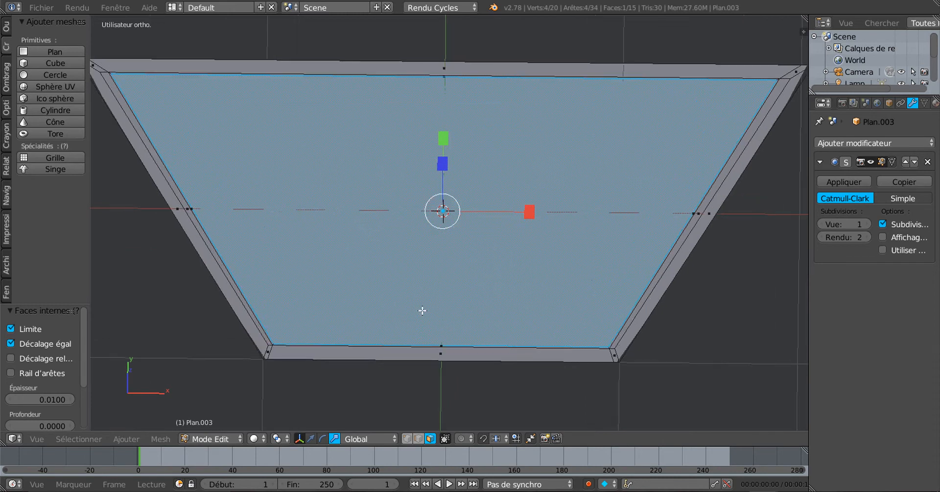
scroll(424, 311, up, 3)
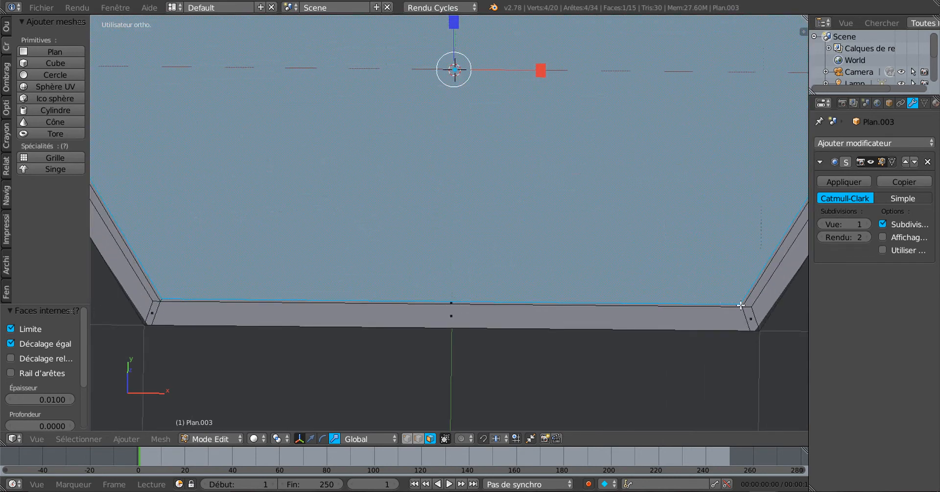
scroll(610, 304, down, 2)
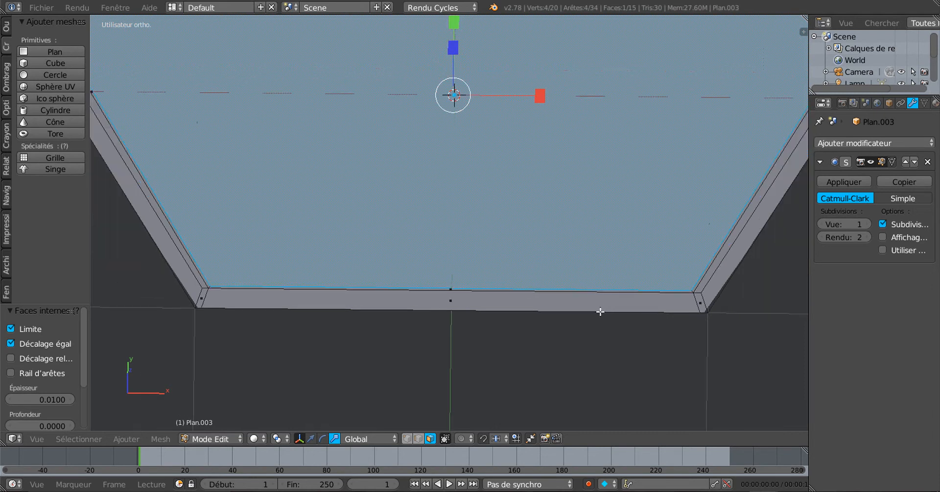
middle_drag(555, 312, 543, 260)
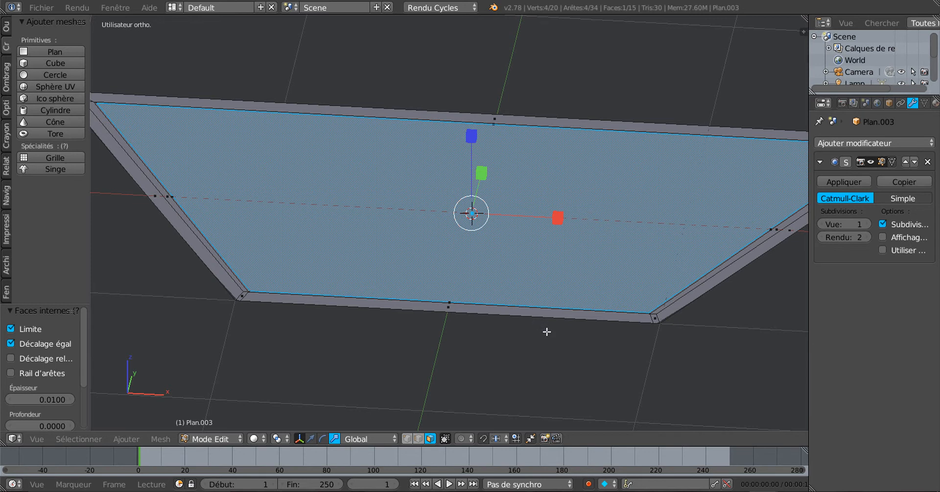
middle_drag(548, 330, 565, 336)
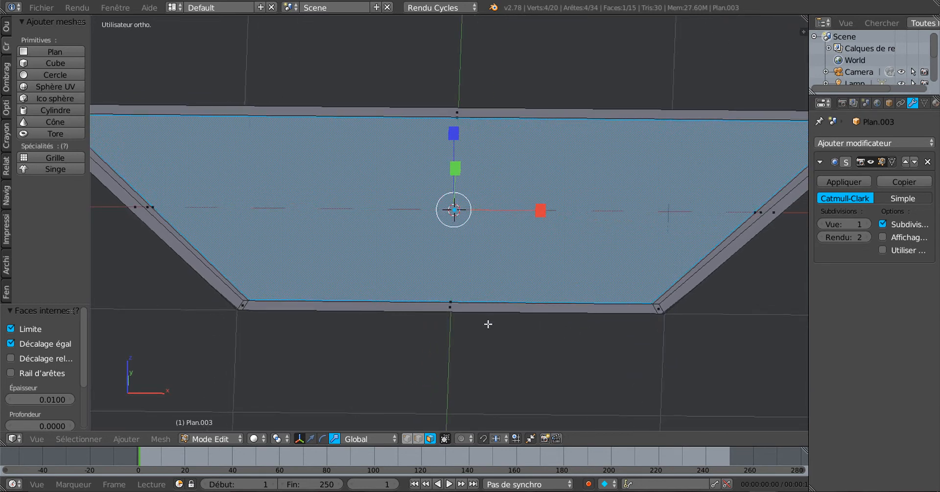
click(311, 438)
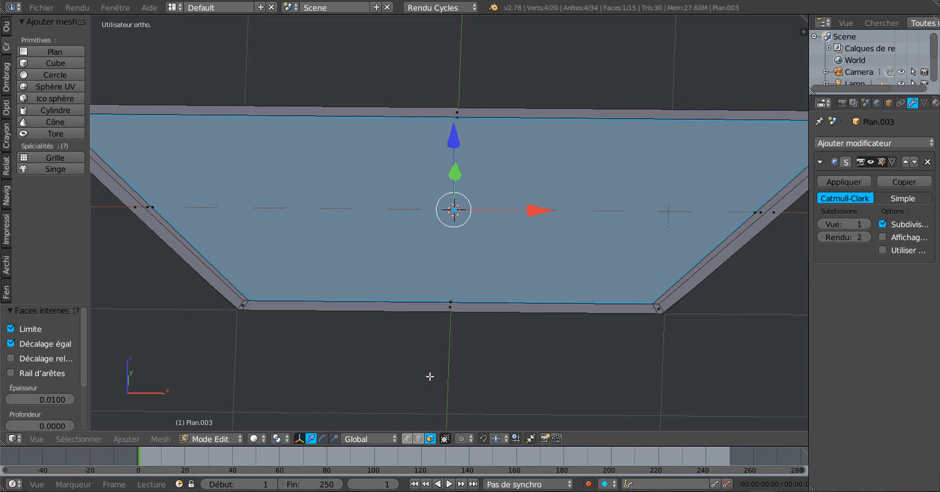
key(e)
right_click(429, 377)
drag(449, 134, 450, 137)
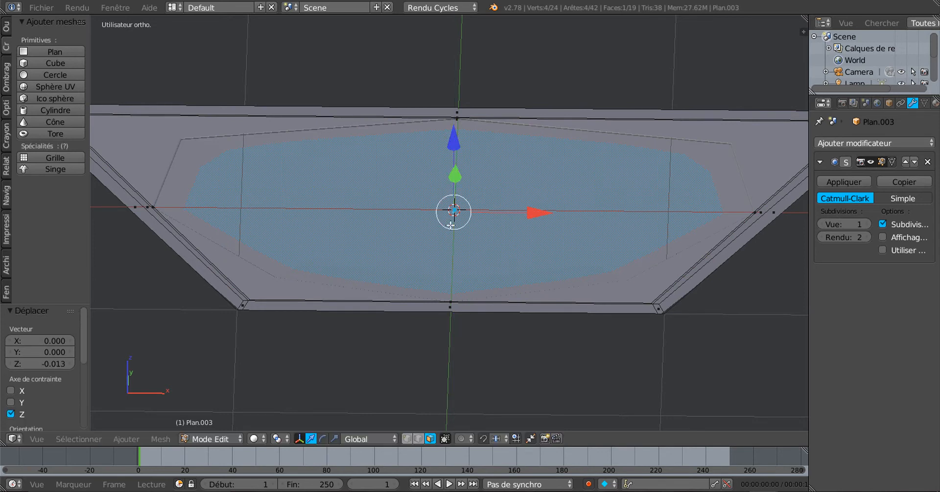
Step: Inset the lowered central face by 0.01, extrude it in place and raise it slightly along Z
key(i)
click(597, 368)
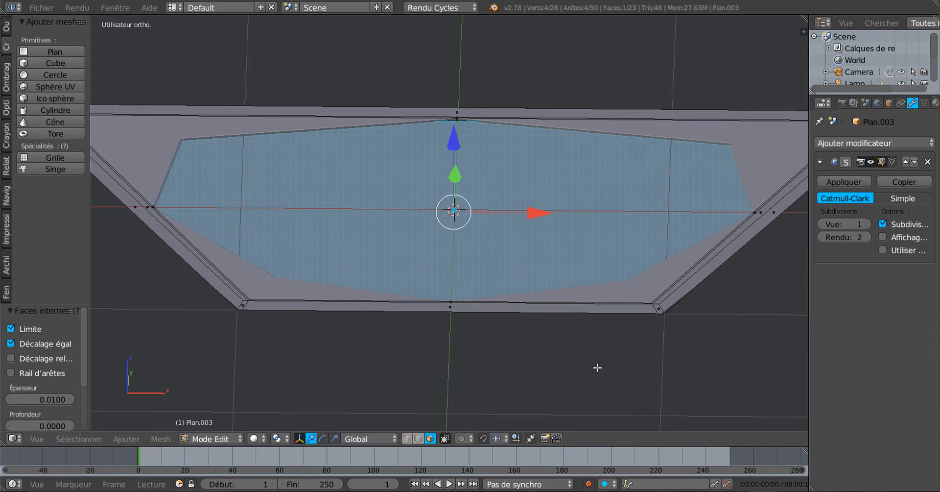
key(e)
key(Escape)
drag(451, 141, 455, 134)
Step: Return to Object Mode and set the Subdivision Surface modifier's view level to 3
key(Tab)
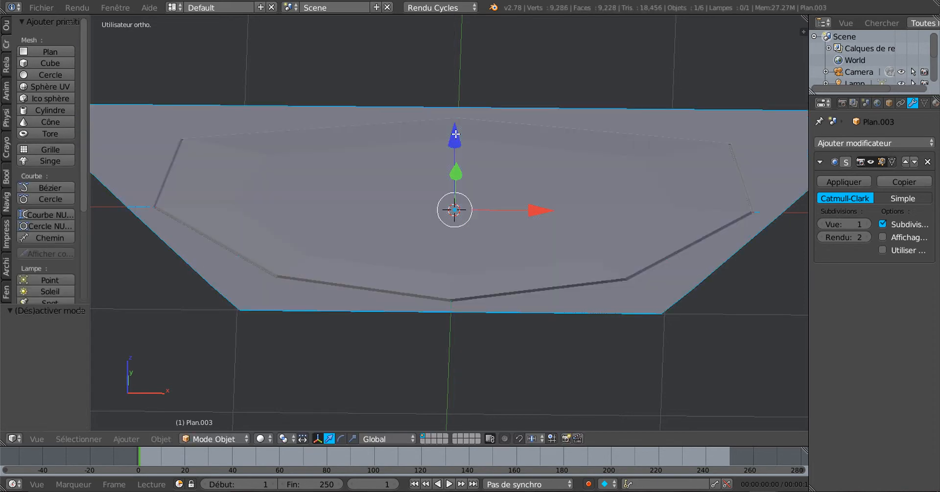
middle_drag(459, 140, 543, 182)
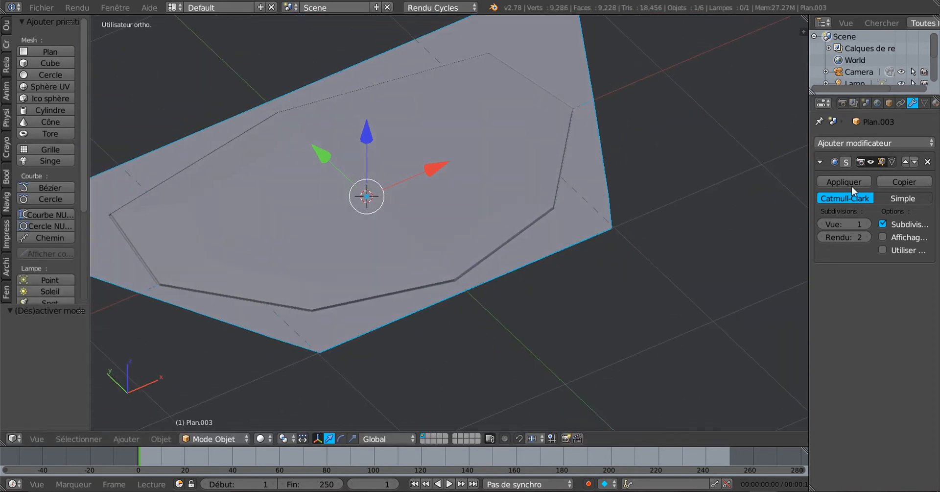
click(867, 221)
click(867, 222)
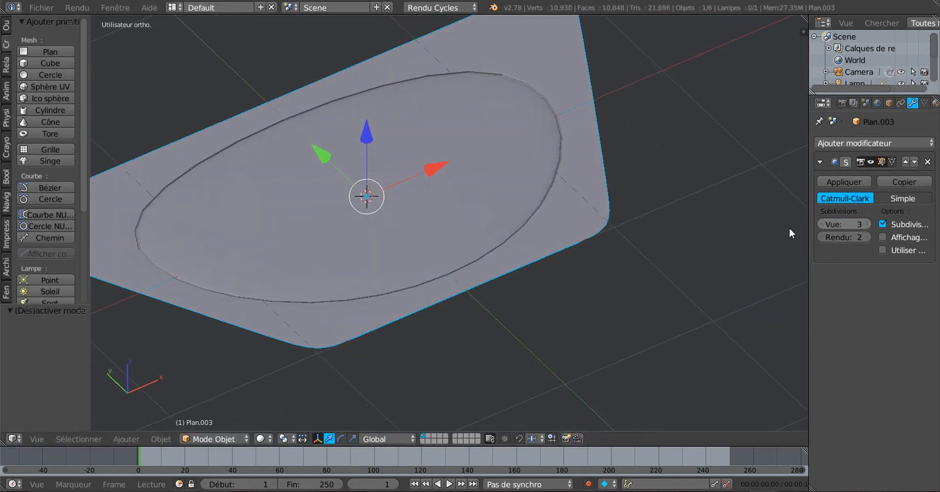
scroll(651, 212, down, 2)
middle_drag(652, 213, 593, 256)
Step: In Edit Mode, add two more loop cuts across the central face and slide them toward the right and left slanted sides
key(Tab)
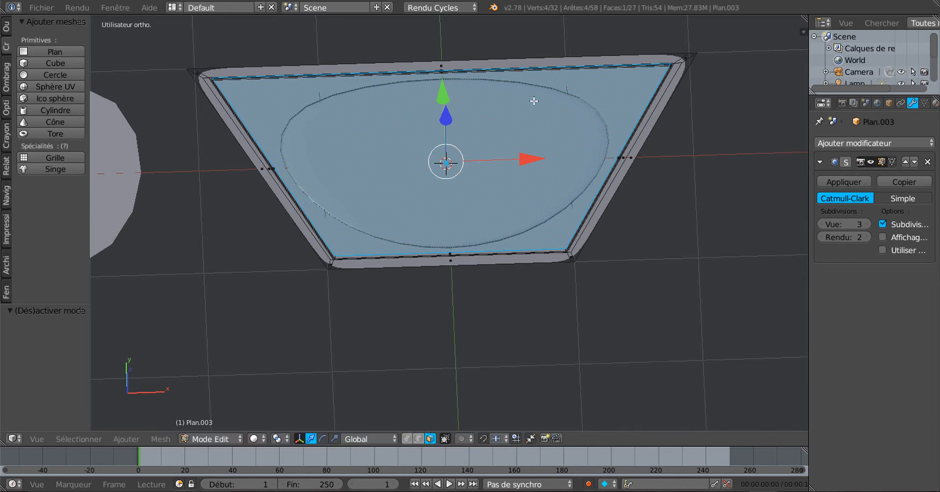
key(a)
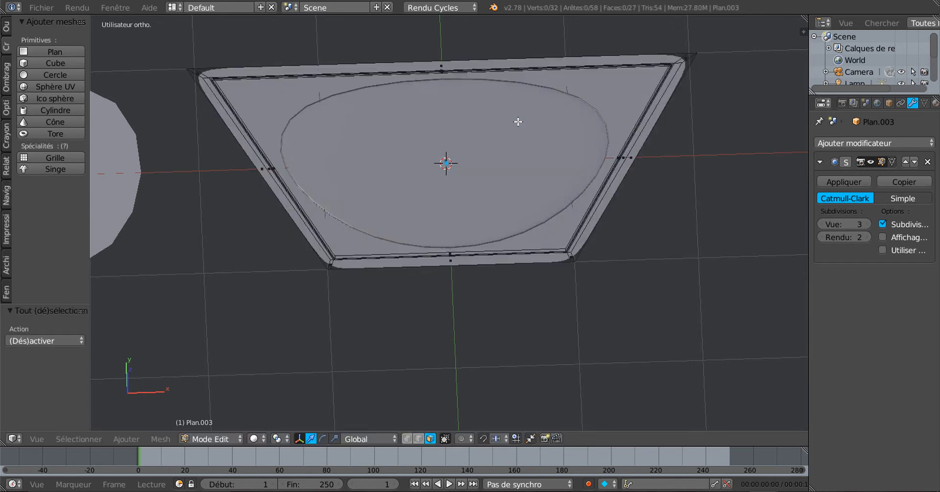
key(ctrl+r)
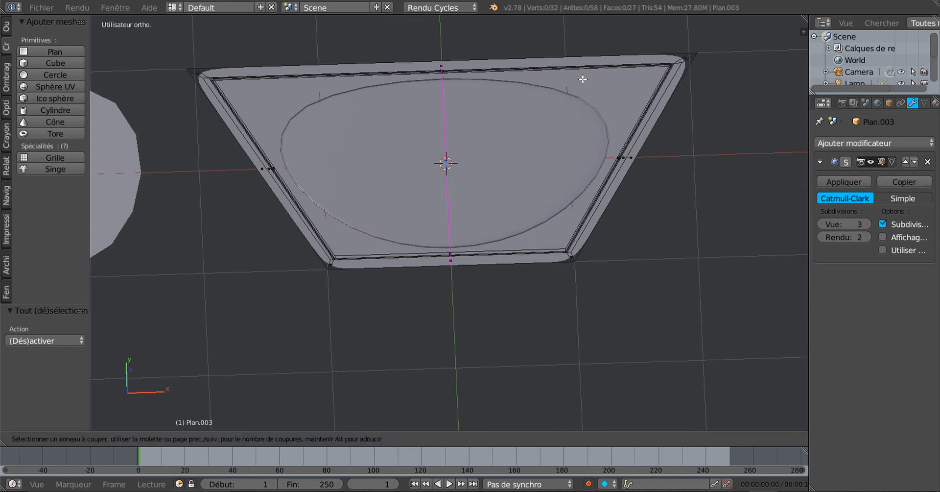
click(583, 79)
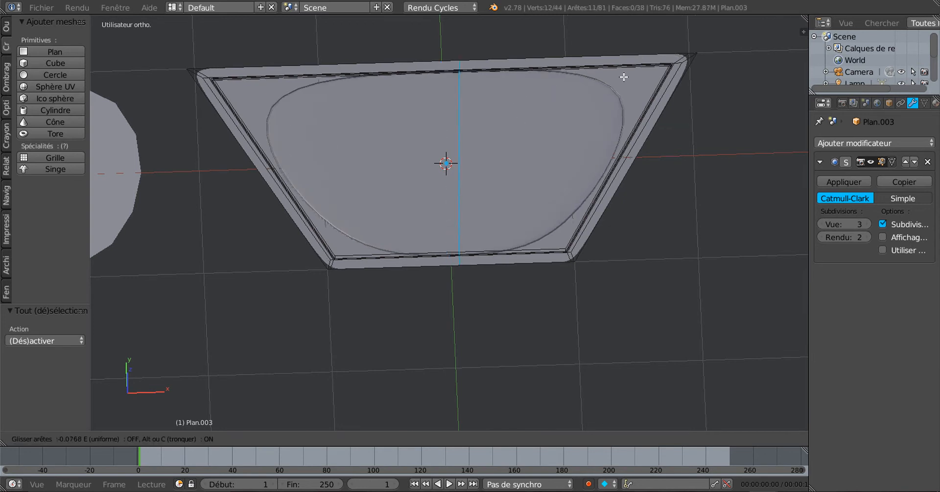
click(789, 91)
key(ctrl+r)
click(391, 82)
right_click(391, 82)
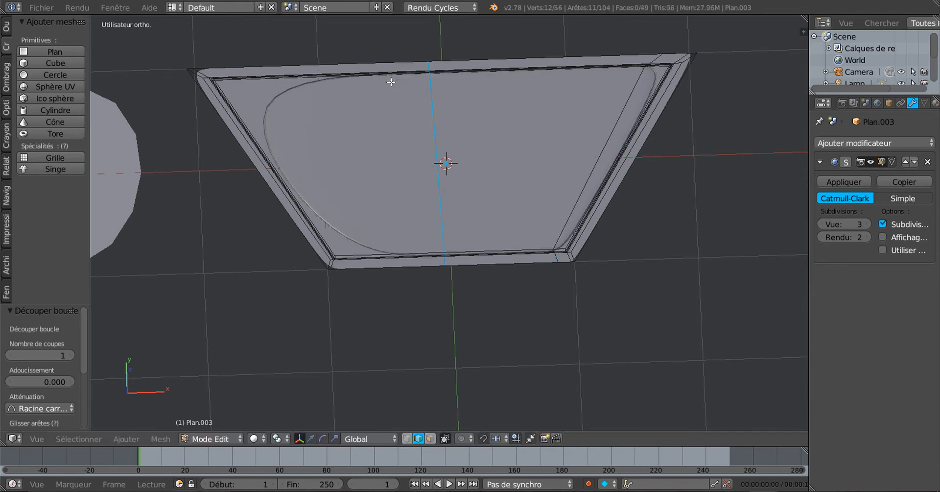
click(218, 97)
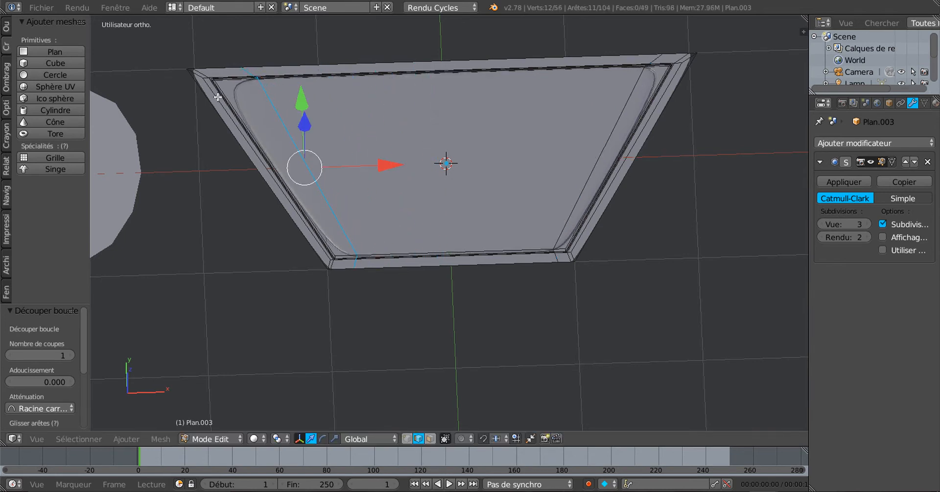
Step: Examine the smoothed trapezoid and its groove from several angles in Object Mode, ending back in Edit Mode
key(Tab)
middle_drag(218, 97, 422, 143)
scroll(378, 111, up, 4)
scroll(355, 157, down, 4)
scroll(423, 143, down, 4)
middle_drag(461, 169, 406, 178)
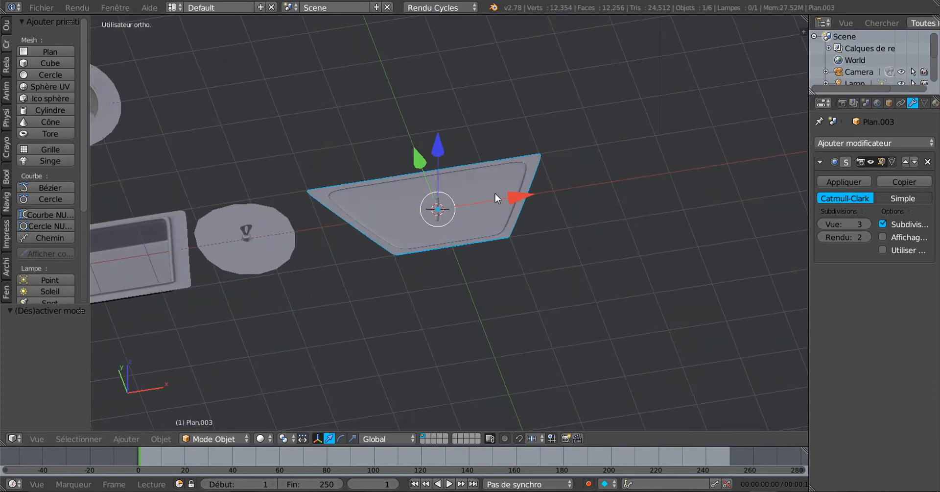
middle_drag(536, 193, 507, 217)
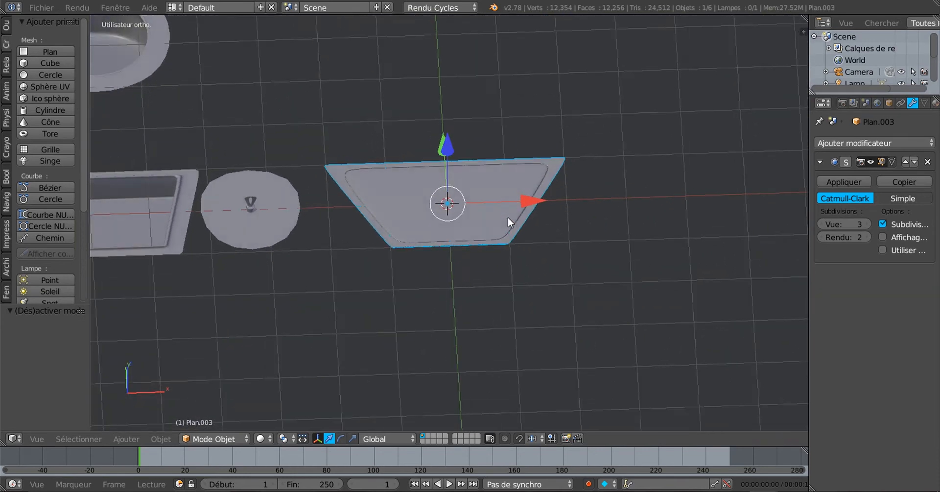
scroll(468, 222, up, 2)
key(Tab)
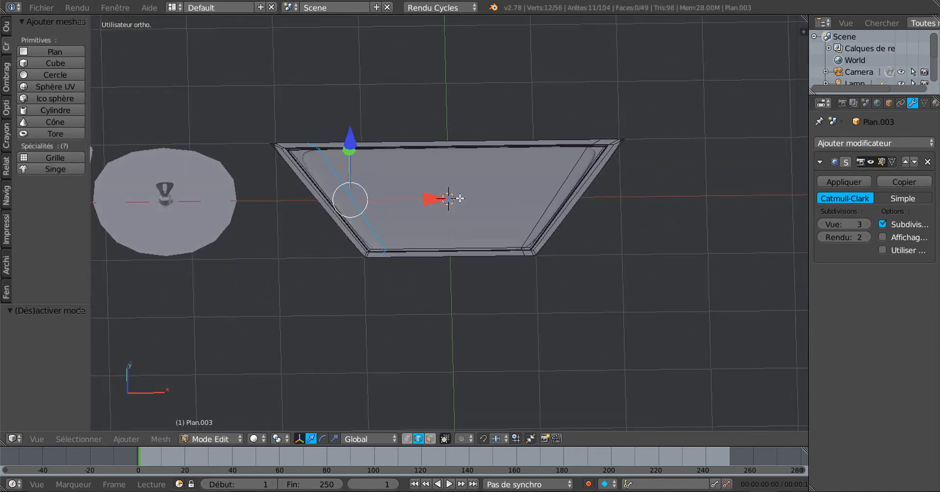
scroll(465, 197, up, 1)
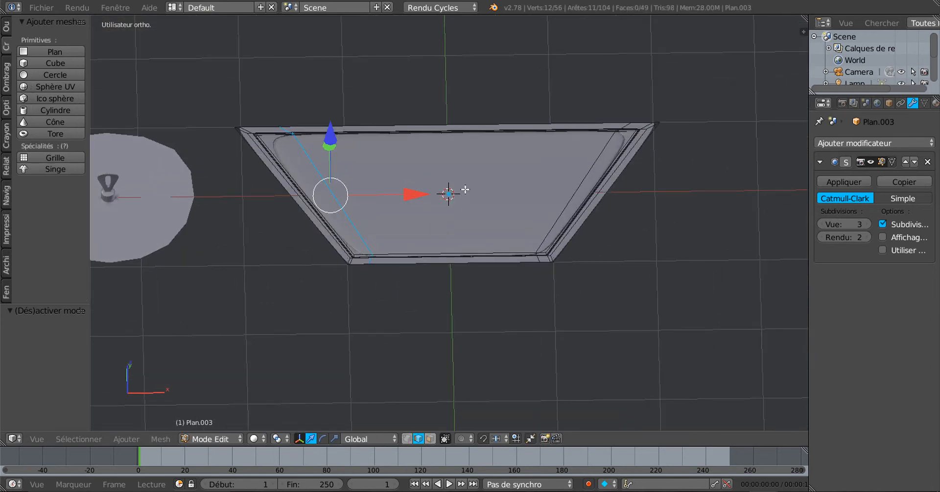
middle_drag(465, 189, 464, 185)
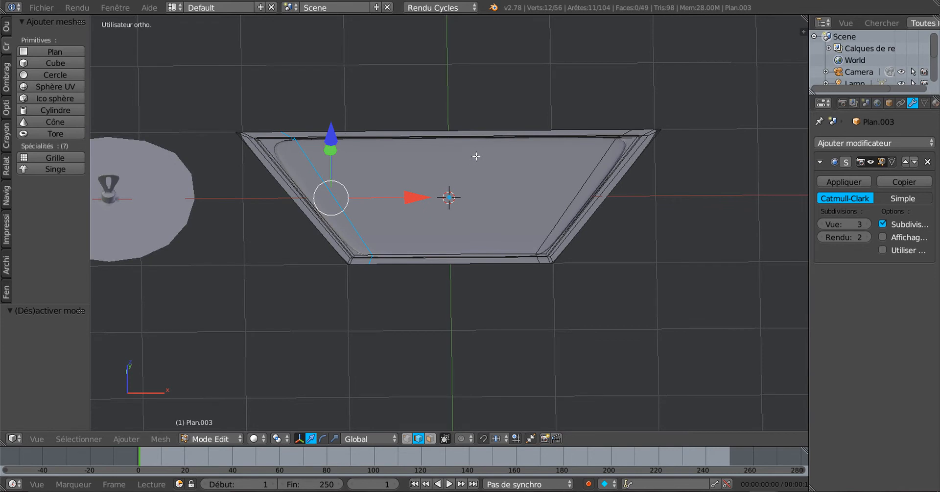
Step: Add five evenly spaced loop cuts across the trapezoid's central face, leaving them unslid
key(ctrl+r)
scroll(475, 147, up, 3)
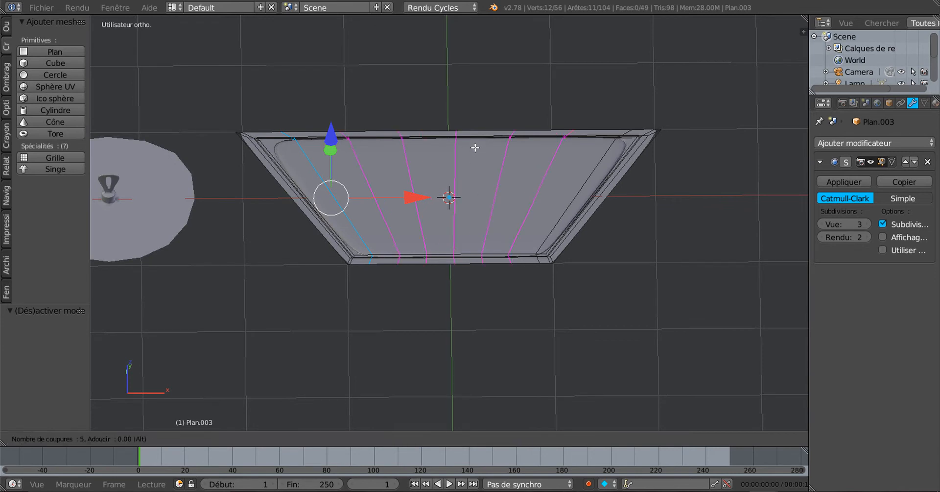
click(475, 147)
right_click(475, 148)
scroll(460, 210, up, 1)
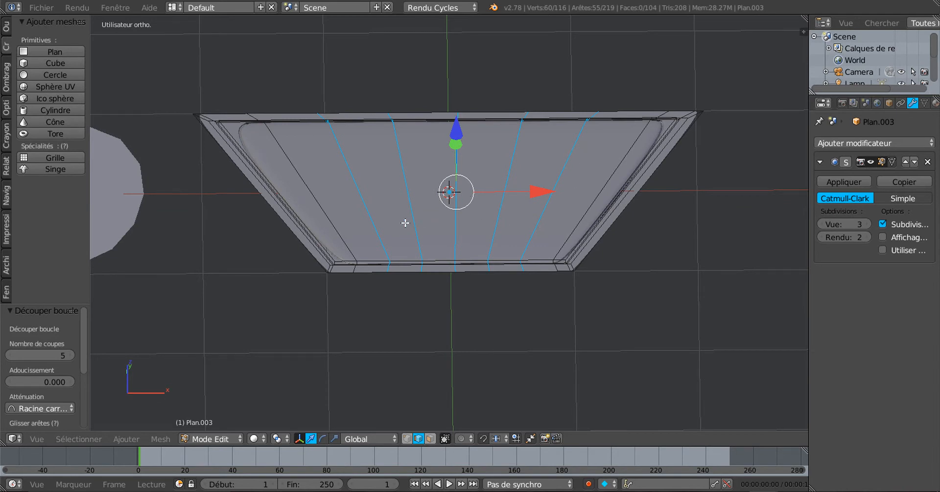
mouse_move(503, 265)
middle_down()
mouse_move(503, 230)
mouse_move(502, 259)
middle_up()
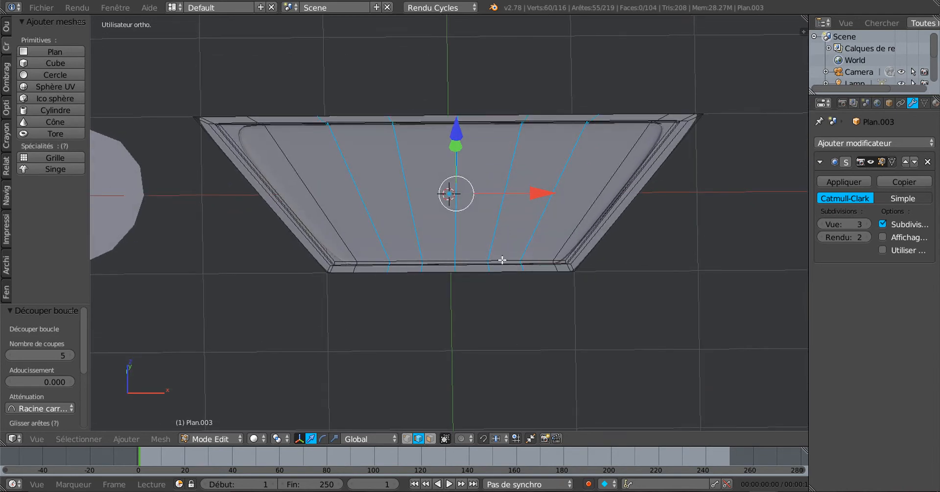
Step: In face selection mode, select the two strips one position away from the middle pair and inset them by about 0.052
click(430, 438)
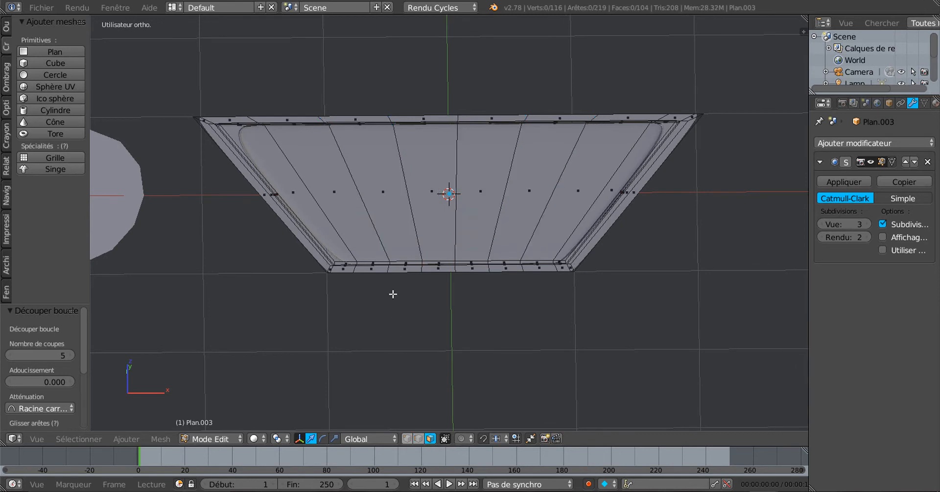
click(384, 193)
shift+click(516, 239)
middle_drag(518, 316, 520, 309)
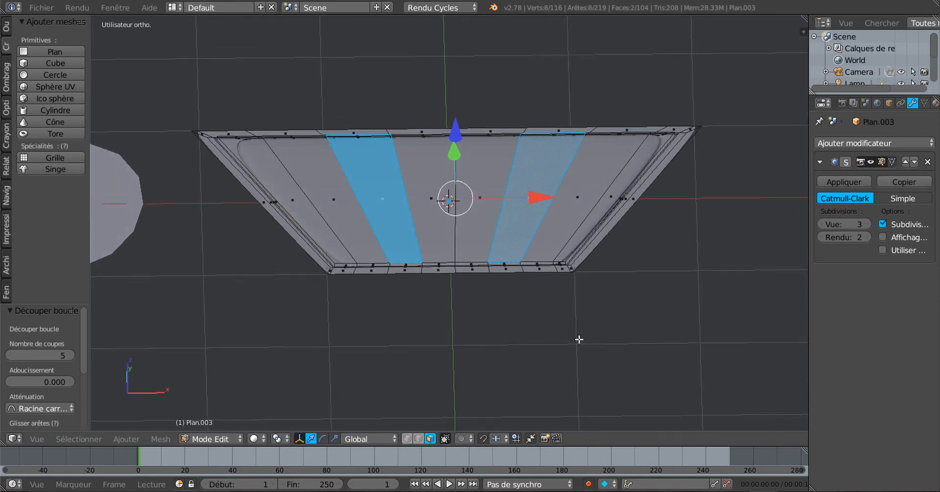
key(i)
click(578, 333)
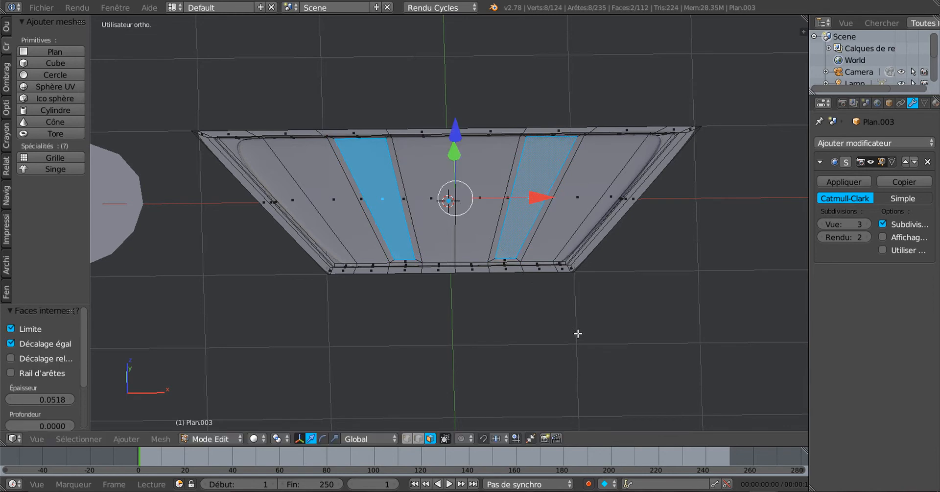
Step: Try to scale the two inset faces along X about their shared centre, and undo it
click(335, 439)
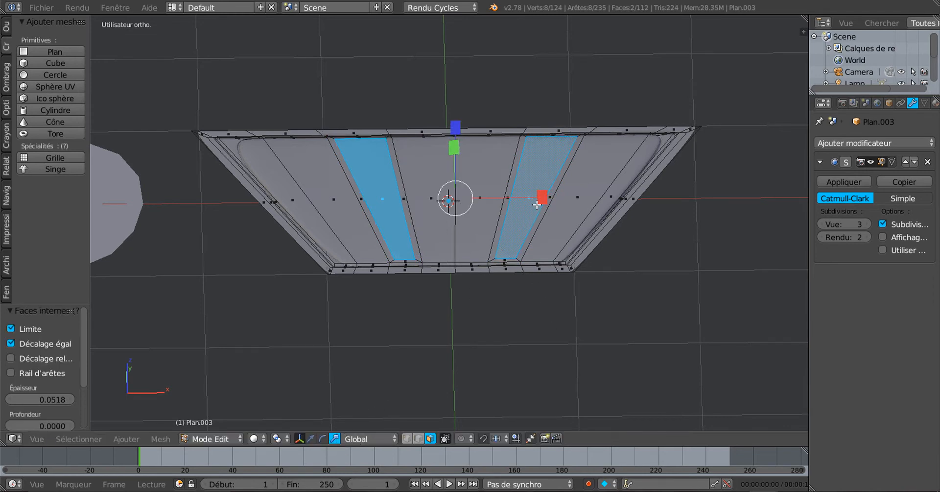
mouse_move(538, 204)
mouse_down()
mouse_move(490, 201)
mouse_move(547, 201)
mouse_up()
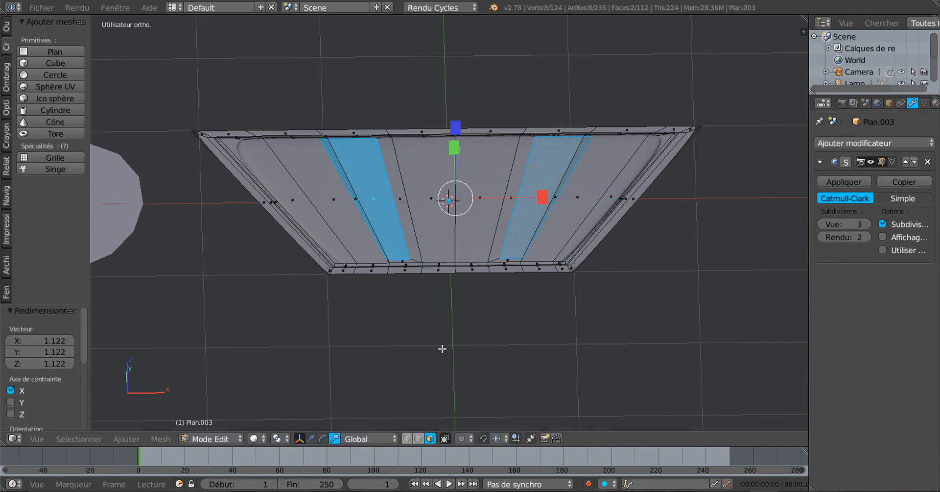
key(ctrl+z)
Step: Set the pivot point to individual origins and narrow the two inset faces along X to about 0.268
click(254, 438)
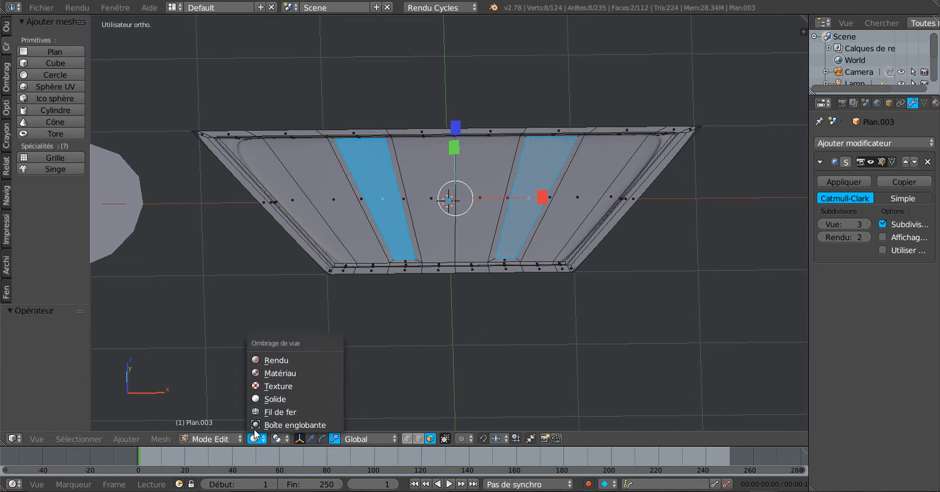
click(214, 439)
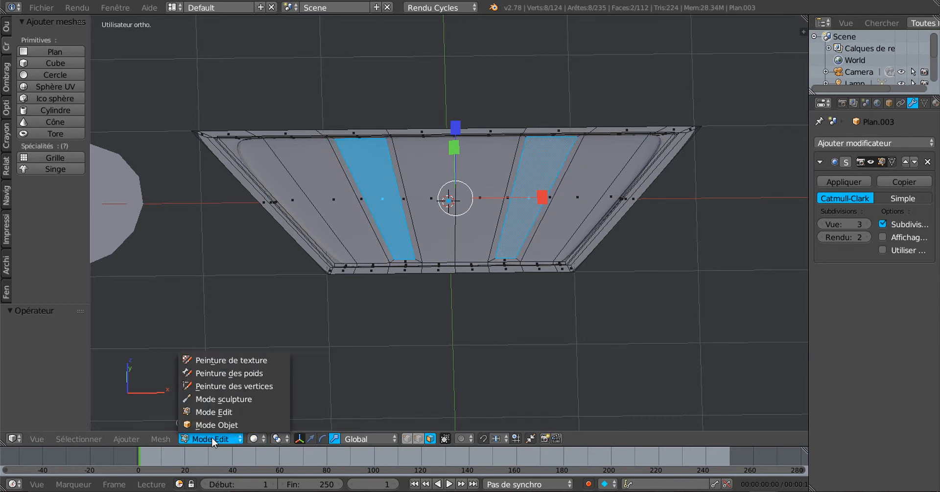
click(279, 439)
click(278, 438)
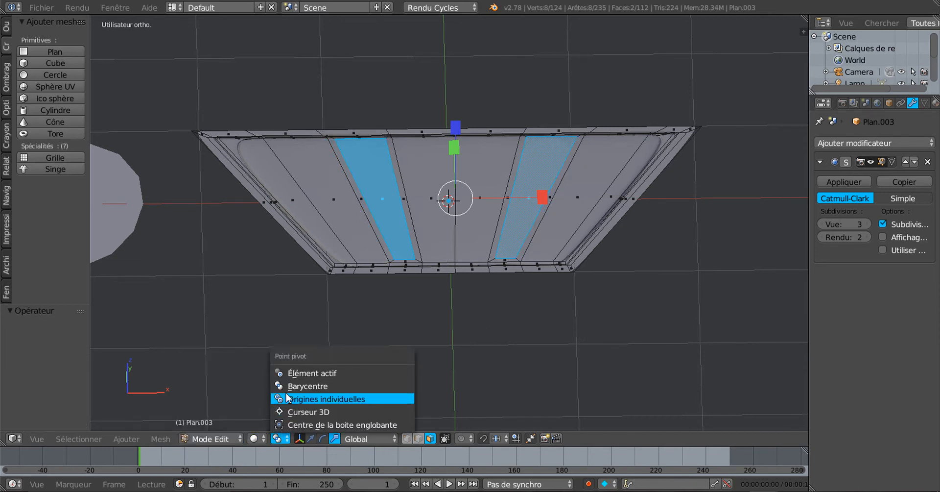
click(287, 399)
key(s)
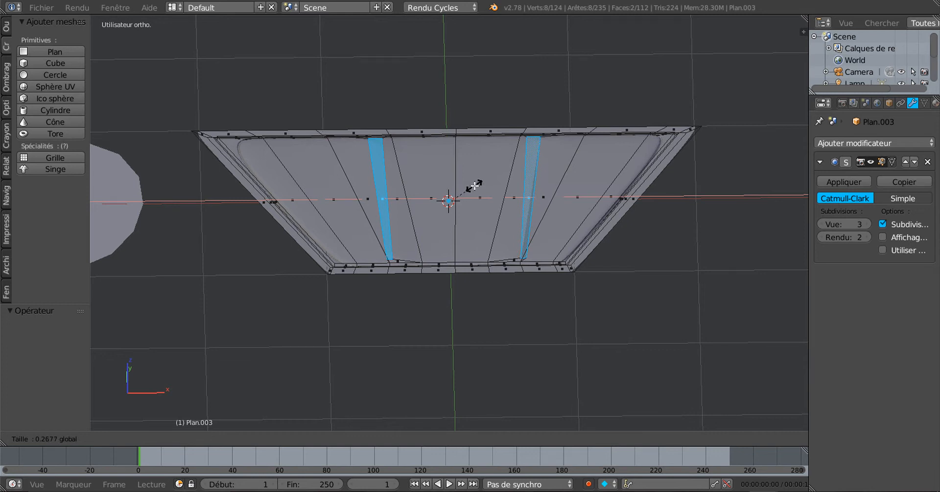
click(473, 186)
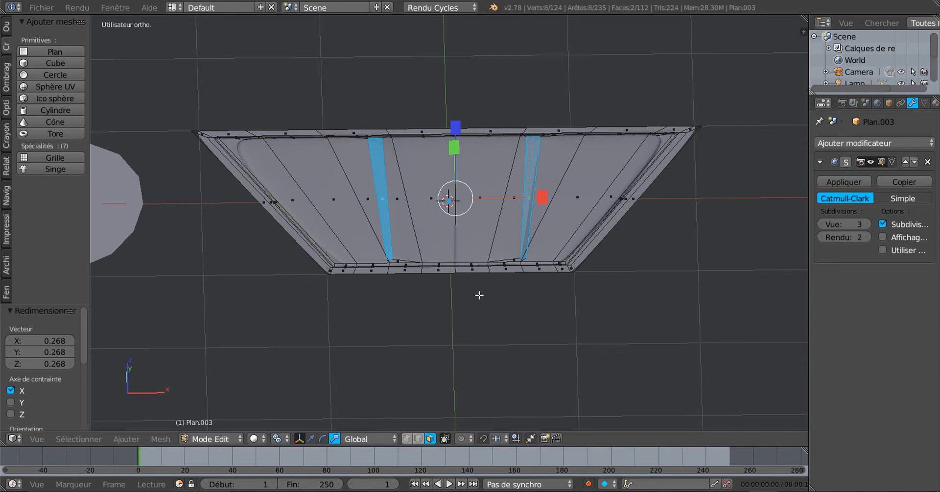
Step: Scale both narrow inset faces uniformly to about 0.662 around their own origins
scroll(492, 294, up, 1)
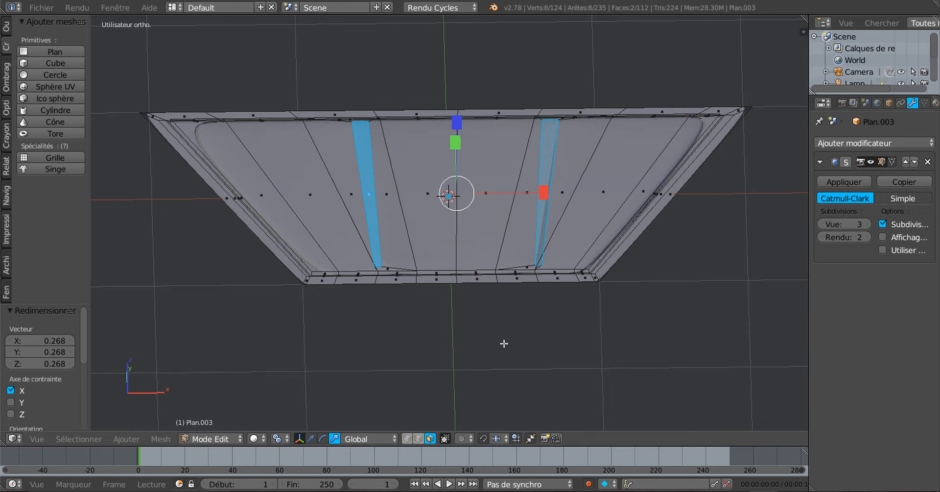
key(s)
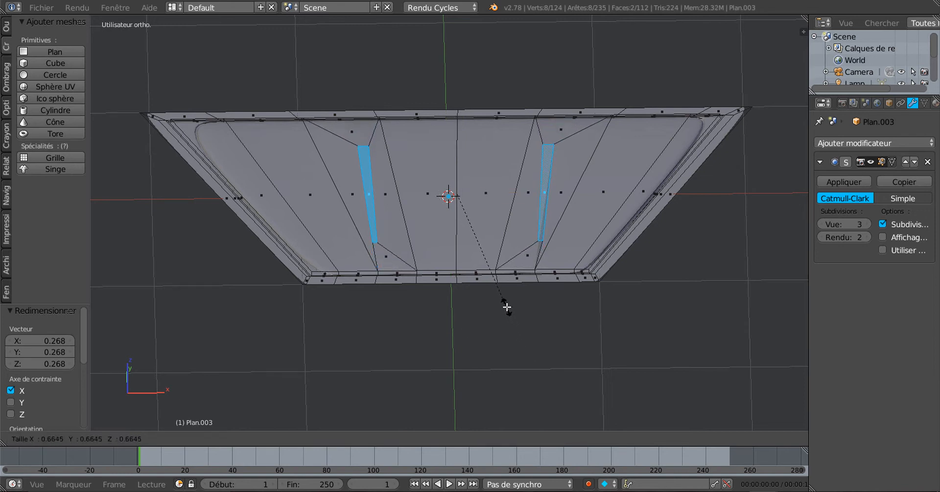
click(508, 307)
Step: Set the pivot point back to the median point and scale the two narrow faces along X to about 0.993
click(277, 438)
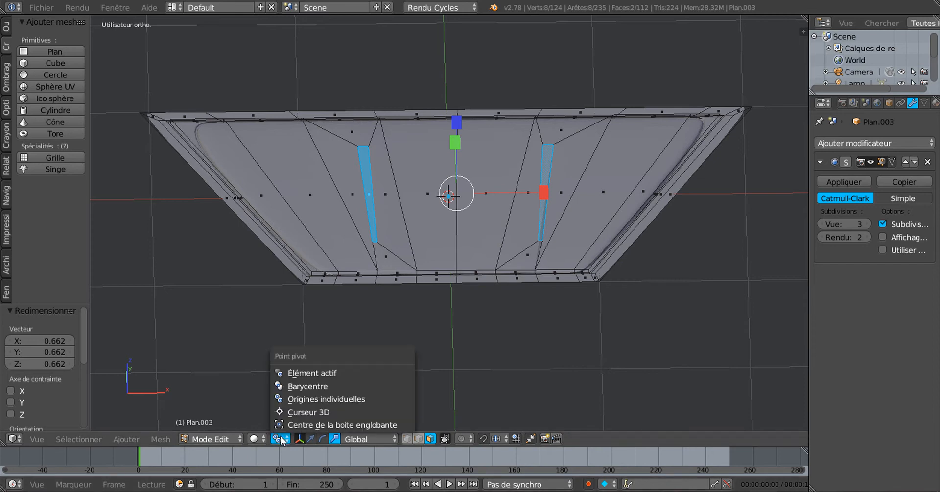
click(290, 386)
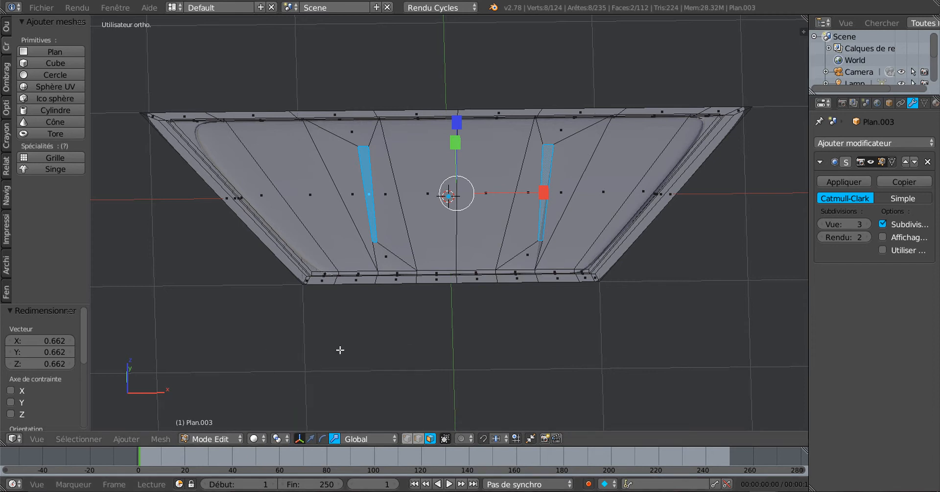
key(s)
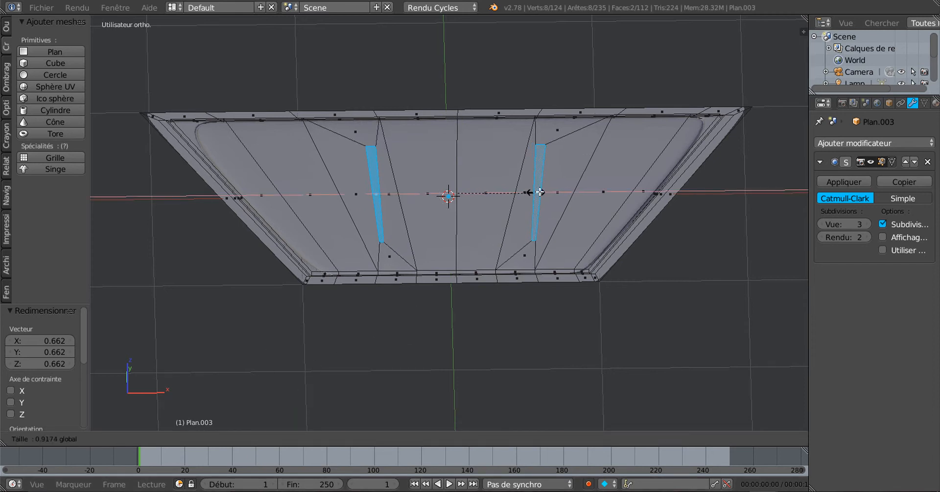
key(x)
click(543, 191)
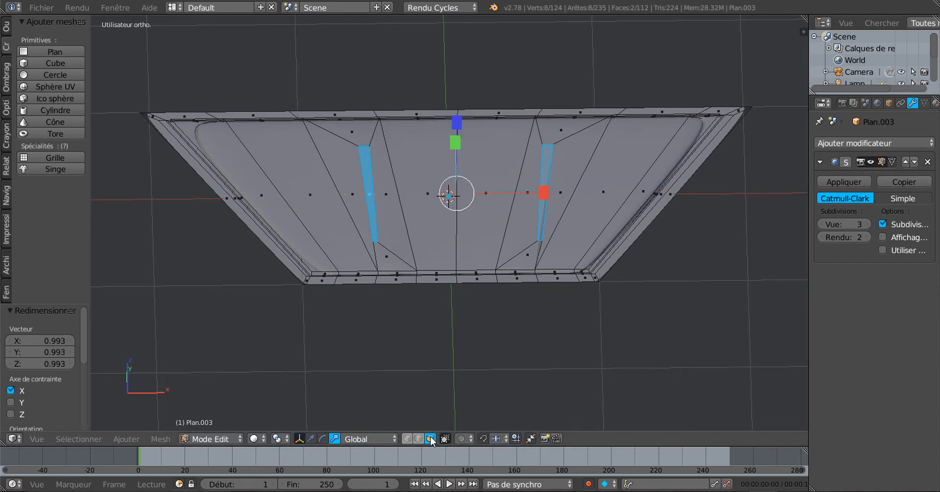
Step: Rotate the right narrow face by about 13.7° and the left one by about -12° to follow the slanted sides
right_click(544, 180)
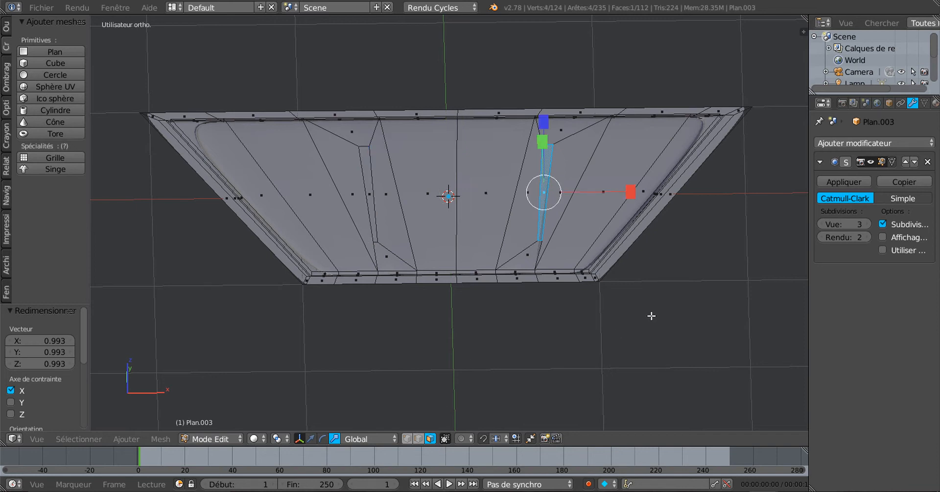
key(r)
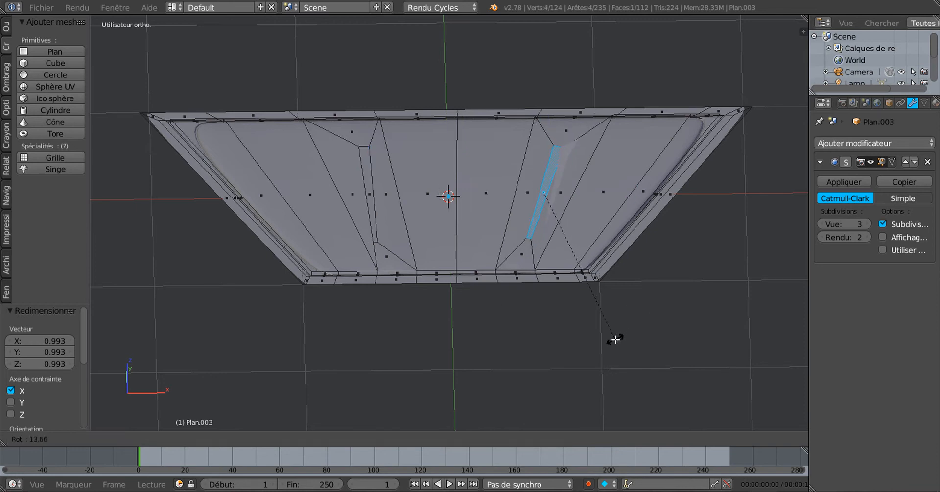
click(616, 339)
right_click(367, 197)
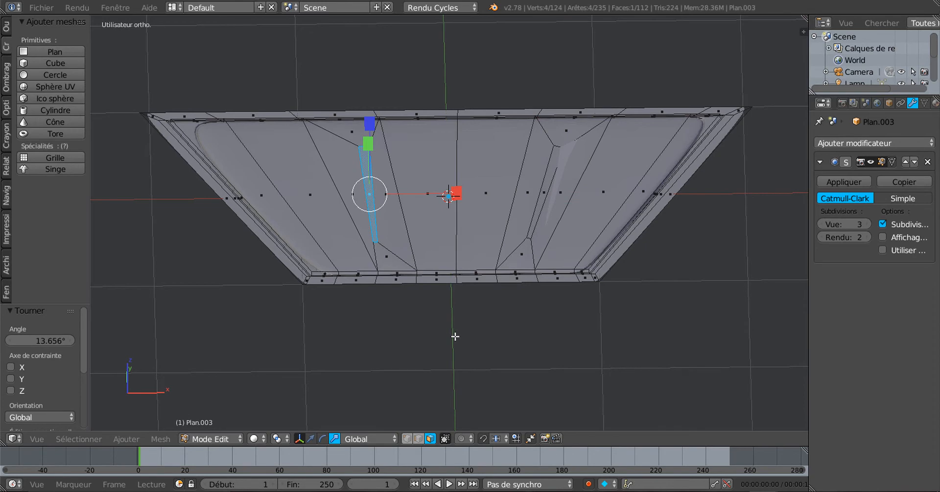
key(r)
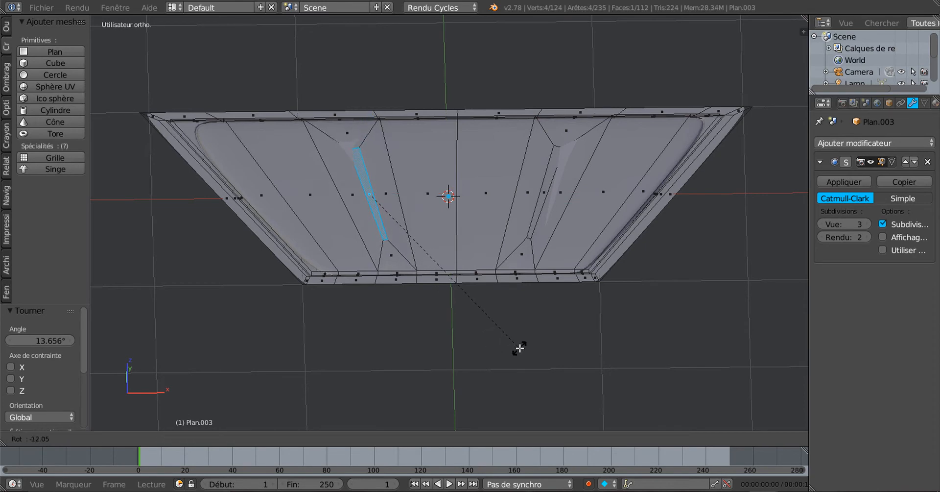
click(519, 347)
Step: In vertex selection mode, select the outer upper corner vertices of both narrow faces and raise them about 0.017 along Z
middle_drag(522, 273, 592, 168)
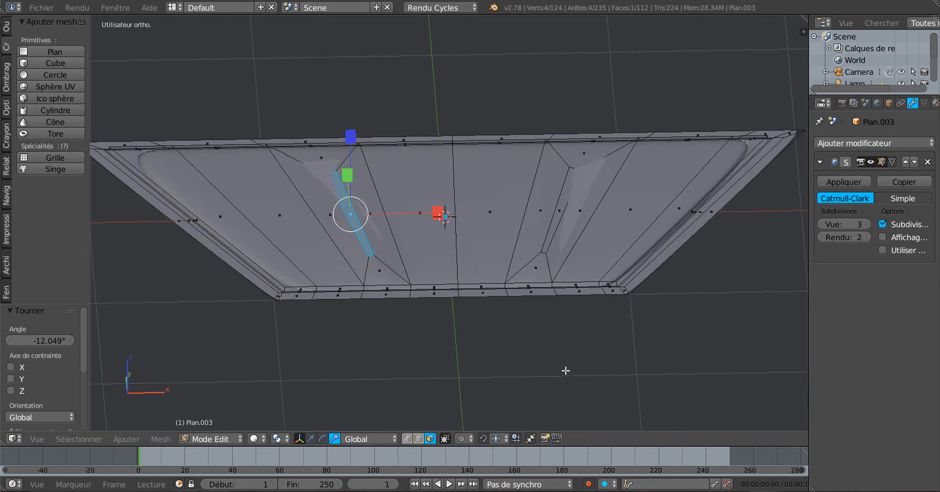
click(407, 438)
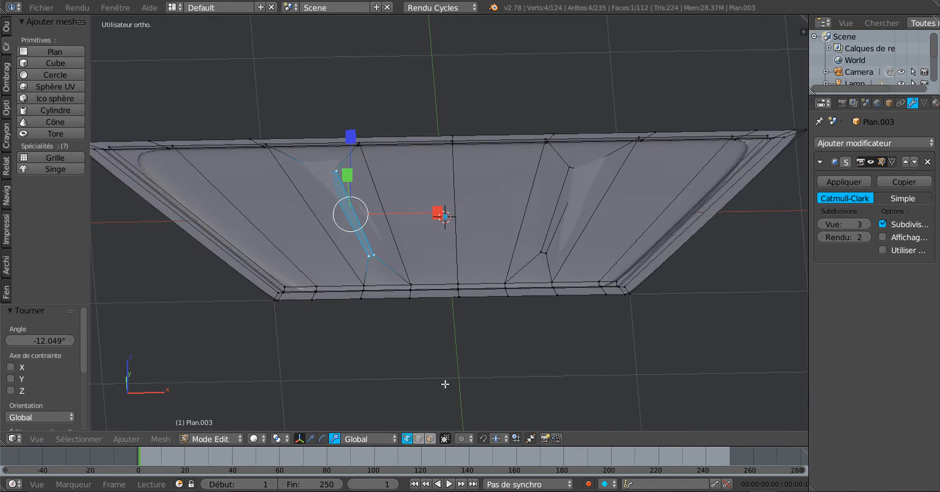
right_click(586, 173)
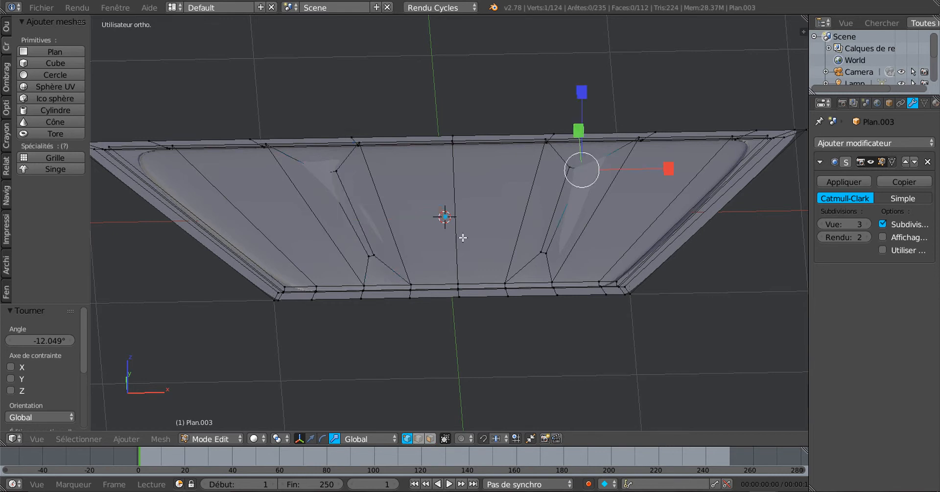
shift+right_click(312, 172)
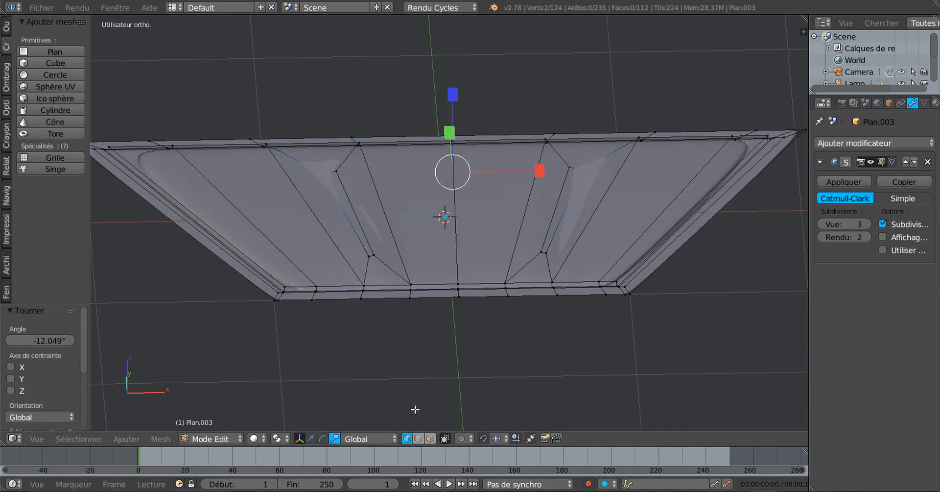
middle_drag(461, 413, 455, 392)
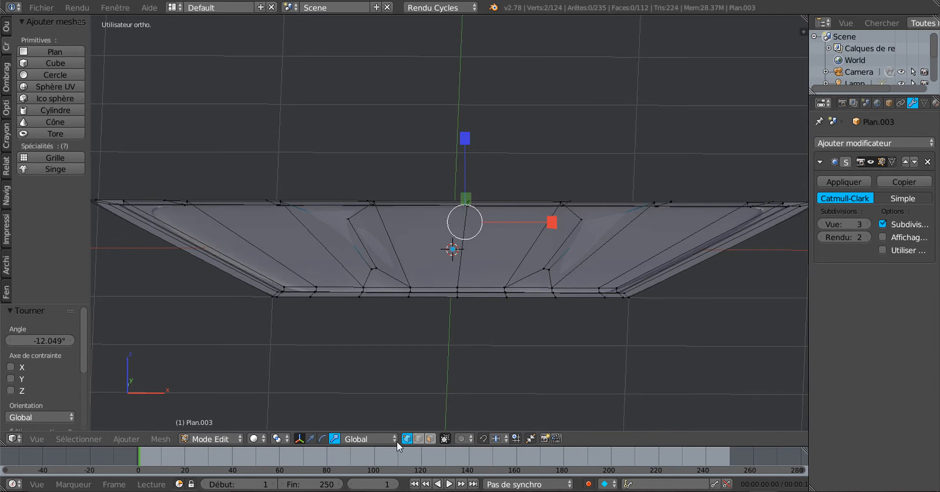
click(313, 438)
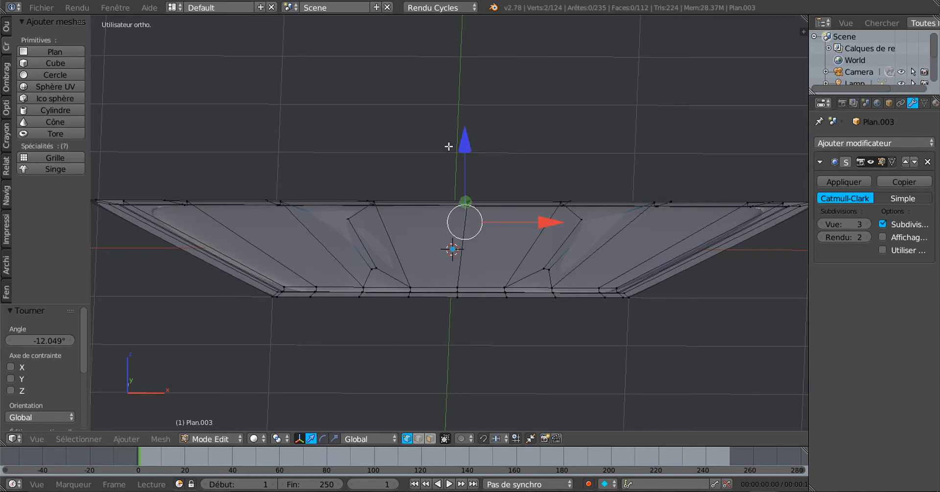
drag(468, 148, 467, 145)
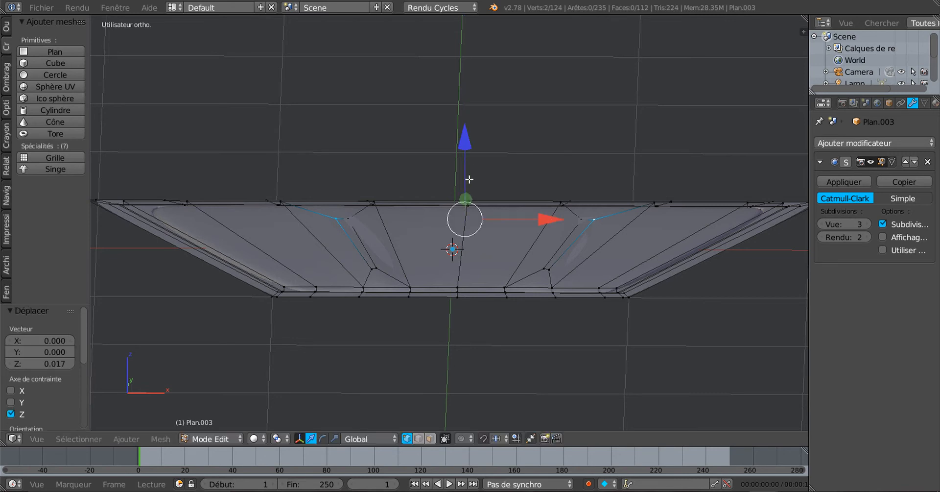
Step: Select the inner upper corner vertices of both narrow faces and raise them about 0.007 along Z
scroll(469, 183, up, 2)
right_click(634, 214)
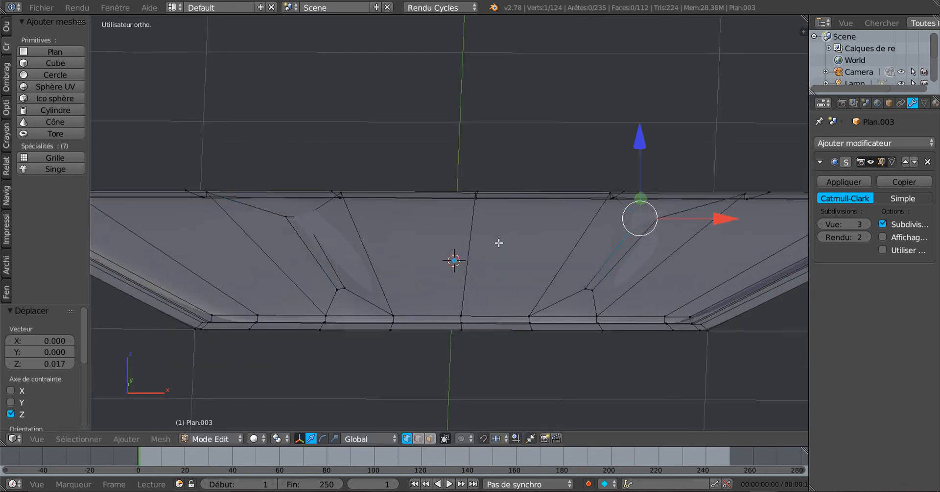
shift+right_click(308, 215)
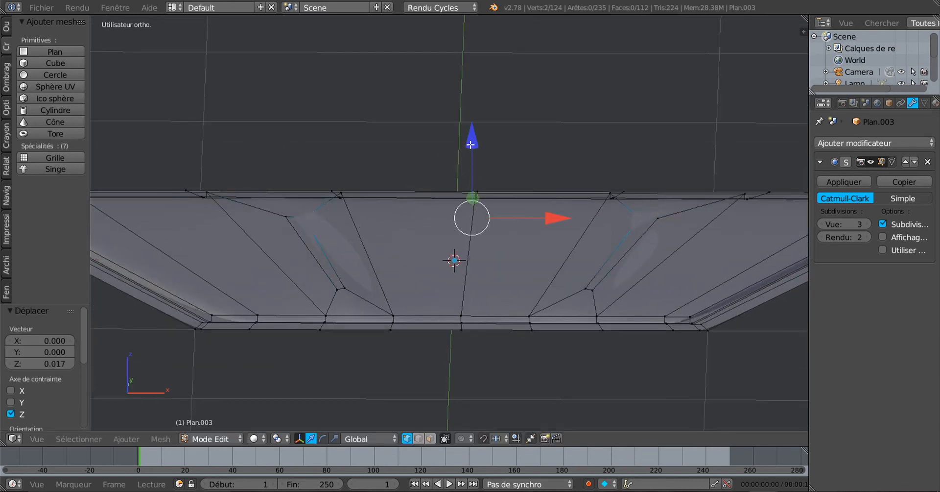
drag(469, 147, 470, 143)
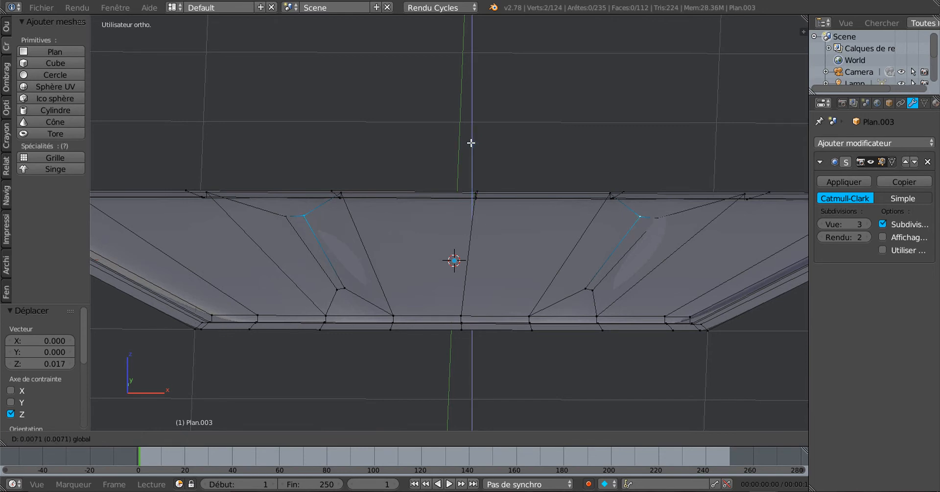
drag(471, 142, 472, 143)
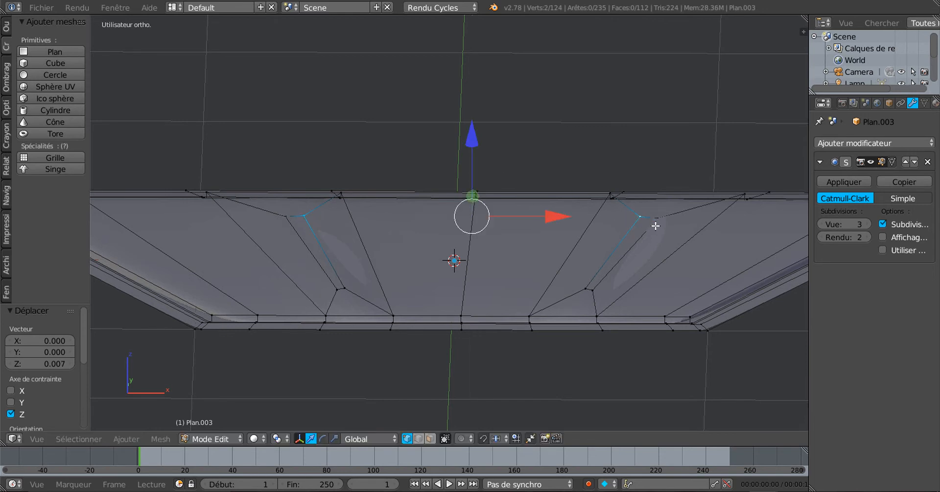
shift+middle_drag(656, 222, 612, 216)
scroll(567, 258, up, 1)
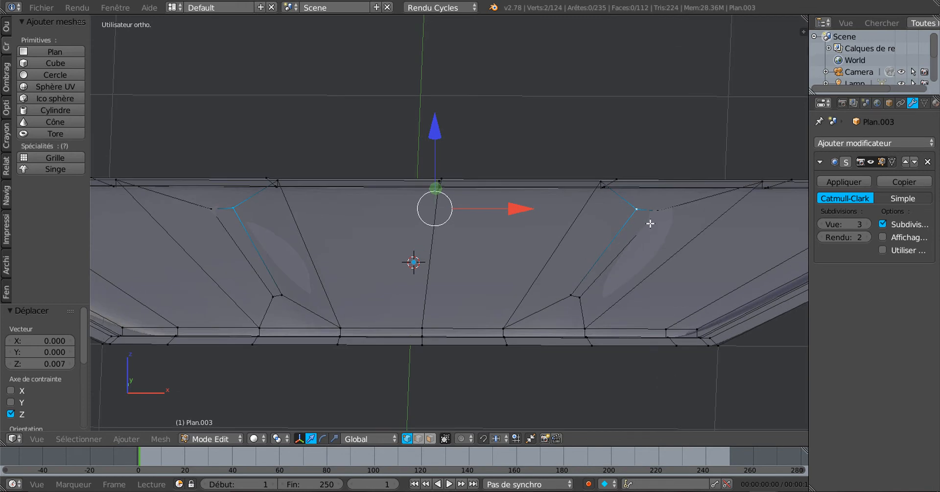
Step: Select the outer upper corner vertex of the right narrow face and raise it about 0.010 along Z
right_click(655, 213)
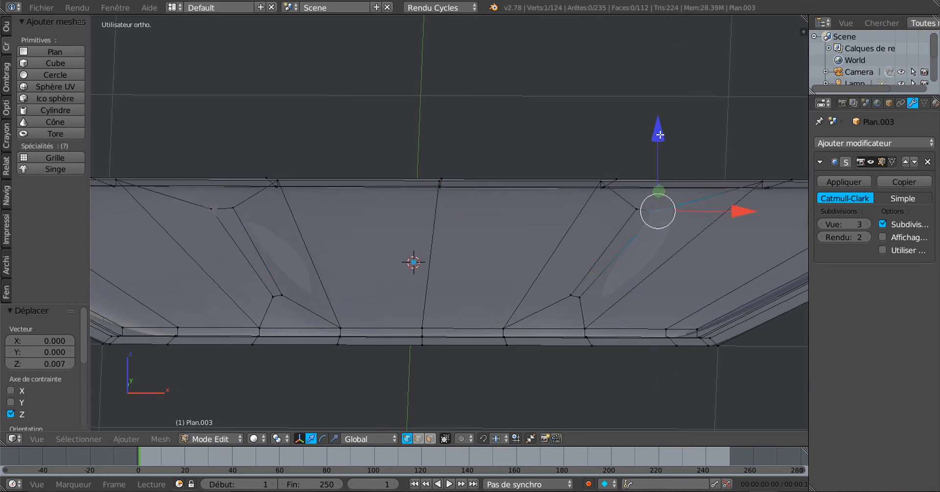
drag(661, 135, 660, 130)
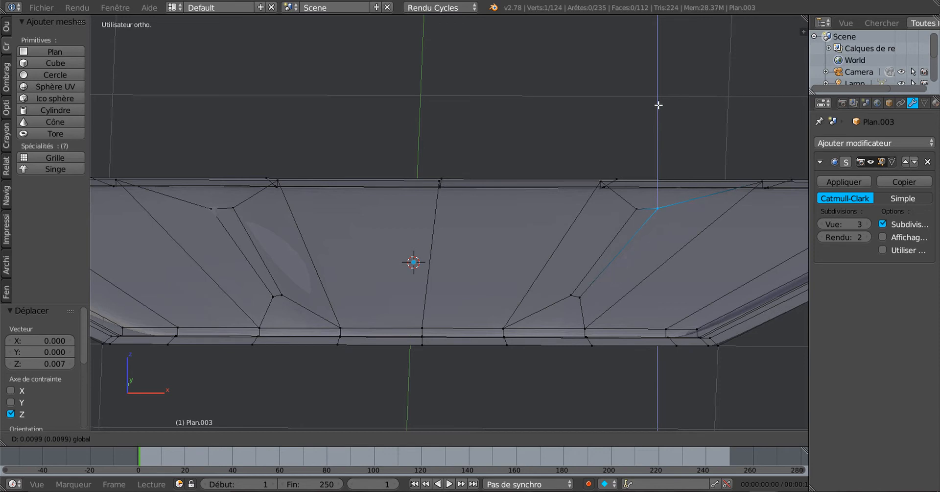
drag(659, 105, 658, 104)
Step: Raise the left narrow face's outer upper corner vertex slightly along Z, undoing the stray move of the inner vertex beside it
right_click(218, 211)
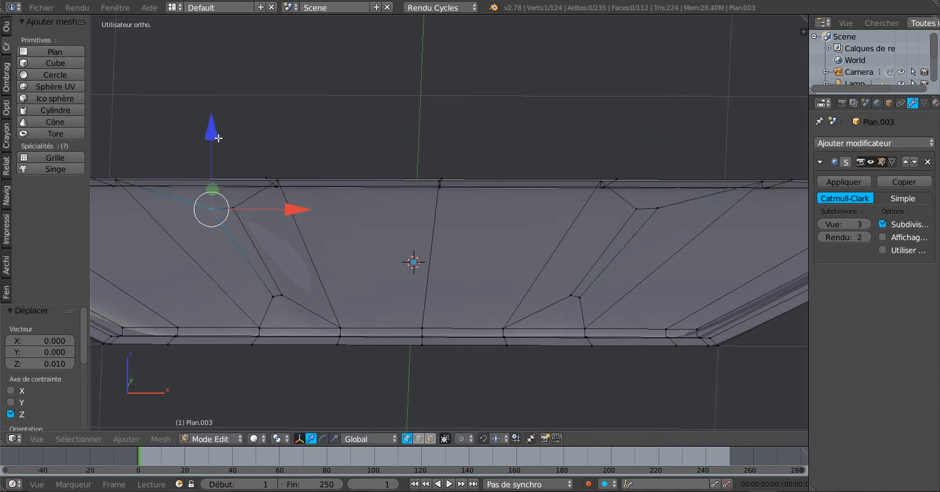
drag(212, 126, 238, 144)
right_click(234, 202)
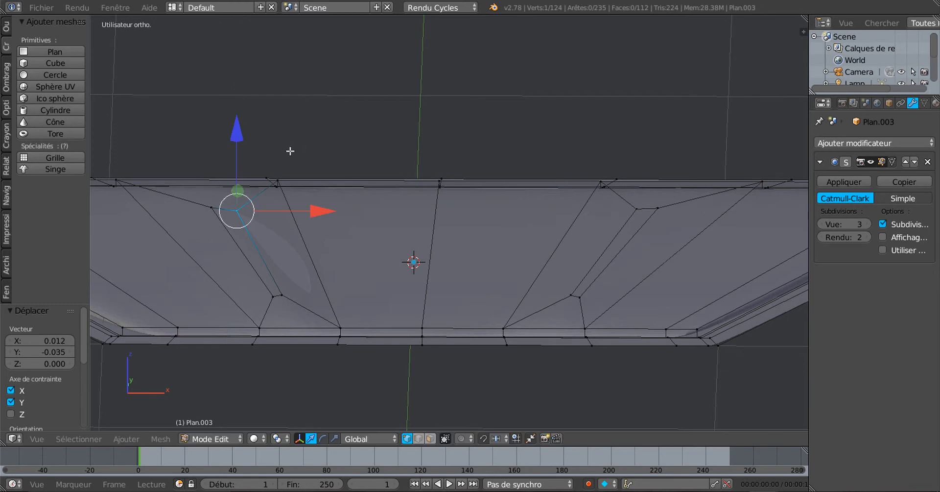
key(ctrl+z)
right_click(219, 203)
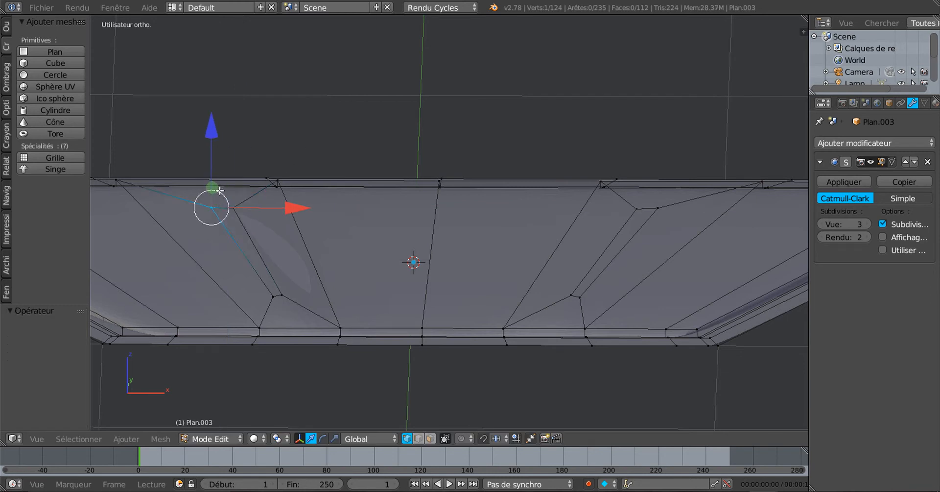
drag(216, 145, 216, 141)
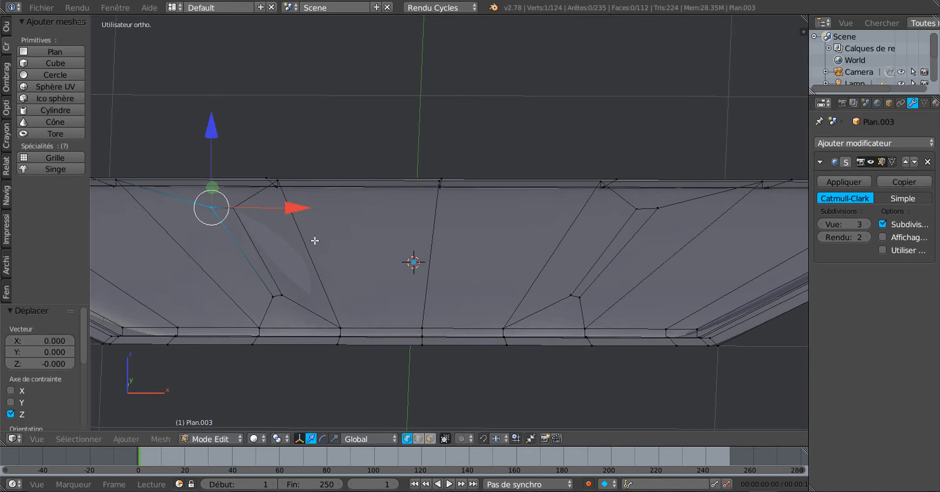
Step: Select the inner upper corner vertex of the left narrow face and raise it about 0.007 along Z
middle_drag(296, 238, 289, 244)
right_click(295, 108)
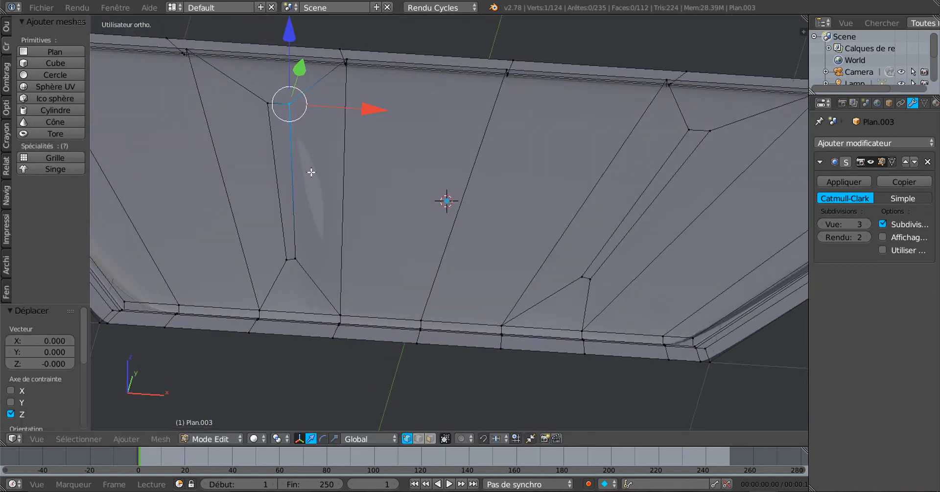
middle_drag(321, 197, 320, 160)
drag(293, 125, 293, 125)
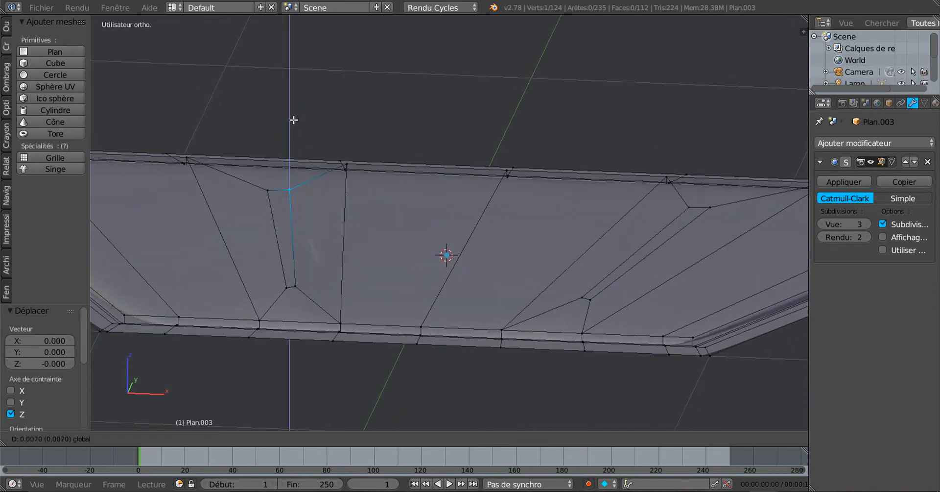
drag(294, 118, 293, 119)
Step: Switch to face selection mode and examine the smoothed surface around the two narrow faces in Object Mode
key(Tab)
middle_drag(336, 212, 386, 231)
scroll(395, 249, up, 3)
key(Tab)
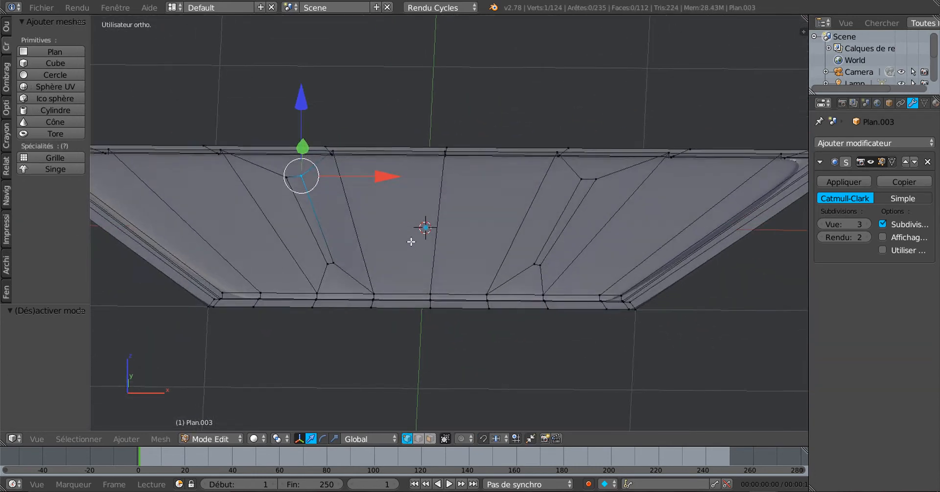
click(430, 438)
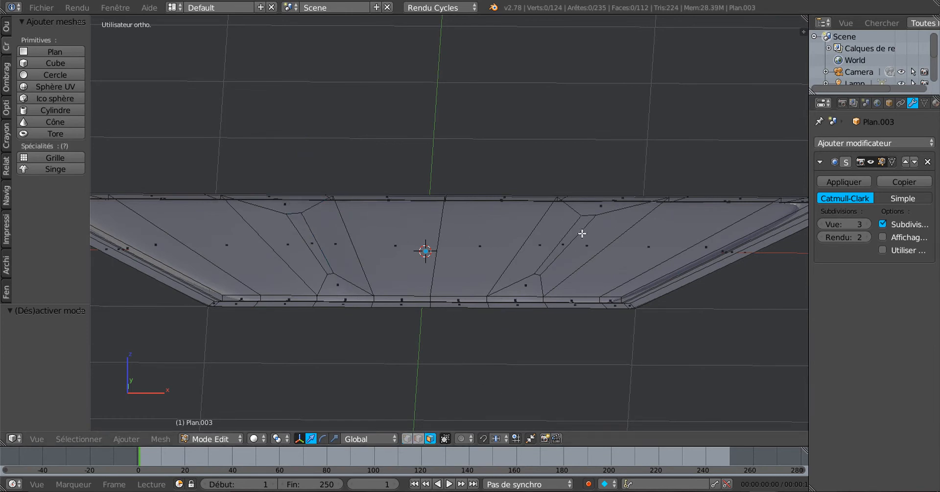
key(Tab)
mouse_move(581, 233)
middle_down()
mouse_move(582, 296)
mouse_move(576, 229)
middle_up()
scroll(584, 278, down, 2)
middle_drag(453, 200, 444, 193)
key(Tab)
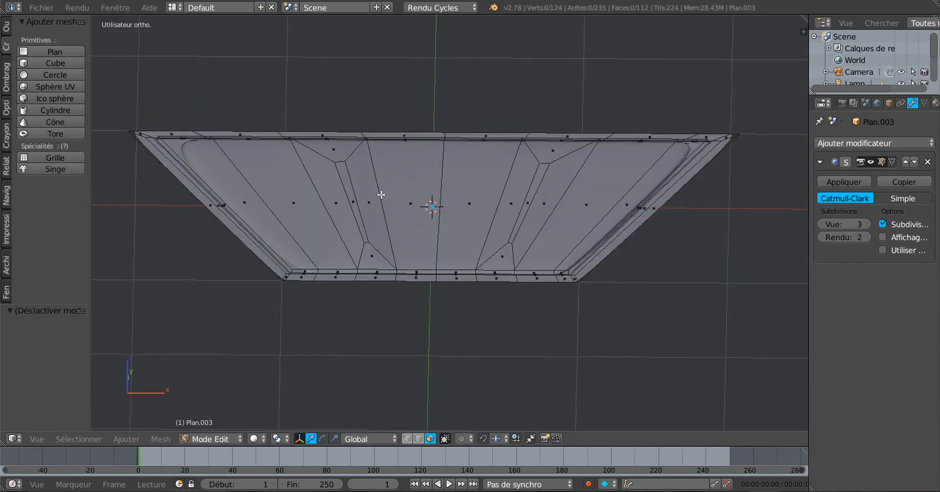
key(Tab)
middle_drag(382, 198, 351, 244)
key(Tab)
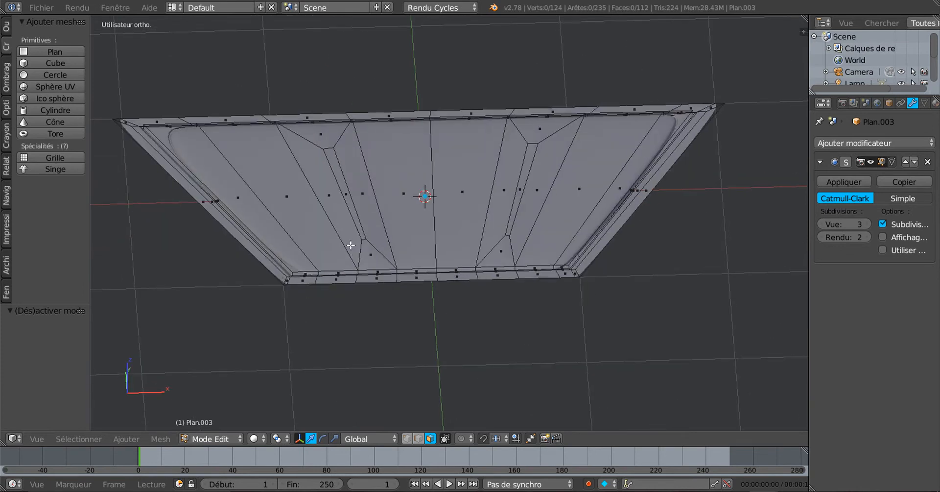
Step: Circle-select the faces of the recessed central area and flatten them with LoopTools Flatten, using the Best fit plane
click(410, 209)
key(c)
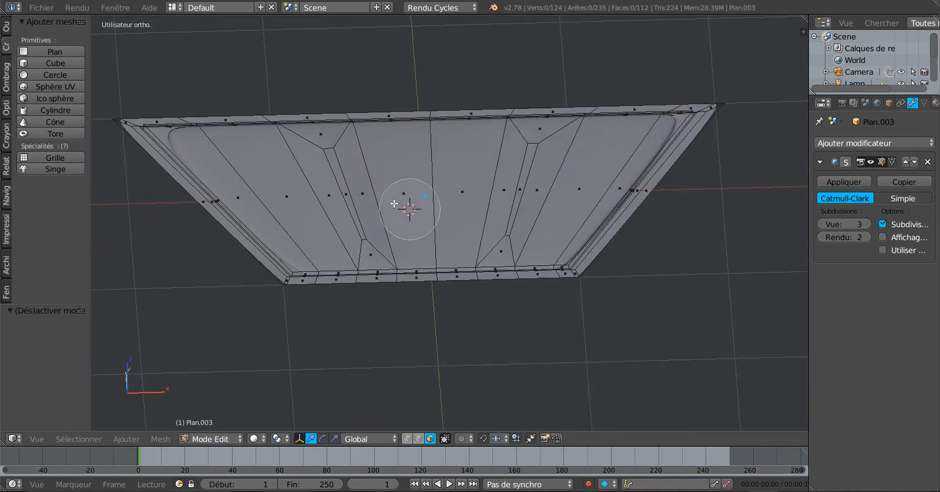
mouse_move(407, 204)
mouse_down()
mouse_move(343, 185)
mouse_move(542, 193)
mouse_move(489, 216)
mouse_move(384, 215)
mouse_move(539, 158)
mouse_up()
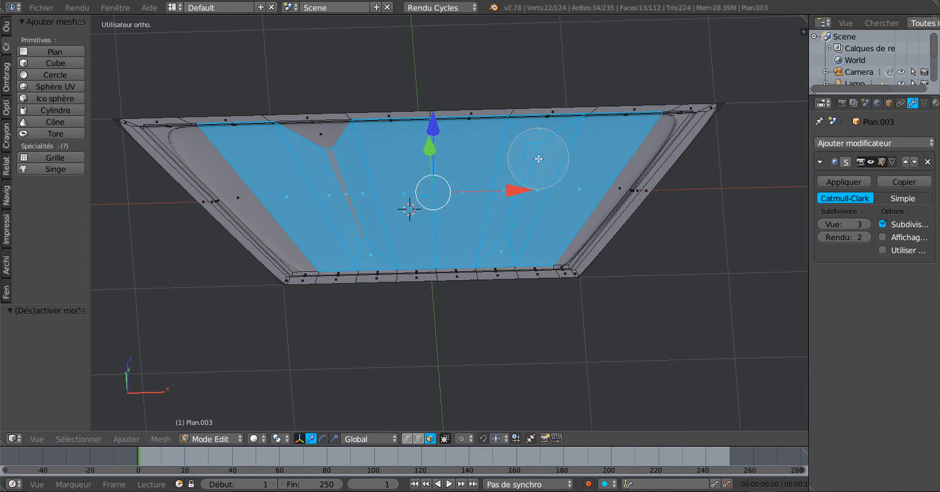
click(331, 160)
right_click(332, 161)
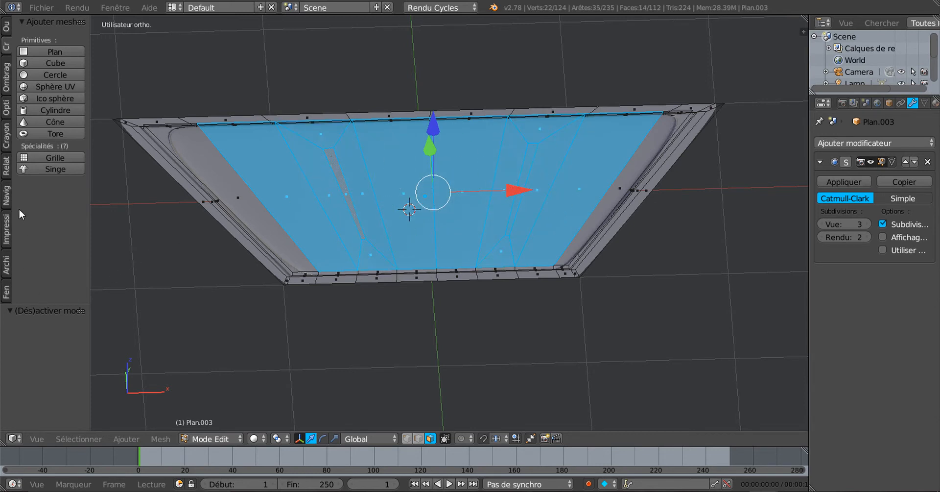
click(92, 75)
click(7, 27)
scroll(29, 147, down, 10)
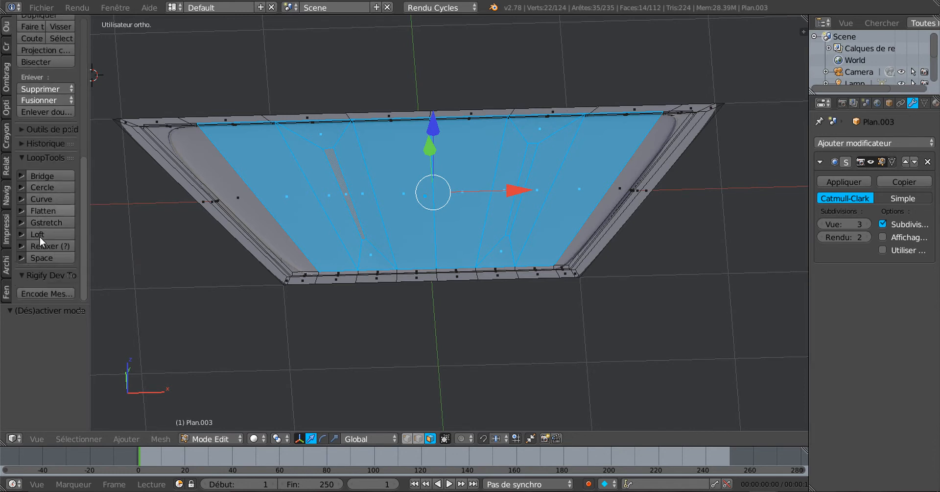
click(40, 210)
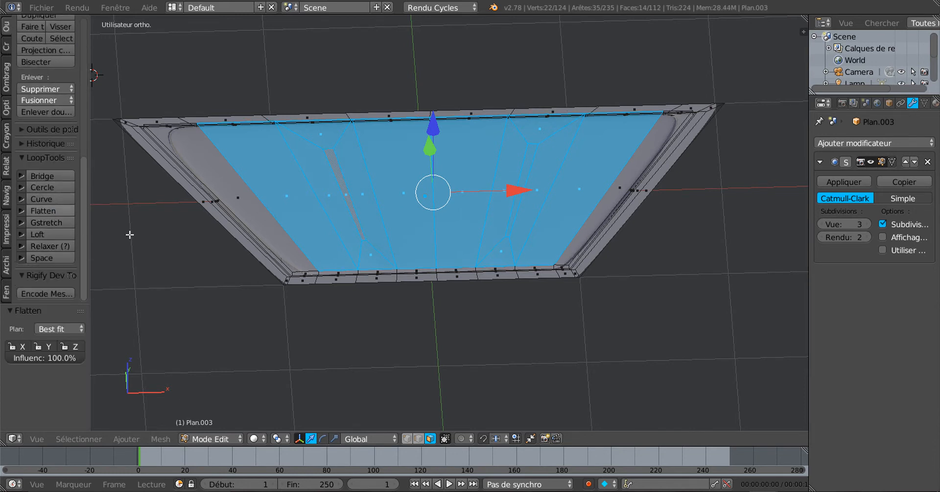
key(Tab)
middle_drag(428, 304, 439, 285)
key(Tab)
Step: Select the two narrow slanted faces and raise them about 0.160 along Z
scroll(419, 317, up, 2)
right_click(551, 200)
shift+right_click(300, 210)
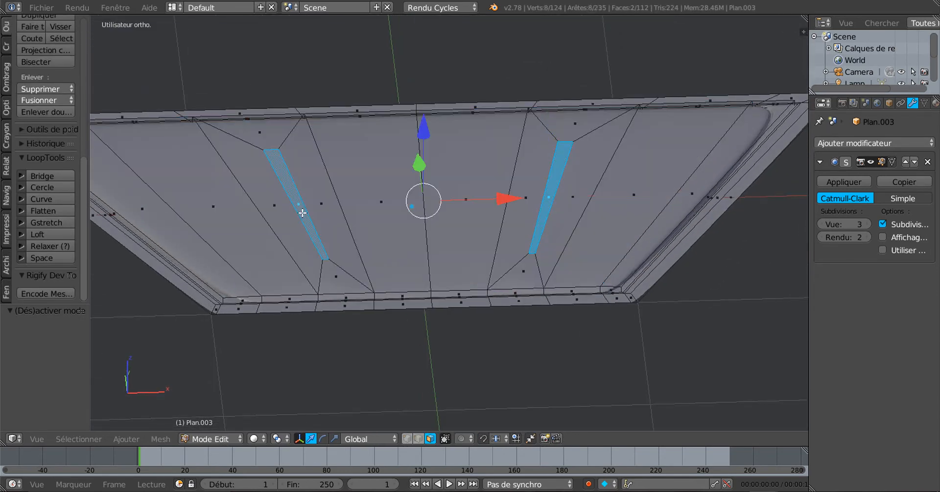
middle_drag(371, 358, 366, 344)
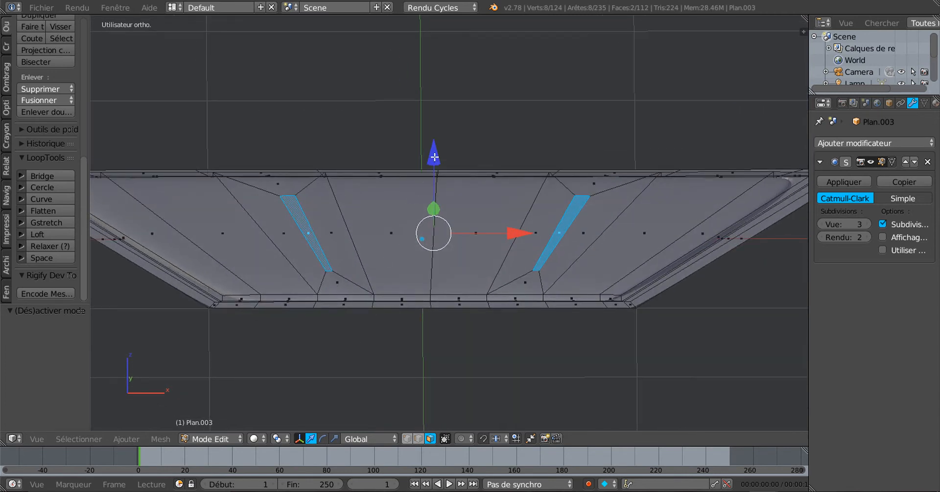
drag(436, 157, 443, 130)
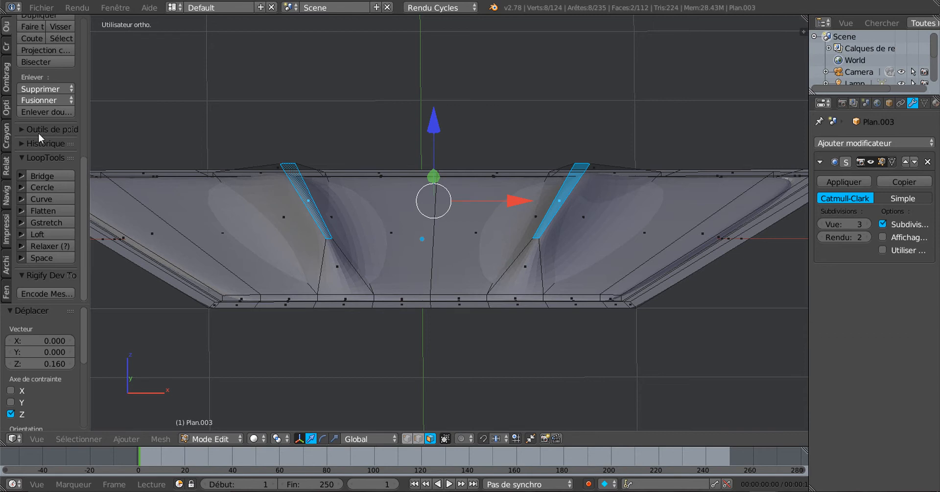
scroll(7, 33, up, 10)
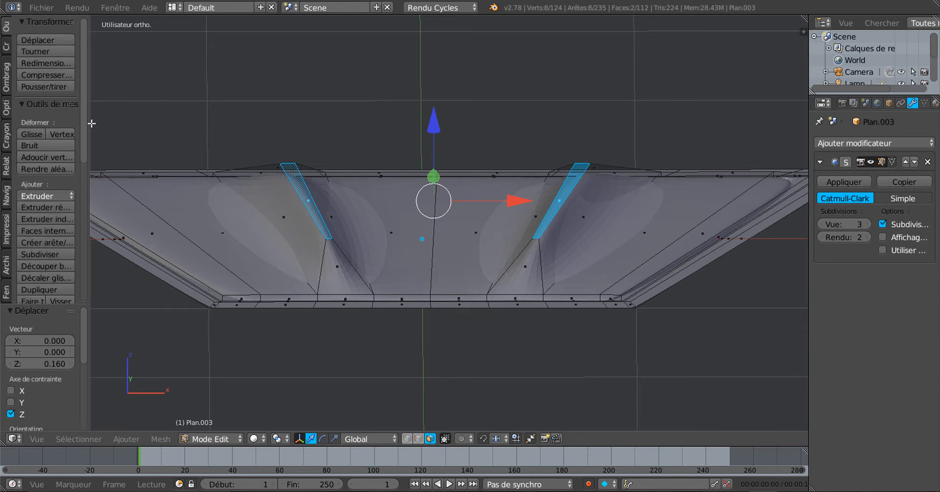
Step: Apply smooth shading to the panel object in Object Mode and check its surface
key(Tab)
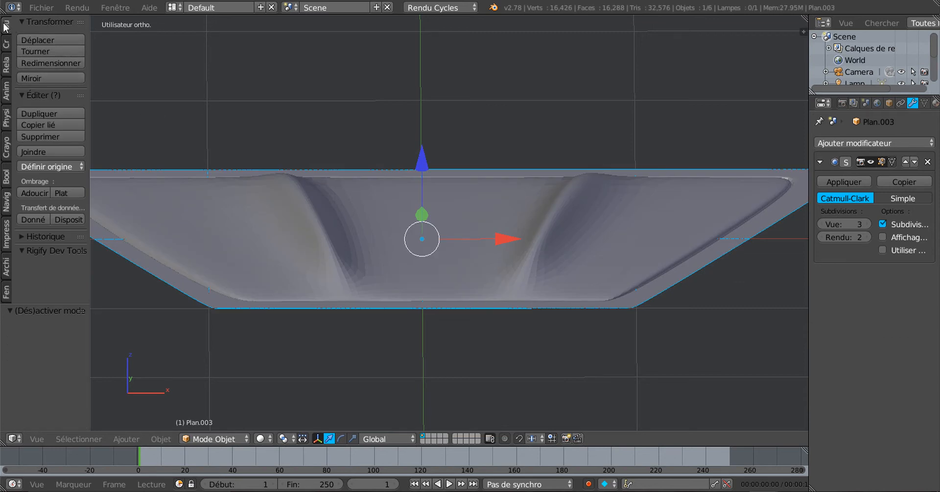
click(38, 192)
key(Tab)
key(Tab)
key(KP_7)
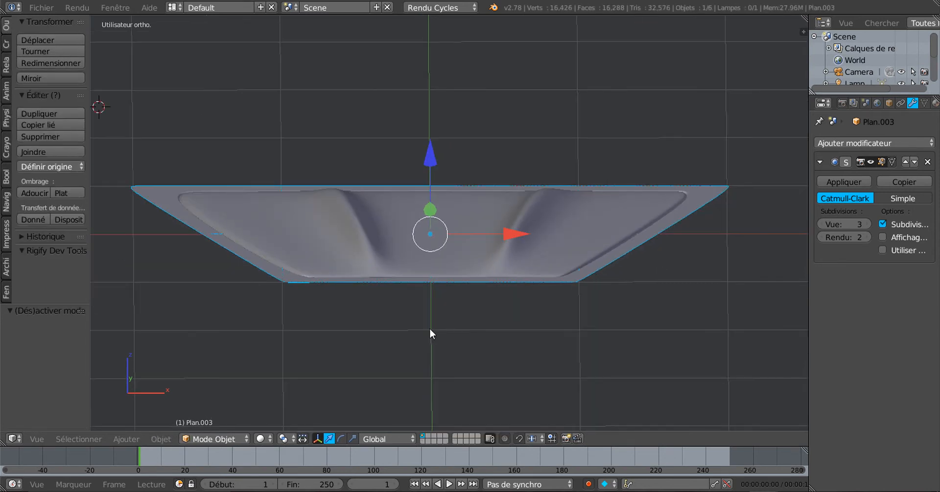
middle_drag(431, 365, 433, 325)
Step: Lower the two narrow faces about 0.156 along Z in Edit Mode
key(Tab)
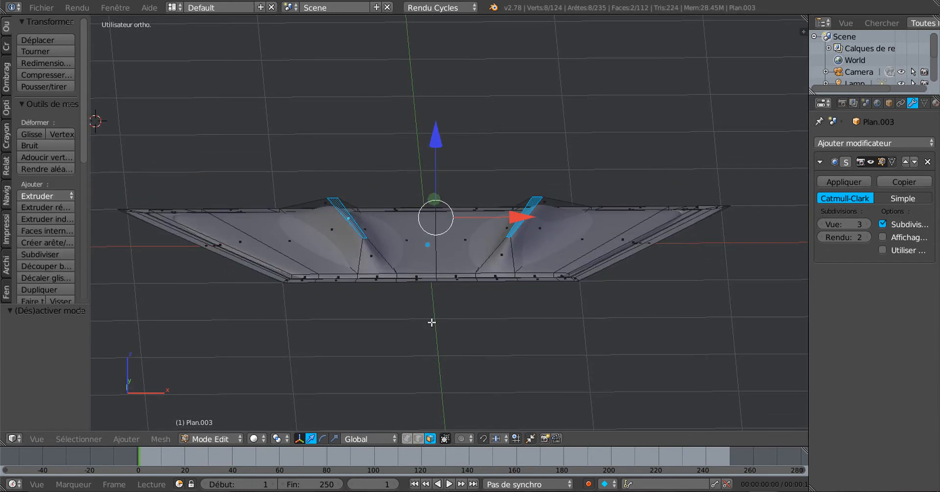
scroll(434, 289, up, 2)
drag(430, 137, 437, 162)
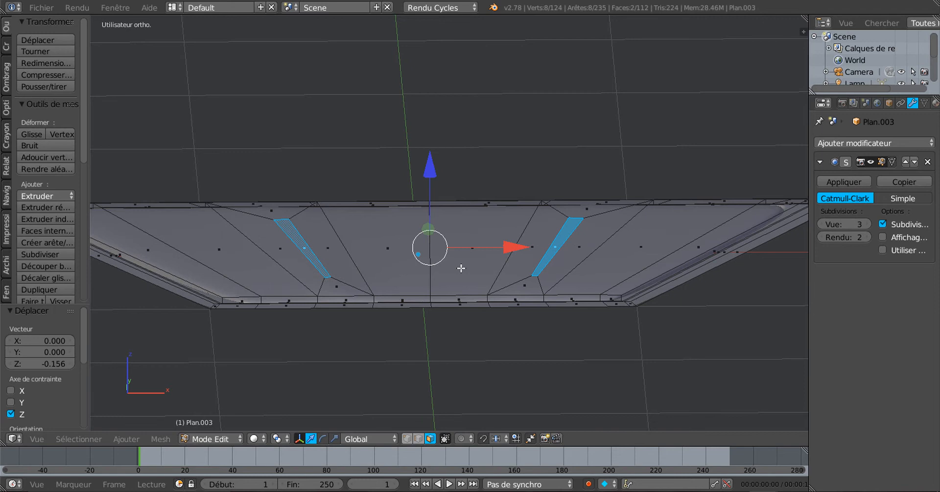
Step: Extrude the two narrow faces in place, raise the new faces along Z, and inspect the resulting fins in Object Mode
key(e)
right_click(462, 346)
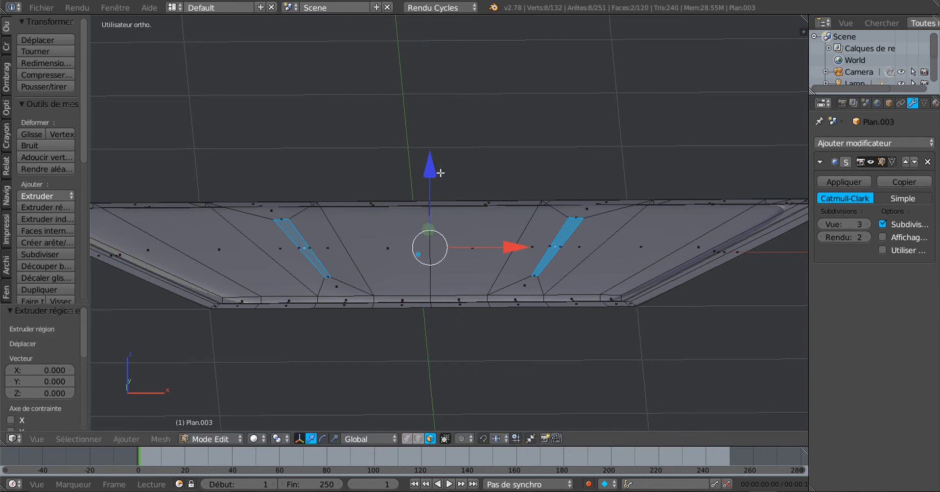
drag(430, 160, 428, 129)
key(Tab)
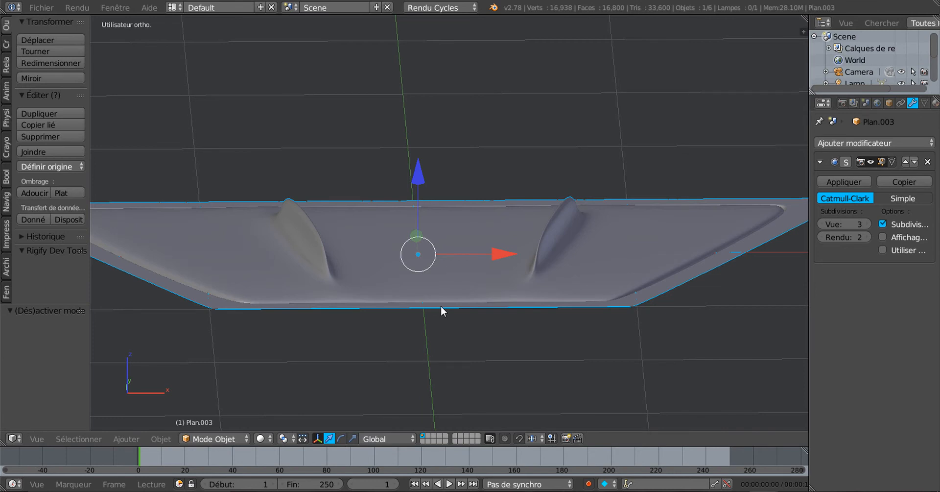
key(Tab)
middle_drag(460, 312, 325, 275)
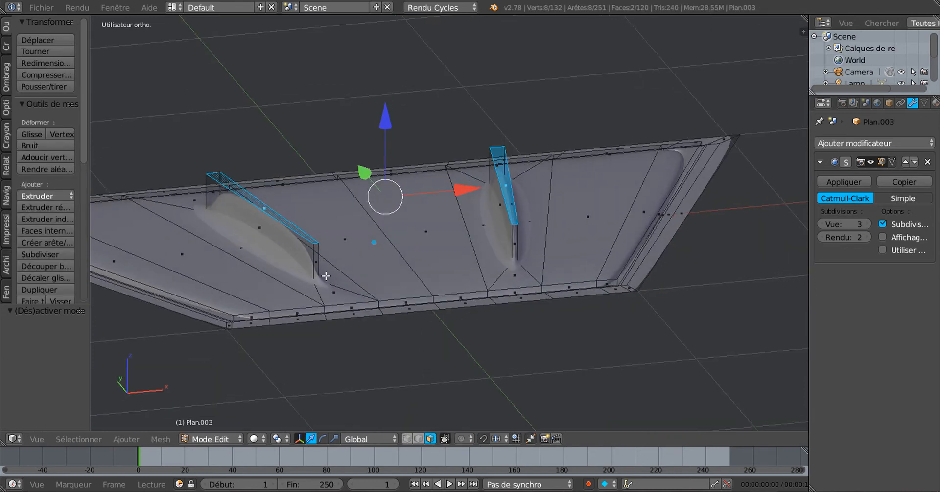
middle_drag(420, 350, 395, 342)
key(Tab)
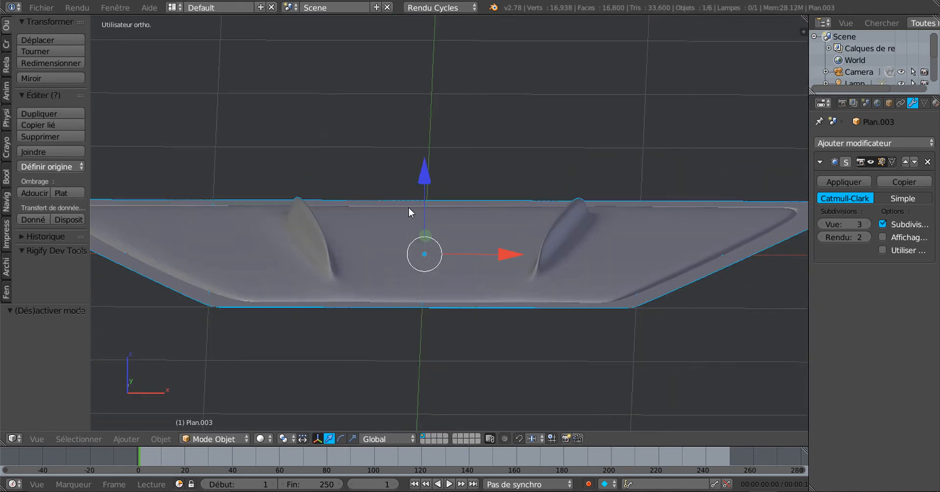
Step: Lower the extruded narrow faces about 0.176 along Z
key(Tab)
key(g)
key(z)
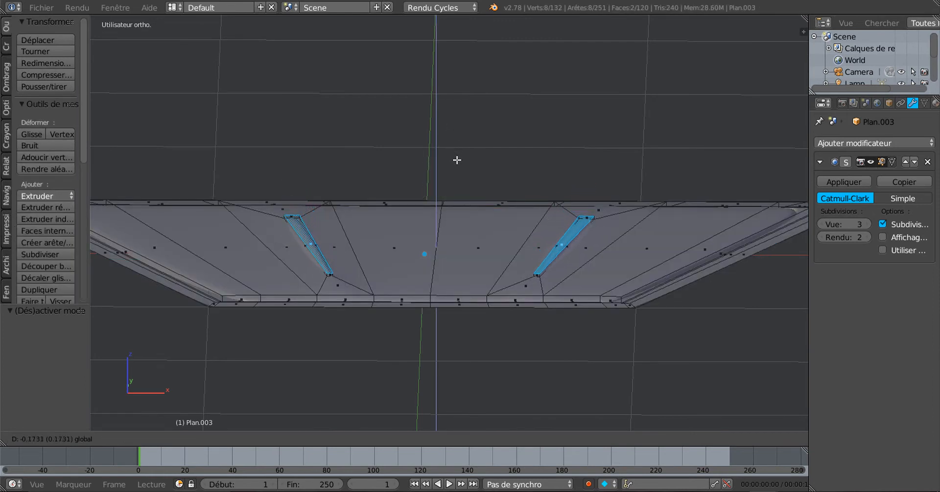
click(458, 160)
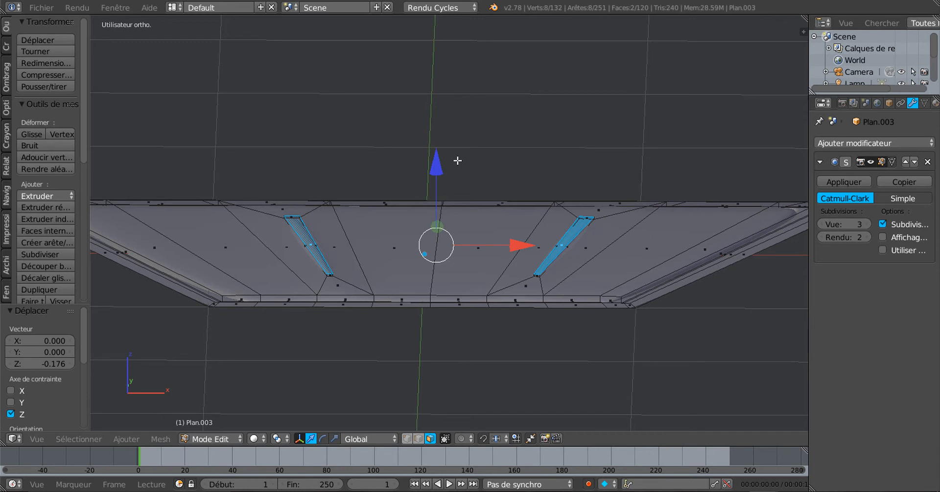
Step: Undo the last vertical move and the extrusion of the two slanted strip faces
key(ctrl+z)
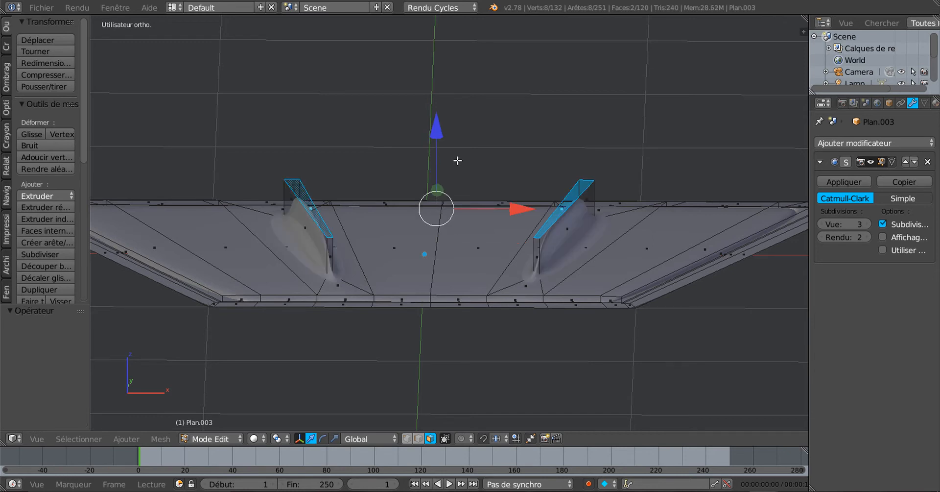
key(ctrl+z)
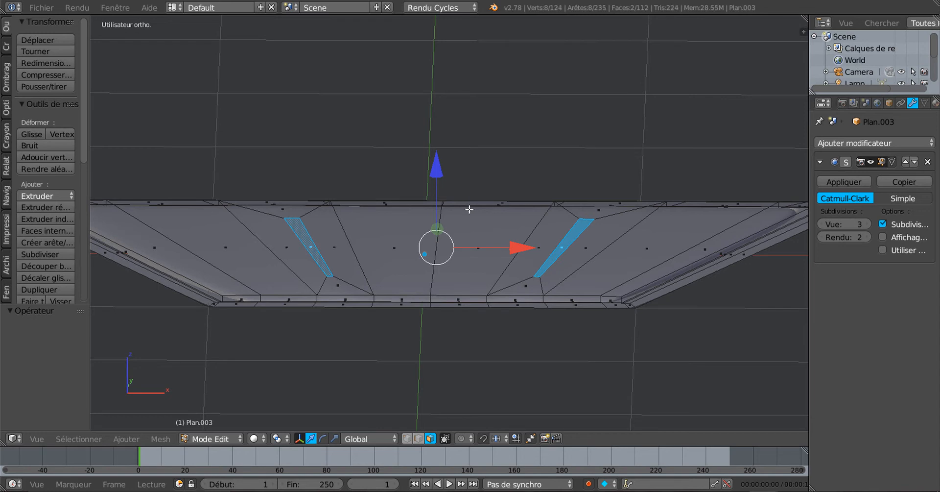
Step: Extrude the two strip faces in place, raise them vertically into fins, and try scaling the raised faces
key(e)
right_click(470, 202)
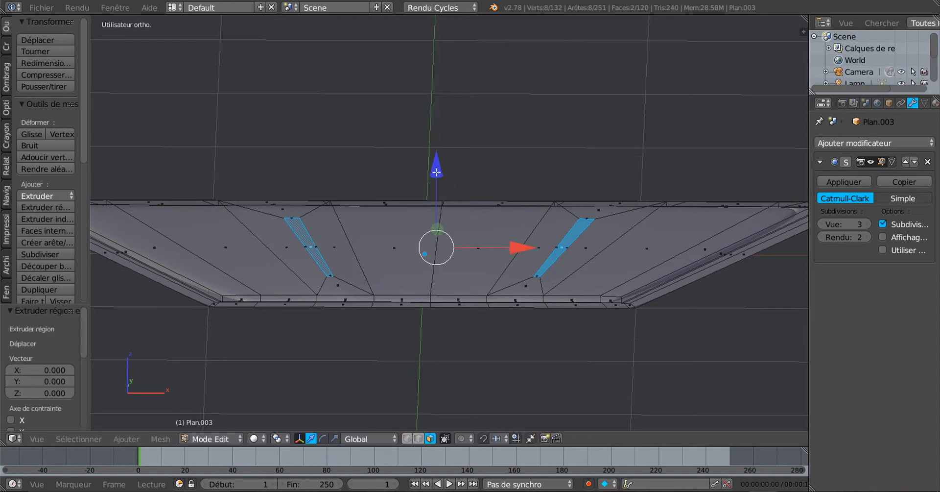
drag(436, 173, 448, 126)
key(Tab)
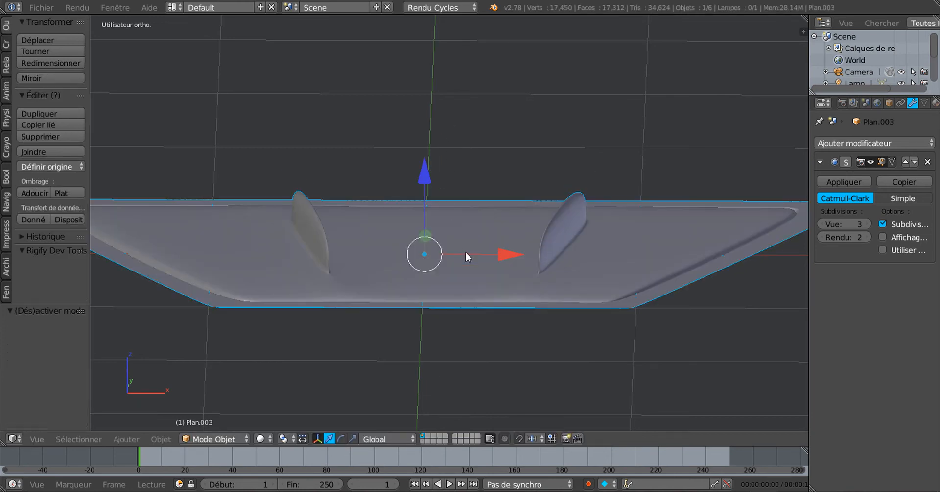
key(Tab)
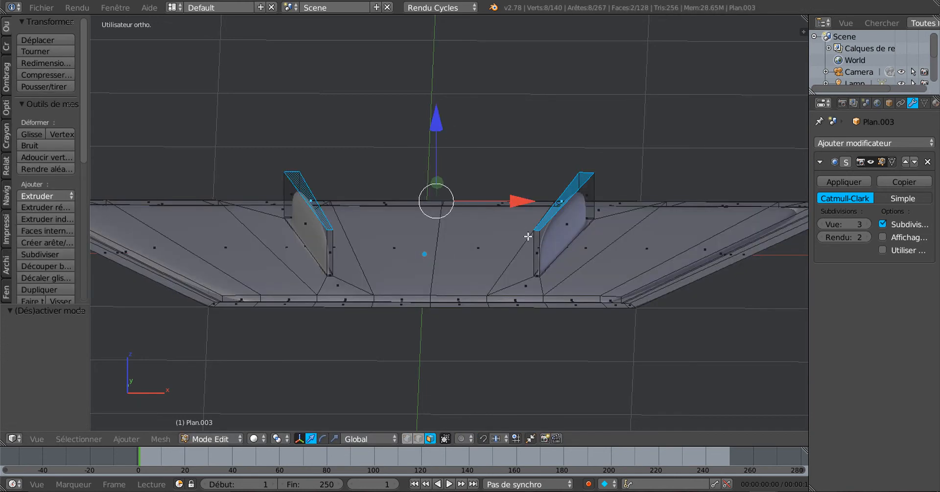
key(s)
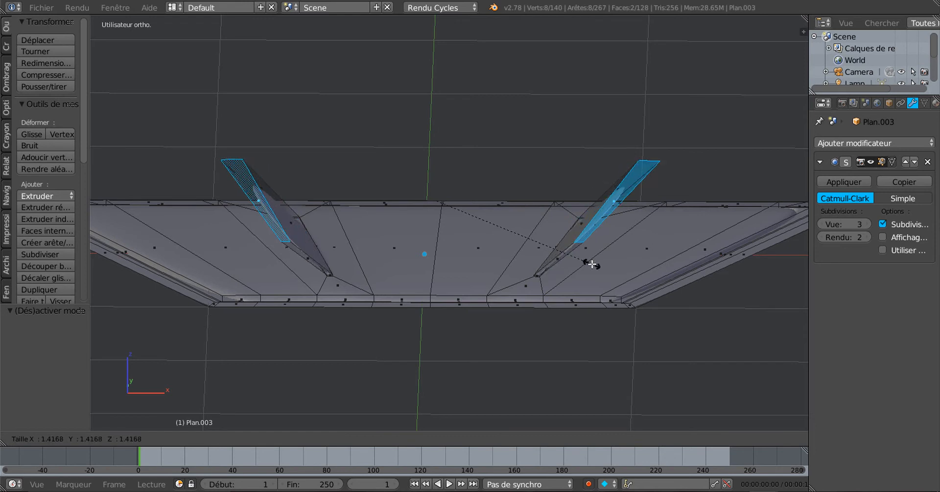
key(Escape)
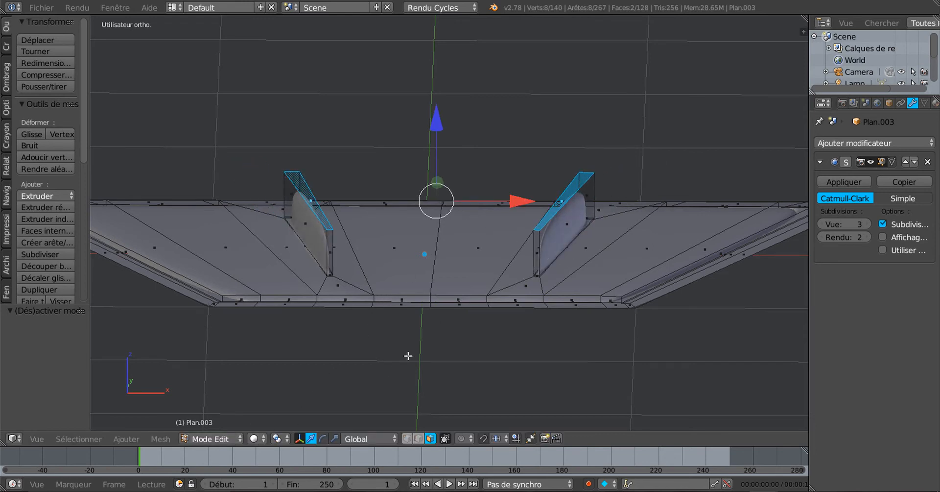
Step: Extrude the two fin top faces again and raise them 0.014 along Z
key(e)
click(480, 200)
drag(436, 129, 436, 126)
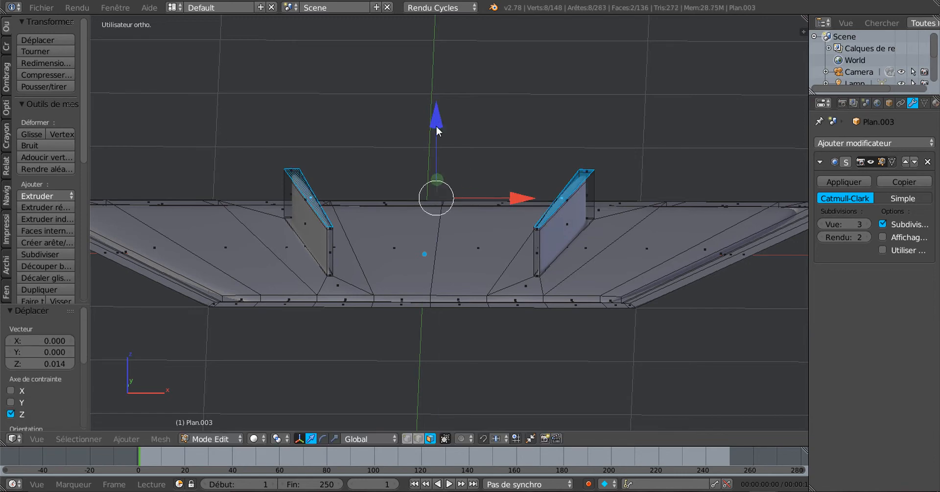
key(Tab)
key(Tab)
mouse_move(454, 253)
middle_down()
mouse_move(496, 248)
mouse_move(444, 243)
middle_up()
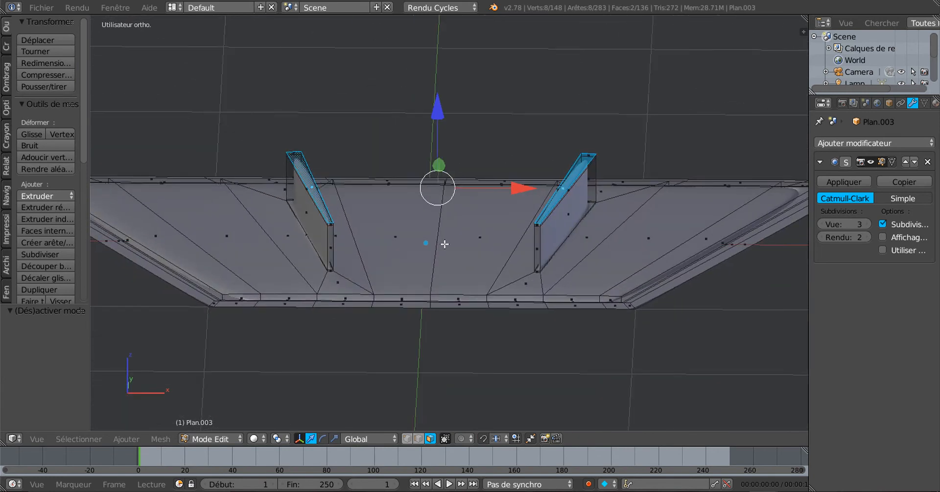
Step: Undo the fin extrusions back to the two flat strip faces
key(ctrl+z)
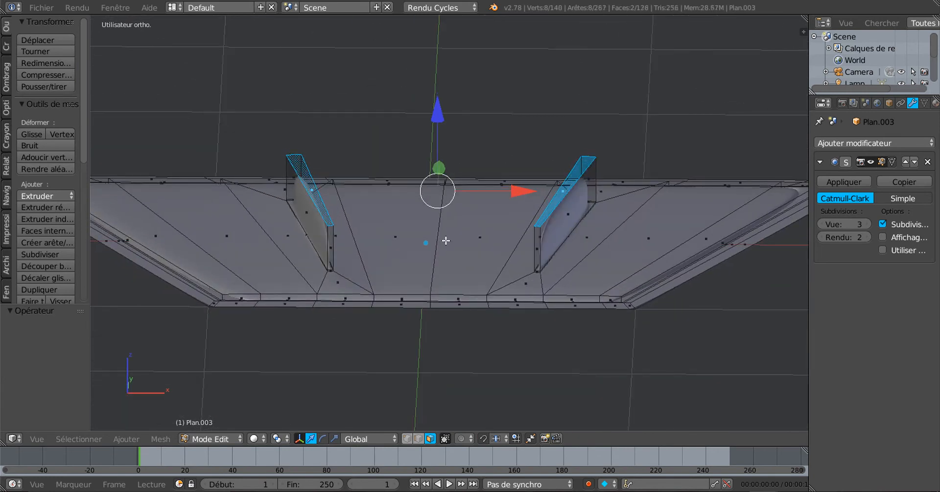
key(ctrl+z)
middle_drag(462, 269, 463, 267)
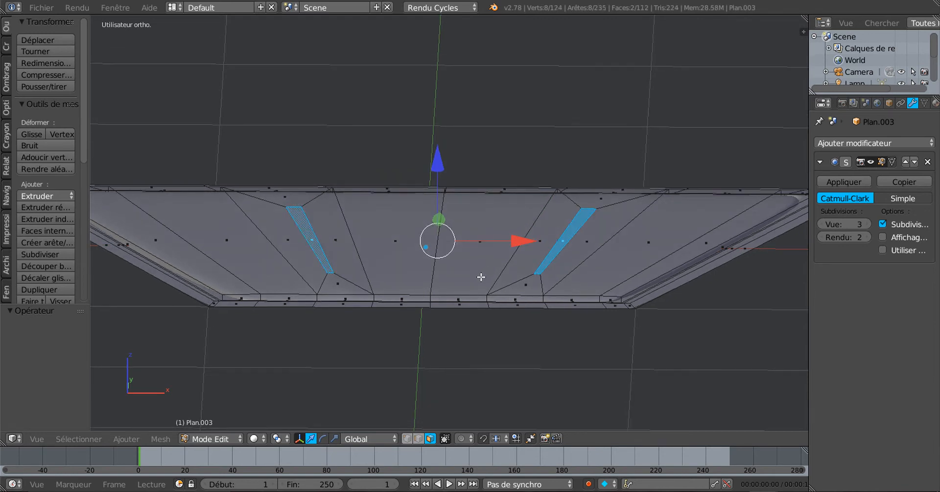
Step: Raise the two strip faces 0.355 along Z without extruding, pulling the surrounding surface up
mouse_move(485, 274)
middle_down()
mouse_move(490, 283)
mouse_move(440, 292)
mouse_move(482, 262)
middle_up()
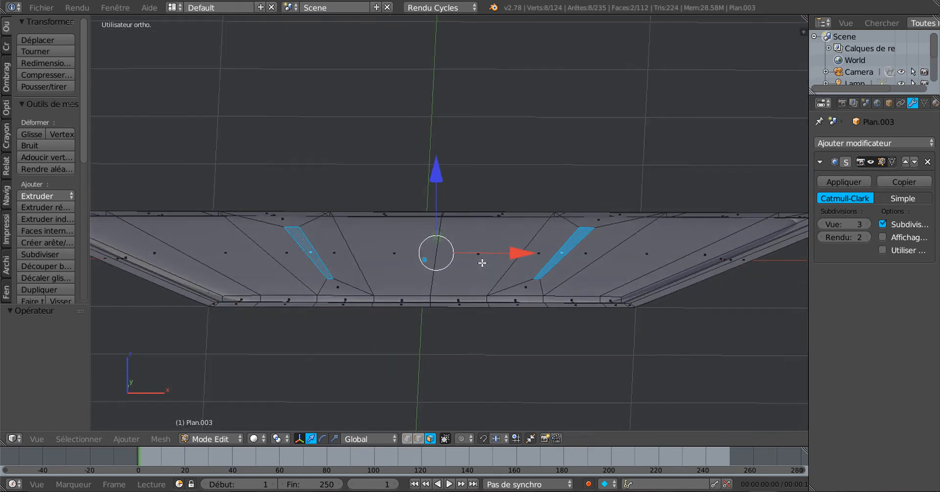
drag(440, 174, 443, 103)
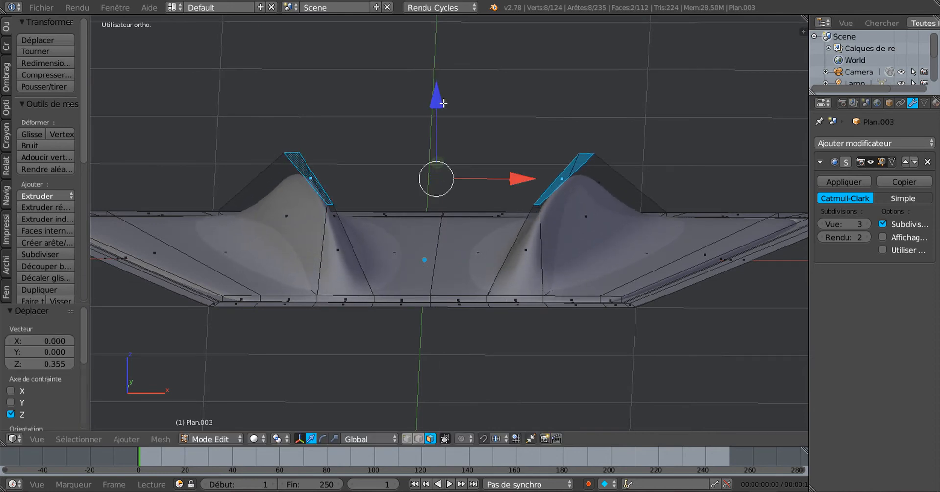
middle_drag(464, 200, 476, 223)
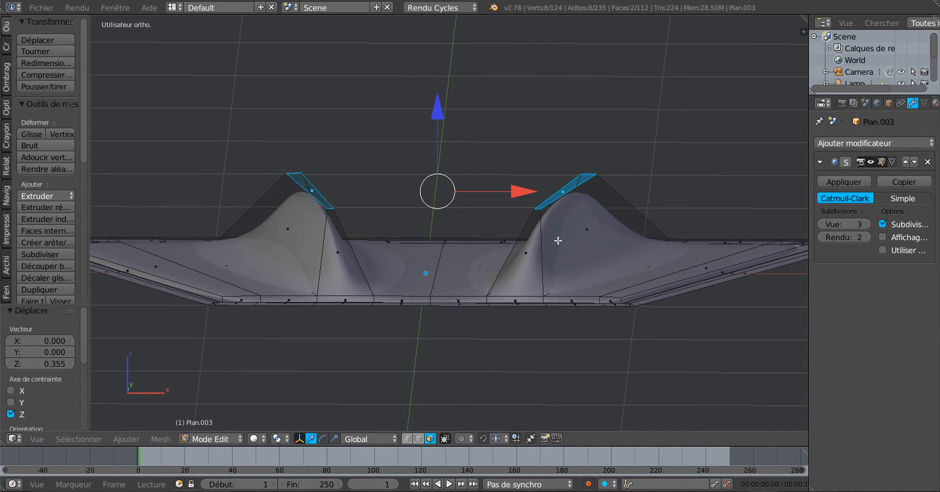
Step: Add one centred loop cut around each of the two raised bumps and select both loops together
key(ctrl+r)
click(533, 236)
right_click(534, 236)
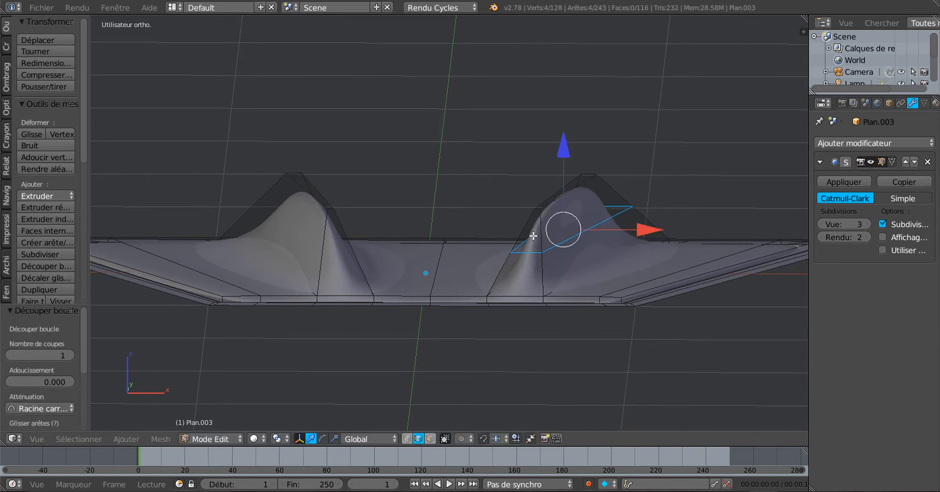
key(ctrl+r)
click(349, 247)
right_click(350, 248)
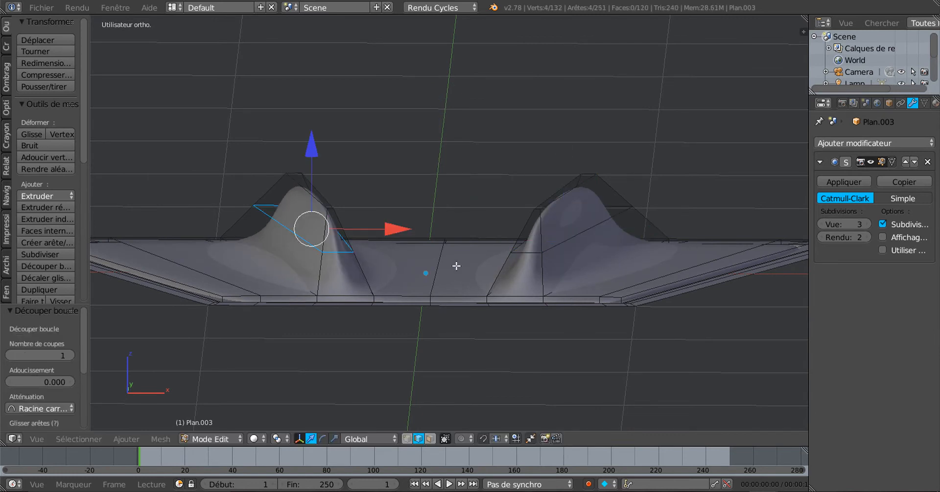
alt+shift+right_click(577, 243)
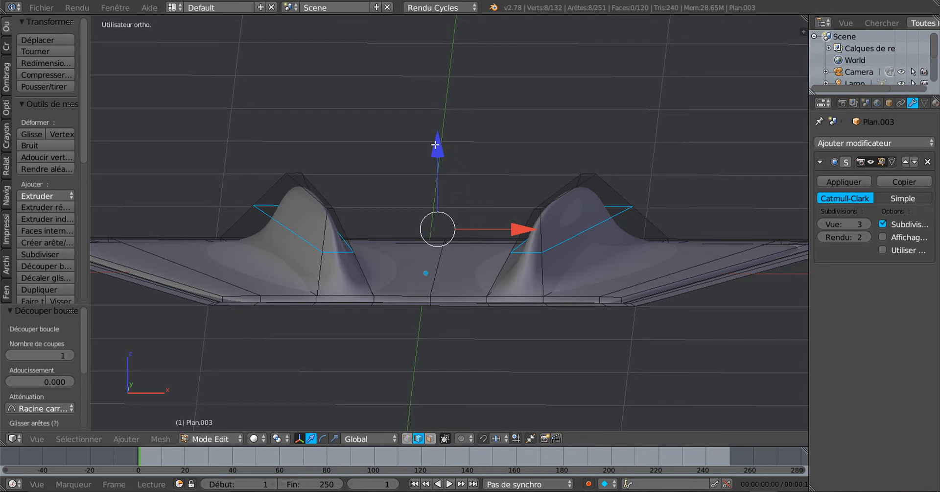
Step: Try lowering both edge loops by 0.145 along Z and move them back up by 0.145
drag(437, 145, 444, 180)
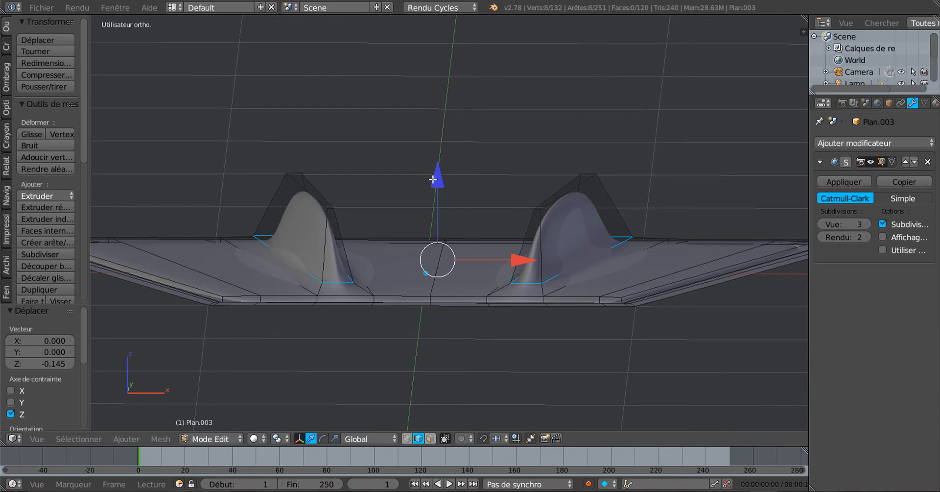
drag(438, 181, 450, 149)
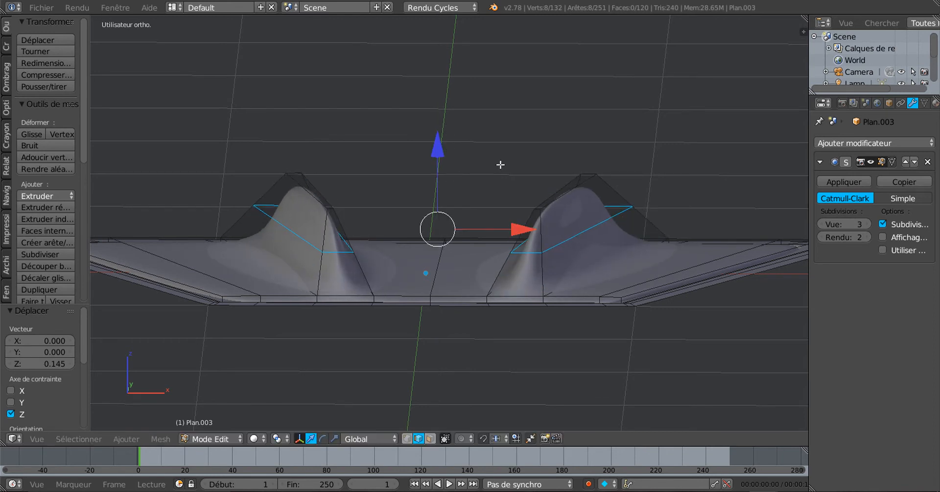
key(ctrl+z)
key(ctrl+shift+z)
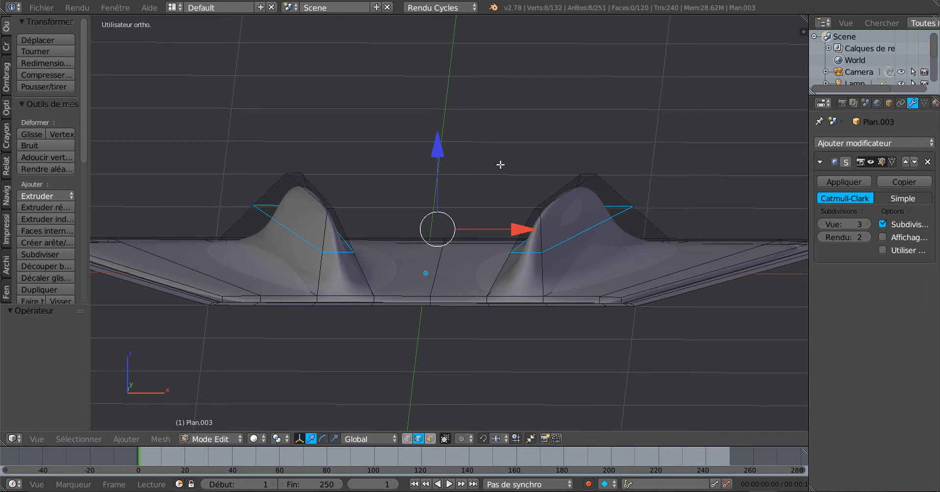
Step: Try edge-sliding both loops along the sides of the bumps
key(g)
key(g)
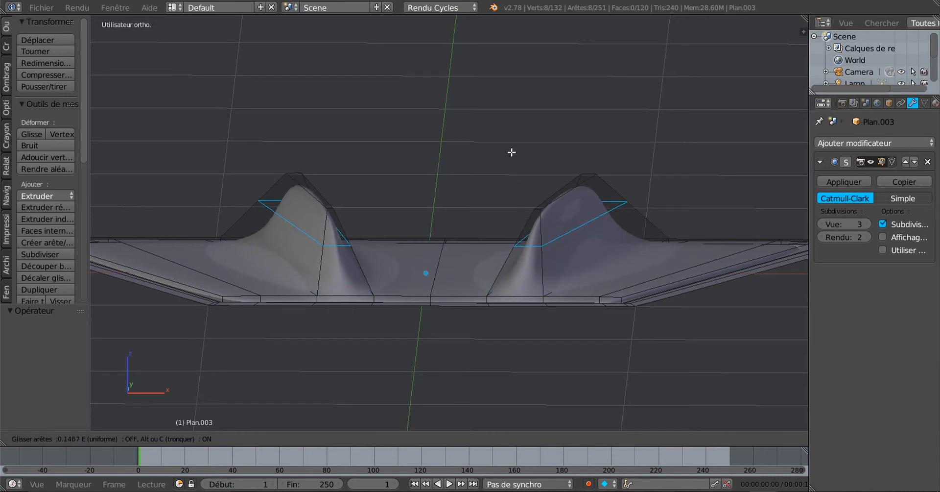
click(522, 216)
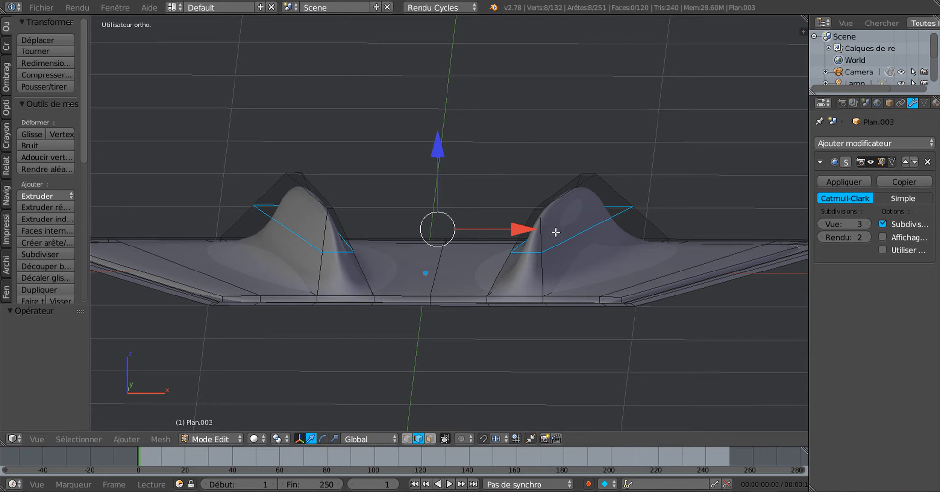
Step: Edge-slide both loops toward the tops of the bumps with a factor of 0.795
key(g)
key(g)
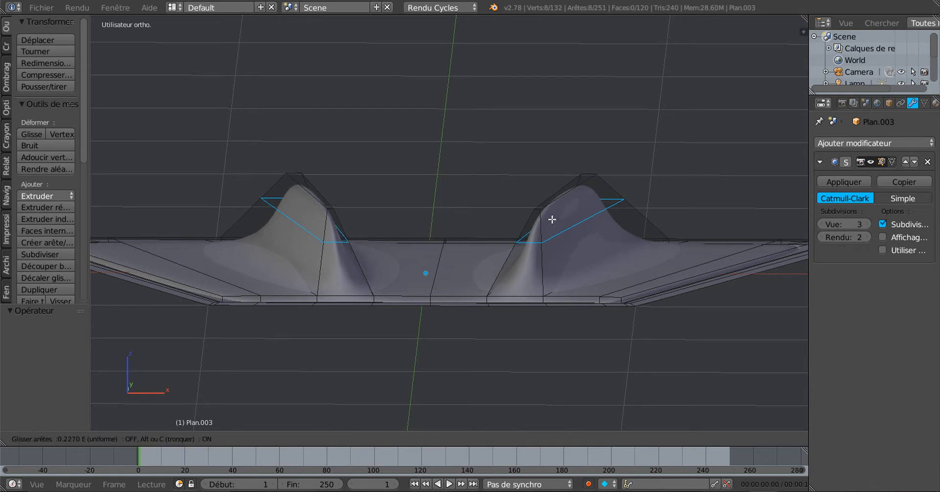
click(544, 202)
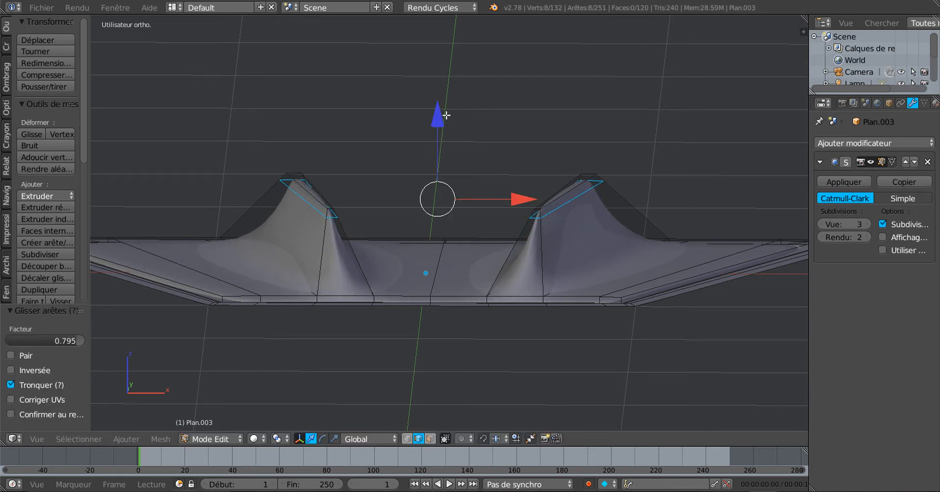
Step: Lower both edge loops toward the plate along Z, check the smoothed shape, and raise them back by 0.102
mouse_move(437, 109)
mouse_down()
mouse_move(443, 163)
mouse_move(451, 179)
mouse_move(451, 125)
mouse_move(457, 173)
mouse_up()
key(Tab)
mouse_move(456, 172)
middle_down()
mouse_move(451, 207)
mouse_move(420, 196)
mouse_move(420, 184)
mouse_move(463, 193)
mouse_move(420, 191)
mouse_move(454, 187)
mouse_move(457, 174)
middle_up()
key(Tab)
drag(446, 162, 454, 143)
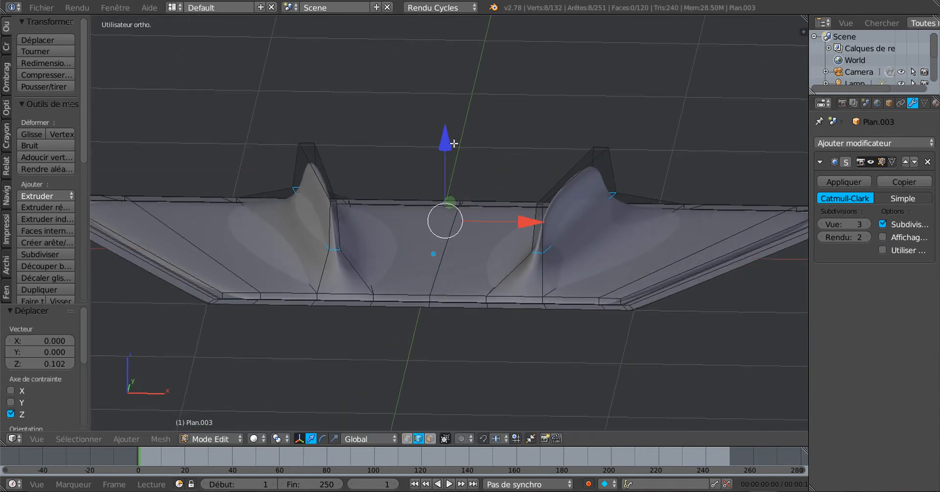
Step: Scale up both edge loops, each around its own centre, to widen the bumps into fins
click(277, 439)
middle_drag(459, 347, 462, 340)
key(s)
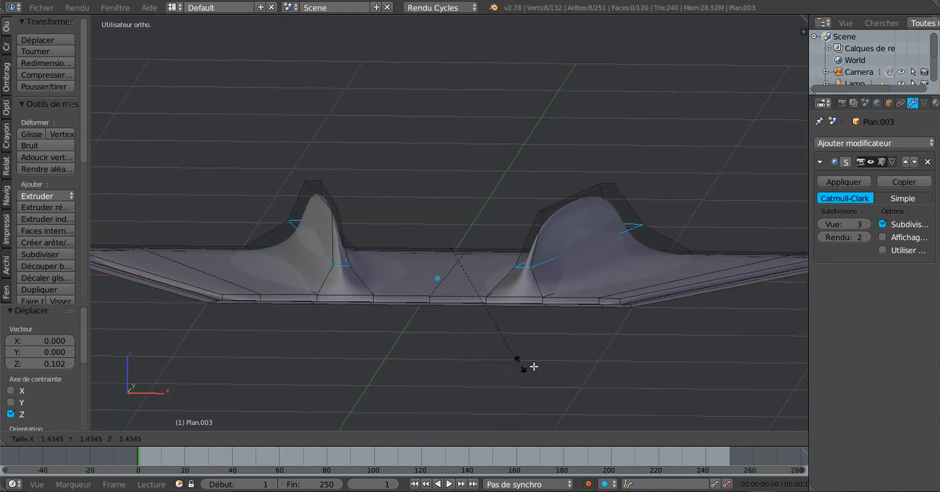
click(668, 393)
key(Tab)
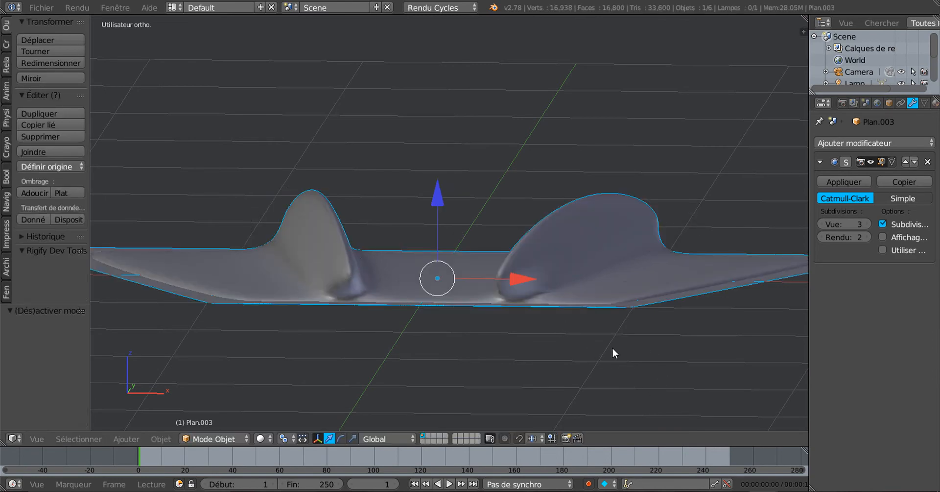
Step: Switch to face selection and select the lower inner and outer side faces of both fins
middle_drag(613, 349, 540, 342)
scroll(525, 349, down, 4)
key(Tab)
middle_drag(555, 297, 522, 255)
scroll(518, 267, down, 1)
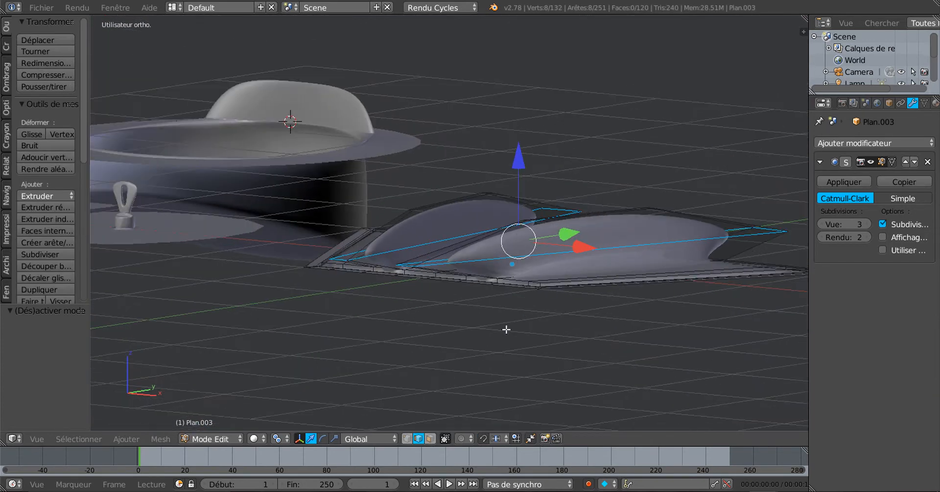
click(430, 438)
right_click(598, 261)
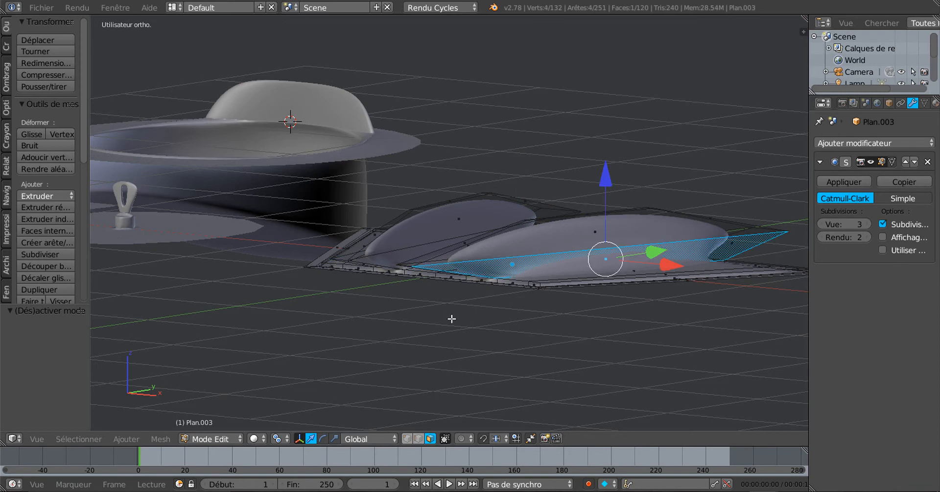
middle_drag(451, 317, 580, 331)
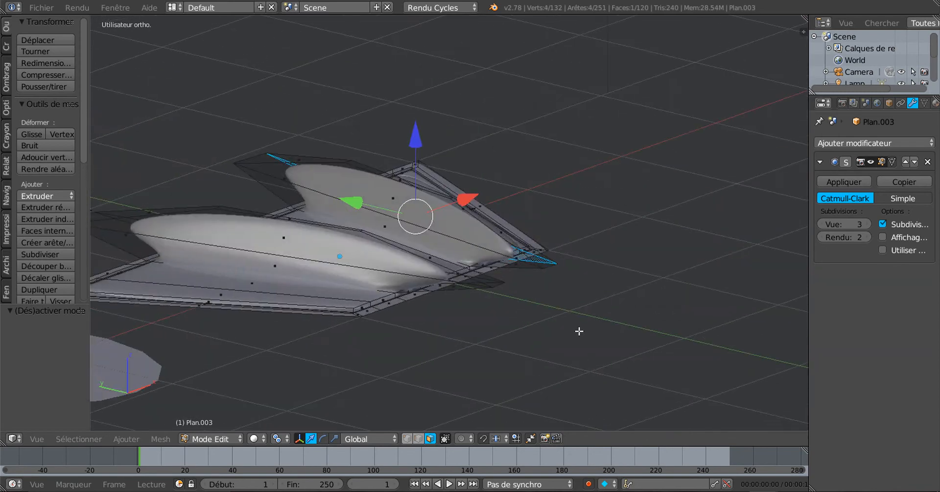
shift+right_click(407, 226)
shift+right_click(336, 268)
middle_drag(336, 259, 413, 229)
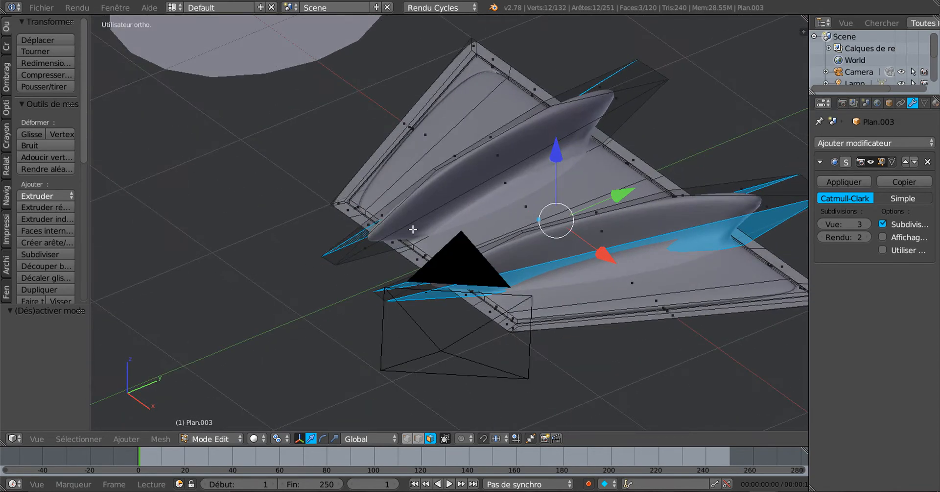
shift+right_click(476, 207)
middle_drag(487, 230, 552, 303)
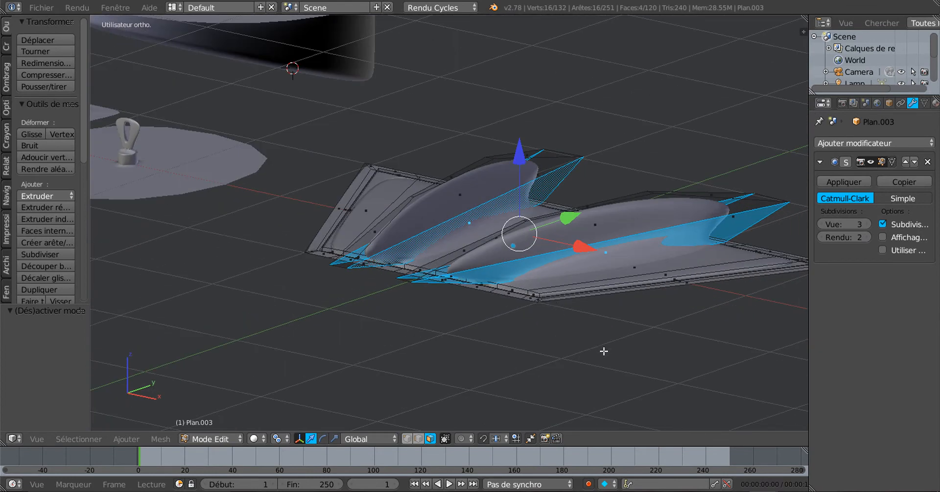
Step: Inset the four selected fin side faces by about 0.057 and check the smoothed result
key(i)
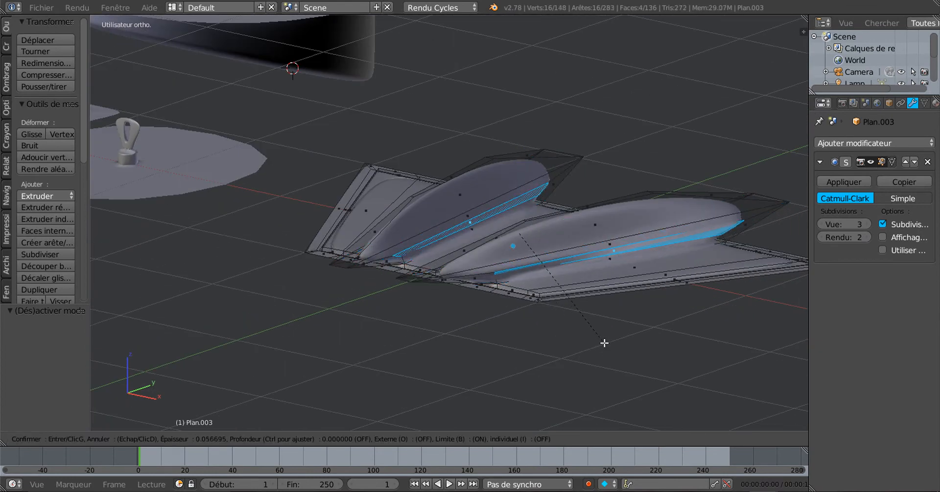
click(605, 343)
key(Tab)
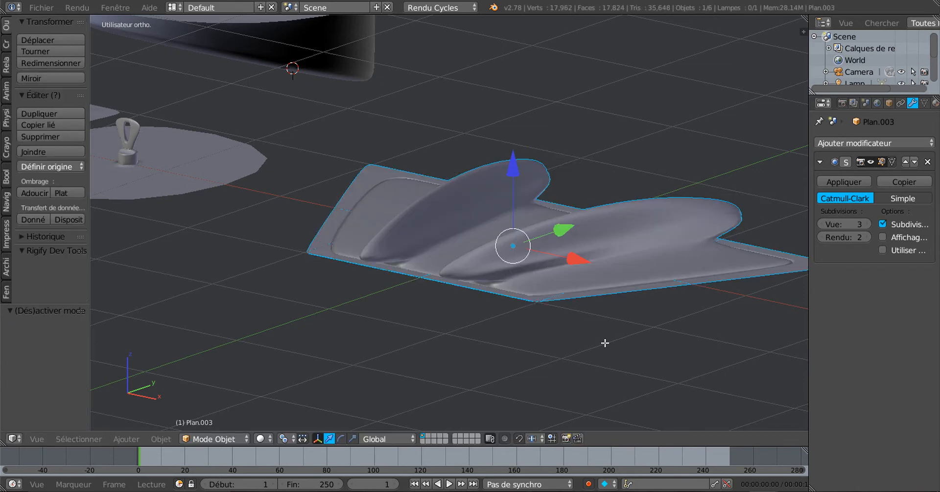
key(Tab)
middle_drag(605, 341, 645, 335)
scroll(657, 337, up, 2)
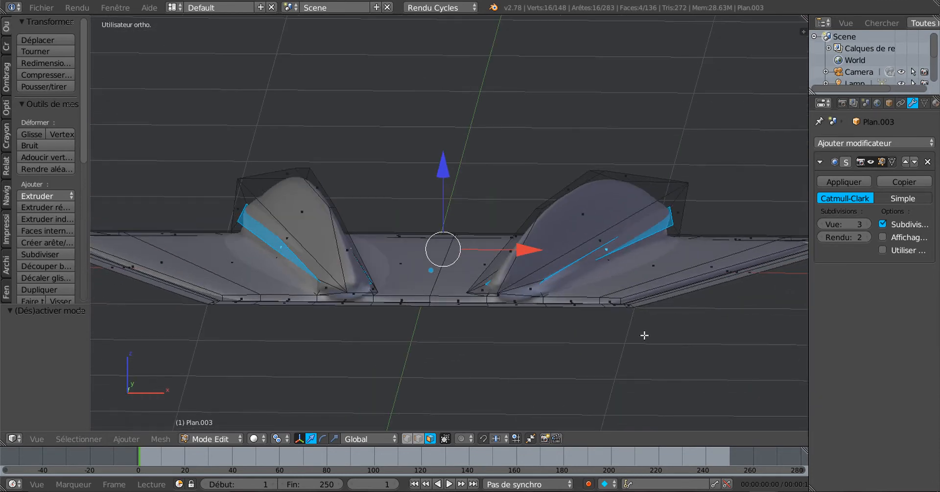
Step: Try to widen the four selected fin side faces along X around their individual origins, check the shape, and undo the scaling
click(335, 438)
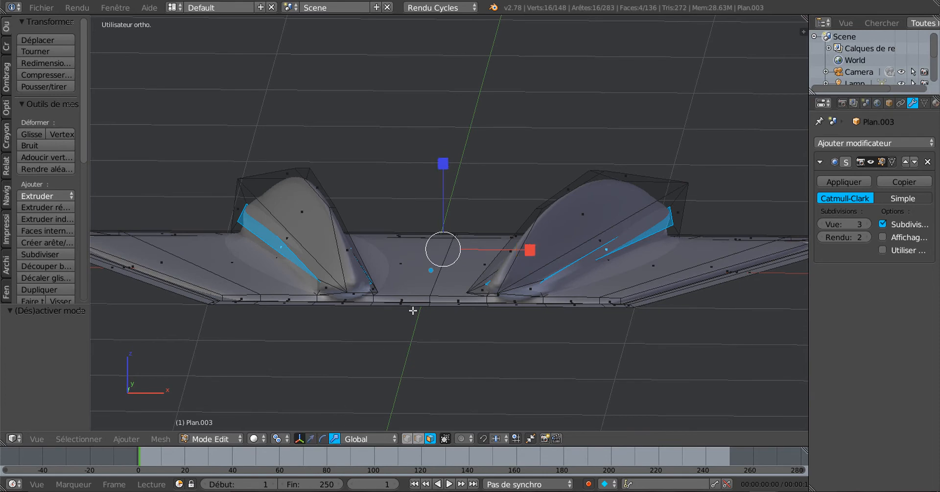
drag(529, 250, 571, 252)
key(Tab)
middle_drag(574, 312, 567, 354)
key(Tab)
key(ctrl+z)
key(ctrl+z)
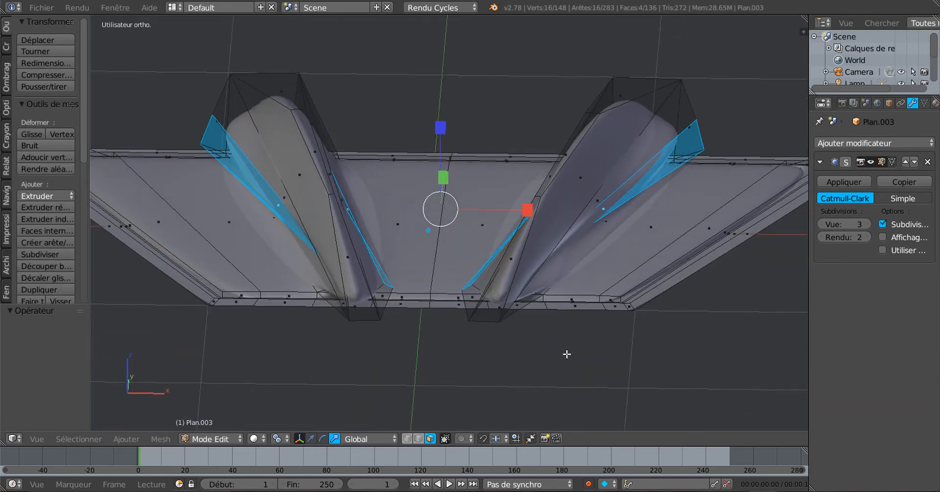
Step: Set the pivot point to Barycentre, scale the four fin side faces along X by about 1.24, and check the smoothed result
click(282, 438)
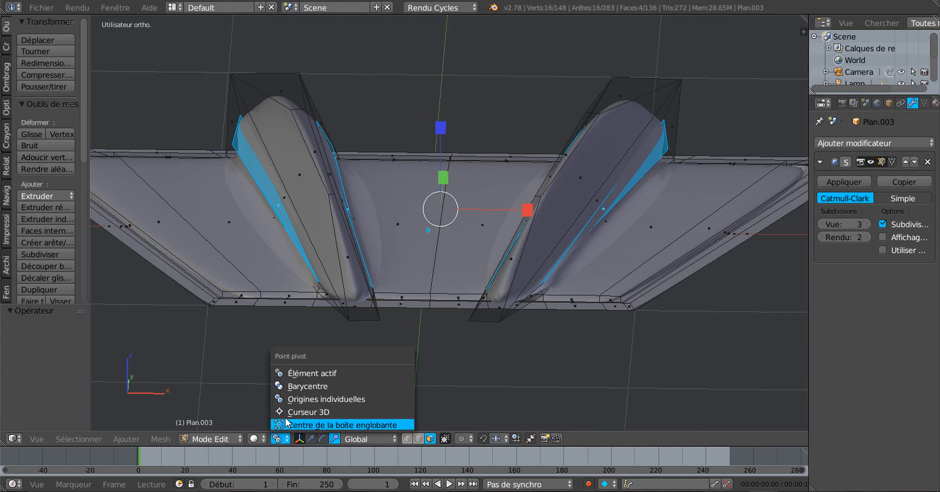
click(308, 386)
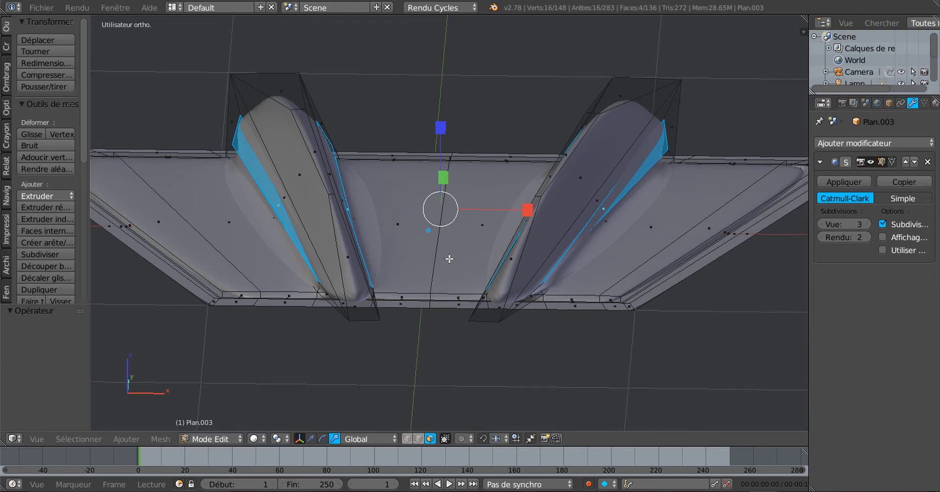
key(s)
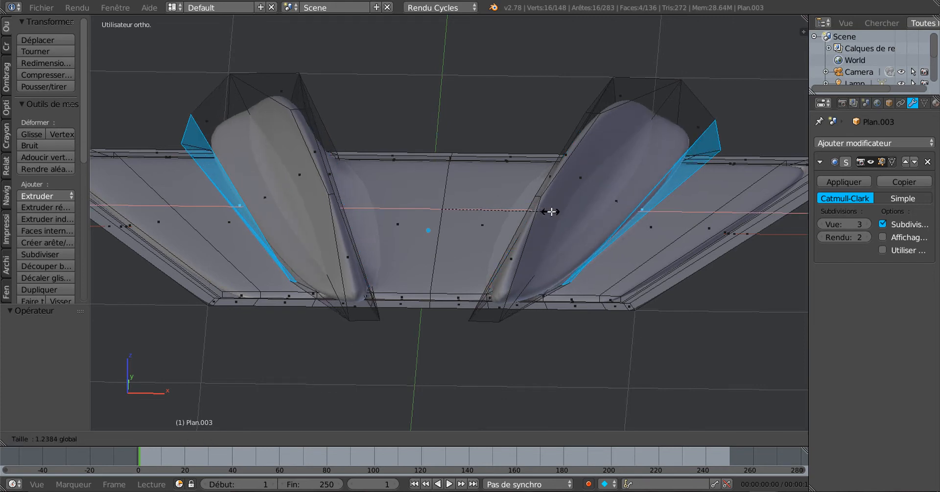
click(550, 210)
key(Tab)
middle_drag(519, 299, 577, 299)
scroll(501, 272, up, 2)
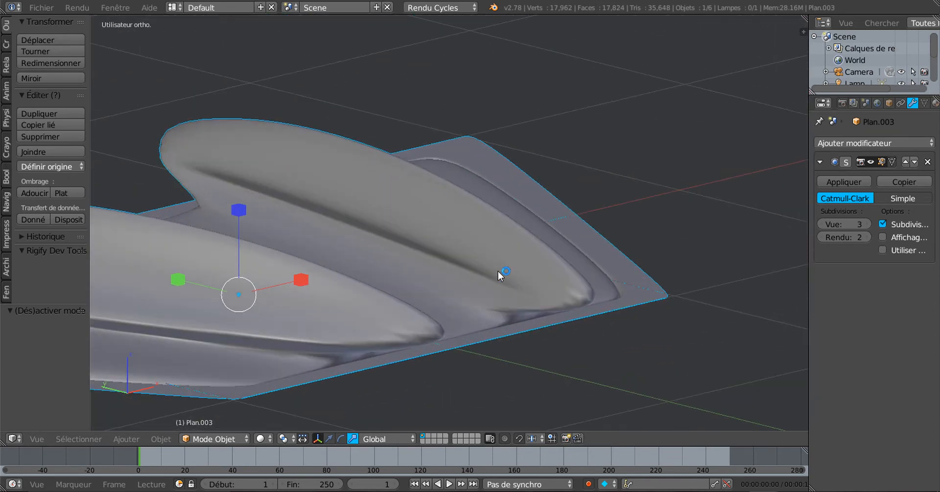
middle_drag(498, 272, 600, 286)
key(Tab)
key(Tab)
Step: Spread the four fin side faces further apart along X by a factor of about 1.38 and inspect the smoothed fins
key(Tab)
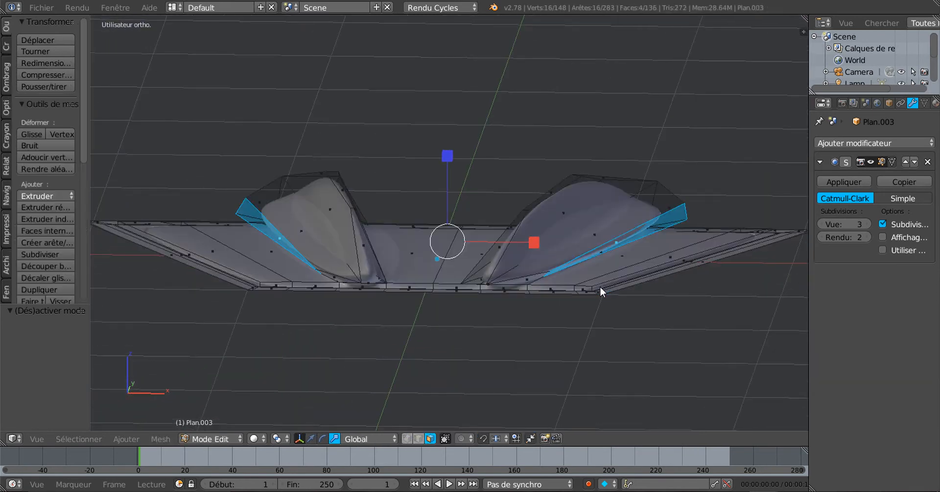
key(s)
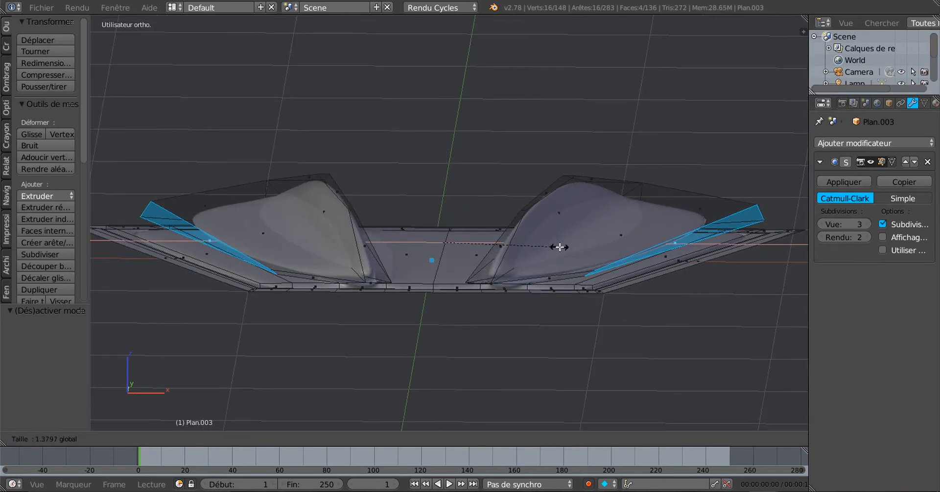
click(563, 253)
key(Tab)
middle_drag(574, 288, 457, 258)
scroll(579, 339, down, 3)
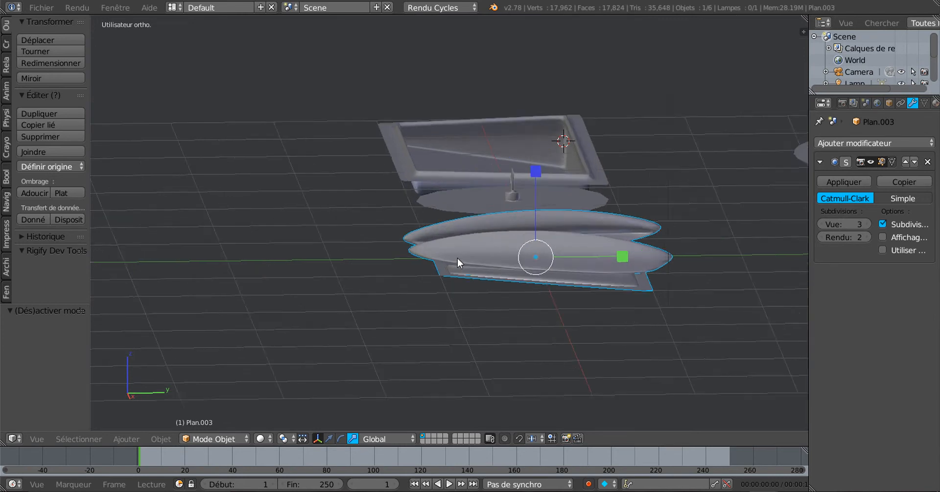
scroll(457, 258, up, 3)
Step: Return to mesh editing and lower the subdivision modifier's view level to 0
key(Tab)
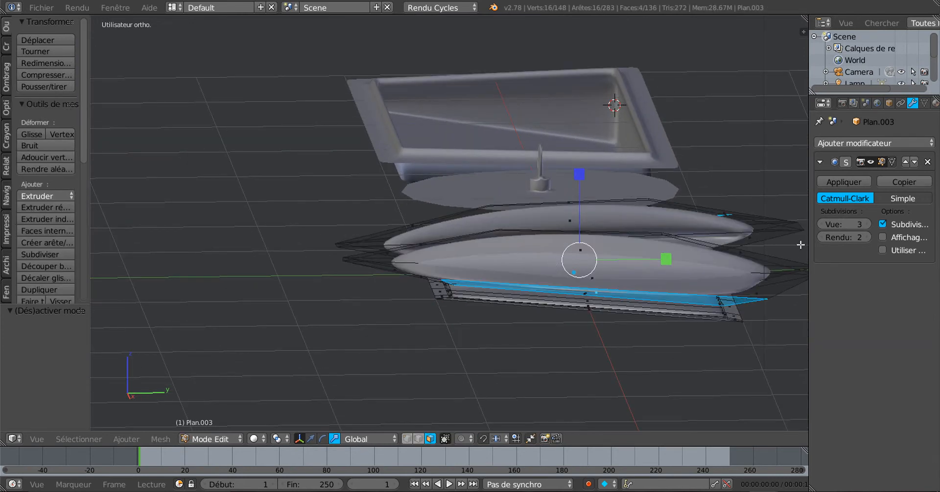
click(822, 223)
click(821, 224)
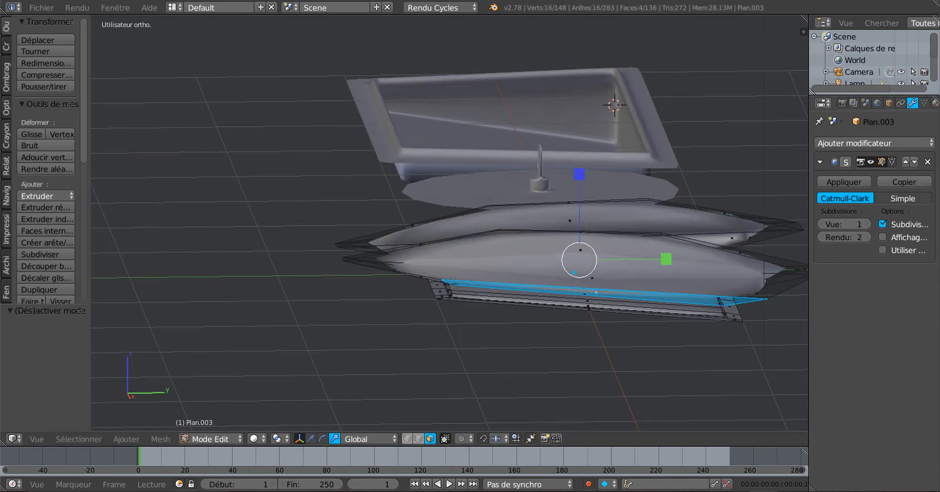
click(822, 224)
Step: Select the four upper side faces, two on each fin, along the flanks of the ridges
right_click(588, 255)
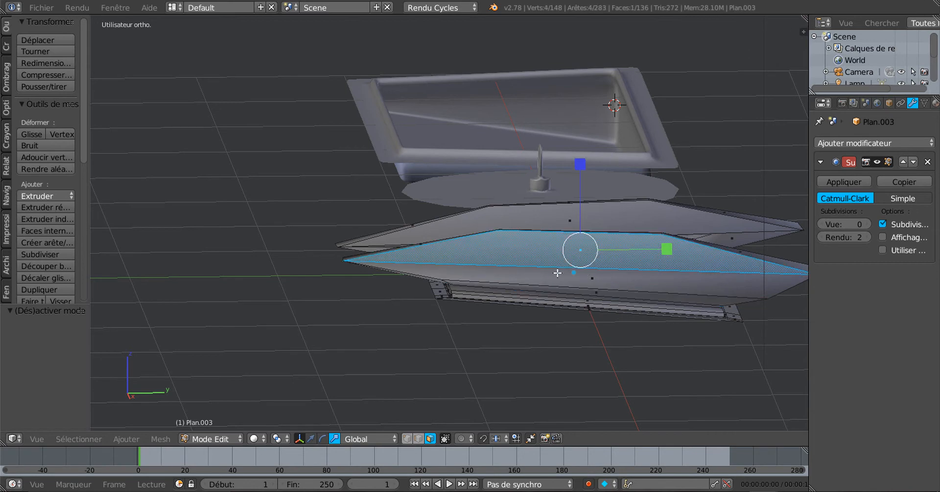
middle_drag(527, 270, 421, 197)
shift+right_click(392, 220)
shift+right_click(360, 239)
middle_drag(461, 225, 332, 245)
shift+right_click(457, 175)
key(KP_1)
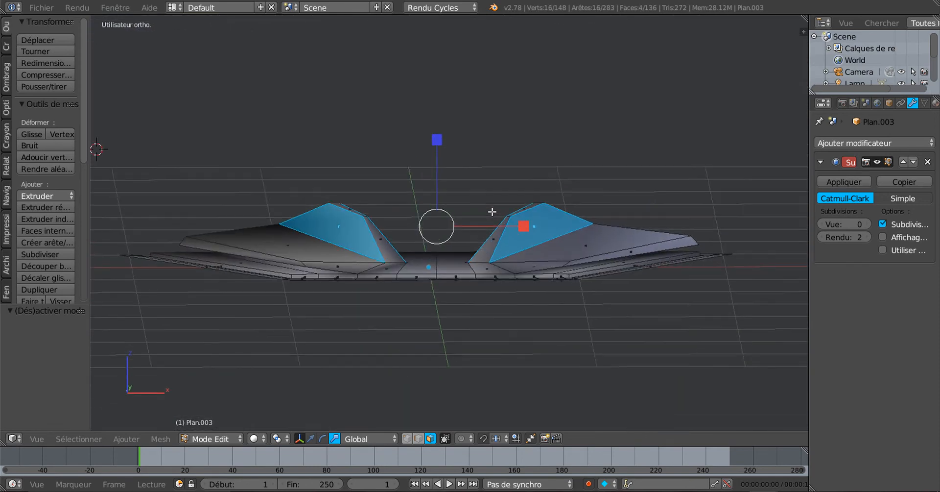
middle_drag(573, 263, 550, 272)
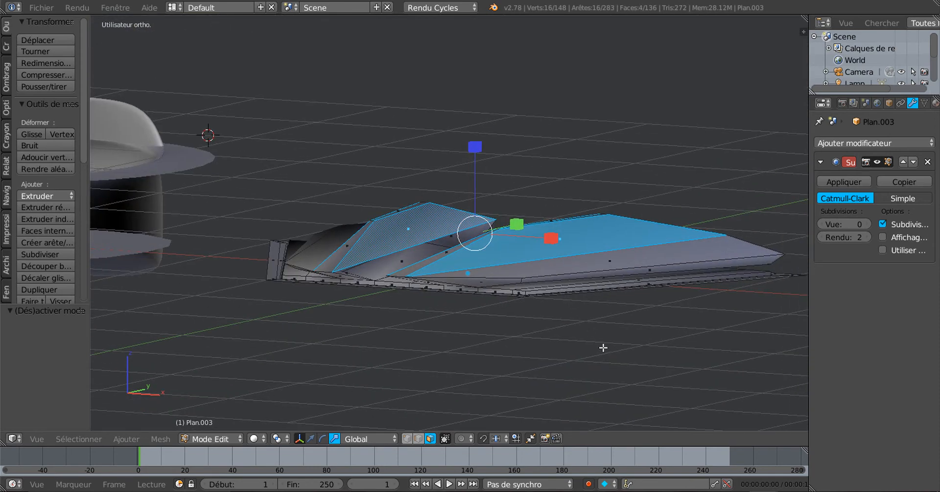
Step: Set the pivot point to individual origins and inset the four upper fin faces by about 0.033
click(277, 438)
click(296, 399)
key(i)
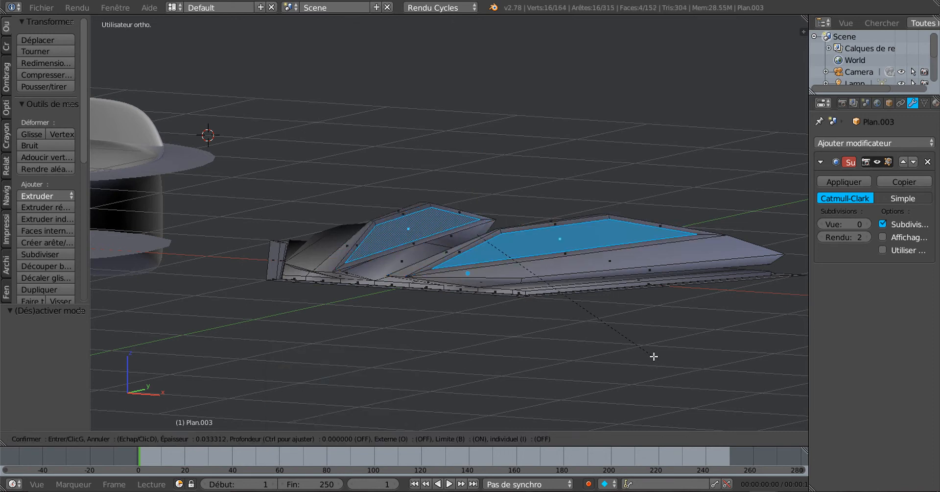
click(654, 357)
middle_drag(563, 351, 618, 357)
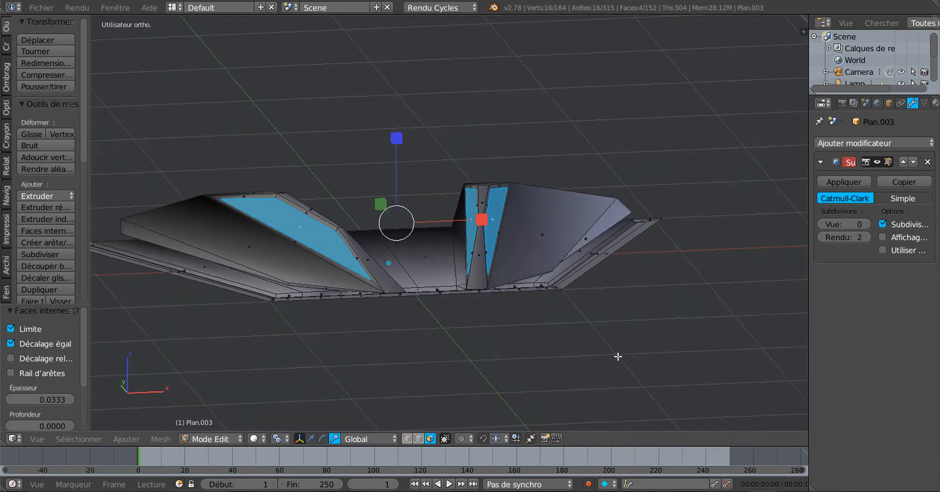
scroll(523, 330, up, 1)
middle_drag(513, 322, 513, 331)
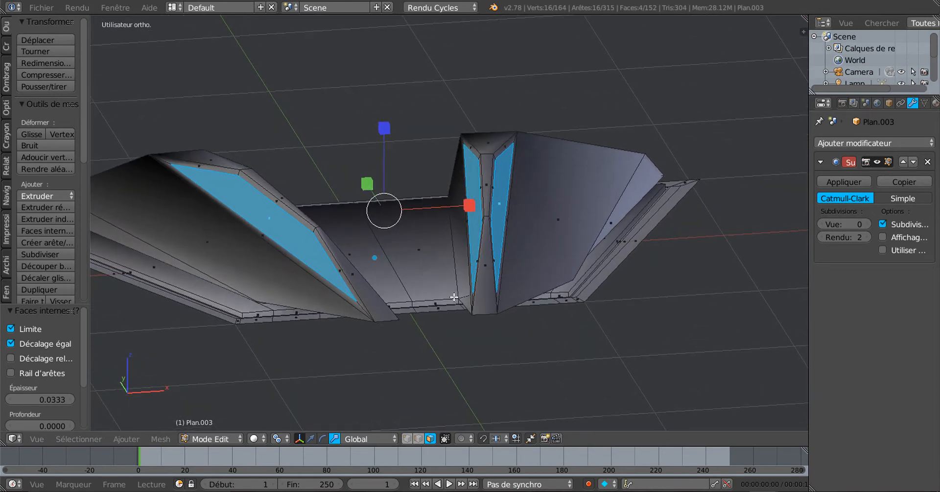
Step: Select only the two inset faces on the fin on the positive X side and inset them again by 0.01
right_click(475, 186)
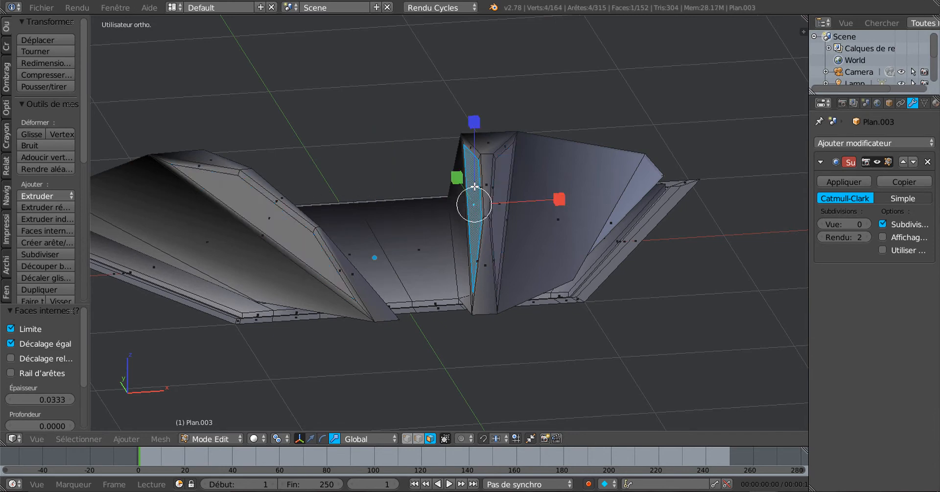
shift+right_click(504, 196)
middle_drag(505, 197, 530, 330)
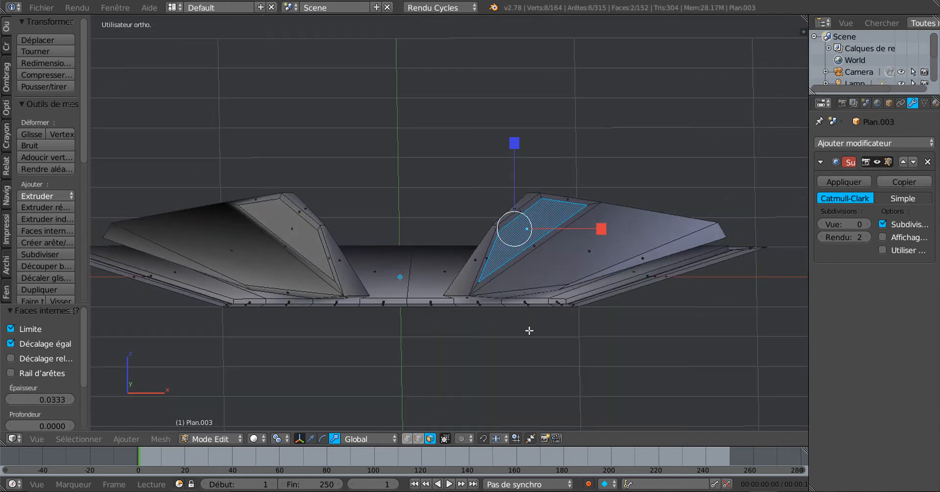
key(i)
click(509, 373)
middle_drag(532, 368, 552, 367)
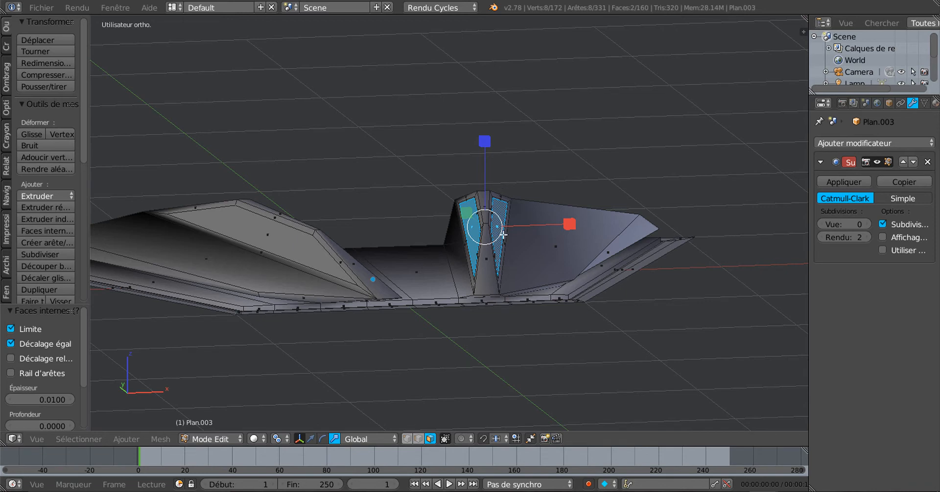
Step: Extrude the two selected inset faces in place, without moving them
middle_drag(538, 313, 509, 347)
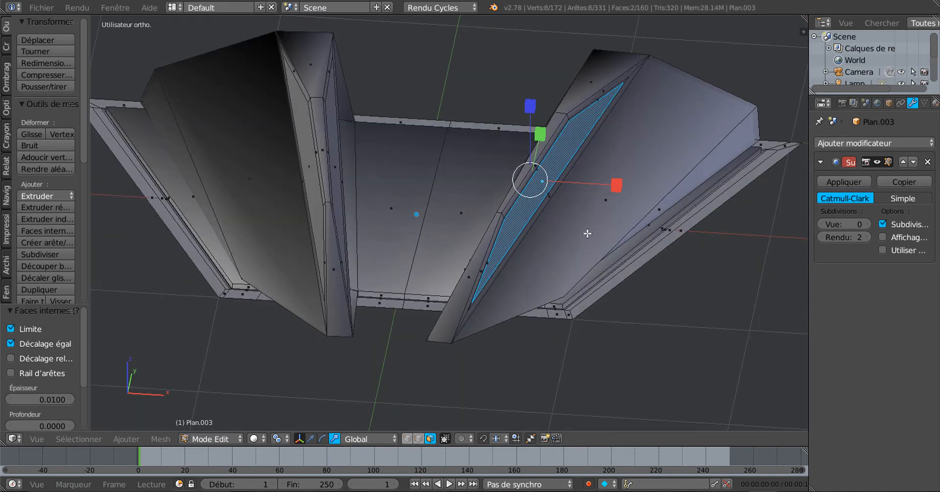
middle_drag(587, 233, 599, 203)
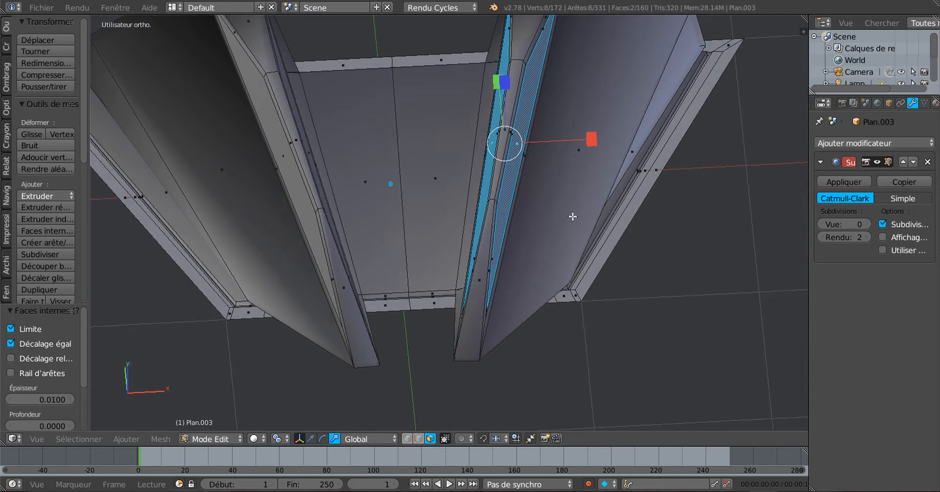
key(e)
key(Escape)
Step: Try scaling the two extruded faces along global X by 0.945 and again by 1.075
key(s)
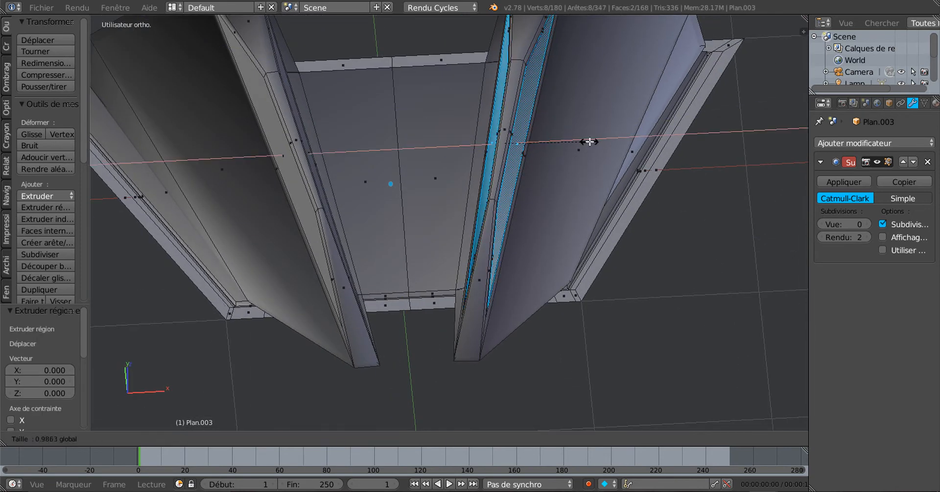
click(584, 142)
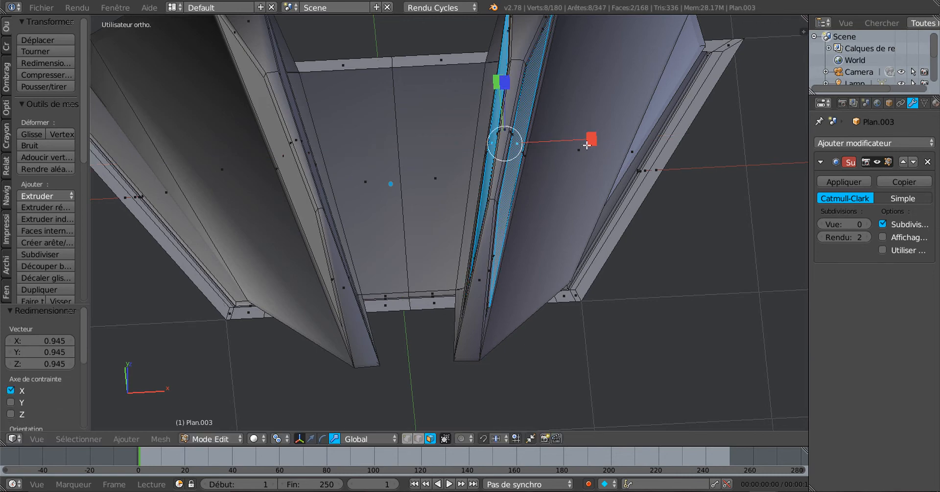
middle_drag(583, 142, 518, 182)
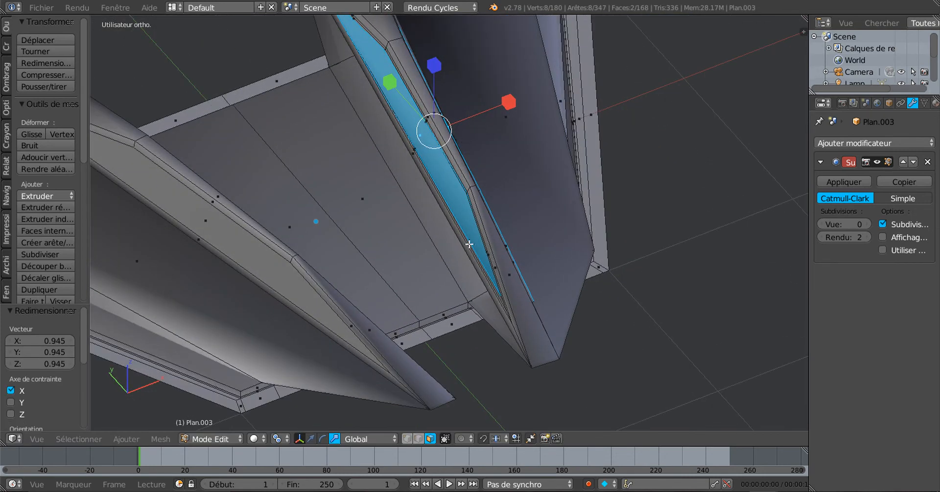
scroll(469, 244, up, 1)
drag(510, 86, 541, 126)
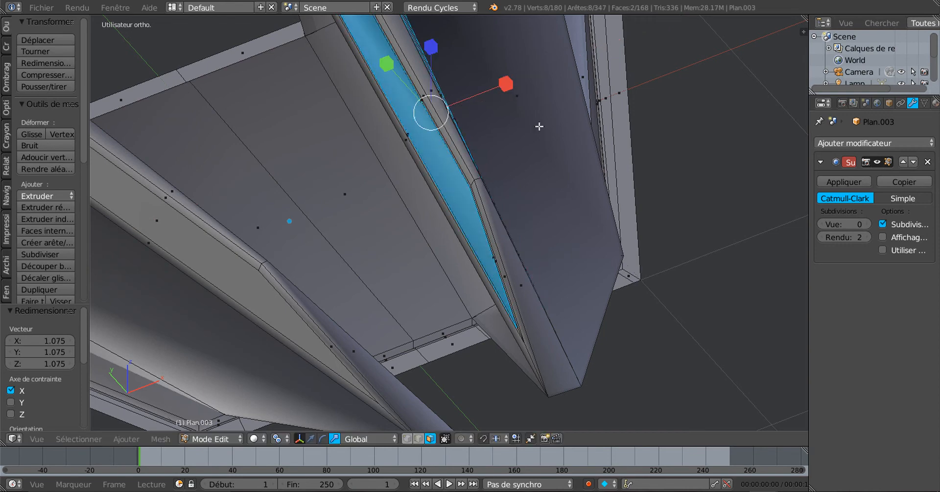
middle_drag(569, 264, 546, 246)
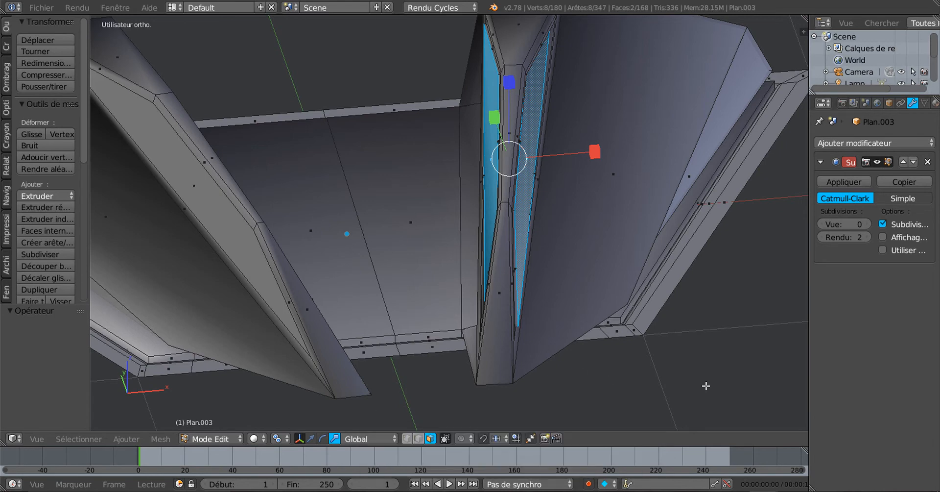
Step: View the fins from above and set the transform orientation to Normal
key(KP_7)
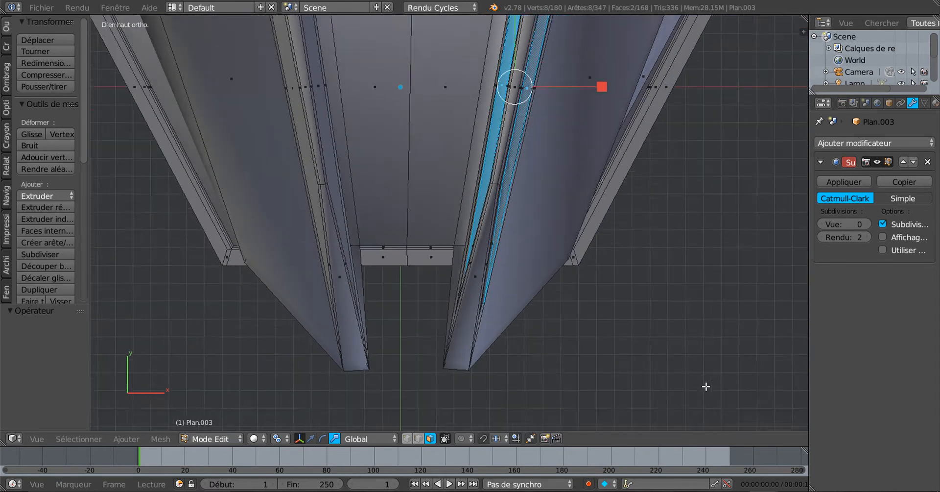
click(357, 439)
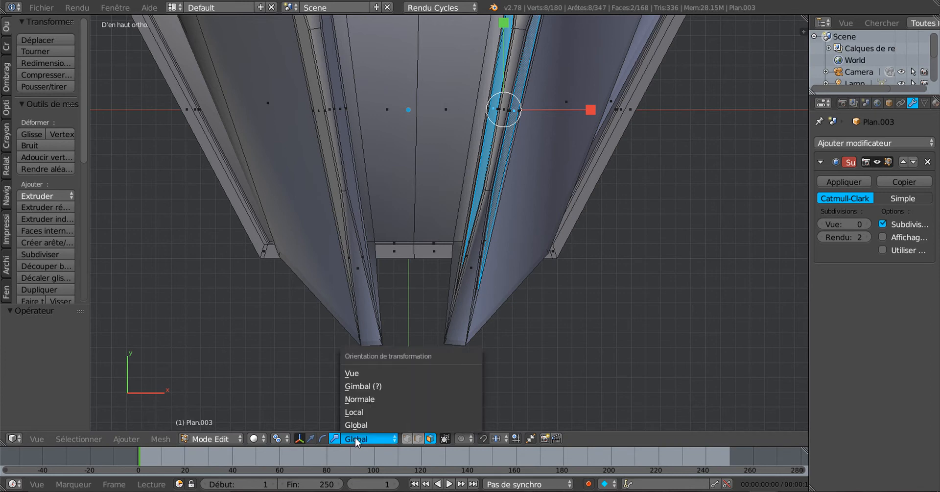
click(366, 399)
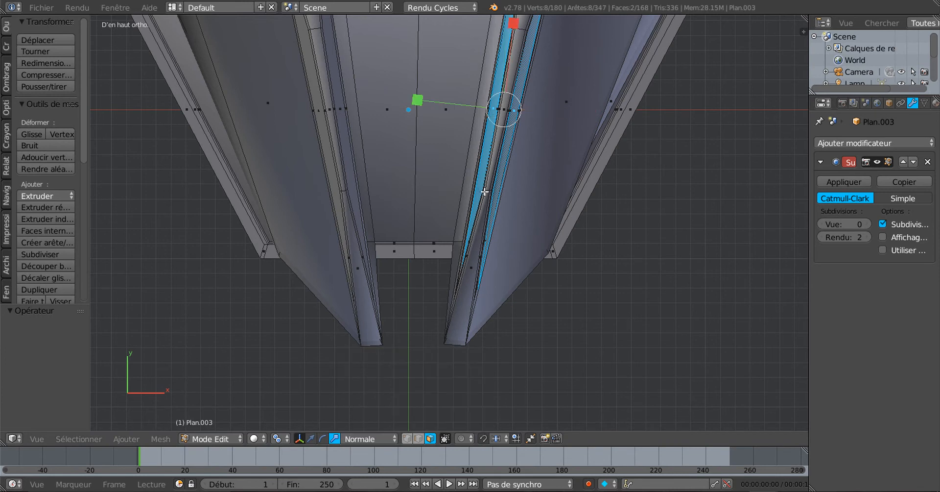
Step: Try scaling the two extruded faces along the normal Y axis by 0.966 and slightly again, and undo both scalings
shift+middle_drag(489, 218, 492, 291)
scroll(470, 223, up, 1)
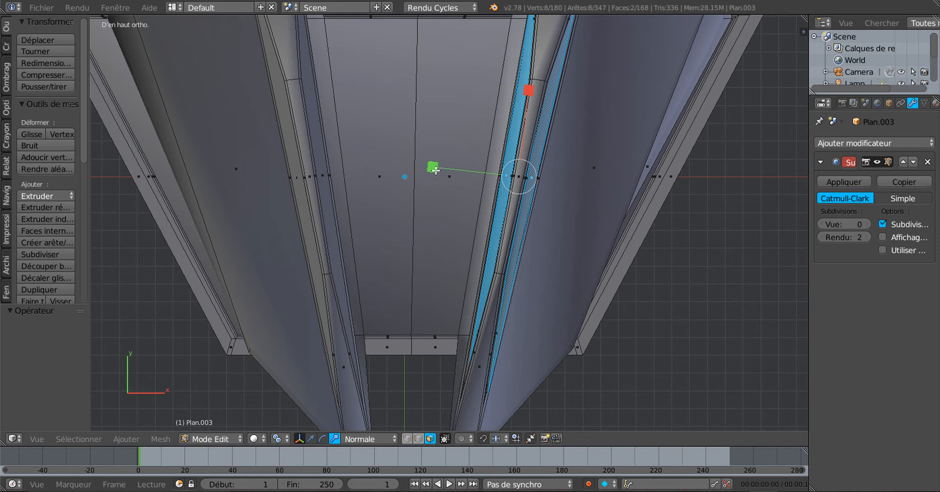
click(463, 170)
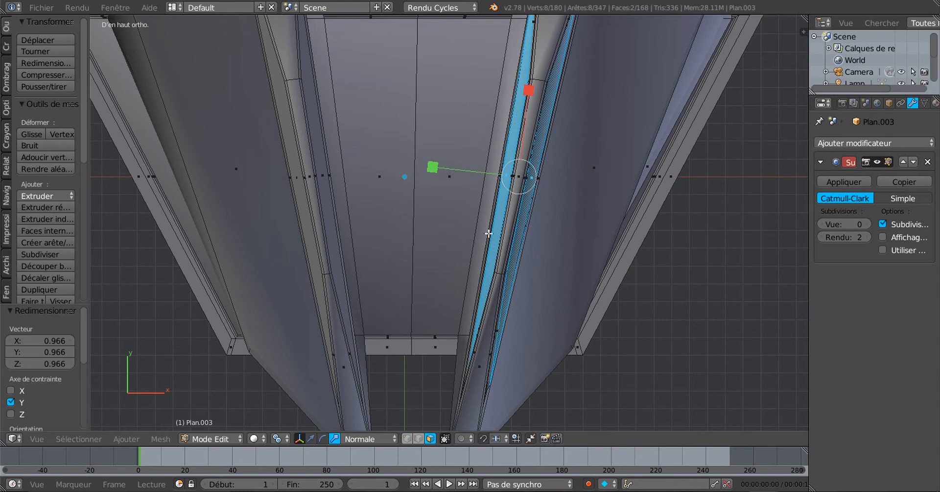
middle_drag(489, 233, 540, 162)
scroll(485, 269, up, 1)
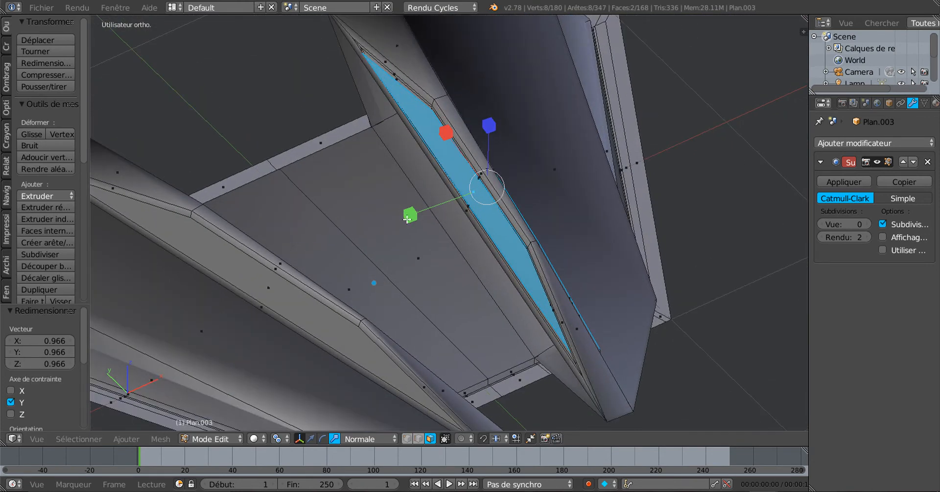
mouse_move(407, 219)
mouse_down()
mouse_move(426, 213)
mouse_move(416, 220)
mouse_up()
key(ctrl+z)
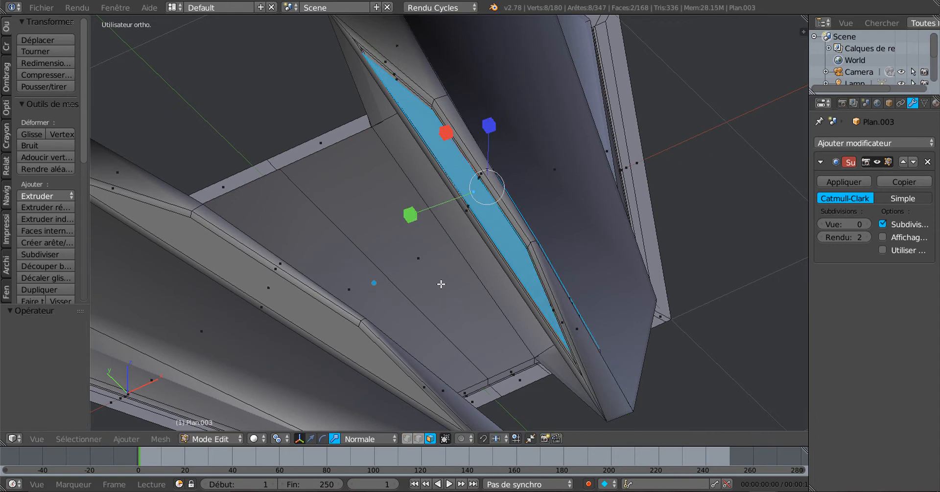
key(ctrl+z)
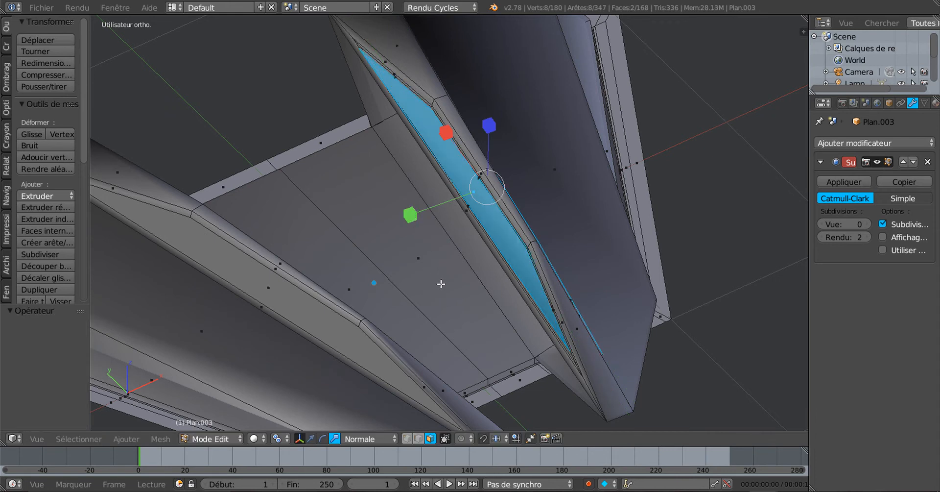
Step: Try extruding the two selected inset faces in place and scaling them along the normal Y axis by 0.963
key(e)
key(Escape)
key(s)
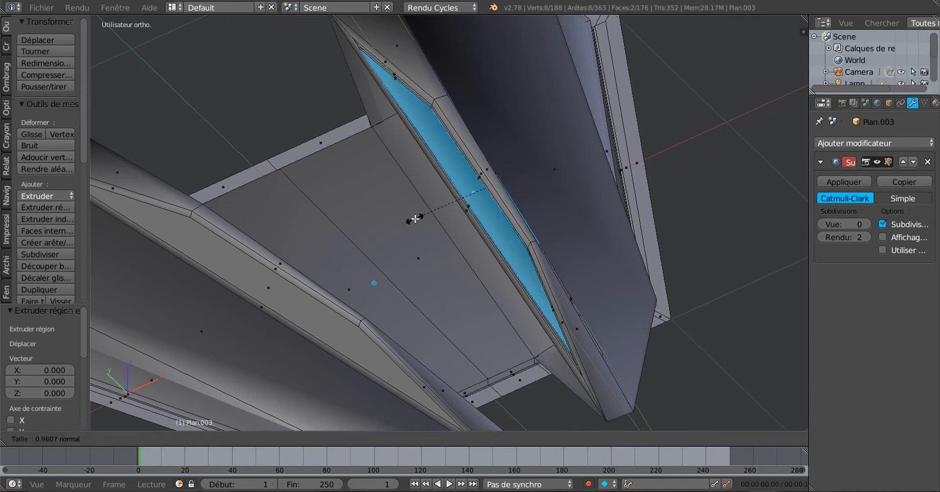
drag(418, 218, 418, 220)
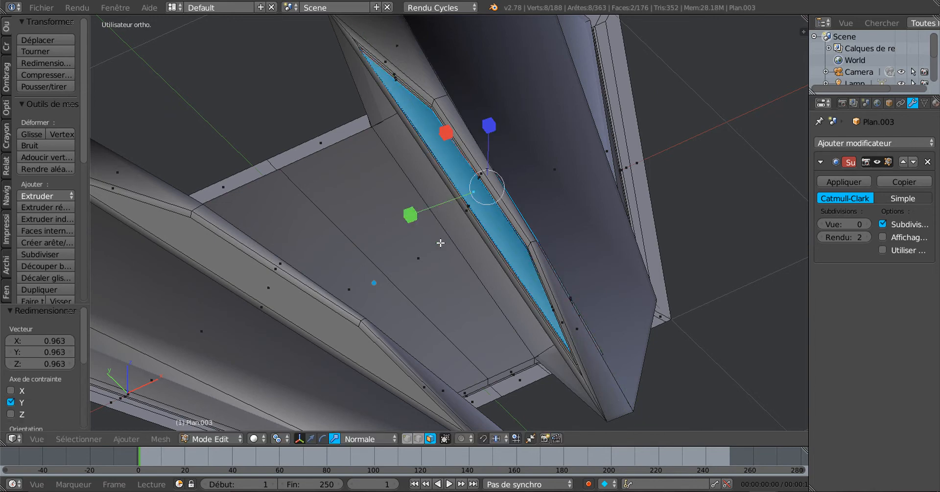
Step: Set the subdivision modifier's viewport level to 2 and inspect the fins in Object Mode before resuming mesh editing
middle_drag(441, 242, 524, 232)
key(Tab)
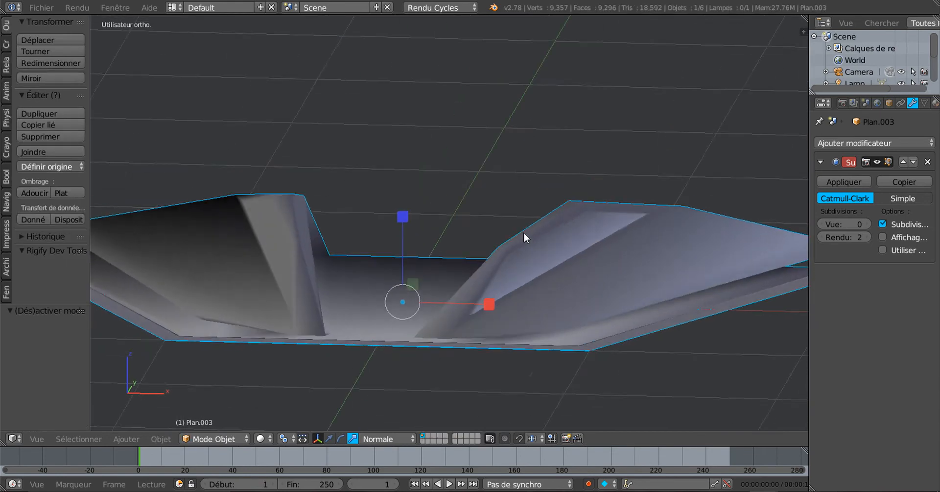
click(869, 224)
click(869, 224)
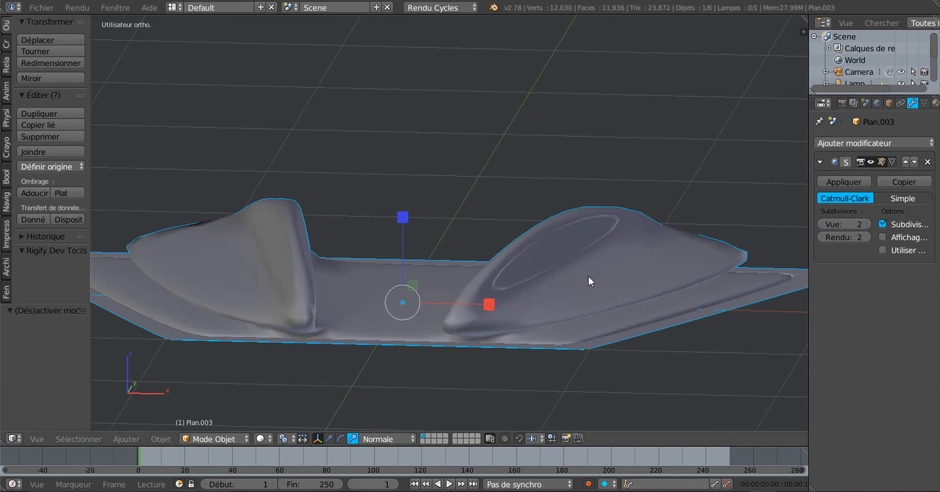
middle_drag(588, 275, 566, 312)
drag(496, 296, 500, 297)
key(Tab)
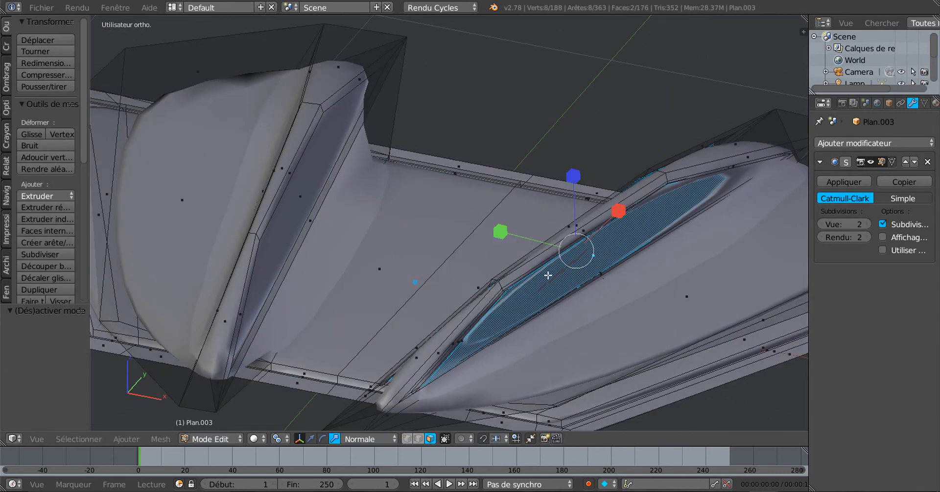
Step: Try scaling the two faces along the normal Y axis by 0.822, and undo it together with the previous scaling and extrusion
key(s)
click(513, 239)
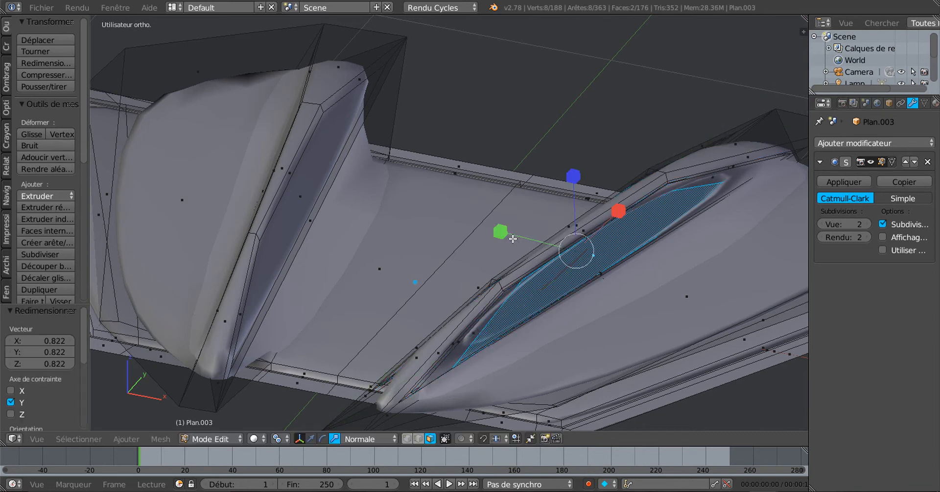
key(ctrl+z)
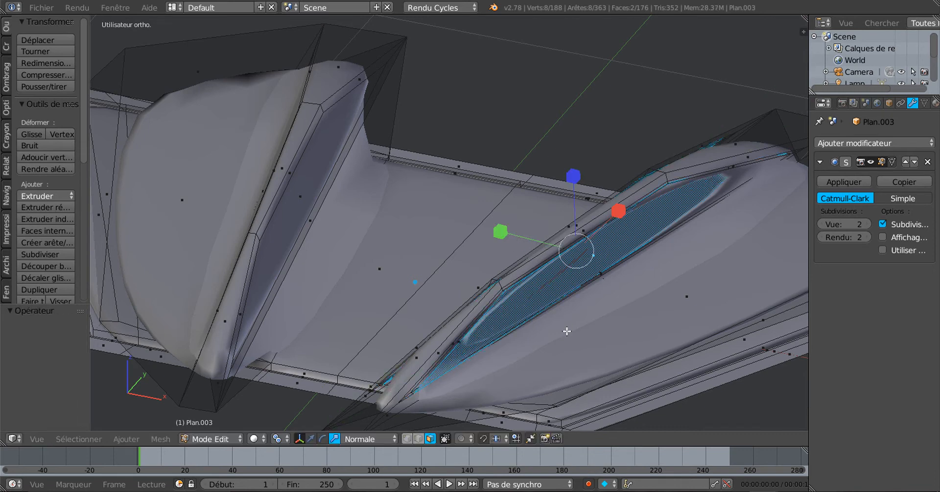
key(ctrl+z)
Step: Set the transform orientation to View (Vue)
middle_drag(557, 335, 639, 337)
scroll(602, 329, up, 1)
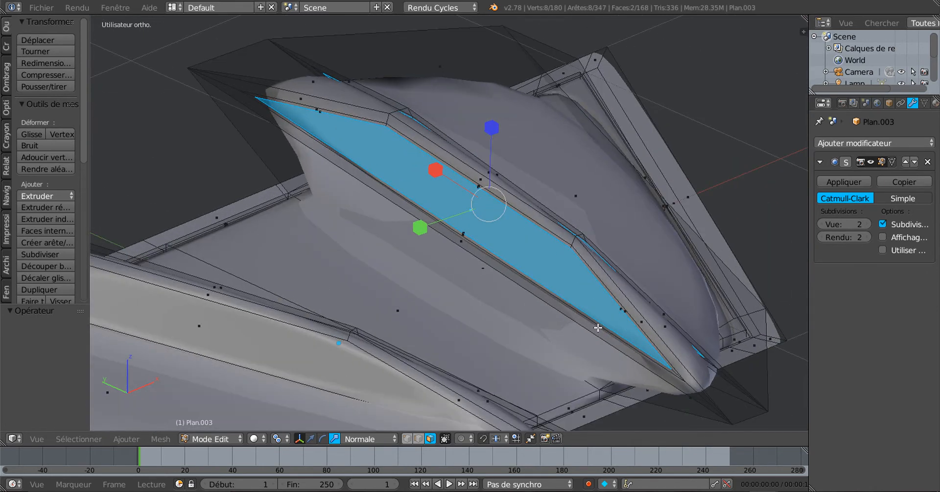
click(372, 439)
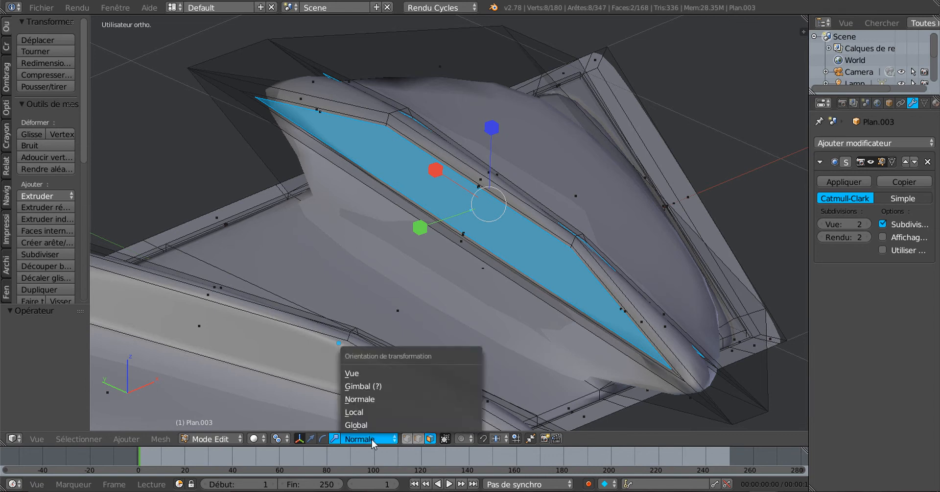
click(360, 373)
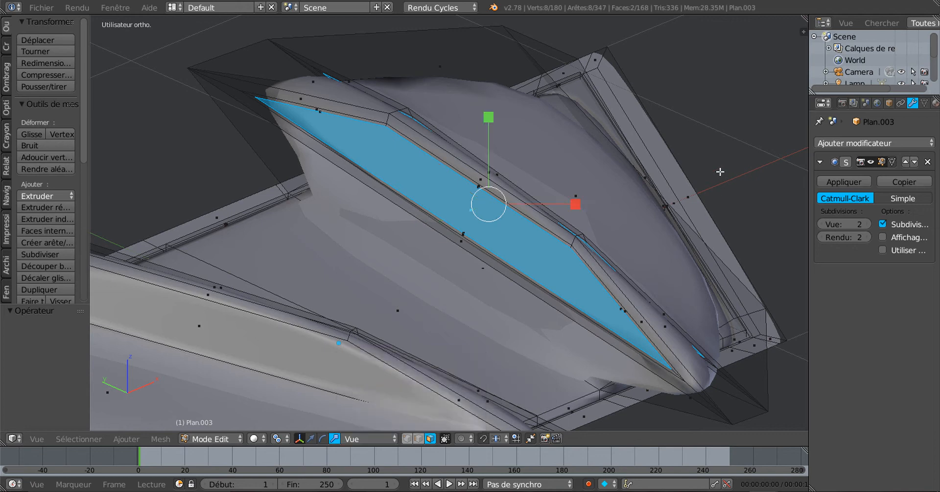
Step: Looking down along the fin, scale its two inset faces along the view X axis by 0.926 and check the smoothed shape
key(KP_7)
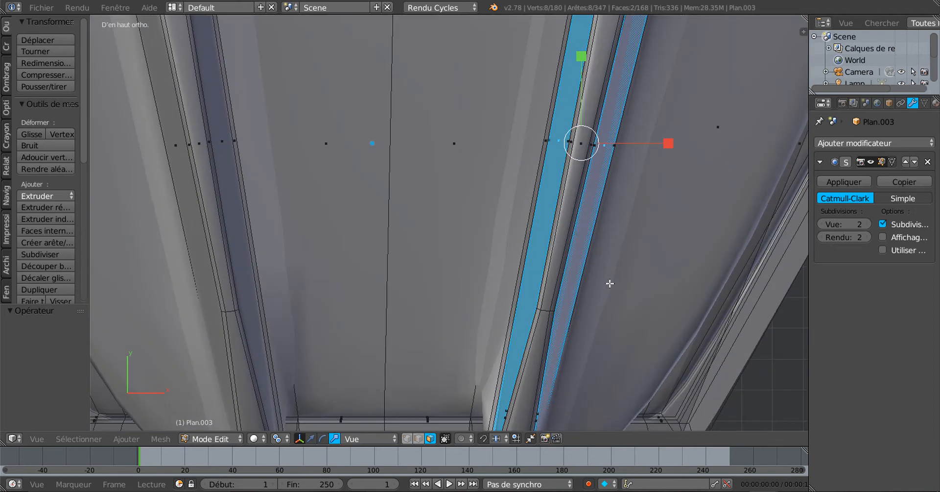
middle_drag(619, 291, 635, 292)
shift+middle_drag(646, 259, 542, 325)
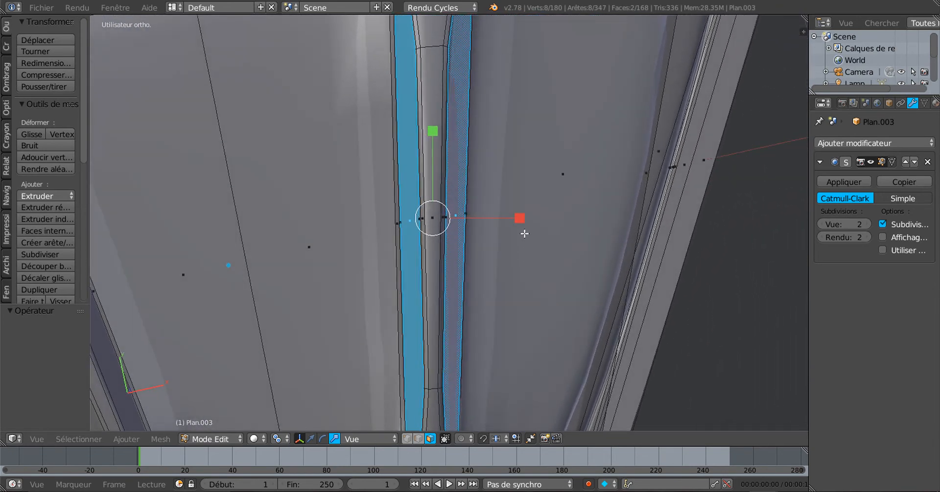
drag(520, 217, 458, 215)
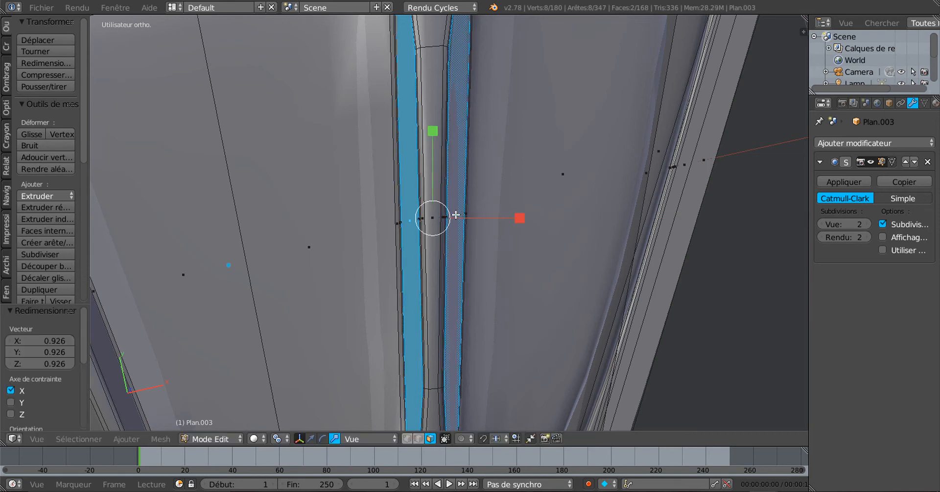
key(Tab)
middle_drag(470, 245, 546, 232)
key(Tab)
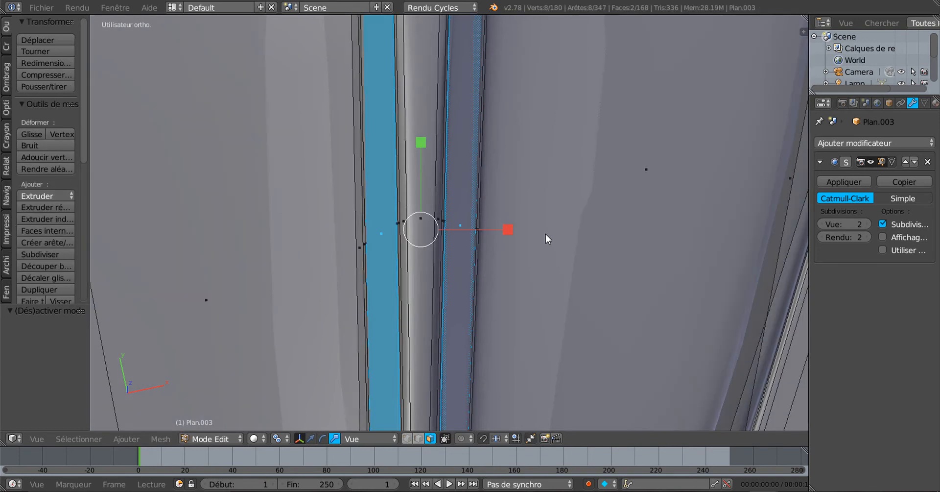
Step: Inset the fin's two selected faces by 0.0104 and extrude them in place without moving them
key(i)
click(517, 286)
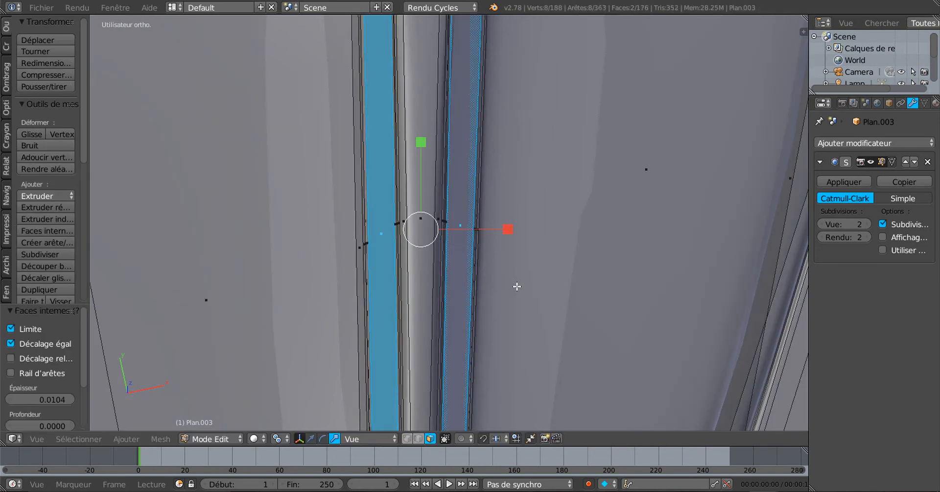
key(e)
right_click(517, 286)
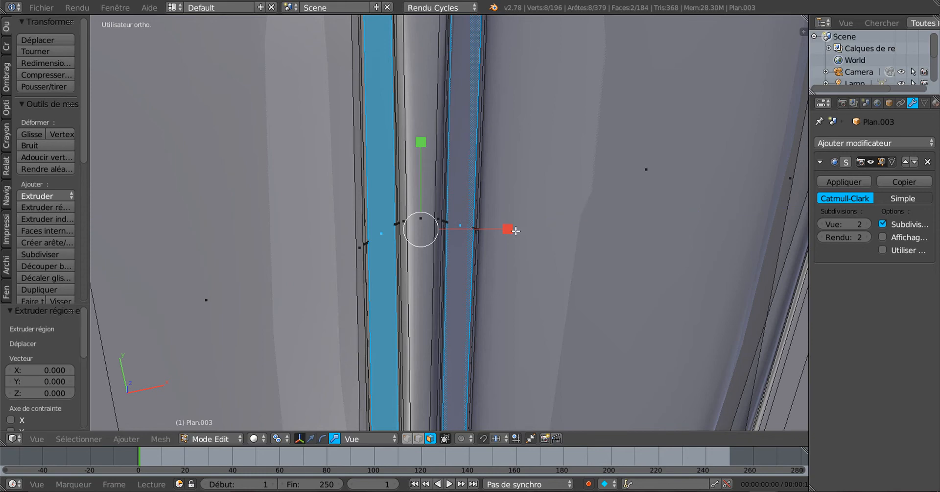
Step: Scale the two extruded panel faces outward along the view X axis by about 1.2 and inspect them in Object Mode
key(s)
key(x)
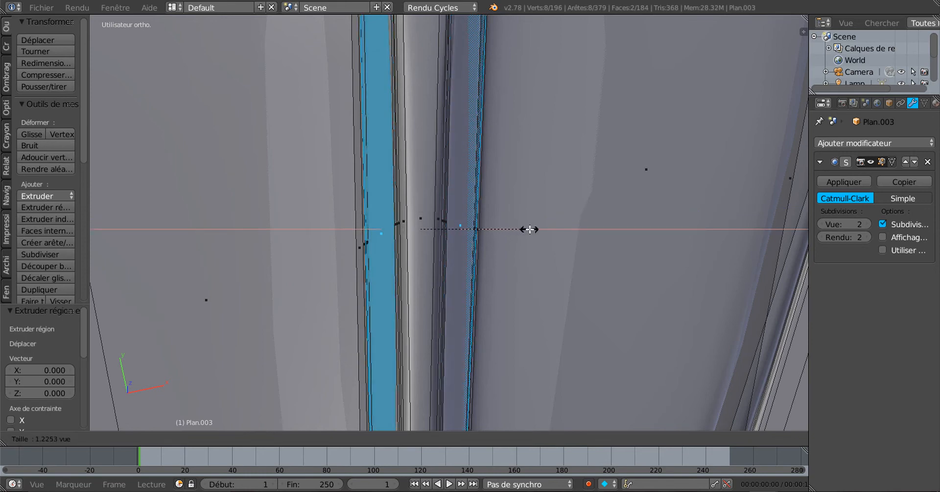
click(532, 229)
key(Tab)
middle_drag(531, 260, 539, 226)
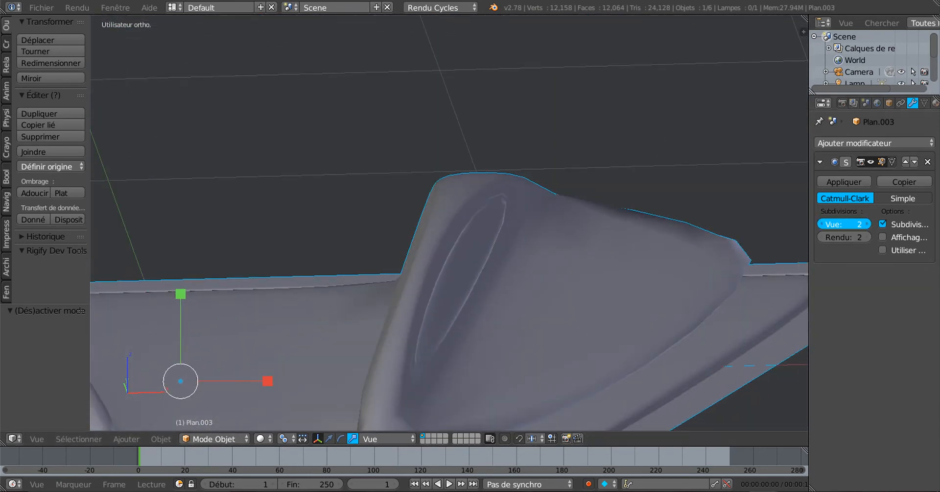
Step: Raise the subdivision modifier's viewport level to 4 and inspect the smoothed fin panels in Object Mode
click(867, 224)
click(868, 224)
middle_drag(517, 290, 655, 301)
key(Tab)
key(Tab)
scroll(496, 284, down, 3)
key(Tab)
Step: Select the two inset side faces of the opposite fin and view that fin from above, along its length
middle_drag(549, 341, 491, 340)
right_click(270, 323)
middle_drag(381, 307, 228, 304)
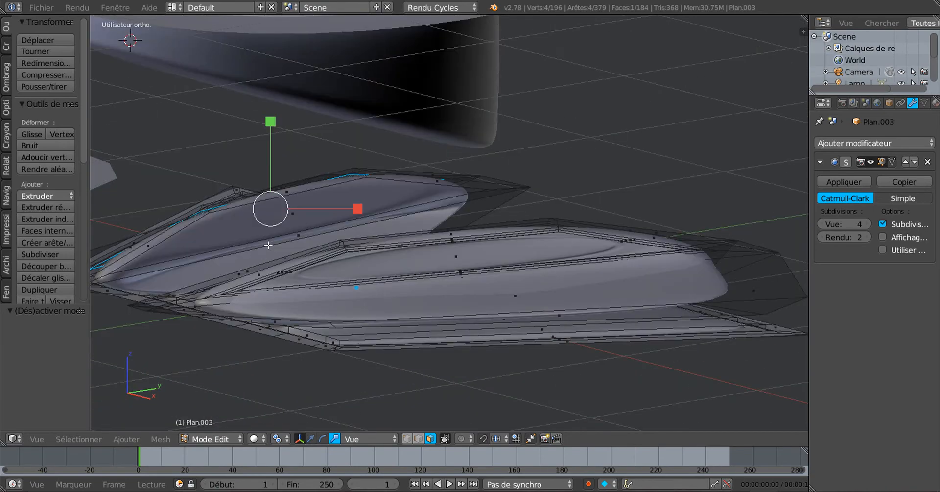
shift+right_click(296, 205)
middle_drag(374, 241, 410, 336)
middle_drag(378, 276, 611, 361)
key(KP_7)
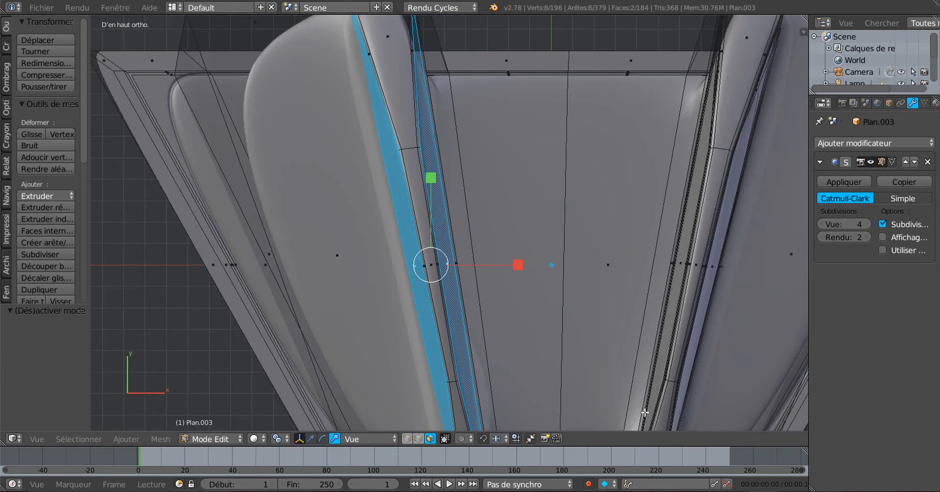
middle_drag(644, 407, 627, 413)
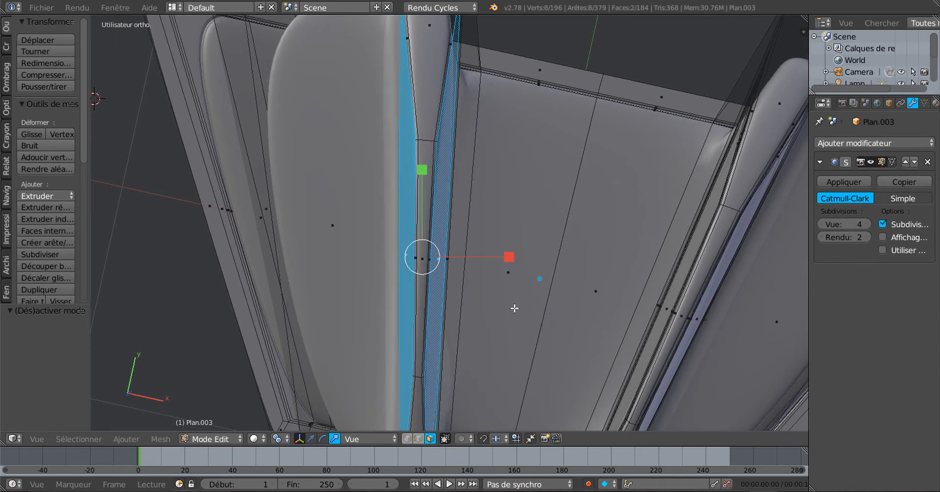
Step: Extrude the opposite fin's two selected faces in place and scale them along the view X axis by 0.892
key(e)
right_click(515, 311)
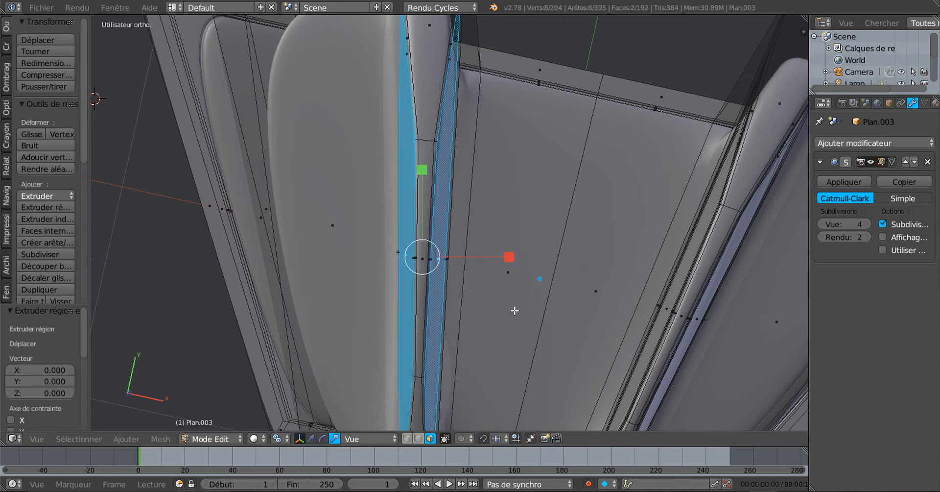
key(s)
key(x)
key(x)
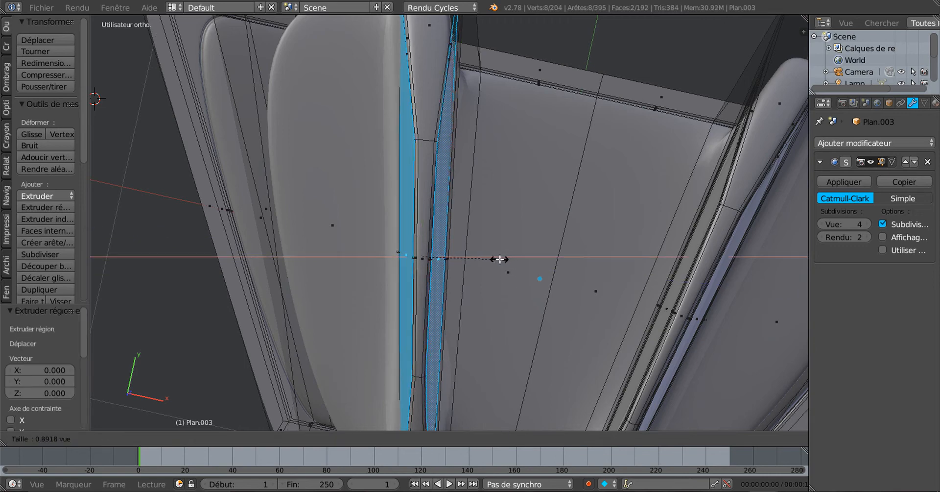
click(500, 259)
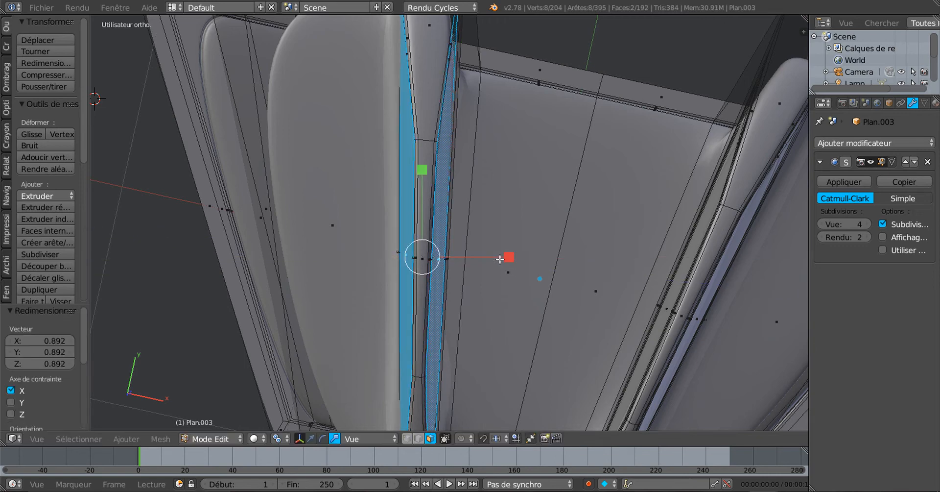
Step: Inset the opposite fin's two panel faces by 0.01 and extrude them in place without moving them
key(i)
click(520, 338)
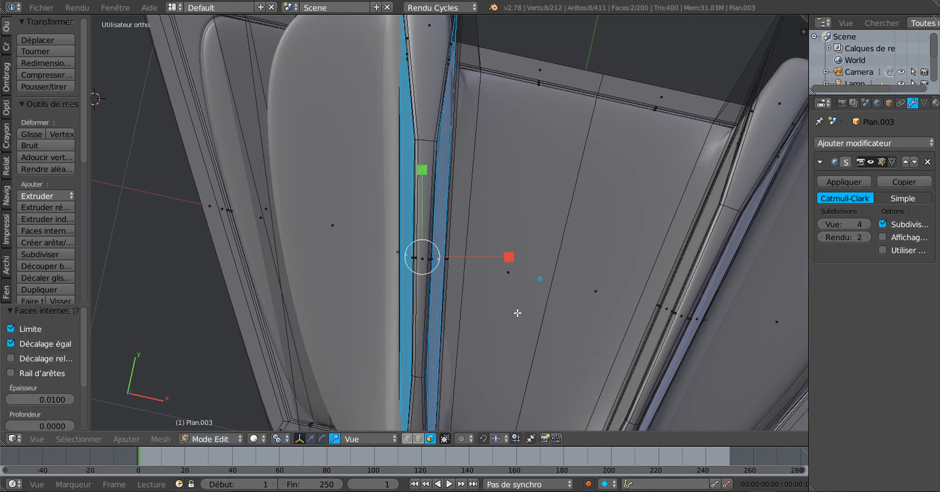
key(e)
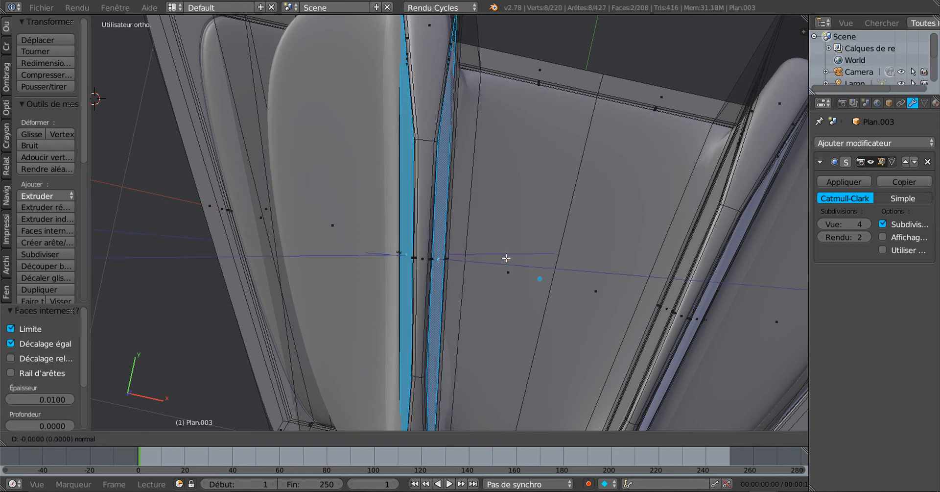
right_click(507, 258)
Step: Scale the opposite fin's extruded panel faces slightly outward along the view X axis and inspect both fins in Object Mode
key(s)
key(x)
key(x)
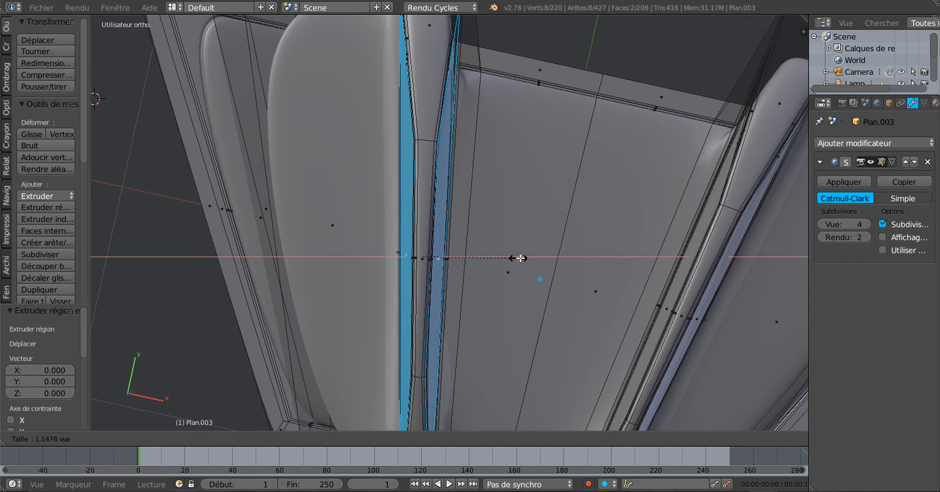
click(512, 259)
key(Tab)
middle_drag(473, 341, 491, 315)
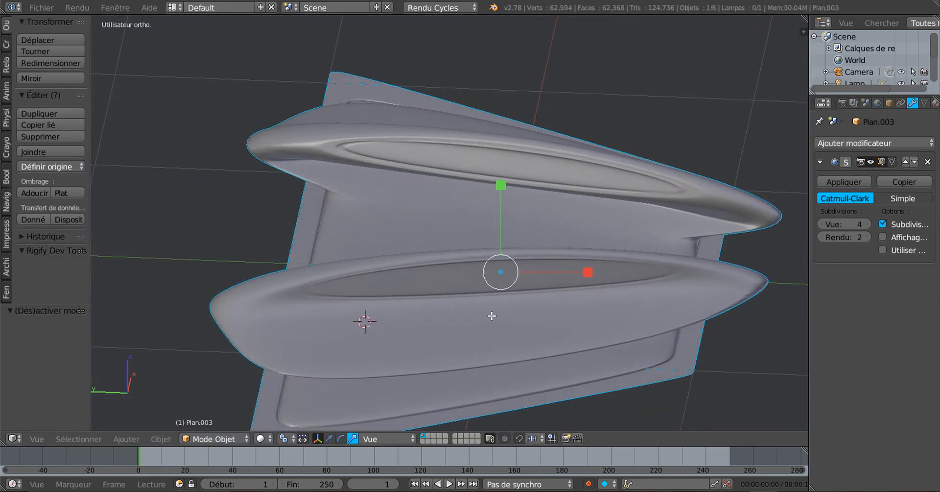
key(Tab)
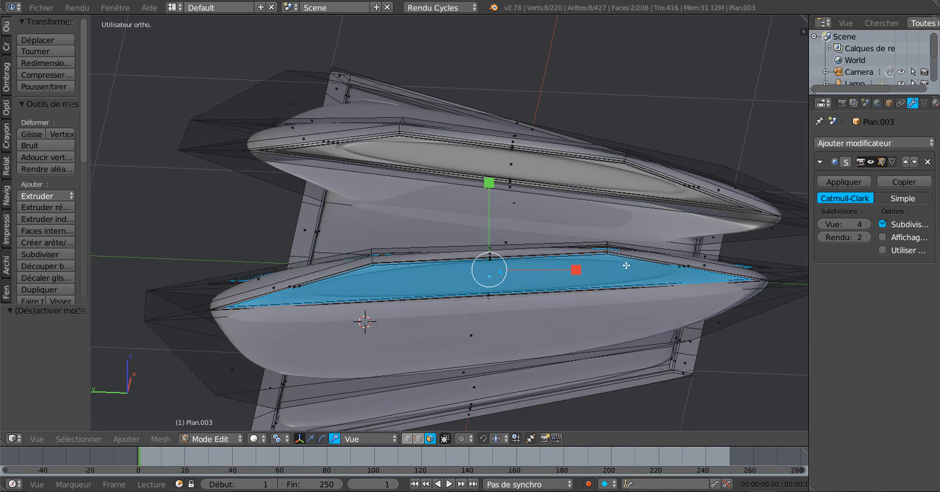
key(Tab)
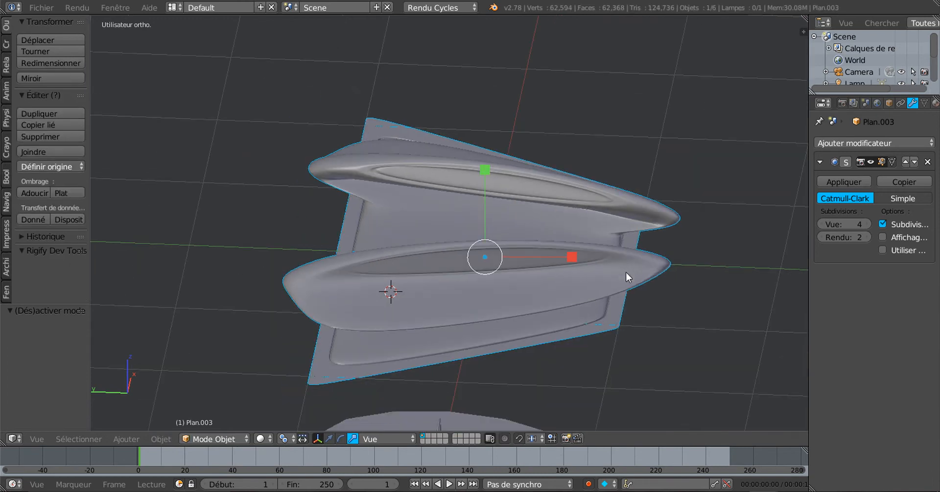
middle_drag(626, 272, 525, 295)
Step: Add two evenly spaced loop cuts lengthwise along the outer flank of the fin with the selected panels
key(Tab)
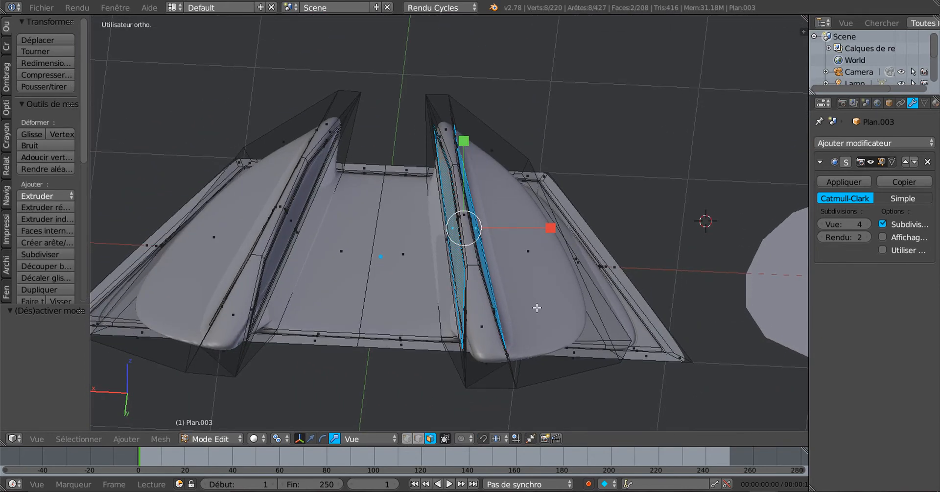
key(ctrl+r)
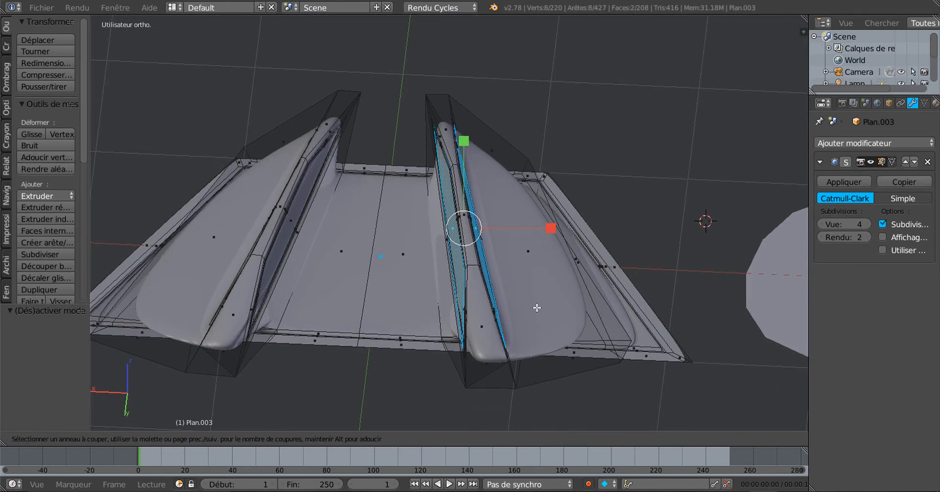
scroll(561, 370, up, 1)
click(561, 369)
right_click(561, 370)
Step: Add two evenly spaced loop cuts lengthwise along the other fin's outer flank, matching the first fin
middle_drag(296, 314, 327, 333)
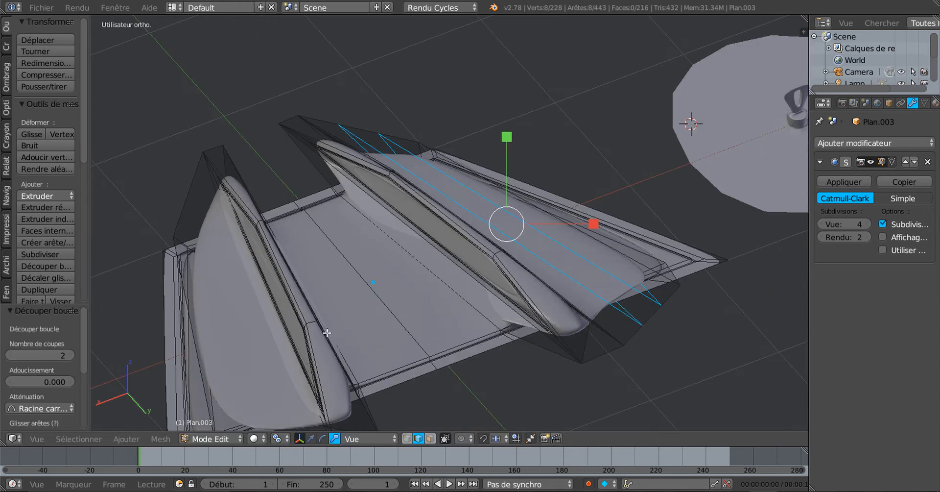
key(ctrl+r)
scroll(190, 195, up, 1)
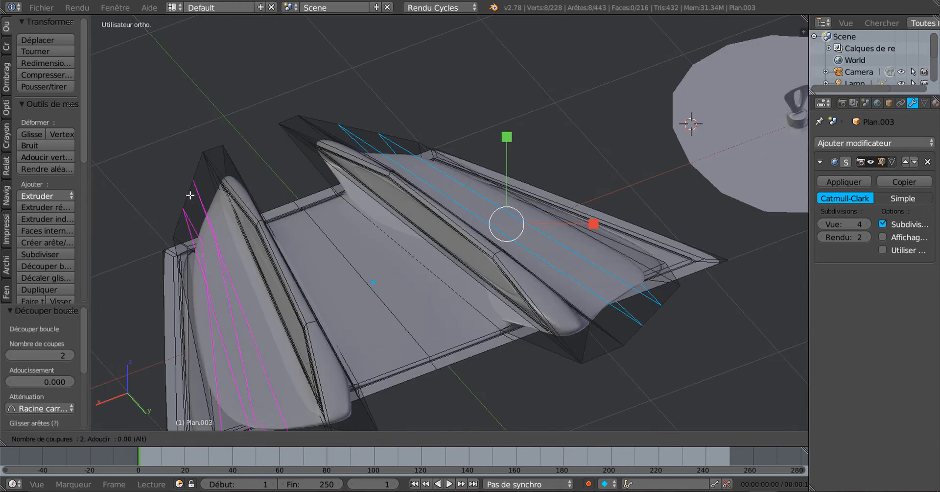
click(190, 195)
right_click(190, 195)
middle_drag(190, 195, 516, 254)
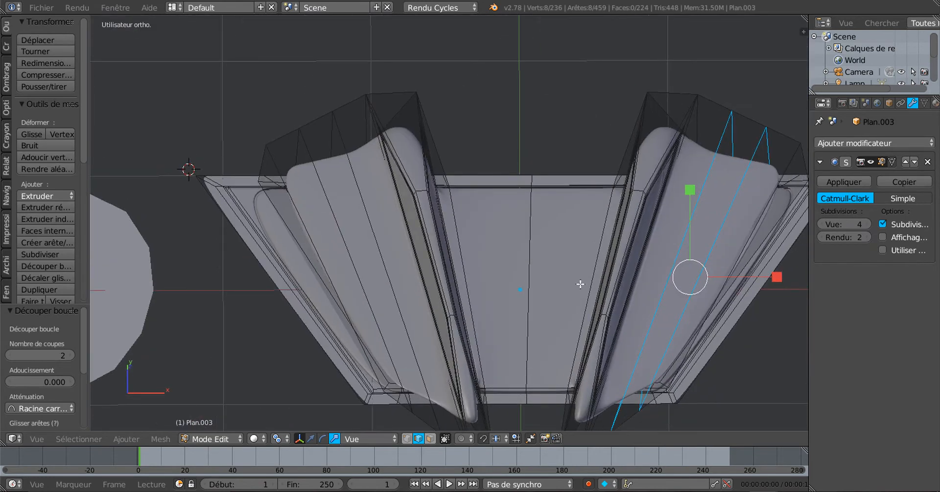
Step: Select the middle lengthwise flank face on both fins in face mode and try insetting the pair
shift+middle_drag(605, 286, 538, 257)
click(431, 438)
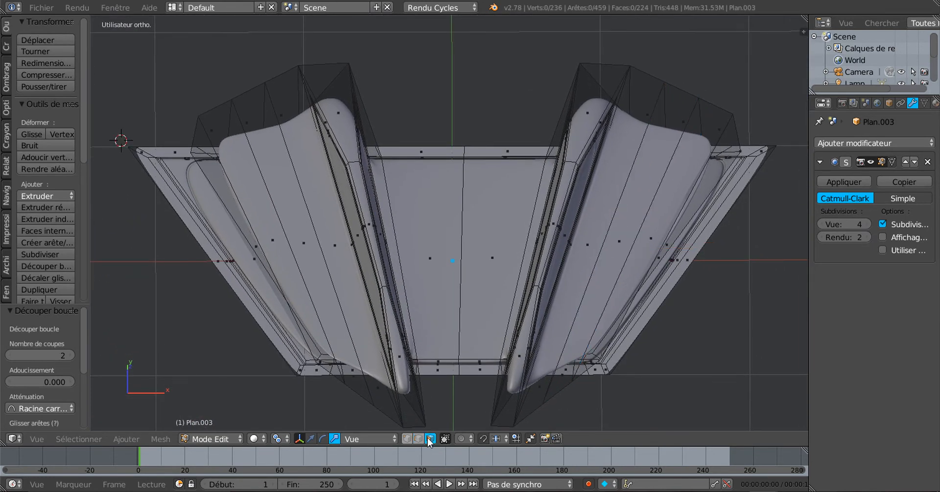
right_click(627, 224)
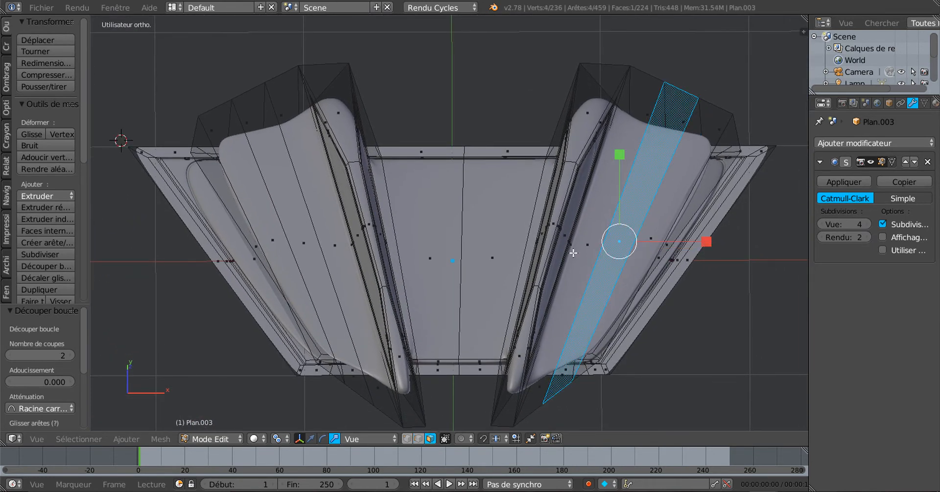
shift+right_click(308, 263)
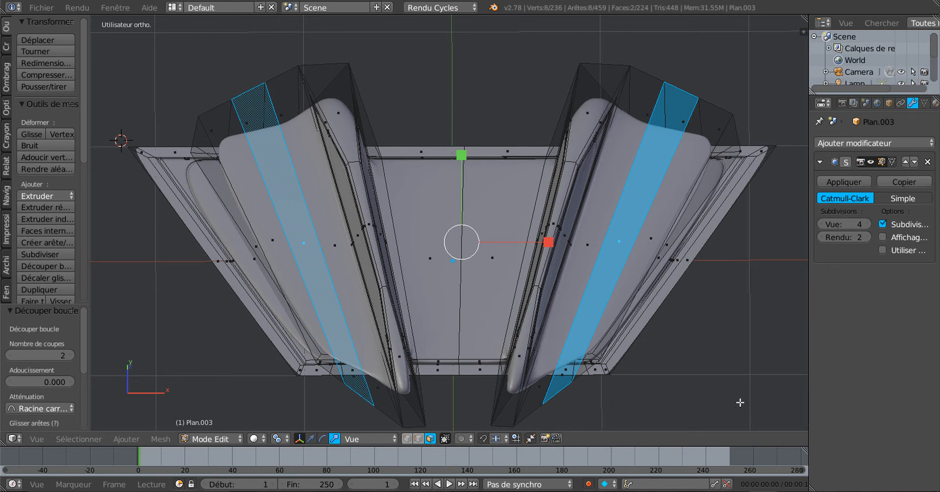
key(i)
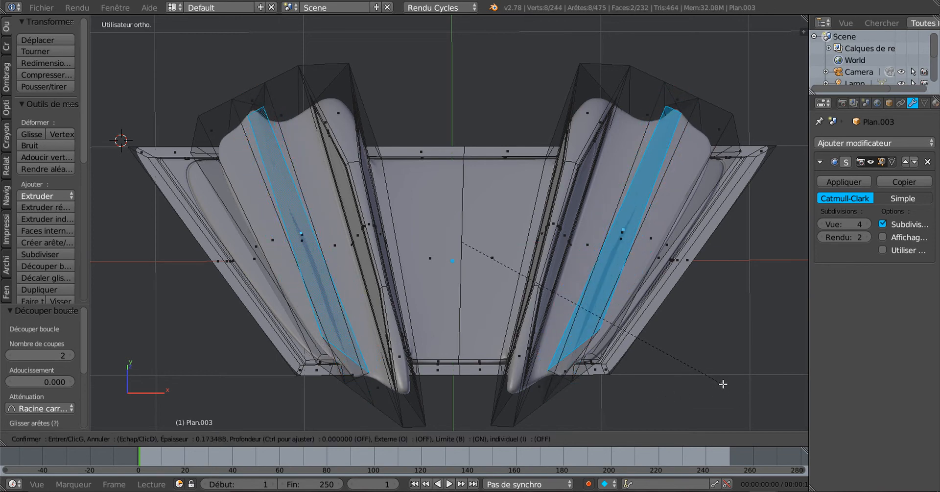
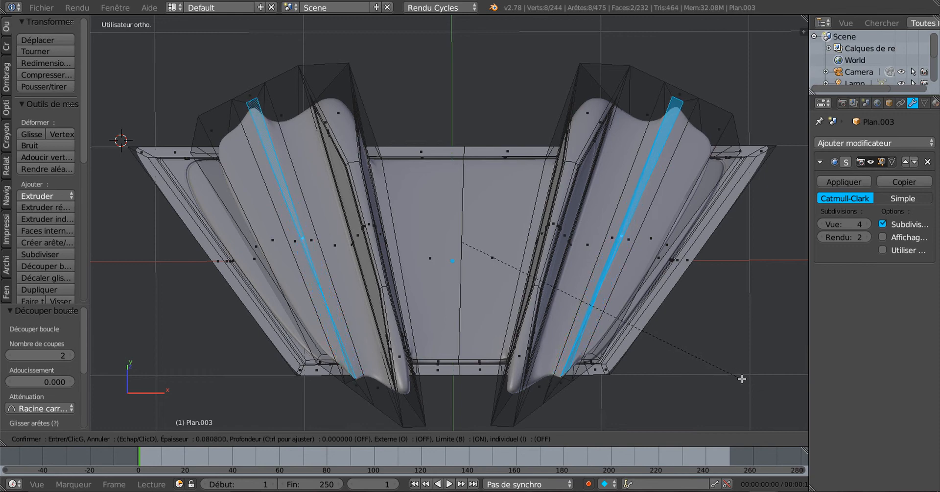
key(Escape)
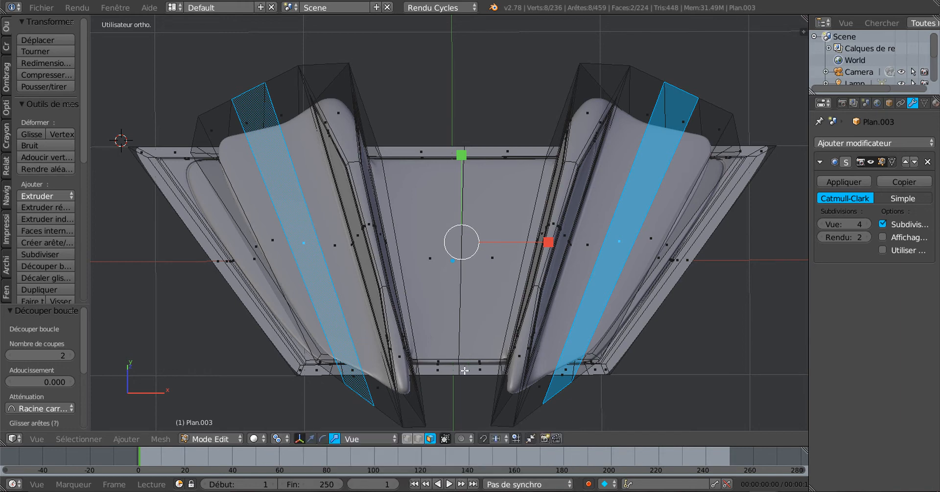
Step: Try scaling the two selected flank faces closer together along the X axis and preview the shape in Object Mode
key(s)
key(x)
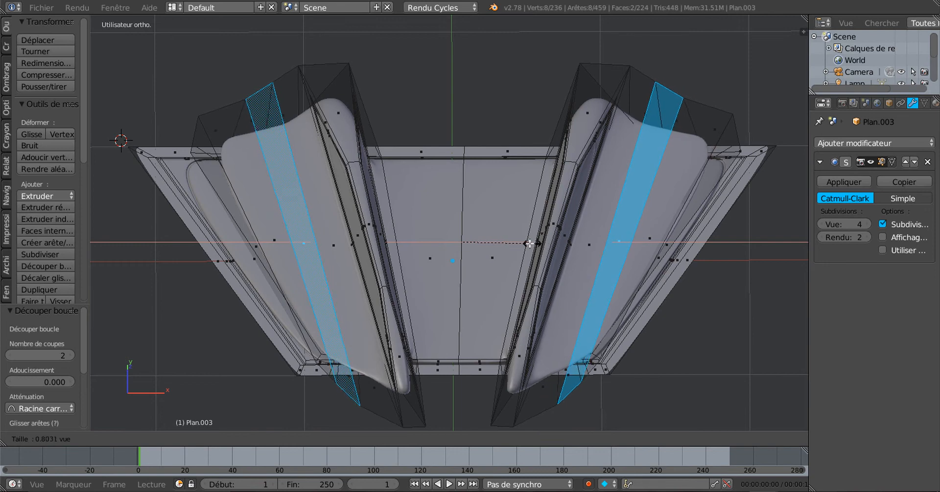
click(517, 245)
key(Tab)
middle_drag(522, 275, 519, 322)
key(Tab)
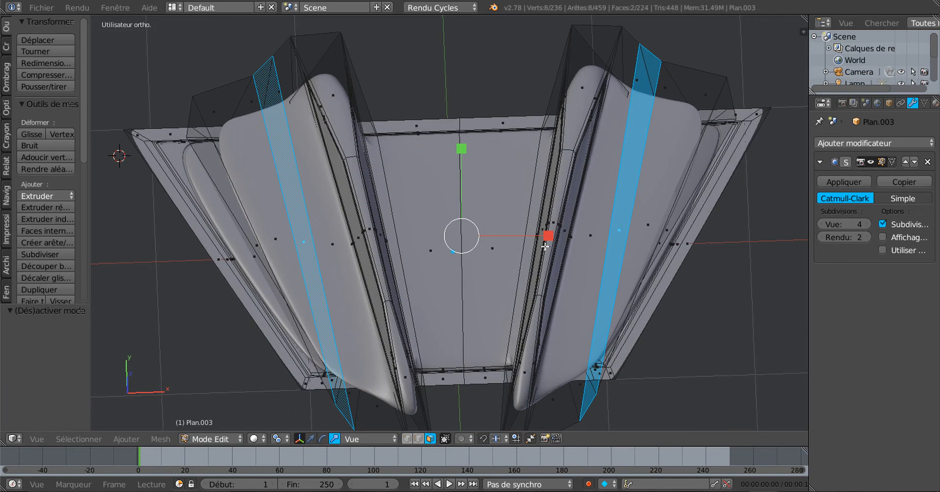
Step: Scale the two flank faces further inward along X, compare in Object Mode, and undo both scalings
drag(545, 236, 511, 245)
key(Tab)
middle_drag(501, 310, 514, 269)
key(Tab)
key(Tab)
key(Tab)
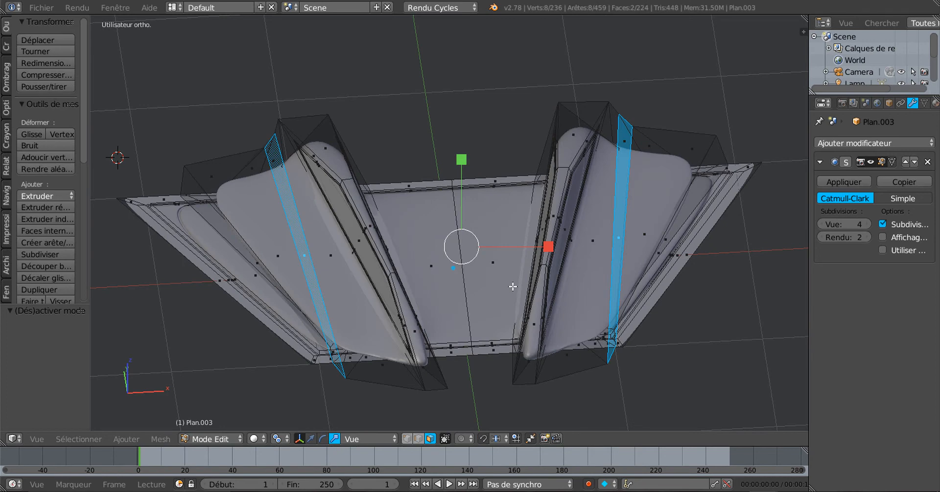
key(ctrl+z)
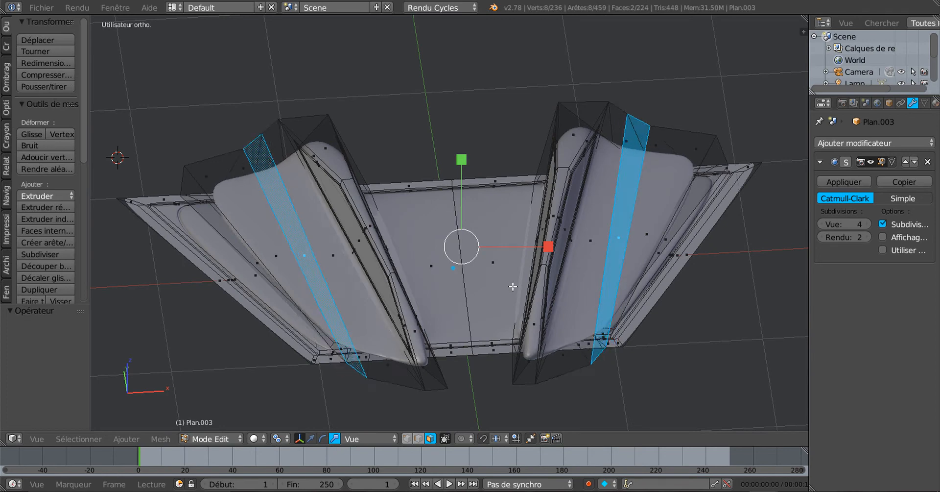
key(ctrl+z)
Step: Raise the two selected flank faces along the view Y axis by 0.629 and another 0.148 with the move manipulator
middle_drag(512, 287, 476, 363)
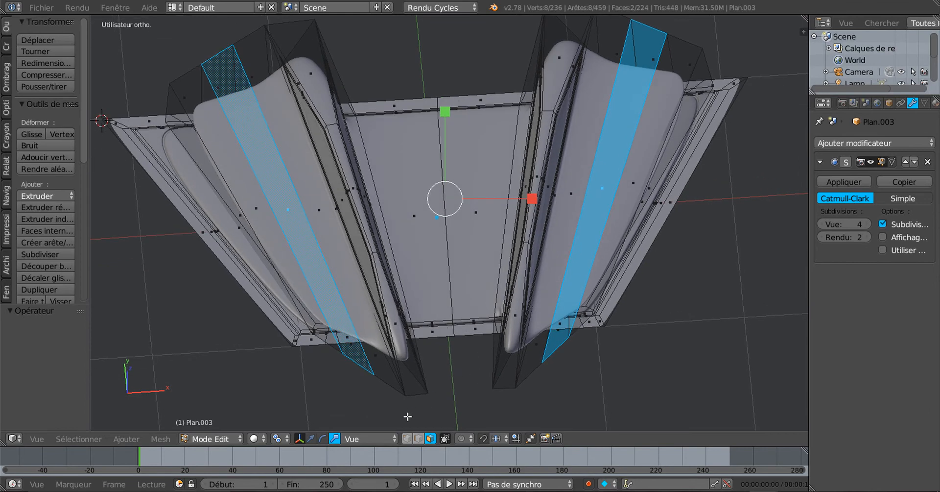
key(KP_1)
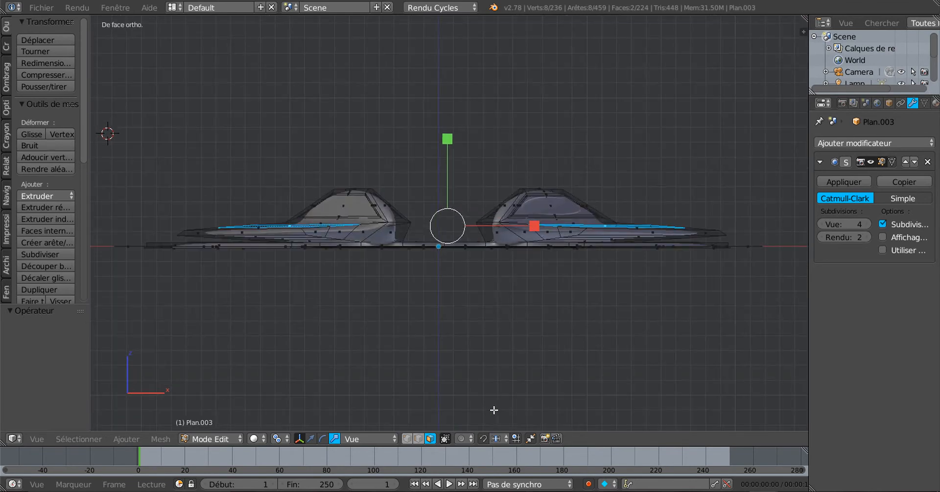
key(KP_6)
key(KP_6)
key(KP_1)
middle_drag(528, 325, 536, 375)
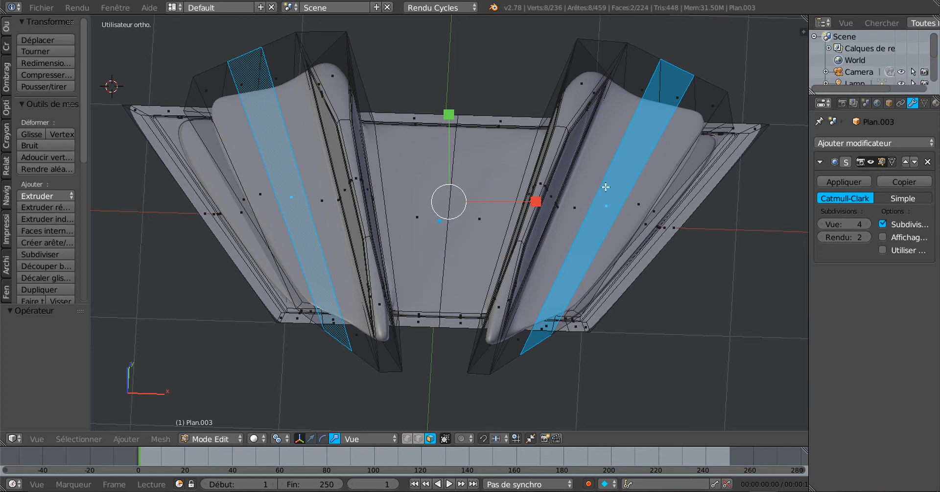
middle_drag(595, 245, 595, 222)
click(312, 439)
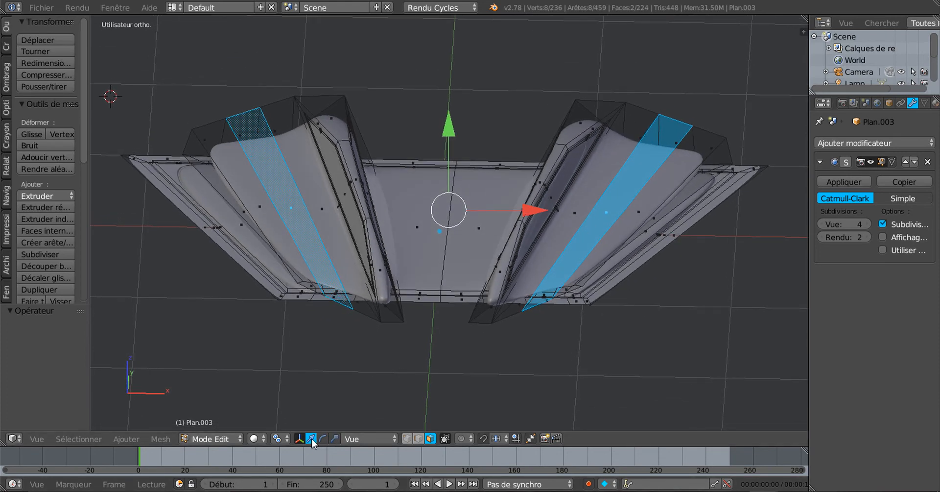
drag(449, 129, 448, 34)
scroll(467, 162, down, 2)
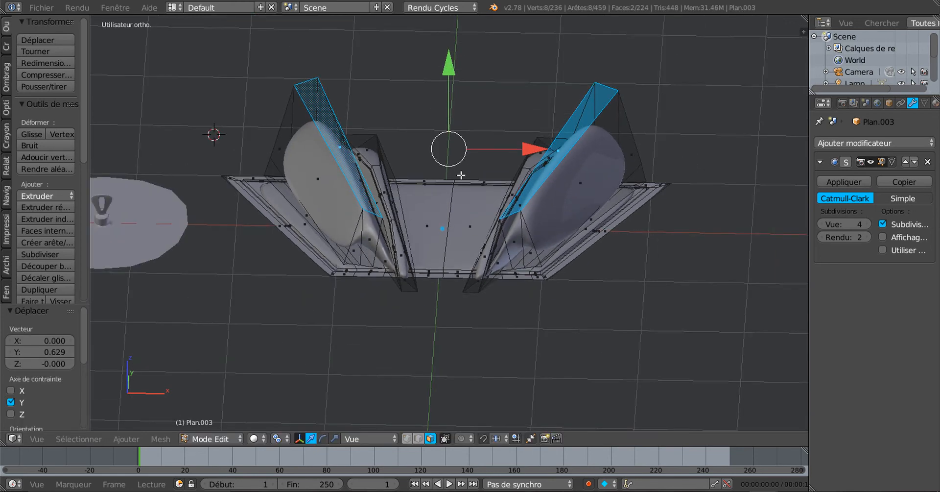
middle_drag(448, 218, 446, 124)
drag(456, 84, 455, 72)
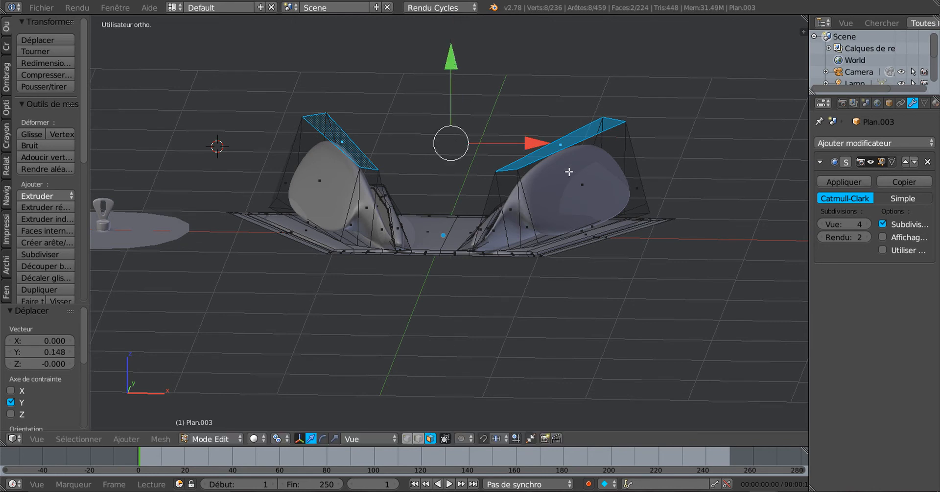
key(ctrl+r)
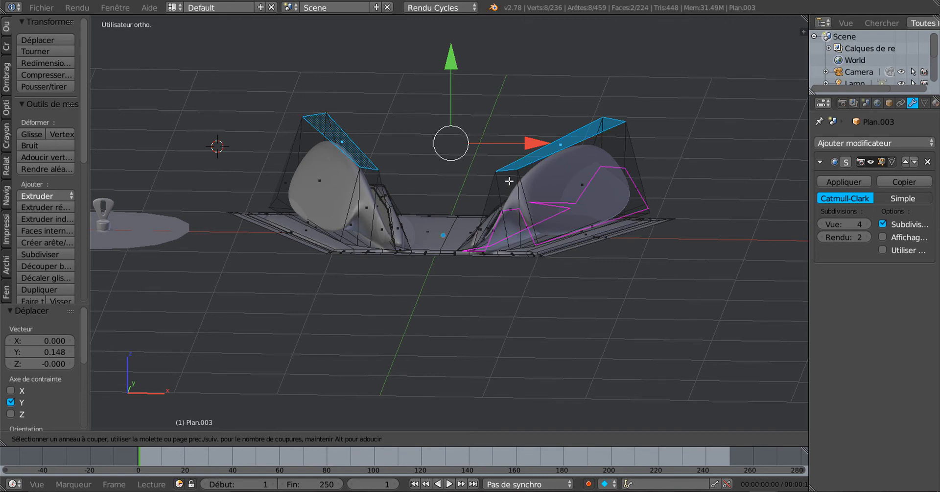
key(Escape)
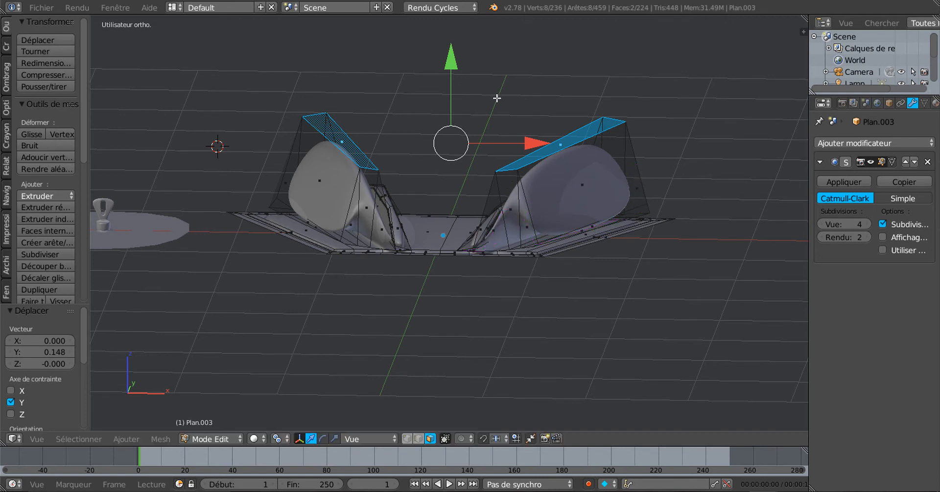
Step: Lower the two flank faces along the view Y axis by 0.661 and another 0.024
drag(455, 63, 468, 131)
scroll(468, 140, up, 1)
middle_drag(469, 152, 470, 165)
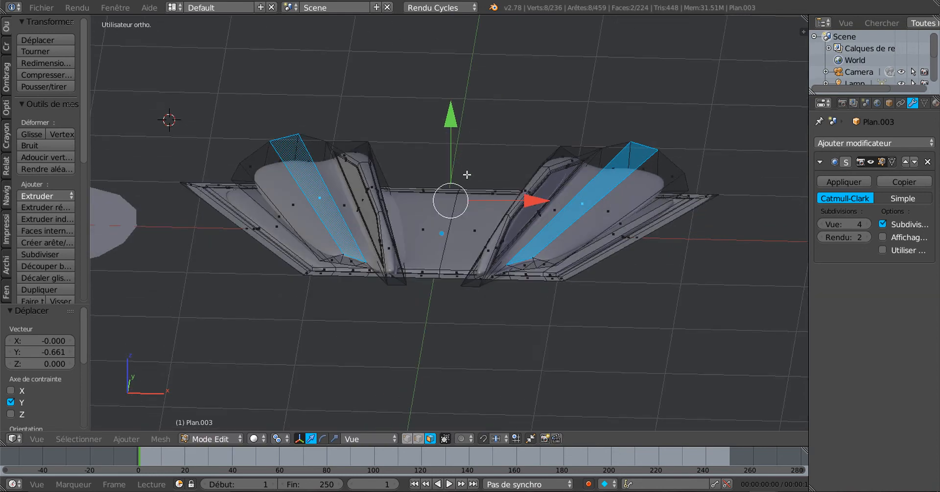
drag(448, 116, 474, 164)
middle_drag(474, 164, 484, 181)
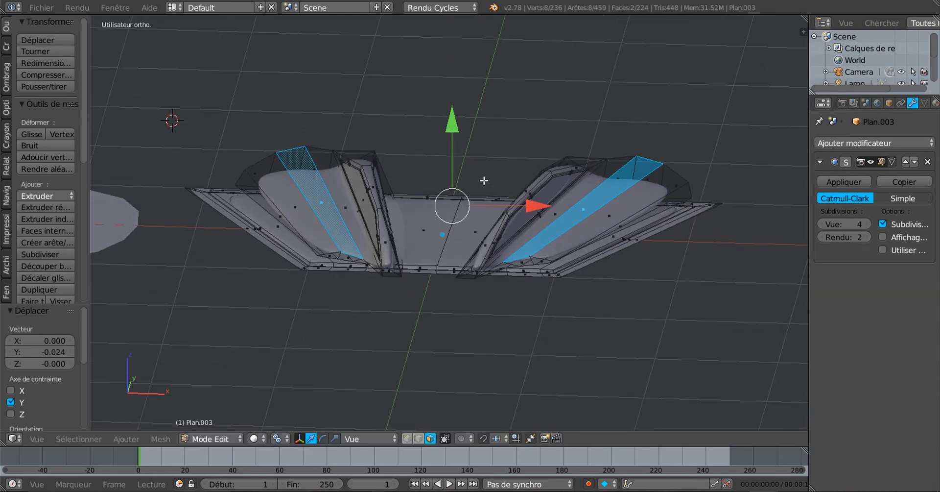
Step: Extrude the two flank faces in place and raise them 0.038 along the view Y axis
key(e)
key(Escape)
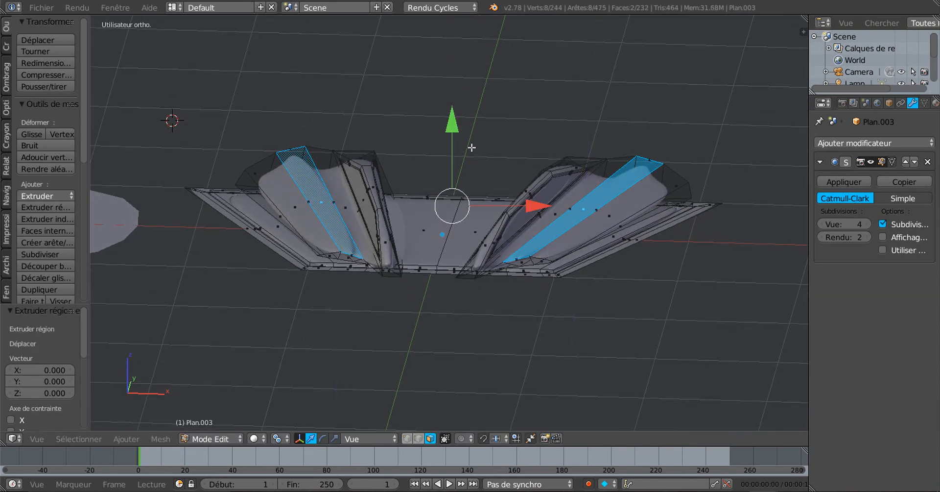
drag(452, 125, 451, 121)
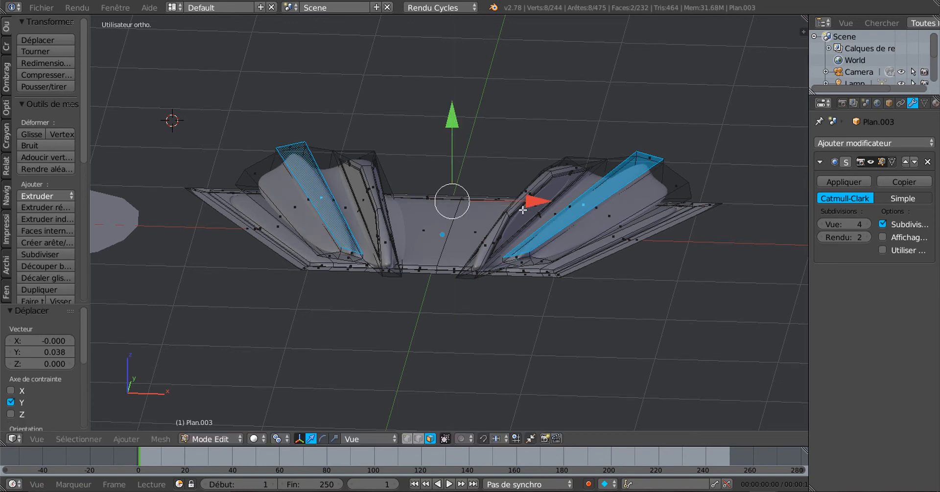
middle_drag(524, 210, 522, 230)
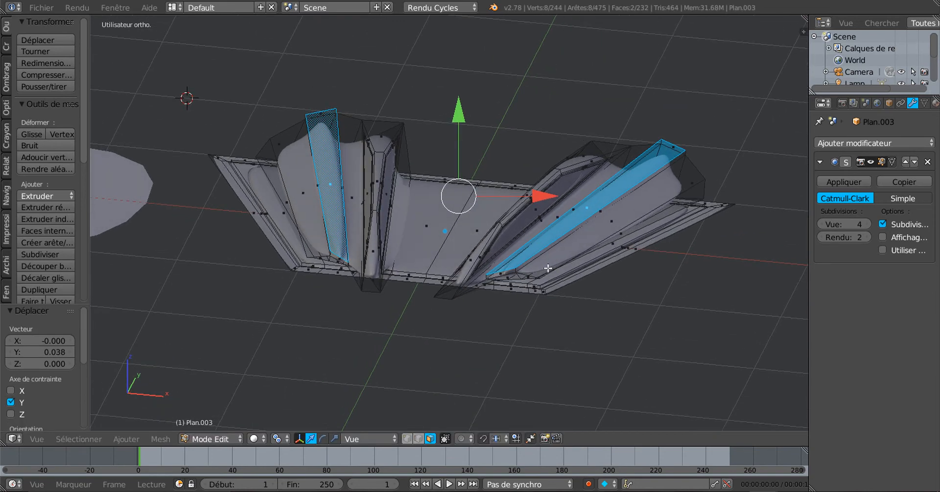
middle_drag(548, 268, 568, 247)
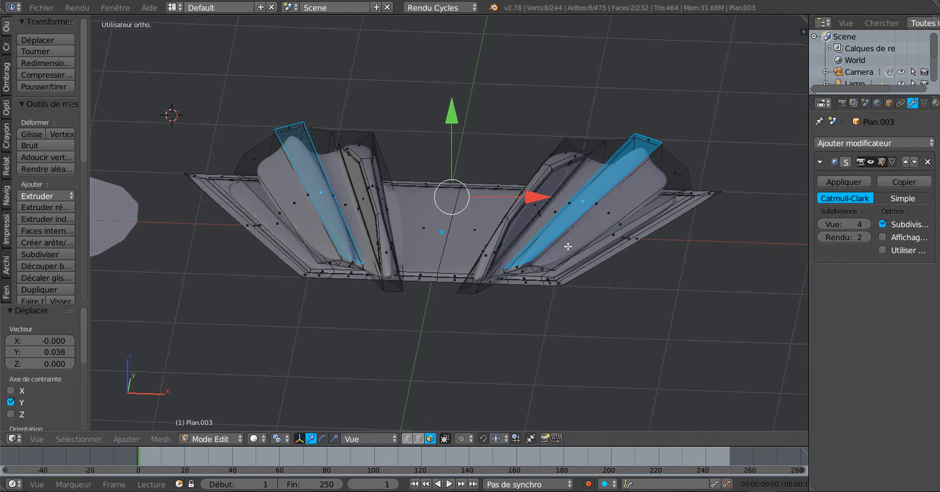
Step: Extrude both strip faces again and raise them 0.522 along the view Y axis to form tall blades
key(e)
right_click(523, 196)
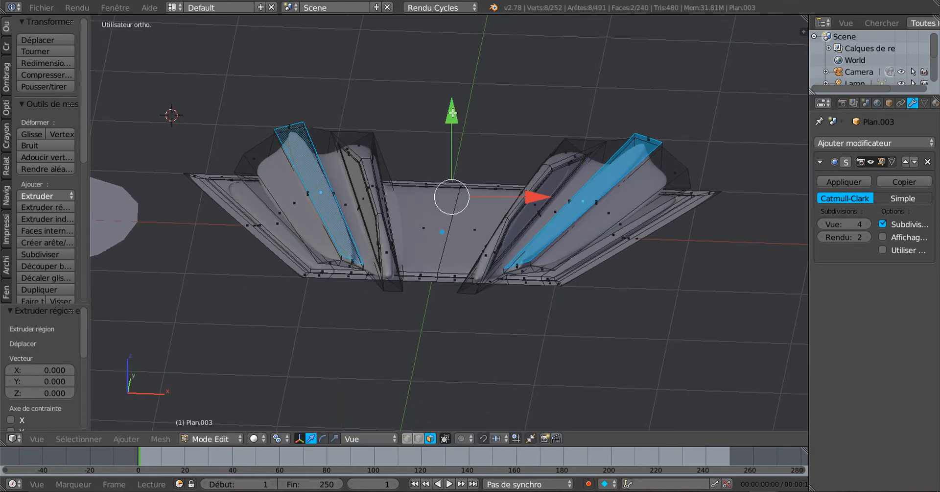
drag(452, 113, 454, 49)
middle_drag(552, 237, 555, 212)
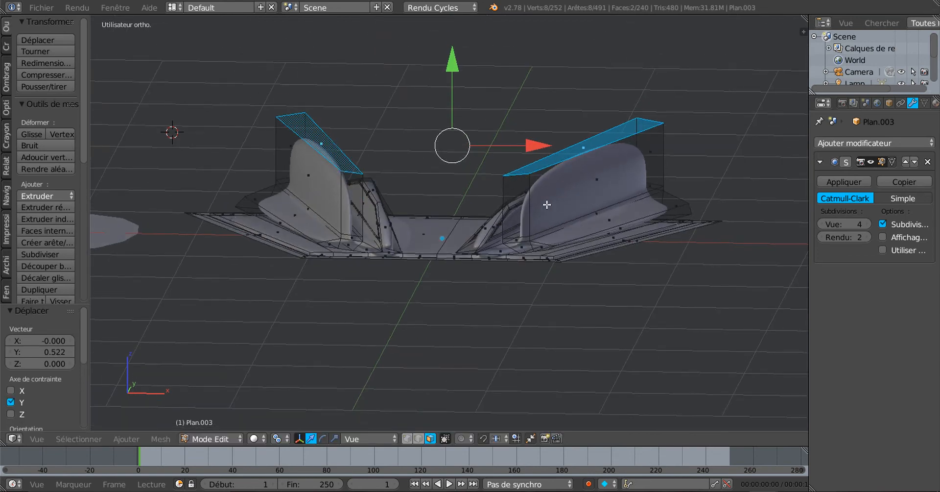
Step: Add a single loop cut around each tall blade and slide it close to the blade's upper edge
key(ctrl+r)
click(526, 197)
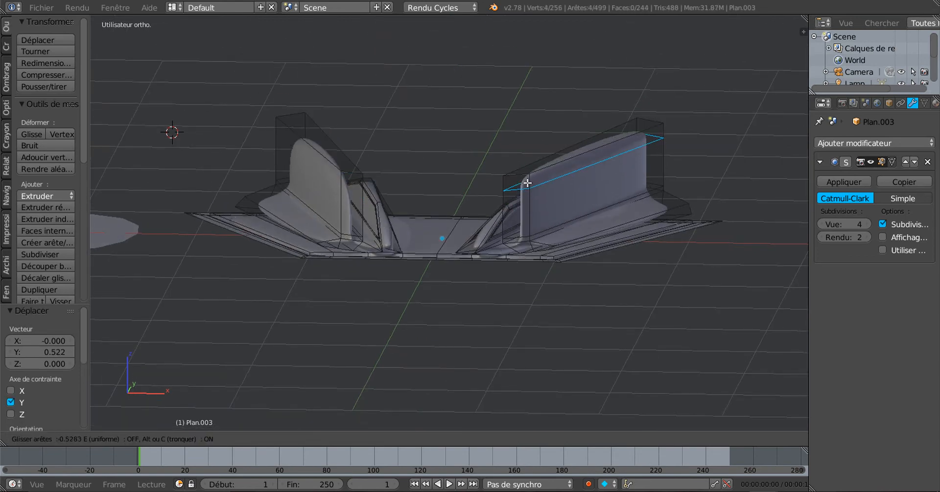
click(529, 174)
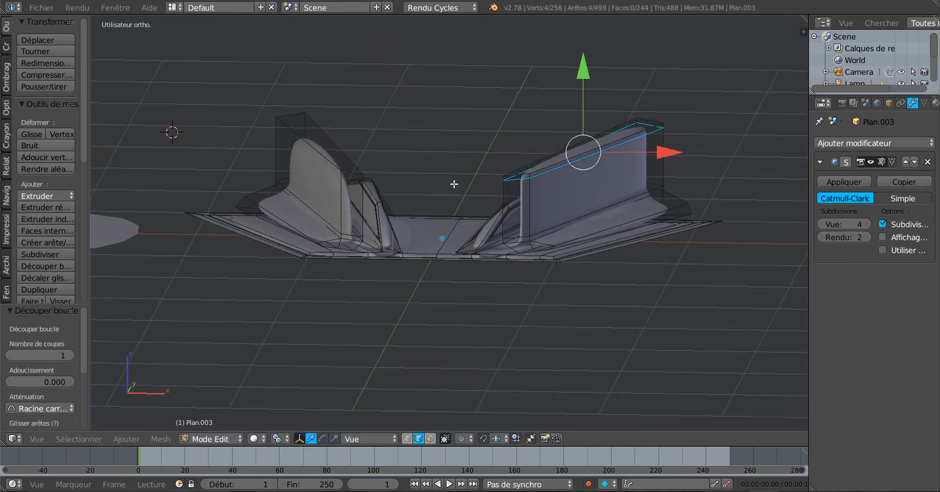
key(ctrl+r)
click(343, 183)
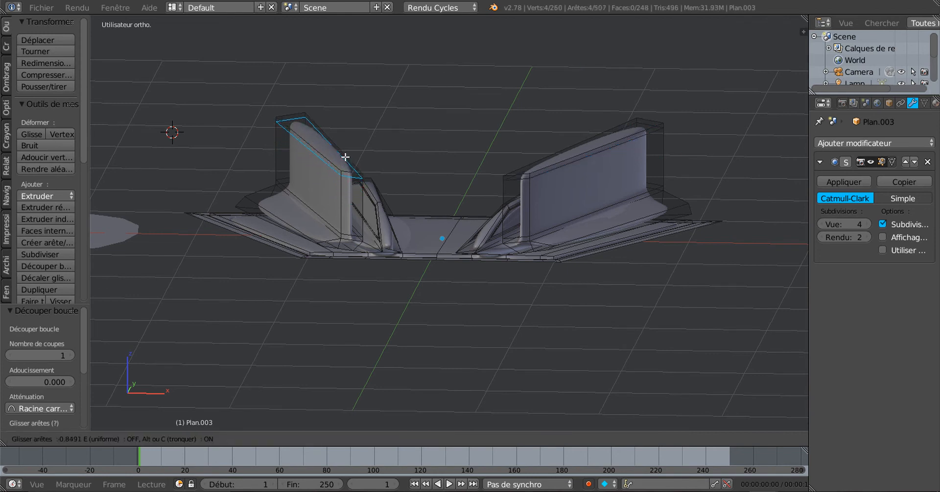
click(344, 158)
Step: Select both edge loops at the top of each blade and scale them together uniformly to 0.364
shift+right_click(548, 163)
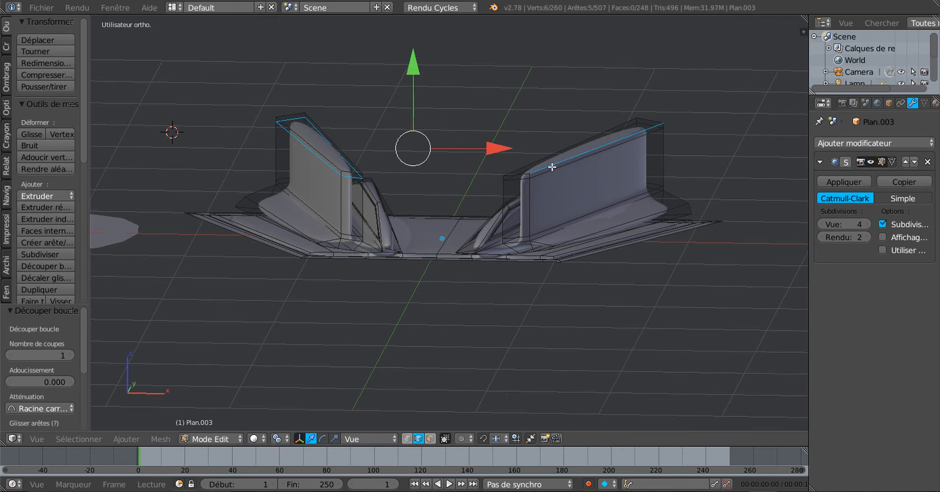
alt+shift+right_click(549, 164)
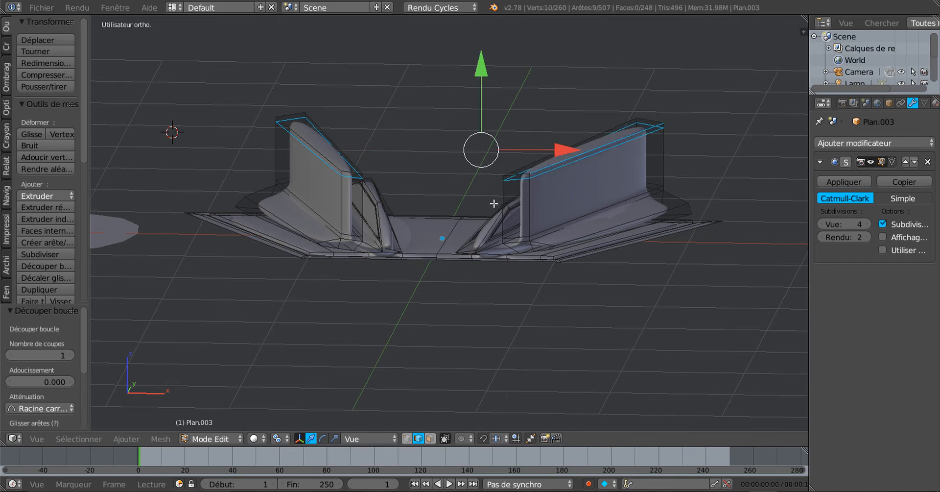
middle_drag(495, 201, 512, 259)
scroll(512, 259, up, 2)
shift+right_click(569, 203)
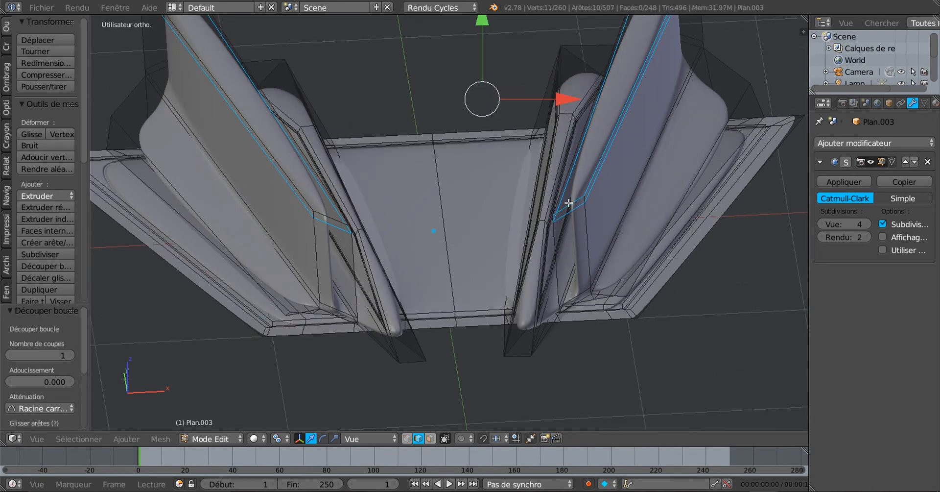
middle_drag(553, 237, 602, 231)
alt+shift+right_click(592, 150)
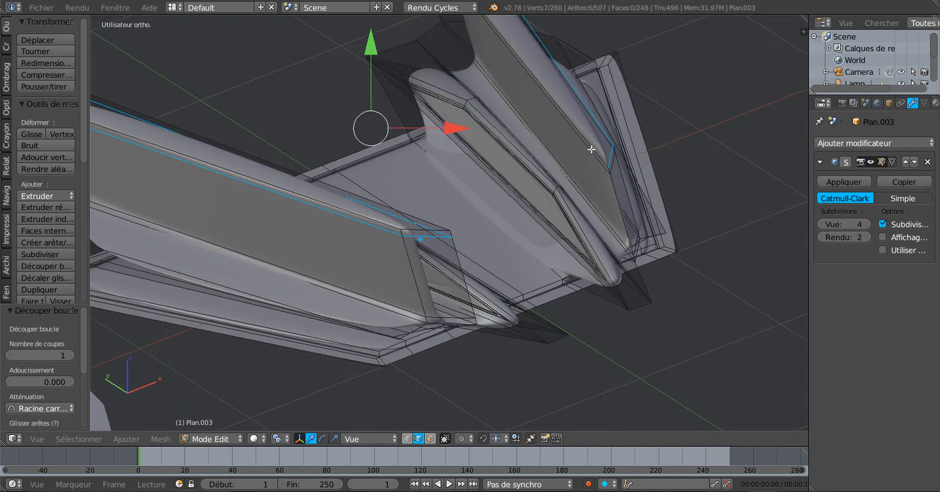
alt+shift+right_click(592, 148)
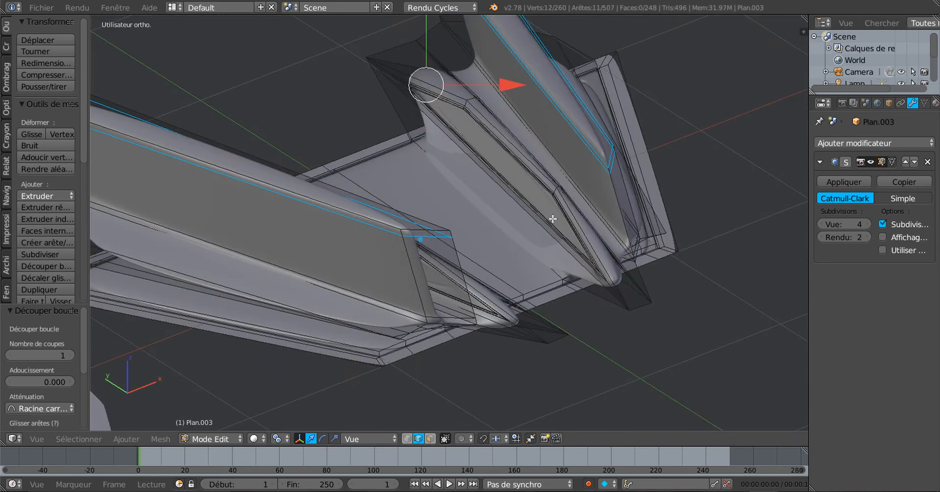
middle_drag(553, 219, 458, 198)
shift+right_click(359, 181)
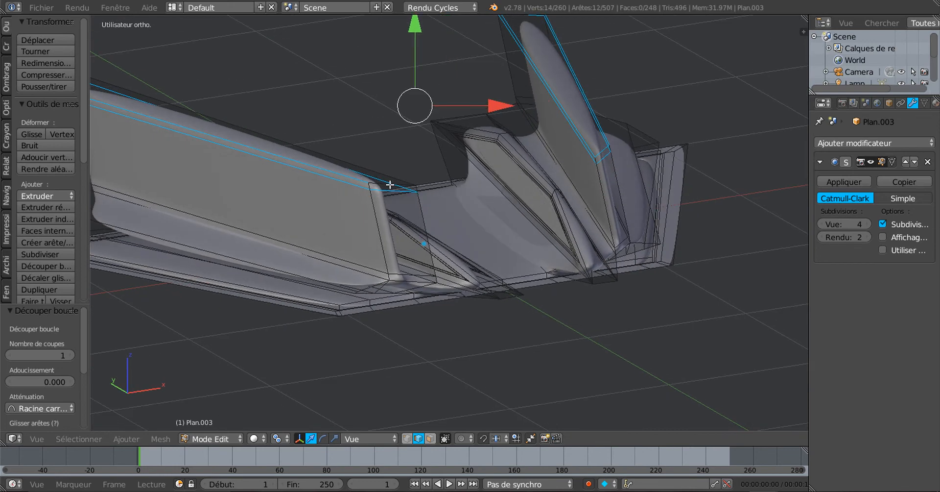
shift+right_click(392, 186)
middle_drag(414, 204, 485, 227)
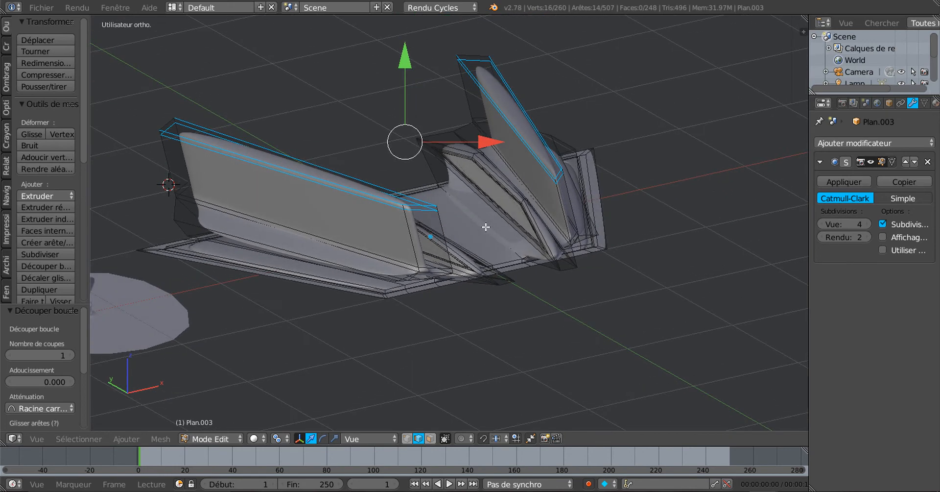
shift+right_click(171, 119)
middle_drag(759, 218, 637, 328)
shift+right_click(745, 190)
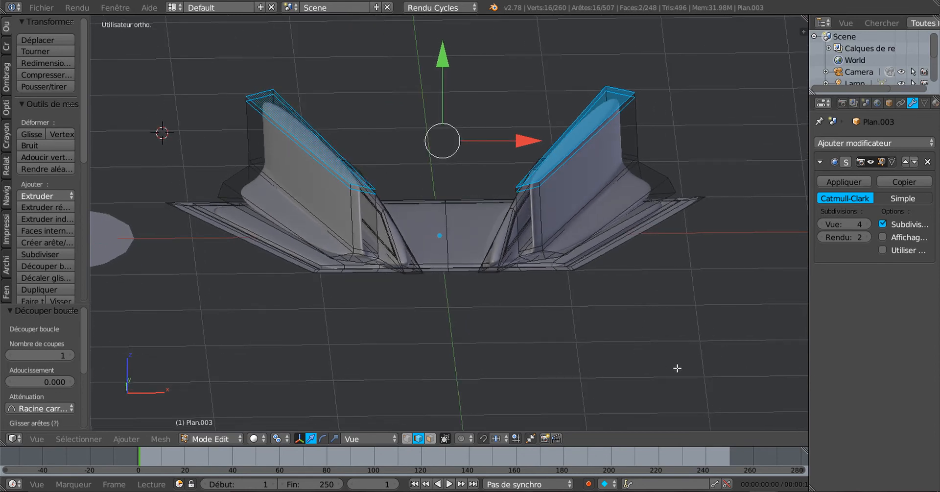
key(s)
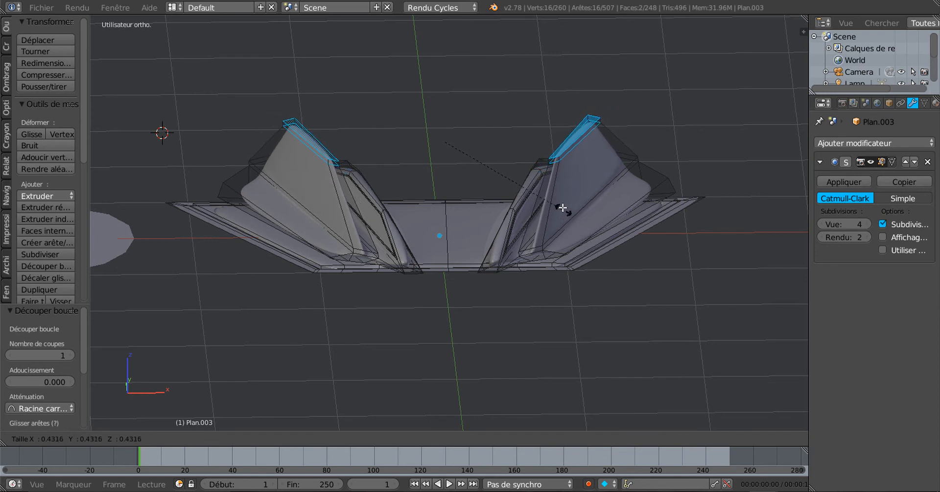
click(549, 195)
Step: Switch the transform orientation to Global and stretch both blade tops along the Y axis by 1.984
middle_drag(550, 195, 420, 338)
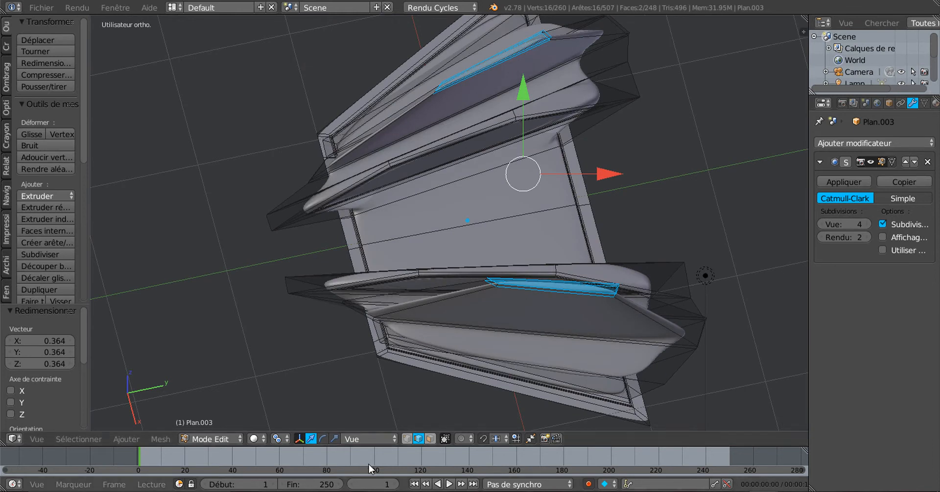
click(365, 438)
click(363, 422)
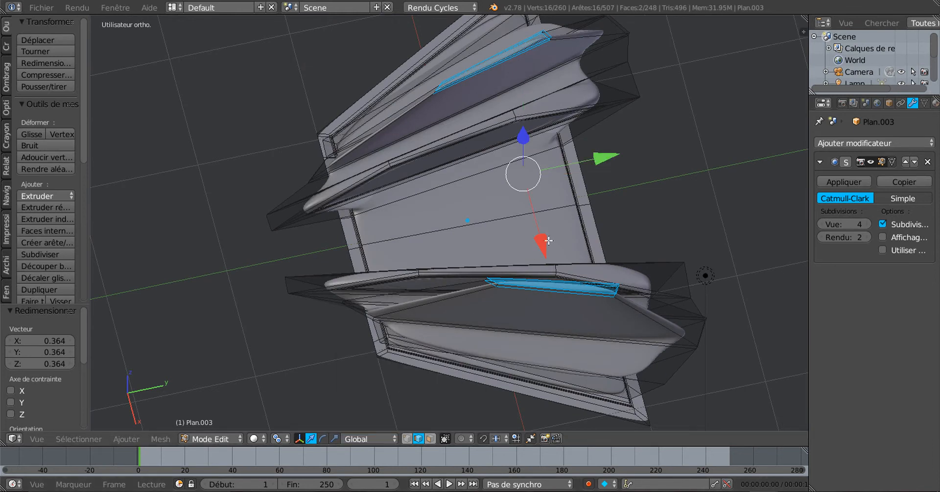
click(335, 437)
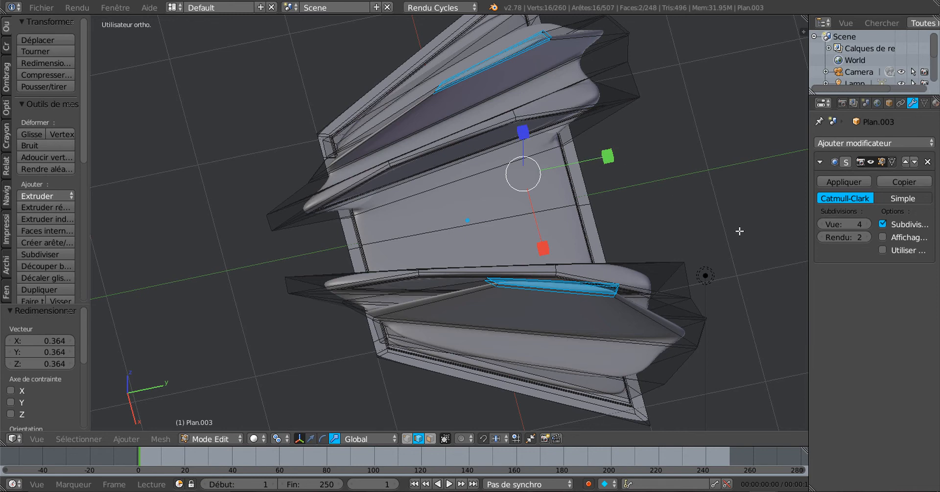
key(KP_7)
scroll(706, 216, down, 2)
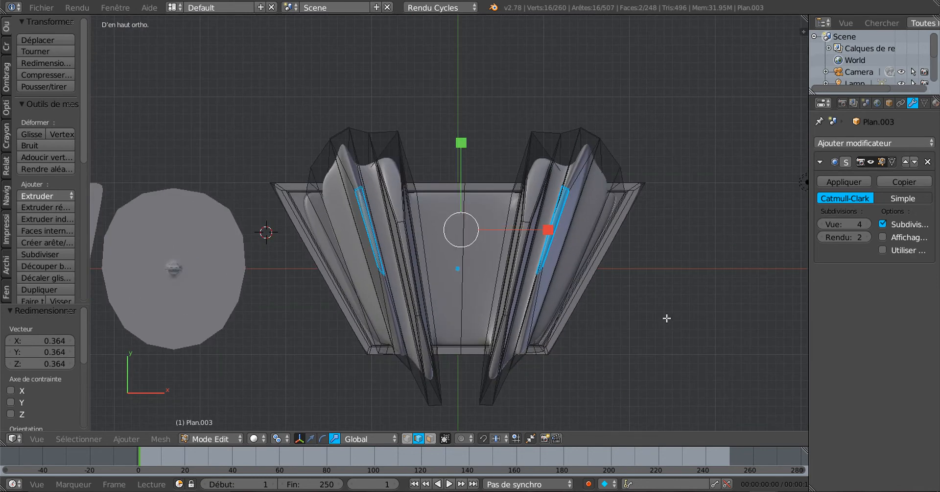
drag(463, 135, 468, 47)
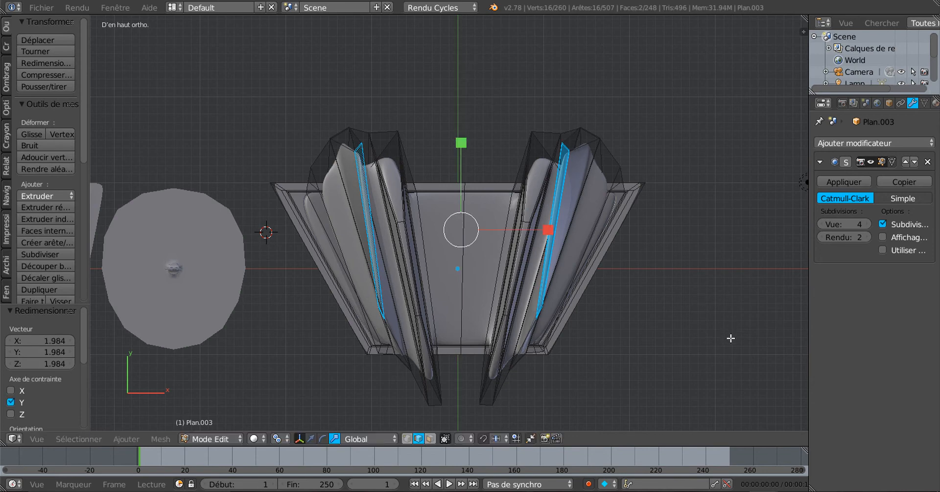
key(s)
key(Escape)
Step: Try lowering both blade tops by 0.320 along the global Z axis, and undo the move
key(Tab)
middle_drag(625, 319, 638, 271)
scroll(638, 270, up, 1)
key(Tab)
middle_drag(561, 298, 514, 322)
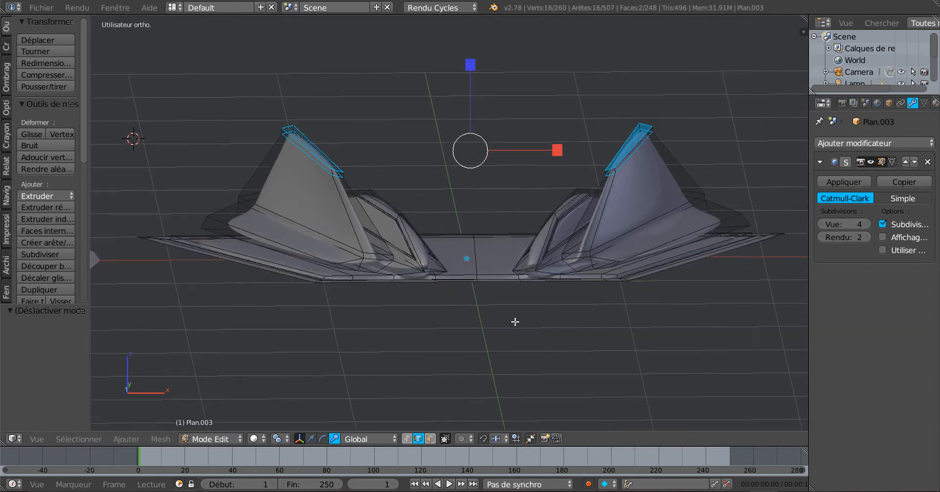
click(311, 438)
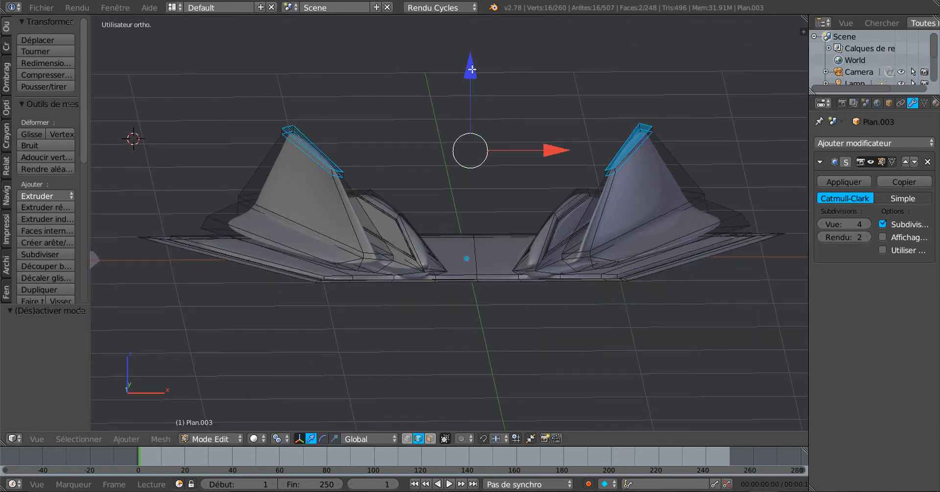
drag(471, 69, 484, 164)
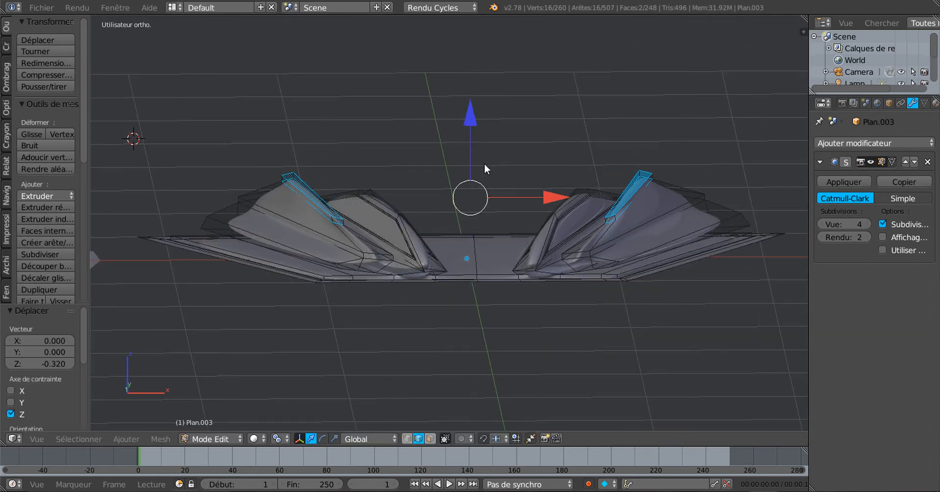
key(Tab)
middle_drag(484, 165, 504, 247)
key(Tab)
key(ctrl+z)
key(ctrl+z)
Step: Select the edge loop just below the top of each blade and lower both loops 0.421 along Z
scroll(565, 241, up, 2)
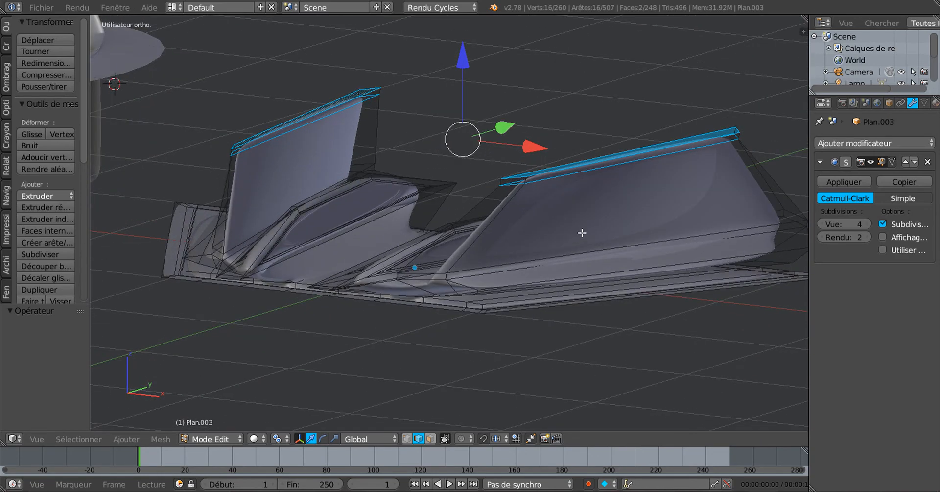
alt+right_click(580, 176)
middle_drag(565, 210, 364, 175)
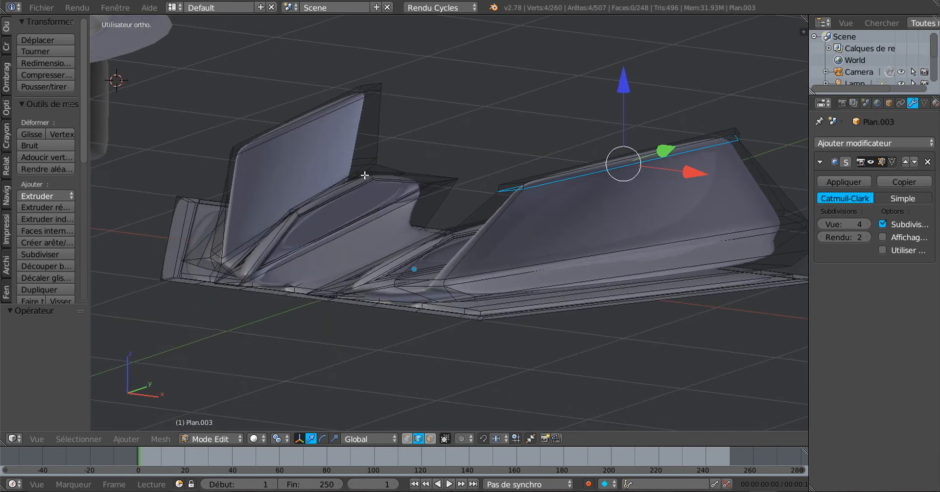
alt+shift+right_click(301, 133)
middle_drag(492, 197, 499, 124)
drag(476, 58, 489, 129)
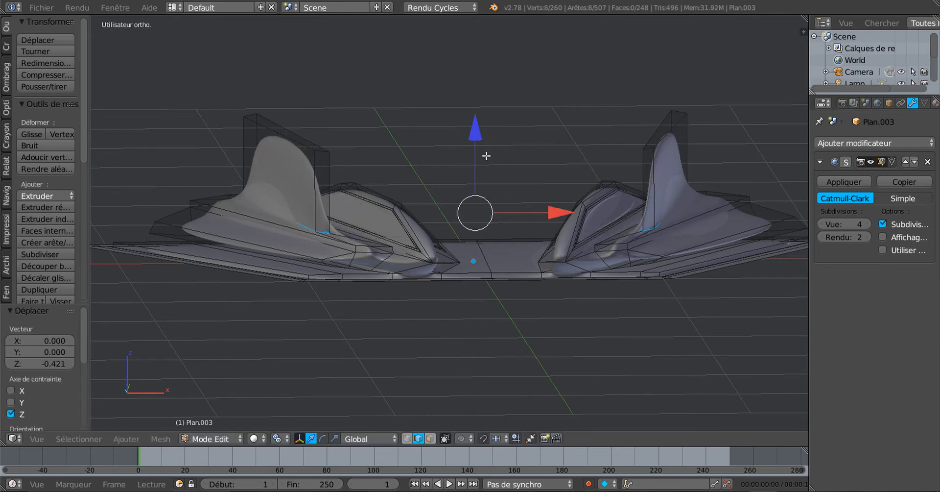
key(Tab)
middle_drag(489, 158, 492, 248)
key(Tab)
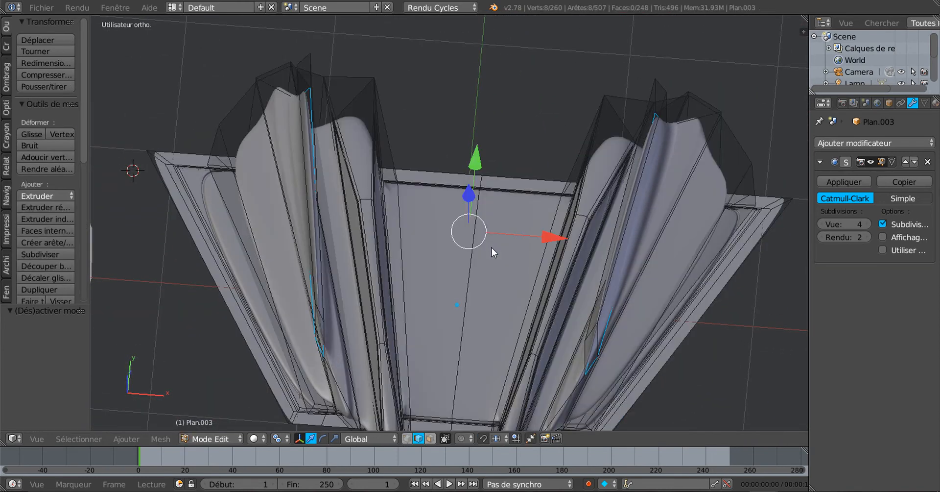
Step: Rotate the right blade's top face about 7.6 degrees in top view and shift it 0.040 along X
middle_drag(510, 216, 516, 191)
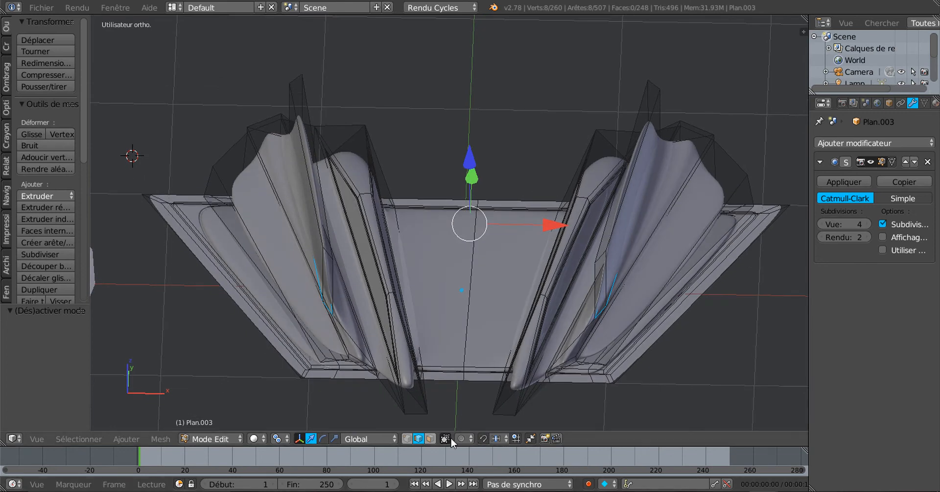
click(431, 438)
right_click(604, 174)
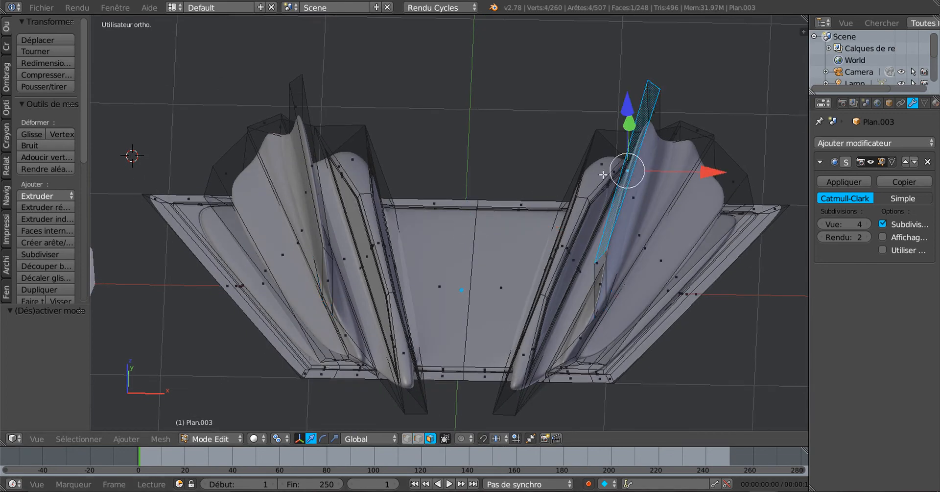
key(KP_7)
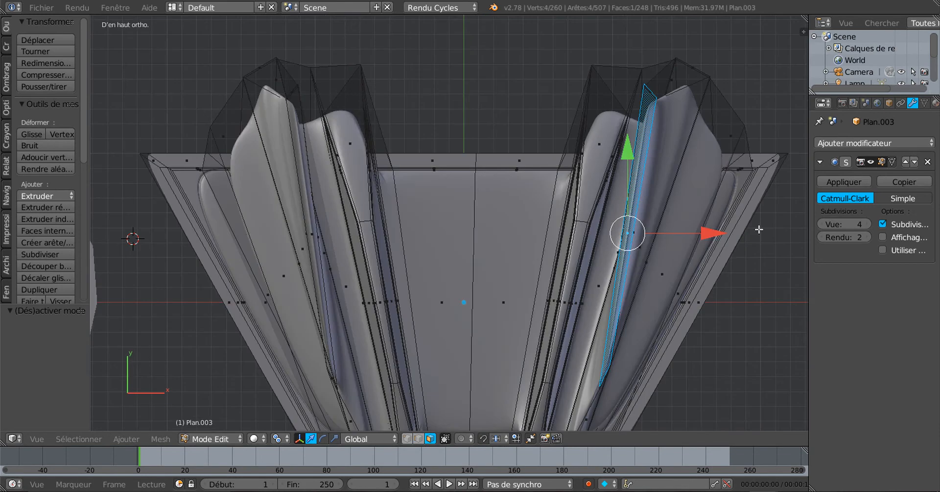
key(r)
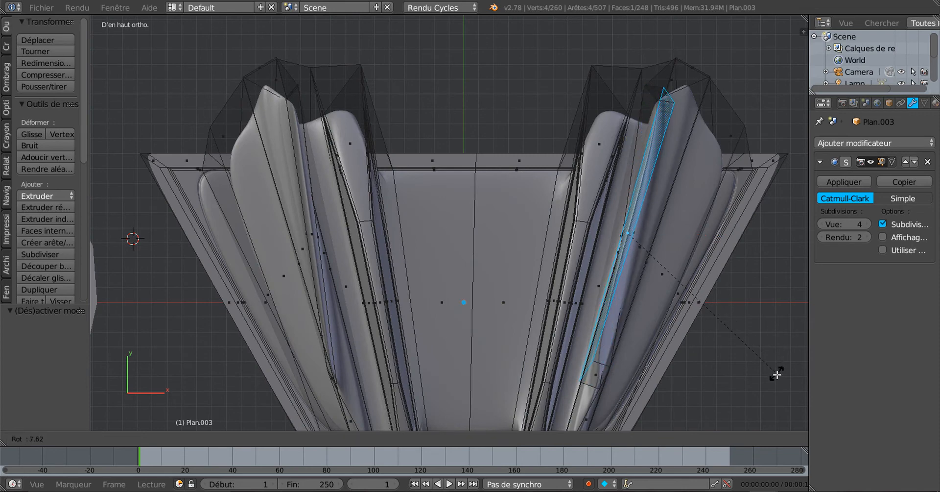
click(781, 373)
drag(714, 244, 720, 236)
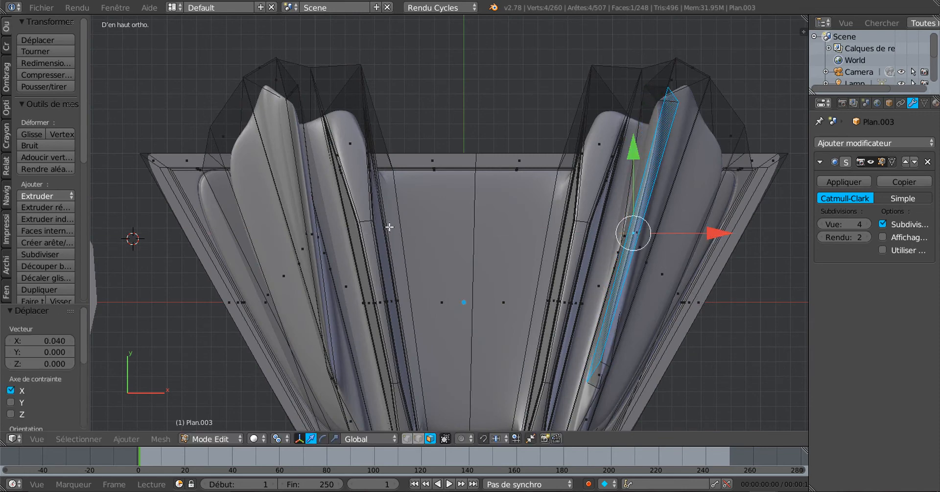
Step: Rotate the left blade's top face about -6.6 degrees in top view to mirror the right blade
key(ctrl+l)
right_click(304, 164)
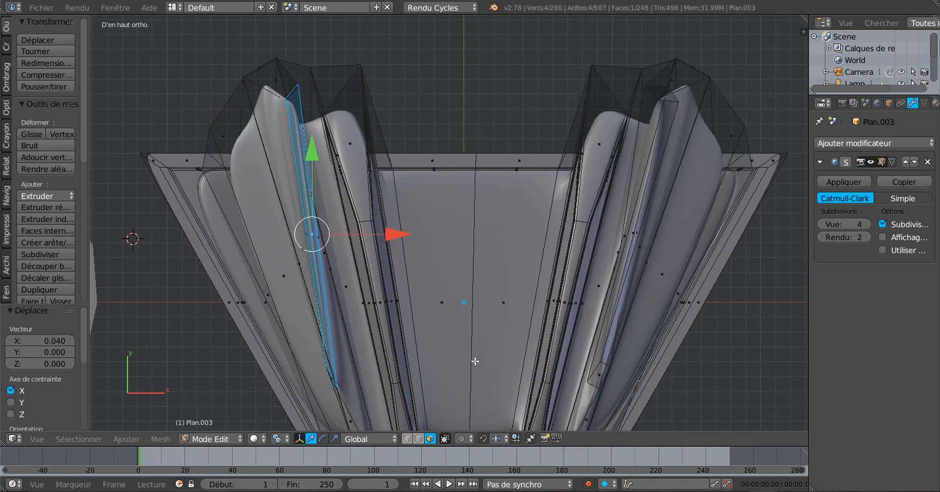
key(r)
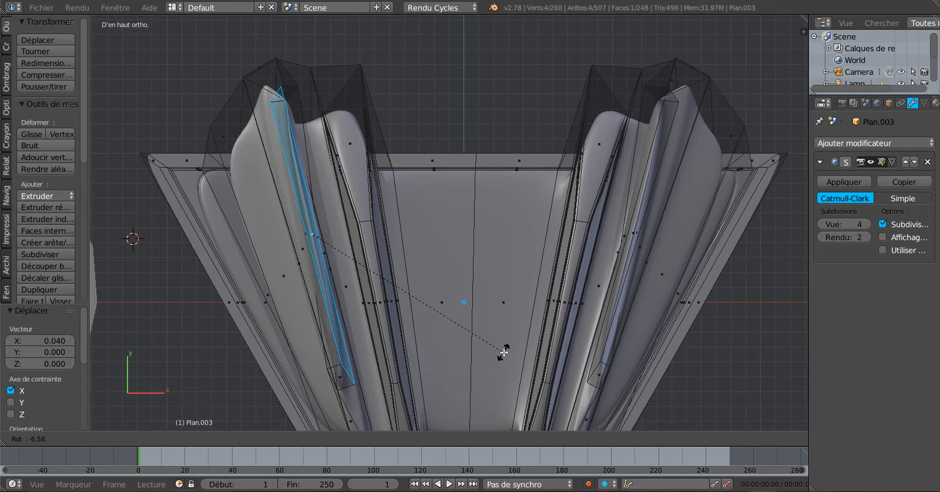
click(503, 352)
key(Tab)
middle_drag(503, 350, 301, 185)
key(Tab)
Step: Select the short rear edge on top of each blade and scale the pair inward along the global X axis
middle_drag(411, 188, 335, 216)
right_click(223, 234)
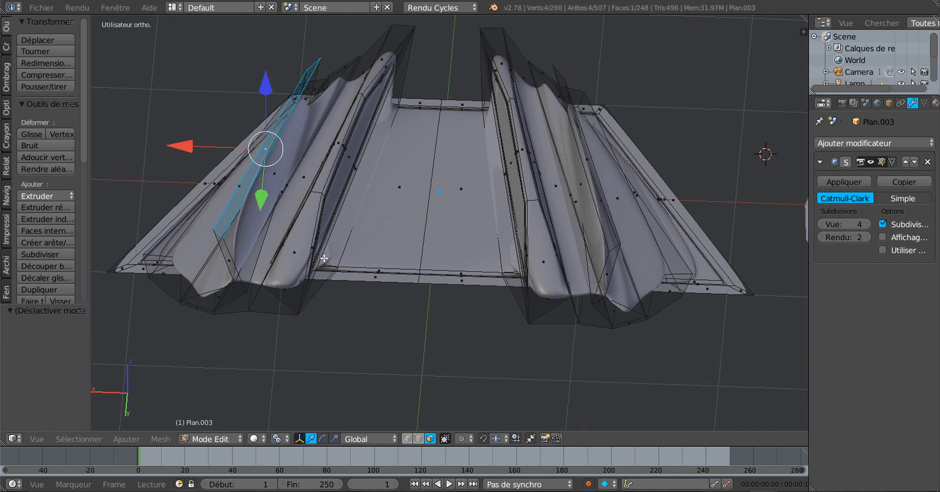
click(418, 438)
right_click(218, 238)
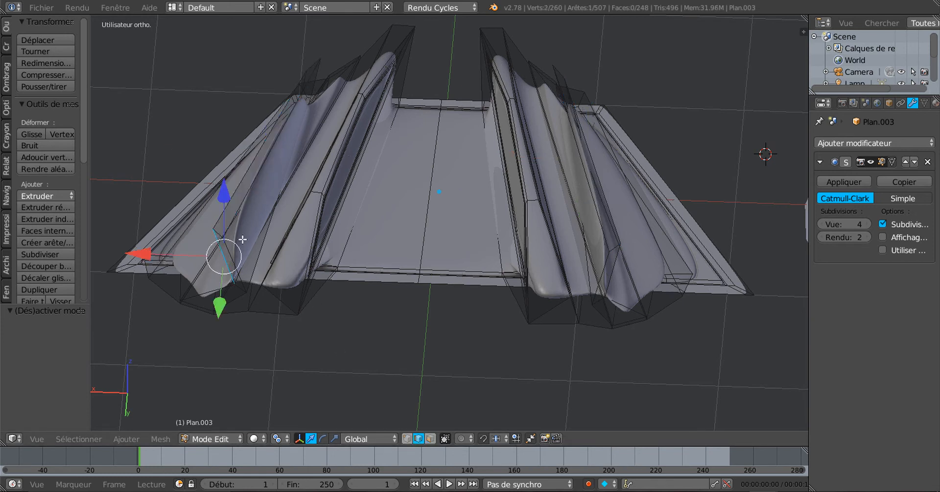
right_click(217, 230)
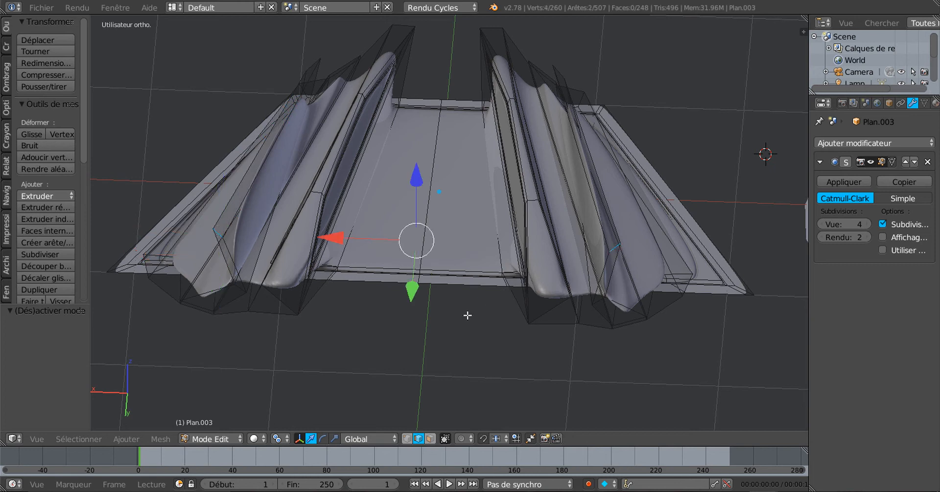
click(334, 438)
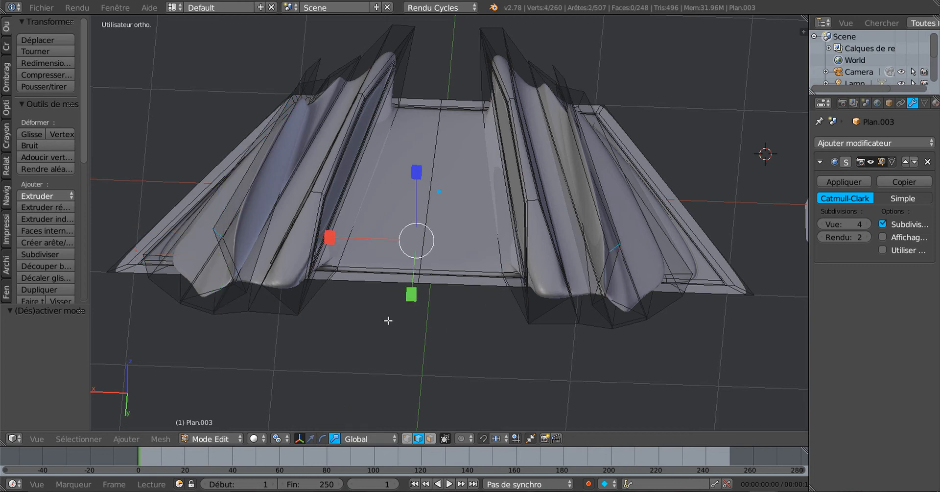
drag(328, 238, 380, 159)
Step: Leave mesh editing, deselect everything and examine the smoothed shape of the plate, fins and blades
key(Tab)
scroll(416, 235, up, 3)
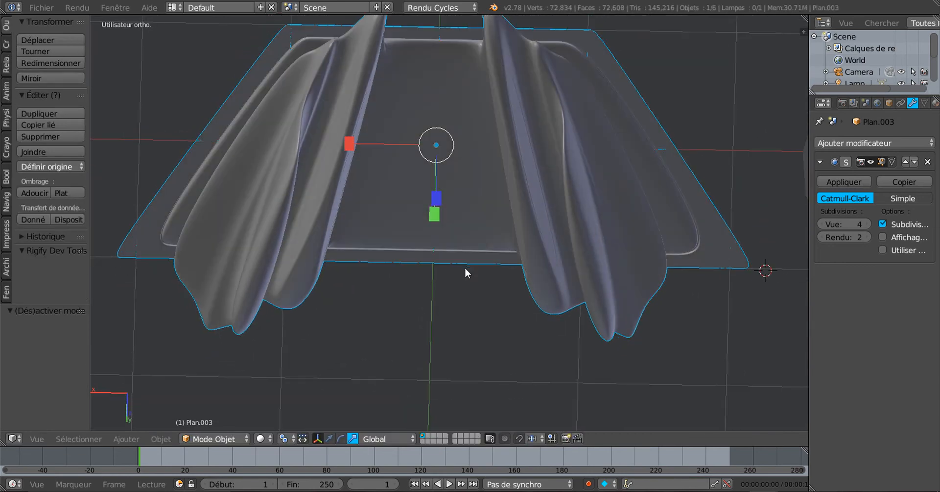
mouse_move(465, 269)
middle_down()
mouse_move(466, 391)
mouse_move(600, 381)
mouse_move(675, 317)
mouse_move(730, 142)
mouse_move(700, 221)
mouse_move(625, 238)
mouse_move(646, 228)
mouse_move(615, 301)
mouse_move(646, 321)
mouse_move(692, 211)
mouse_move(654, 296)
mouse_move(653, 210)
mouse_move(634, 330)
mouse_move(638, 306)
mouse_move(584, 328)
mouse_move(569, 385)
mouse_move(484, 312)
mouse_move(415, 219)
mouse_move(384, 138)
middle_up()
key(Tab)
key(Tab)
key(z)
key(a)
key(z)
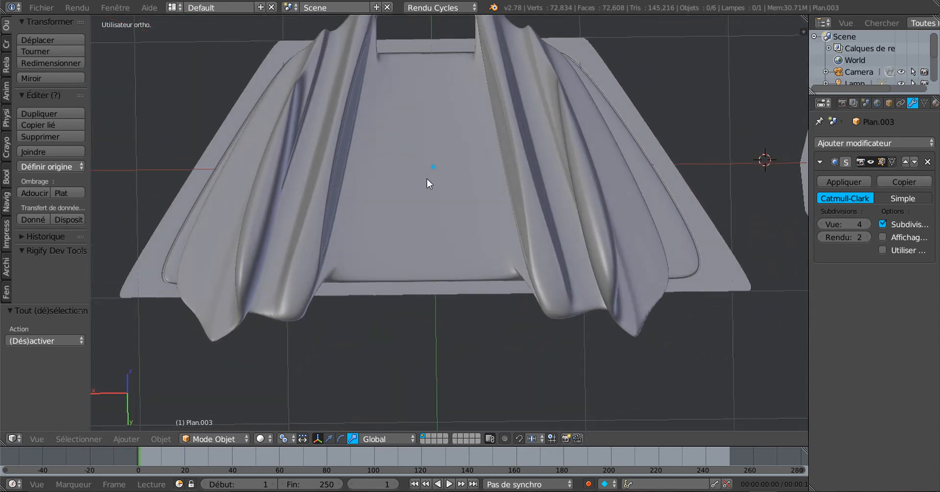
middle_drag(430, 179, 446, 208)
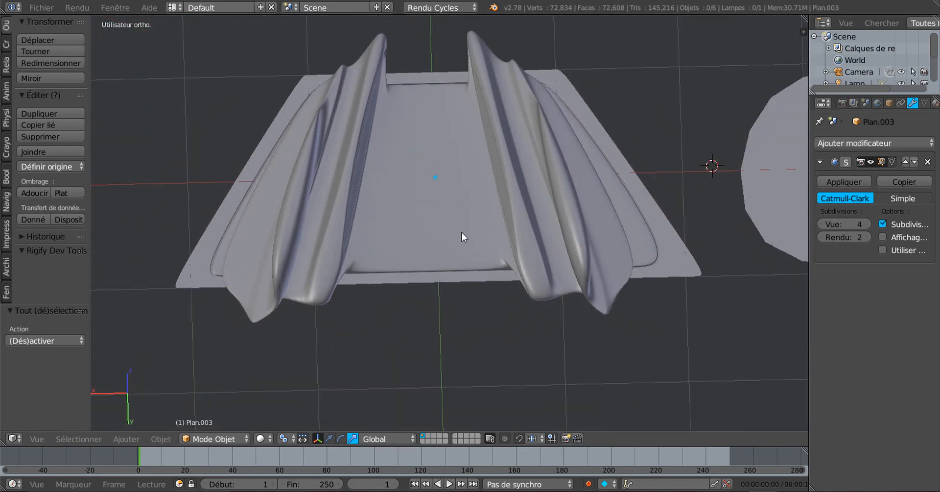
Step: Select the finned plate and move it about -3.766 along the global Y axis, away from the scene's centre
scroll(462, 231, down, 4)
middle_drag(473, 294, 419, 293)
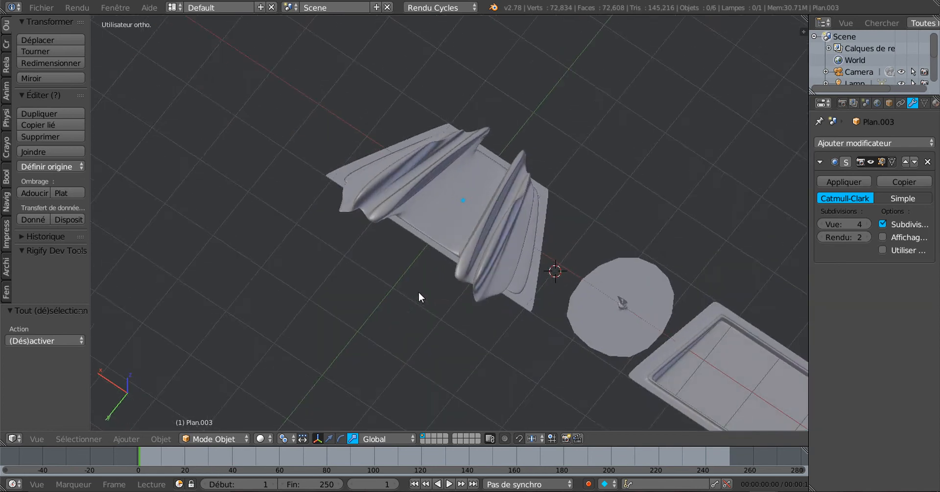
right_click(484, 227)
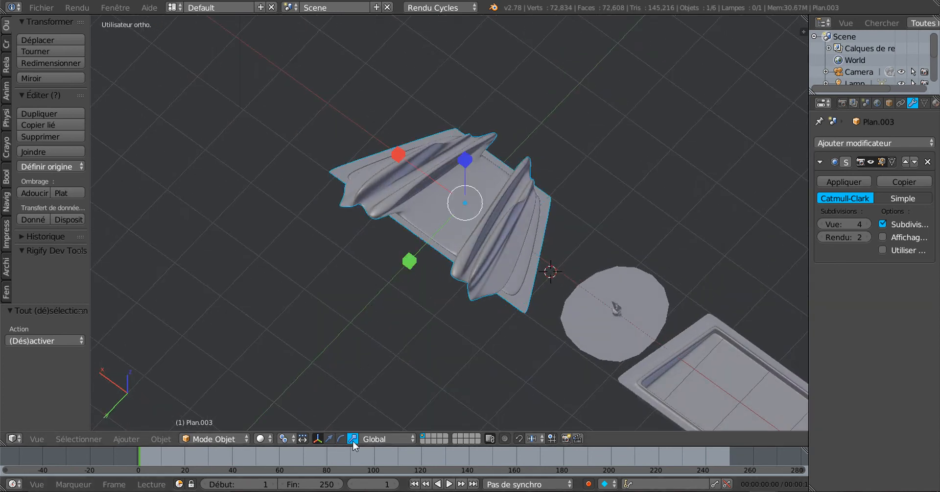
click(330, 439)
drag(412, 253, 580, 137)
middle_drag(435, 277, 477, 308)
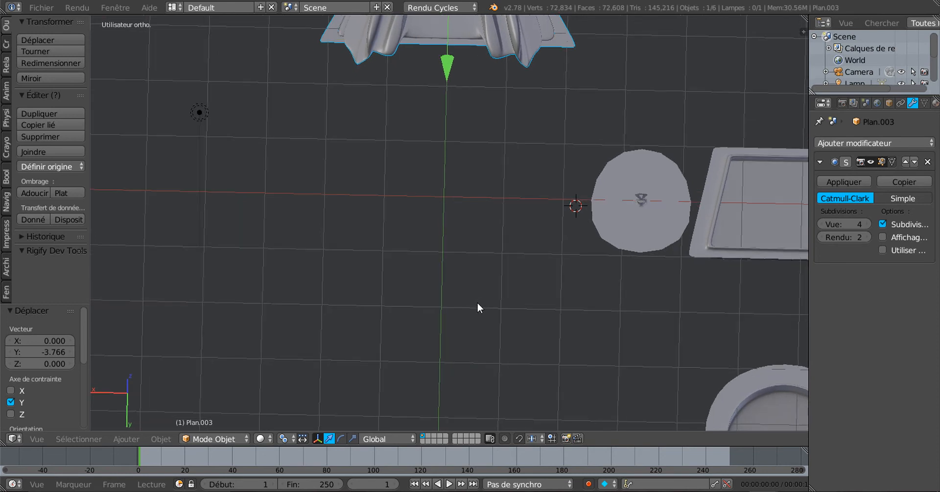
Step: Snap the 3D cursor to the centre of the scene
key(shift+s)
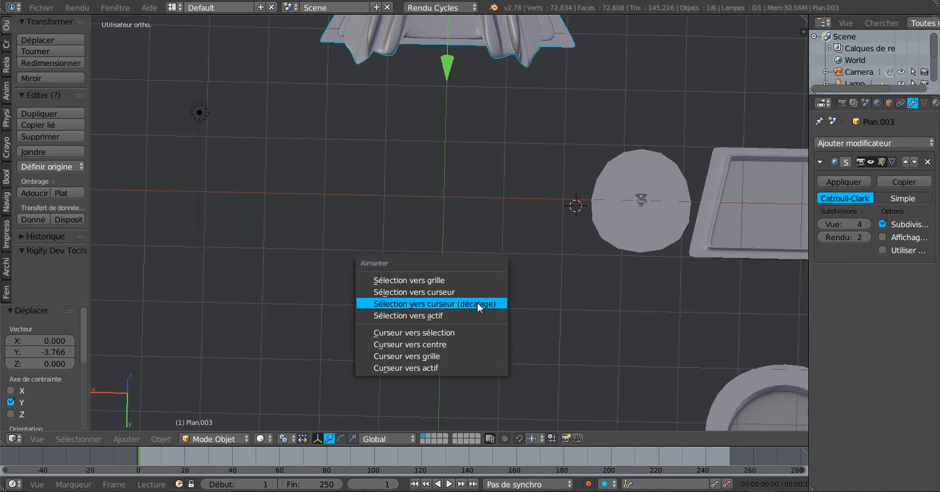
key(ctrl+s)
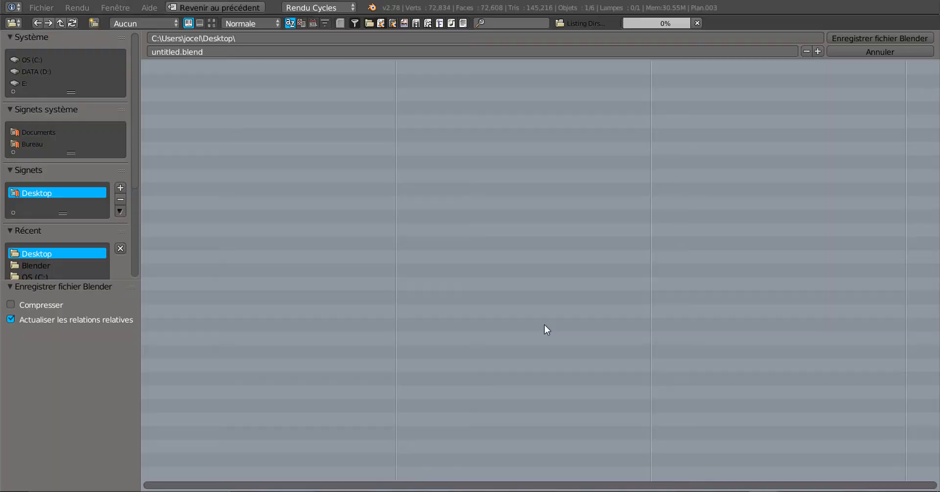
click(874, 53)
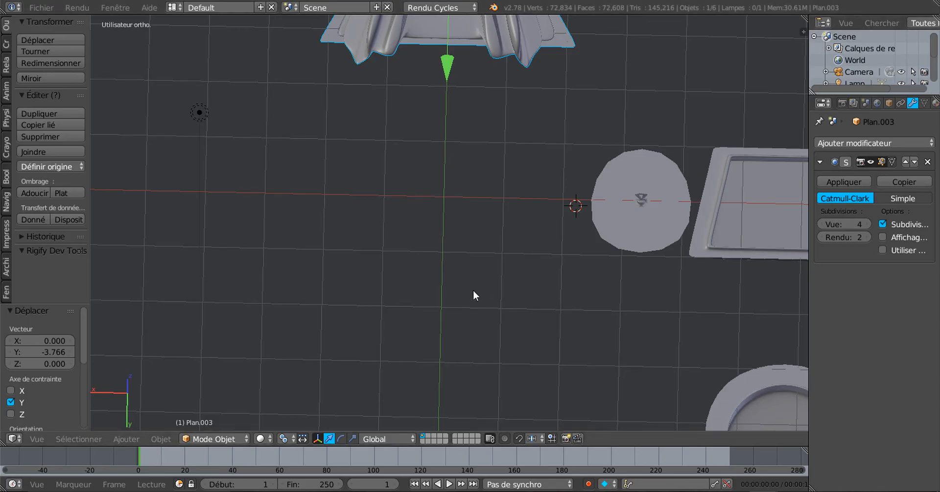
key(shift+s)
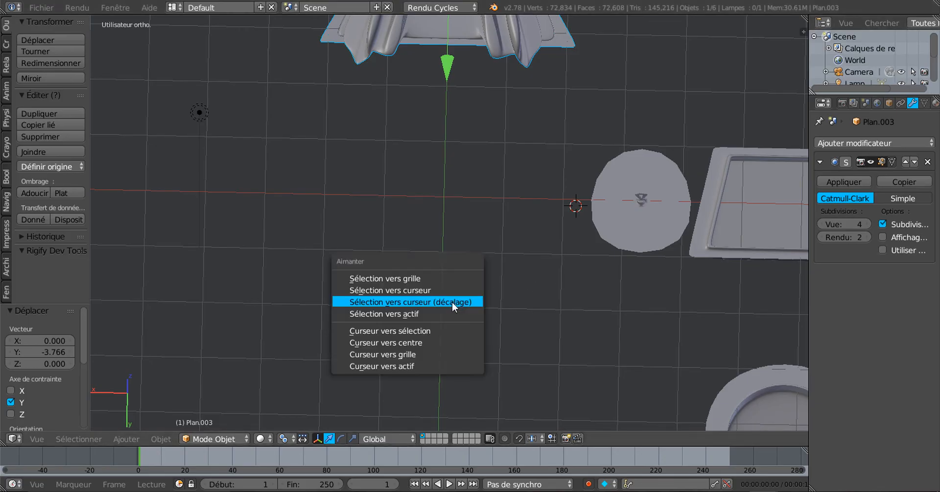
click(434, 341)
Step: Widen the tool shelf and add a UV sphere with 32 segments and 16 rings at the 3D cursor
middle_drag(476, 327, 318, 344)
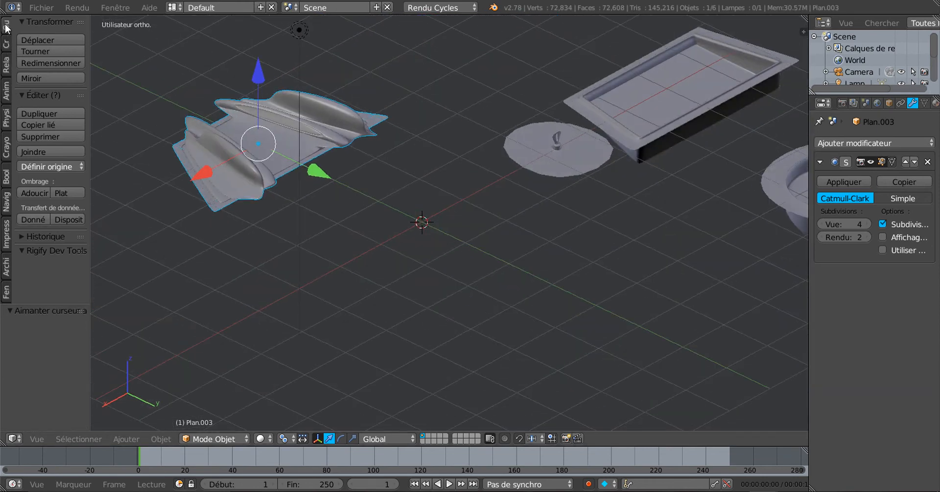
drag(89, 69, 150, 74)
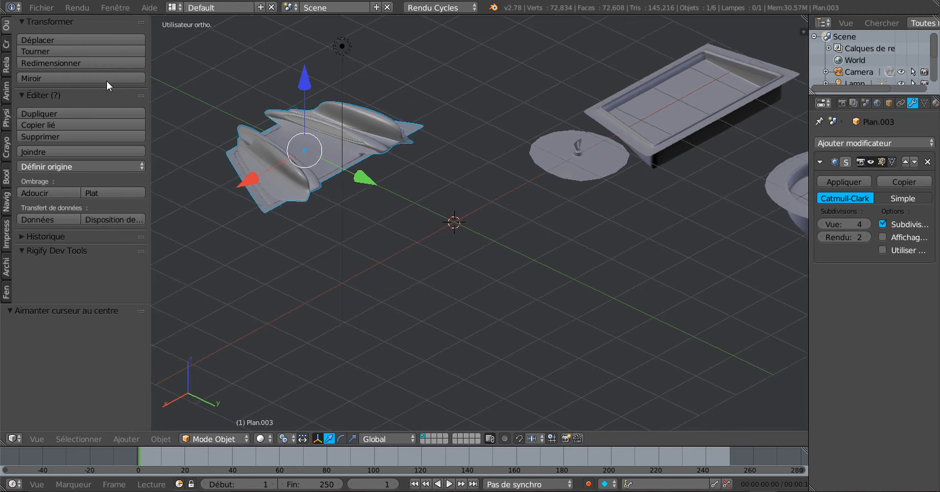
click(6, 44)
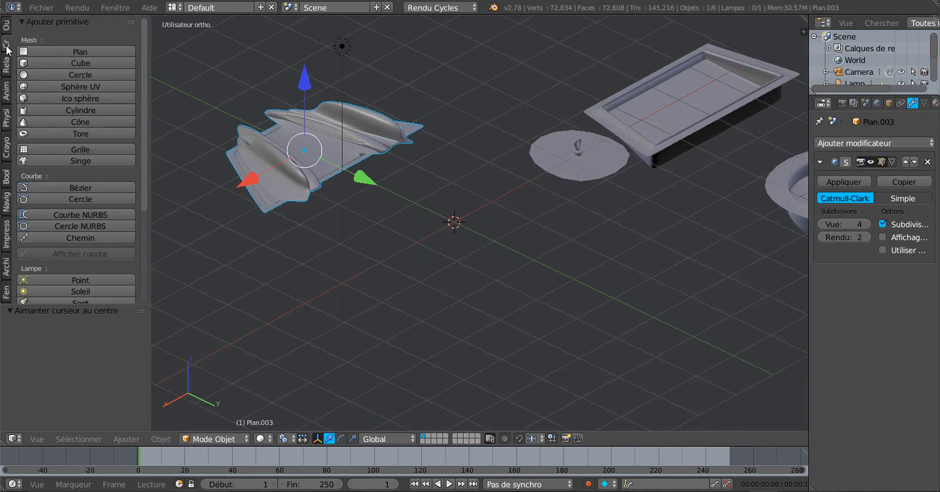
click(36, 86)
middle_drag(425, 243, 467, 247)
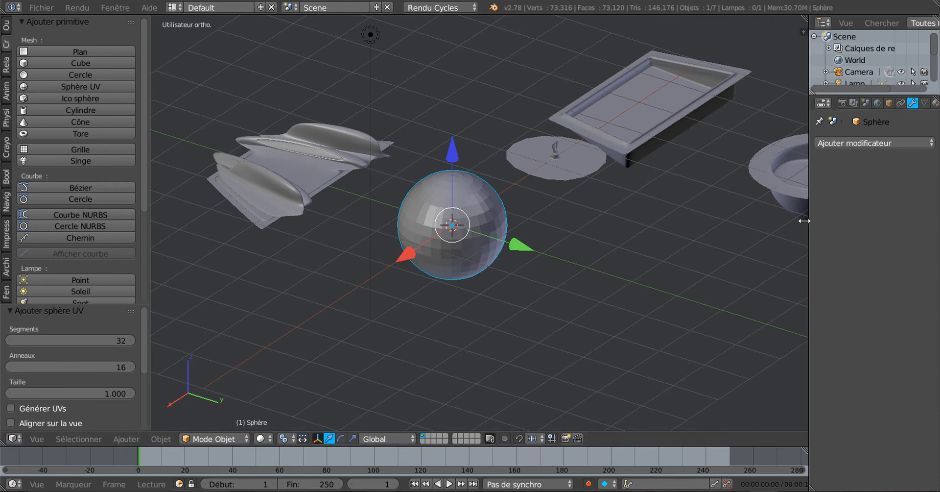
Step: Widen the properties area and add a Subdivision Surface modifier to the sphere
drag(808, 227, 777, 227)
click(839, 142)
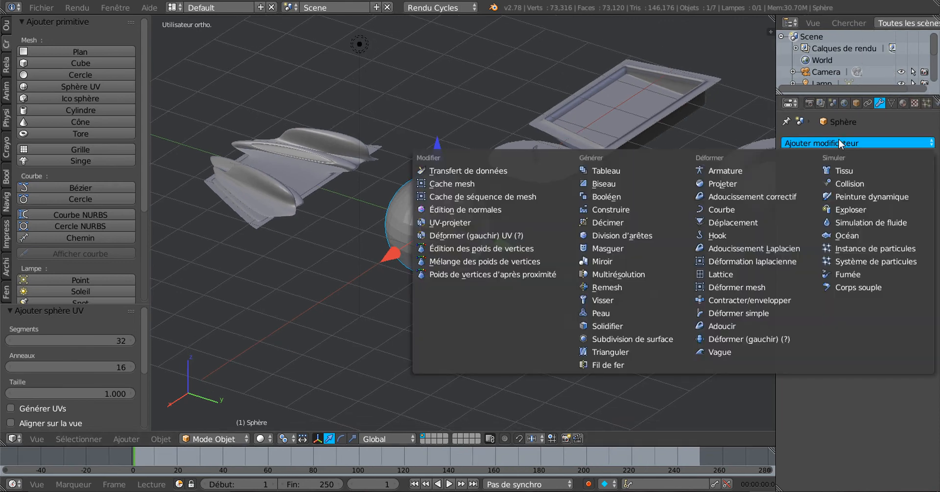
click(647, 338)
scroll(500, 339, up, 2)
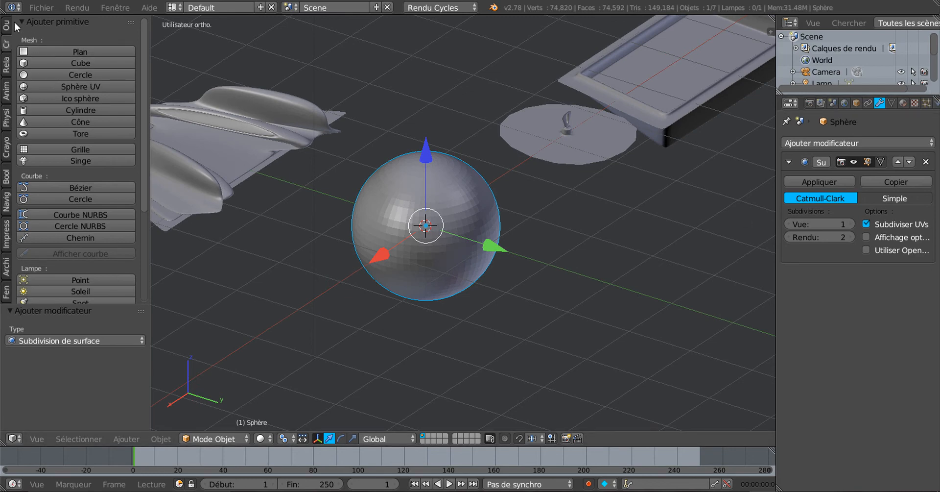
Step: Apply smooth shading to the sphere
click(41, 7)
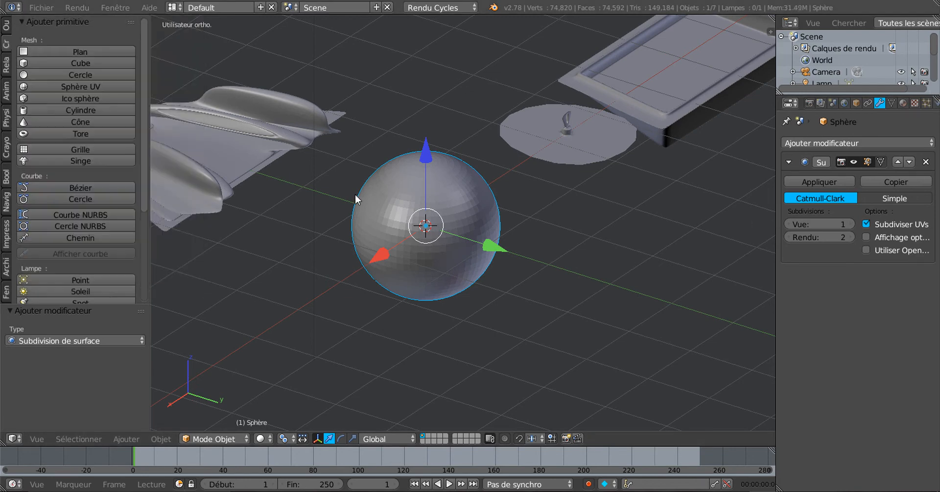
click(6, 26)
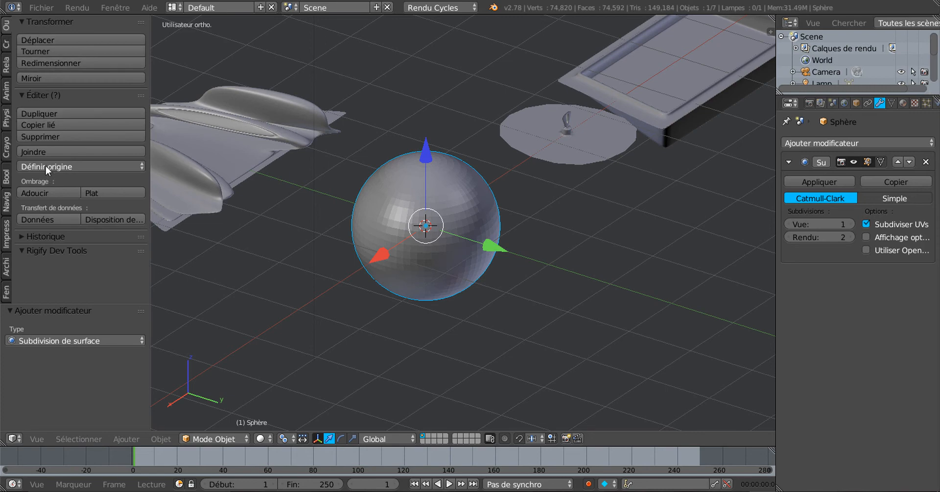
click(44, 192)
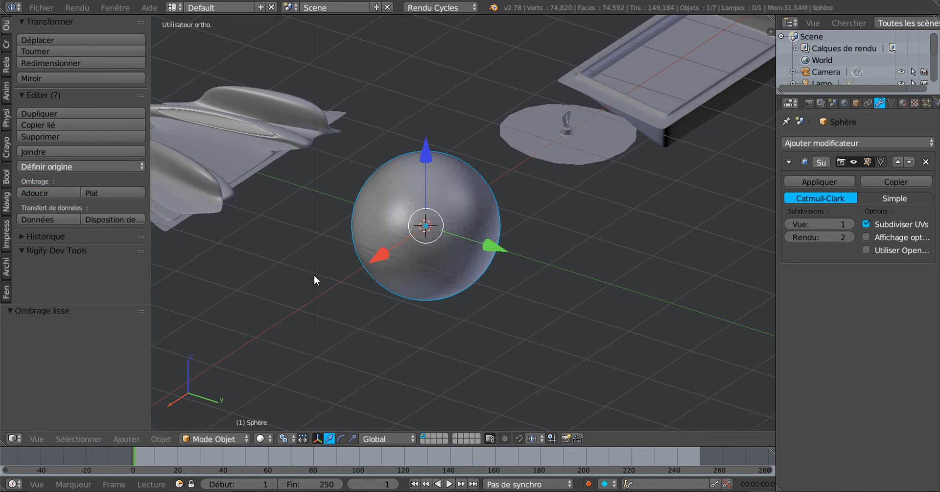
Step: Enter mesh editing on the sphere and try Checker Deselect on its edges
key(Tab)
scroll(546, 341, up, 3)
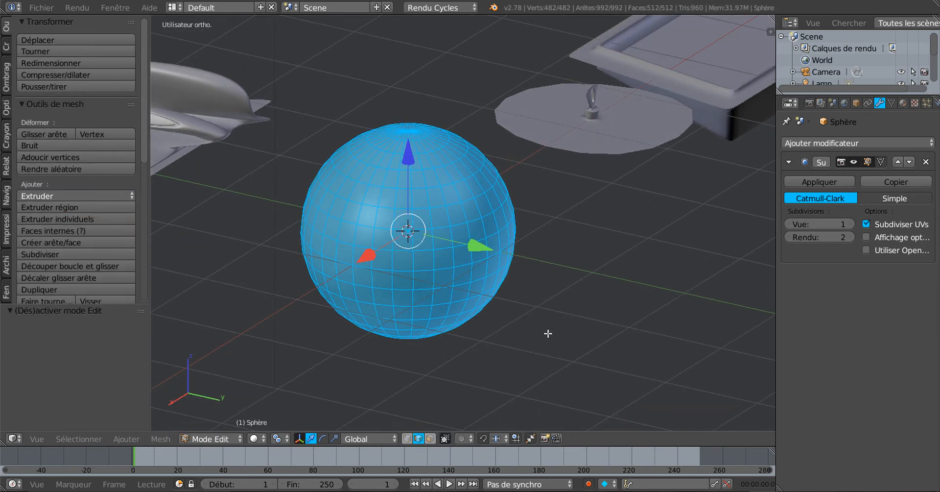
middle_drag(366, 339, 483, 322)
click(78, 439)
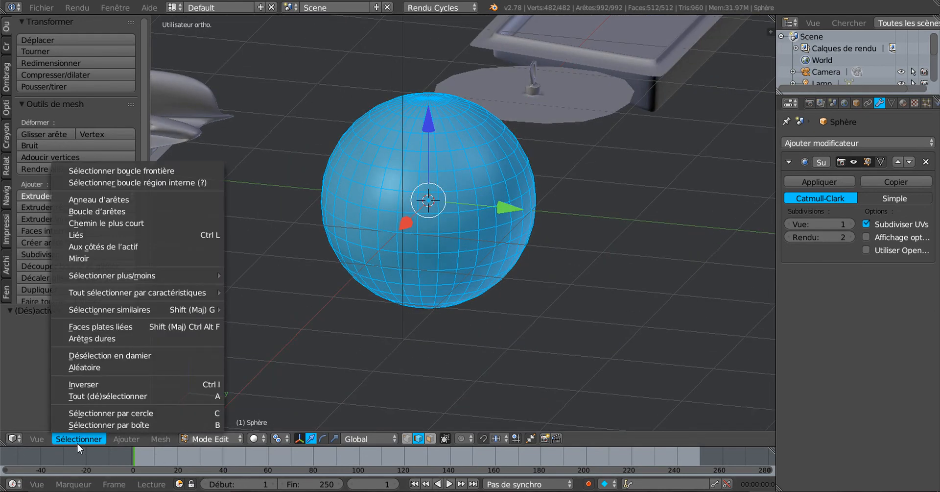
click(103, 355)
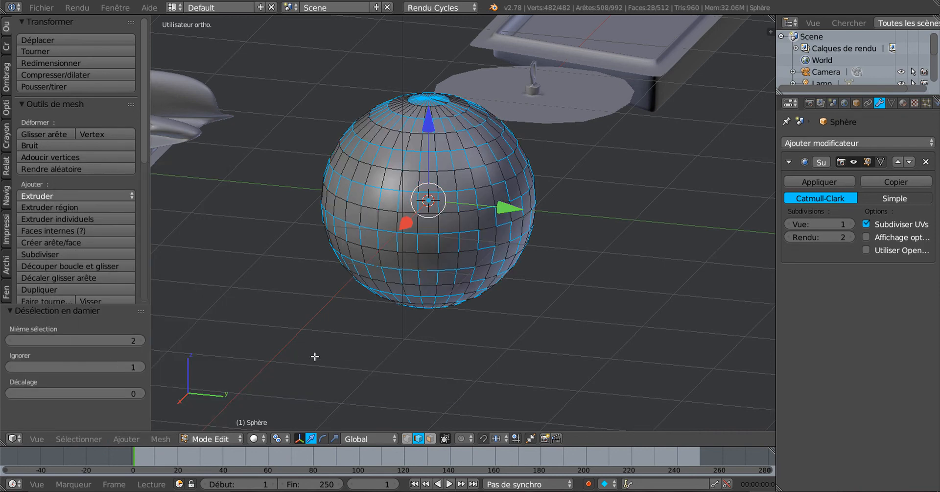
Step: Switch to face selection, select the whole sphere and apply Checker Deselect to keep every second face
click(430, 439)
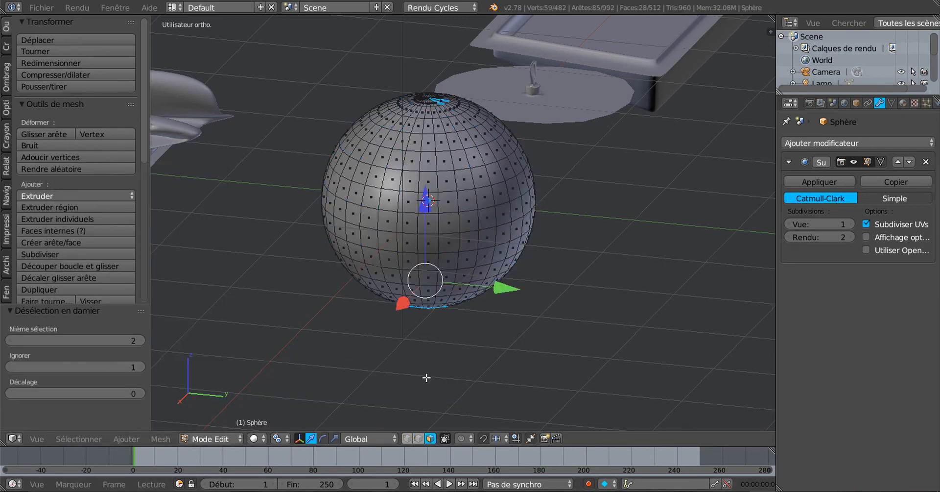
key(a)
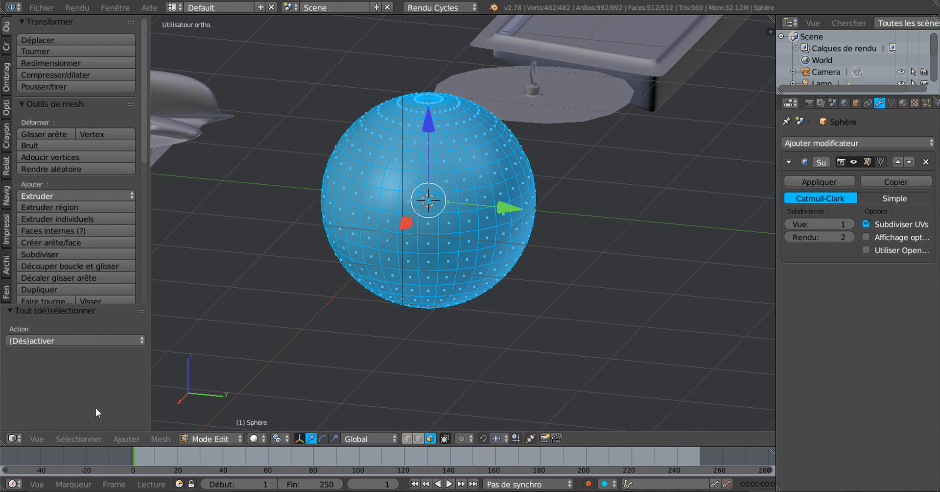
click(61, 438)
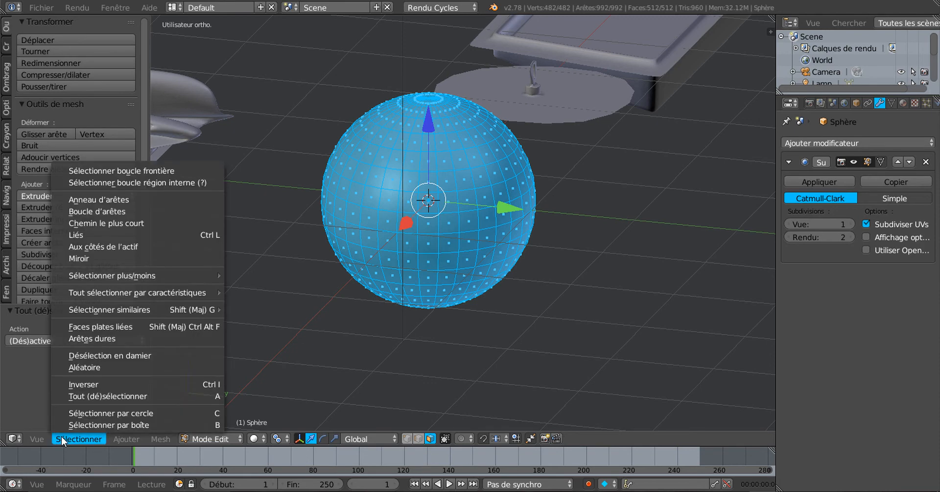
click(93, 355)
Step: Try extruding the checkered faces in place and scaling them by 3.168, and undo the extrusion after viewing it
middle_drag(495, 393, 512, 392)
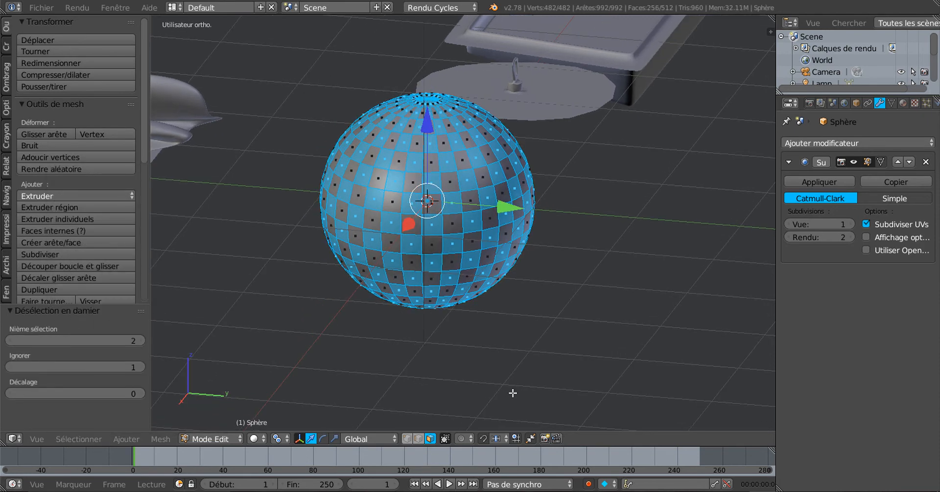
key(e)
right_click(518, 383)
key(s)
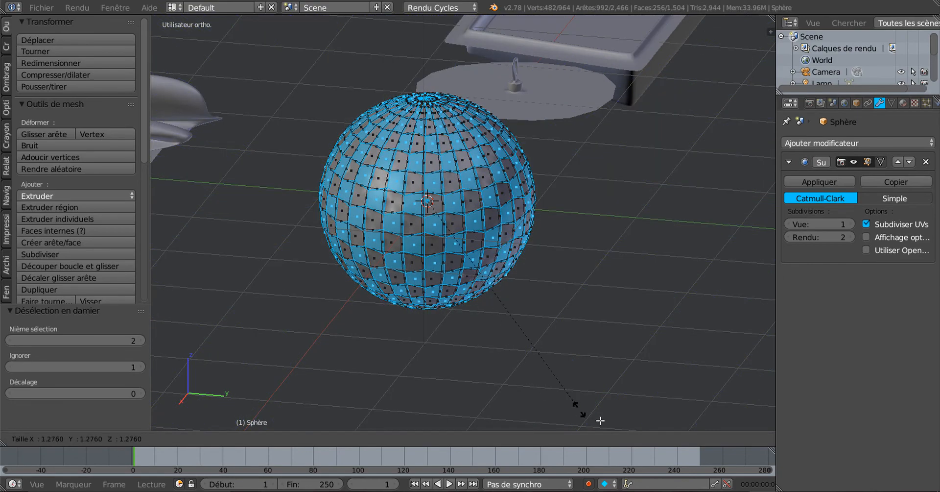
click(288, 207)
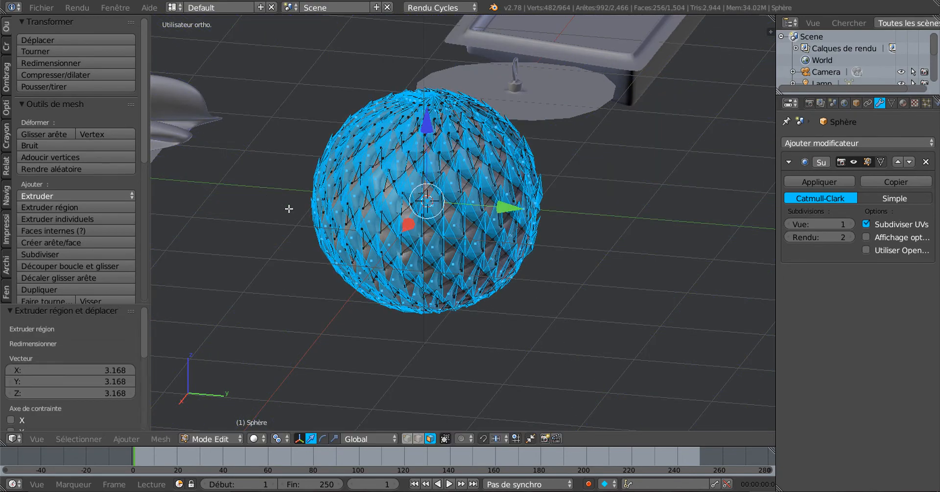
key(Tab)
mouse_move(313, 217)
middle_down()
mouse_move(315, 280)
mouse_move(309, 252)
mouse_move(269, 197)
mouse_move(267, 219)
mouse_move(324, 229)
middle_up()
key(Tab)
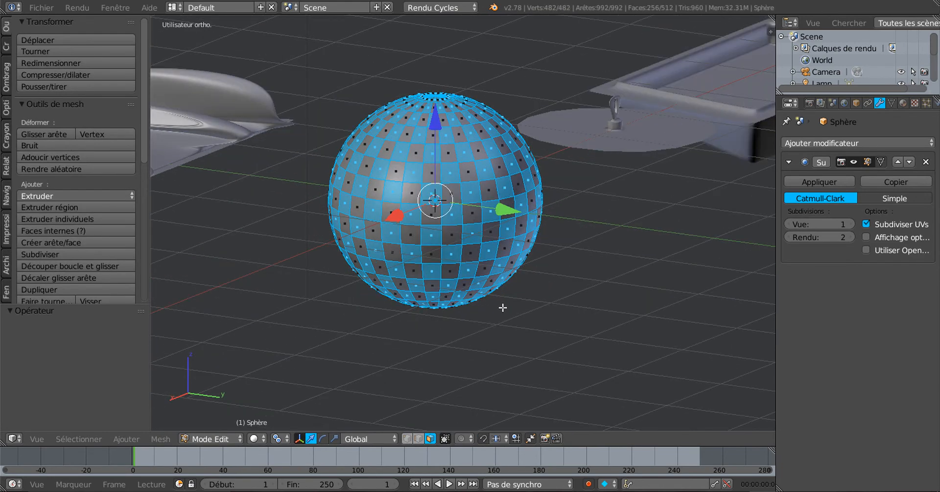
Step: Set the pivot point to individual origins and inset the checkered faces with a thickness of about 0.0216
scroll(503, 307, up, 1)
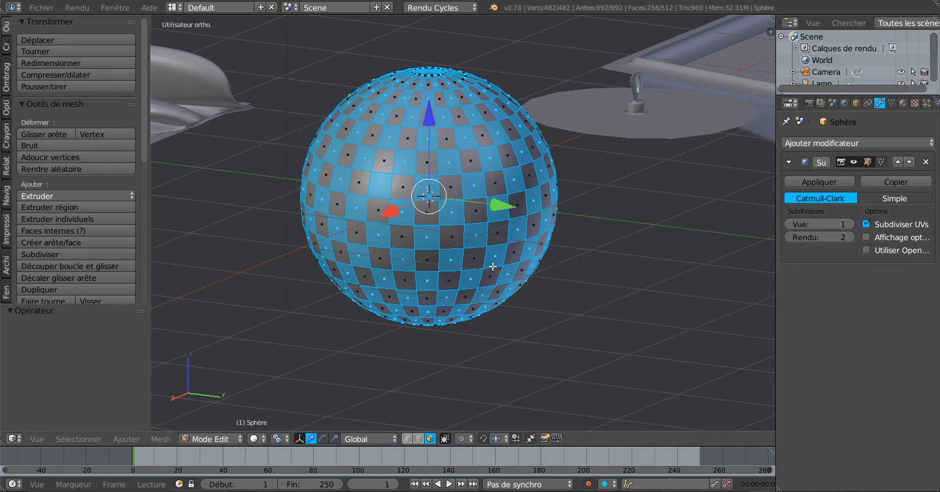
middle_drag(493, 267, 516, 266)
scroll(532, 258, up, 1)
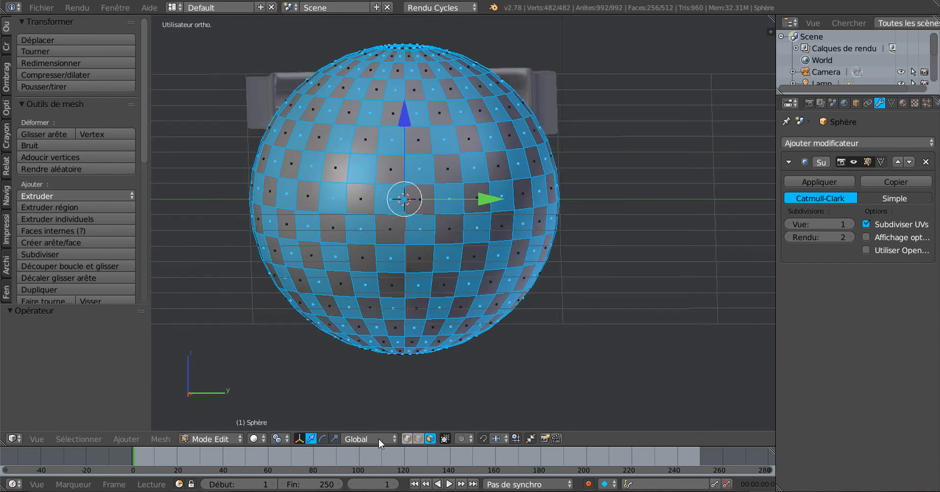
click(277, 441)
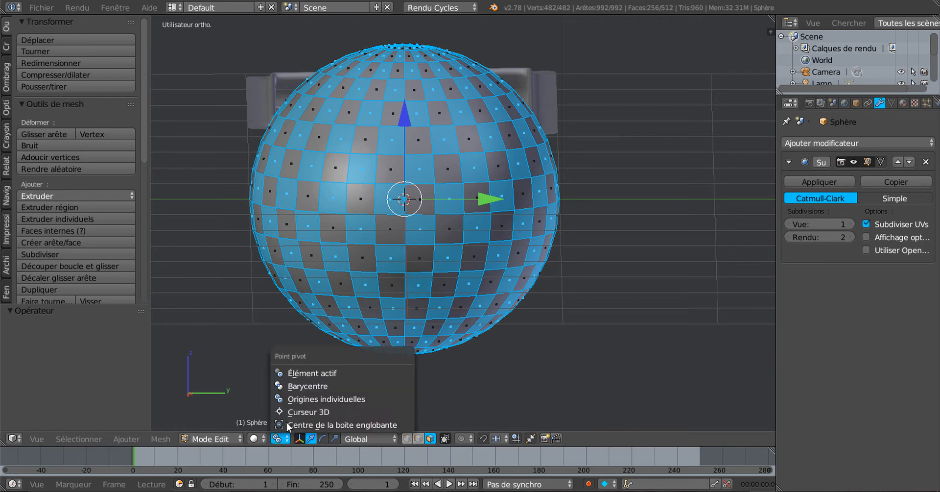
click(316, 399)
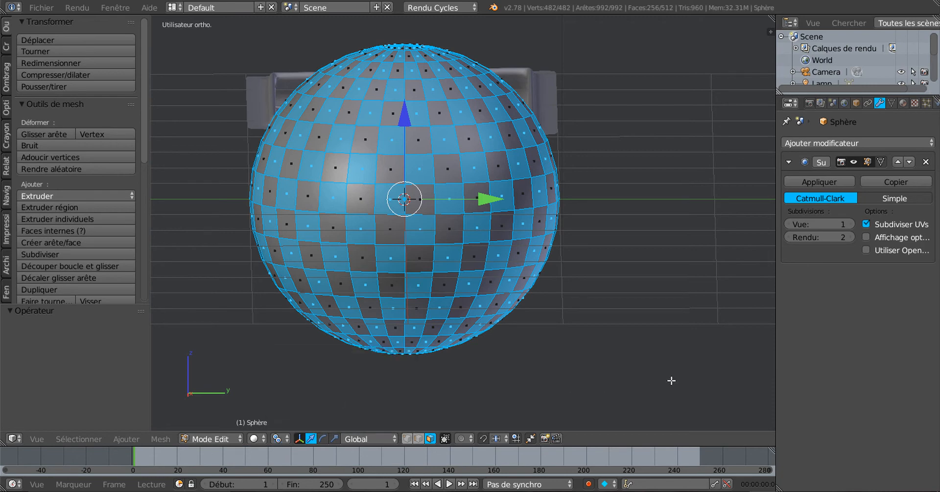
key(i)
click(670, 378)
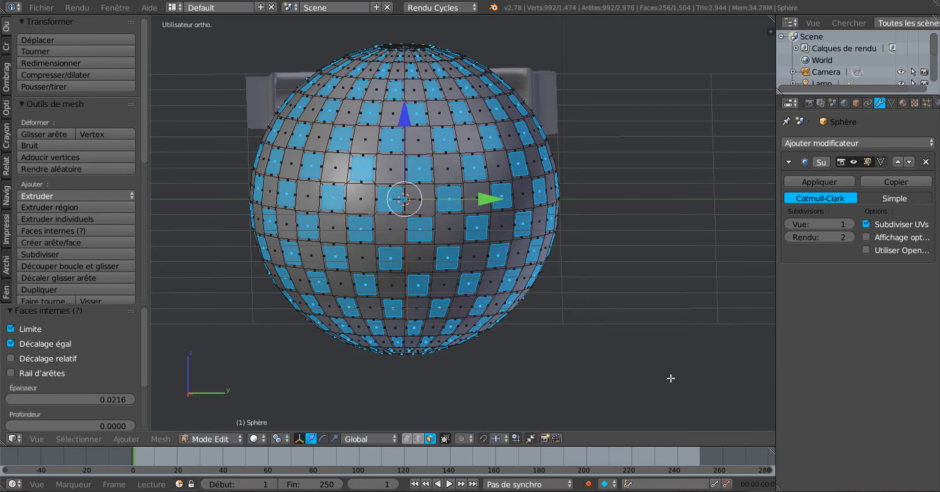
Step: Set the pivot to the median point, extrude the inset faces outward by scaling, and inspect the spikes outside mesh editing
scroll(552, 368, down, 1)
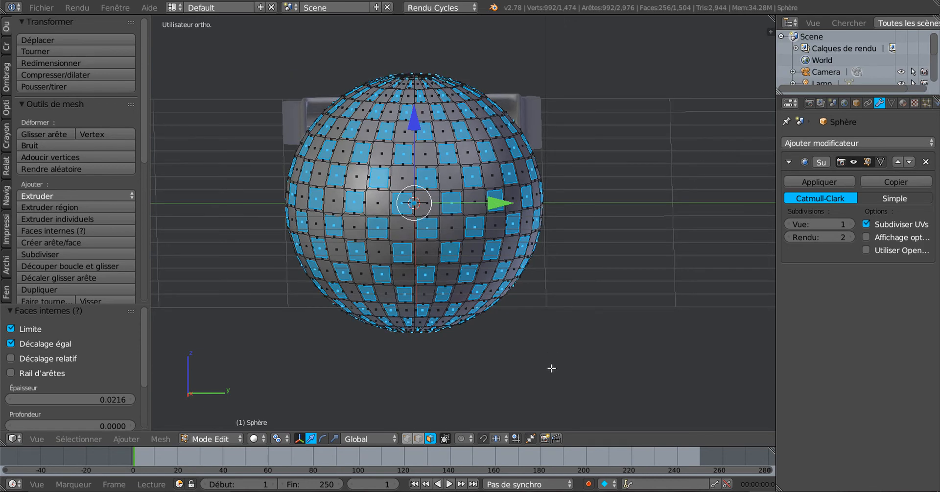
click(277, 441)
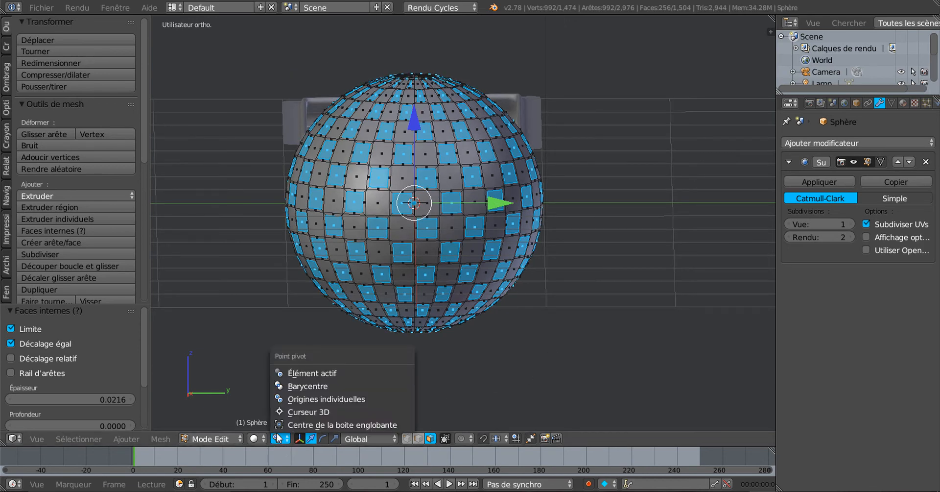
click(286, 383)
key(e)
key(s)
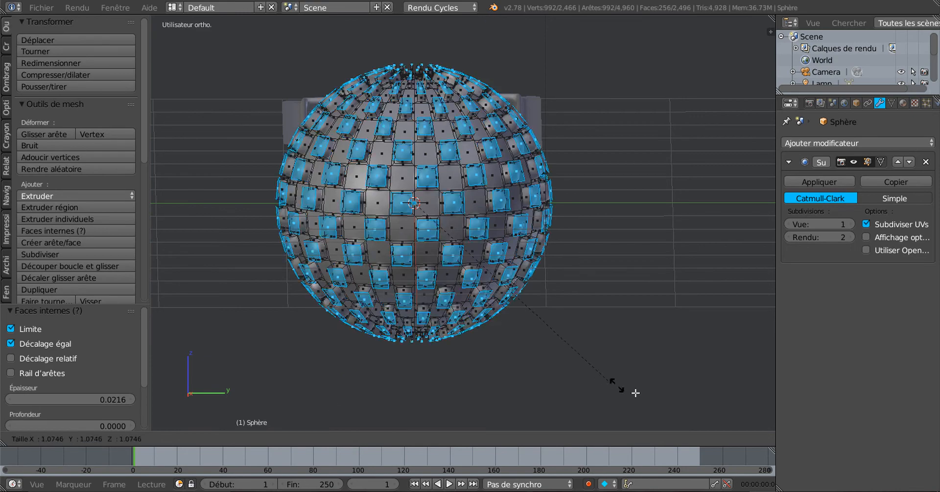
click(679, 409)
key(Tab)
middle_drag(678, 408, 593, 391)
key(Tab)
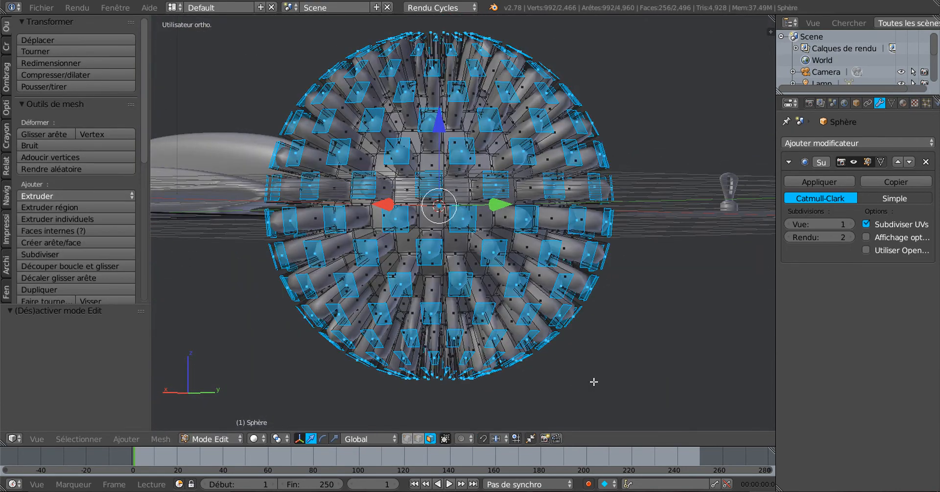
Step: Set the pivot point to individual origins, scale the spike tip faces down to narrow points, and inspect the spikes
click(276, 440)
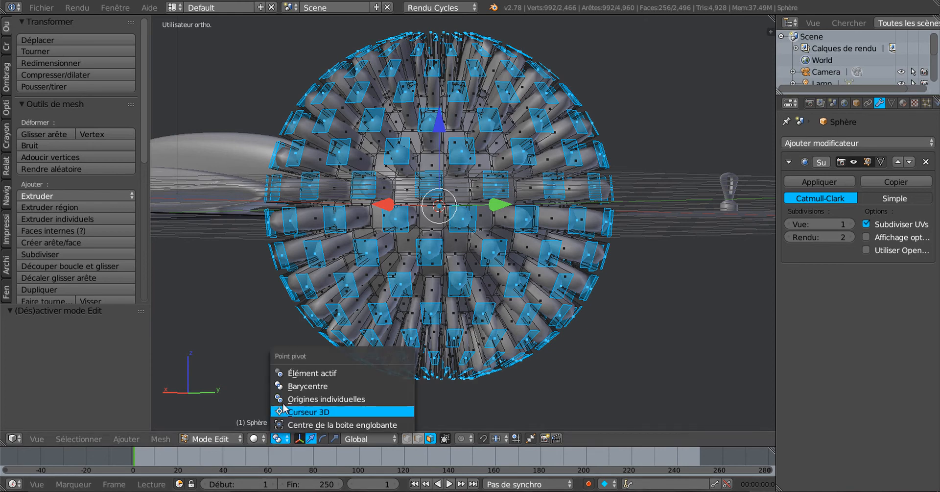
click(296, 401)
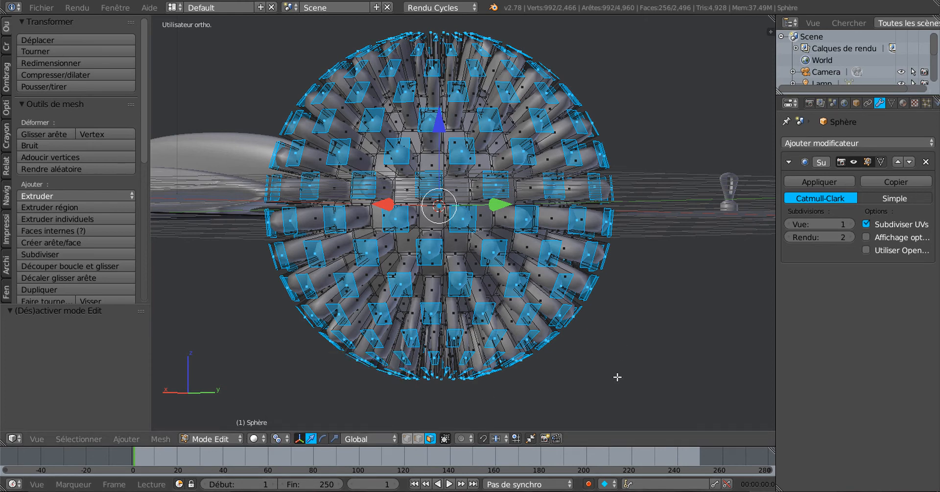
key(s)
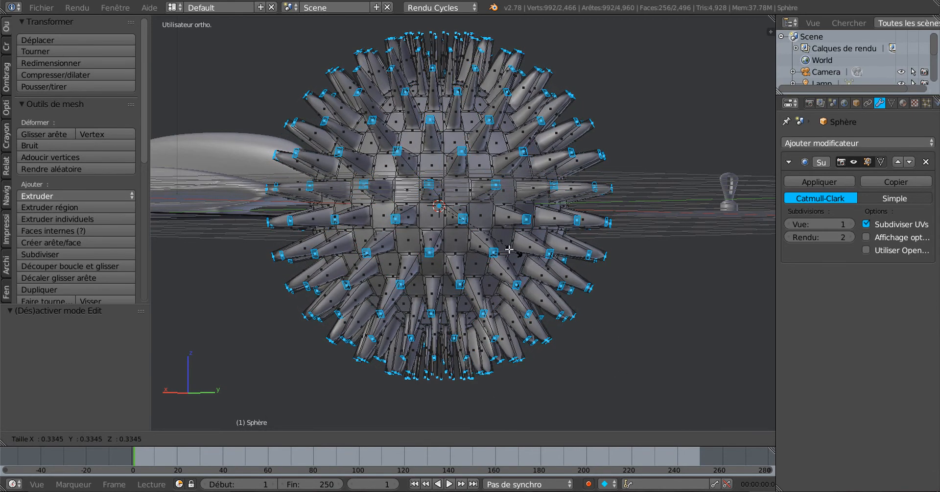
click(486, 242)
key(Tab)
middle_drag(486, 242, 476, 313)
key(Tab)
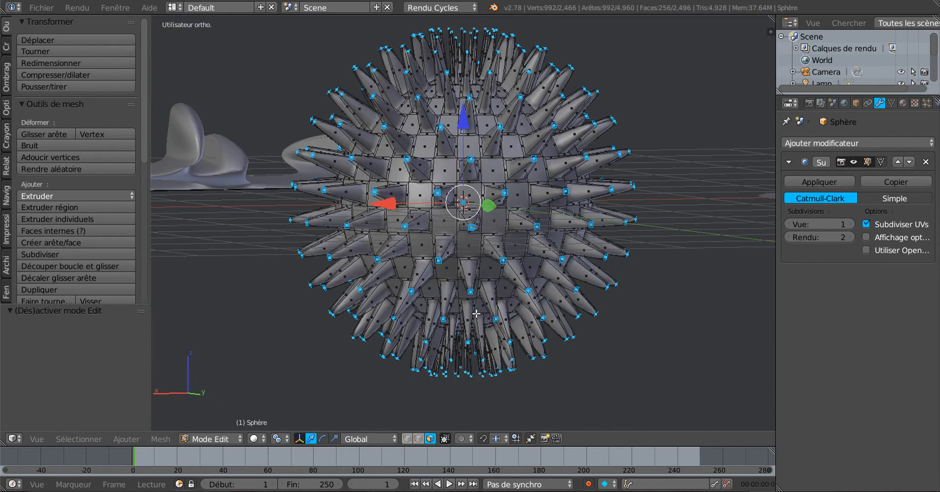
scroll(476, 303, up, 1)
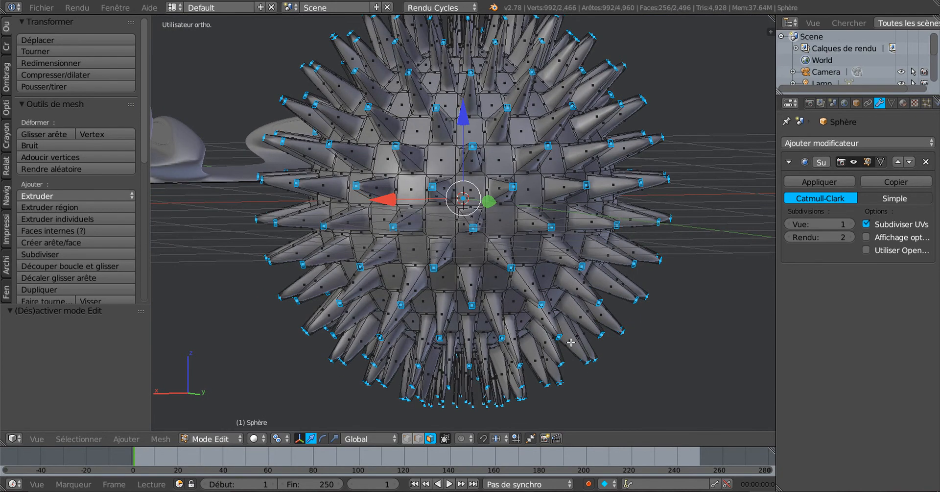
middle_drag(571, 342, 598, 338)
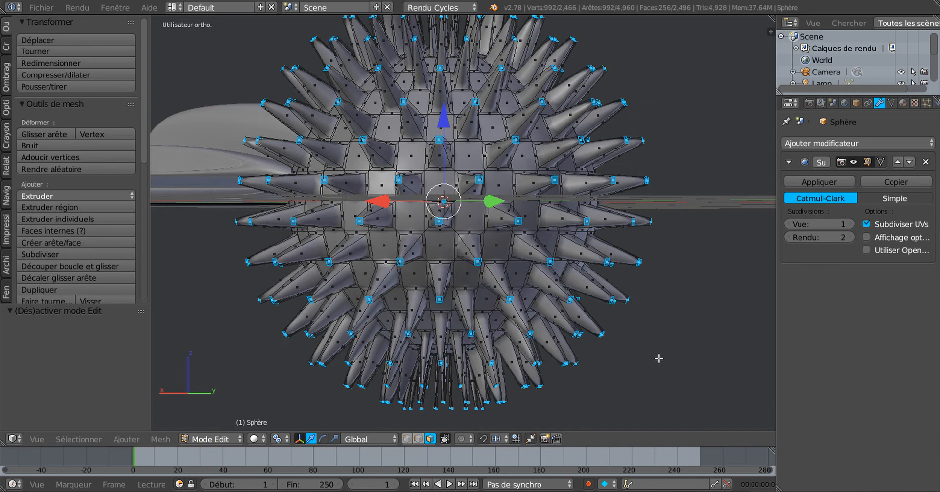
key(s)
right_click(675, 358)
Step: Set the pivot to the median point and scale the tip faces inward, sinking the spikes inside the sphere as holes
click(278, 438)
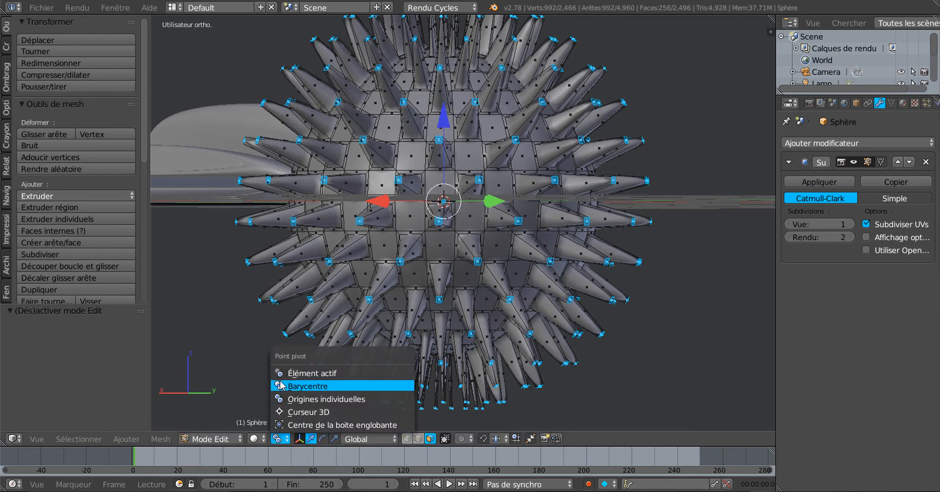
click(281, 386)
key(ctrl+z)
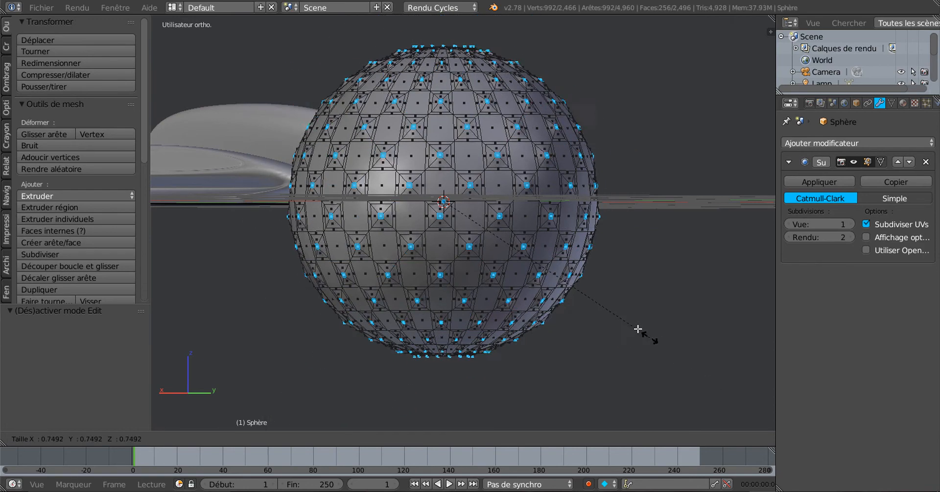
key(Tab)
middle_drag(606, 309, 584, 380)
scroll(564, 348, up, 3)
key(Tab)
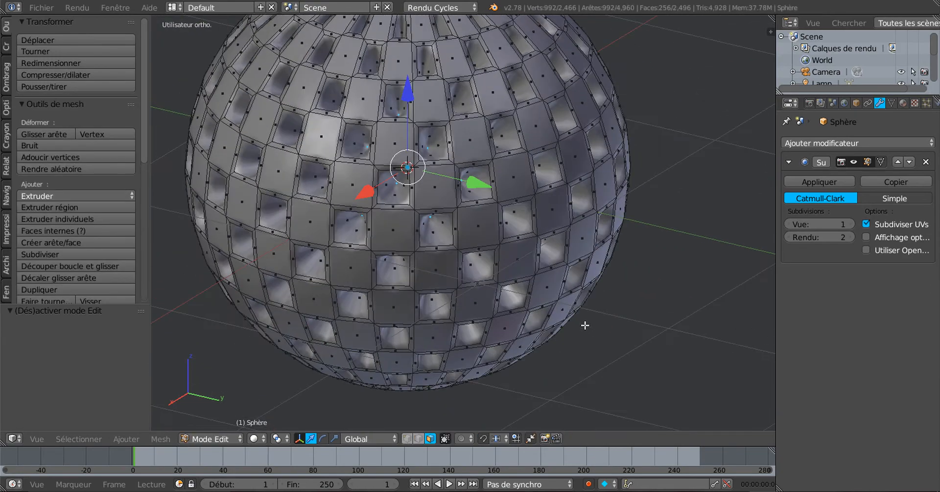
Step: Examine the sunken holes around the sphere from several angles, both in and out of mesh editing
scroll(531, 395, down, 4)
middle_drag(531, 394, 434, 246)
key(Tab)
scroll(519, 347, up, 3)
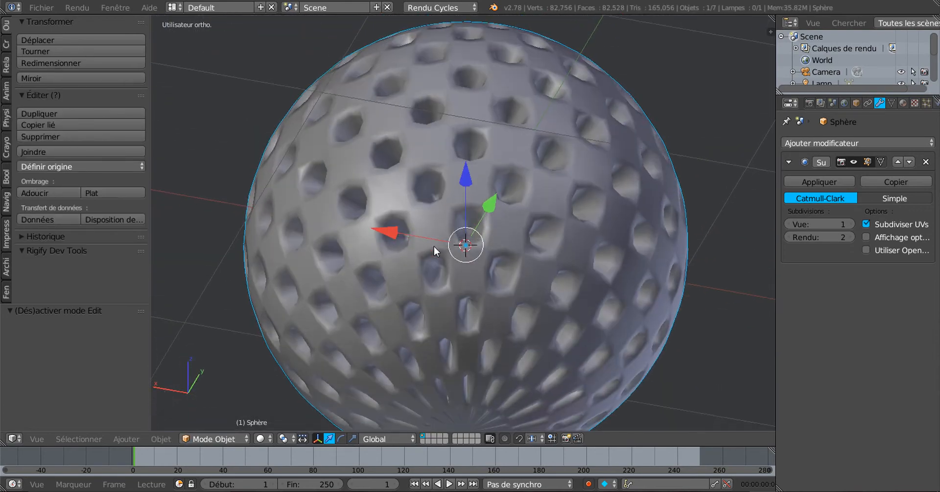
key(Tab)
scroll(465, 294, down, 3)
middle_drag(465, 294, 491, 320)
scroll(491, 320, up, 3)
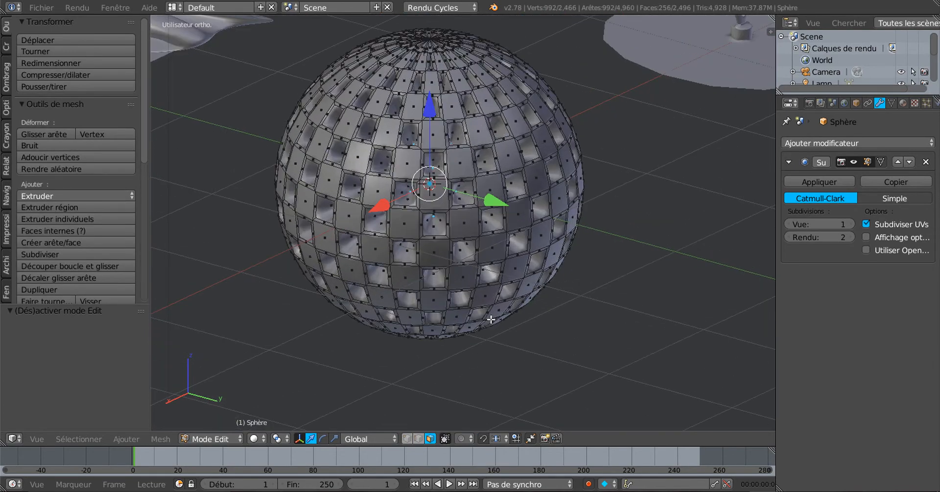
key(Tab)
scroll(500, 318, up, 2)
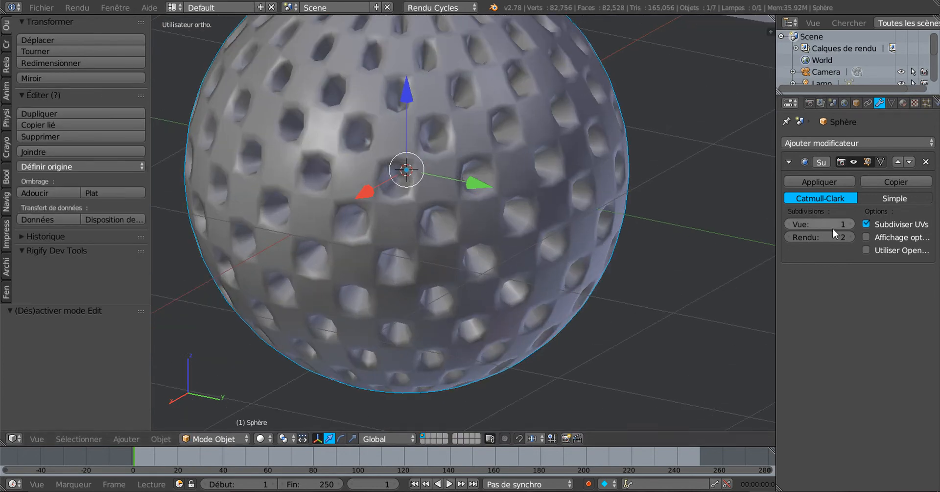
Step: Set the sphere's Subdivision Surface view level to 3 and inspect the smoothed holes
click(852, 224)
click(851, 224)
middle_drag(570, 291, 559, 266)
key(Tab)
scroll(560, 266, down, 4)
key(Tab)
scroll(549, 311, up, 2)
middle_drag(550, 311, 501, 287)
key(Tab)
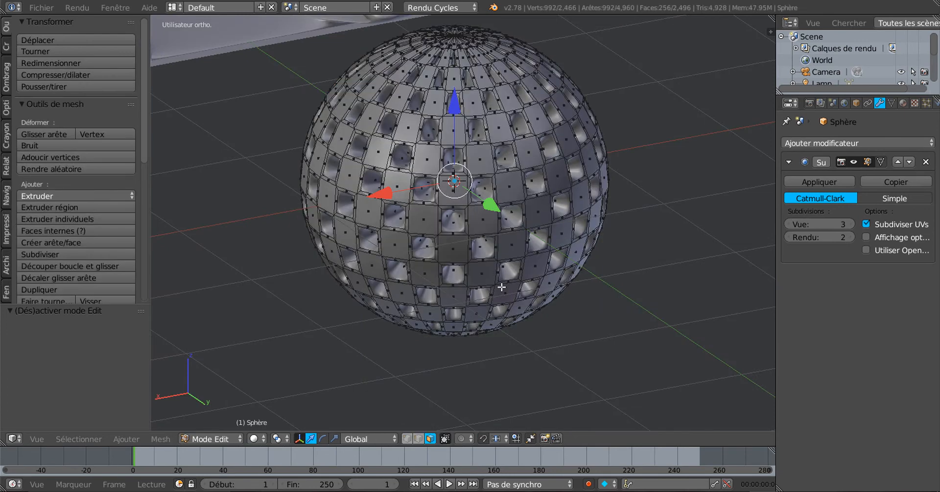
middle_drag(504, 297, 510, 356)
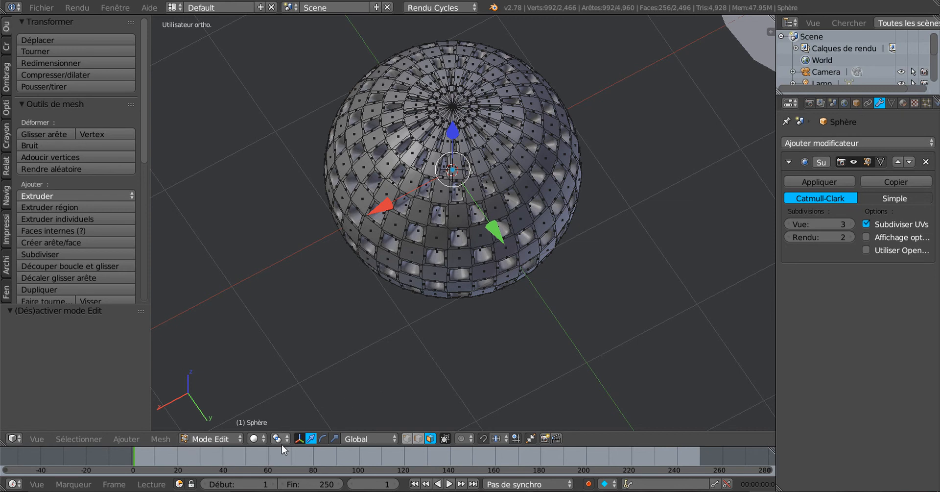
Step: Scale the sunken tip faces back outward by 1.836 about the median point to form spikes
middle_drag(504, 357, 542, 328)
key(s)
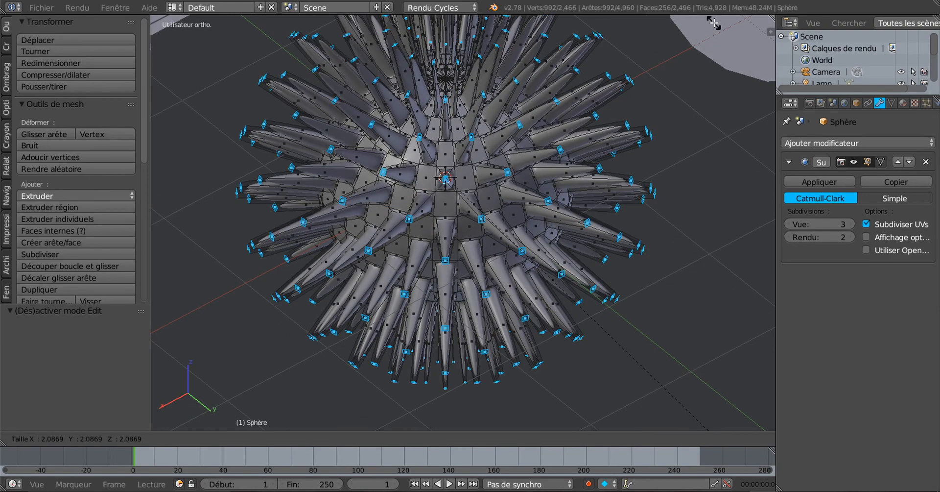
click(630, 355)
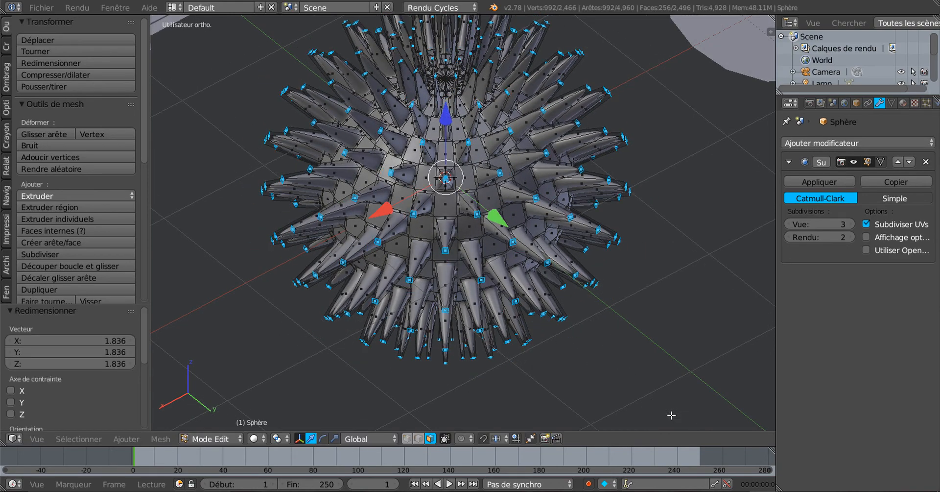
middle_drag(630, 356, 633, 348)
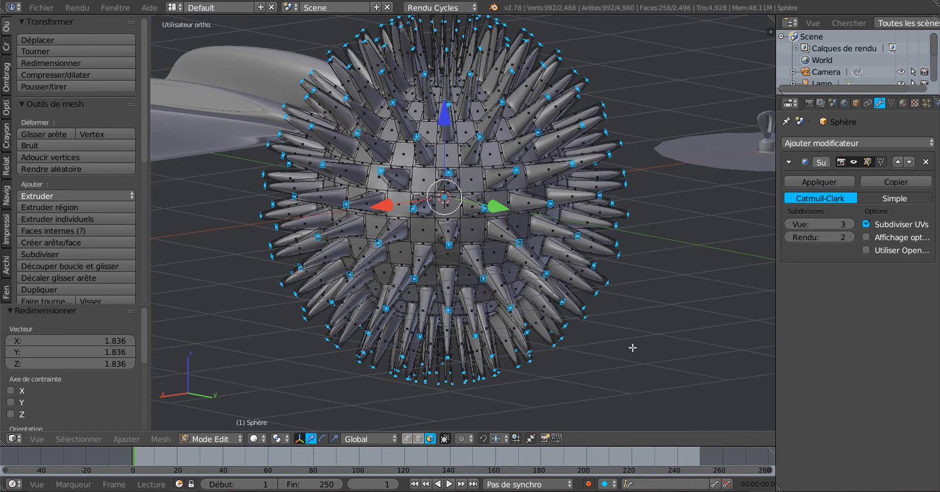
Step: Set the pivot to individual origins and enlarge the spike tip faces by a scale of 6.089
click(256, 438)
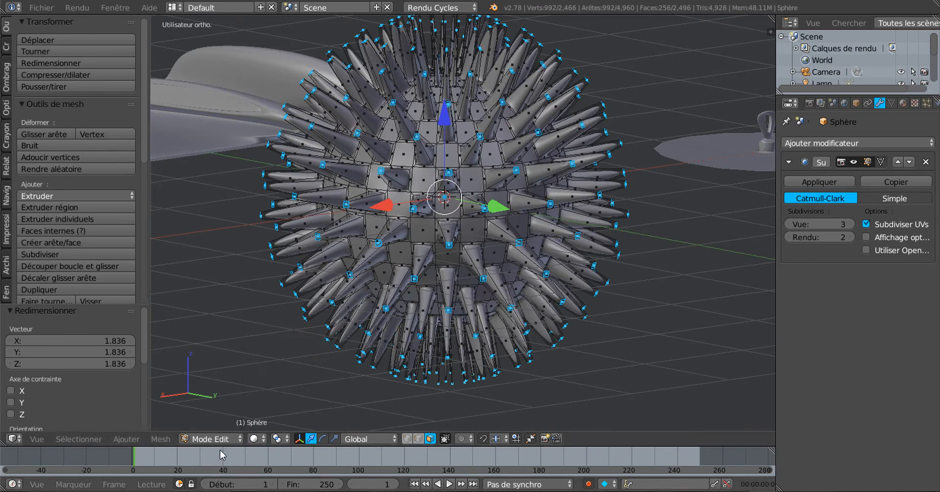
click(208, 439)
click(277, 438)
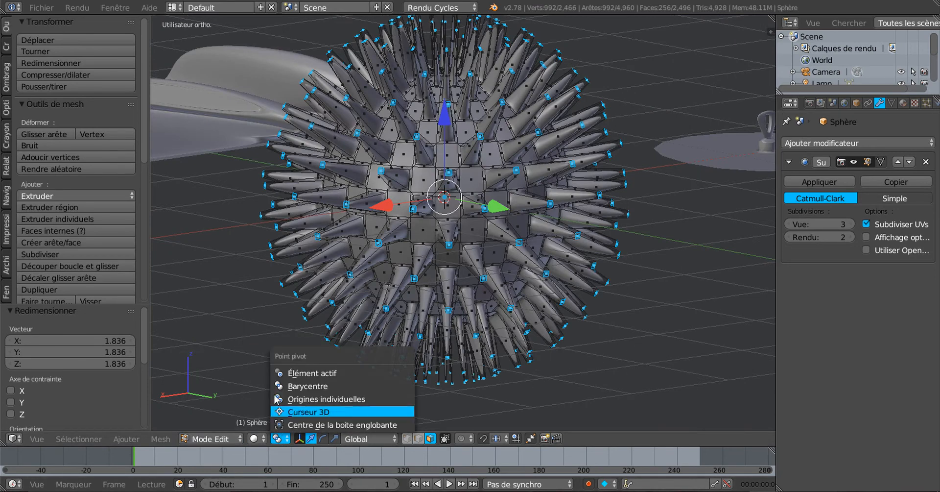
click(285, 400)
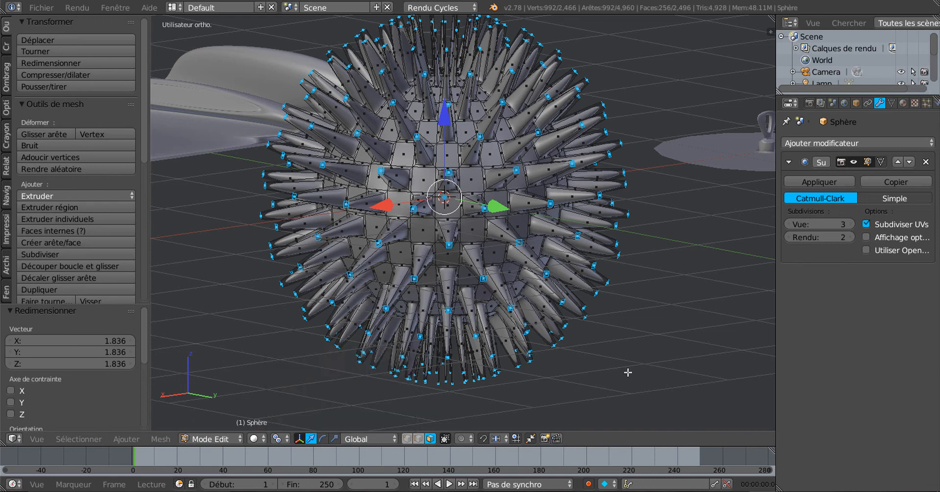
key(s)
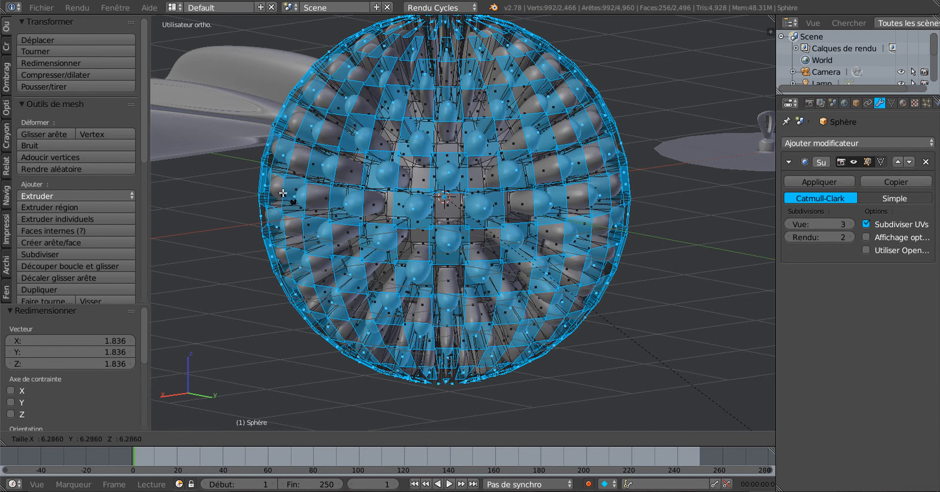
click(269, 172)
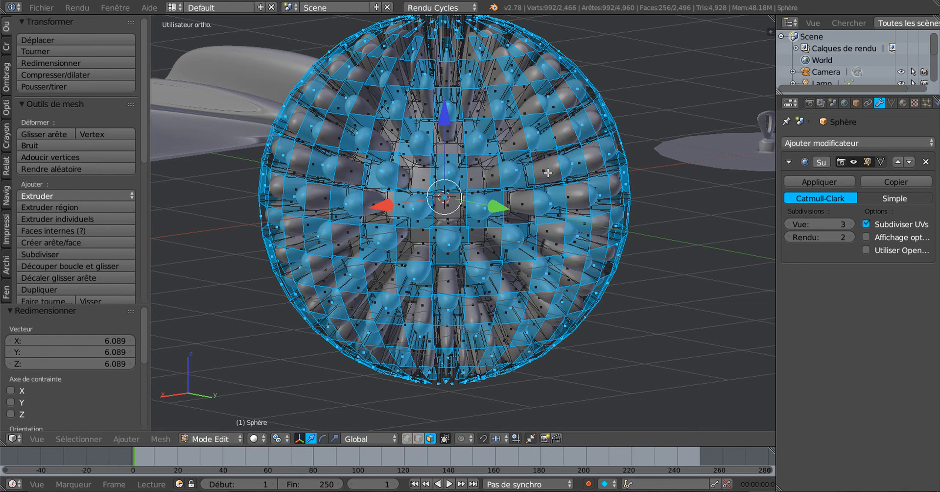
Step: Try rotating the enlarged tip faces about the global Z axis around their own origins, and inspect the twisted spikes outside mesh editing
key(r)
key(z)
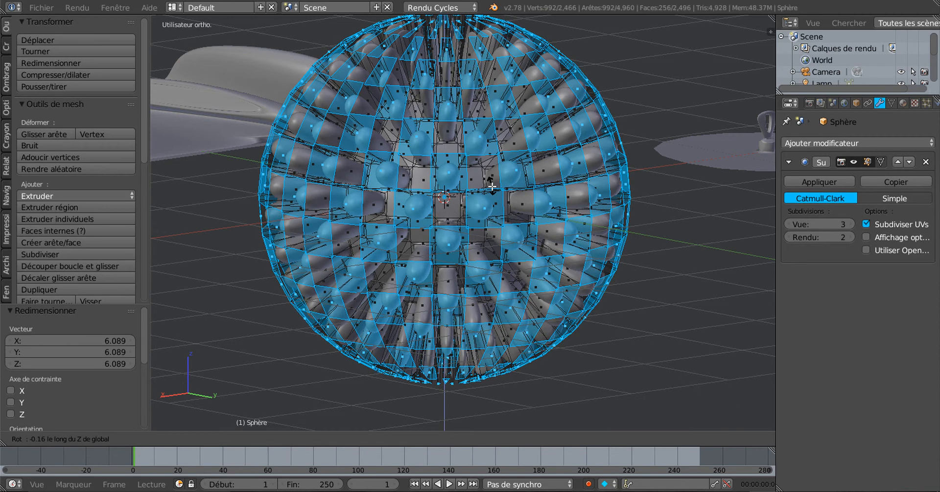
click(391, 170)
key(Tab)
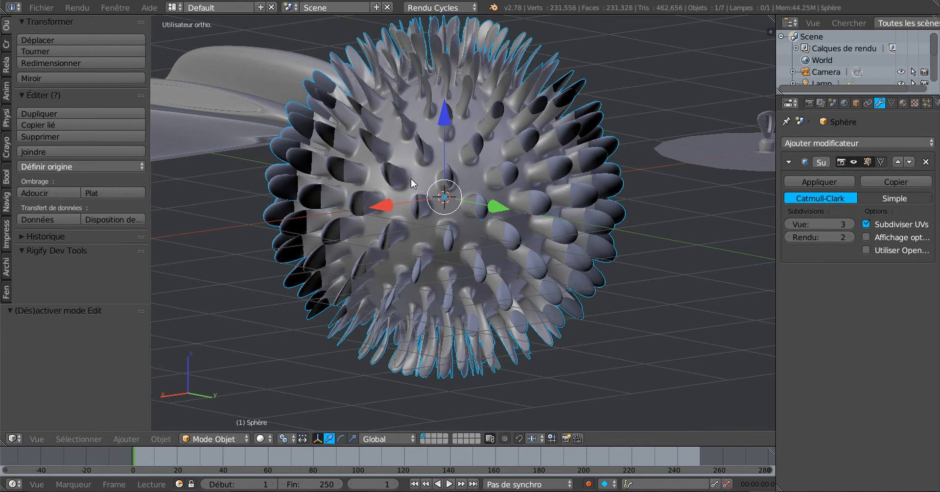
middle_drag(411, 178, 575, 248)
scroll(551, 222, up, 3)
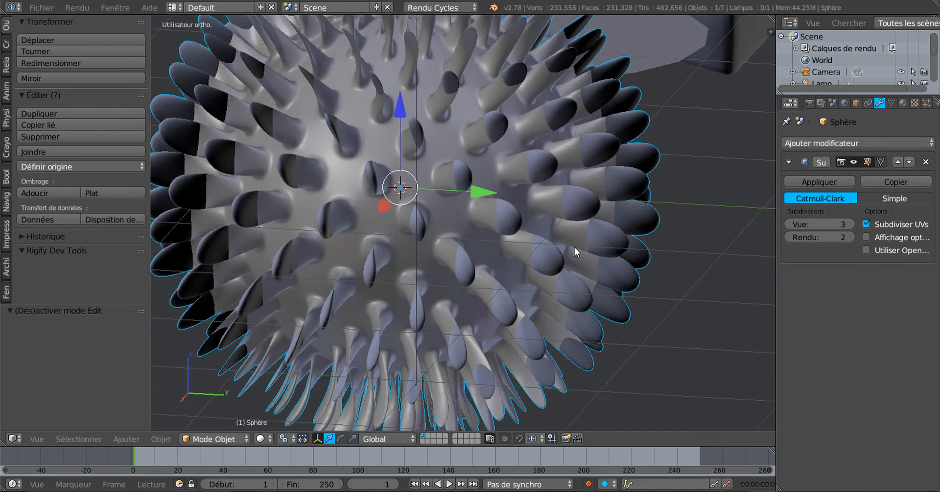
middle_drag(572, 192, 528, 193)
scroll(566, 196, down, 3)
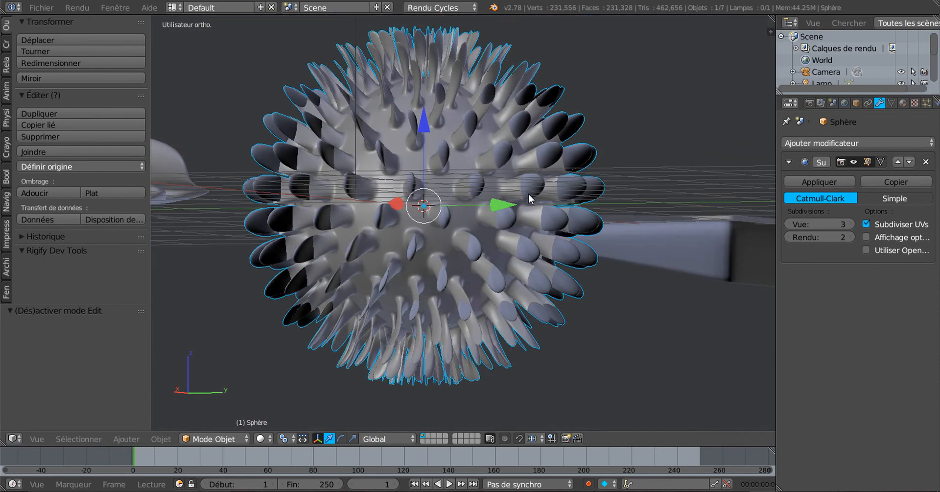
middle_drag(502, 135, 580, 170)
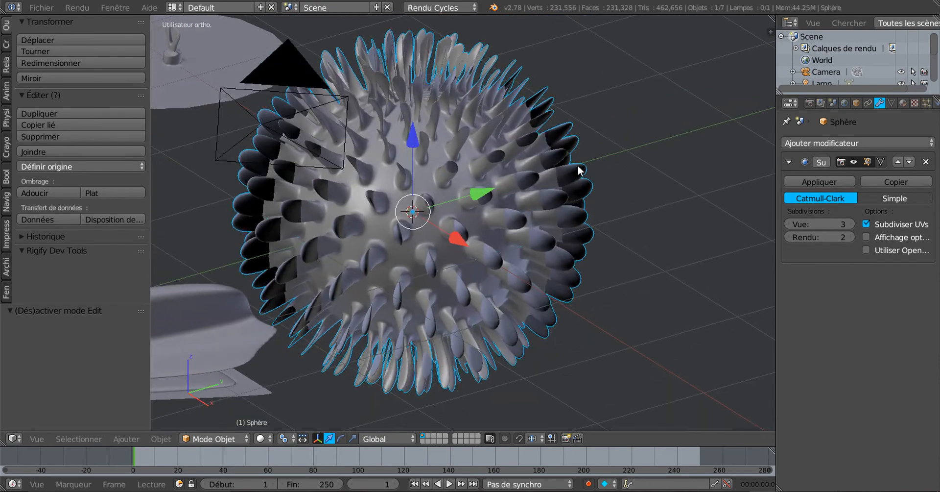
middle_drag(519, 188, 500, 211)
Step: Return to mesh editing and undo the rotation of the tip faces
key(Tab)
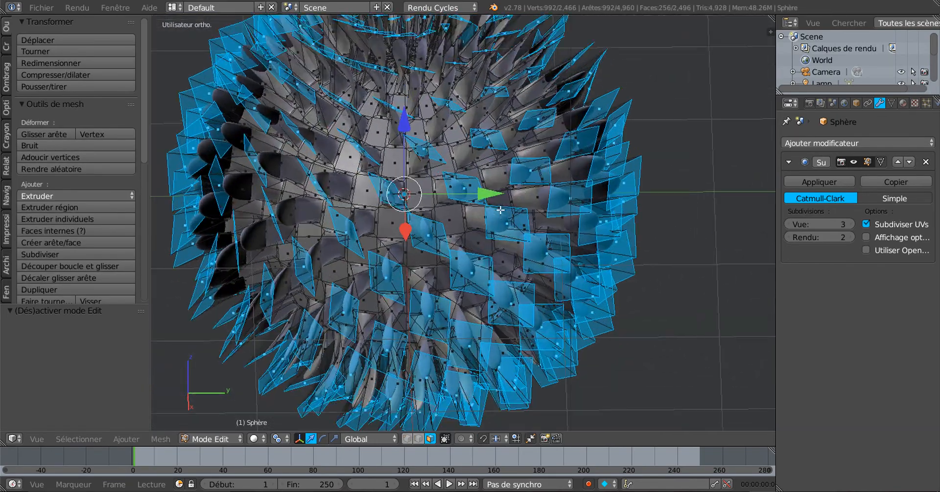
middle_drag(576, 232, 576, 258)
key(ctrl+z)
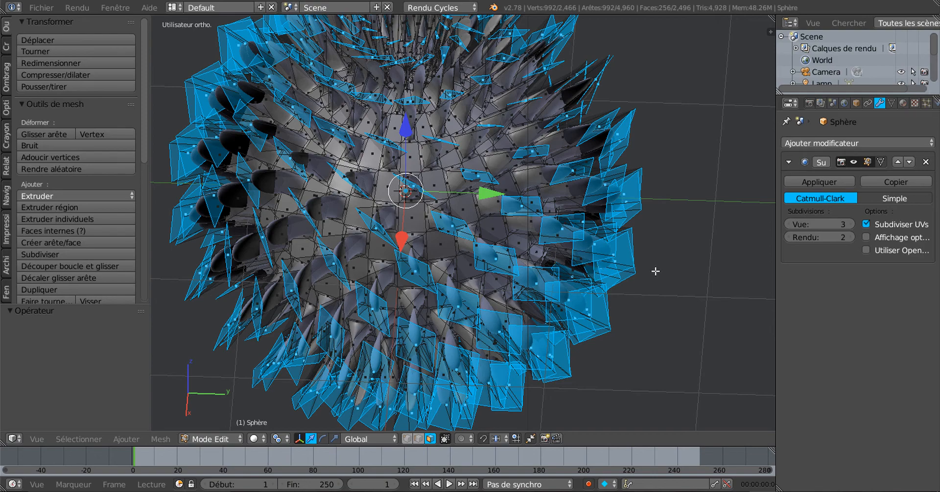
key(ctrl+z)
Step: Inset the enlarged tip faces with a thickness of 0.01 and scale the inset faces by 0.941
middle_drag(575, 283, 520, 272)
scroll(521, 250, up, 1)
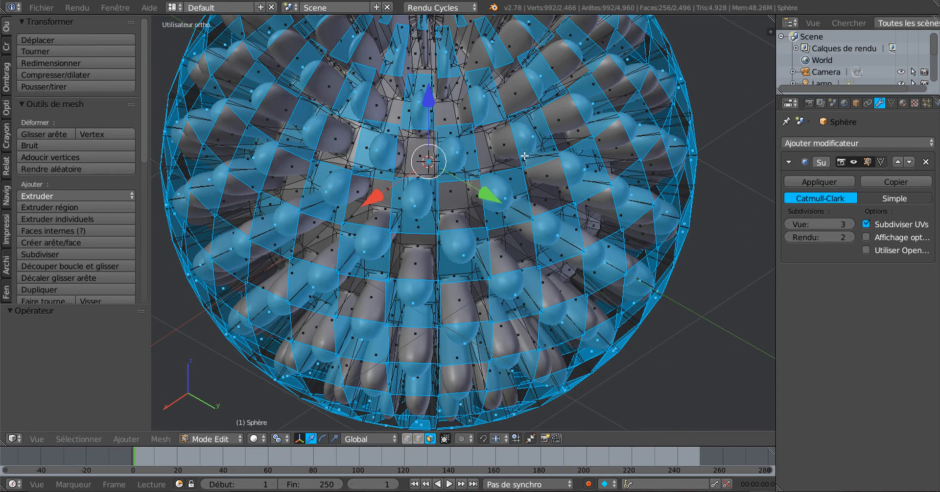
scroll(525, 159, down, 2)
middle_drag(527, 173, 557, 169)
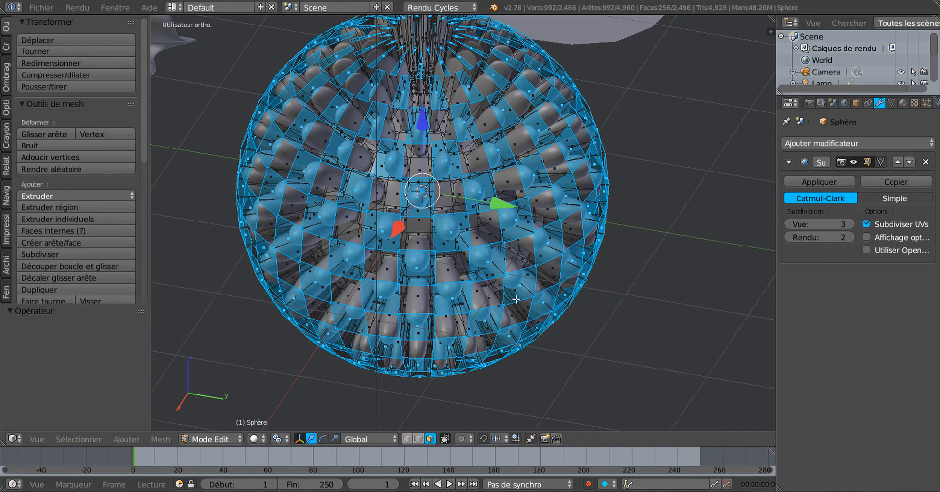
key(i)
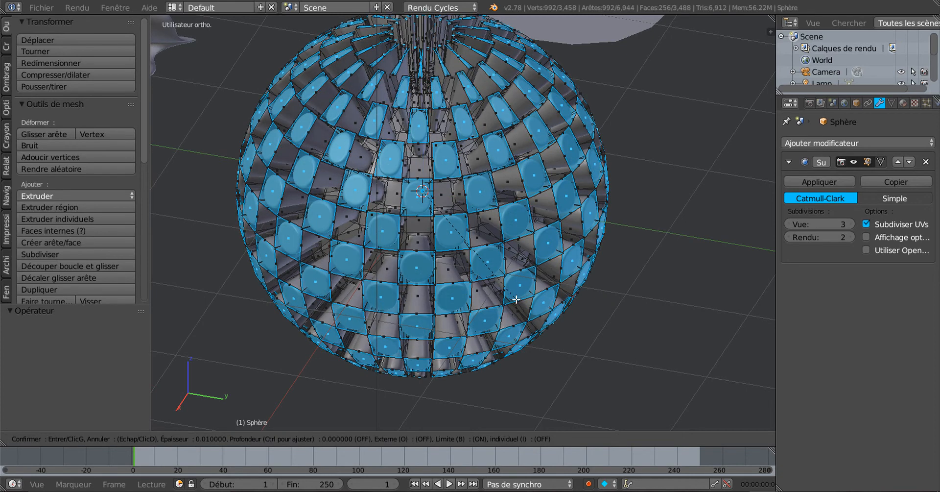
click(516, 298)
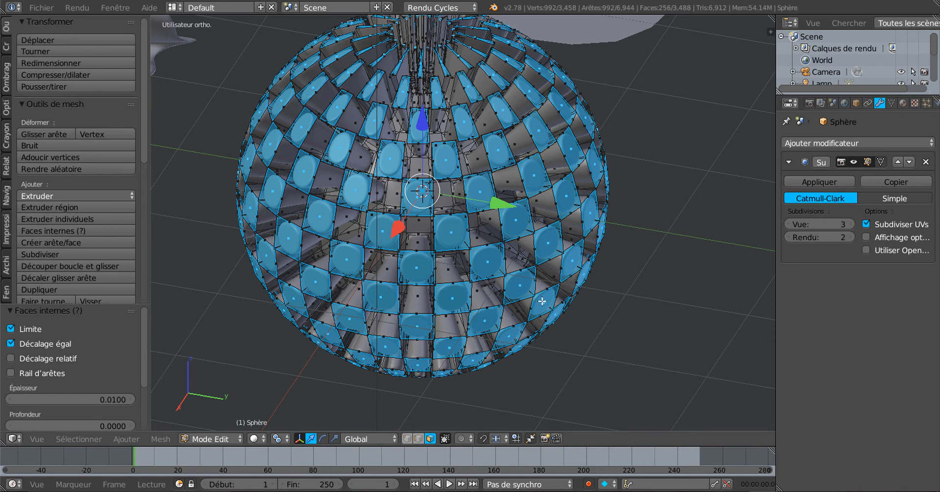
key(s)
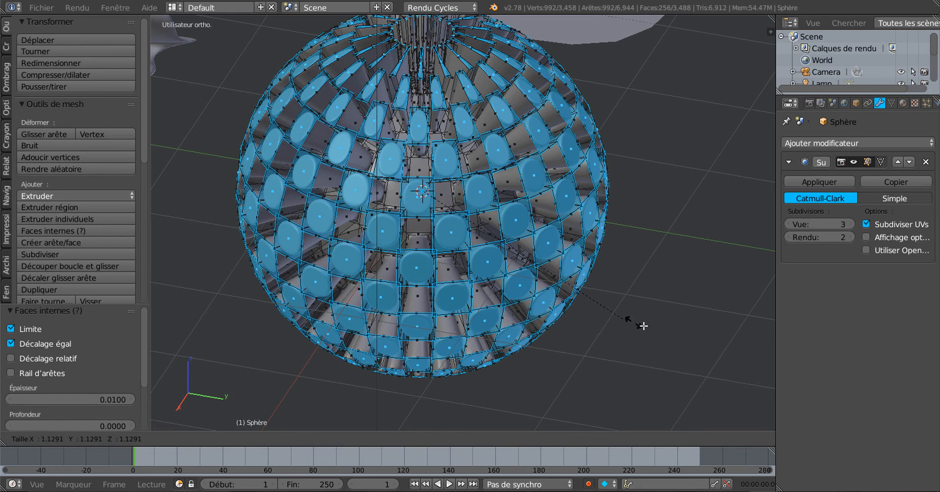
click(597, 289)
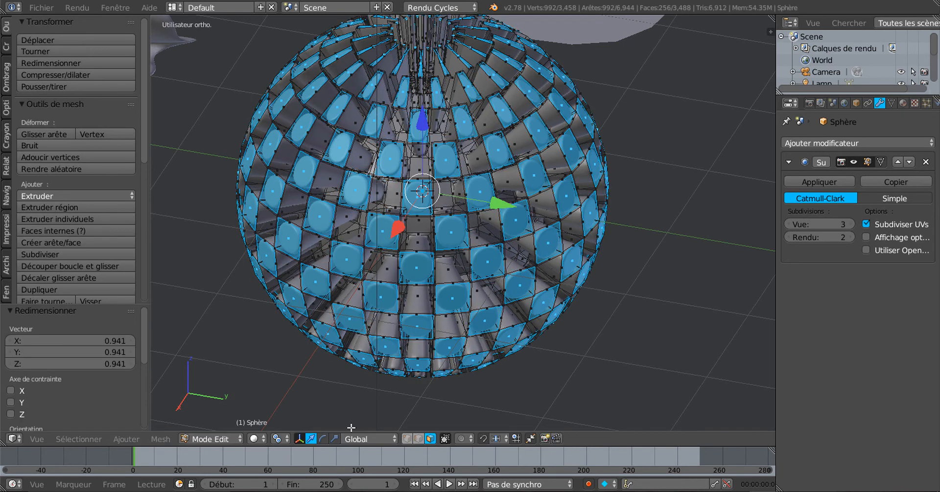
Step: Set the pivot to the median point, scale the inset tip faces outward by about 1.137, and inspect the rounded spikes outside mesh editing
click(278, 438)
click(295, 395)
key(s)
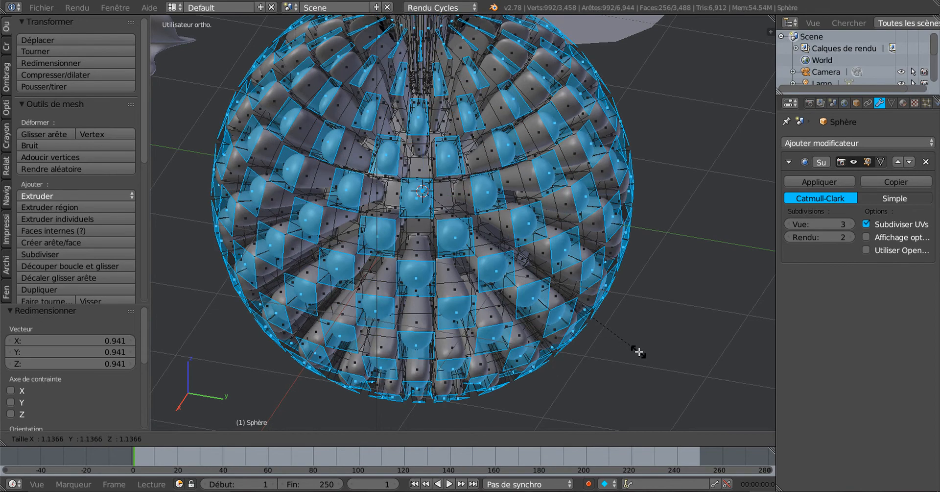
click(638, 350)
key(Tab)
middle_drag(593, 342, 615, 297)
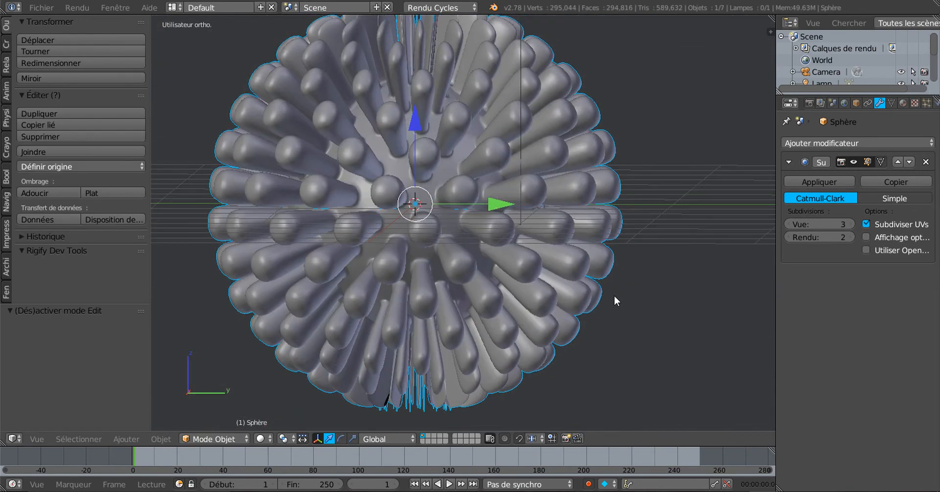
Step: Set the pivot to individual origins, shrink the tip faces around their own centres, and inspect the tapered spikes outside mesh editing
key(Tab)
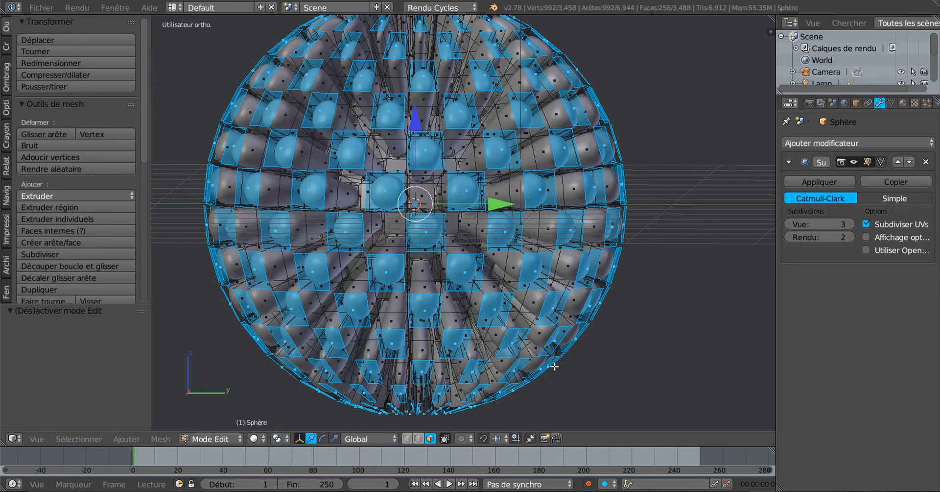
click(277, 438)
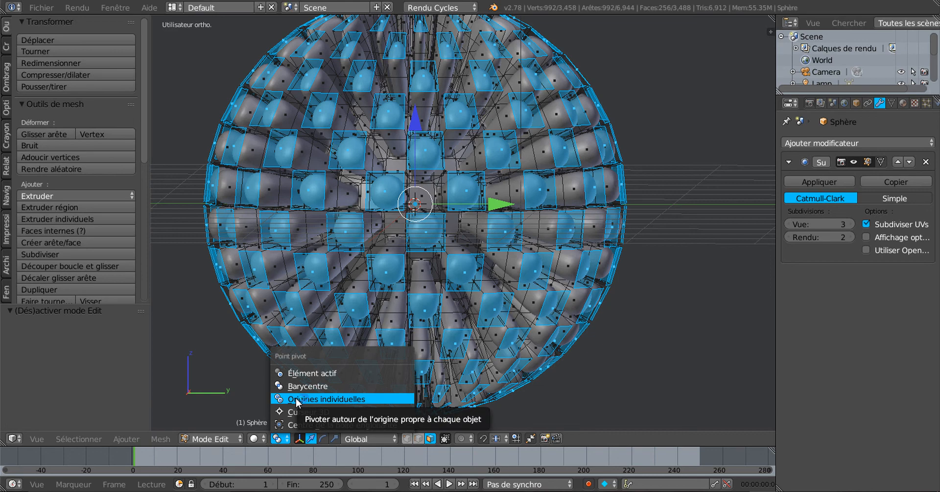
click(296, 397)
key(s)
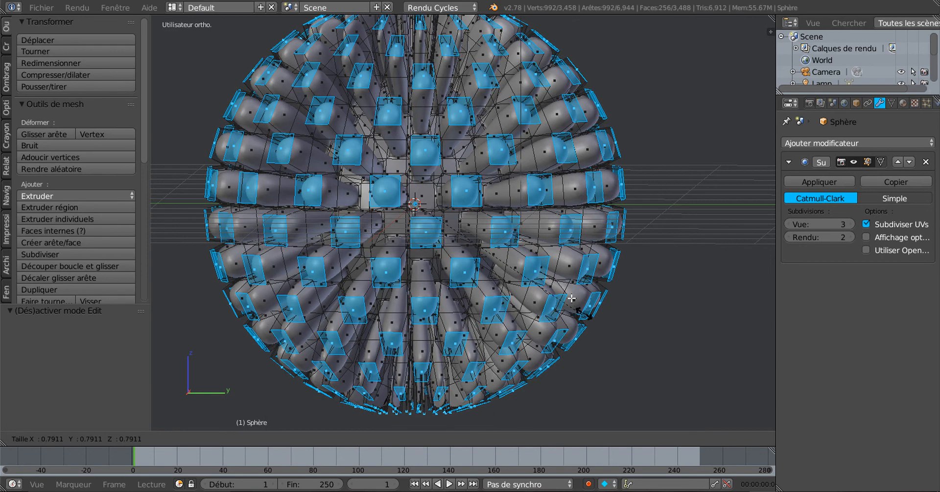
click(518, 230)
key(Tab)
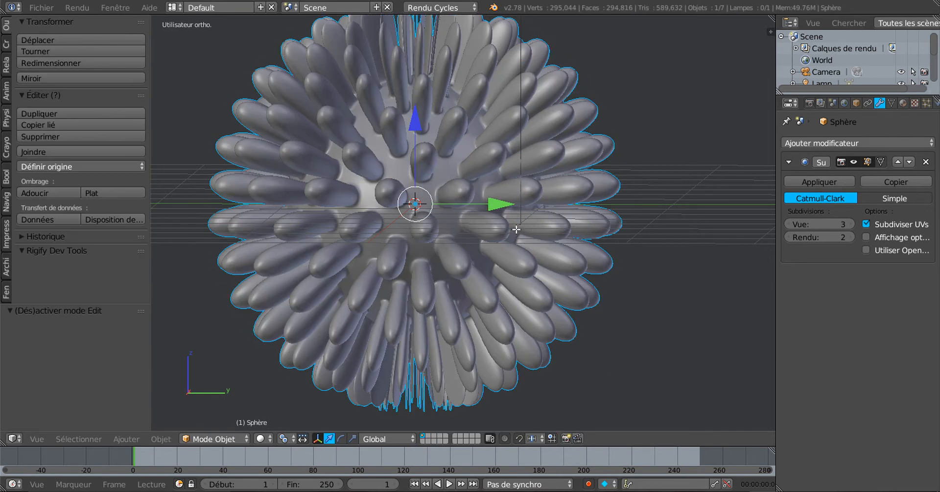
Step: Set the pivot to the median point and scale the tip faces inward by about 0.737 to hollow the spikes into tubes
key(Tab)
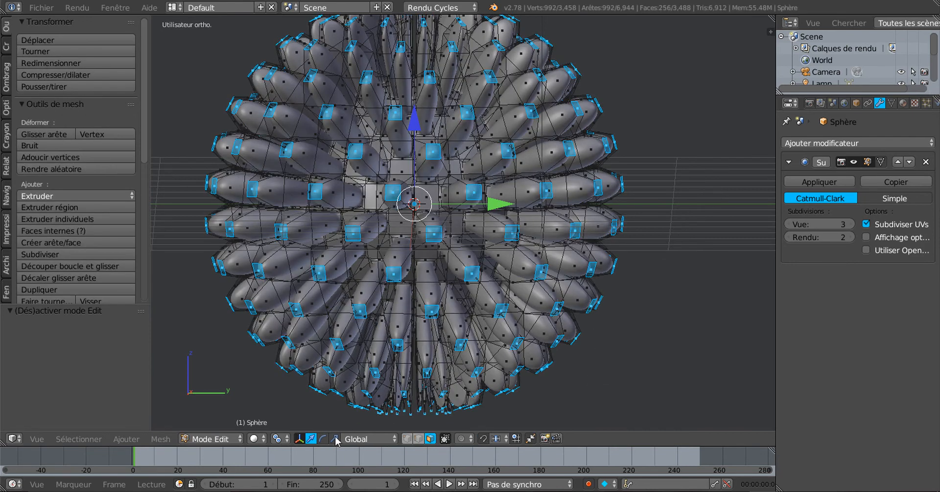
click(278, 439)
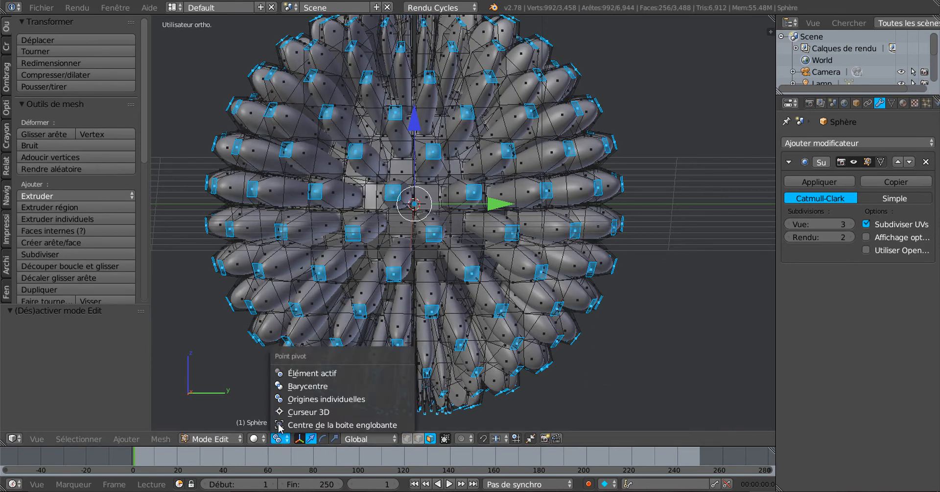
click(308, 384)
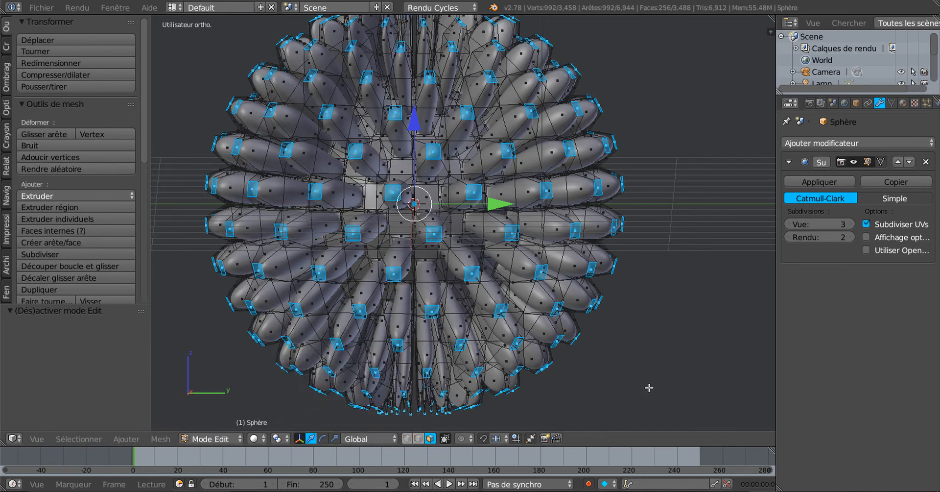
key(s)
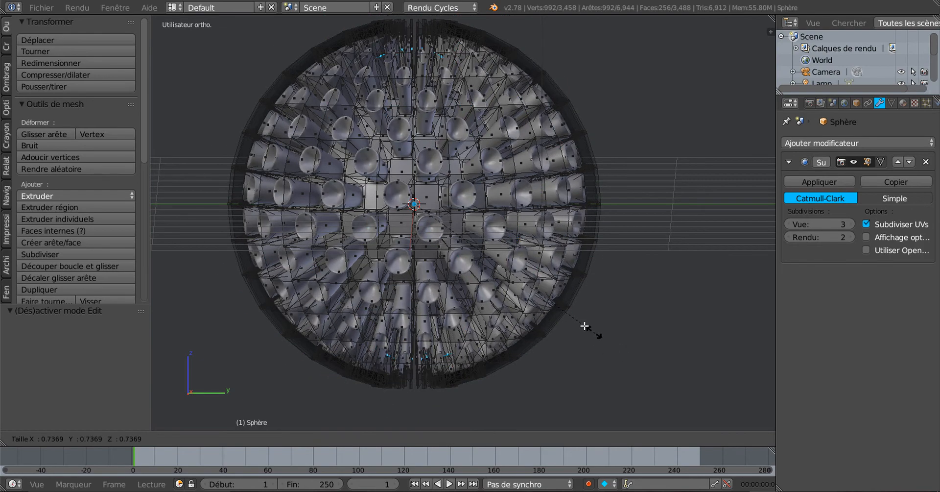
click(583, 325)
key(Tab)
middle_drag(584, 339, 712, 406)
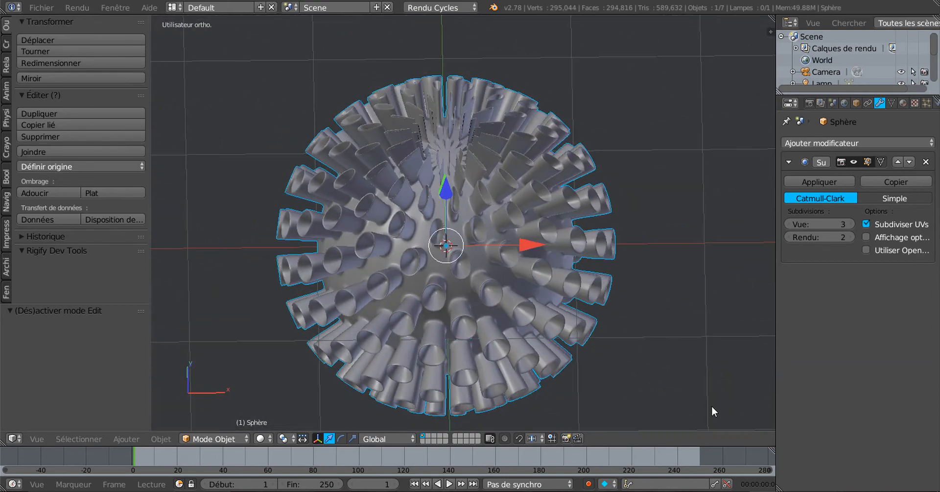
Step: Examine the hollow tubes from several angles in both object and mesh editing modes, and look over the available pivot options
middle_drag(591, 377, 507, 267)
key(Tab)
key(Tab)
key(Tab)
key(Tab)
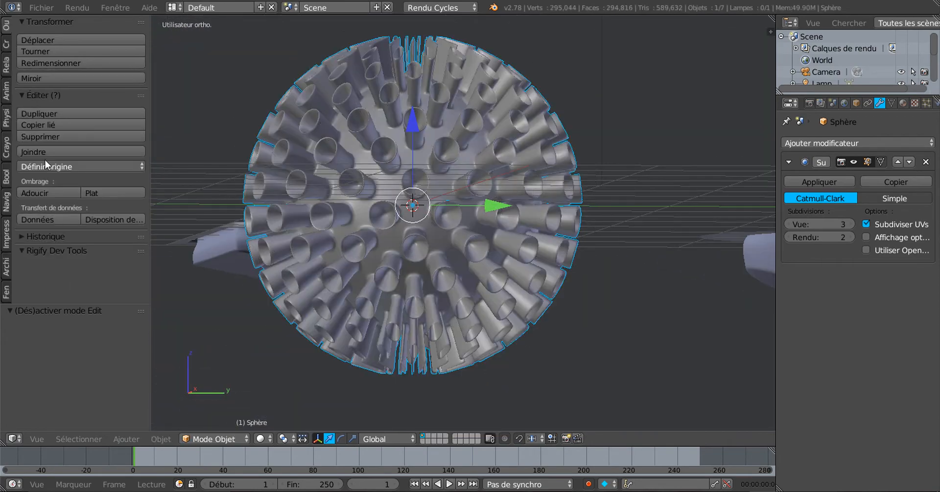
key(Tab)
middle_drag(446, 223, 494, 290)
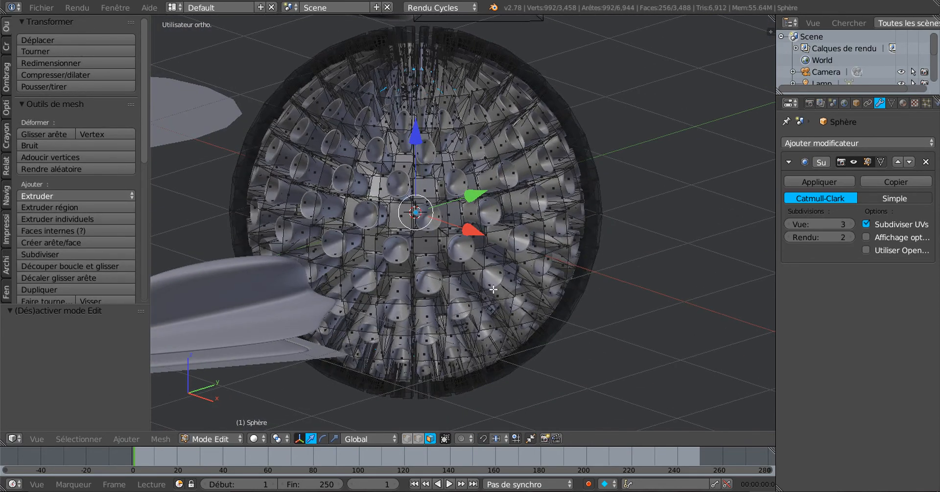
click(278, 438)
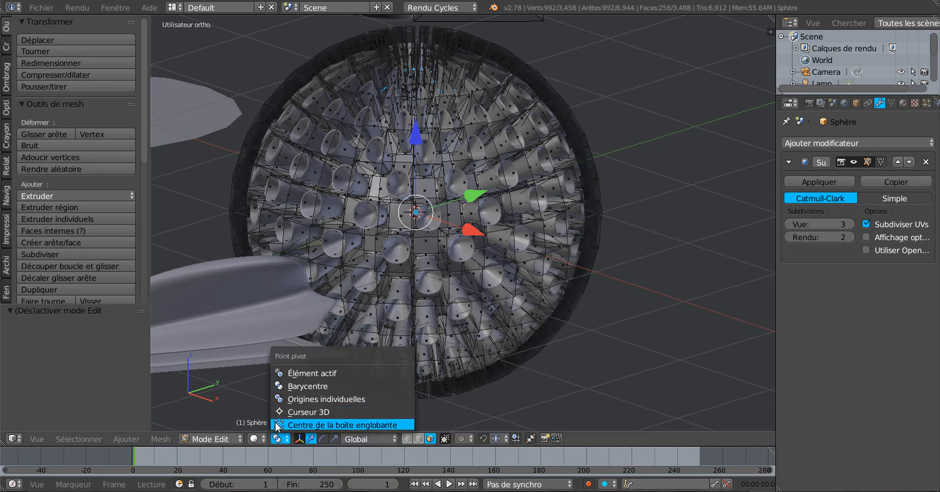
middle_drag(635, 303, 465, 220)
key(Tab)
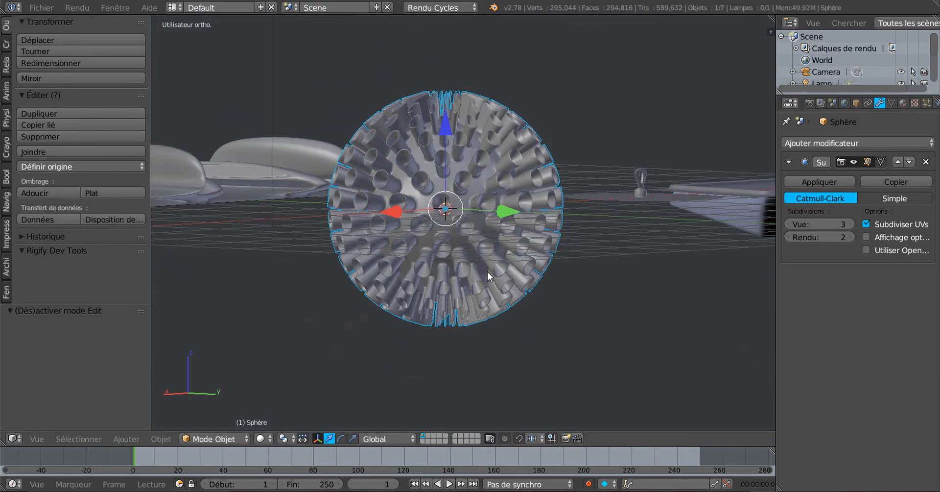
middle_drag(487, 272, 504, 303)
Step: Try moving the selected inner tip faces along the global Y axis, and inspect the stretched mesh outside mesh editing
key(Tab)
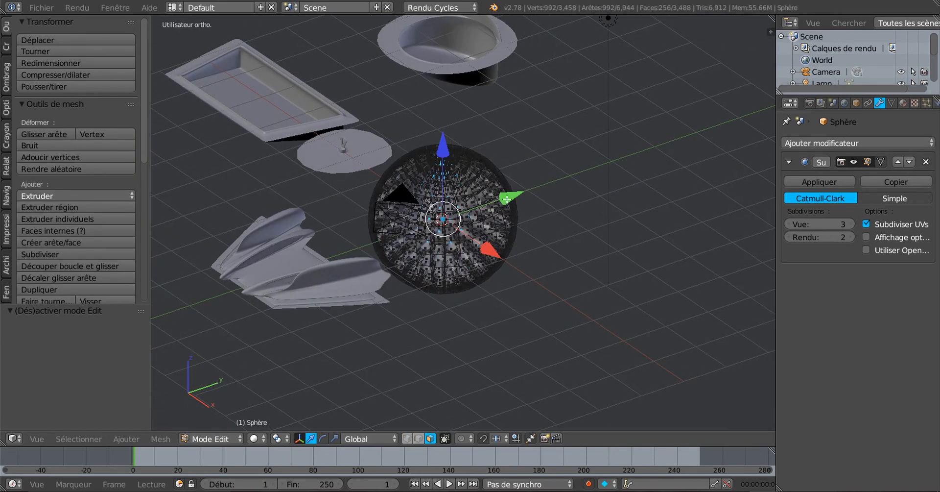
drag(507, 199, 613, 249)
key(Tab)
middle_drag(613, 249, 542, 283)
key(Tab)
key(Tab)
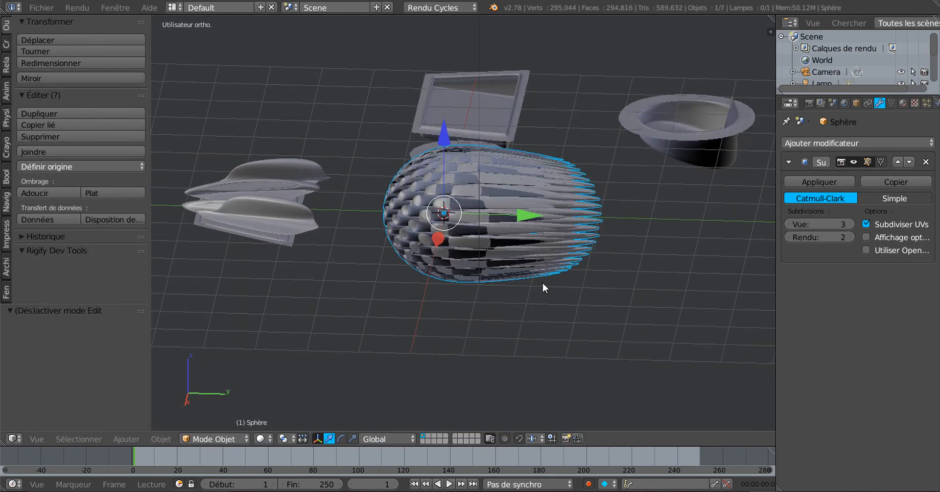
scroll(542, 283, up, 3)
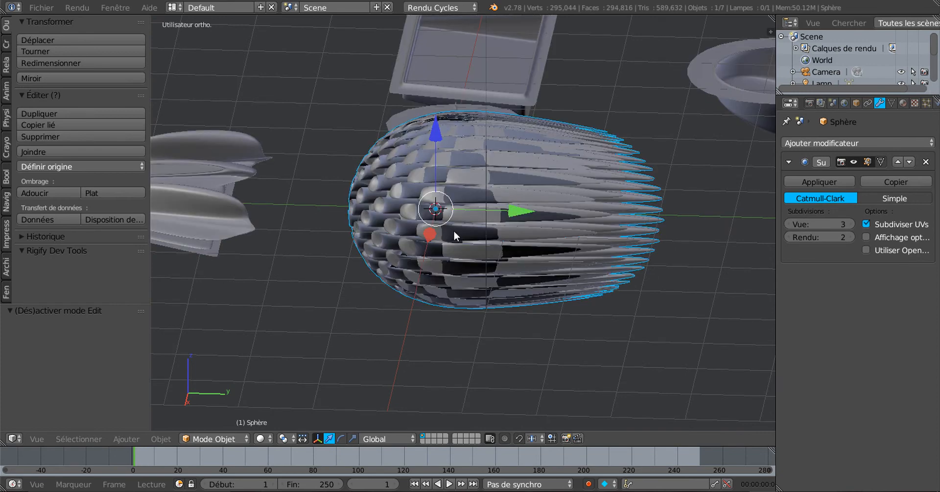
middle_drag(454, 235, 529, 263)
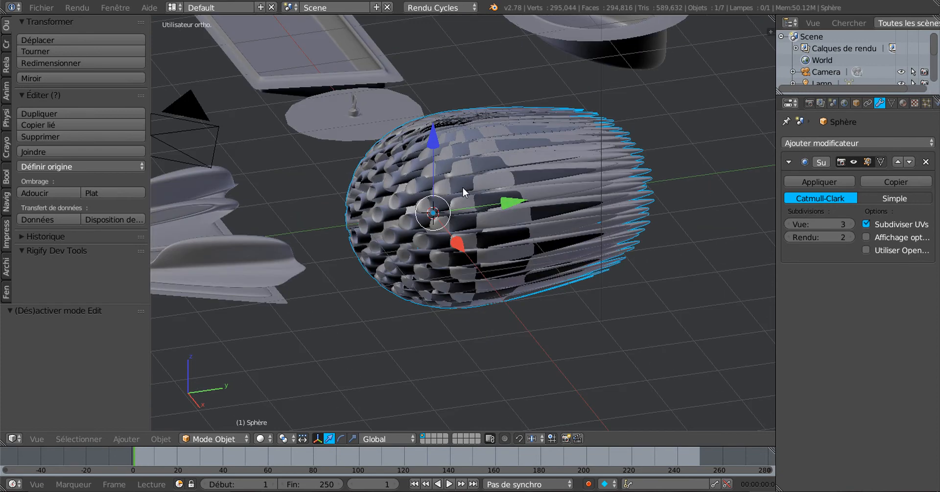
scroll(463, 186, up, 2)
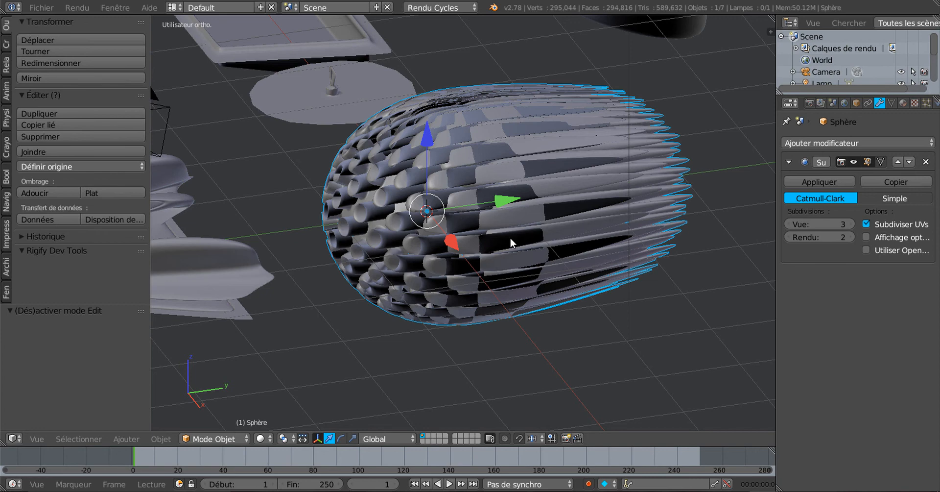
Step: Undo the move of the inner tip faces along the Y axis and view the sphere up close
key(ctrl+z)
key(ctrl+z)
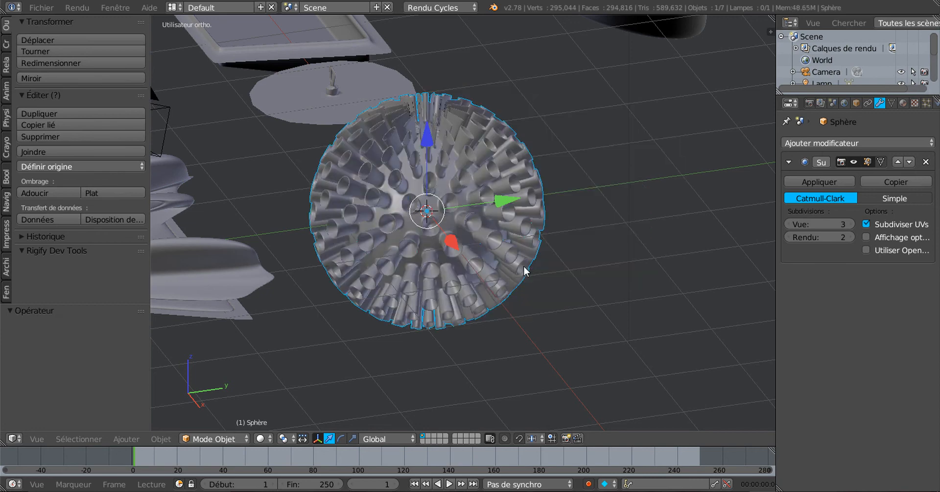
middle_drag(507, 250, 478, 271)
scroll(461, 275, up, 2)
scroll(476, 284, up, 2)
Step: Hide the winged flat object standing in front of the sphere and return to the front view
key(a)
scroll(476, 284, down, 2)
key(a)
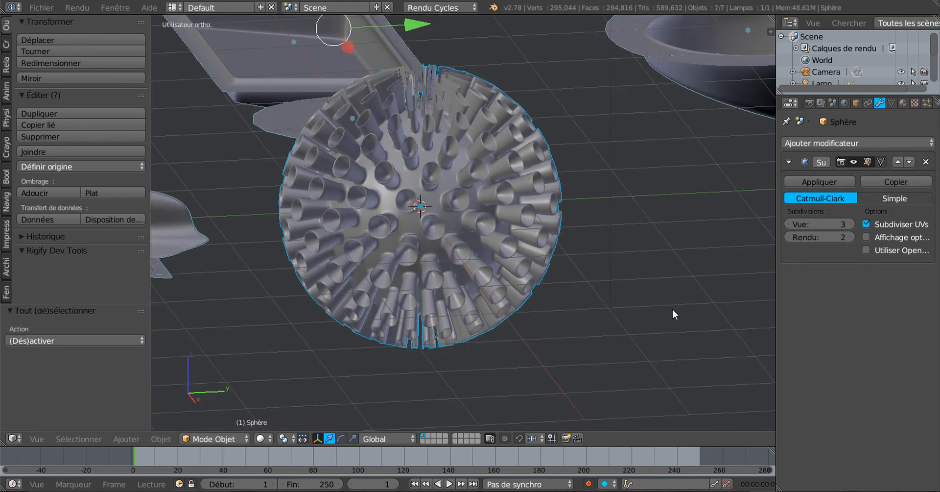
key(KP_1)
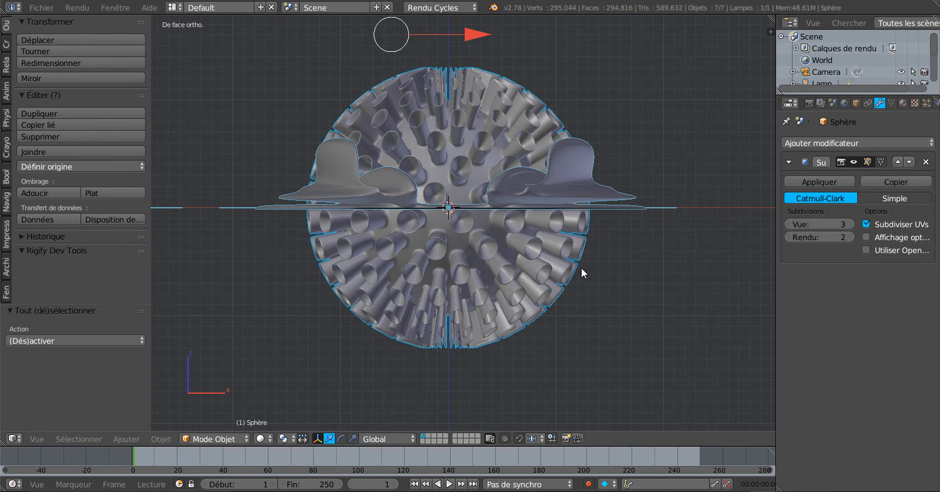
middle_drag(477, 145, 589, 309)
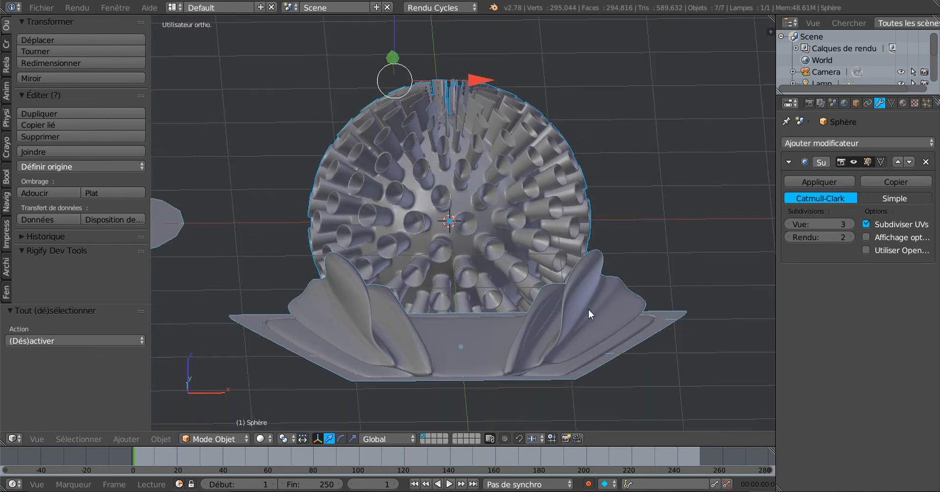
right_click(560, 333)
key(h)
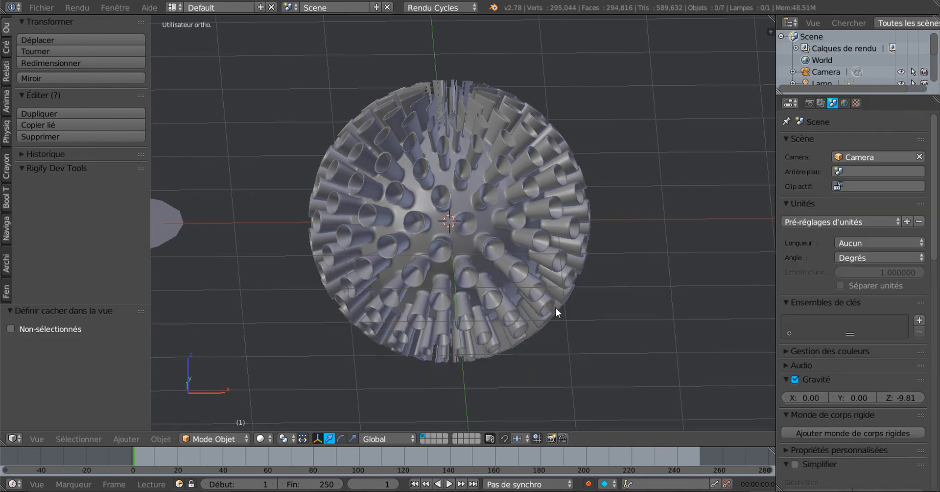
key(KP_1)
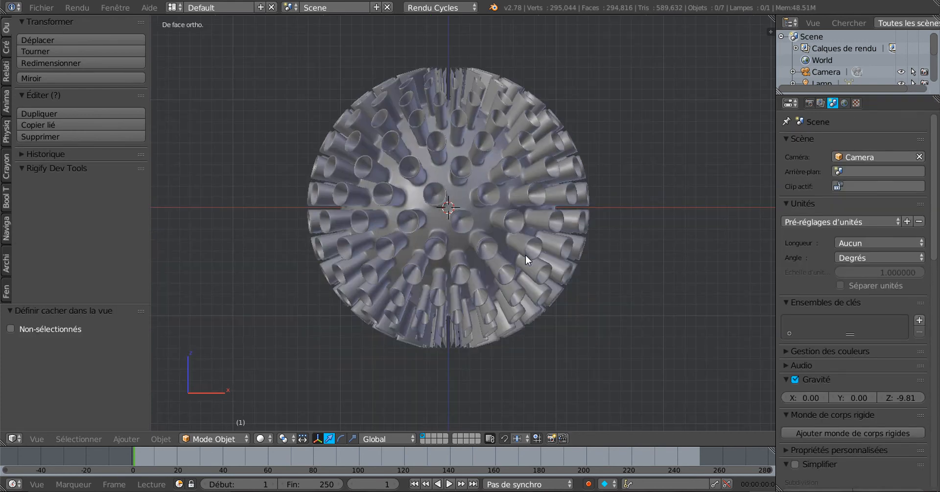
Step: Enter mesh editing on the sphere, switch to edge selection, and select the square edge loop around a tube opening near the centre
right_click(492, 239)
key(Tab)
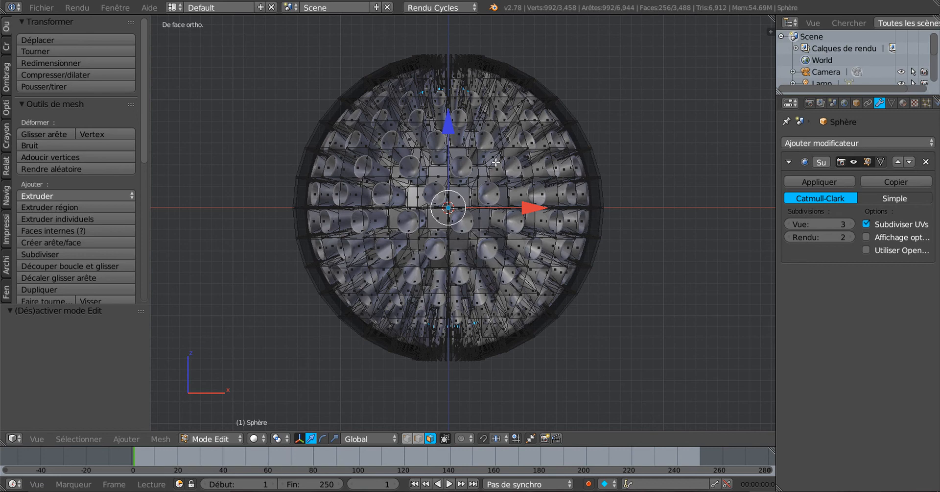
scroll(497, 174, down, 1)
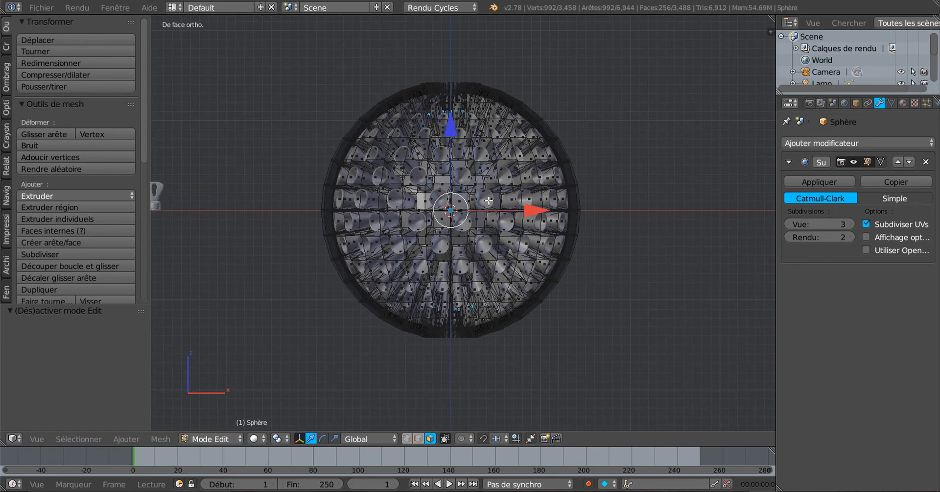
scroll(467, 216, up, 1)
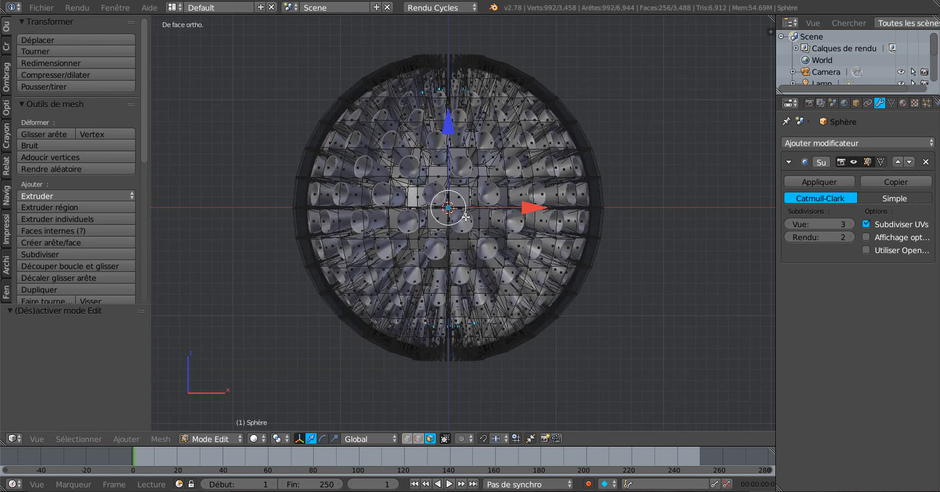
scroll(467, 216, up, 1)
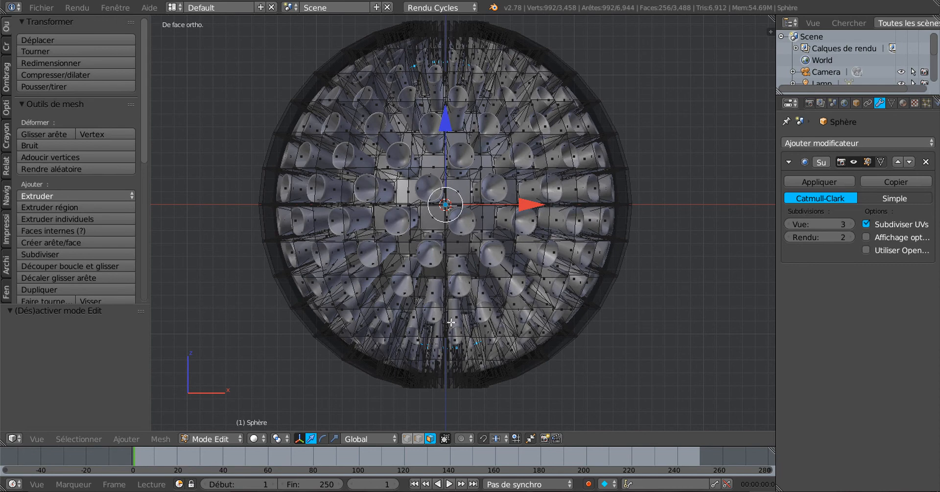
click(418, 439)
scroll(449, 231, up, 1)
scroll(448, 221, up, 3)
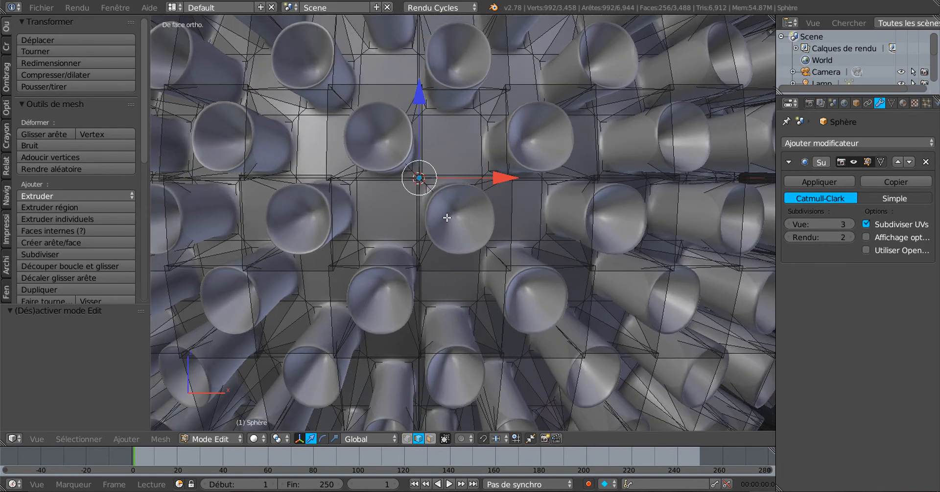
alt+click(420, 188)
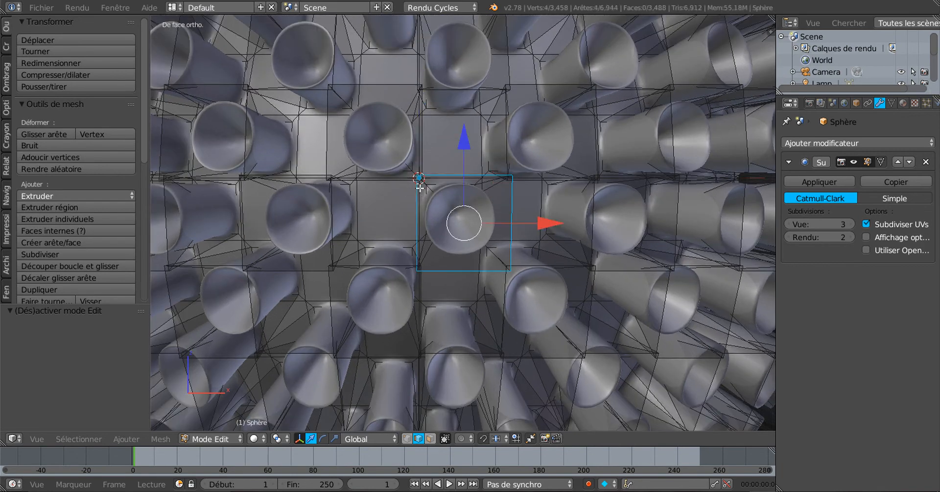
Step: Display the sphere as a wireframe and replace the edge loop selection with the entire mesh
scroll(492, 280, down, 8)
key(z)
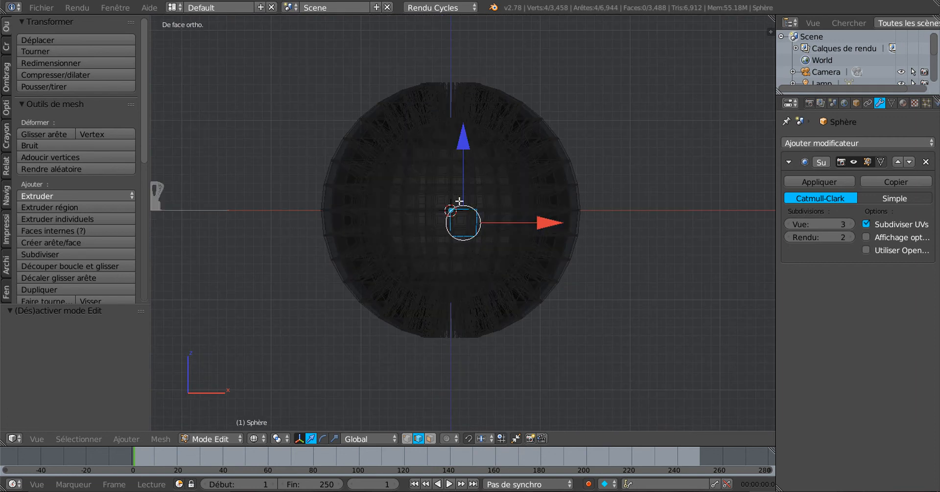
scroll(455, 151, down, 1)
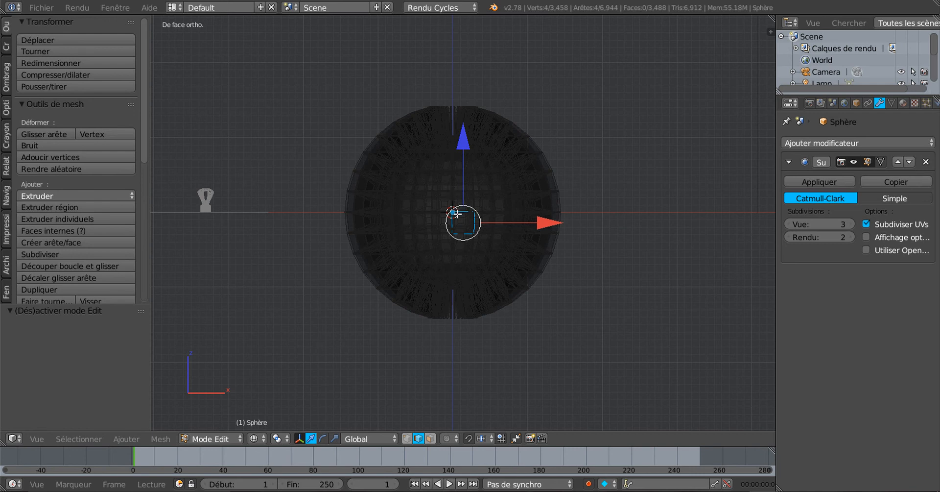
key(a)
key(a)
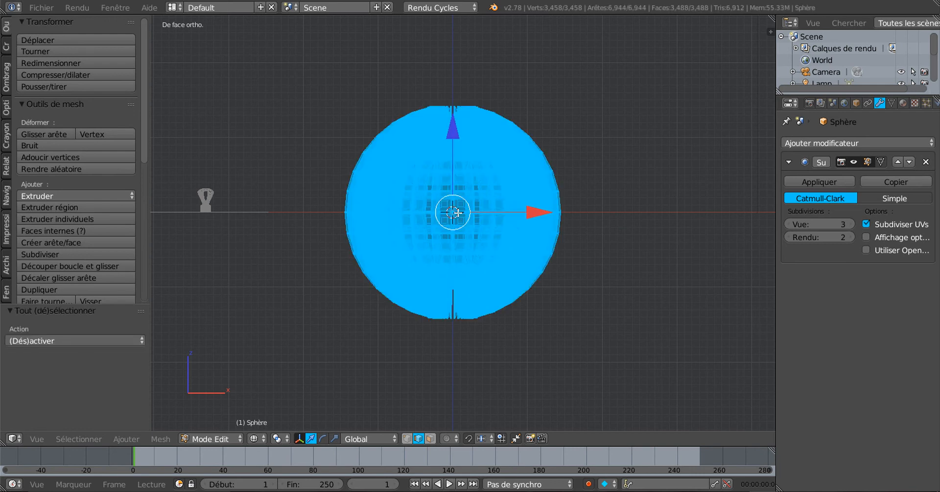
Step: Bisect the whole sphere mesh with a vertical cut through its centre in the front view
scroll(458, 212, down, 1)
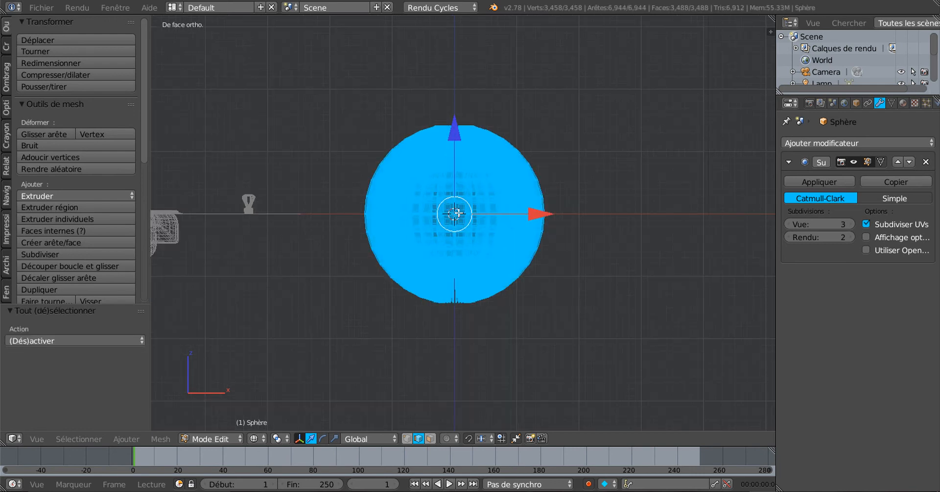
click(135, 441)
click(154, 445)
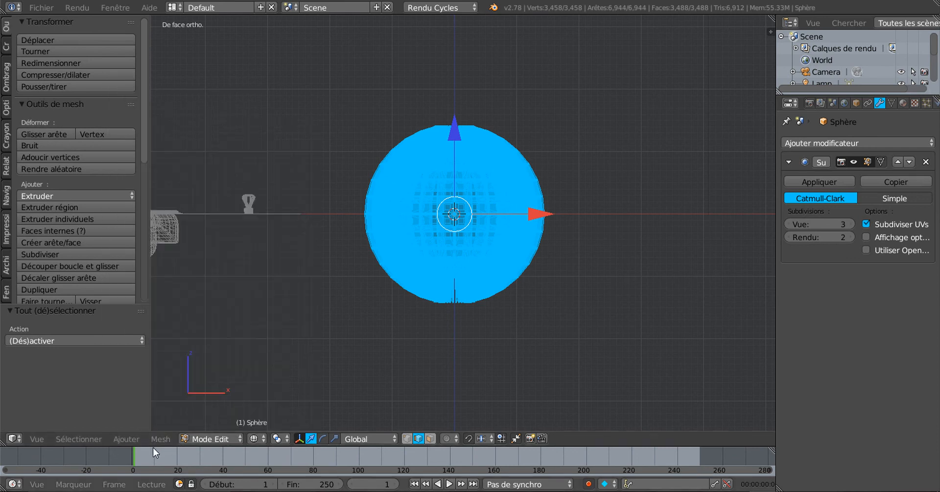
click(160, 438)
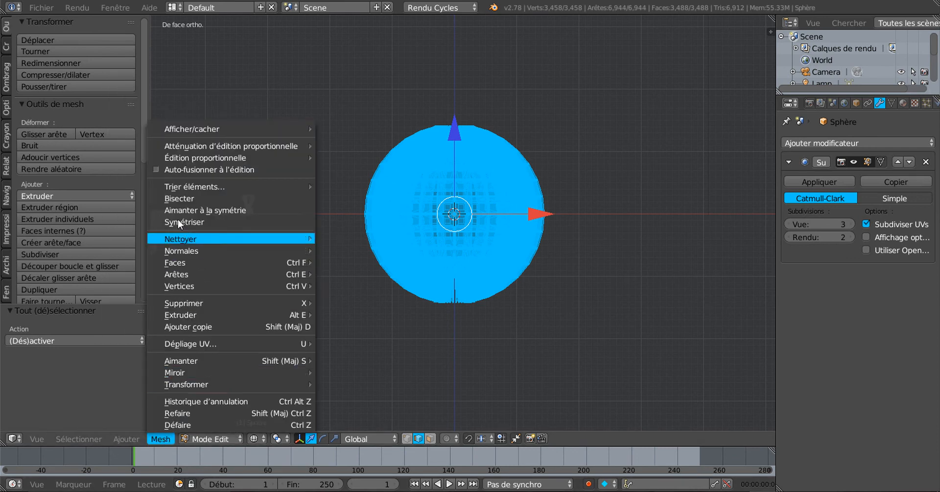
click(181, 198)
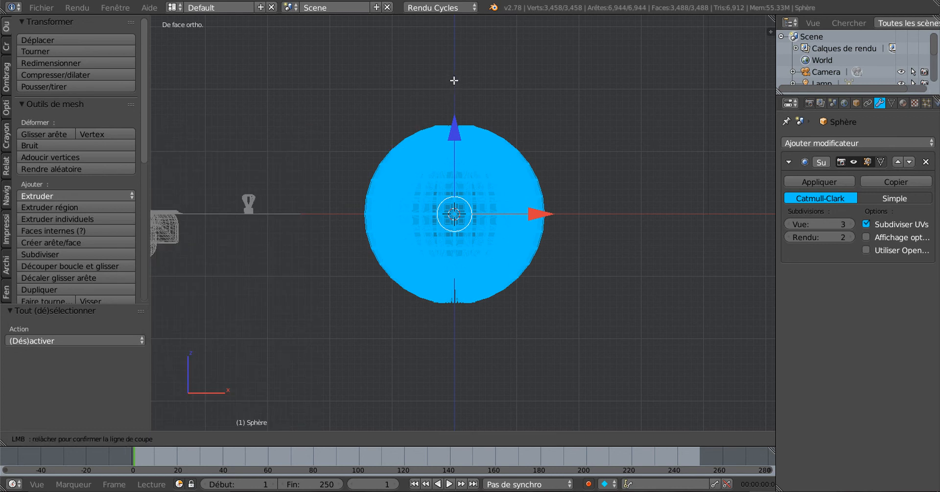
drag(454, 80, 455, 395)
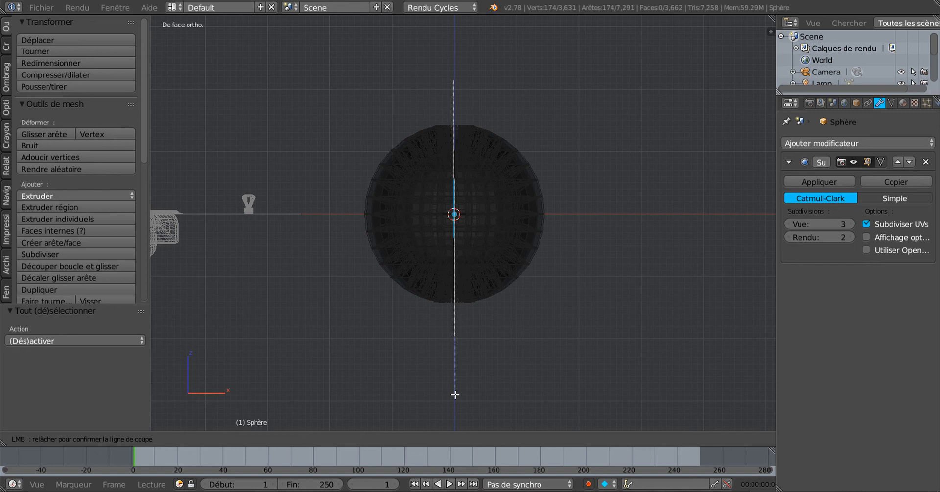
drag(455, 395, 455, 395)
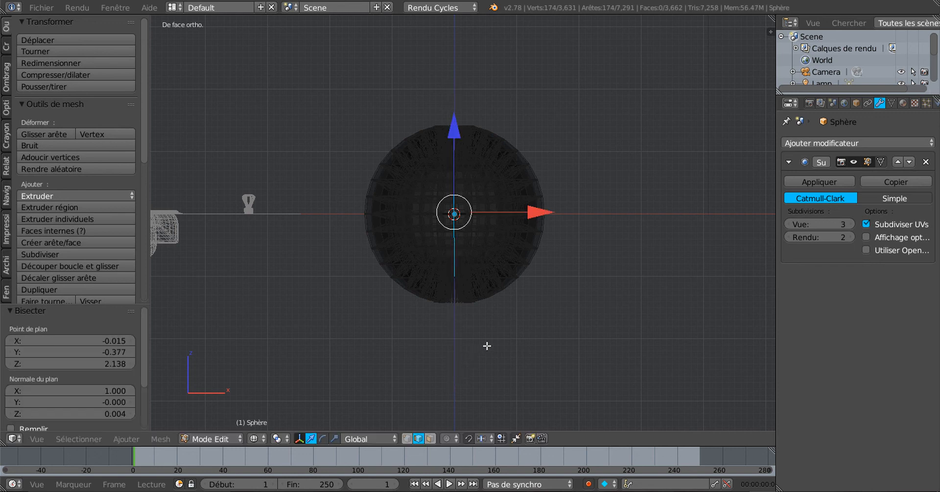
Step: Rip the mesh apart along the bisect cut and select all linked geometry of the half on the positive X side
scroll(465, 299, up, 1)
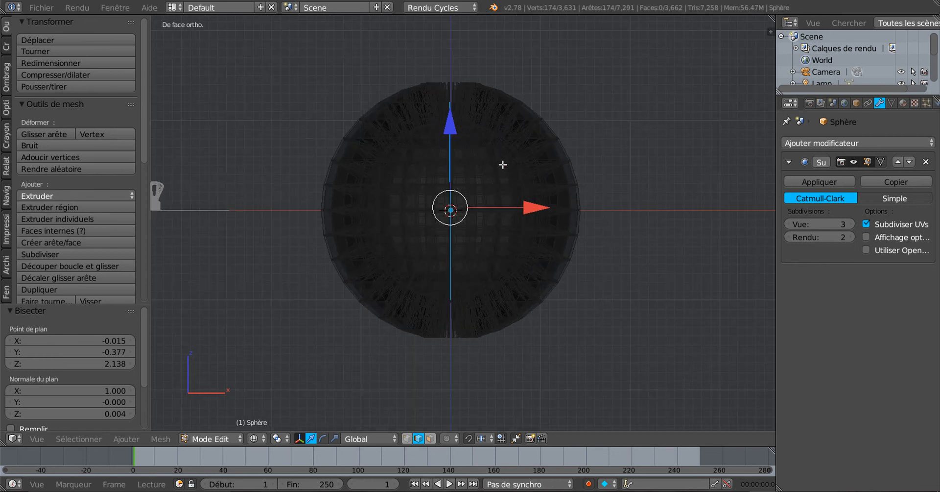
scroll(547, 334, down, 2)
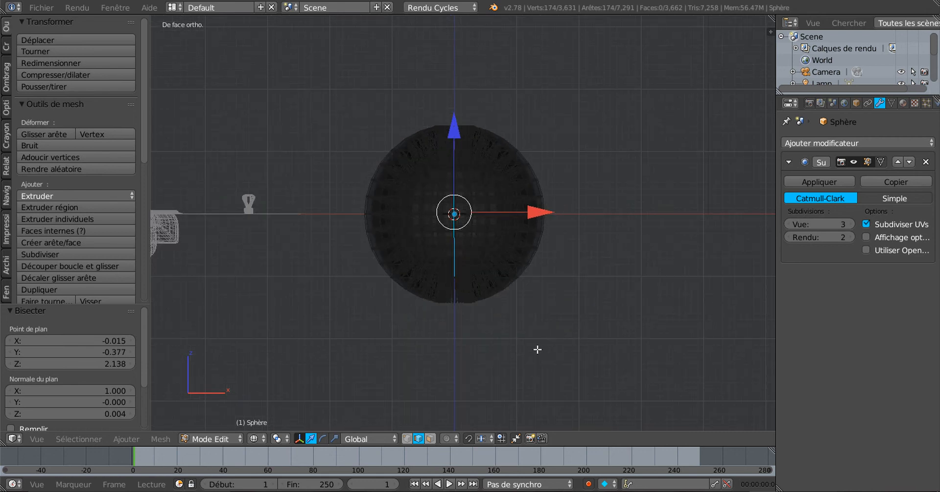
key(v)
click(538, 349)
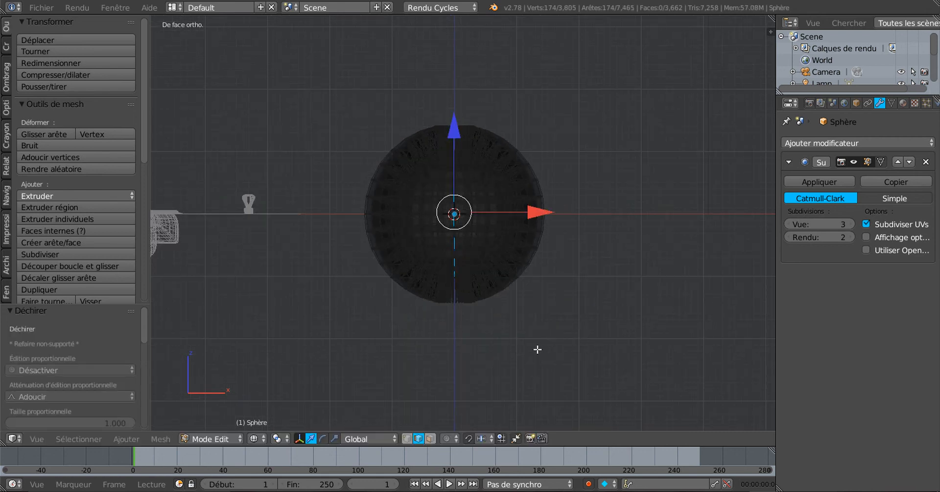
right_click(497, 212)
key(ctrl+l)
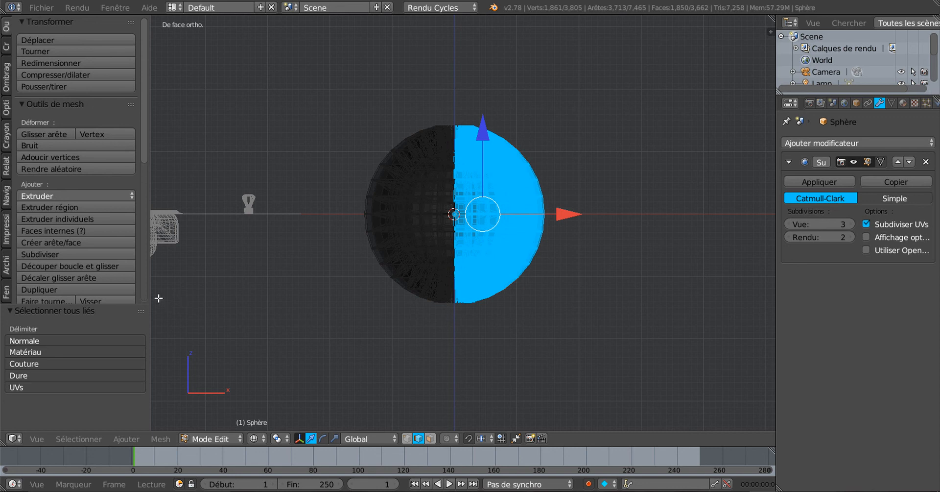
Step: Remove doubles from the selected half of the sphere with a merge distance of 0.0001
mouse_move(143, 112)
mouse_down()
mouse_move(145, 131)
mouse_move(144, 95)
mouse_up()
scroll(146, 156, down, 3)
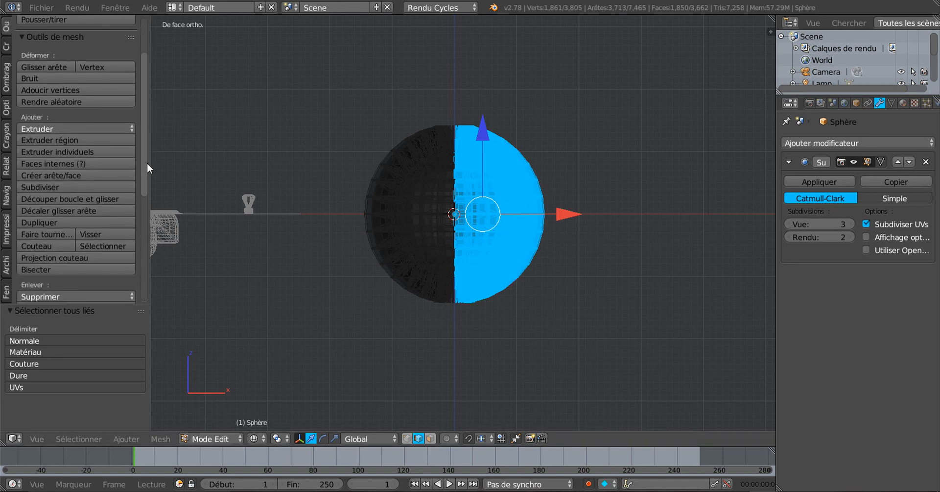
scroll(147, 164, down, 3)
click(55, 267)
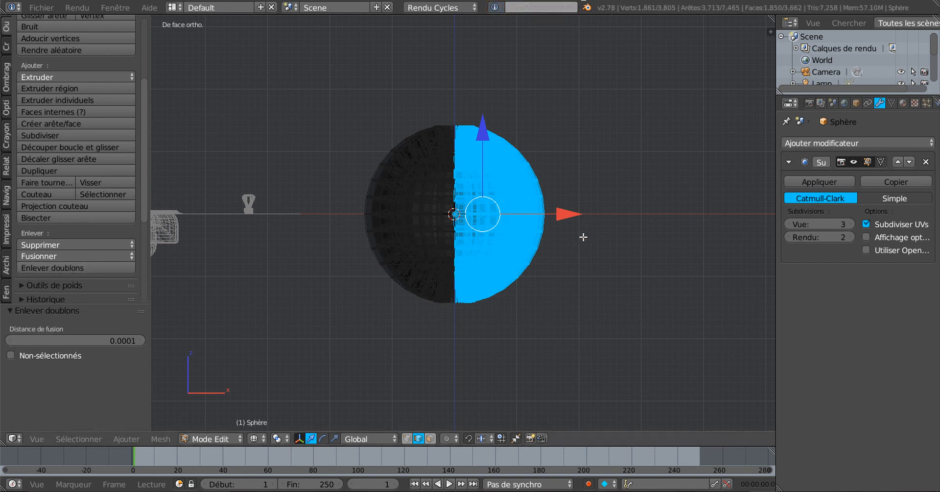
Step: Try scaling the selected half along the X axis with the scale manipulator, and undo the scaling
click(335, 439)
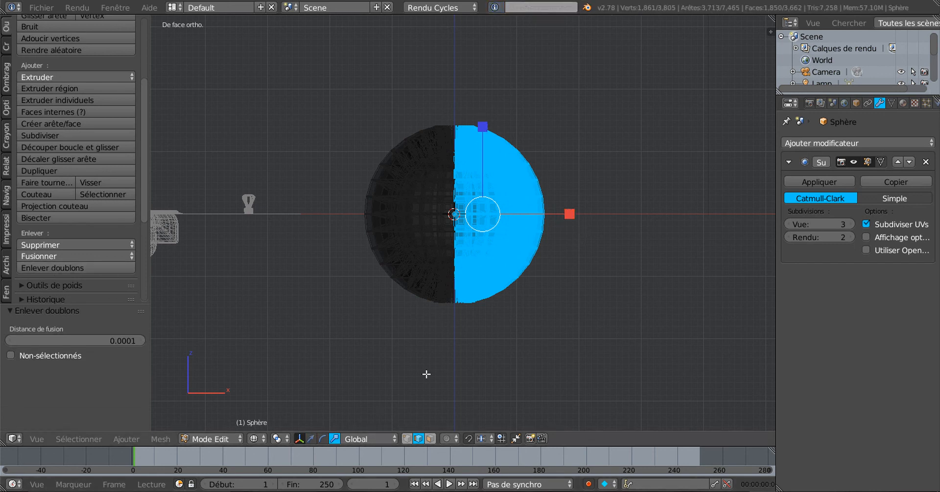
click(574, 214)
drag(574, 214, 616, 210)
key(ctrl+z)
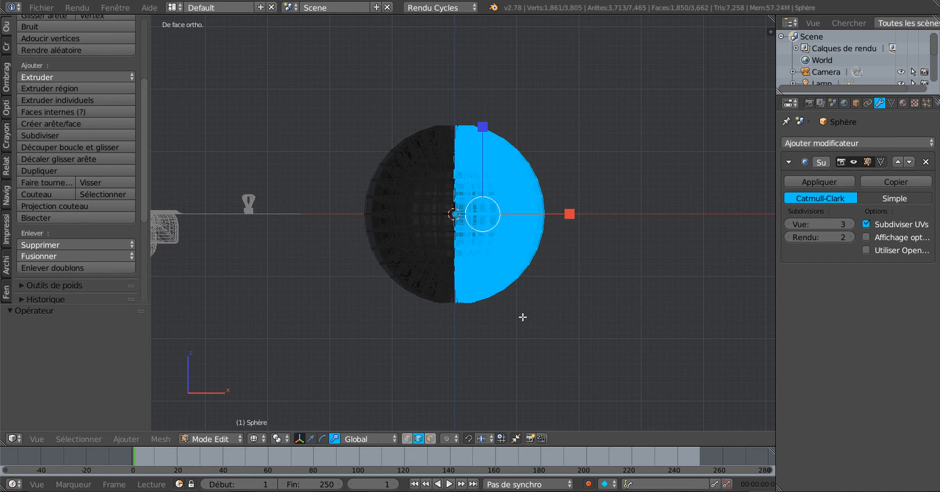
Step: Replace the selection with the outer part of the positive X half, painted with an adjusted circle selection
key(a)
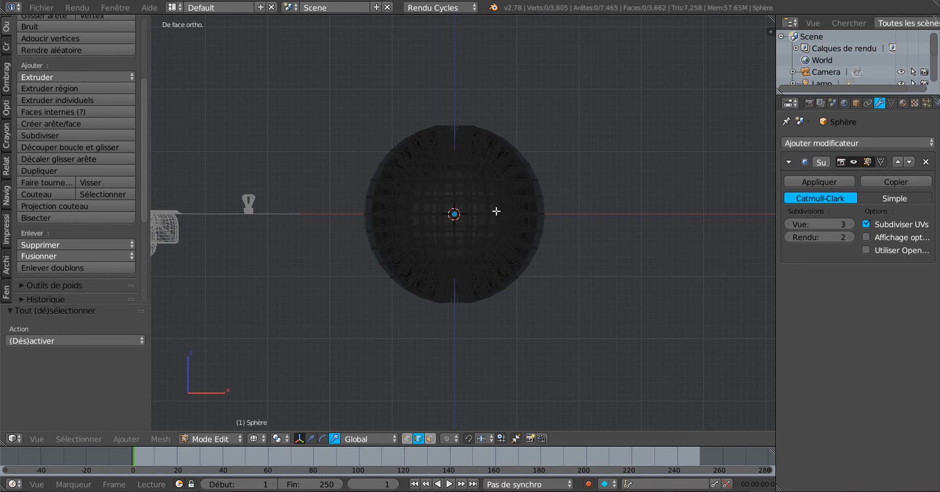
key(c)
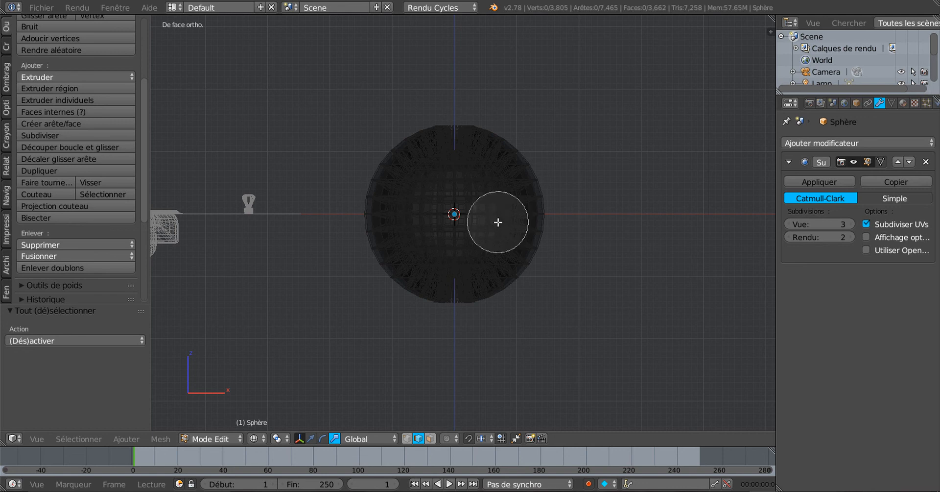
scroll(498, 218, down, 3)
scroll(504, 216, up, 2)
mouse_move(506, 216)
mouse_down()
mouse_move(510, 154)
mouse_move(495, 204)
mouse_move(527, 277)
mouse_move(516, 117)
mouse_up()
right_click(516, 117)
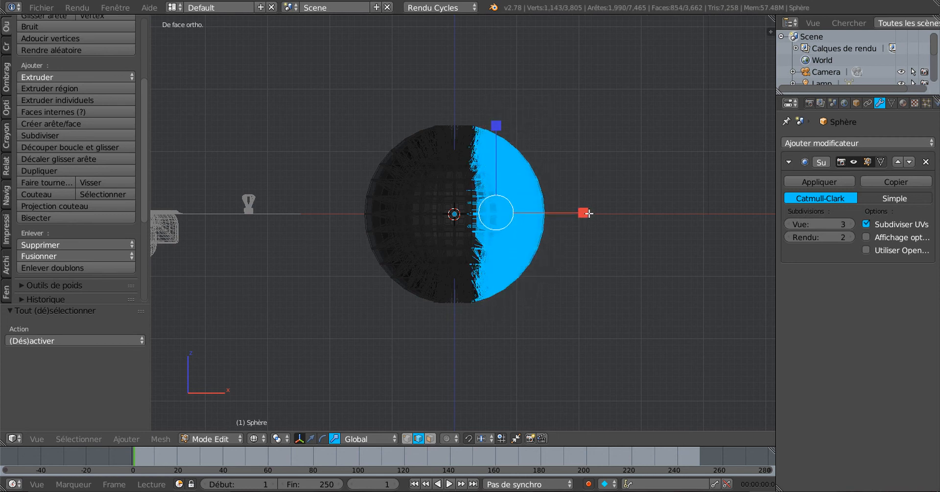
Step: Scale the selected part by about 2.396 along the X axis and move it about 0.736 along X
key(s)
key(x)
click(718, 217)
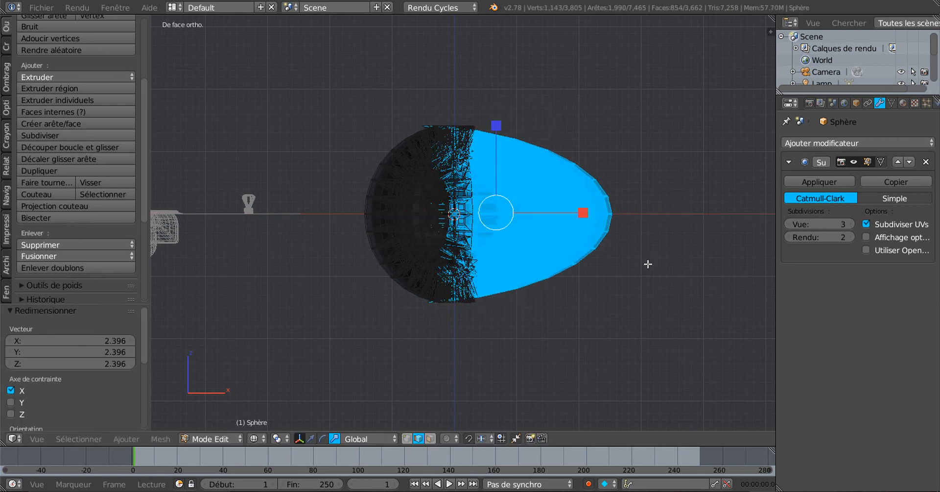
click(312, 438)
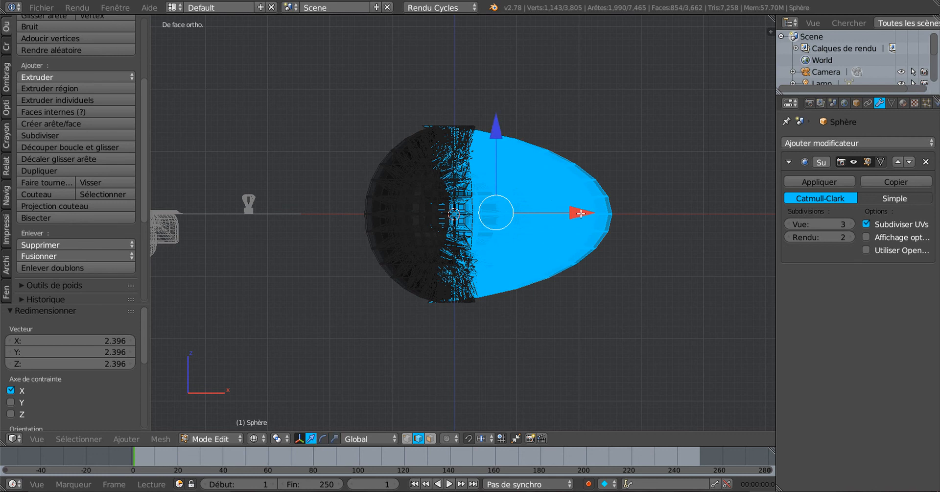
drag(601, 214, 646, 214)
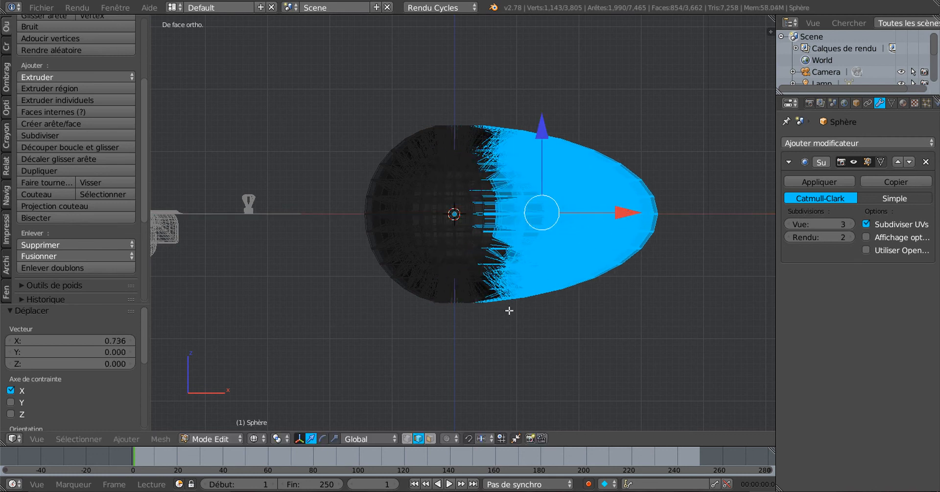
Step: Select the entire mesh and remove doubles with a merge distance of 0.0001 to rejoin the two halves
key(a)
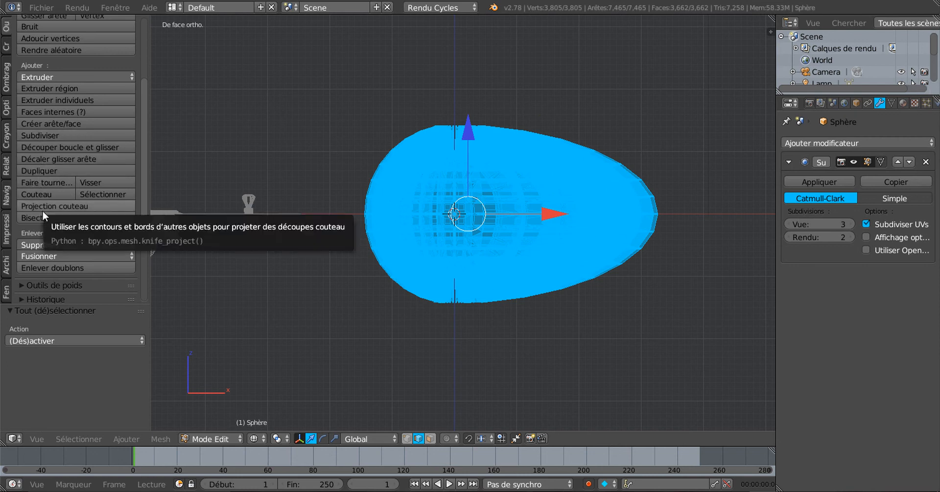
scroll(42, 211, down, 2)
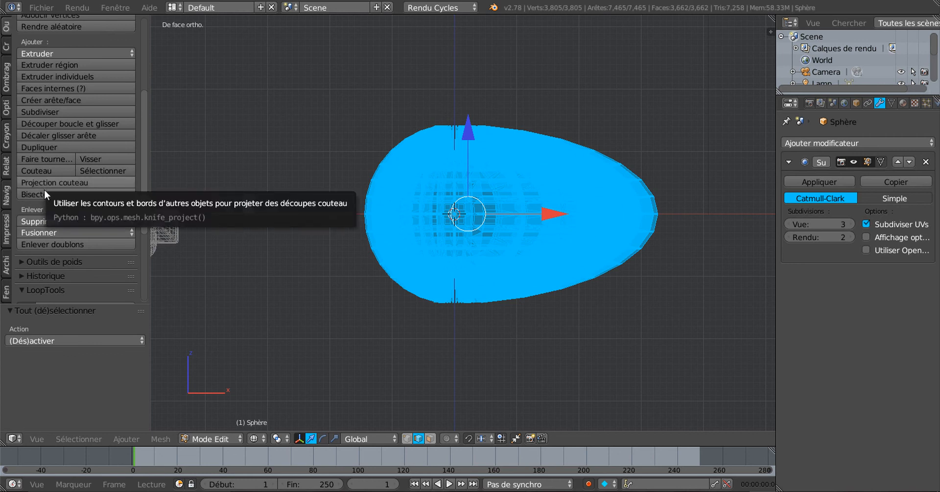
click(49, 242)
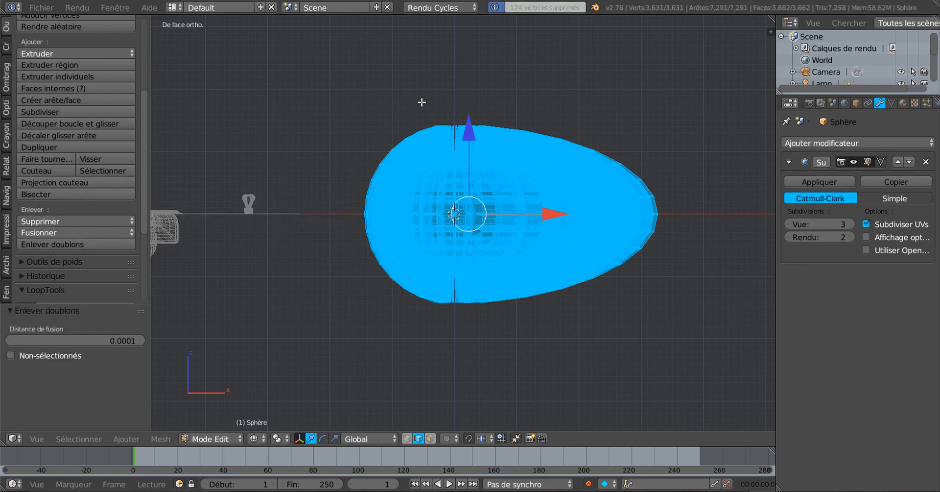
Step: Leave mesh editing, display the stretched sphere with solid shading, and examine its tubes from several sides
key(Tab)
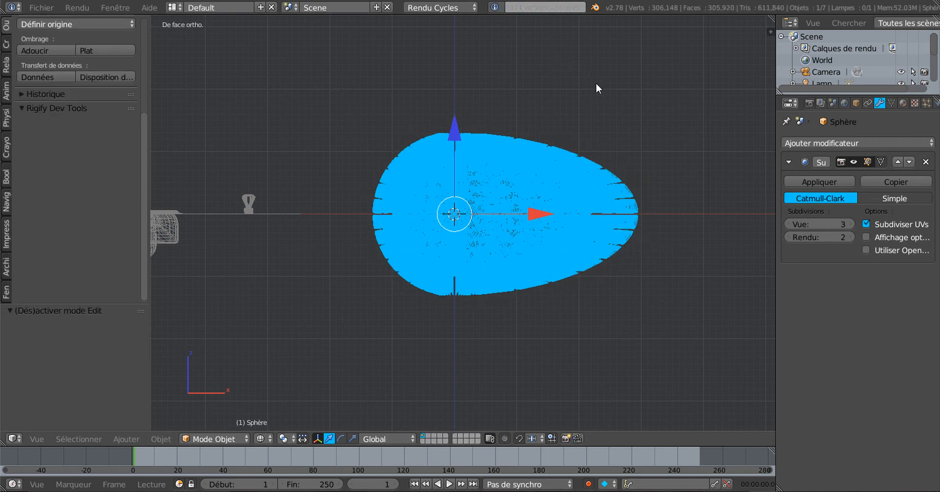
middle_drag(597, 90, 521, 163)
scroll(519, 292, up, 5)
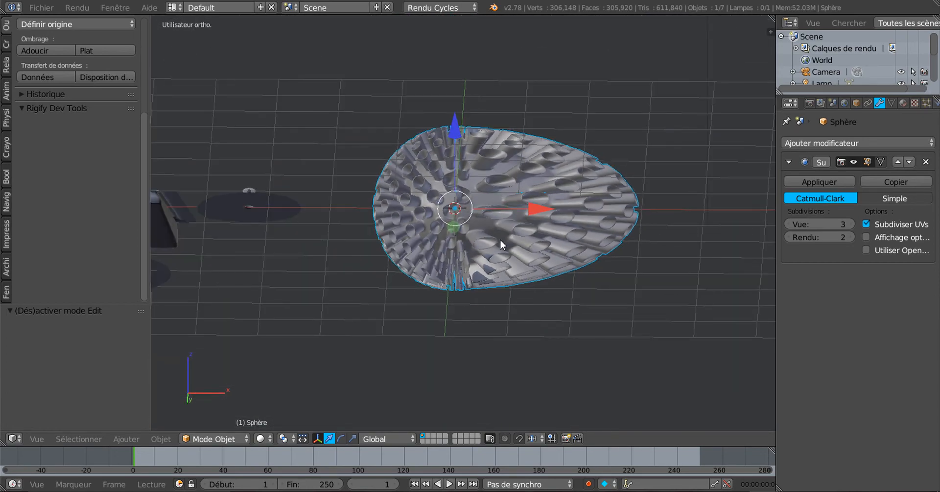
middle_drag(501, 243, 618, 253)
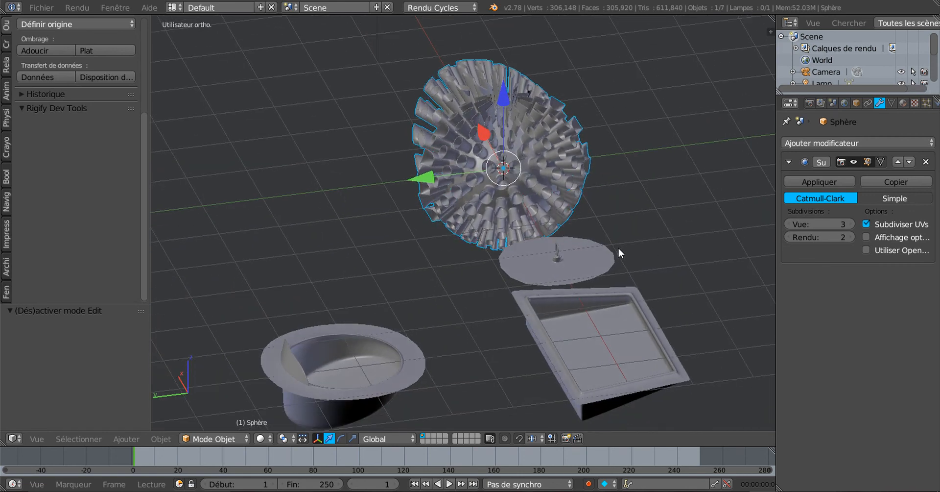
middle_drag(586, 292, 554, 281)
key(Tab)
key(Tab)
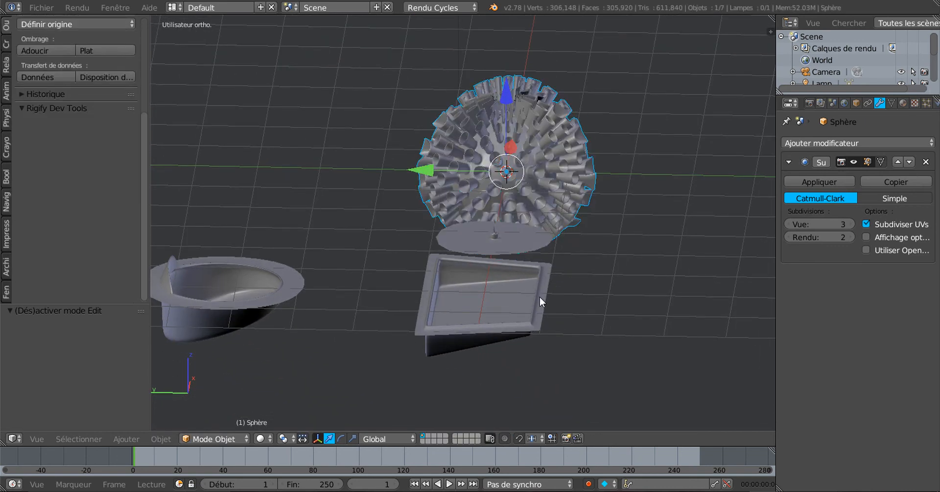
Step: Enter mesh editing on the rectangular basin and add two centred edge loops around the inner edge of its rim
right_click(540, 297)
key(Tab)
shift+middle_drag(529, 303, 506, 240)
scroll(534, 219, up, 3)
scroll(507, 240, up, 8)
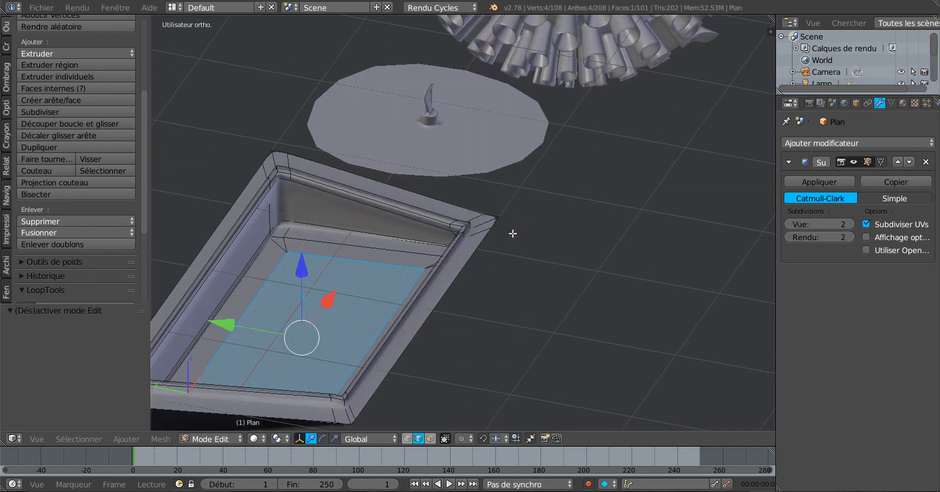
key(ctrl+r)
scroll(465, 227, up, 1)
click(466, 228)
right_click(466, 227)
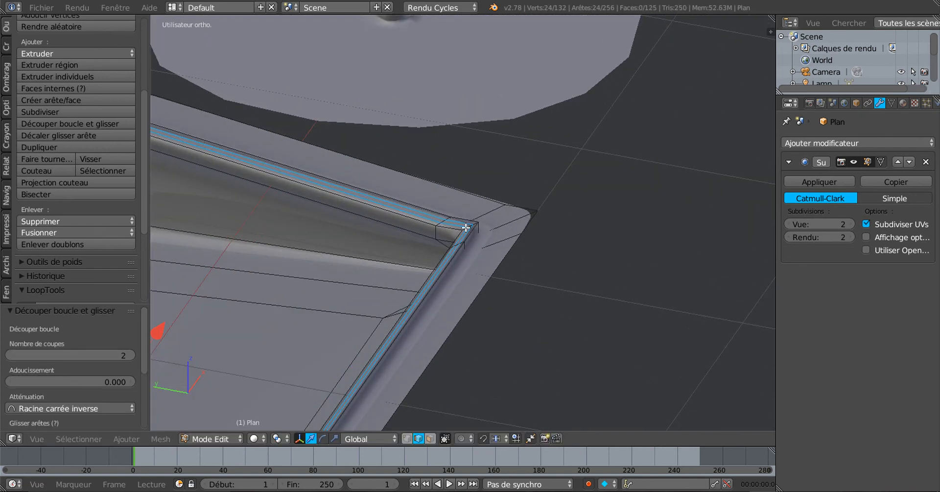
Step: Examine the smoothed basin rim outside mesh editing, resume mesh editing, and inspect the modelled objects from several angles
key(Tab)
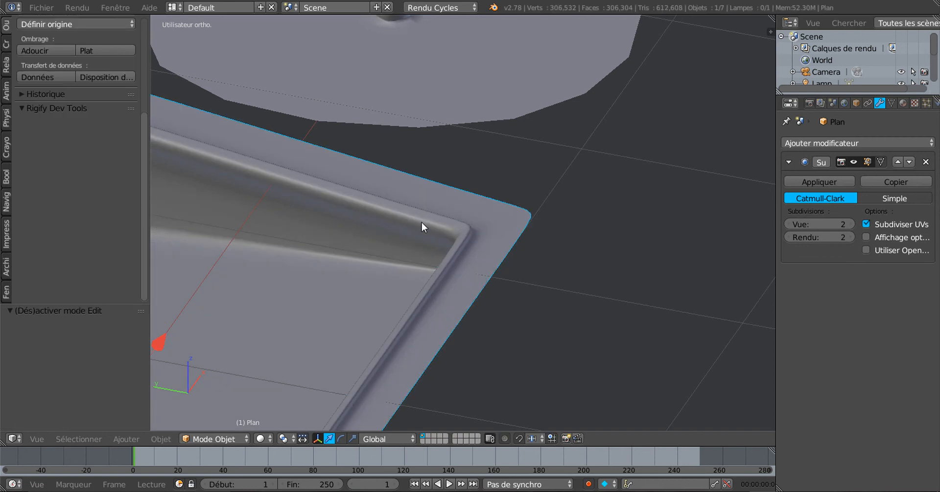
scroll(402, 233, down, 5)
key(Tab)
middle_drag(402, 233, 519, 233)
scroll(504, 239, up, 3)
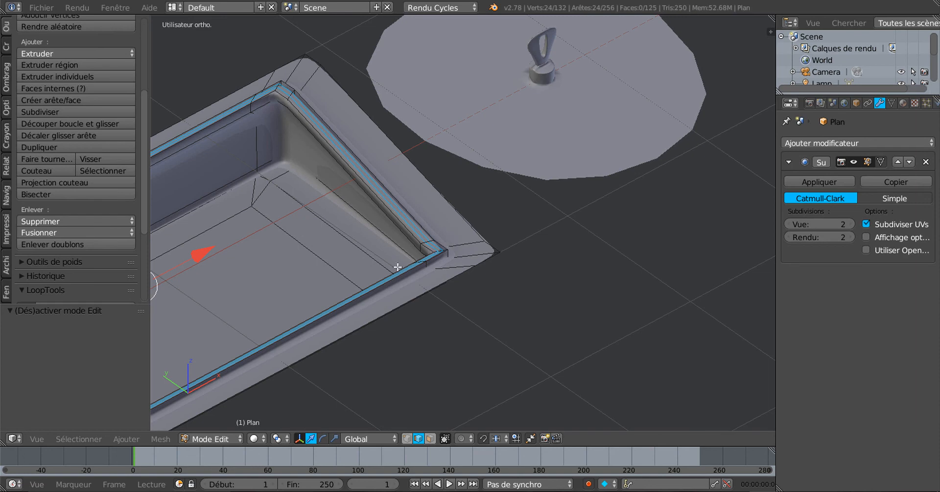
scroll(397, 267, down, 6)
middle_drag(357, 258, 532, 240)
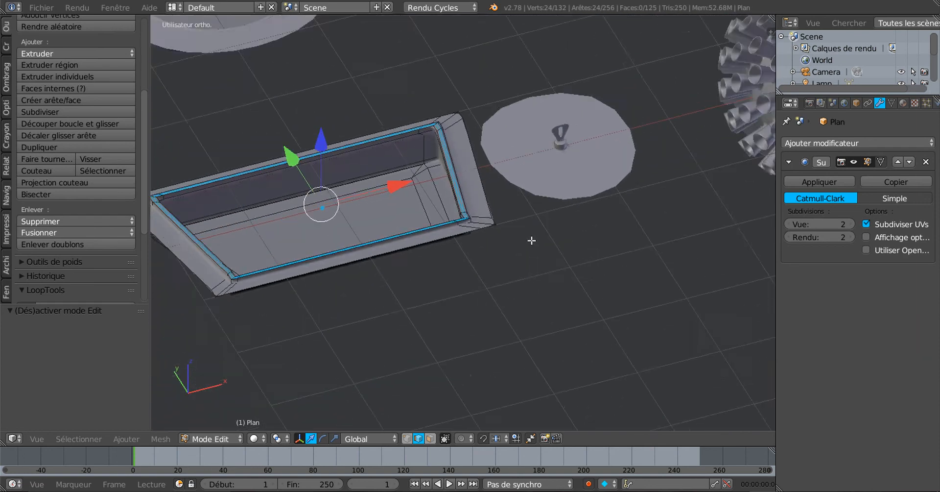
scroll(532, 240, down, 2)
middle_drag(464, 264, 451, 263)
middle_drag(394, 262, 519, 270)
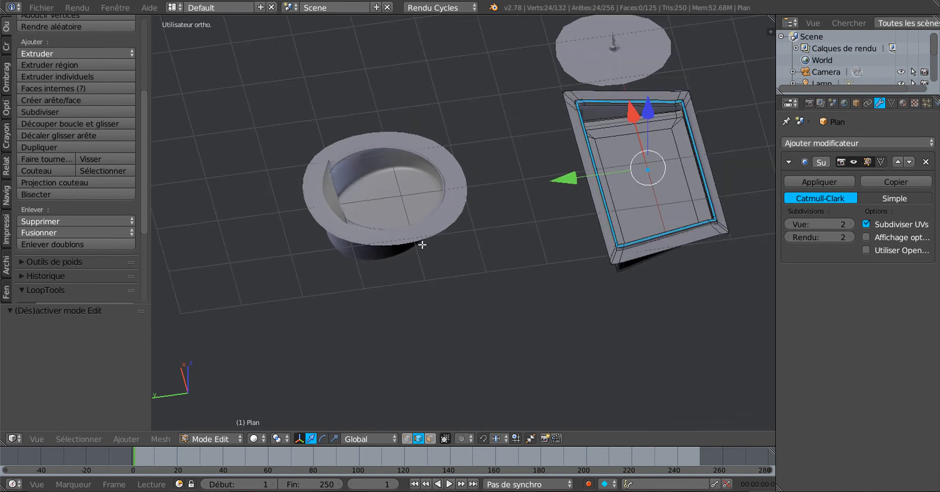
middle_drag(557, 243, 467, 248)
middle_drag(497, 221, 459, 296)
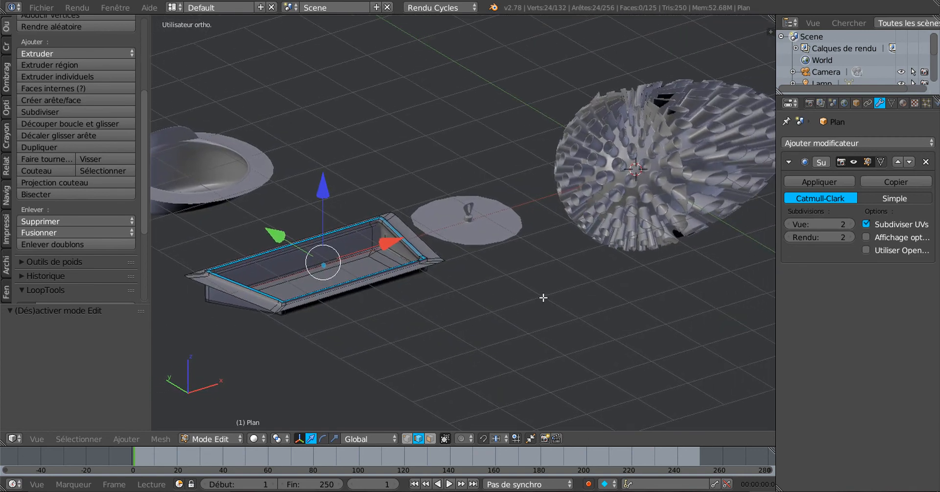
scroll(556, 295, down, 1)
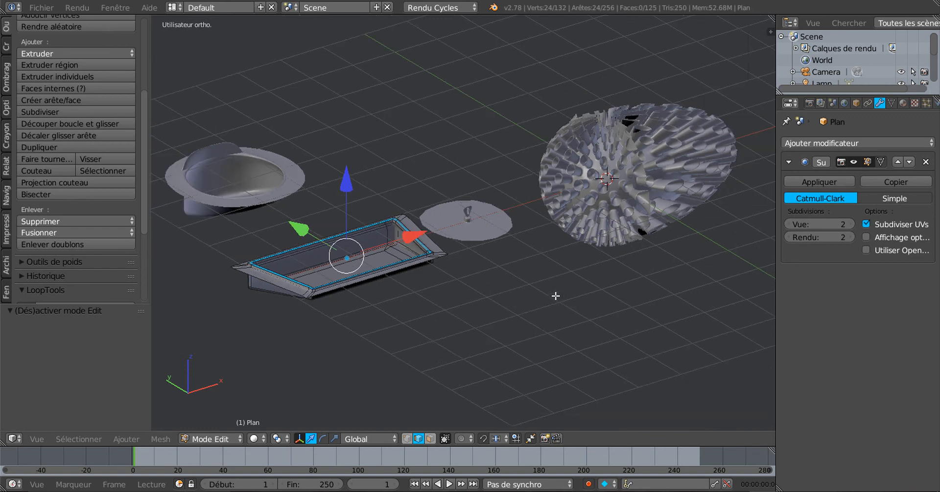
Step: Leave mesh editing on the rectangular basin and select the tube-covered sphere
middle_drag(559, 316, 442, 321)
scroll(441, 320, up, 1)
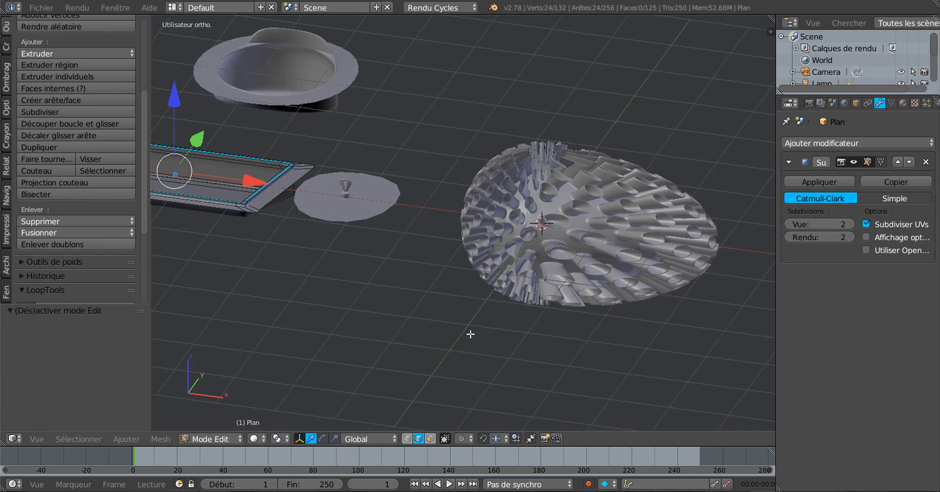
middle_drag(391, 384, 477, 366)
key(Tab)
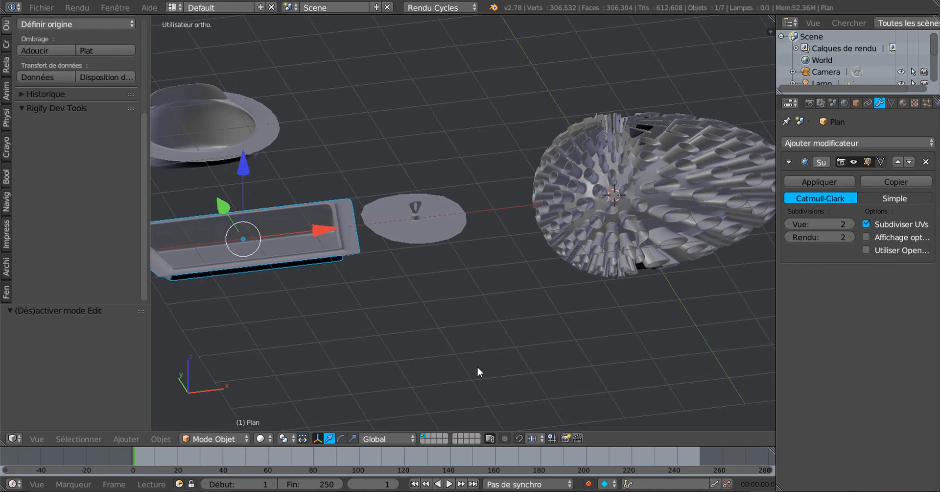
right_click(583, 225)
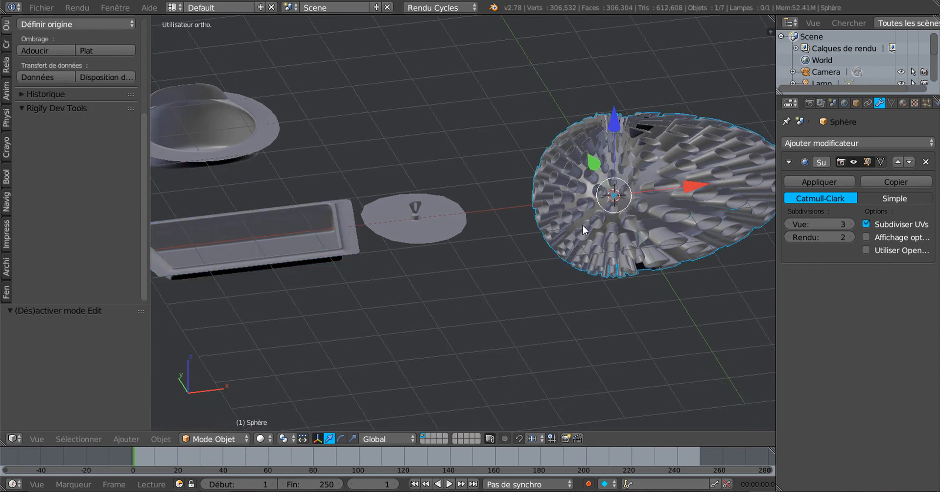
Step: Move the tube-covered sphere closer to the basins along X, shifting it -2.371 along Z and a further -1.314 along X
drag(666, 195, 540, 227)
middle_drag(581, 236, 533, 152)
drag(504, 151, 498, 264)
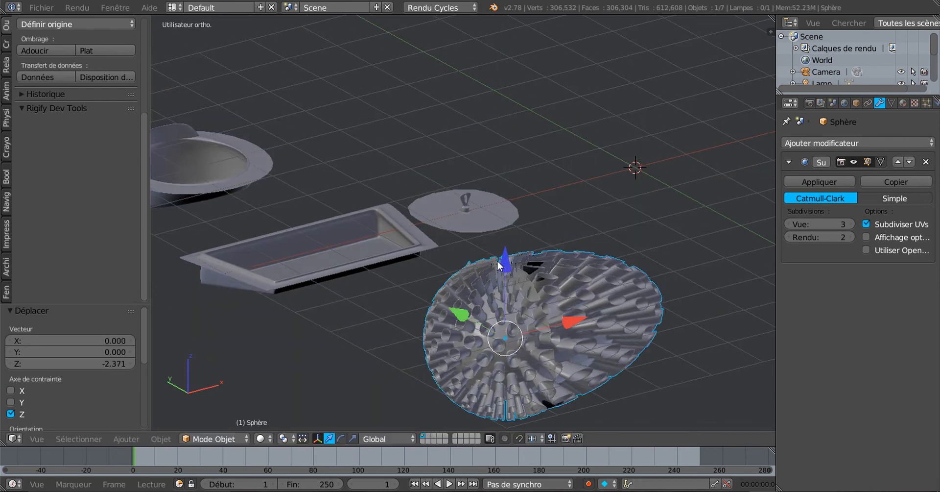
drag(571, 317, 509, 348)
middle_drag(509, 349, 532, 350)
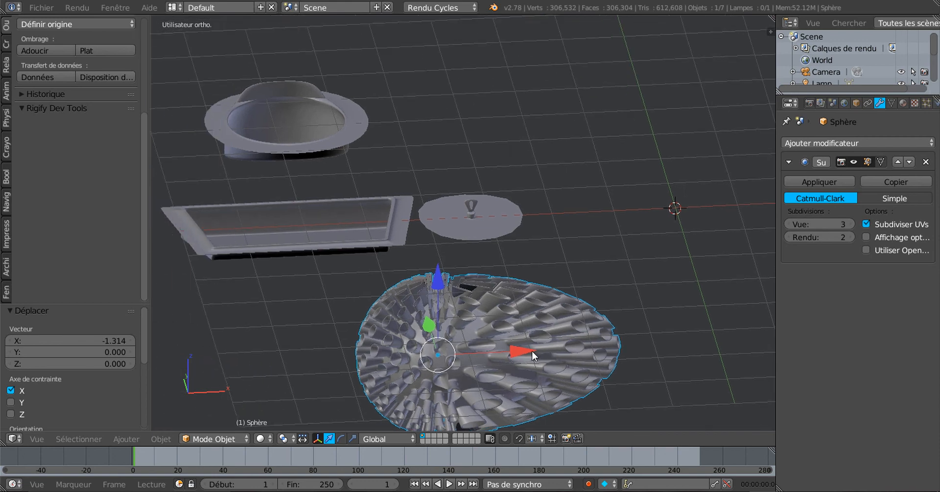
Step: Display the primitive creation tools and adjust the tool shelf's width so their names stay readable
click(6, 43)
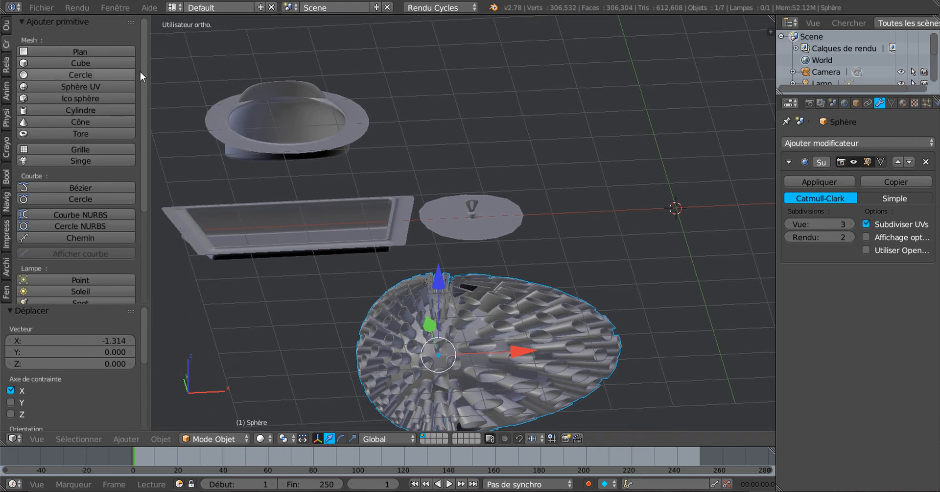
drag(144, 75, 271, 85)
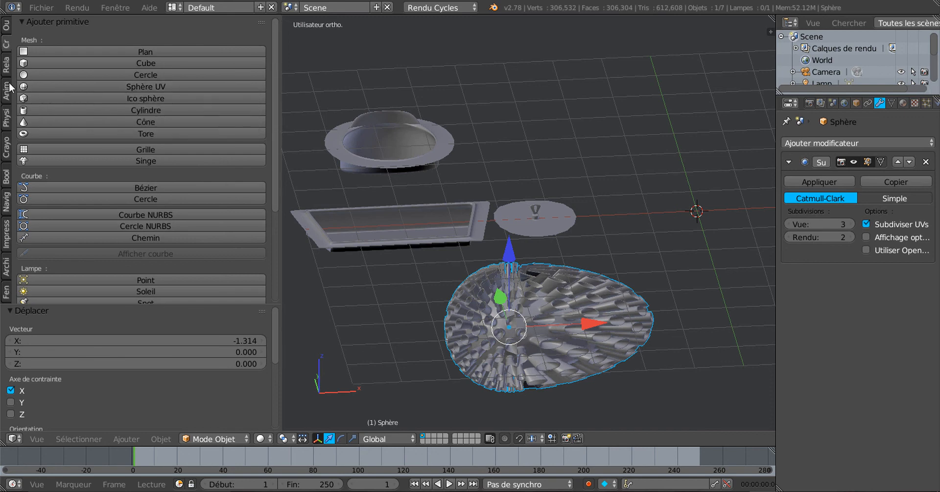
scroll(440, 128, down, 2)
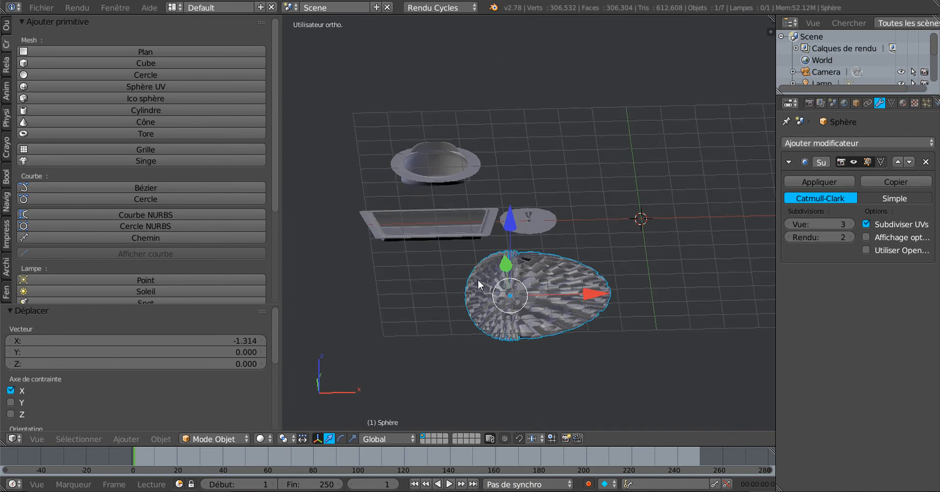
scroll(478, 280, up, 3)
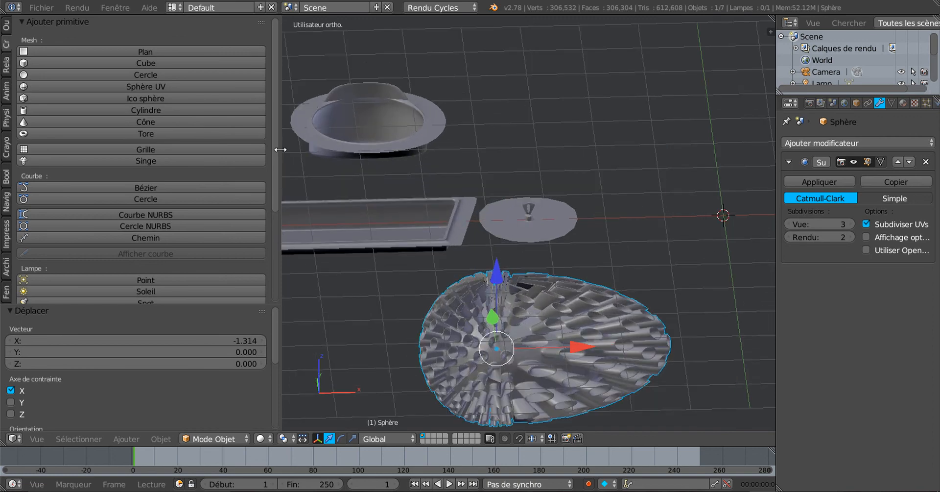
drag(280, 149, 100, 152)
Step: Delete the tube-covered sphere from the scene
shift+middle_drag(397, 285, 416, 201)
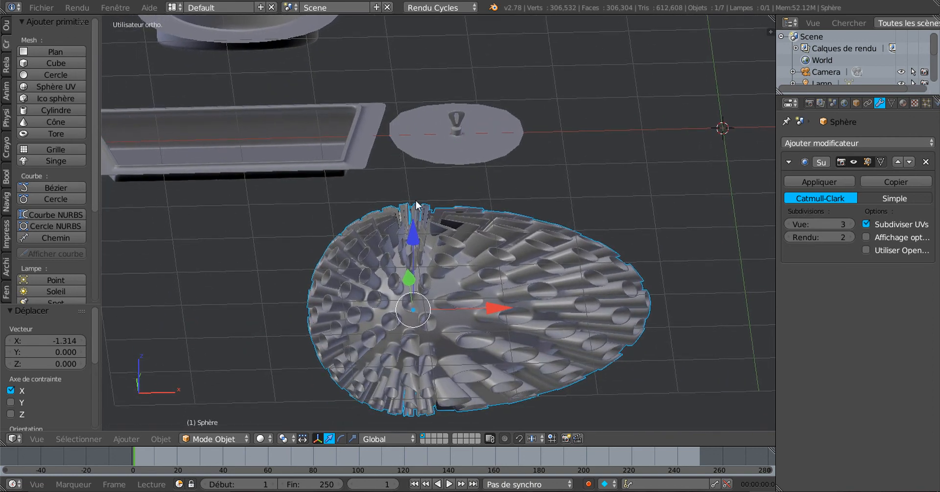
key(x)
click(491, 292)
scroll(491, 291, down, 3)
middle_drag(523, 270, 562, 266)
scroll(534, 231, up, 2)
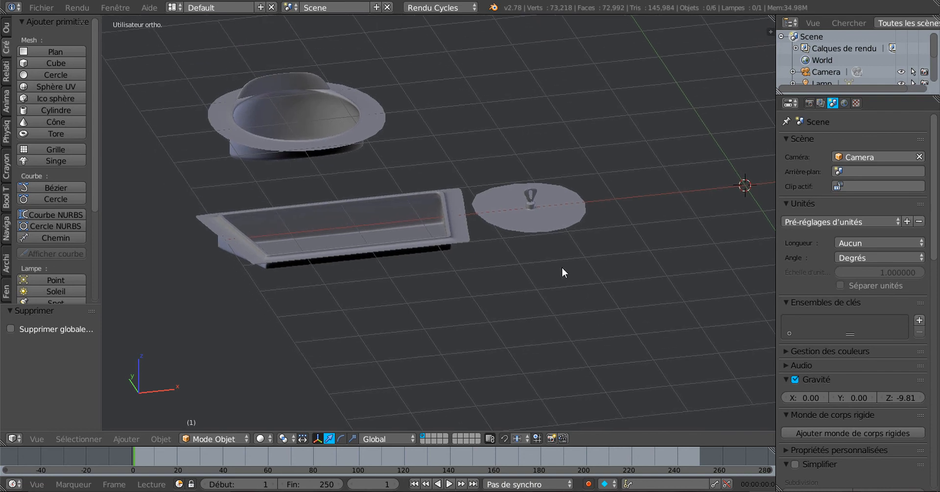
Step: Move the round basin -1.438 along Y, closer to the rectangular basin
middle_drag(410, 106, 518, 196)
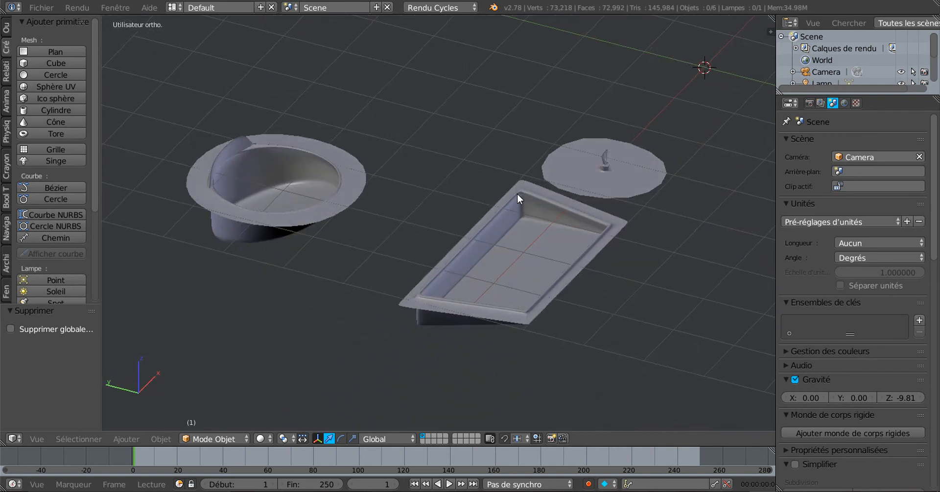
shift+middle_drag(409, 214, 445, 212)
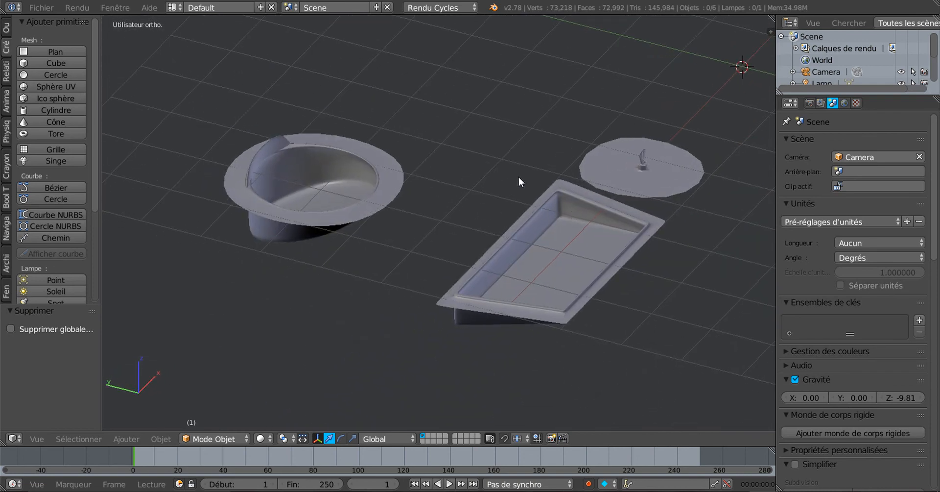
right_click(383, 180)
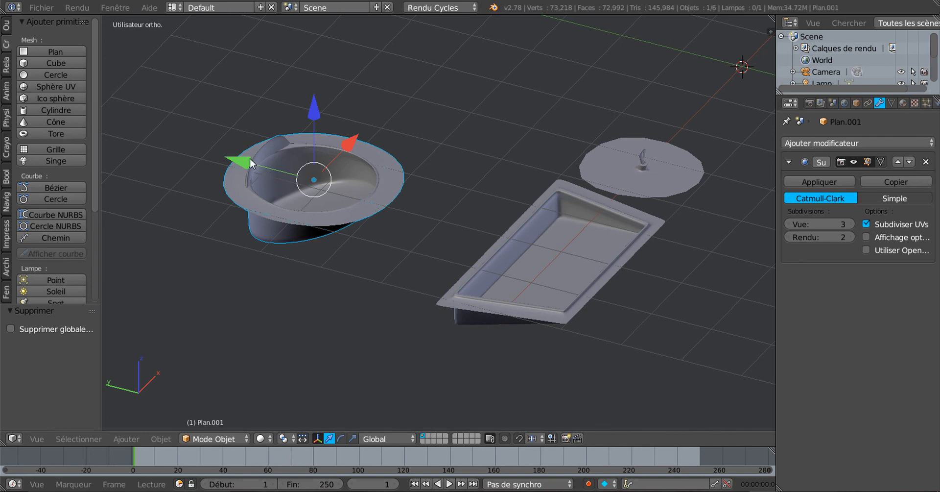
drag(250, 158, 336, 180)
middle_drag(459, 223, 506, 233)
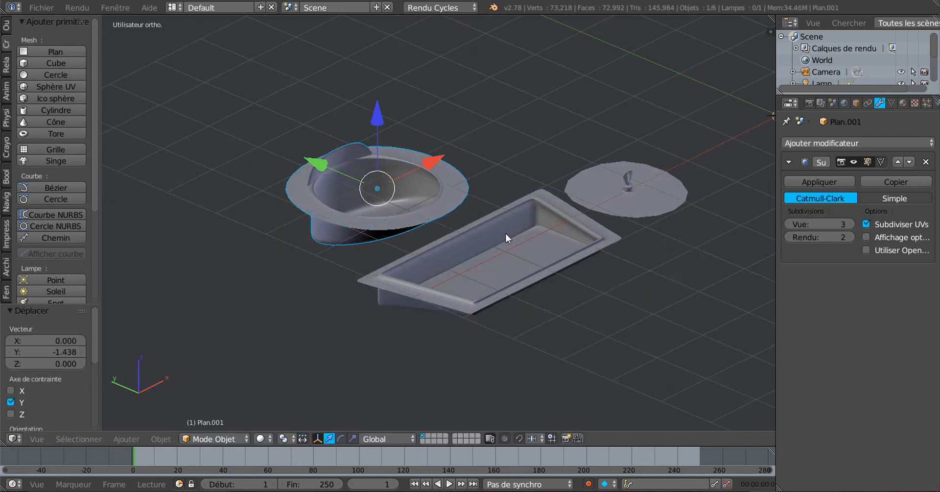
Step: Examine the two basins and the flat disc with its small handle from closer and higher viewpoints
middle_drag(554, 251, 510, 248)
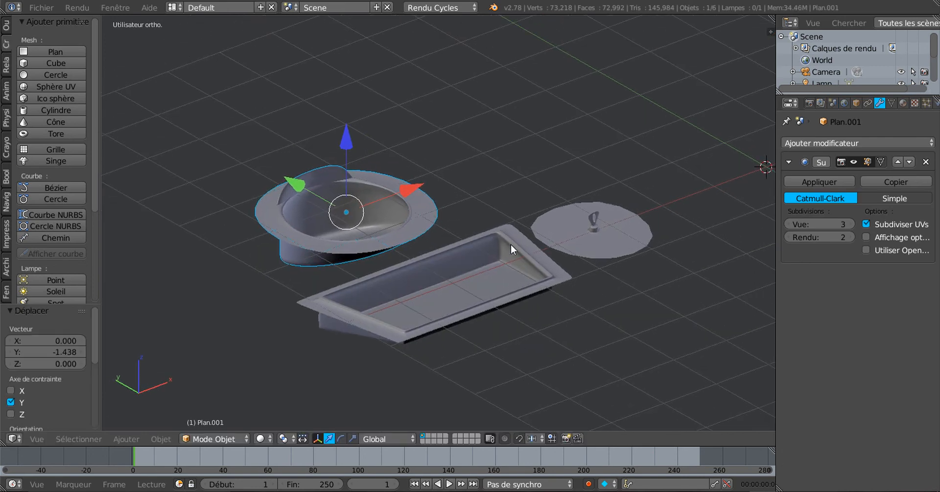
scroll(513, 232, up, 1)
scroll(513, 230, up, 1)
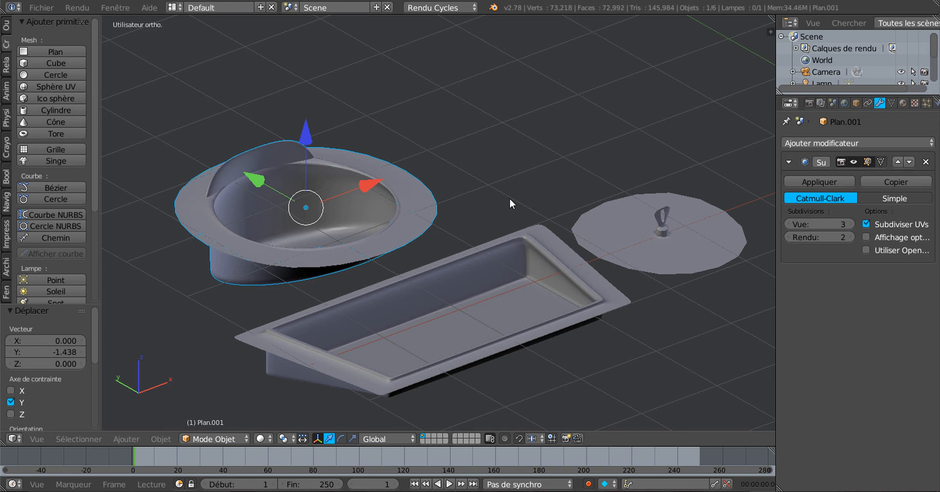
scroll(509, 199, down, 2)
mouse_move(509, 198)
middle_down()
mouse_move(498, 251)
mouse_move(503, 215)
middle_up()
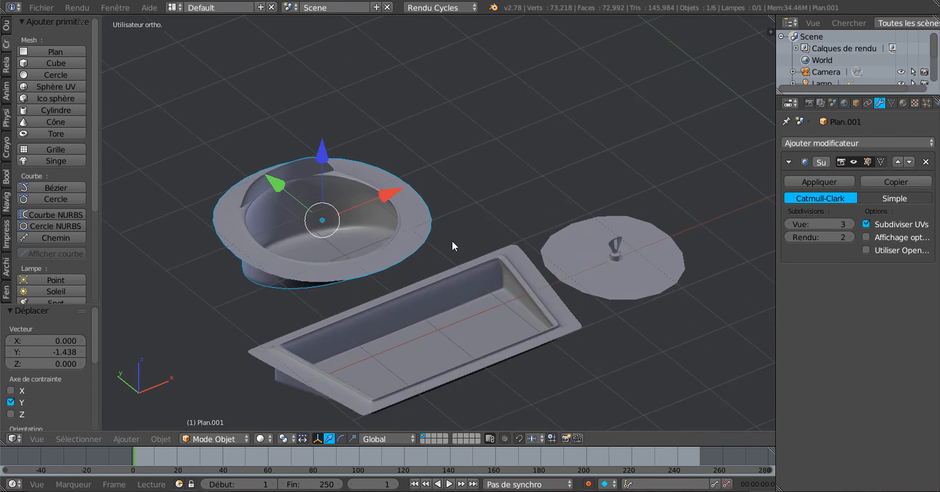
middle_drag(451, 240, 449, 240)
scroll(411, 263, up, 1)
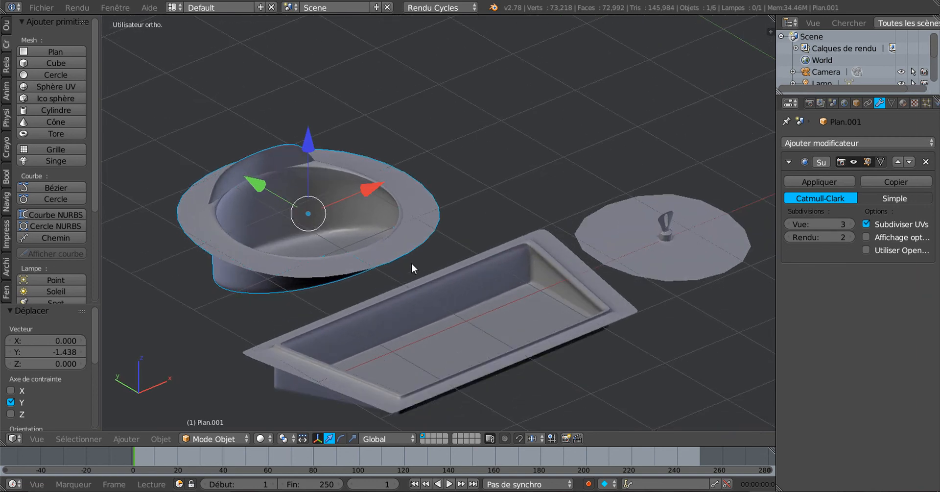
shift+middle_drag(416, 274, 426, 263)
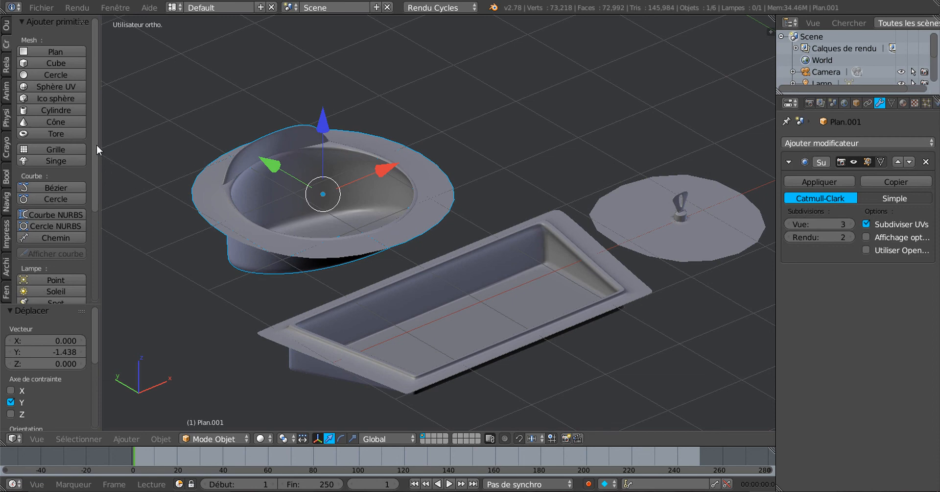
Step: Narrow the tool shelf and the properties area to enlarge the 3D view around the modelled objects
drag(97, 145, 52, 145)
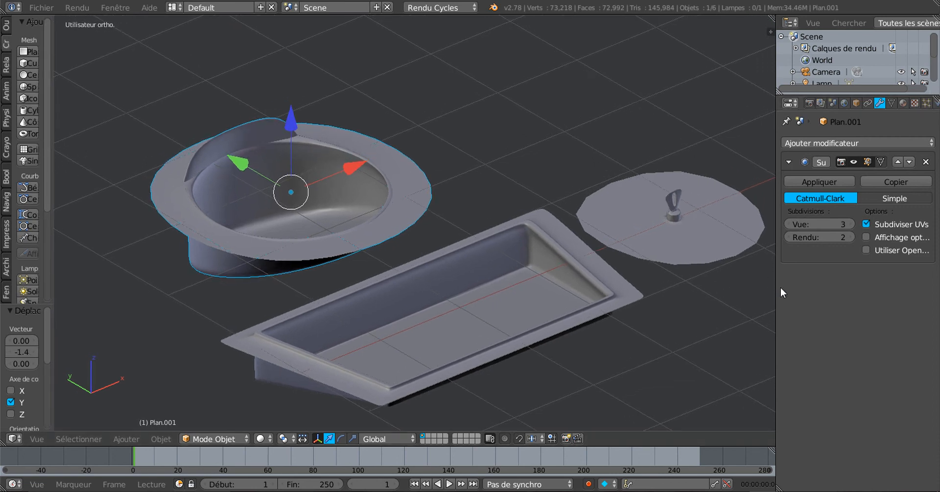
drag(778, 289, 899, 287)
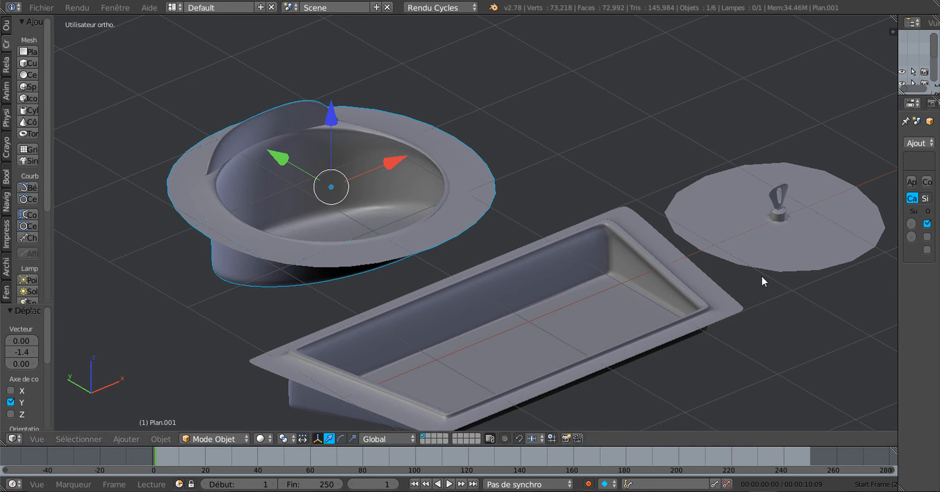
middle_drag(762, 276, 640, 309)
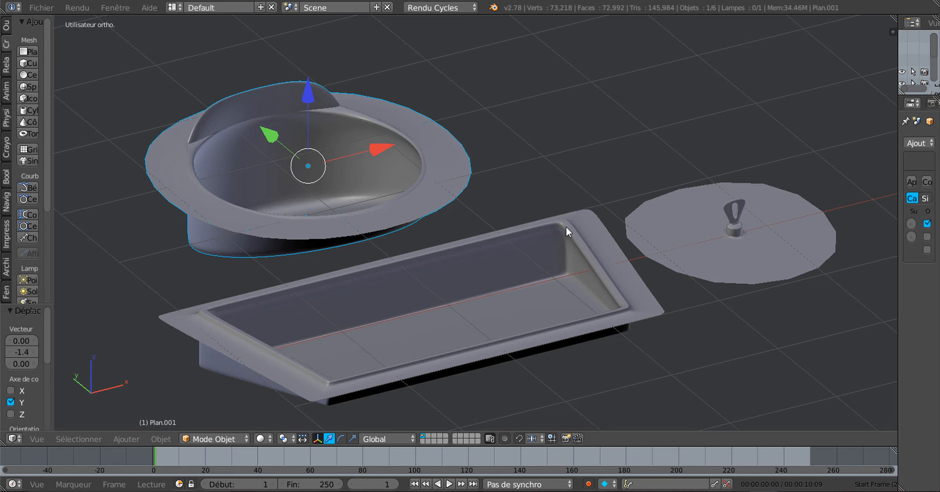
Step: Inspect the finished basins and the disc in the enlarged 3D view at several distances and angles
scroll(558, 239, up, 2)
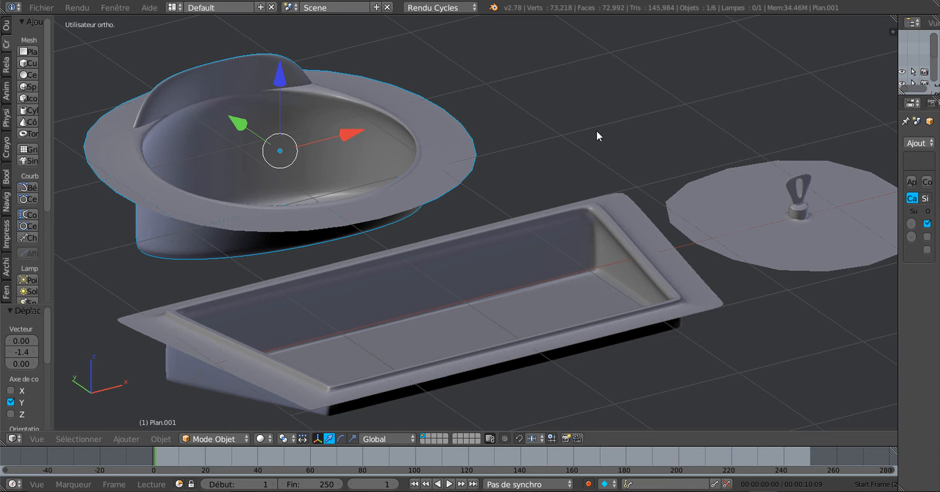
scroll(596, 130, down, 2)
scroll(539, 172, up, 1)
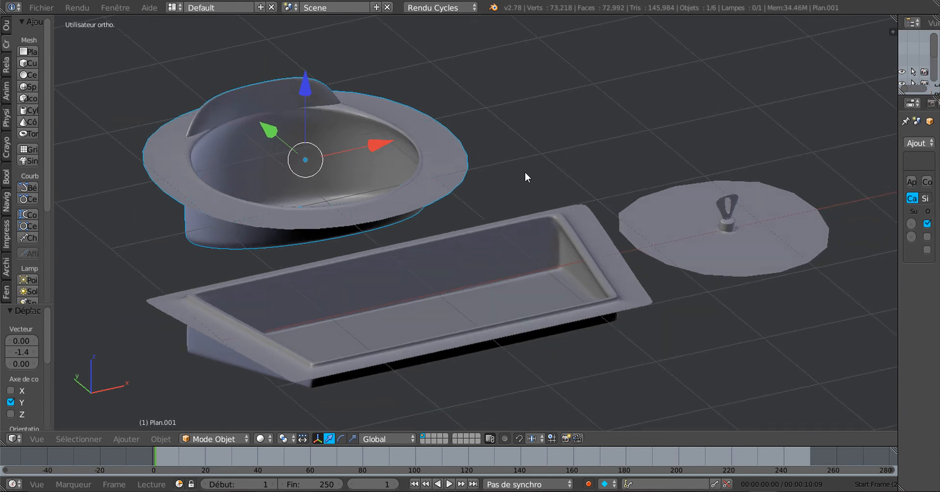
mouse_move(525, 172)
middle_down()
mouse_move(512, 173)
mouse_move(541, 169)
middle_up()
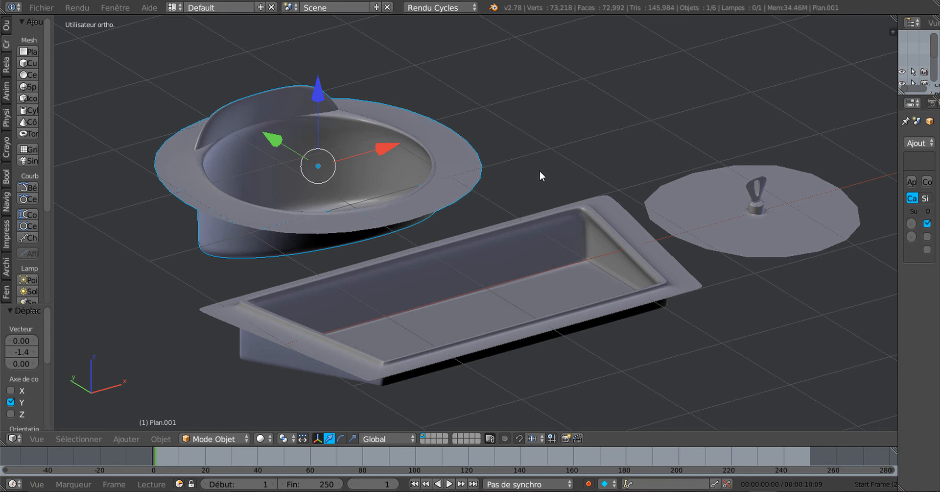
scroll(545, 165, down, 1)
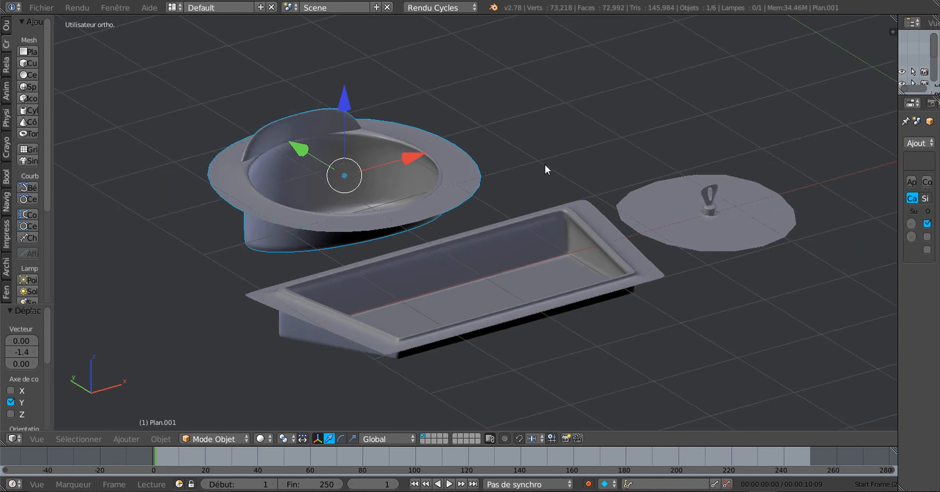
scroll(545, 164, up, 1)
scroll(500, 186, up, 1)
middle_drag(501, 182, 518, 172)
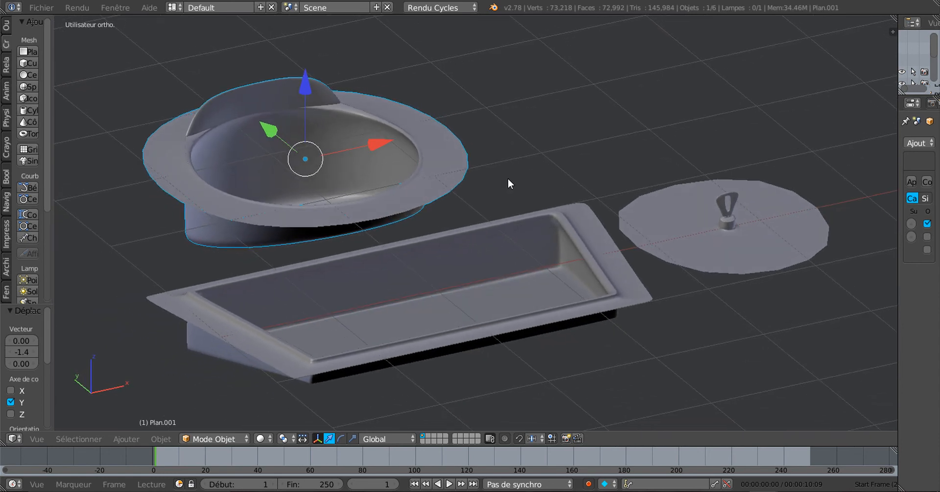